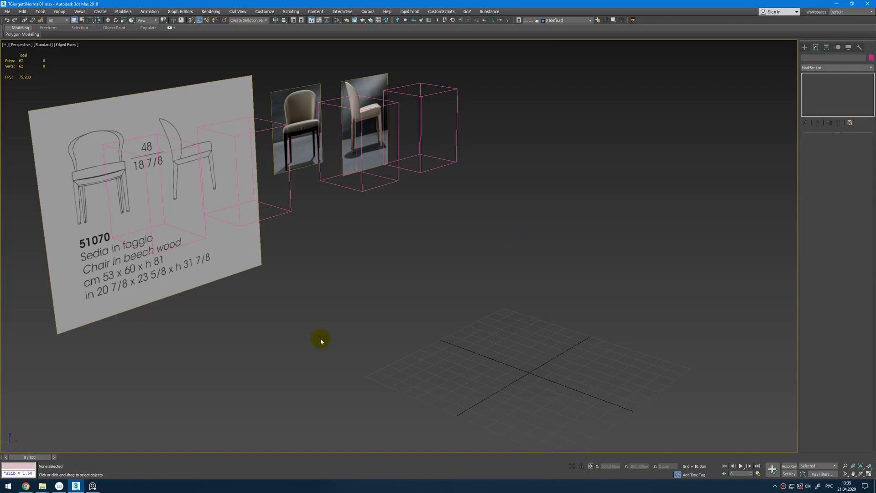
Bring up the reference viewer with the chair photos and frame them beside the modelling viewport
{"action": "left_click", "coordinate": [92, 487]}
{"action": "scroll", "coordinate": [137, 386], "scroll_direction": "down", "scroll_amount": 5}
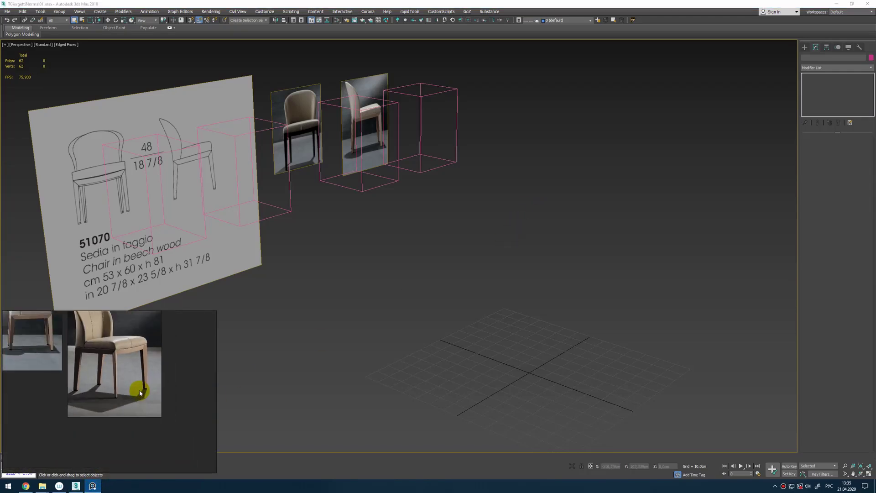
{"action": "scroll", "coordinate": [174, 360], "scroll_direction": "up", "scroll_amount": 4}
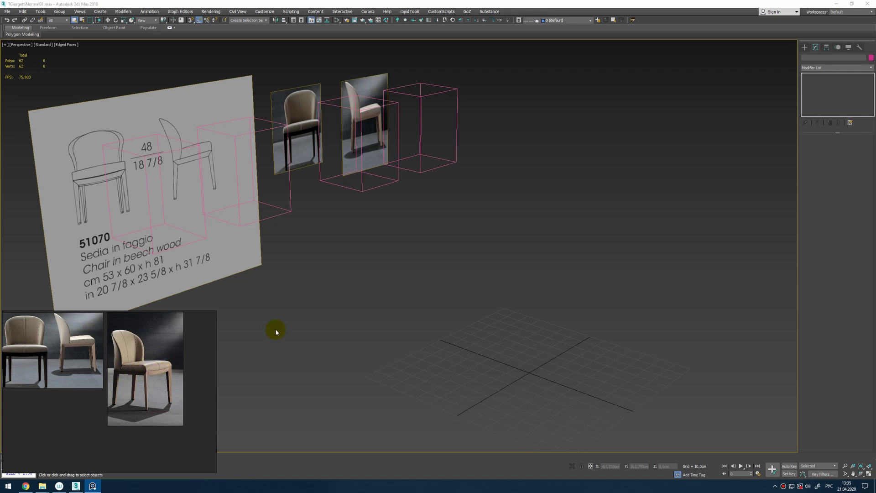
{"action": "middle_click_drag", "start_coordinate": [276, 326], "coordinate": [341, 301]}
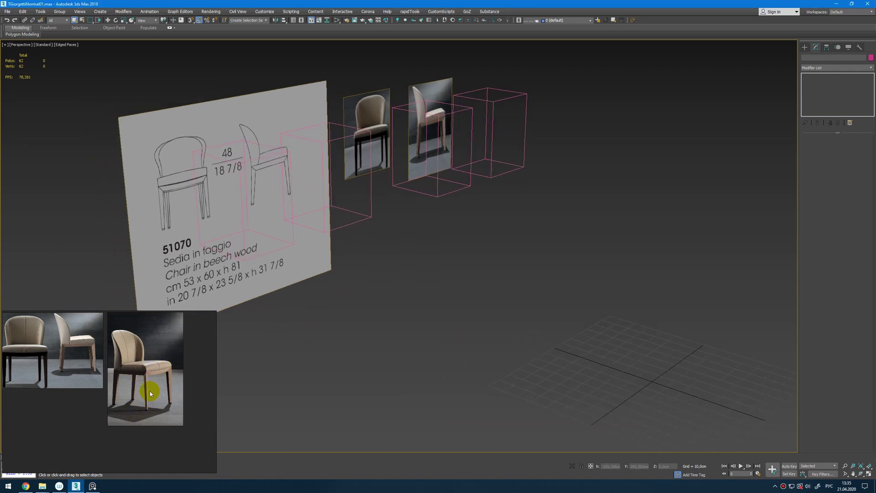
Draw a plane about 40.2 by 17.4 cm in the front view, from the chair drawing's outer foot corner up to the seat frame's top
{"action": "key", "text": "alt+w"}
{"action": "middle_click", "coordinate": [553, 113]}
{"action": "key", "text": "alt+w"}
{"action": "right_click", "coordinate": [419, 168], "text": "ctrl"}
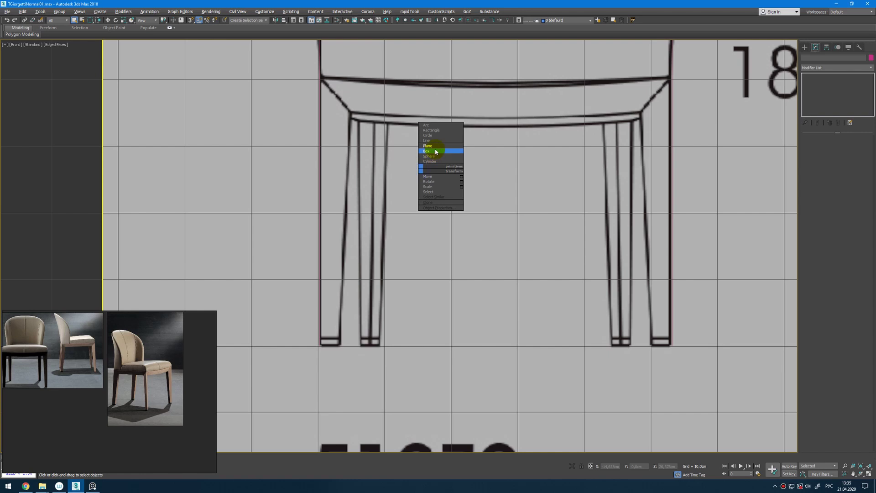
{"action": "left_click", "coordinate": [437, 146]}
{"action": "scroll", "coordinate": [401, 144], "scroll_direction": "down", "scroll_amount": 3}
{"action": "scroll", "coordinate": [389, 134], "scroll_direction": "up", "scroll_amount": 3}
{"action": "key", "text": "s"}
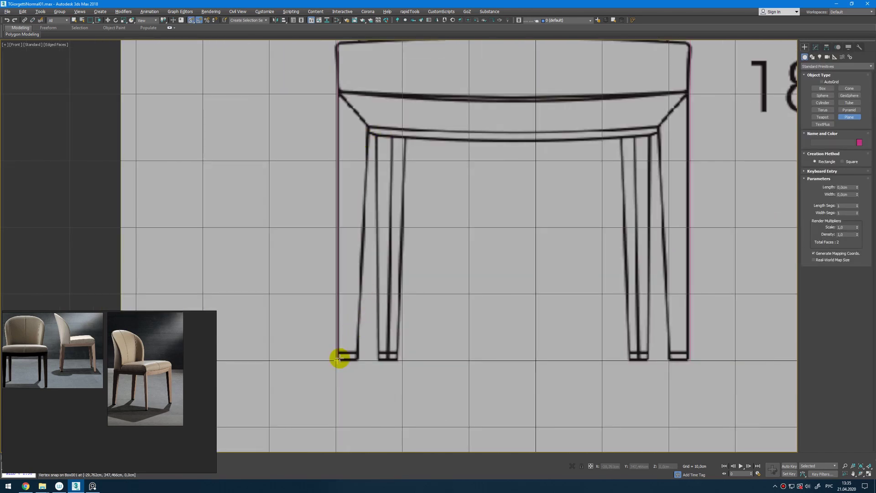
{"action": "left_click_drag", "start_coordinate": [339, 358], "coordinate": [516, 80]}
{"action": "right_click", "coordinate": [516, 78]}
Check the leg and frame joint in the reference photo and move the new plane out in front of the reference boards
{"action": "scroll", "coordinate": [98, 365], "scroll_direction": "up", "scroll_amount": 5}
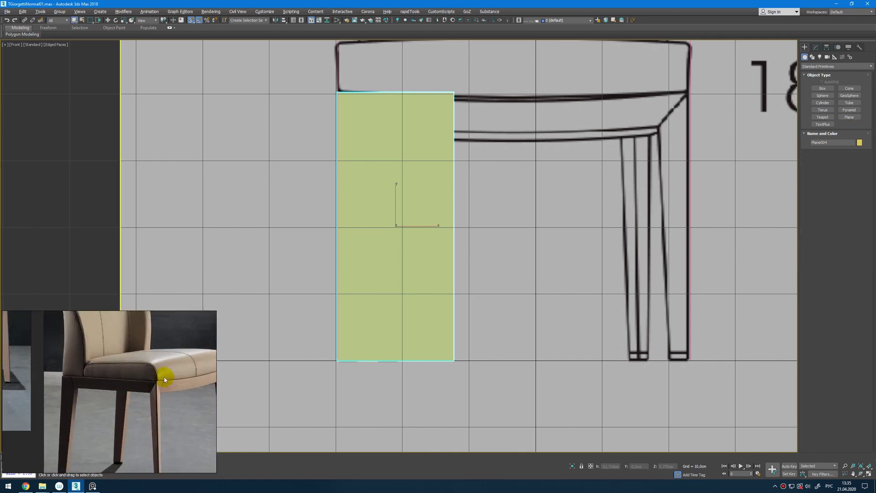
{"action": "scroll", "coordinate": [106, 378], "scroll_direction": "up", "scroll_amount": 3}
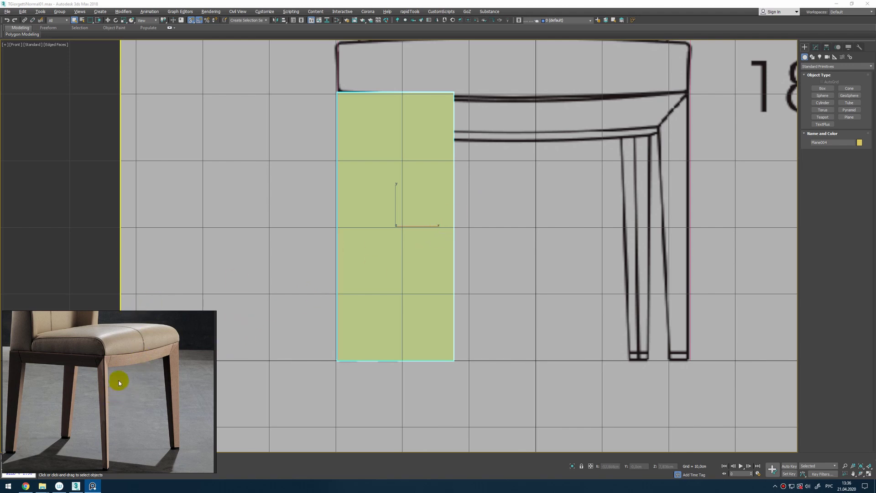
{"action": "middle_click_drag", "start_coordinate": [446, 215], "coordinate": [477, 207]}
{"action": "key", "text": "alt+w"}
{"action": "middle_click", "coordinate": [573, 327]}
{"action": "key", "text": "alt+w"}
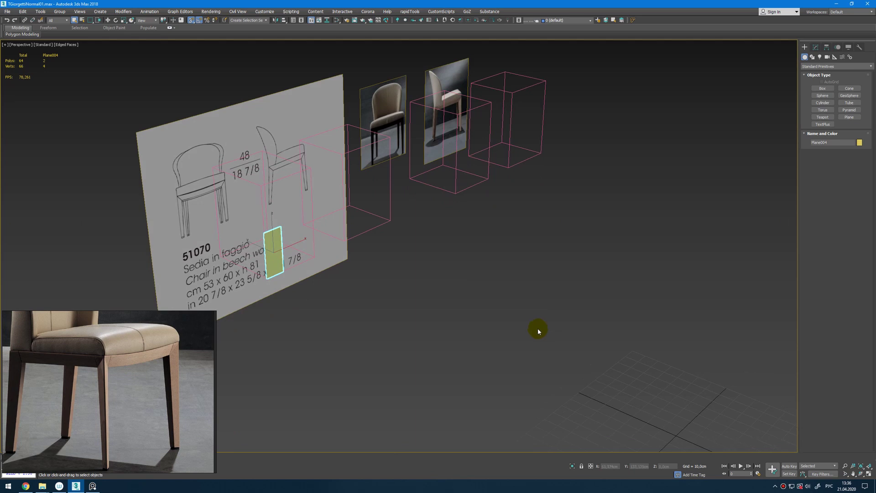
{"action": "key", "text": "w"}
{"action": "scroll", "coordinate": [324, 282], "scroll_direction": "down", "scroll_amount": 3}
{"action": "left_click_drag", "start_coordinate": [309, 277], "coordinate": [395, 329]}
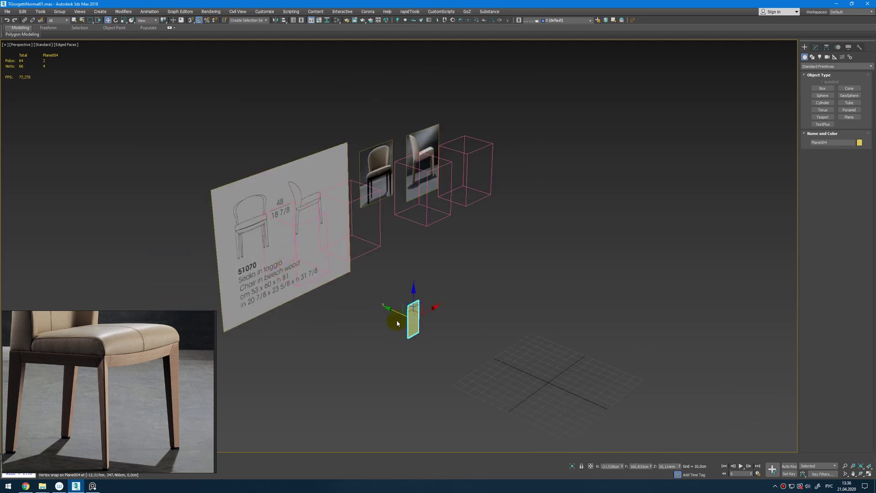
Convert the plane to an Editable Poly and make it see-through over the front drawing, ready for edge editing
{"action": "key", "text": "alt+w"}
{"action": "key", "text": "alt+w"}
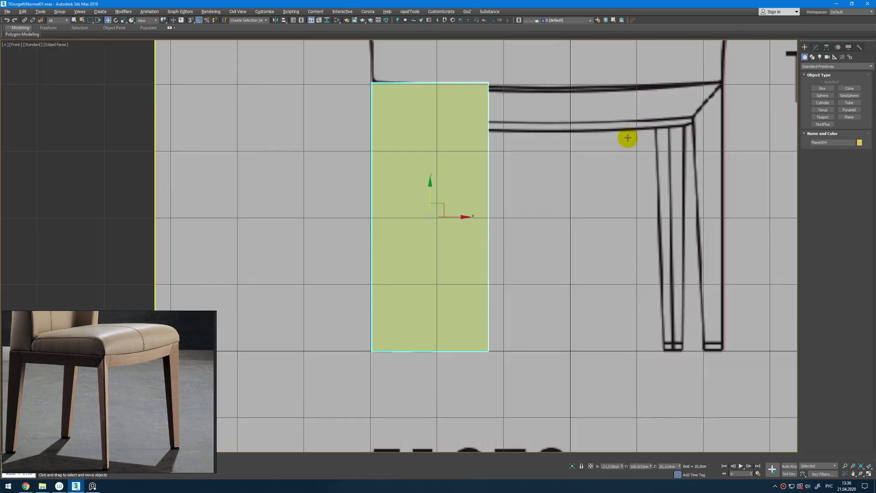
{"action": "scroll", "coordinate": [629, 146], "scroll_direction": "down", "scroll_amount": 4}
{"action": "scroll", "coordinate": [524, 184], "scroll_direction": "down", "scroll_amount": 4}
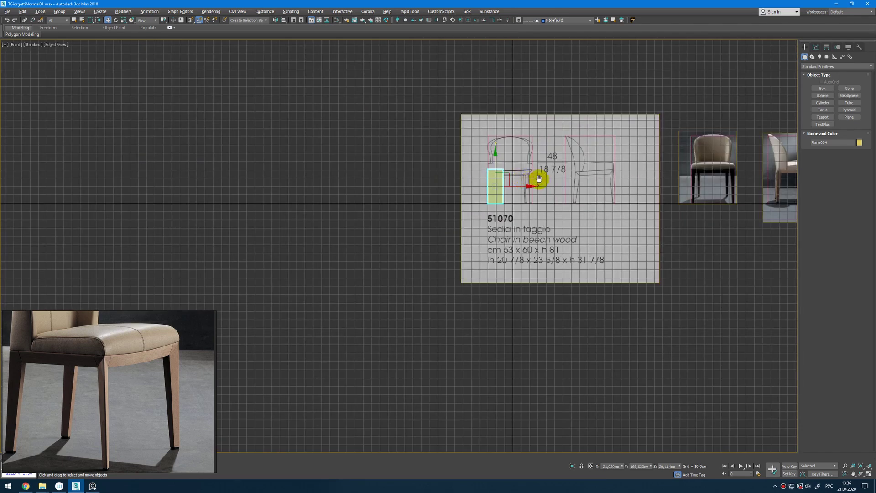
{"action": "scroll", "coordinate": [538, 183], "scroll_direction": "up", "scroll_amount": 4}
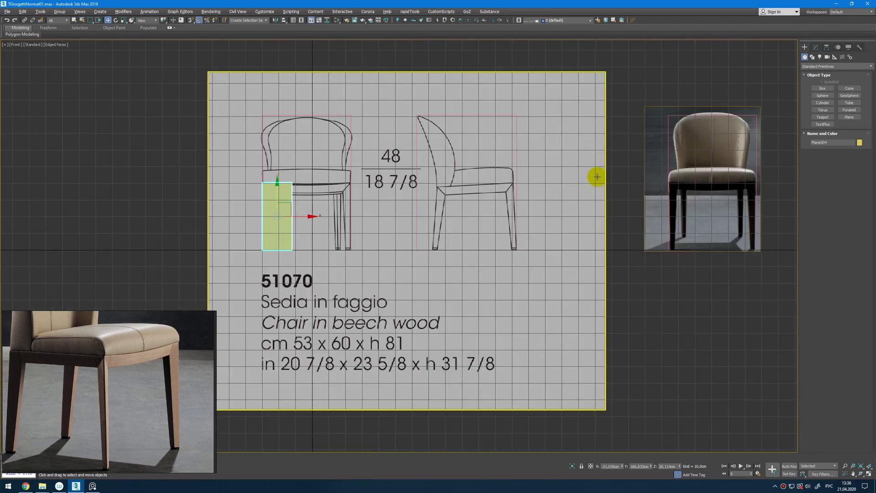
{"action": "middle_click_drag", "start_coordinate": [652, 184], "coordinate": [619, 168]}
{"action": "scroll", "coordinate": [704, 150], "scroll_direction": "down", "scroll_amount": 4}
{"action": "scroll", "coordinate": [582, 171], "scroll_direction": "up", "scroll_amount": 4}
{"action": "left_click", "coordinate": [816, 47]}
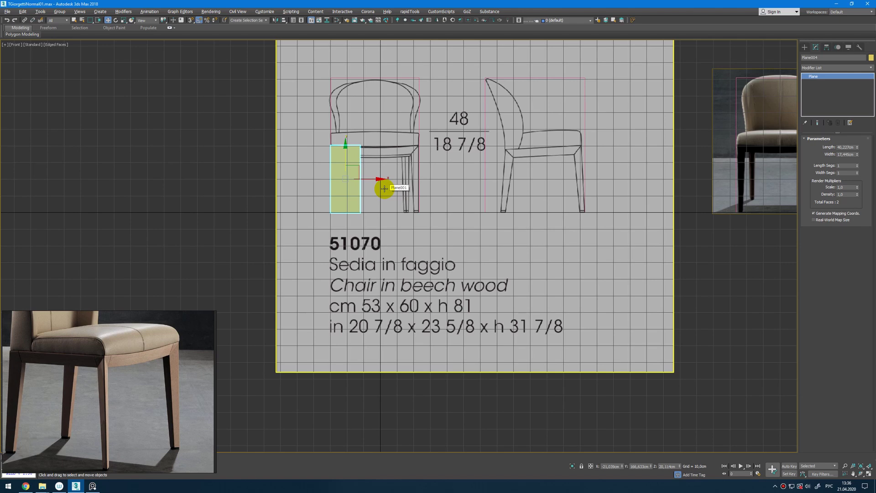
{"action": "key", "text": "ctrl+e"}
{"action": "scroll", "coordinate": [385, 189], "scroll_direction": "up", "scroll_amount": 5}
{"action": "key", "text": "2"}
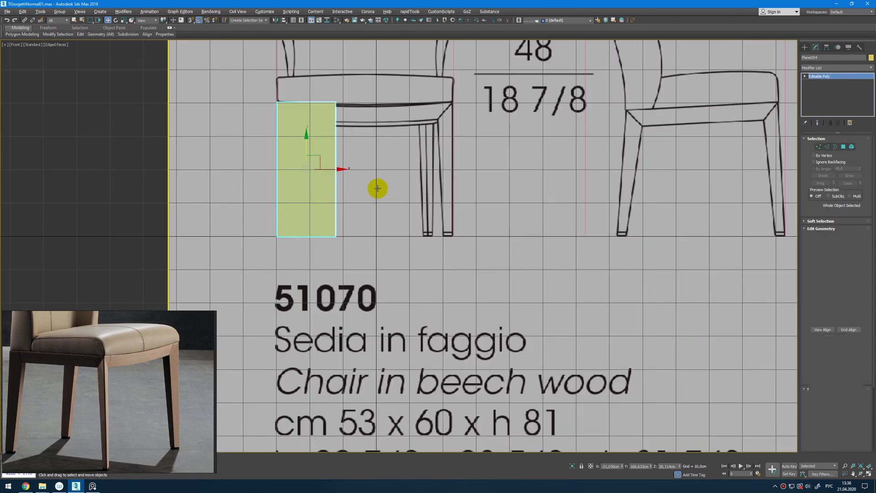
{"action": "key", "text": "alt+x"}
Connect the plane's two vertical edges with a horizontal edge and raise it to the underside of the seat frame
{"action": "middle_click_drag", "start_coordinate": [409, 142], "coordinate": [432, 175]}
{"action": "left_click_drag", "start_coordinate": [438, 165], "coordinate": [330, 193]}
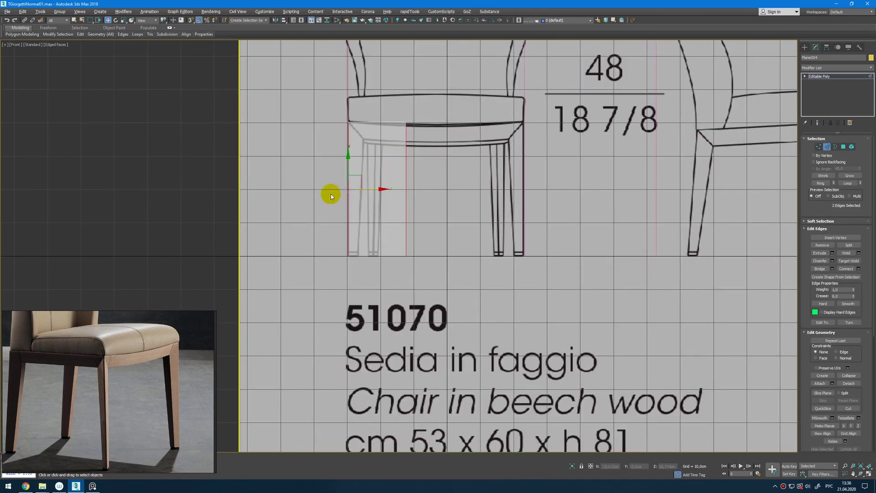
{"action": "key", "text": "ctrl+shift+e"}
{"action": "middle_click_drag", "start_coordinate": [395, 179], "coordinate": [398, 166]}
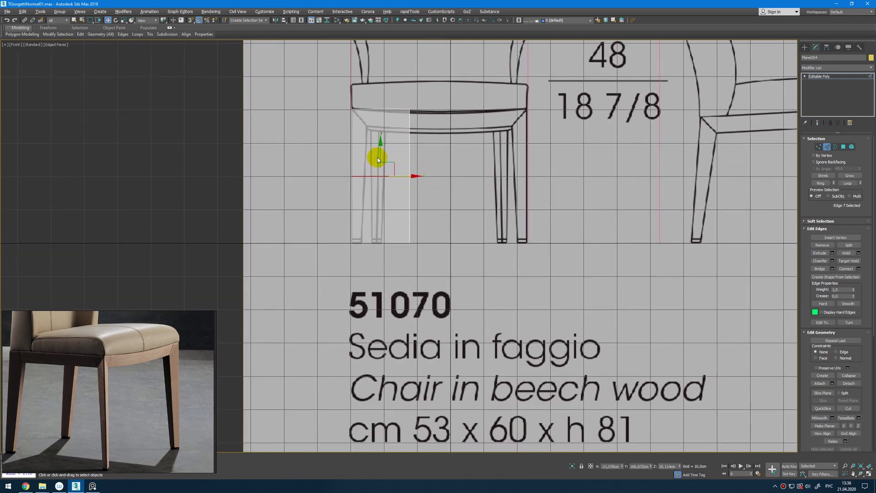
{"action": "left_click_drag", "start_coordinate": [378, 159], "coordinate": [391, 106]}
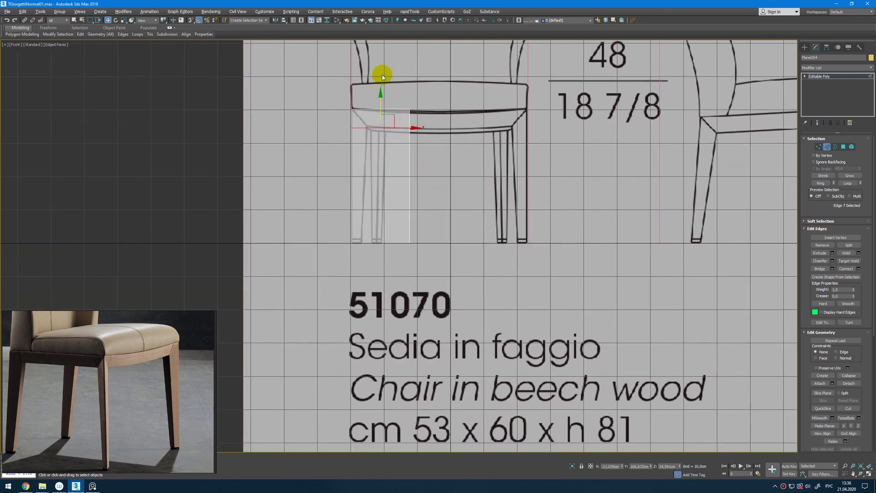
Connect the horizontal edges with a vertical edge and align both inner edge loops to the drawn inner corner of leg and frame
{"action": "left_click_drag", "start_coordinate": [382, 74], "coordinate": [373, 305]}
{"action": "key", "text": "ctrl+shift+e"}
{"action": "scroll", "coordinate": [377, 142], "scroll_direction": "up", "scroll_amount": 3}
{"action": "left_click_drag", "start_coordinate": [406, 159], "coordinate": [382, 180]}
{"action": "double_click", "coordinate": [382, 113]}
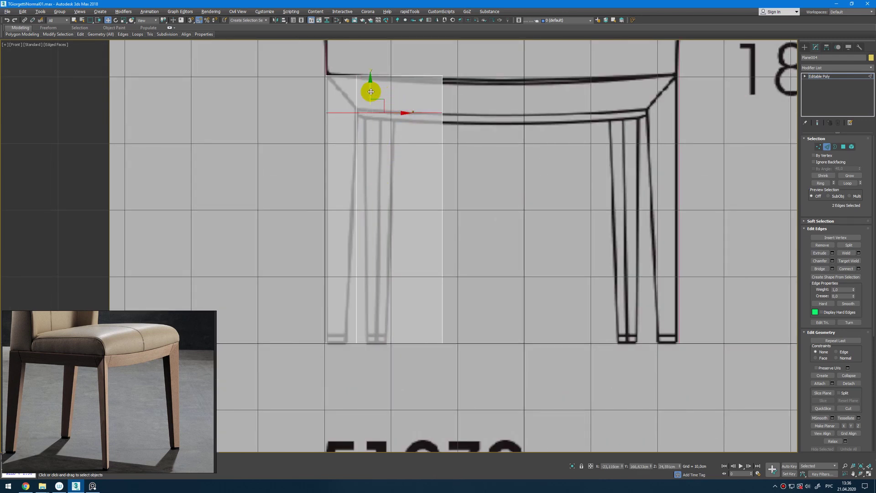
{"action": "left_click_drag", "start_coordinate": [371, 91], "coordinate": [368, 88]}
Delete the polygon below the frame beside the leg and taper the leg by moving its bottom inner vertex onto the drawn foot
{"action": "key", "text": "4"}
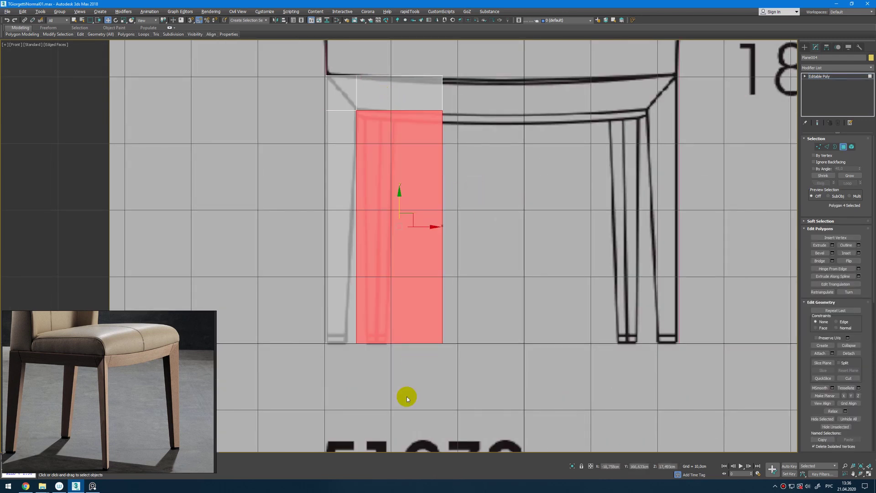
{"action": "key", "text": "Delete"}
{"action": "key", "text": "1"}
{"action": "left_click_drag", "start_coordinate": [368, 276], "coordinate": [338, 365]}
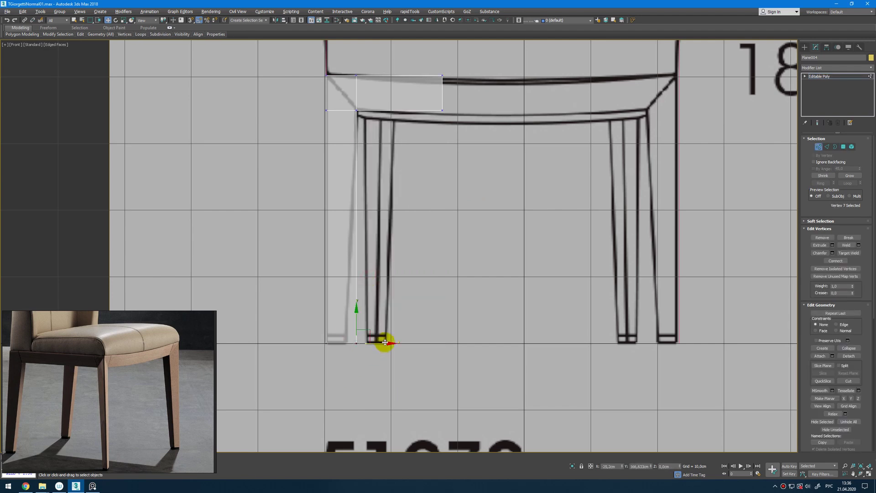
{"action": "left_click_drag", "start_coordinate": [386, 343], "coordinate": [375, 349]}
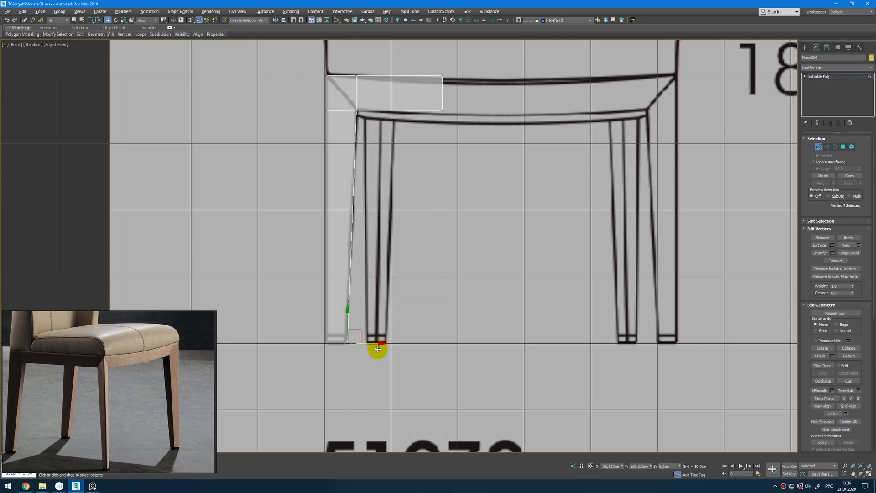
Snap the pivot of the leg object to the leg's straight outer edge and align the pivot axes with the world
{"action": "key", "text": "6"}
{"action": "key", "text": "alt+w"}
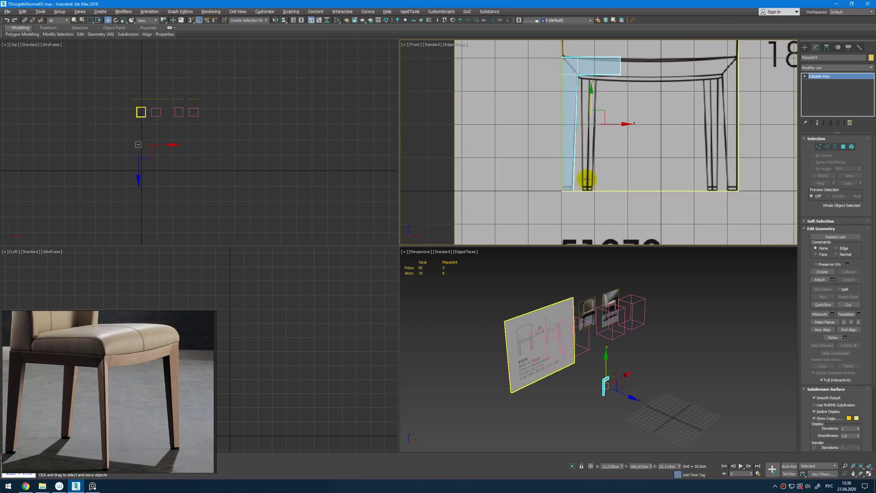
{"action": "scroll", "coordinate": [131, 140], "scroll_direction": "up", "scroll_amount": 5}
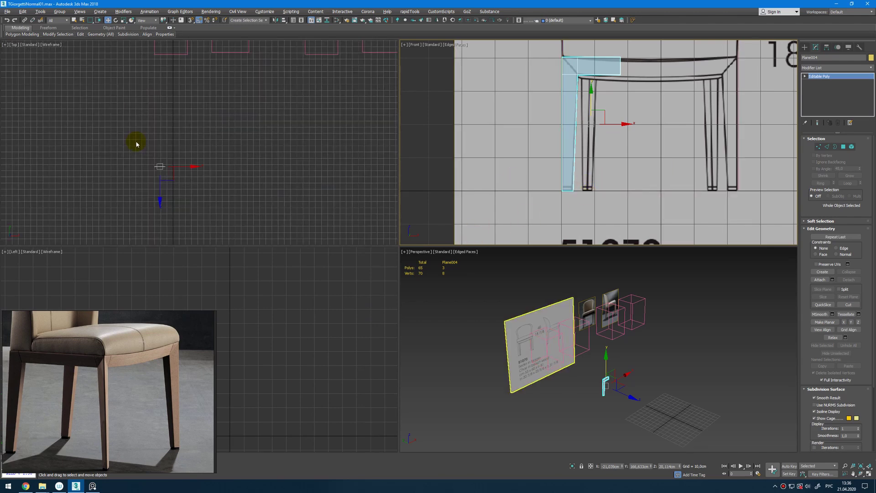
{"action": "middle_click_drag", "start_coordinate": [573, 141], "coordinate": [597, 140]}
{"action": "key", "text": "s"}
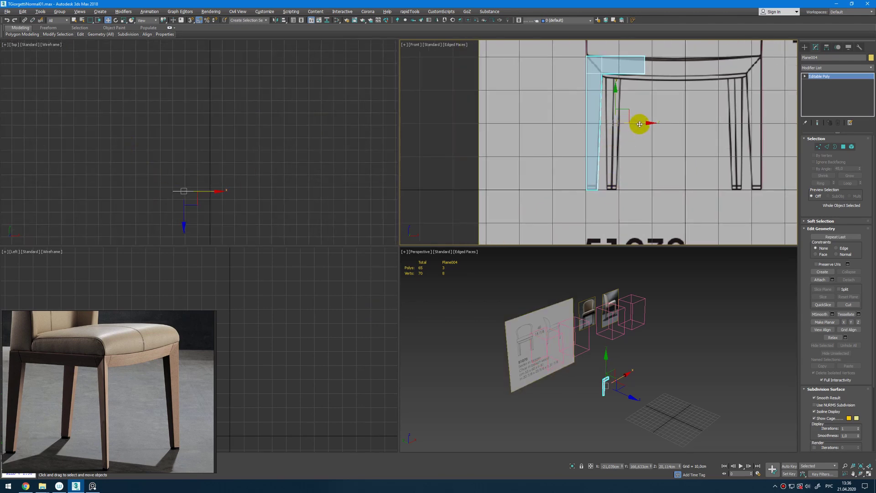
{"action": "key", "text": "Insert"}
{"action": "left_click_drag", "start_coordinate": [638, 123], "coordinate": [588, 76]}
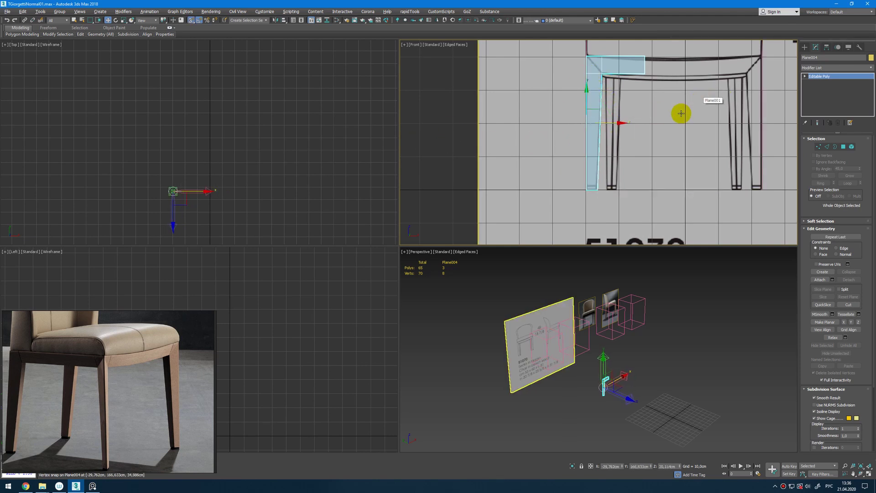
{"action": "middle_click_drag", "start_coordinate": [562, 173], "coordinate": [580, 161]}
{"action": "middle_click_drag", "start_coordinate": [488, 332], "coordinate": [522, 327]}
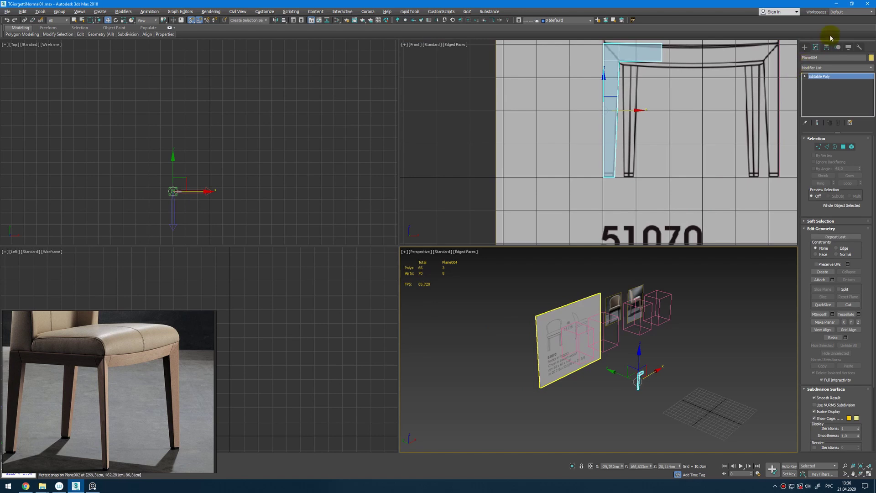
{"action": "left_click", "coordinate": [826, 48]}
{"action": "left_click", "coordinate": [816, 47]}
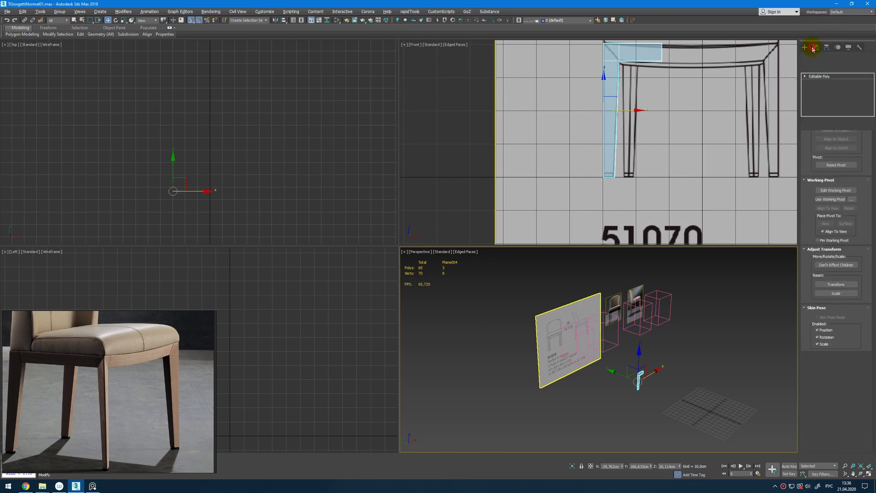
Add a Symmetry modifier to the leg object
{"action": "left_click", "coordinate": [844, 67]}
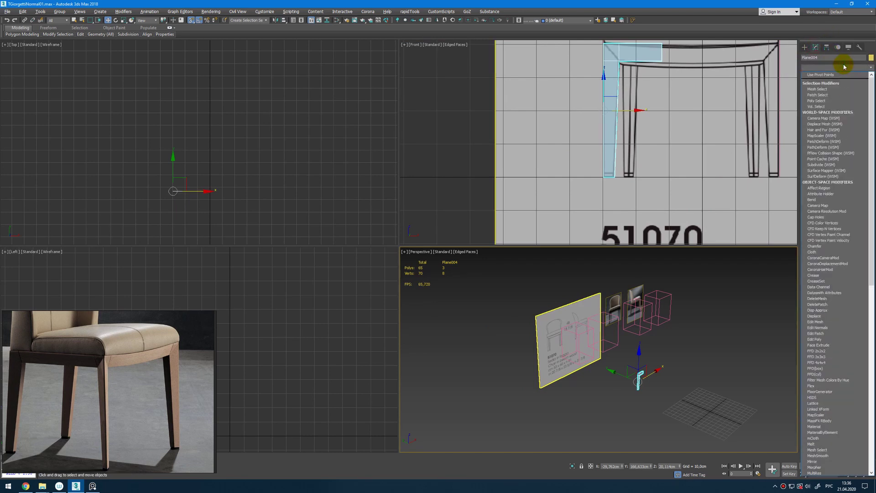
{"action": "key", "text": "alt+shift"}
{"action": "left_click", "coordinate": [843, 67]}
{"action": "type", "text": "st"}
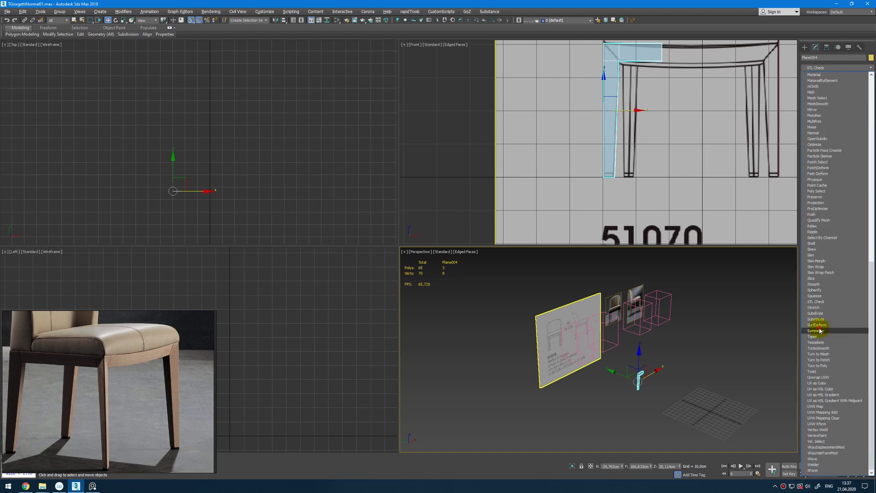
{"action": "left_click", "coordinate": [816, 331]}
Rotate the Symmetry mirror gizmo to the diagonal in the top view so the frame piece turns the corner at a right angle
{"action": "middle_click_drag", "start_coordinate": [212, 178], "coordinate": [232, 171]}
{"action": "scroll", "coordinate": [197, 220], "scroll_direction": "up", "scroll_amount": 5}
{"action": "key", "text": "1"}
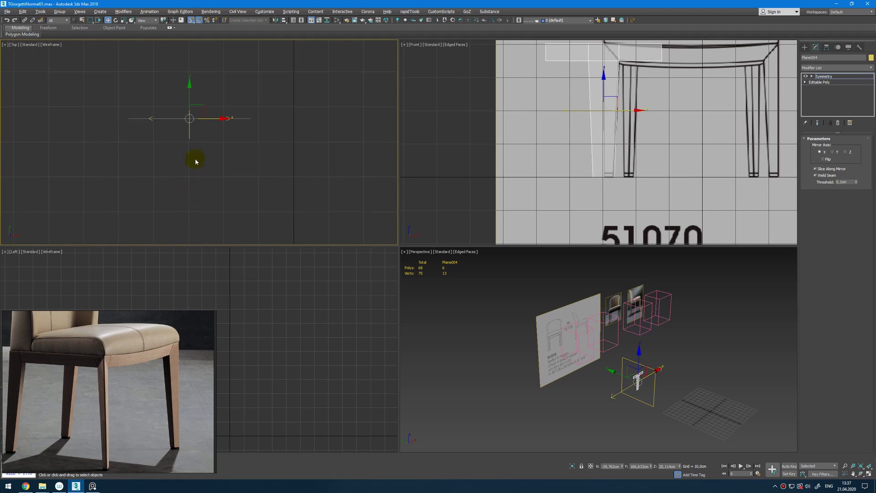
{"action": "key", "text": "e"}
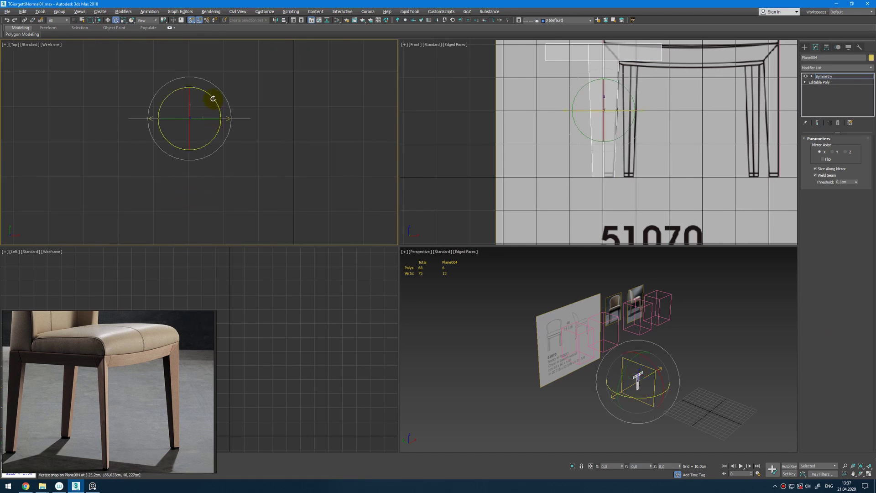
{"action": "left_click_drag", "start_coordinate": [210, 100], "coordinate": [211, 123]}
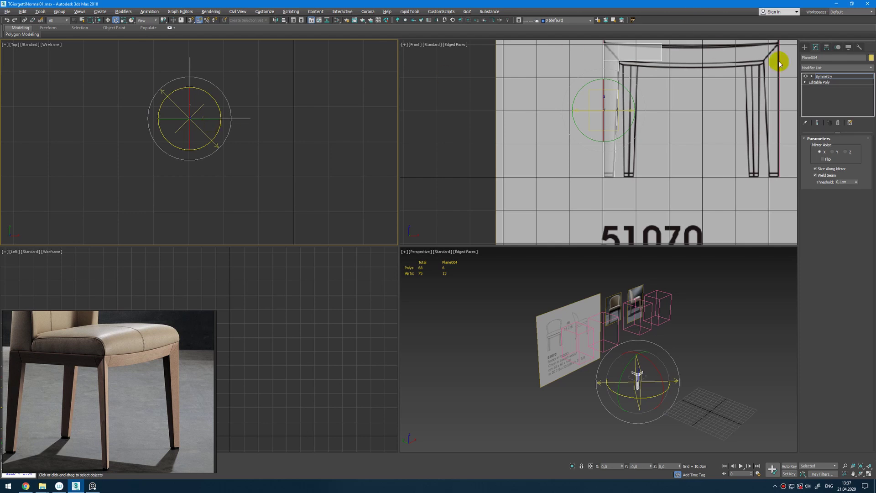
{"action": "middle_click_drag", "start_coordinate": [267, 89], "coordinate": [279, 116]}
{"action": "key", "text": "1"}
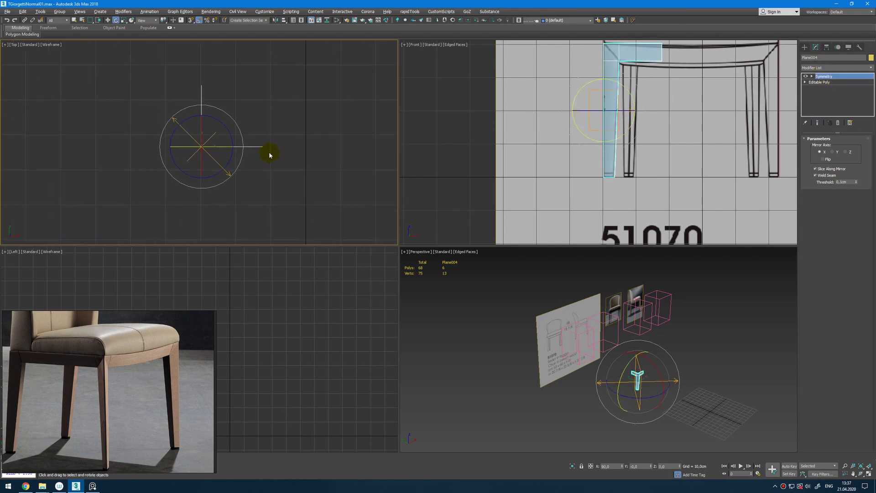
Move the three vertices of the leg's straight outer edge slightly inward along X at the Editable Poly level to open a corner gap
{"action": "middle_click_drag", "start_coordinate": [269, 155], "coordinate": [311, 155]}
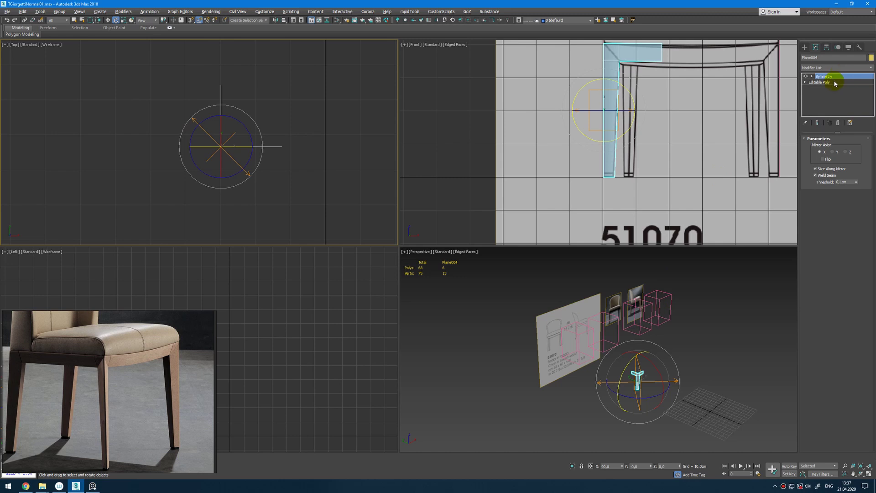
{"action": "left_click", "coordinate": [819, 82]}
{"action": "scroll", "coordinate": [209, 126], "scroll_direction": "up", "scroll_amount": 2}
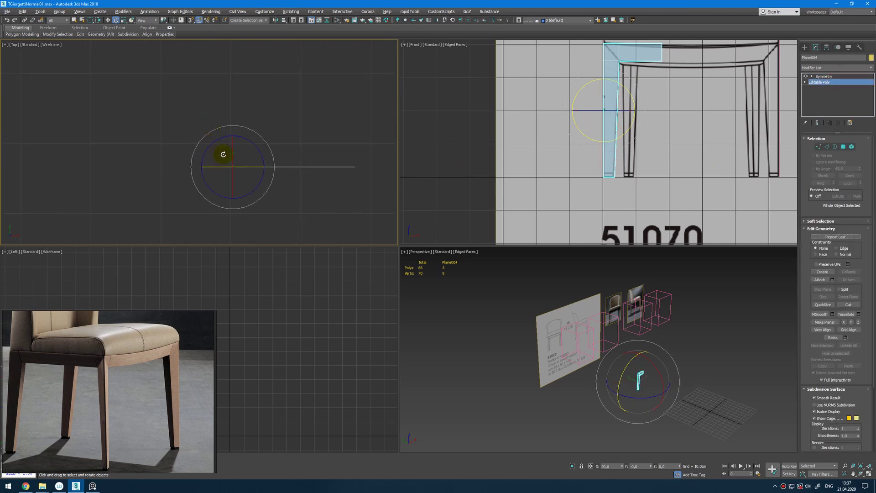
{"action": "key", "text": "1"}
{"action": "scroll", "coordinate": [117, 304], "scroll_direction": "up", "scroll_amount": 3}
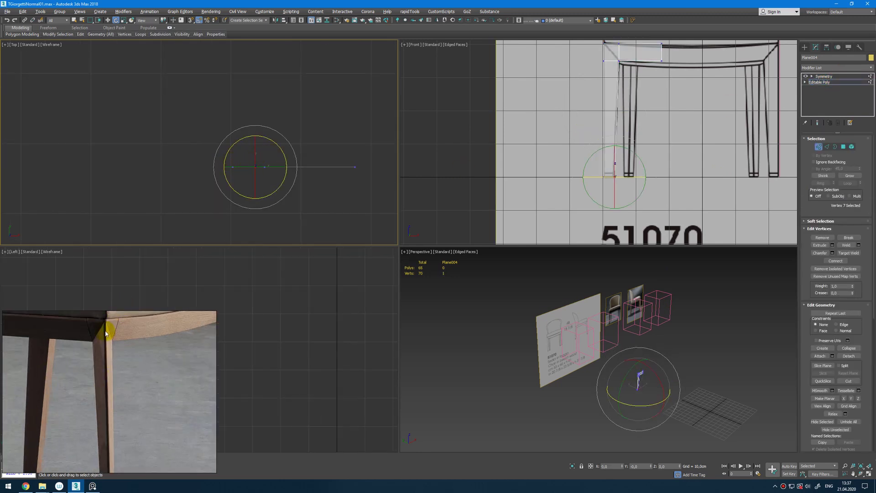
{"action": "scroll", "coordinate": [110, 347], "scroll_direction": "up", "scroll_amount": 2}
{"action": "middle_click_drag", "start_coordinate": [248, 196], "coordinate": [256, 206]}
{"action": "key", "text": "1"}
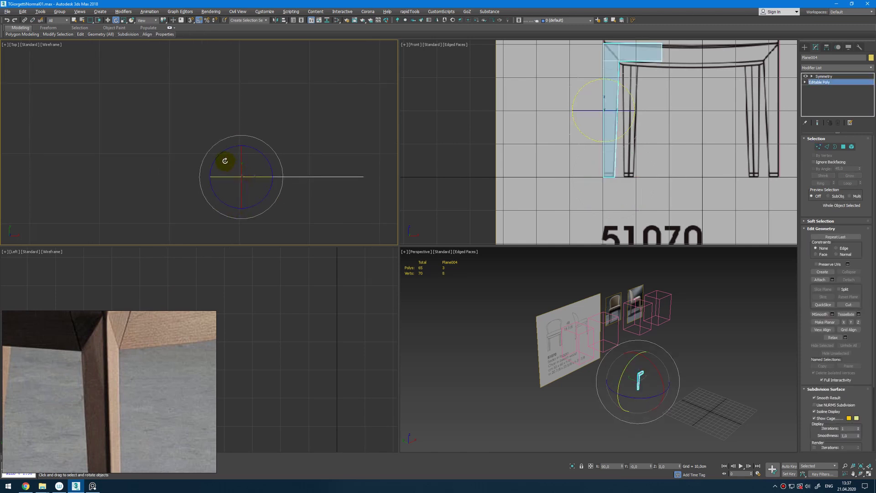
{"action": "key", "text": "1"}
{"action": "left_click_drag", "start_coordinate": [228, 143], "coordinate": [251, 188]}
{"action": "key", "text": "w"}
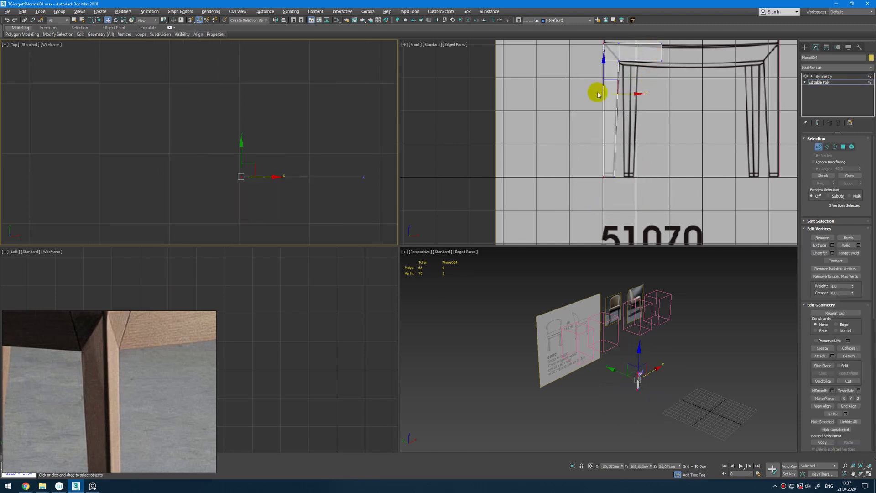
{"action": "middle_click", "coordinate": [683, 375]}
{"action": "key", "text": "z"}
{"action": "middle_click_drag", "start_coordinate": [586, 346], "coordinate": [606, 336], "text": "alt"}
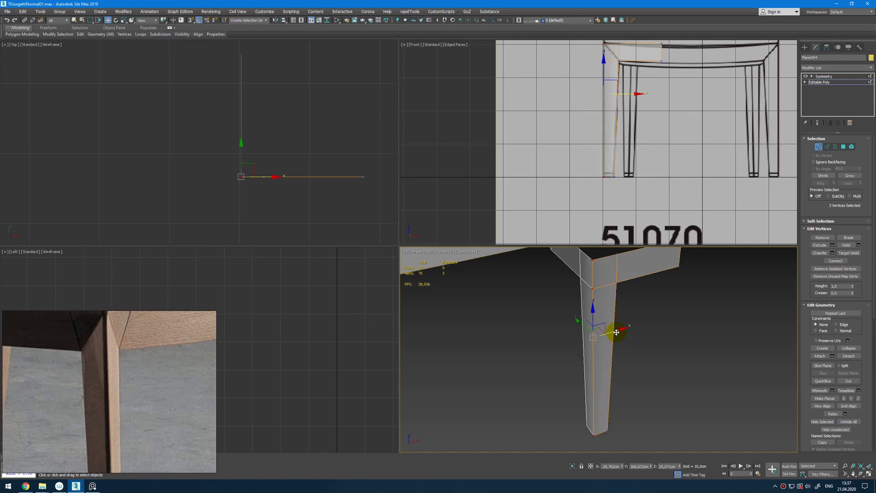
{"action": "left_click_drag", "start_coordinate": [617, 331], "coordinate": [621, 329]}
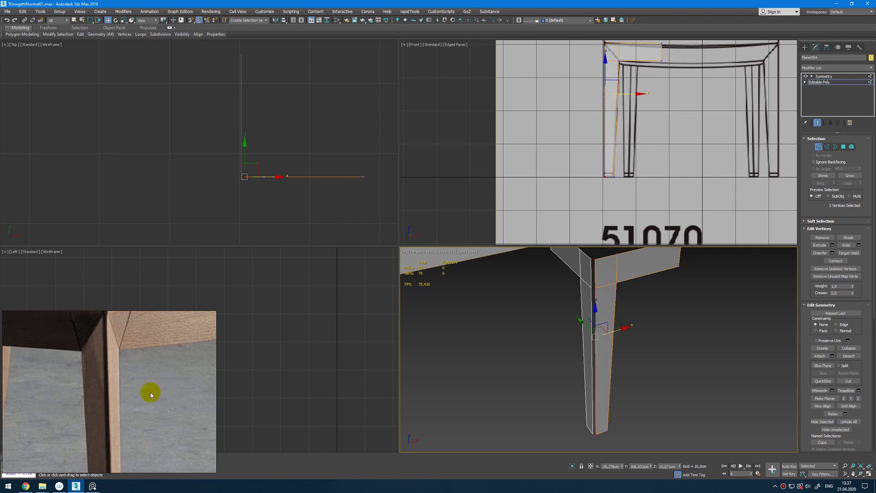
Extend the two top edges of the frame piece inward as a narrow horizontal strip
{"action": "middle_click_drag", "start_coordinate": [630, 320], "coordinate": [605, 342], "text": "alt"}
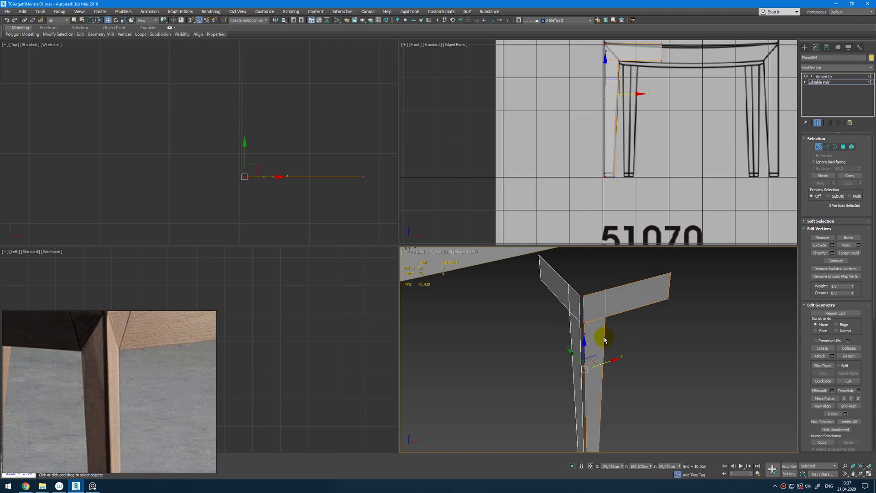
{"action": "key", "text": "2"}
{"action": "left_click", "coordinate": [599, 293]}
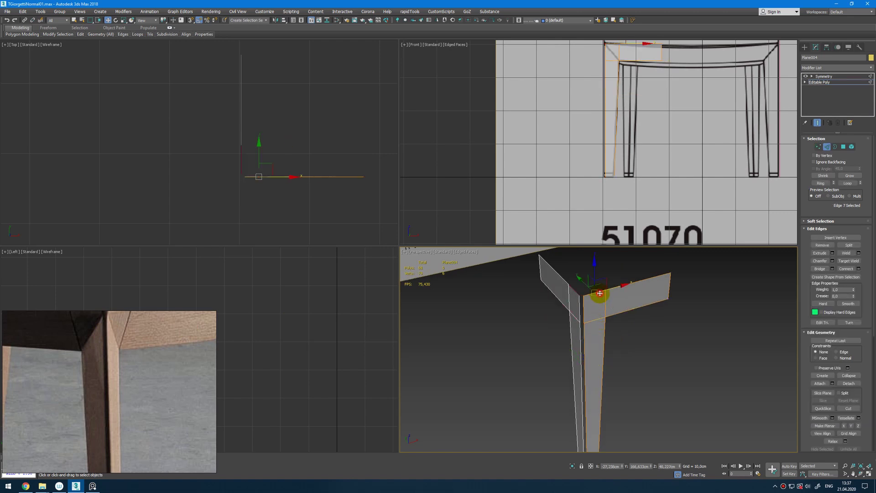
{"action": "middle_click_drag", "start_coordinate": [105, 346], "coordinate": [104, 384]}
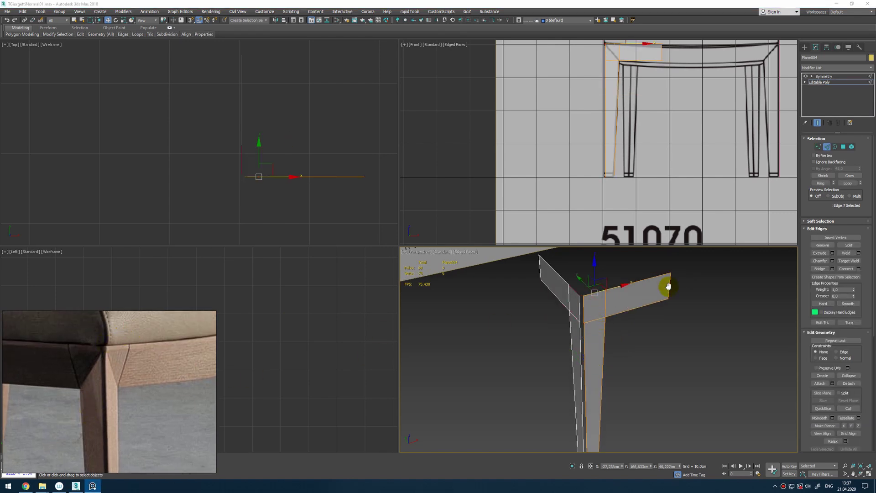
{"action": "middle_click_drag", "start_coordinate": [668, 287], "coordinate": [667, 330]}
{"action": "left_click", "coordinate": [643, 327], "text": "ctrl"}
{"action": "mouse_move", "coordinate": [628, 303]}
{"action": "middle_mouse_down", "text": "alt"}
{"action": "mouse_move", "coordinate": [621, 330]}
{"action": "mouse_move", "coordinate": [639, 300]}
{"action": "mouse_move", "coordinate": [626, 311]}
{"action": "middle_mouse_up", "text": "alt"}
{"action": "scroll", "coordinate": [616, 331], "scroll_direction": "up", "scroll_amount": 4}
{"action": "scroll", "coordinate": [639, 300], "scroll_direction": "down", "scroll_amount": 1}
{"action": "left_click_drag", "start_coordinate": [645, 267], "coordinate": [638, 250], "text": "shift"}
{"action": "middle_click_drag", "start_coordinate": [649, 292], "coordinate": [581, 332], "text": "alt"}
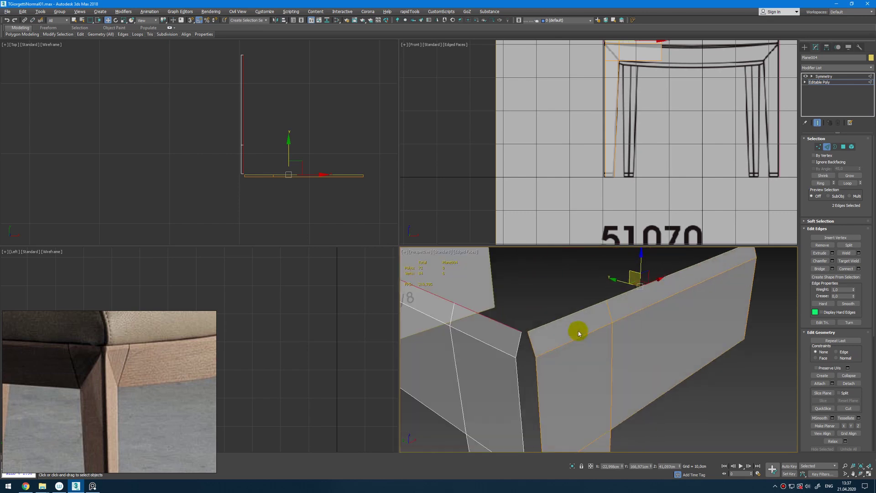
Move the strip's inner corner vertex along X away from the corner to miter its end
{"action": "key", "text": "1"}
{"action": "middle_click_drag", "start_coordinate": [519, 345], "coordinate": [545, 343], "text": "alt"}
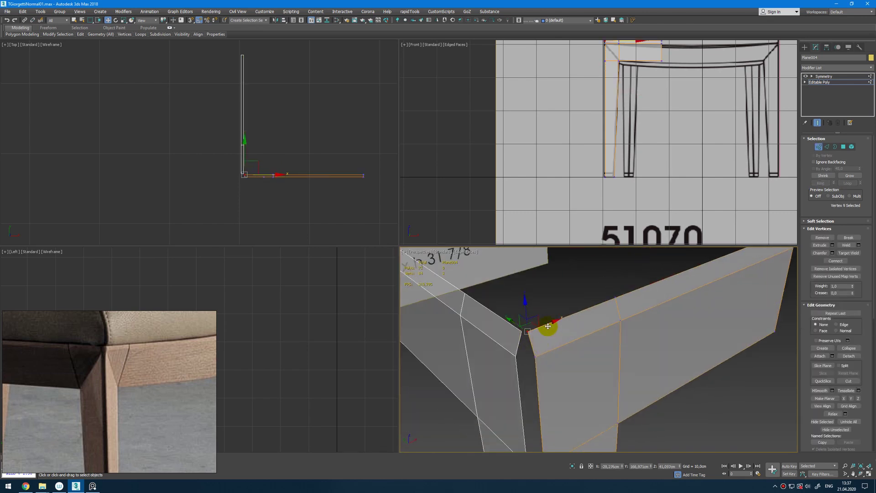
{"action": "left_click_drag", "start_coordinate": [548, 326], "coordinate": [555, 321]}
{"action": "mouse_move", "coordinate": [555, 321]}
{"action": "middle_mouse_down", "text": "alt"}
{"action": "mouse_move", "coordinate": [542, 322]}
{"action": "mouse_move", "coordinate": [557, 323]}
{"action": "middle_mouse_up", "text": "alt"}
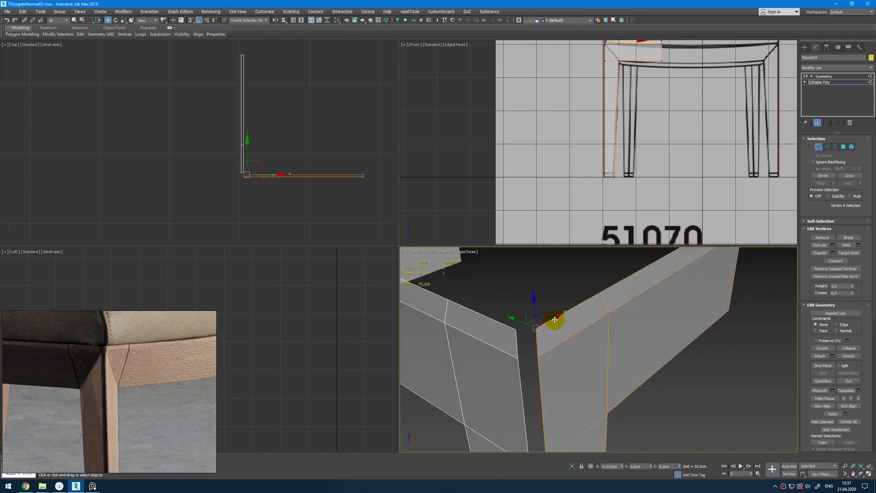
{"action": "middle_click_drag", "start_coordinate": [555, 319], "coordinate": [528, 292], "text": "alt"}
{"action": "scroll", "coordinate": [556, 319], "scroll_direction": "down", "scroll_amount": 5}
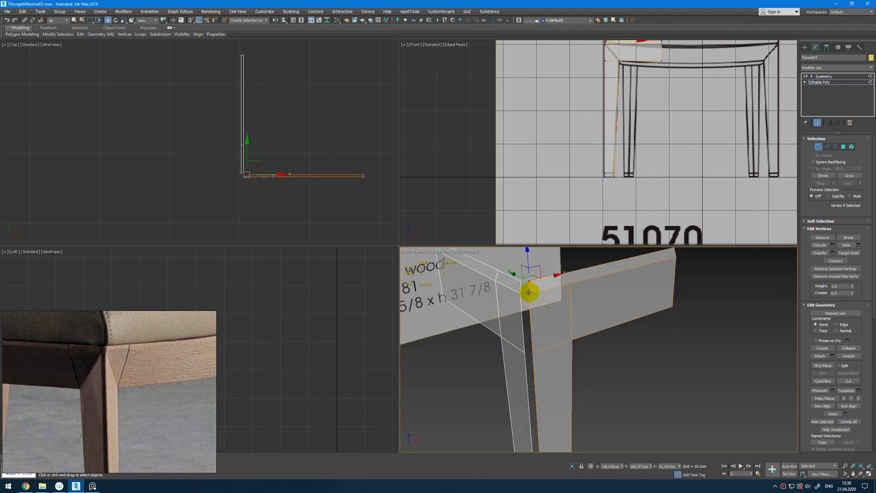
Connect the vertex at the frame's outer corner to the inner vertex where the leg meets the frame with a diagonal edge
{"action": "left_click", "coordinate": [572, 342], "text": "ctrl"}
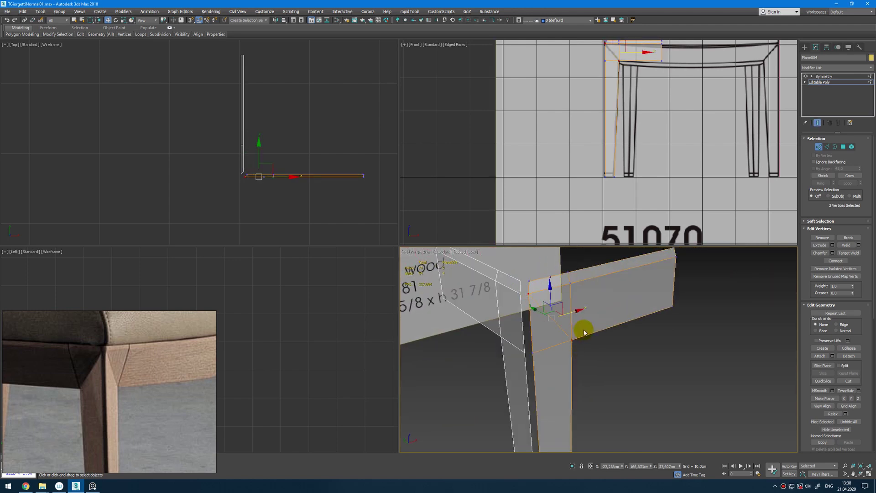
{"action": "middle_click_drag", "start_coordinate": [584, 331], "coordinate": [591, 330]}
{"action": "middle_click_drag", "start_coordinate": [518, 348], "coordinate": [563, 348], "text": "alt"}
{"action": "key", "text": "1"}
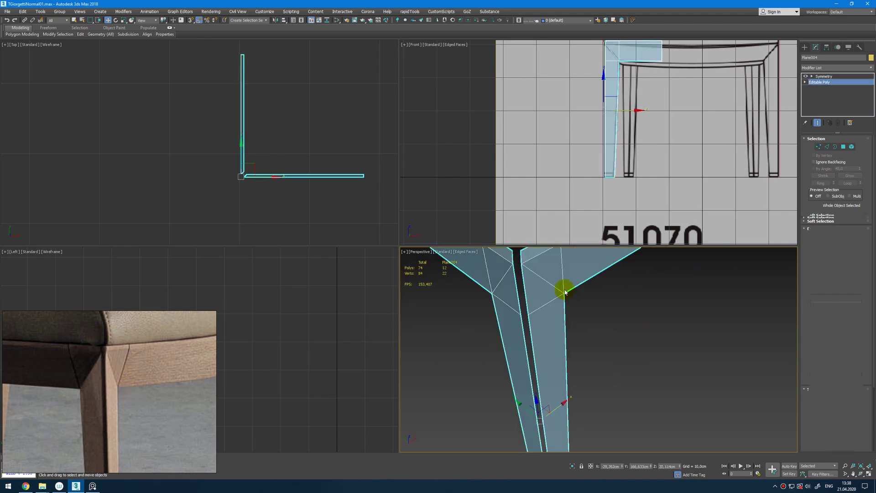
Move the lower frame vertices and the inner foot vertex backward along Y in the top view to slant the frame and leg
{"action": "key", "text": "1"}
{"action": "scroll", "coordinate": [579, 327], "scroll_direction": "down", "scroll_amount": 5}
{"action": "left_click_drag", "start_coordinate": [632, 275], "coordinate": [615, 298], "text": "ctrl"}
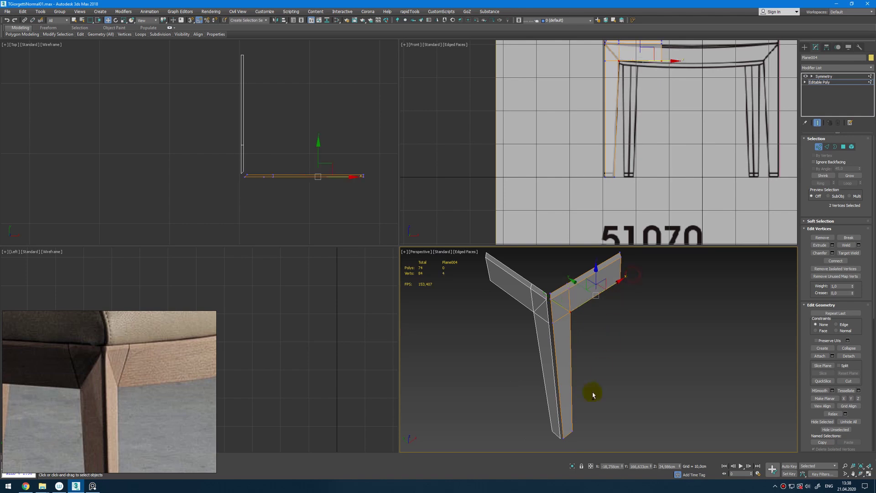
{"action": "left_click_drag", "start_coordinate": [587, 413], "coordinate": [568, 436], "text": "ctrl"}
{"action": "middle_click_drag", "start_coordinate": [589, 359], "coordinate": [575, 343], "text": "alt"}
{"action": "middle_click_drag", "start_coordinate": [300, 158], "coordinate": [297, 184]}
{"action": "left_click_drag", "start_coordinate": [297, 177], "coordinate": [307, 166]}
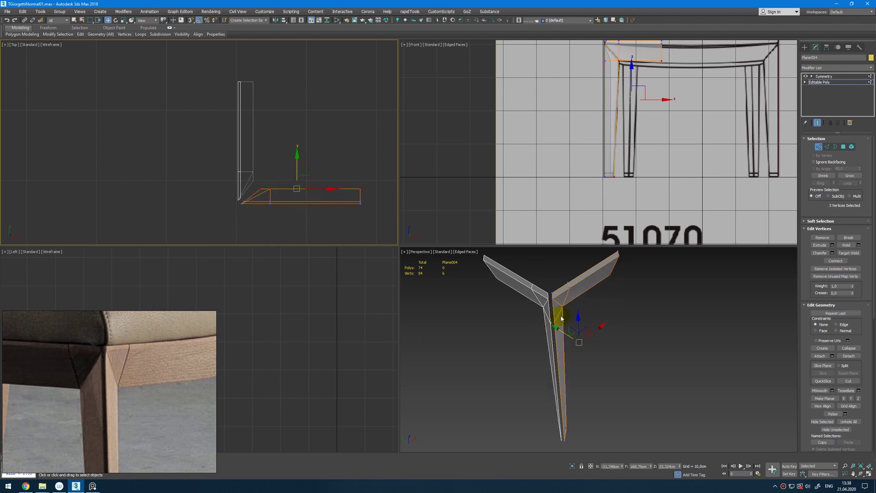
{"action": "middle_click_drag", "start_coordinate": [561, 316], "coordinate": [461, 319], "text": "alt"}
{"action": "middle_click_drag", "start_coordinate": [262, 216], "coordinate": [266, 200]}
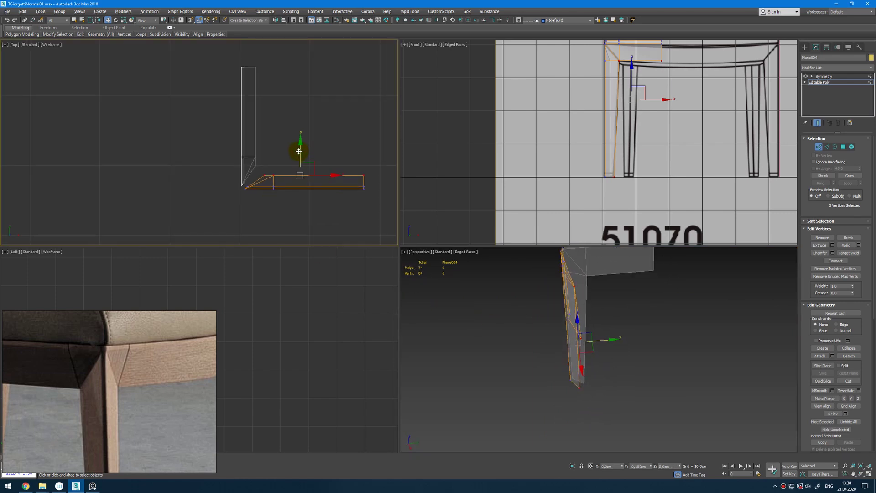
{"action": "middle_click_drag", "start_coordinate": [561, 311], "coordinate": [640, 336], "text": "alt"}
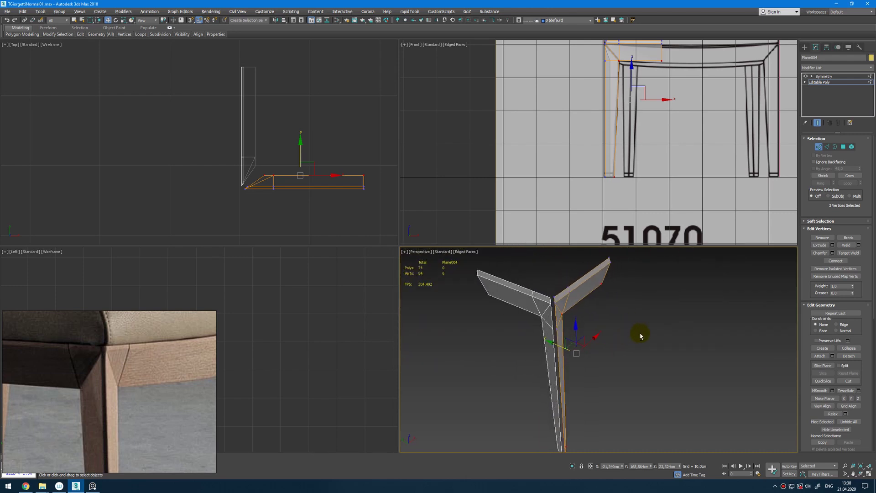
{"action": "scroll", "coordinate": [563, 307], "scroll_direction": "up", "scroll_amount": 3}
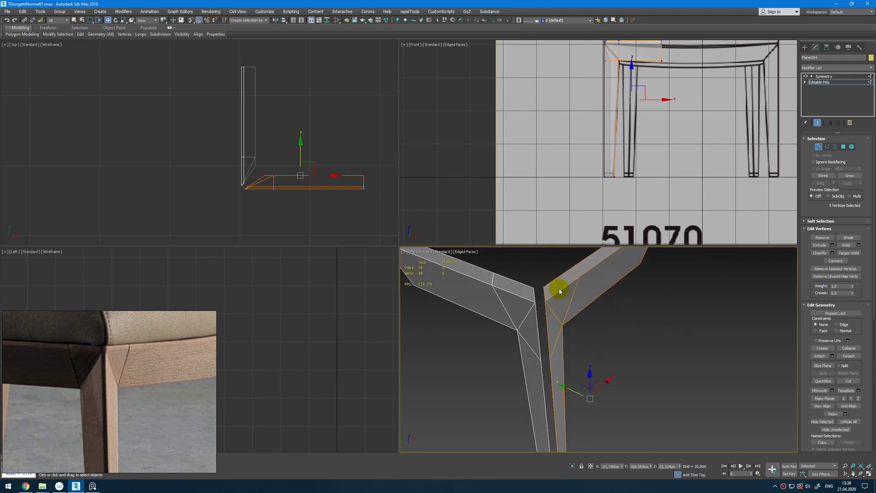
Add a TurboSmooth modifier with 2 iterations on top of the Symmetry modifier
{"action": "key", "text": "1"}
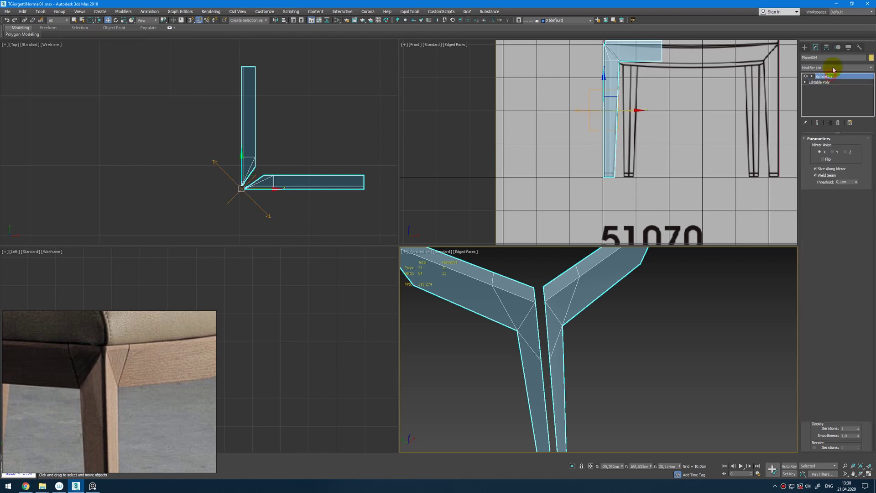
{"action": "left_click", "coordinate": [833, 68]}
{"action": "type", "text": "turbo"}
{"action": "key", "text": "Return"}
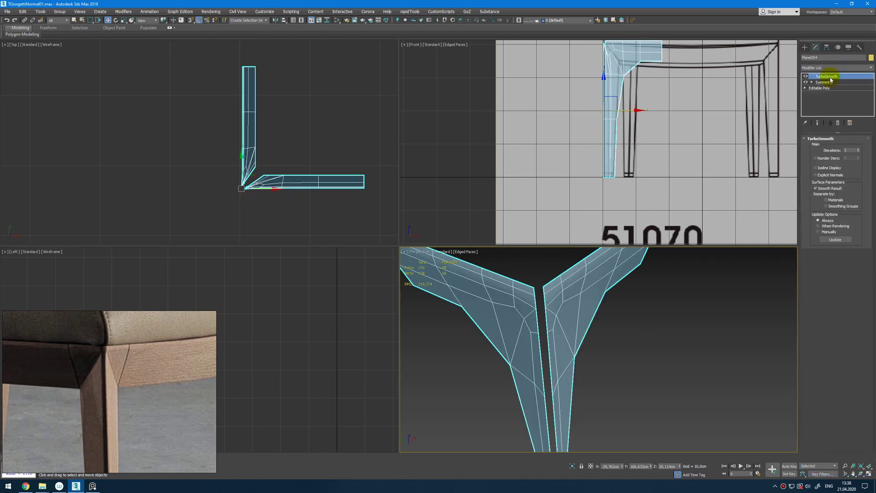
Return to the Editable Poly level, turn off the end result display and make the leg see-through
{"action": "left_click", "coordinate": [819, 87]}
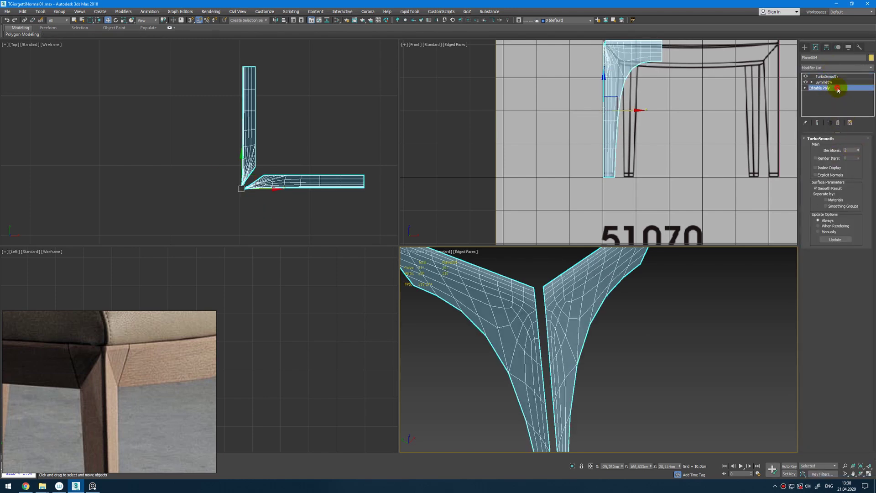
{"action": "middle_click_drag", "start_coordinate": [572, 350], "coordinate": [584, 334], "text": "alt"}
{"action": "key", "text": "grave"}
{"action": "key", "text": "grave"}
{"action": "key", "text": "ctrl+e"}
{"action": "key", "text": "alt+x"}
{"action": "key", "text": "grave"}
{"action": "key", "text": "grave"}
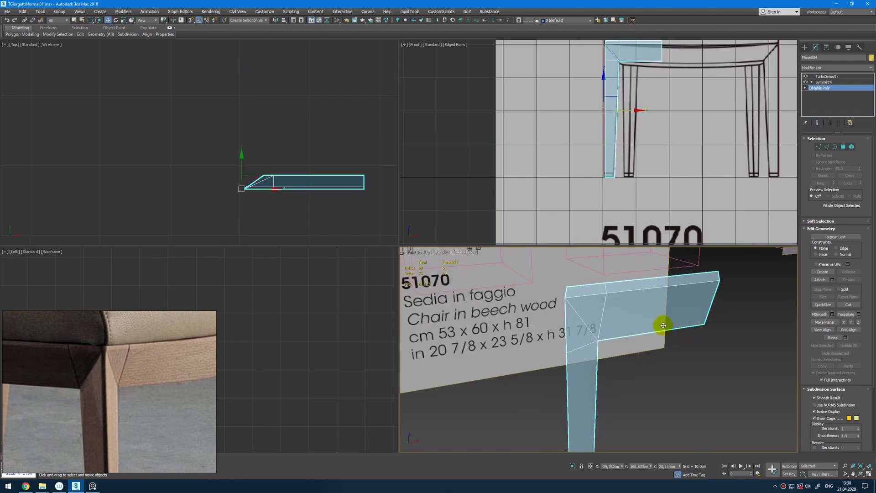
Insert support edge loops close to the leg-frame joint, the frame's top and lower edges, and the diagonal seam
{"action": "middle_click_drag", "start_coordinate": [655, 336], "coordinate": [639, 332], "text": "alt"}
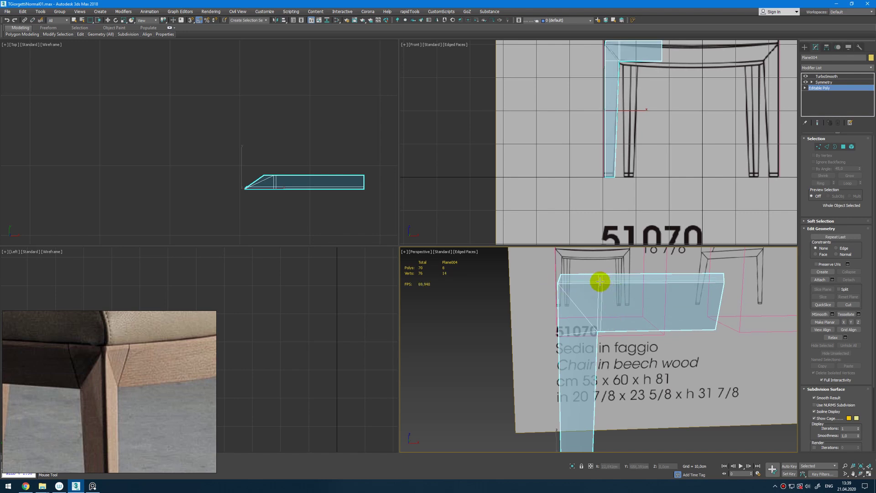
{"action": "left_click", "coordinate": [600, 281]}
{"action": "scroll", "coordinate": [600, 282], "scroll_direction": "up", "scroll_amount": 2}
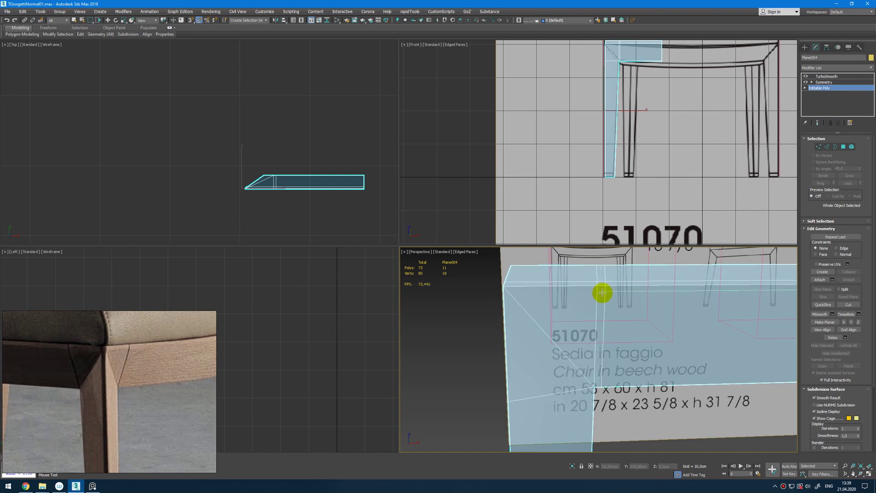
{"action": "left_click", "coordinate": [602, 294]}
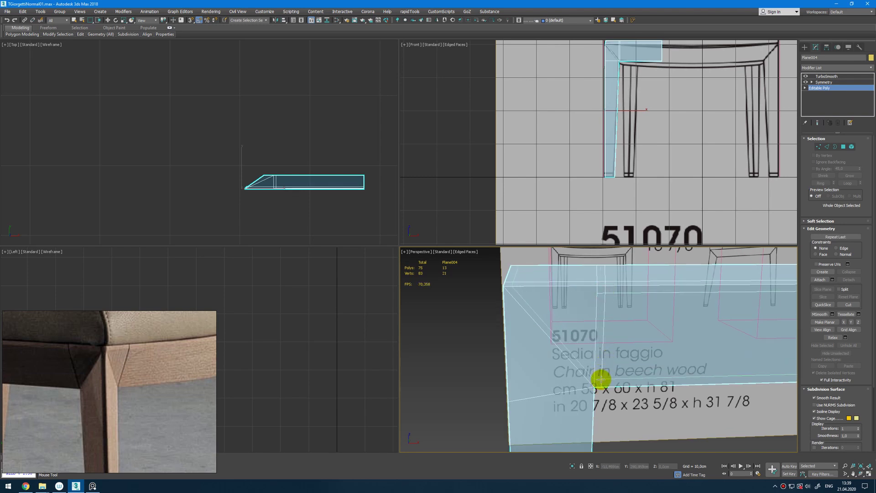
{"action": "left_click", "coordinate": [601, 379]}
{"action": "middle_click_drag", "start_coordinate": [606, 358], "coordinate": [617, 353], "text": "alt"}
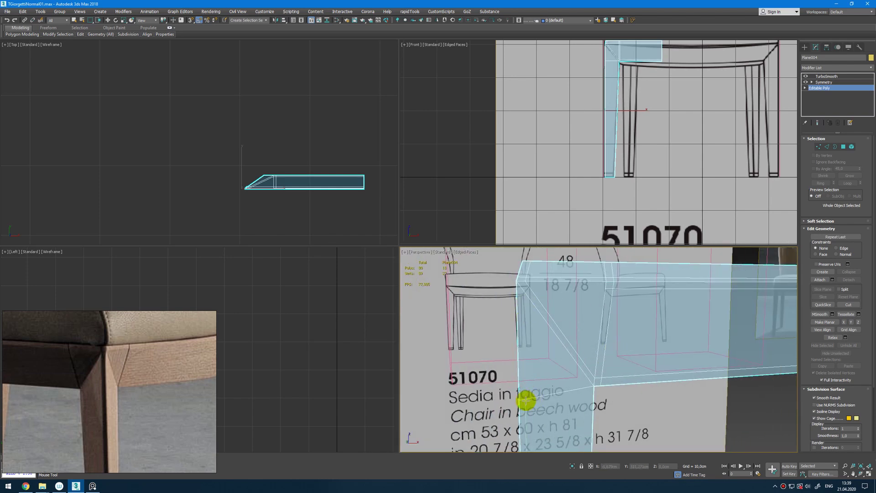
{"action": "left_click", "coordinate": [586, 390]}
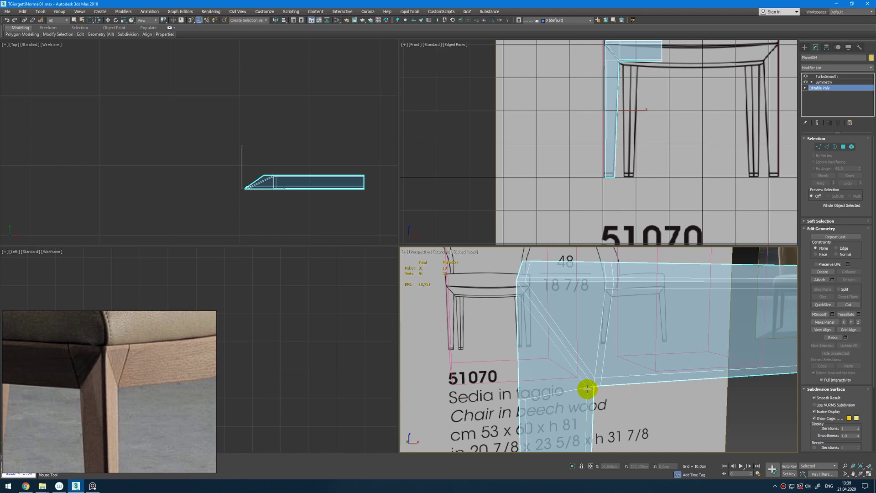
{"action": "middle_click_drag", "start_coordinate": [553, 306], "coordinate": [536, 310], "text": "alt"}
{"action": "key", "text": "w"}
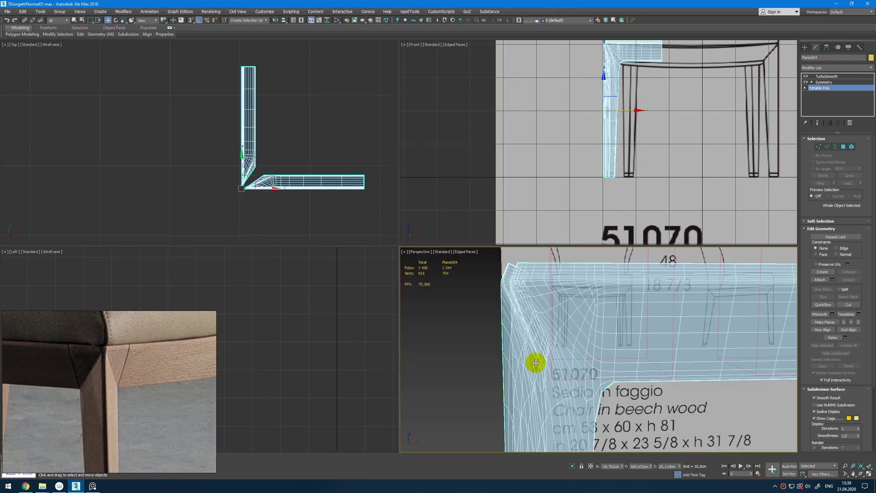
Cut a support edge just below the frame's top edge from the joint to the outer corner and down the leg's outer side
{"action": "key", "text": "grave"}
{"action": "middle_click_drag", "start_coordinate": [561, 365], "coordinate": [588, 390], "text": "alt"}
{"action": "key", "text": "grave"}
{"action": "key", "text": "grave"}
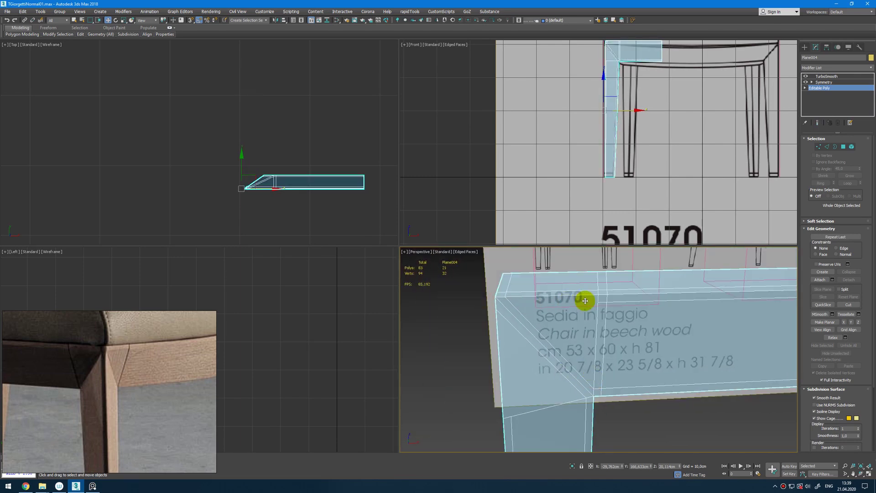
{"action": "key", "text": "1"}
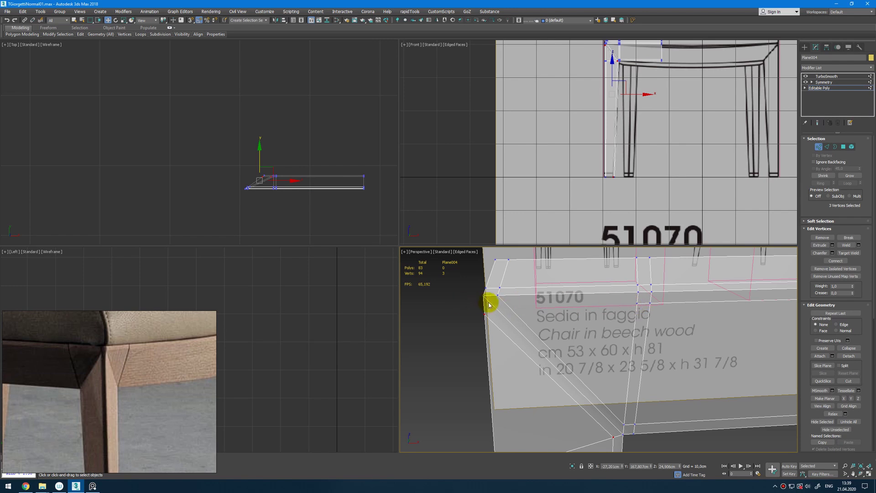
{"action": "key", "text": "alt+c"}
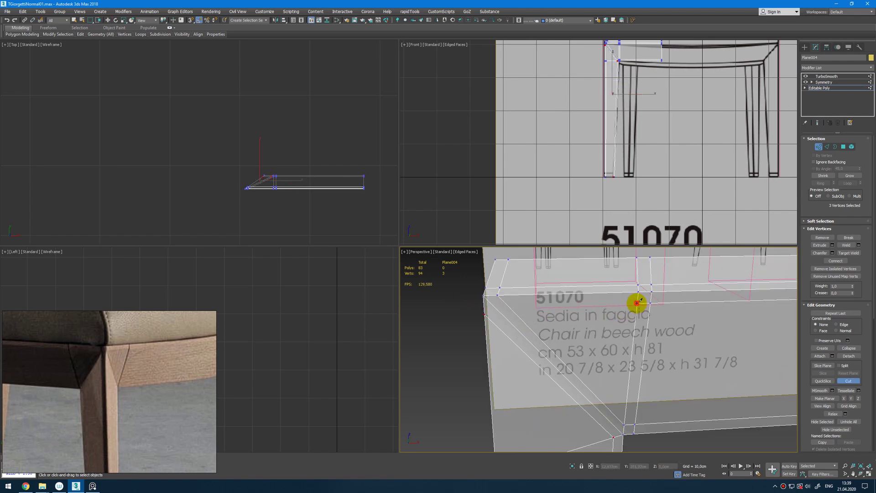
{"action": "left_click", "coordinate": [636, 302]}
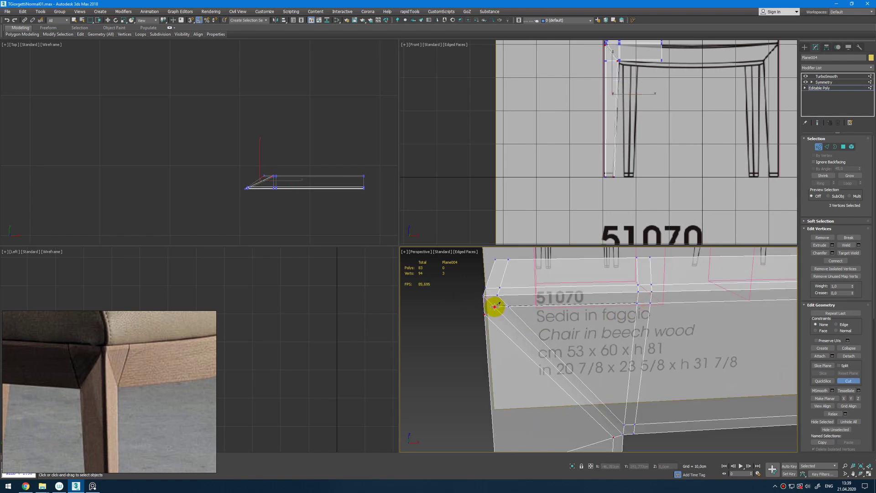
{"action": "middle_click_drag", "start_coordinate": [504, 439], "coordinate": [503, 291]}
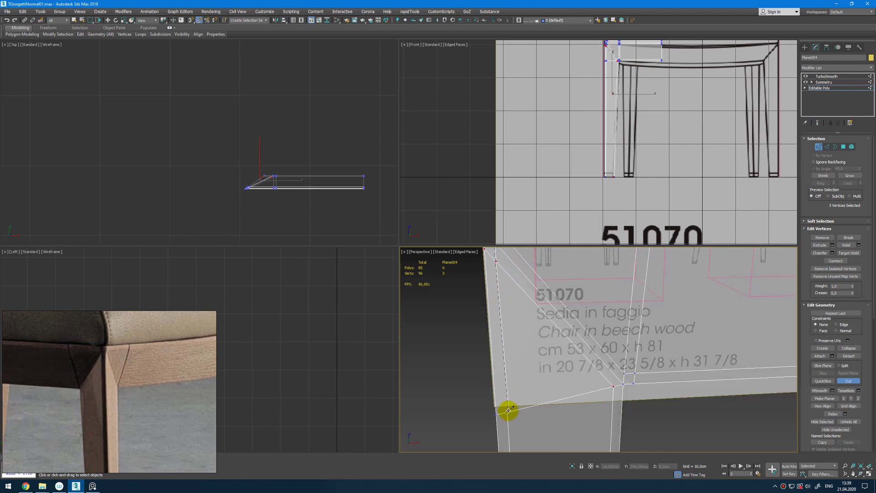
{"action": "left_click", "coordinate": [507, 412]}
{"action": "right_click", "coordinate": [523, 329]}
{"action": "key", "text": "w"}
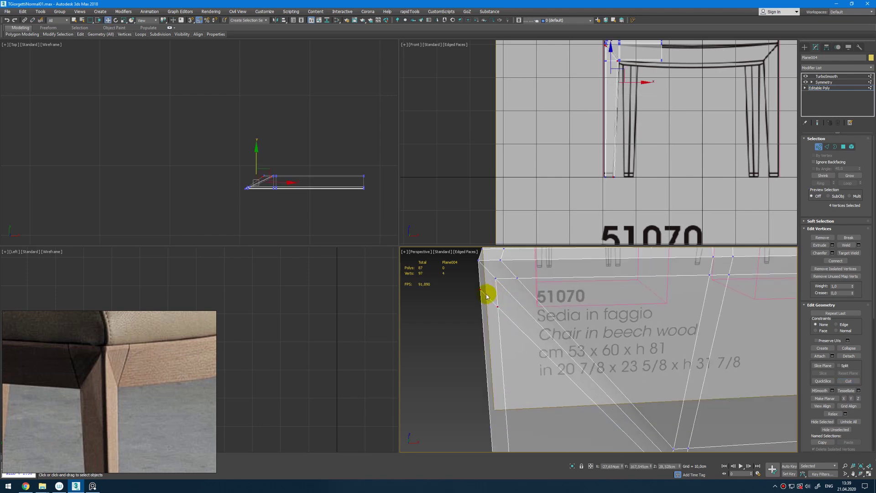
Cut a support edge across the leg just above the leg-frame joint line, ending at the inner corner
{"action": "middle_click_drag", "start_coordinate": [486, 297], "coordinate": [507, 286], "text": "alt"}
{"action": "key", "text": "ctrl+q"}
{"action": "key", "text": "ctrl+e"}
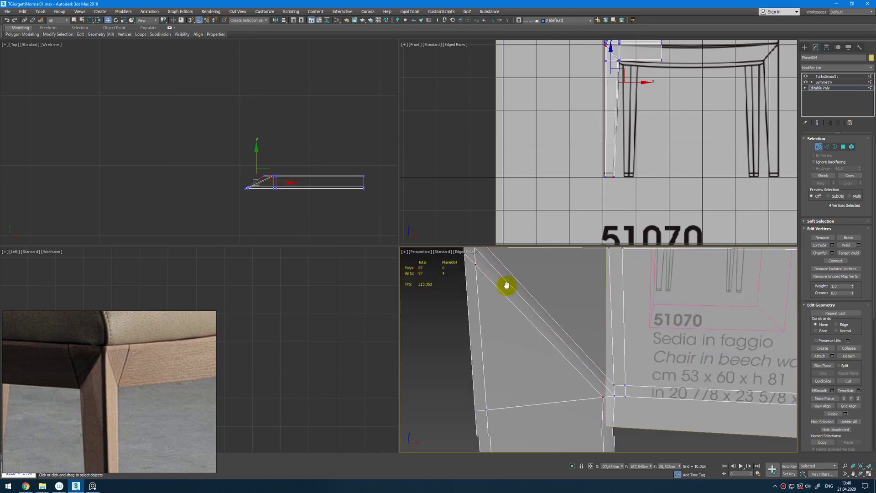
{"action": "scroll", "coordinate": [604, 414], "scroll_direction": "up", "scroll_amount": 2}
{"action": "scroll", "coordinate": [616, 390], "scroll_direction": "down", "scroll_amount": 4}
{"action": "middle_click_drag", "start_coordinate": [609, 390], "coordinate": [601, 392]}
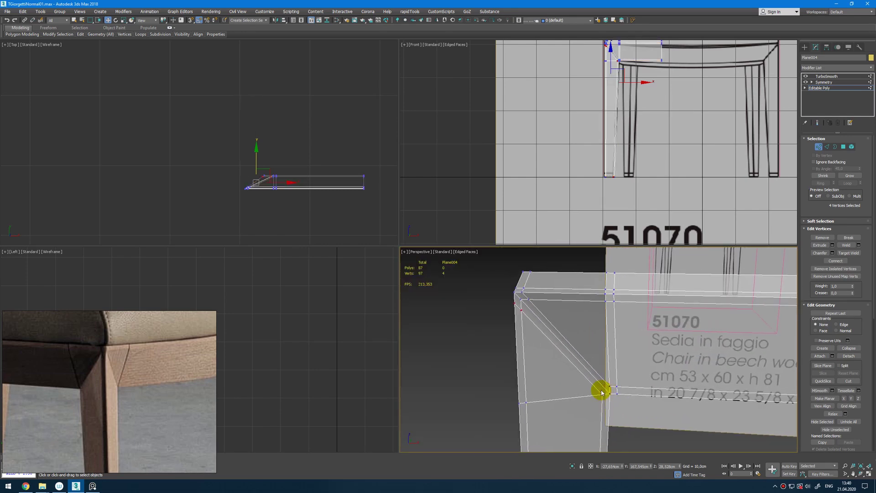
{"action": "key", "text": "alt+c"}
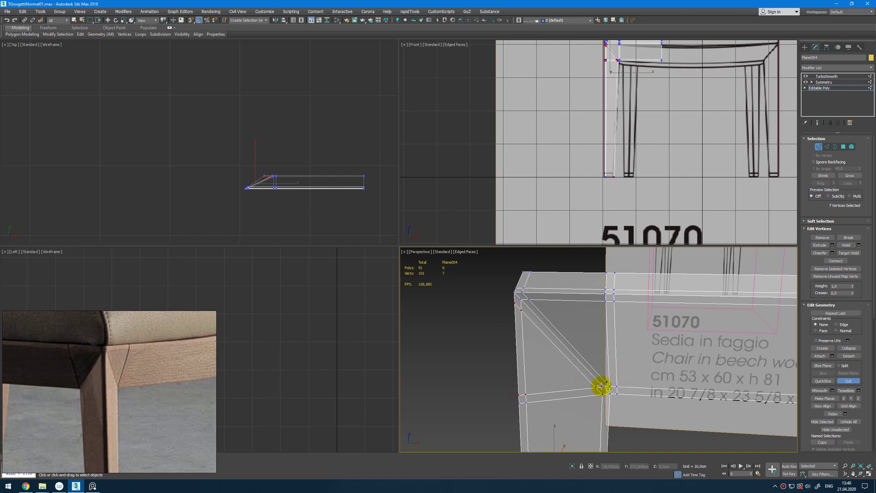
{"action": "right_click", "coordinate": [603, 337]}
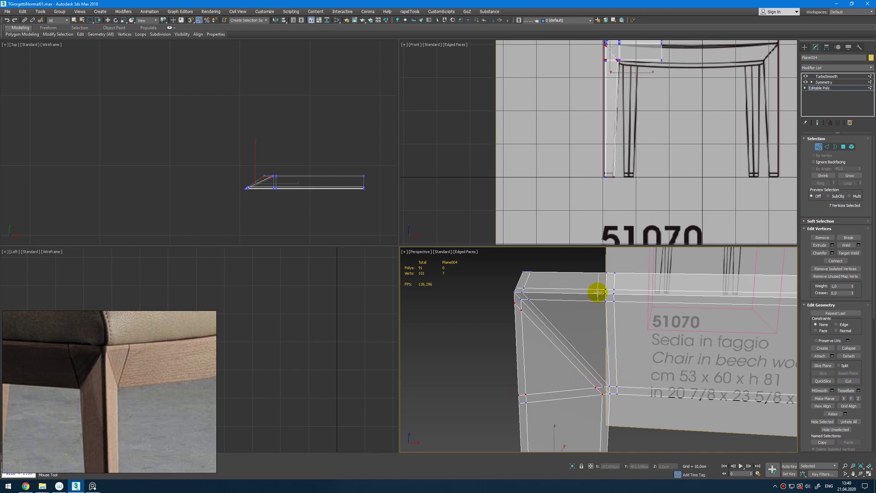
Insert a support edge across the frame's top beside the vertical joint loops and cut it down to the inner corner
{"action": "left_click", "coordinate": [596, 293]}
{"action": "right_click", "coordinate": [598, 303]}
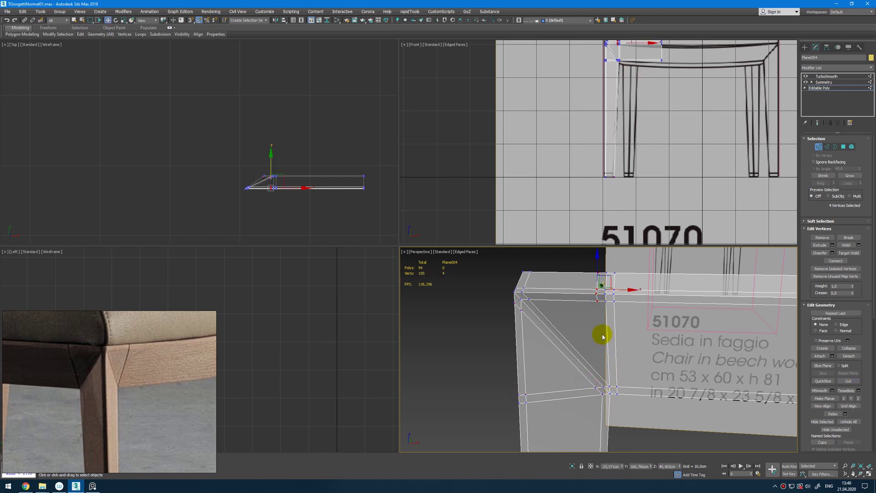
{"action": "key", "text": "1"}
{"action": "key", "text": "1"}
{"action": "key", "text": "alt+c"}
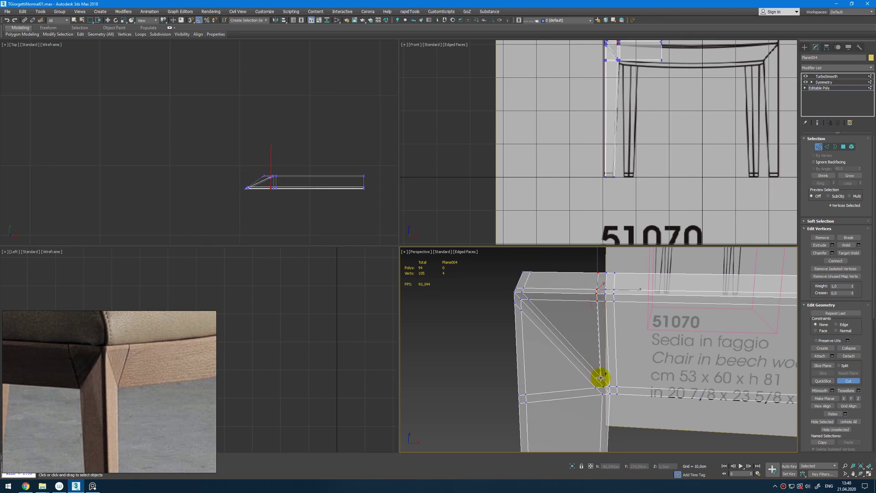
{"action": "right_click", "coordinate": [628, 356]}
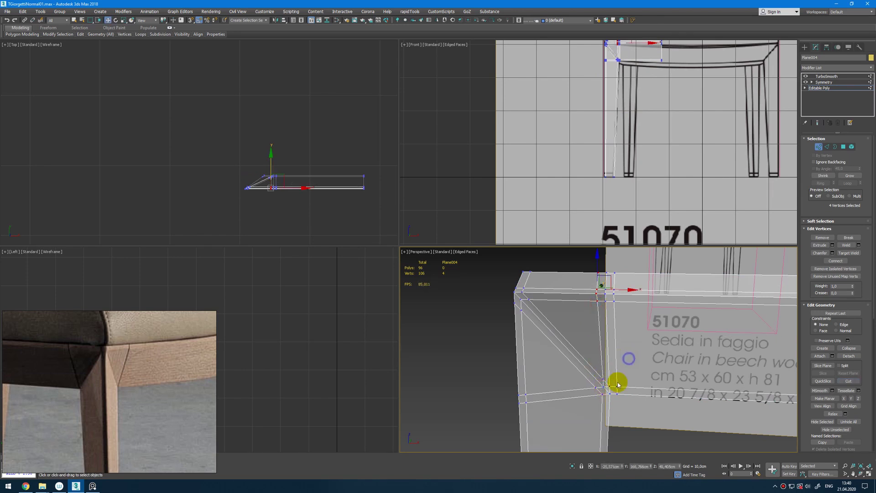
Examine the support edges around the inner corner up close and compare the cage with the smoothed leg-frame joint
{"action": "scroll", "coordinate": [618, 383], "scroll_direction": "up", "scroll_amount": 5}
{"action": "key", "text": "2"}
{"action": "left_click", "coordinate": [614, 404]}
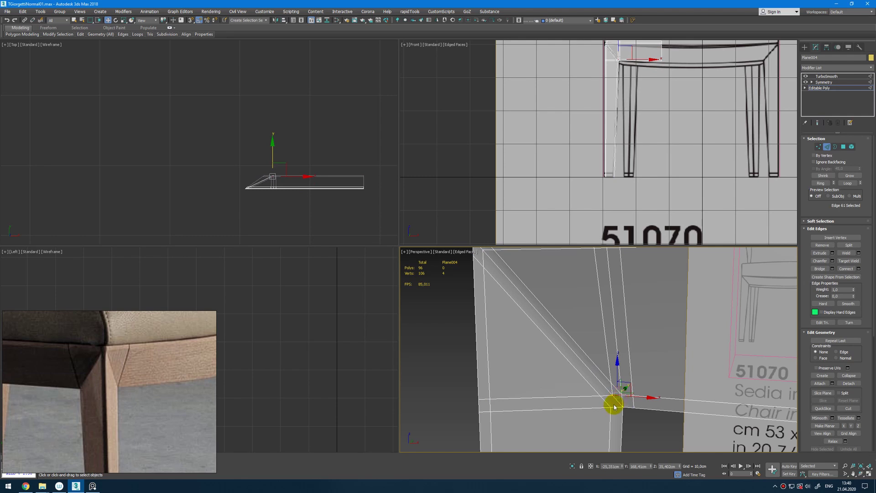
{"action": "scroll", "coordinate": [612, 402], "scroll_direction": "up", "scroll_amount": 2}
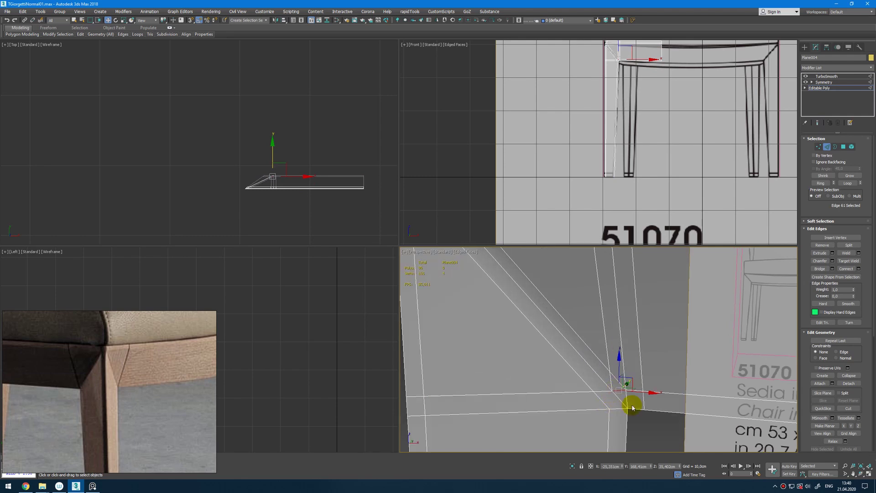
{"action": "key", "text": "1"}
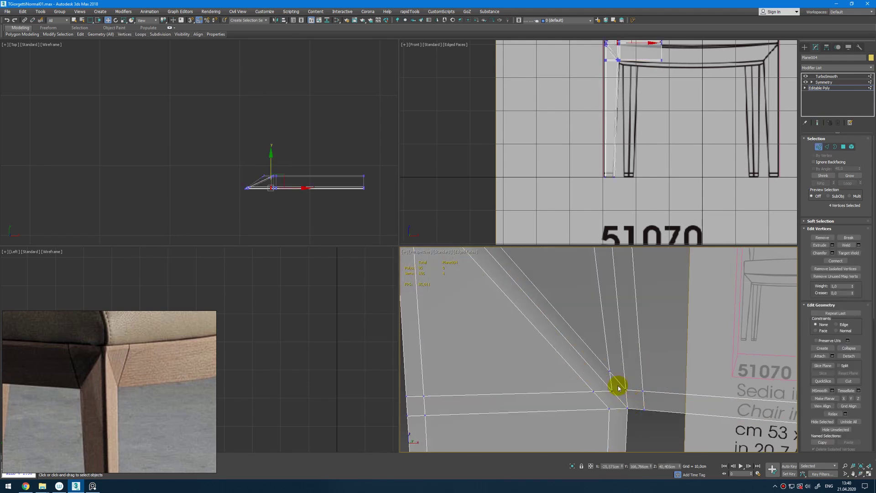
{"action": "scroll", "coordinate": [622, 377], "scroll_direction": "down", "scroll_amount": 3}
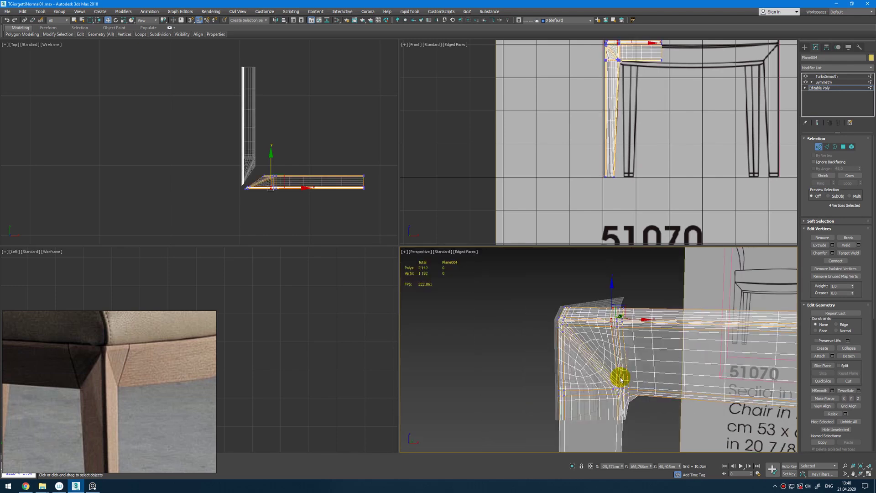
{"action": "middle_click_drag", "start_coordinate": [628, 376], "coordinate": [669, 403], "text": "alt"}
{"action": "right_click", "coordinate": [661, 411]}
{"action": "key", "text": "1"}
{"action": "scroll", "coordinate": [641, 352], "scroll_direction": "down", "scroll_amount": 3}
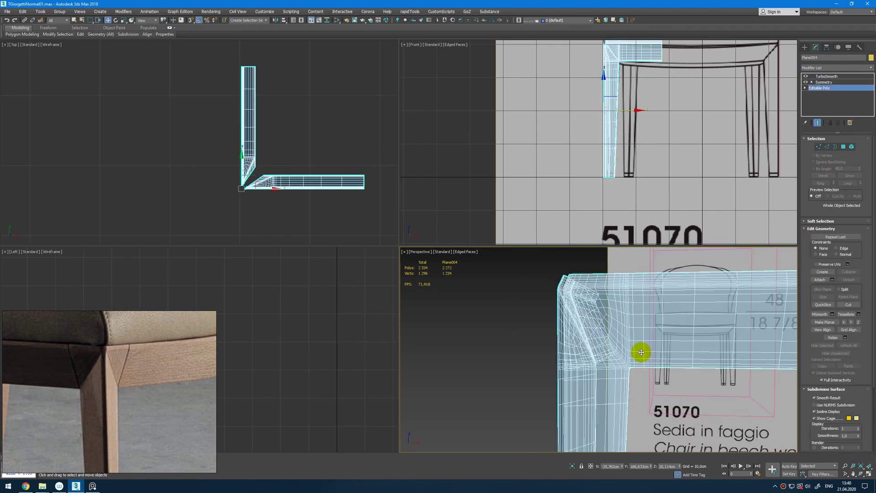
{"action": "mouse_move", "coordinate": [641, 353]}
{"action": "middle_mouse_down", "text": "alt"}
{"action": "mouse_move", "coordinate": [666, 372]}
{"action": "mouse_move", "coordinate": [625, 342]}
{"action": "mouse_move", "coordinate": [650, 352]}
{"action": "mouse_move", "coordinate": [632, 385]}
{"action": "middle_mouse_up", "text": "alt"}
{"action": "mouse_move", "coordinate": [632, 309]}
{"action": "middle_mouse_down", "text": "alt"}
{"action": "mouse_move", "coordinate": [606, 324]}
{"action": "mouse_move", "coordinate": [628, 320]}
{"action": "mouse_move", "coordinate": [634, 354]}
{"action": "mouse_move", "coordinate": [613, 360]}
{"action": "mouse_move", "coordinate": [607, 334]}
{"action": "mouse_move", "coordinate": [616, 319]}
{"action": "mouse_move", "coordinate": [634, 340]}
{"action": "mouse_move", "coordinate": [592, 360]}
{"action": "middle_mouse_up", "text": "alt"}
{"action": "scroll", "coordinate": [622, 323], "scroll_direction": "up", "scroll_amount": 5}
{"action": "scroll", "coordinate": [613, 360], "scroll_direction": "down", "scroll_amount": 3}
{"action": "key", "text": "grave"}
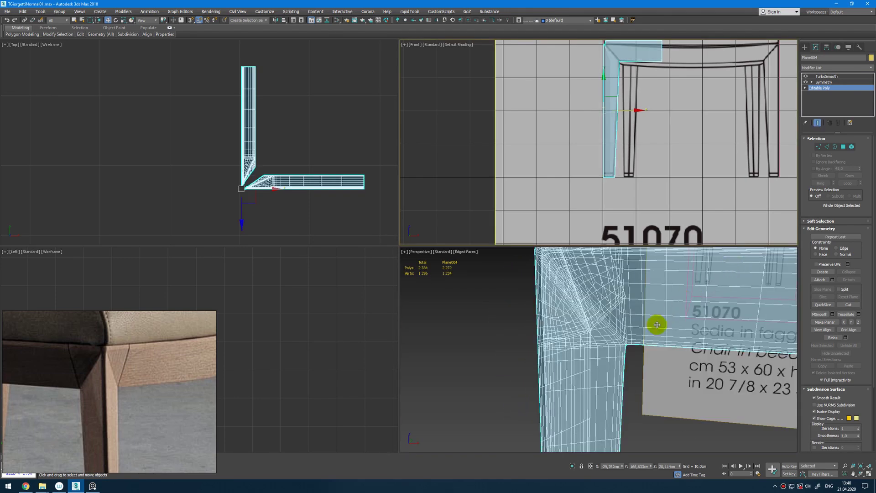
{"action": "scroll", "coordinate": [671, 332], "scroll_direction": "up", "scroll_amount": 2}
{"action": "key", "text": "grave"}
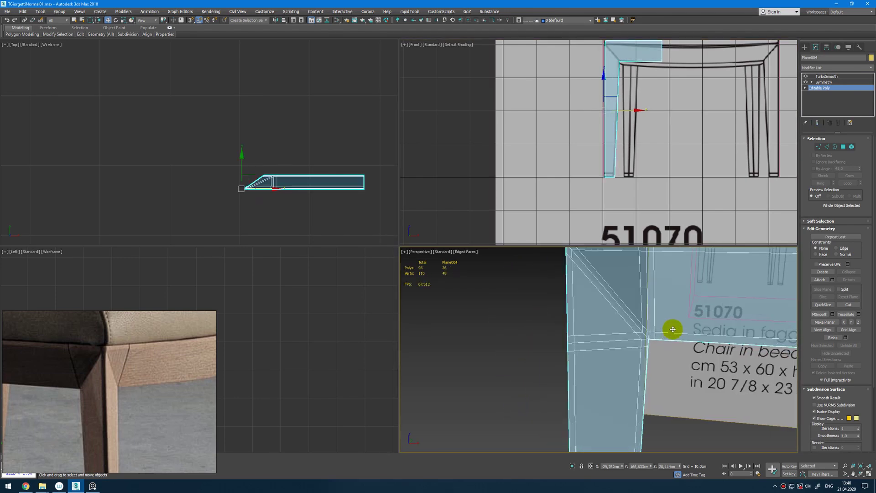
{"action": "scroll", "coordinate": [672, 321], "scroll_direction": "down", "scroll_amount": 2}
{"action": "middle_click_drag", "start_coordinate": [672, 320], "coordinate": [698, 319], "text": "alt"}
Add an Edit Poly modifier above Symmetry and bridge the open vertical edges along the leg's outer corner
{"action": "left_click", "coordinate": [836, 83]}
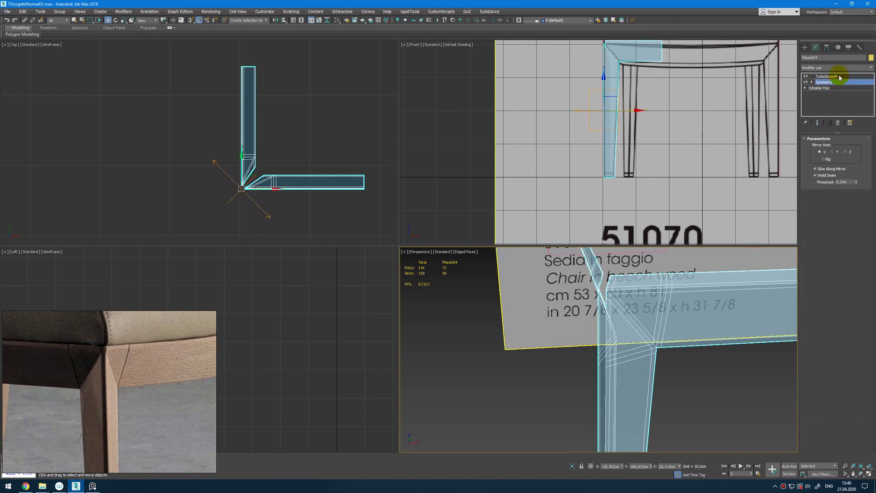
{"action": "key", "text": "ctrl+e"}
{"action": "key", "text": "2"}
{"action": "middle_click_drag", "start_coordinate": [630, 321], "coordinate": [671, 393], "text": "alt"}
{"action": "double_click", "coordinate": [628, 286]}
{"action": "double_click", "coordinate": [607, 316]}
{"action": "key", "text": "z"}
{"action": "scroll", "coordinate": [689, 326], "scroll_direction": "up", "scroll_amount": 2}
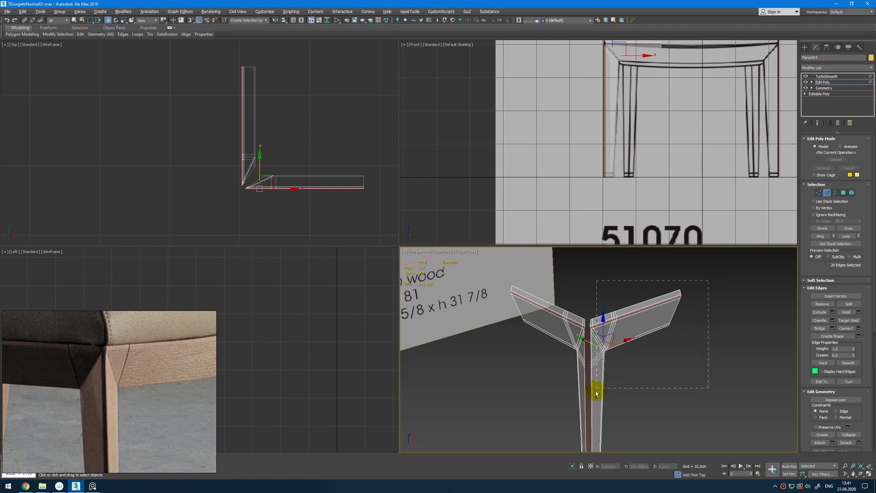
{"action": "left_click_drag", "start_coordinate": [596, 393], "coordinate": [584, 364]}
{"action": "scroll", "coordinate": [572, 306], "scroll_direction": "up", "scroll_amount": 2}
{"action": "scroll", "coordinate": [583, 360], "scroll_direction": "up", "scroll_amount": 4}
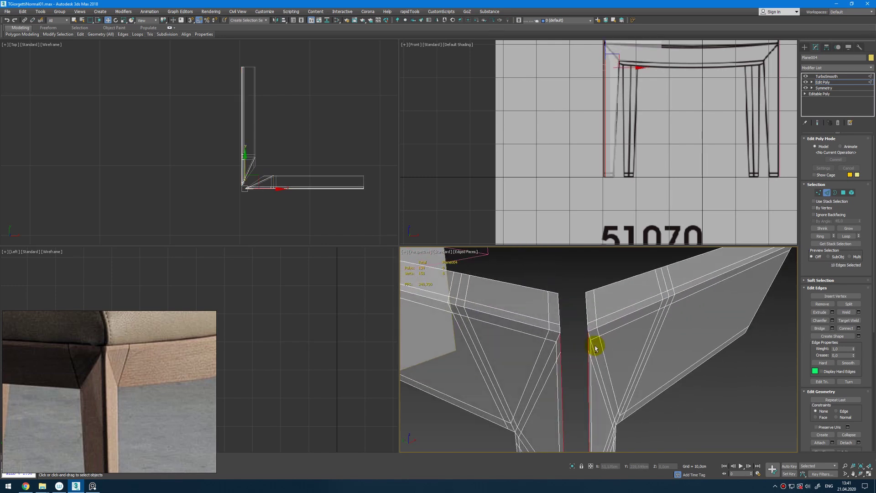
{"action": "key", "text": "shift+b"}
{"action": "middle_click_drag", "start_coordinate": [608, 336], "coordinate": [652, 323], "text": "alt"}
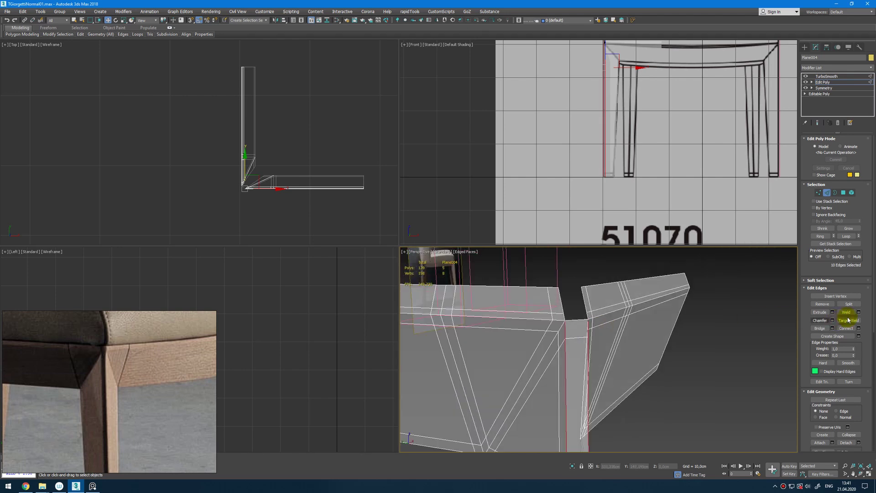
Bridge the open top edges on both sides of the gap at the frame's corner and show the end result
{"action": "middle_click_drag", "start_coordinate": [554, 332], "coordinate": [557, 307], "text": "alt"}
{"action": "left_click", "coordinate": [561, 321]}
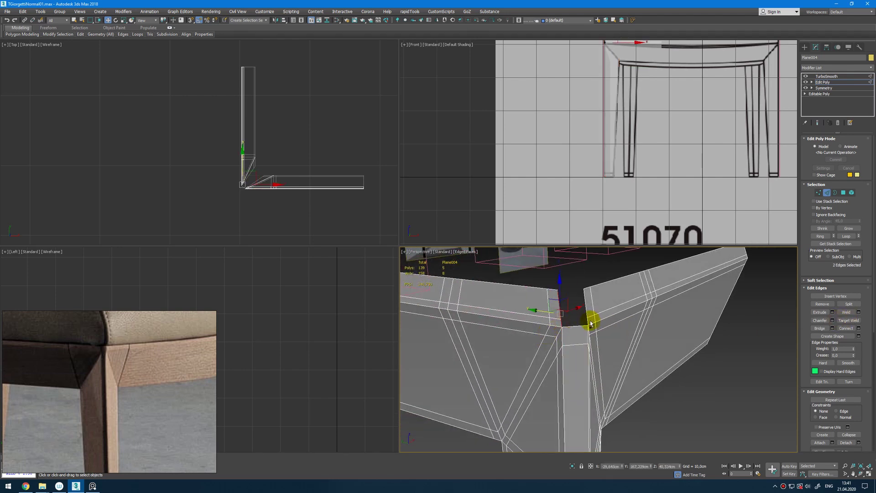
{"action": "left_click", "coordinate": [585, 307], "text": "ctrl"}
{"action": "left_click", "coordinate": [818, 329]}
{"action": "key", "text": "ctrl+q"}
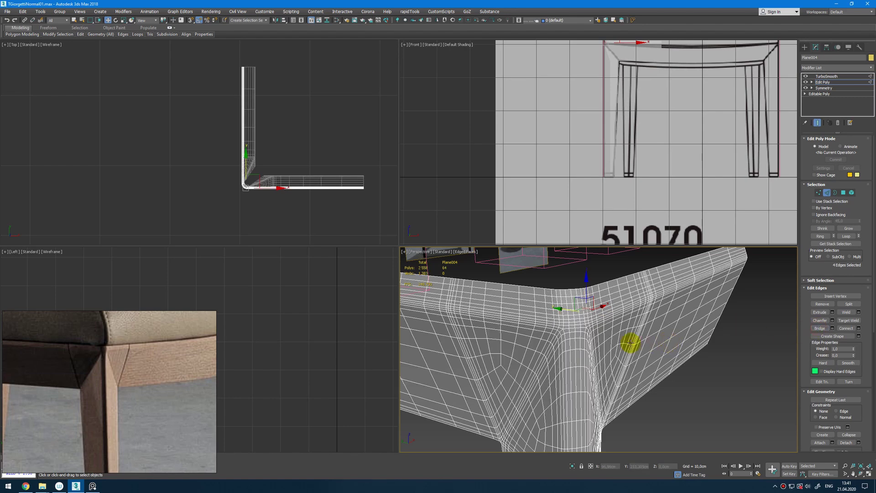
Turn off the leg's see-through display and inspect the smoothed corner in plain shading against the reference photo
{"action": "key", "text": "2"}
{"action": "key", "text": "F4"}
{"action": "scroll", "coordinate": [622, 348], "scroll_direction": "down", "scroll_amount": 4}
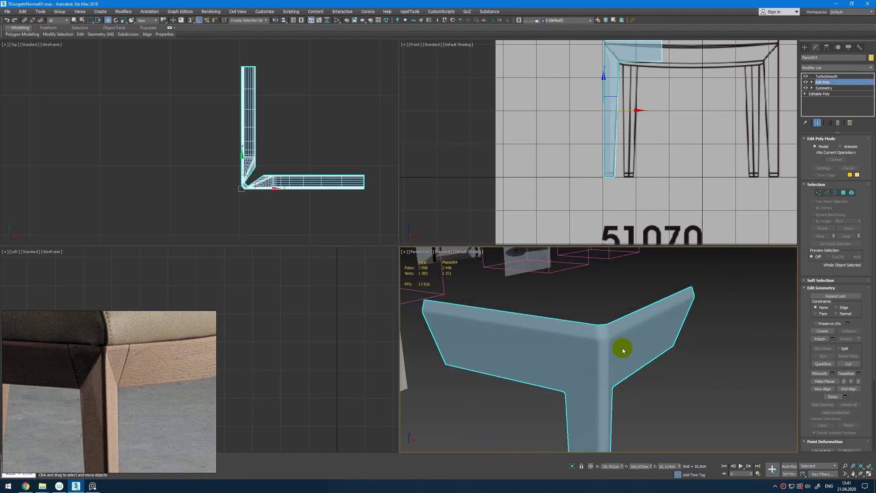
{"action": "middle_click_drag", "start_coordinate": [622, 349], "coordinate": [413, 348], "text": "alt"}
{"action": "key", "text": "alt+x"}
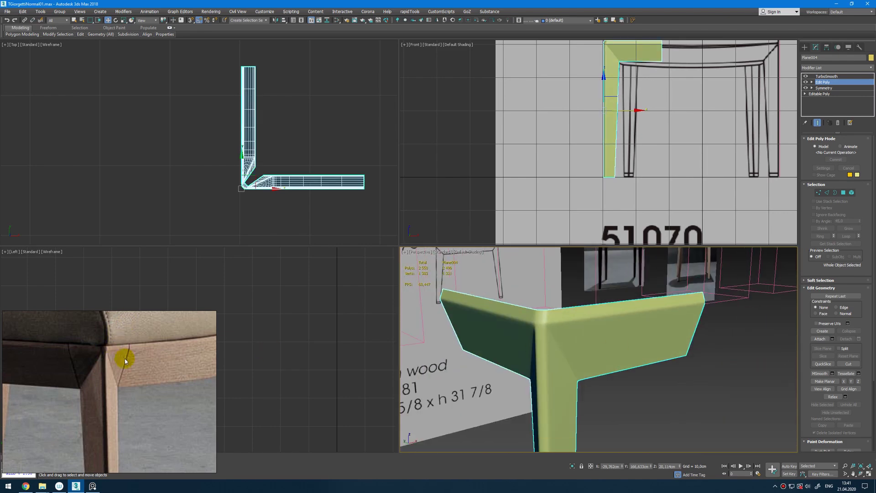
{"action": "mouse_move", "coordinate": [590, 350]}
{"action": "middle_mouse_down", "text": "alt"}
{"action": "mouse_move", "coordinate": [614, 344]}
{"action": "mouse_move", "coordinate": [582, 365]}
{"action": "mouse_move", "coordinate": [600, 343]}
{"action": "middle_mouse_up", "text": "alt"}
{"action": "key", "text": "F4"}
Turn off the end result and extend the front frame's lower edge inward along Y to form an underside face
{"action": "key", "text": "ctrl+e"}
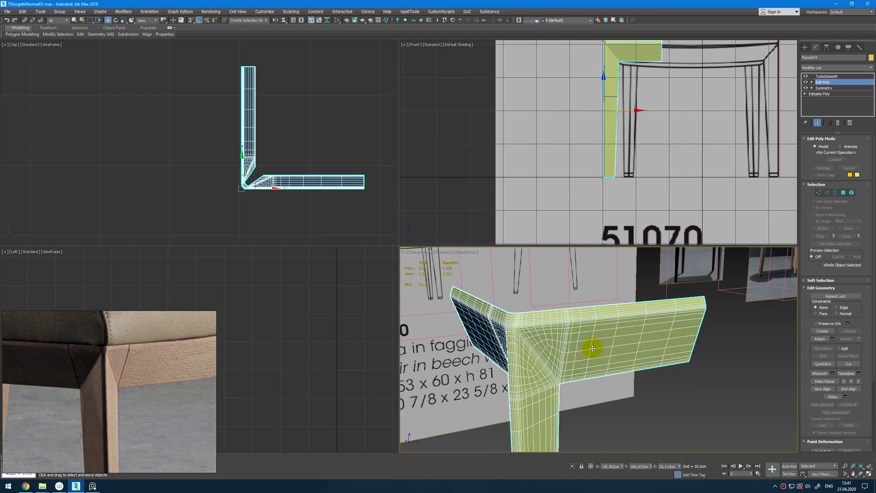
{"action": "key", "text": "ctrl+e"}
{"action": "middle_click_drag", "start_coordinate": [543, 368], "coordinate": [581, 360], "text": "alt"}
{"action": "key", "text": "2"}
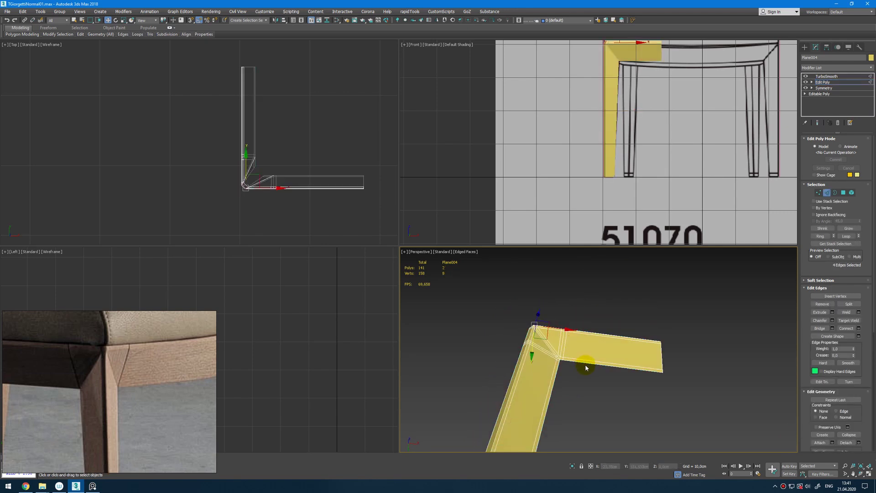
{"action": "left_click", "coordinate": [589, 364]}
{"action": "scroll", "coordinate": [588, 364], "scroll_direction": "up", "scroll_amount": 6}
{"action": "left_click", "coordinate": [445, 386], "text": "ctrl"}
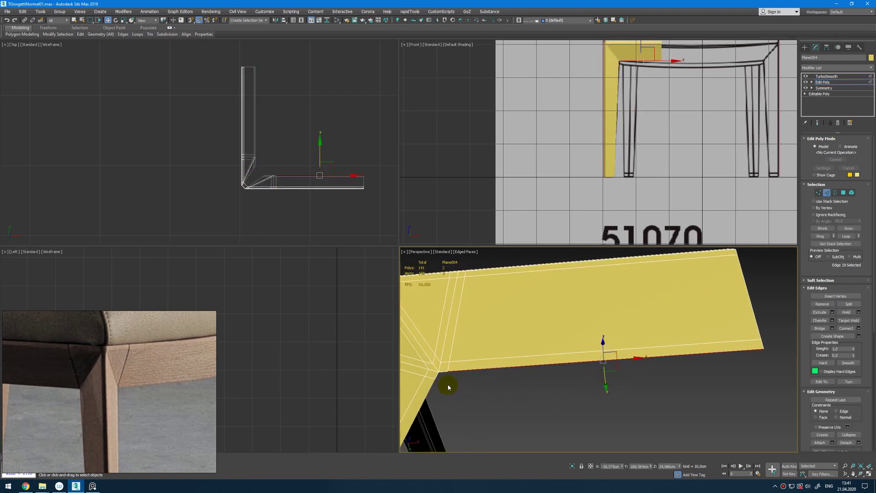
{"action": "left_click_drag", "start_coordinate": [524, 383], "coordinate": [554, 459], "text": "shift"}
{"action": "middle_click_drag", "start_coordinate": [552, 387], "coordinate": [636, 312], "text": "alt"}
Add a second Symmetry modifier above Edit Poly and rotate its mirror plane onto the corner's diagonal in the top view
{"action": "key", "text": "2"}
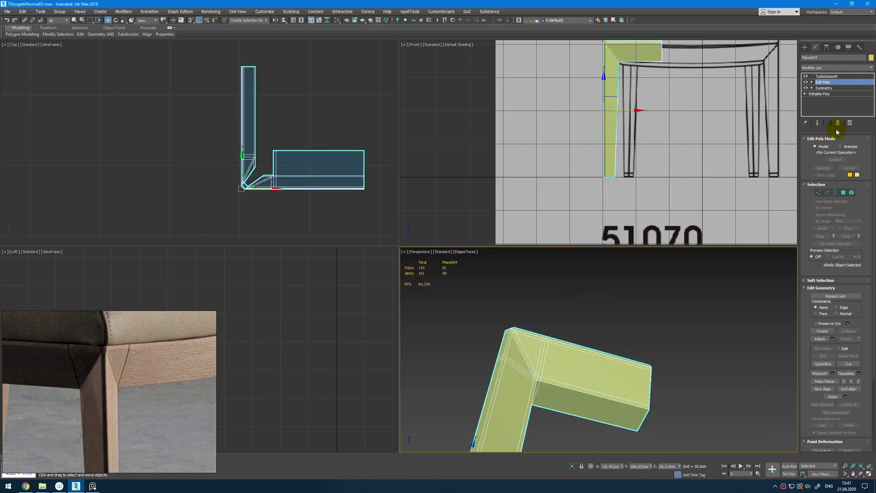
{"action": "left_click", "coordinate": [853, 69]}
{"action": "type", "text": "sy"}
{"action": "key", "text": "Return"}
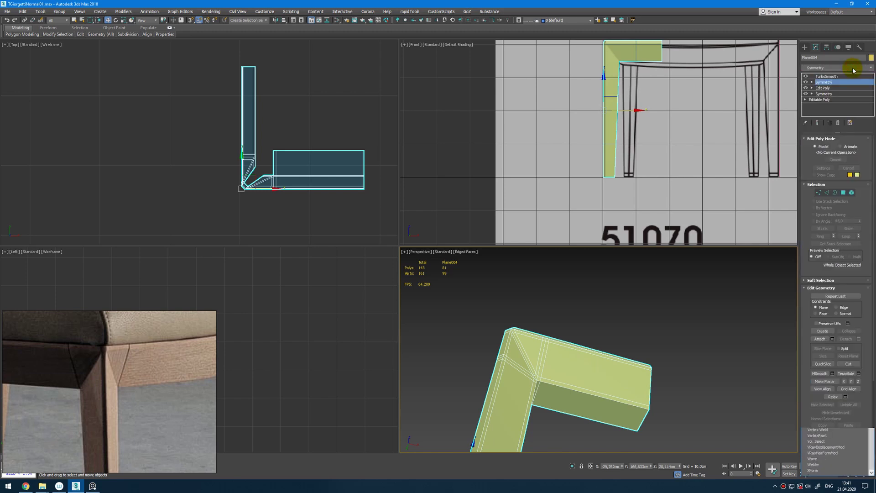
{"action": "key", "text": "1"}
{"action": "middle_click_drag", "start_coordinate": [301, 159], "coordinate": [289, 166]}
{"action": "key", "text": "e"}
{"action": "left_click_drag", "start_coordinate": [254, 176], "coordinate": [263, 188]}
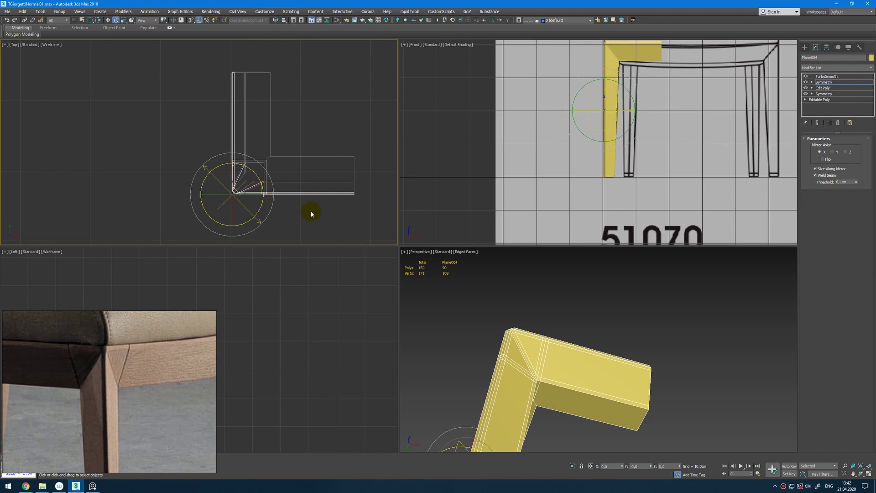
{"action": "middle_click_drag", "start_coordinate": [547, 348], "coordinate": [530, 338], "text": "alt"}
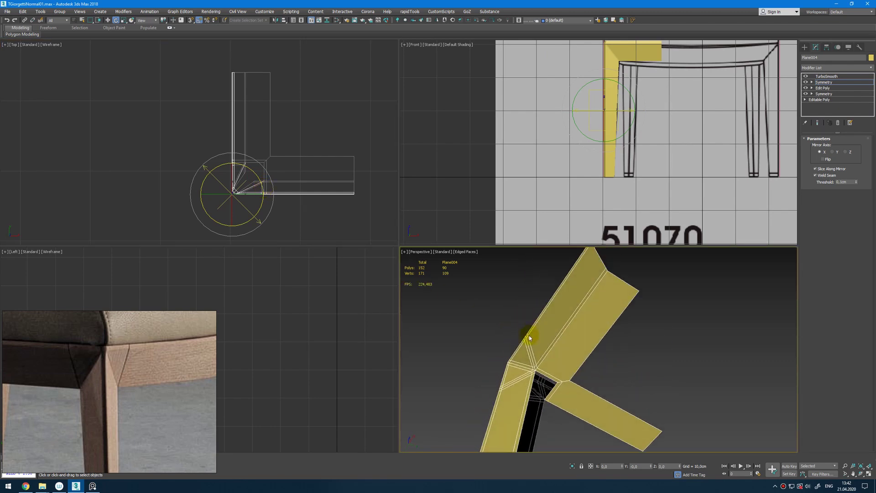
In the lower Edit Poly, move the front frame underside's inner edge along Y in the top view to narrow the underside
{"action": "left_click", "coordinate": [823, 87]}
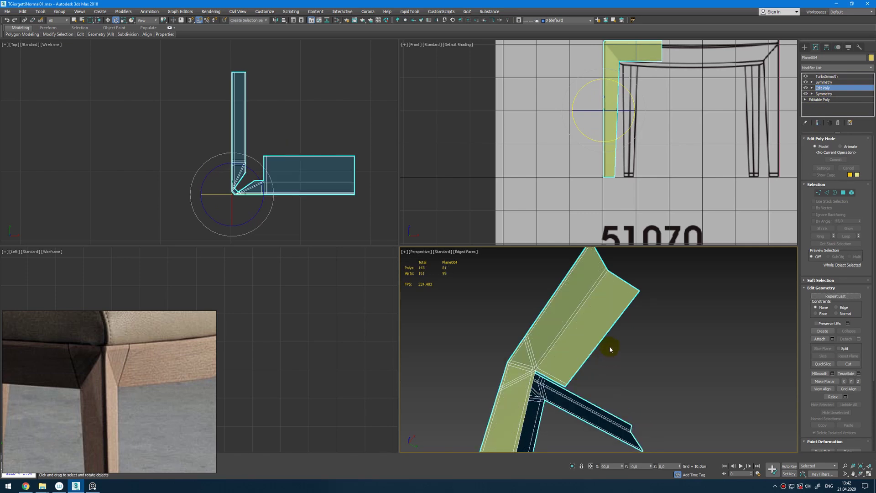
{"action": "key", "text": "2"}
{"action": "left_click", "coordinate": [614, 326]}
{"action": "middle_click", "coordinate": [265, 219]}
{"action": "middle_click_drag", "start_coordinate": [273, 148], "coordinate": [268, 152]}
{"action": "key", "text": "w"}
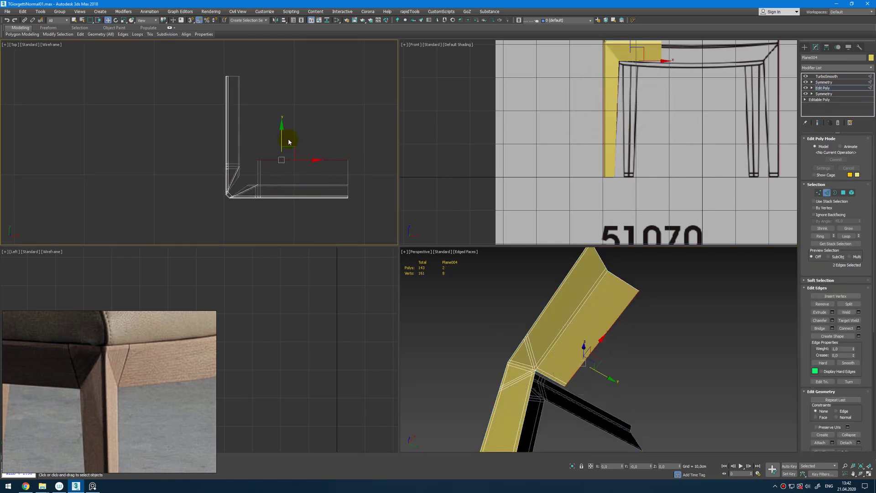
{"action": "key", "text": "ctrl+q"}
{"action": "left_click_drag", "start_coordinate": [282, 138], "coordinate": [280, 149]}
{"action": "key", "text": "ctrl+q"}
{"action": "mouse_move", "coordinate": [570, 351]}
{"action": "middle_mouse_down", "text": "alt"}
{"action": "mouse_move", "coordinate": [573, 366]}
{"action": "mouse_move", "coordinate": [568, 334]}
{"action": "middle_mouse_up", "text": "alt"}
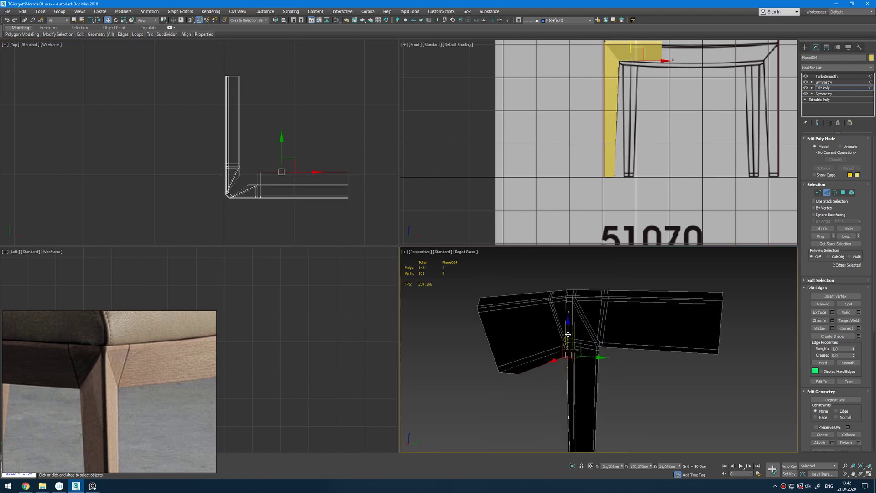
Extrude the underside's inner edge upward into an inner vertical face level with the frame's top and check the smoothed result
{"action": "left_click_drag", "start_coordinate": [570, 329], "coordinate": [570, 272], "text": "shift"}
{"action": "middle_click_drag", "start_coordinate": [662, 136], "coordinate": [656, 182]}
{"action": "key", "text": "F3"}
{"action": "scroll", "coordinate": [631, 100], "scroll_direction": "up", "scroll_amount": 4}
{"action": "middle_click_drag", "start_coordinate": [631, 100], "coordinate": [604, 146]}
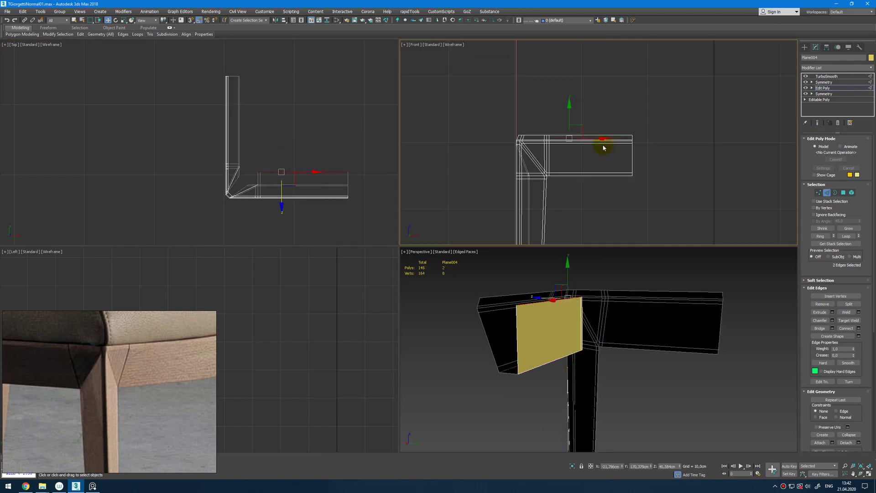
{"action": "scroll", "coordinate": [579, 127], "scroll_direction": "up", "scroll_amount": 2}
{"action": "left_click_drag", "start_coordinate": [562, 119], "coordinate": [532, 139]}
{"action": "middle_click", "coordinate": [577, 300]}
{"action": "key", "text": "alt+w"}
{"action": "key", "text": "ctrl+q"}
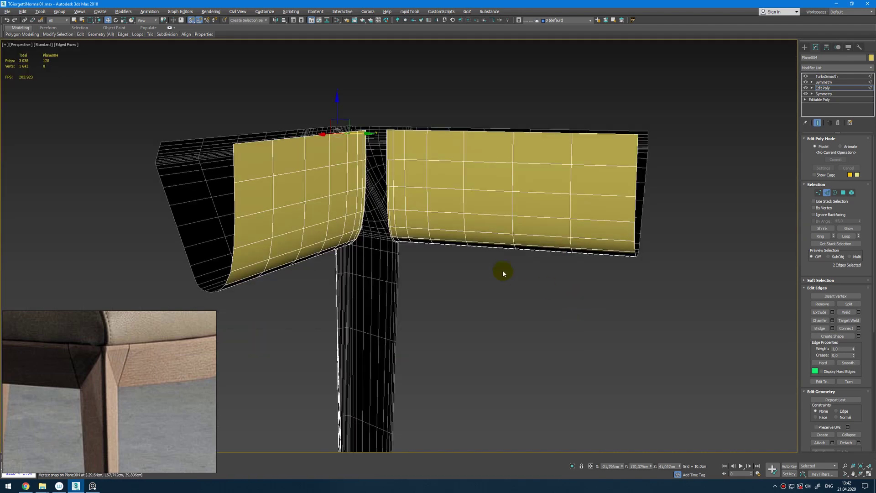
{"action": "key", "text": "ctrl+q"}
Insert support edge loops beside the inner fold, one on the vertical inner face and one on the underside
{"action": "middle_click_drag", "start_coordinate": [502, 270], "coordinate": [472, 252], "text": "alt"}
{"action": "key", "text": "alt+s"}
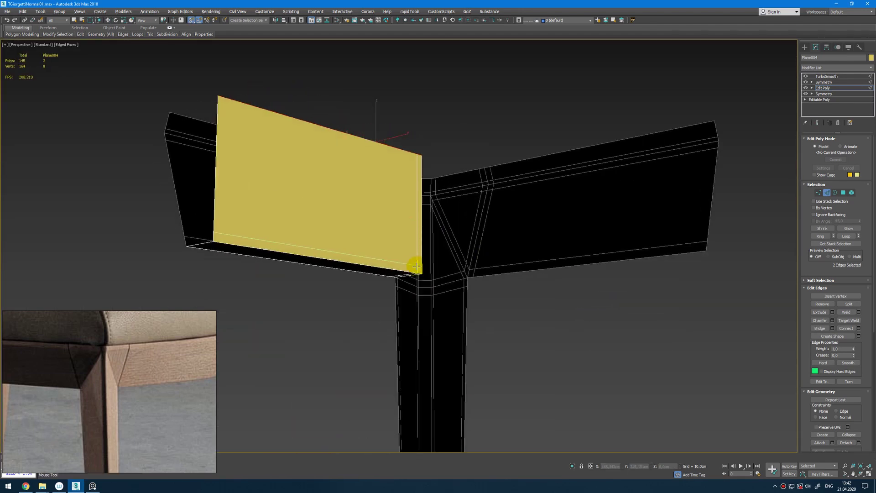
{"action": "middle_click_drag", "start_coordinate": [417, 266], "coordinate": [350, 106], "text": "alt"}
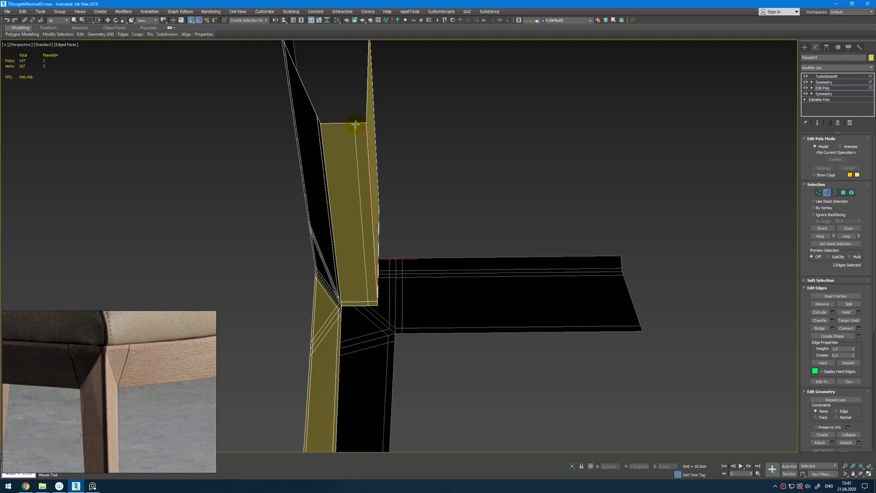
{"action": "left_click", "coordinate": [357, 124]}
{"action": "right_click", "coordinate": [528, 160]}
{"action": "key", "text": "ctrl+q"}
{"action": "middle_click_drag", "start_coordinate": [471, 177], "coordinate": [265, 116], "text": "alt"}
{"action": "key", "text": "ctrl+q"}
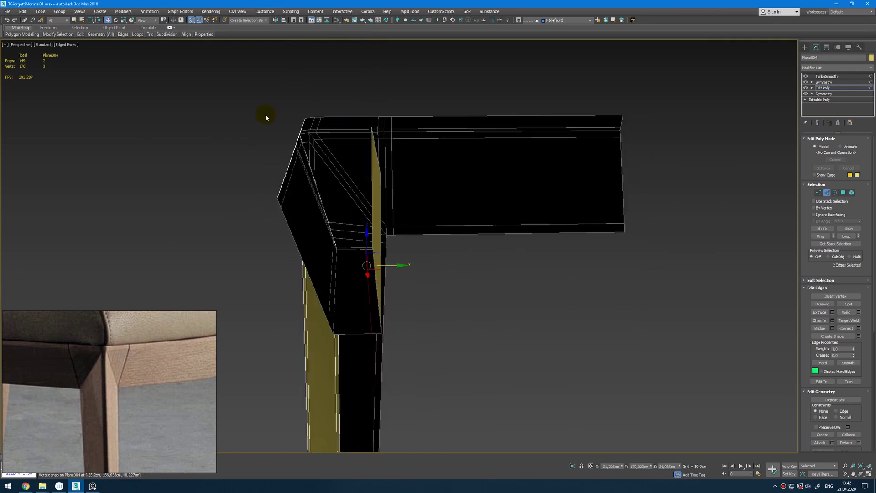
Select the inner face's vertices in the top view and shift them along Y
{"action": "key", "text": "alt+w"}
{"action": "middle_click", "coordinate": [259, 124]}
{"action": "key", "text": "alt+w"}
{"action": "key", "text": "1"}
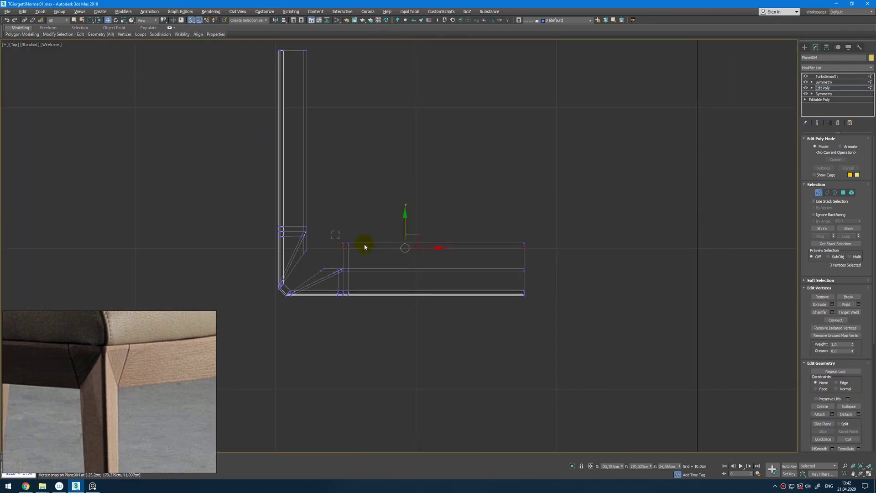
{"action": "left_click_drag", "start_coordinate": [528, 256], "coordinate": [529, 256]}
{"action": "key", "text": "ctrl+q"}
{"action": "scroll", "coordinate": [406, 231], "scroll_direction": "up", "scroll_amount": 2}
{"action": "left_click_drag", "start_coordinate": [406, 230], "coordinate": [407, 217]}
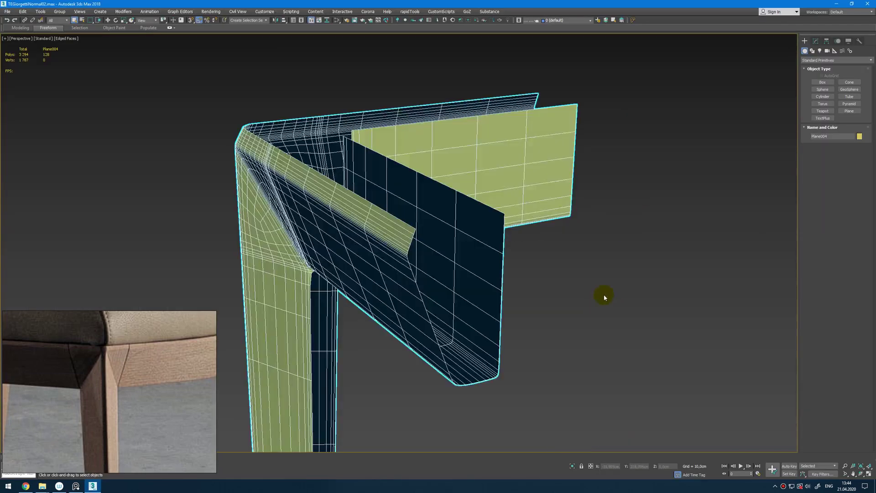
Return to the lower Edit Poly's vertices and move the selected inner-face vertices further inward along Y
{"action": "left_click", "coordinate": [815, 41]}
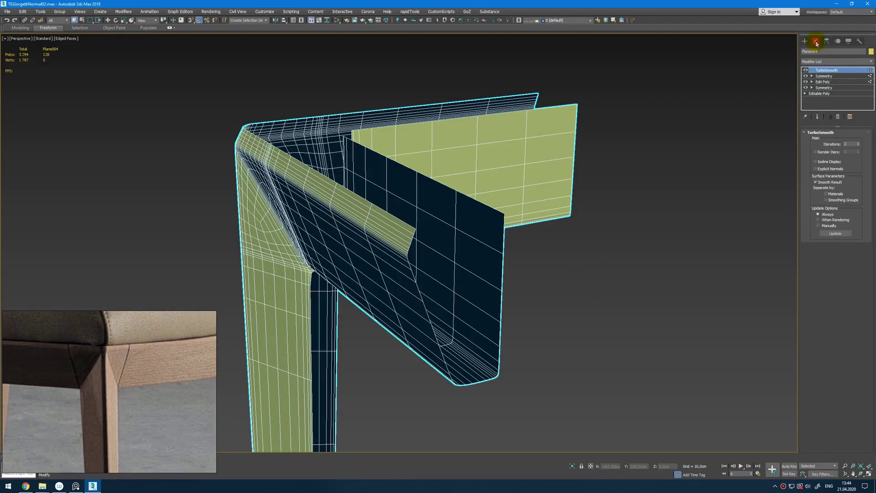
{"action": "left_click", "coordinate": [826, 82]}
{"action": "key", "text": "alt+w"}
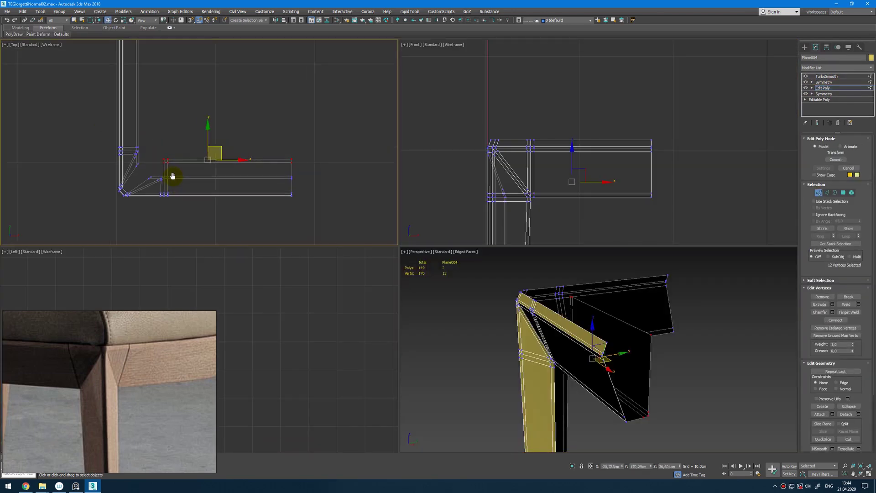
{"action": "middle_click_drag", "start_coordinate": [173, 176], "coordinate": [184, 190]}
{"action": "key", "text": "grave"}
{"action": "left_click_drag", "start_coordinate": [219, 156], "coordinate": [222, 148]}
{"action": "middle_click_drag", "start_coordinate": [576, 349], "coordinate": [541, 322], "text": "alt"}
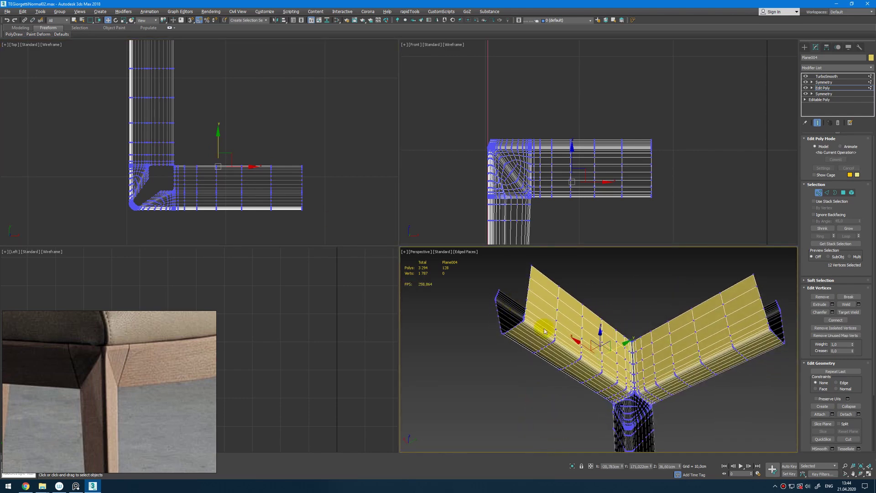
Fine-tune the inner vertices' position so the mirrored inner faces meet at the frame's corner
{"action": "middle_click_drag", "start_coordinate": [622, 326], "coordinate": [585, 337]}
{"action": "scroll", "coordinate": [584, 316], "scroll_direction": "up", "scroll_amount": 3}
{"action": "left_click_drag", "start_coordinate": [552, 299], "coordinate": [556, 299]}
{"action": "scroll", "coordinate": [554, 300], "scroll_direction": "up", "scroll_amount": 4}
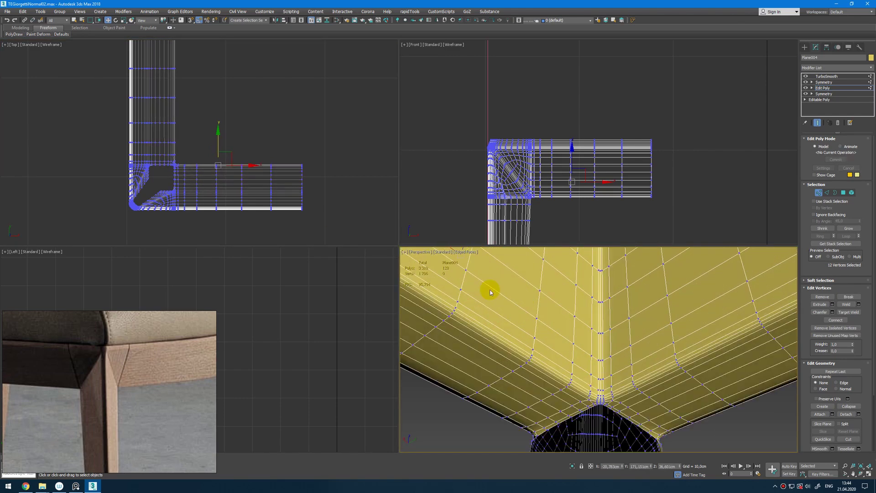
{"action": "scroll", "coordinate": [257, 208], "scroll_direction": "up", "scroll_amount": 5}
{"action": "middle_click_drag", "start_coordinate": [257, 208], "coordinate": [374, 167]}
Select the two open inner edges running down the leg and bridge them to close the leg's back side
{"action": "middle_click_drag", "start_coordinate": [563, 347], "coordinate": [616, 354], "text": "alt"}
{"action": "scroll", "coordinate": [574, 345], "scroll_direction": "down", "scroll_amount": 3}
{"action": "key", "text": "grave"}
{"action": "scroll", "coordinate": [530, 351], "scroll_direction": "down", "scroll_amount": 3}
{"action": "key", "text": "grave"}
{"action": "scroll", "coordinate": [530, 359], "scroll_direction": "up", "scroll_amount": 4}
{"action": "key", "text": "grave"}
{"action": "key", "text": "grave"}
{"action": "key", "text": "grave"}
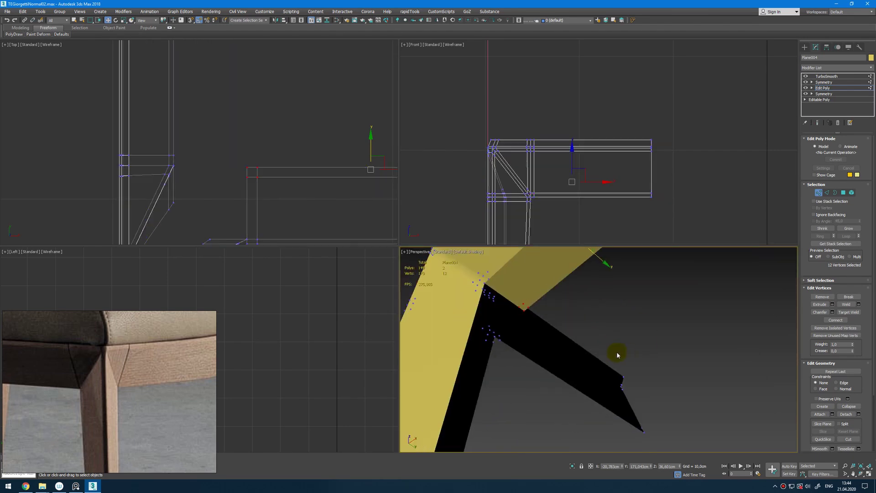
{"action": "mouse_move", "coordinate": [481, 304]}
{"action": "middle_mouse_down", "text": "alt"}
{"action": "mouse_move", "coordinate": [470, 300]}
{"action": "mouse_move", "coordinate": [473, 318]}
{"action": "middle_mouse_up", "text": "alt"}
{"action": "key", "text": "2"}
{"action": "left_click", "coordinate": [513, 349]}
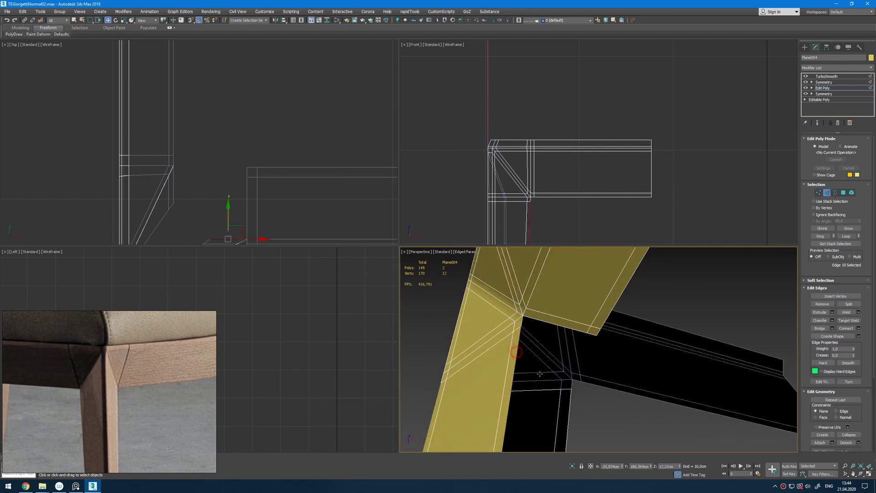
{"action": "scroll", "coordinate": [515, 361], "scroll_direction": "up", "scroll_amount": 4}
{"action": "middle_click_drag", "start_coordinate": [515, 360], "coordinate": [544, 396], "text": "alt"}
{"action": "left_click", "coordinate": [545, 388]}
{"action": "scroll", "coordinate": [554, 354], "scroll_direction": "down", "scroll_amount": 5}
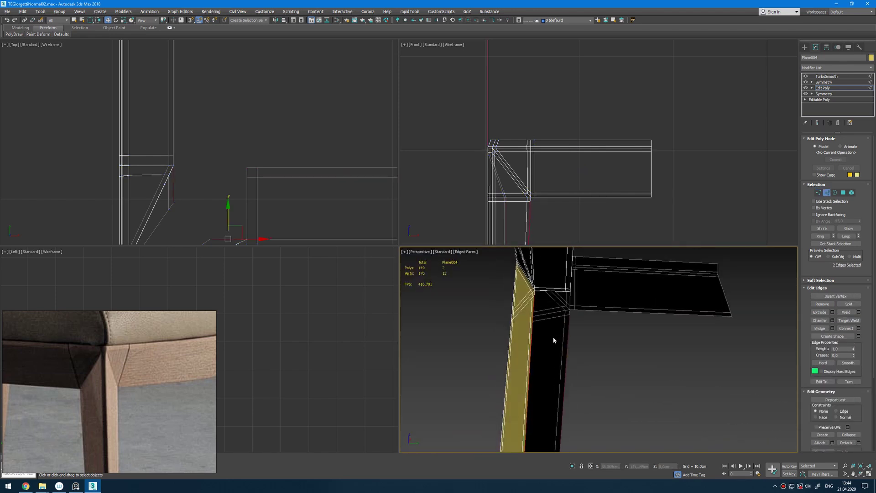
{"action": "key", "text": "ctrl+shift+b"}
Bridge the short edges above the leg's back face to extend it up to the frame's underside
{"action": "scroll", "coordinate": [563, 336], "scroll_direction": "down", "scroll_amount": 4}
{"action": "middle_click_drag", "start_coordinate": [562, 335], "coordinate": [492, 319]}
{"action": "scroll", "coordinate": [553, 332], "scroll_direction": "down", "scroll_amount": 4}
{"action": "scroll", "coordinate": [547, 329], "scroll_direction": "up", "scroll_amount": 5}
{"action": "key", "text": "ctrl+e"}
{"action": "key", "text": "ctrl+e"}
{"action": "left_click", "coordinate": [488, 323]}
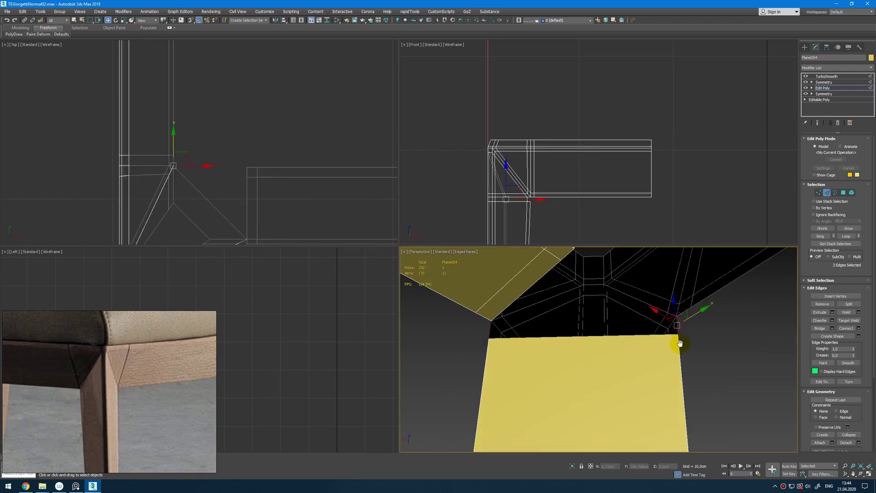
{"action": "key", "text": "ctrl+shift+b"}
Insert support edge loops near the borders of the frame's underside and the leg's back face
{"action": "mouse_move", "coordinate": [680, 343]}
{"action": "middle_mouse_down", "text": "alt"}
{"action": "mouse_move", "coordinate": [657, 354]}
{"action": "mouse_move", "coordinate": [638, 336]}
{"action": "mouse_move", "coordinate": [610, 333]}
{"action": "mouse_move", "coordinate": [625, 334]}
{"action": "mouse_move", "coordinate": [604, 378]}
{"action": "mouse_move", "coordinate": [586, 337]}
{"action": "mouse_move", "coordinate": [567, 323]}
{"action": "mouse_move", "coordinate": [564, 331]}
{"action": "middle_mouse_up", "text": "alt"}
{"action": "key", "text": "ctrl+e"}
{"action": "key", "text": "ctrl+e"}
{"action": "key", "text": "ctrl+e"}
{"action": "key", "text": "ctrl+e"}
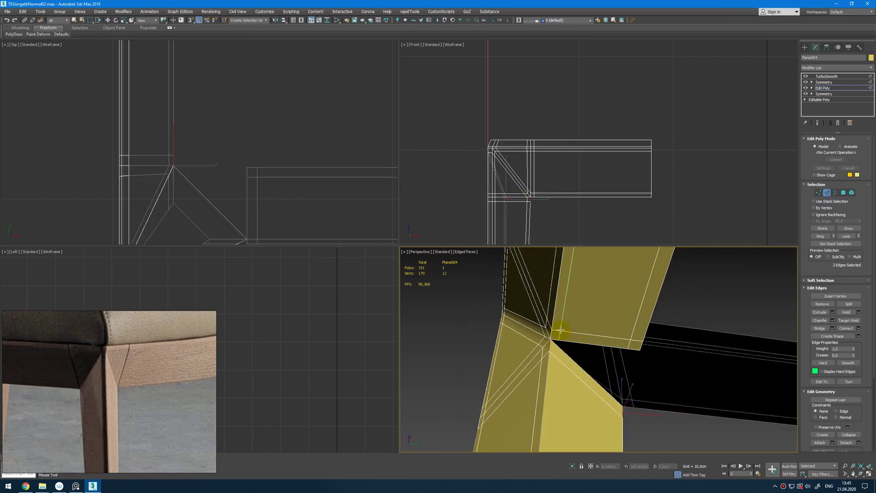
{"action": "middle_click_drag", "start_coordinate": [556, 353], "coordinate": [698, 365], "text": "alt"}
{"action": "key", "text": "w"}
{"action": "key", "text": "2"}
Add an Edit Poly modifier above the second Symmetry and cap the open hole under the frame's corner
{"action": "left_click", "coordinate": [824, 82]}
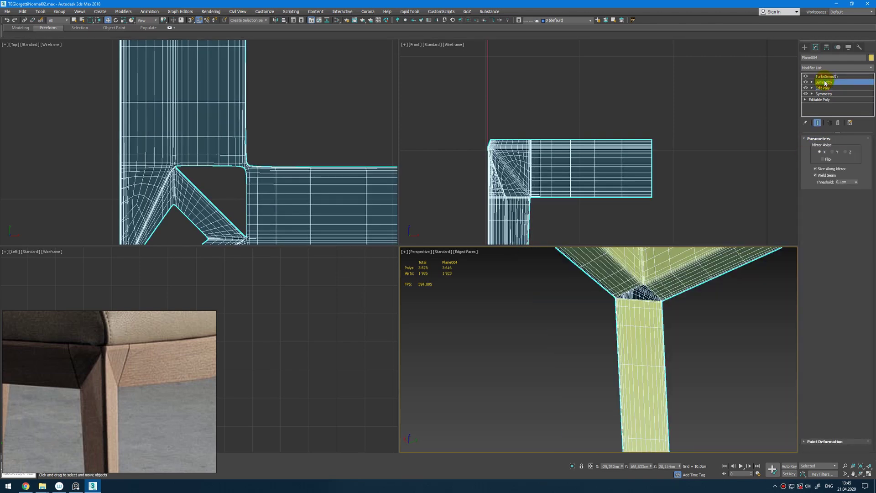
{"action": "key", "text": "ctrl+e"}
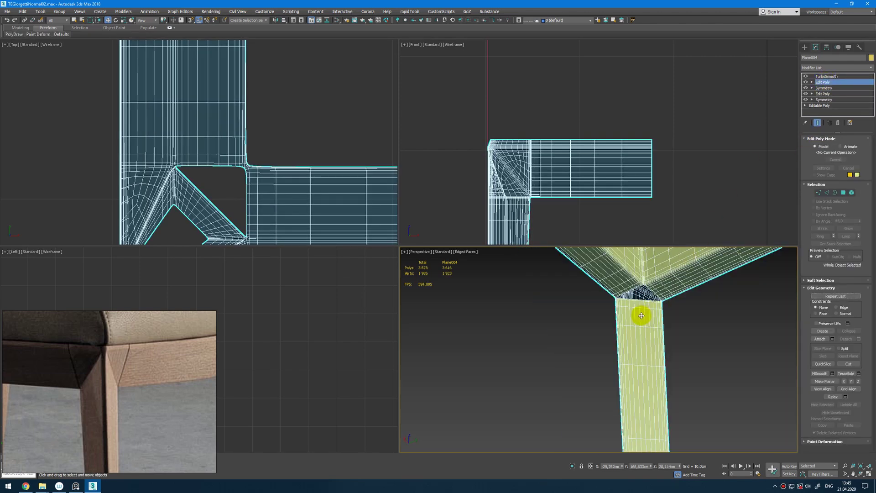
{"action": "scroll", "coordinate": [641, 315], "scroll_direction": "up", "scroll_amount": 4}
{"action": "key", "text": "grave"}
{"action": "middle_click_drag", "start_coordinate": [638, 295], "coordinate": [529, 315]}
{"action": "key", "text": "alt+w"}
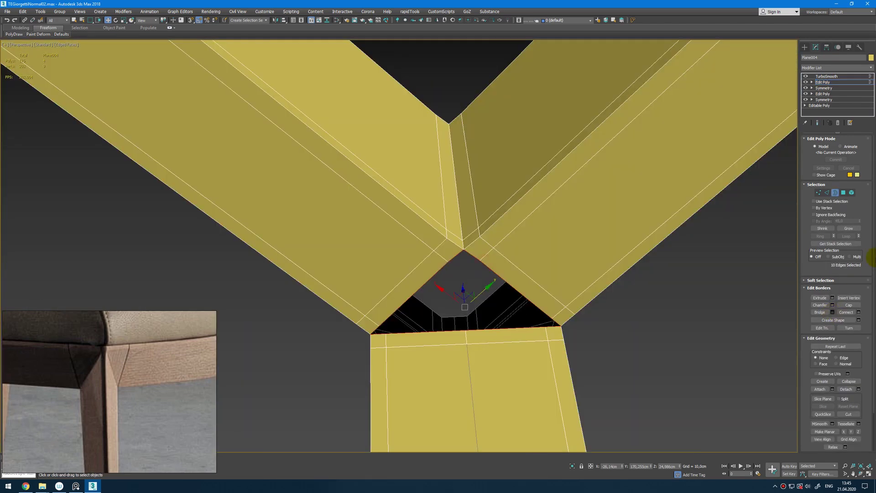
{"action": "left_click", "coordinate": [848, 305]}
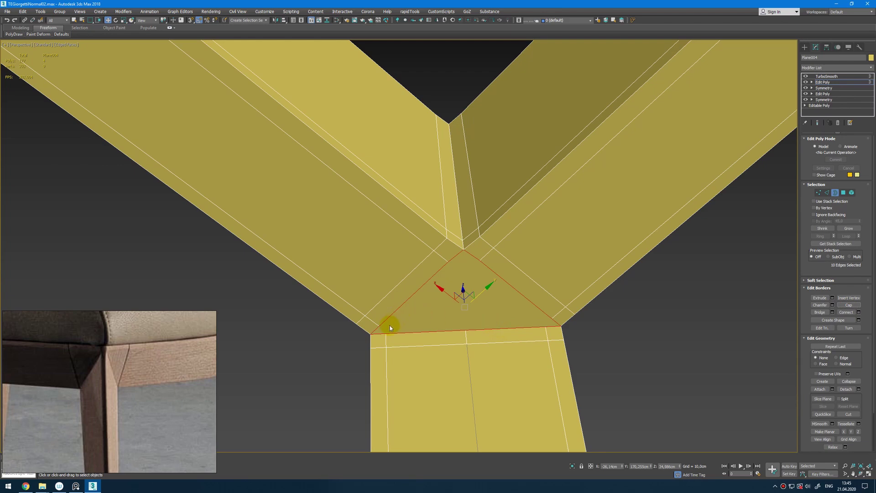
Cut an edge across the cap from the leg back's middle vertex to the frame's inner corner
{"action": "key", "text": "1"}
{"action": "middle_click_drag", "start_coordinate": [390, 331], "coordinate": [453, 329], "text": "alt"}
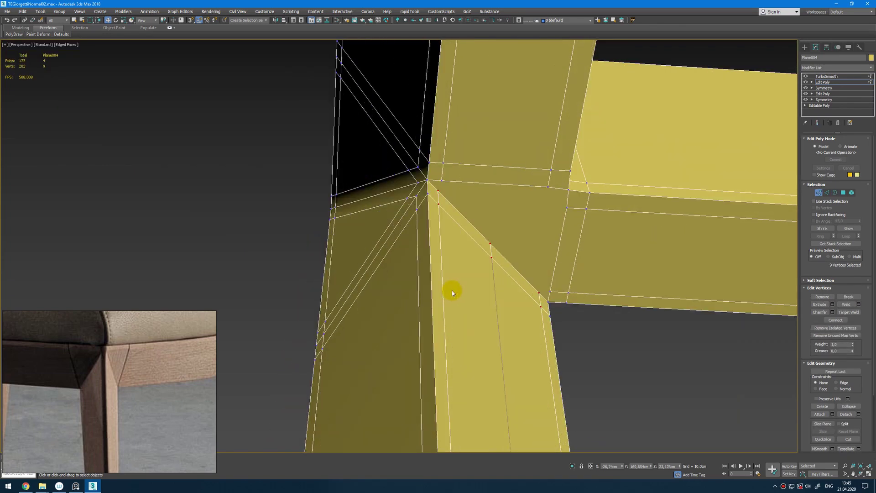
{"action": "middle_click_drag", "start_coordinate": [451, 290], "coordinate": [433, 315], "text": "alt"}
{"action": "key", "text": "ctrl+q"}
{"action": "key", "text": "ctrl+q"}
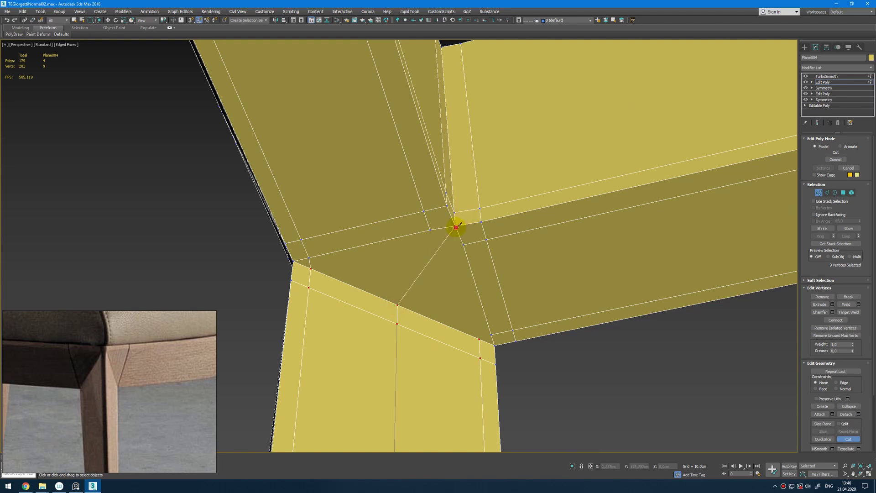
{"action": "middle_click_drag", "start_coordinate": [434, 259], "coordinate": [434, 282], "text": "alt"}
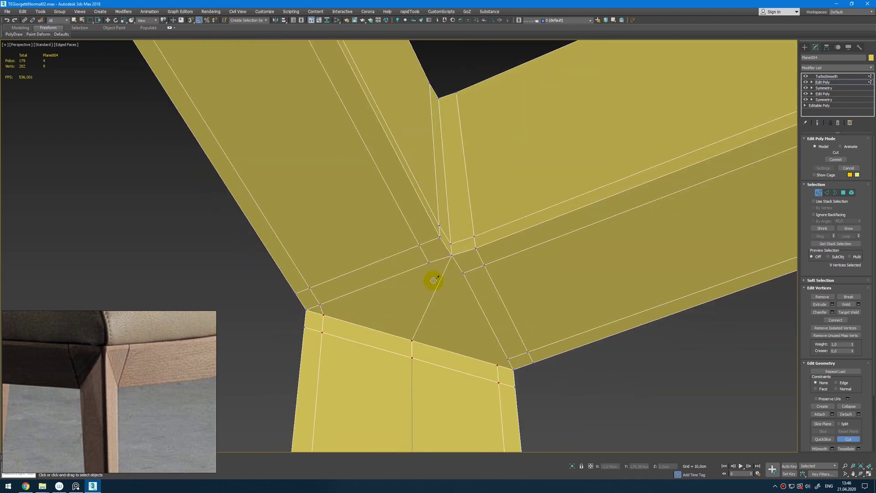
Insert another edge loop down the leg's back face and connect its top vertex to the cap vertex beside the inner corner
{"action": "key", "text": "alt+s"}
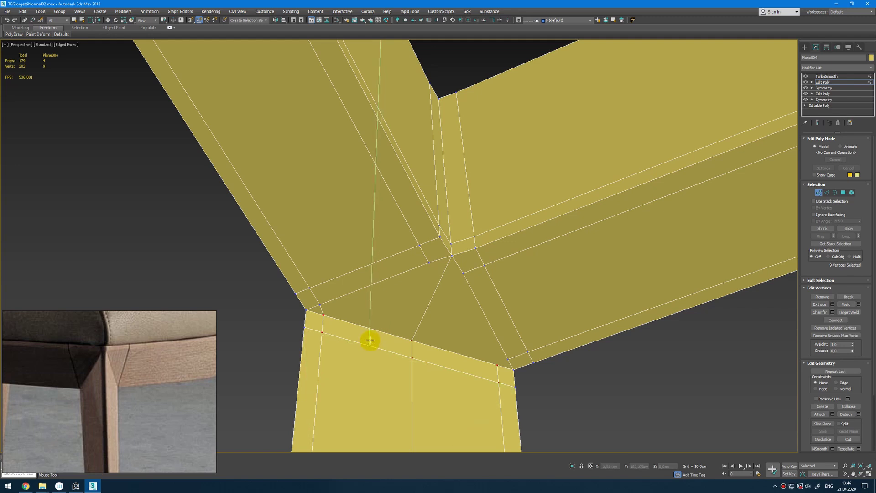
{"action": "middle_click_drag", "start_coordinate": [370, 340], "coordinate": [369, 217], "text": "alt"}
{"action": "left_click", "coordinate": [366, 171]}
{"action": "middle_click_drag", "start_coordinate": [366, 171], "coordinate": [376, 213], "text": "alt"}
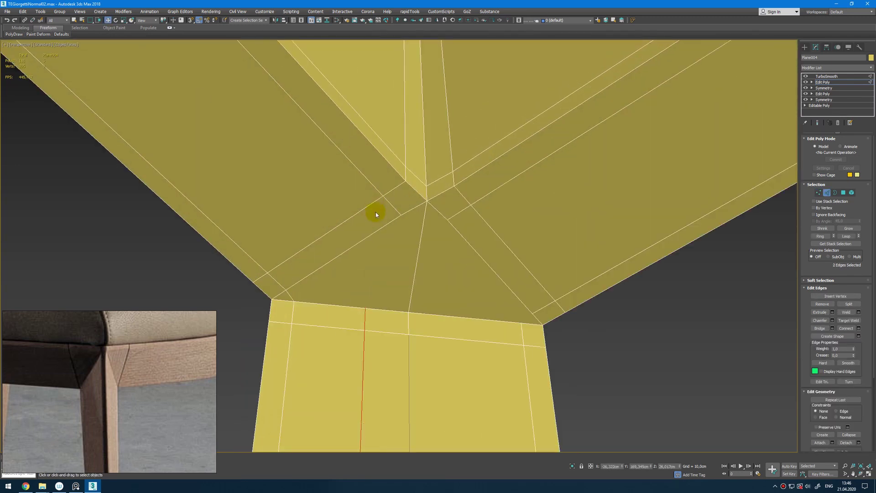
{"action": "key", "text": "w"}
{"action": "key", "text": "1"}
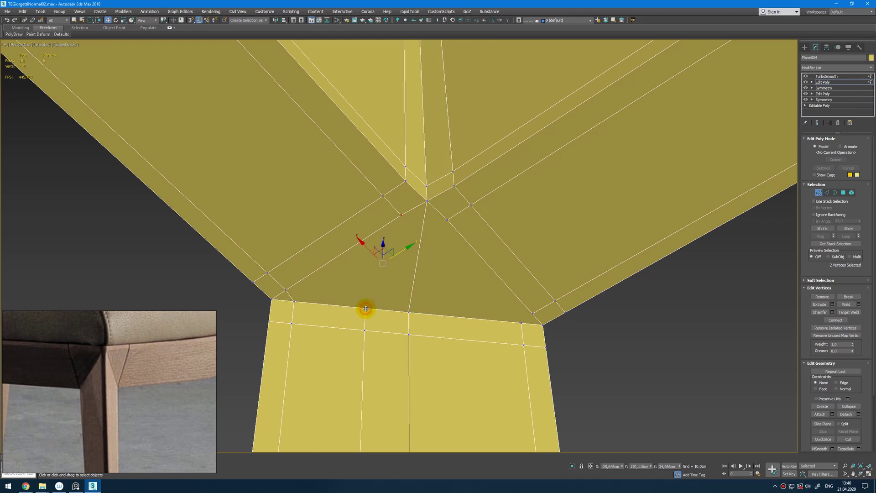
{"action": "key", "text": "ctrl+shift+e"}
Select strips of polygons around the leg and frame joint to examine how the polygon loops run
{"action": "middle_click_drag", "start_coordinate": [399, 304], "coordinate": [366, 240], "text": "alt"}
{"action": "key", "text": "ctrl+q"}
{"action": "key", "text": "ctrl+q"}
{"action": "key", "text": "4"}
{"action": "left_click", "coordinate": [360, 258]}
{"action": "left_click", "coordinate": [364, 235], "text": "shift"}
{"action": "scroll", "coordinate": [363, 248], "scroll_direction": "down", "scroll_amount": 5}
{"action": "scroll", "coordinate": [372, 230], "scroll_direction": "up", "scroll_amount": 3}
{"action": "left_click", "coordinate": [388, 233]}
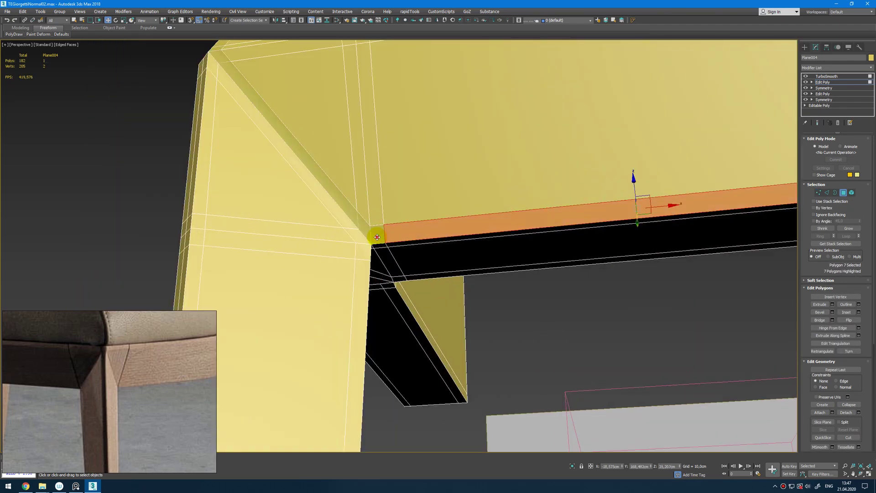
{"action": "left_click", "coordinate": [378, 236], "text": "shift"}
Inspect the smoothed corner under the frame with and without the edge display
{"action": "middle_click_drag", "start_coordinate": [384, 268], "coordinate": [385, 222], "text": "alt"}
{"action": "key", "text": "ctrl+q"}
{"action": "key", "text": "ctrl+q"}
{"action": "key", "text": "ctrl+q"}
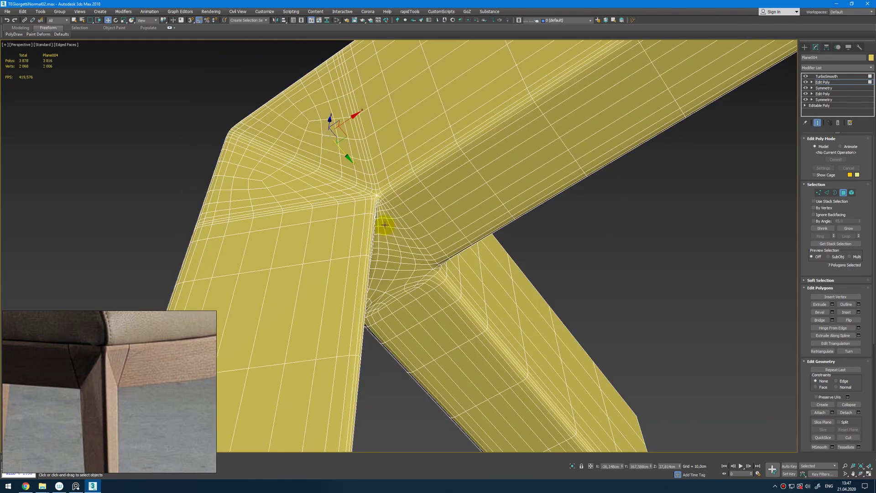
{"action": "key", "text": "1"}
{"action": "key", "text": "1"}
{"action": "key", "text": "F4"}
{"action": "scroll", "coordinate": [384, 224], "scroll_direction": "down", "scroll_amount": 4}
{"action": "mouse_move", "coordinate": [387, 225]}
{"action": "middle_mouse_down", "text": "alt"}
{"action": "mouse_move", "coordinate": [406, 248]}
{"action": "mouse_move", "coordinate": [390, 267]}
{"action": "mouse_move", "coordinate": [368, 236]}
{"action": "mouse_move", "coordinate": [387, 261]}
{"action": "mouse_move", "coordinate": [387, 300]}
{"action": "mouse_move", "coordinate": [348, 166]}
{"action": "middle_mouse_up", "text": "alt"}
{"action": "scroll", "coordinate": [388, 261], "scroll_direction": "up", "scroll_amount": 3}
{"action": "key", "text": "F4"}
{"action": "key", "text": "ctrl+q"}
{"action": "scroll", "coordinate": [388, 261], "scroll_direction": "up", "scroll_amount": 2}
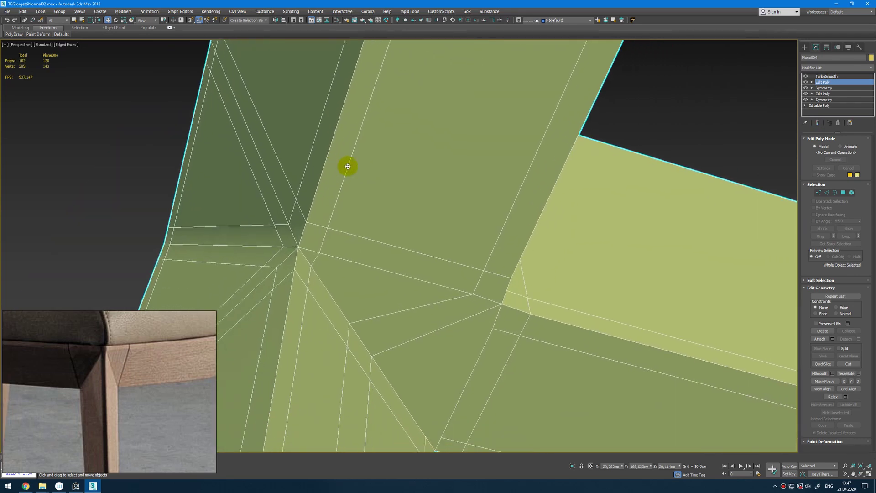
Cut a support edge across the corner cap, parallel to the leg's back face, ending at the opposite frame vertex
{"action": "scroll", "coordinate": [348, 166], "scroll_direction": "down", "scroll_amount": 4}
{"action": "middle_click_drag", "start_coordinate": [363, 268], "coordinate": [361, 249]}
{"action": "scroll", "coordinate": [362, 250], "scroll_direction": "up", "scroll_amount": 2}
{"action": "key", "text": "1"}
{"action": "key", "text": "alt+c"}
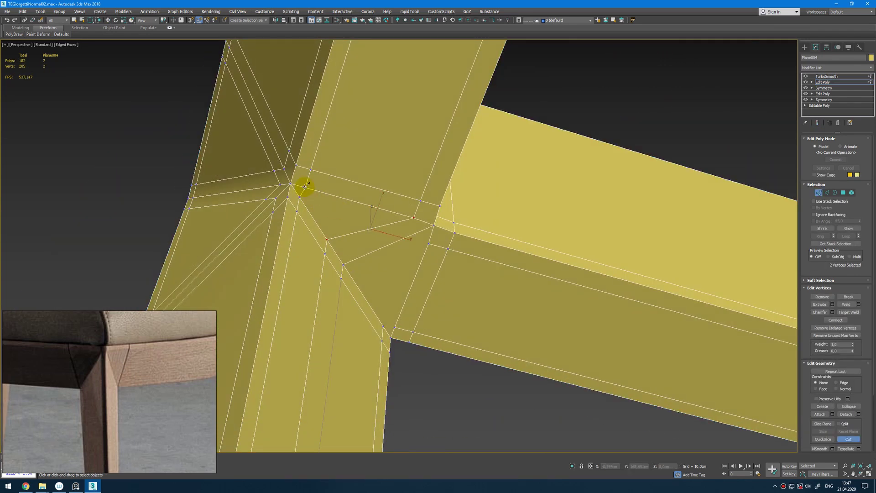
{"action": "left_click", "coordinate": [396, 326]}
{"action": "right_click", "coordinate": [396, 325]}
{"action": "key", "text": "w"}
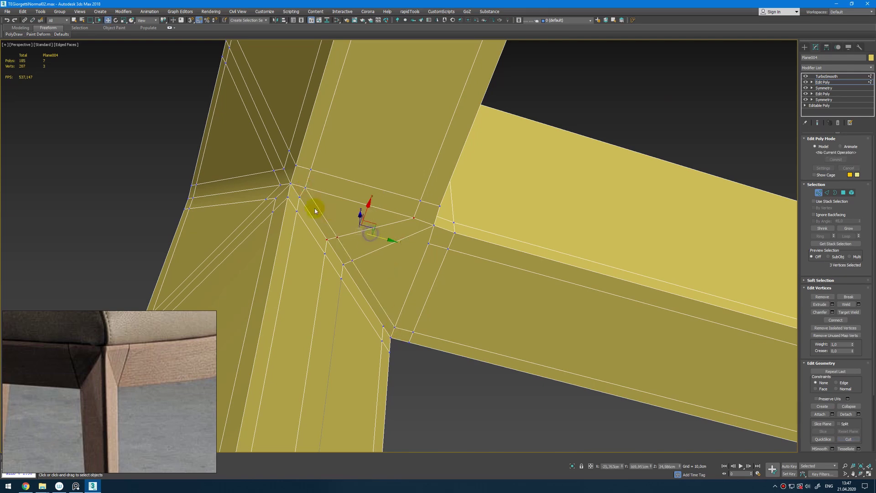
Examine the short edge at the cap's inner corner and the smoothed mesh around the leg and frame joint
{"action": "key", "text": "2"}
{"action": "left_click", "coordinate": [301, 191]}
{"action": "left_click", "coordinate": [300, 190]}
{"action": "scroll", "coordinate": [303, 201], "scroll_direction": "up", "scroll_amount": 3}
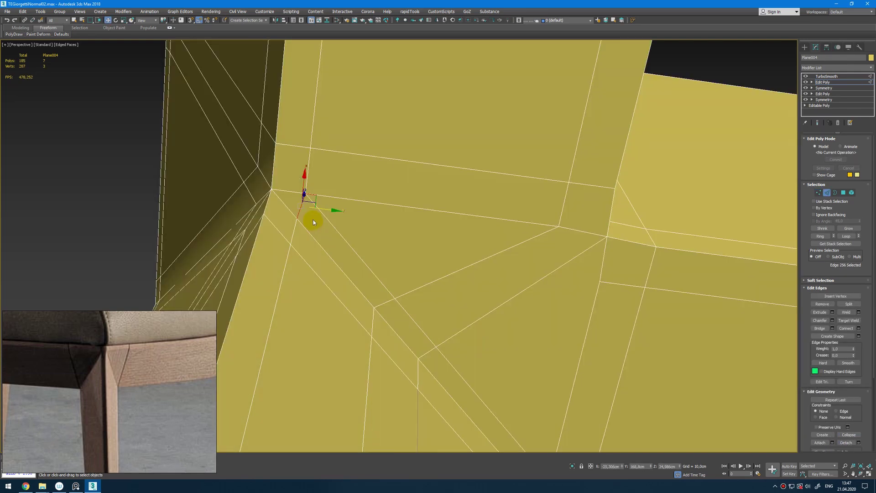
{"action": "key", "text": "ctrl+q"}
{"action": "key", "text": "ctrl+q"}
{"action": "key", "text": "ctrl+q"}
{"action": "key", "text": "ctrl+q"}
{"action": "scroll", "coordinate": [329, 237], "scroll_direction": "down", "scroll_amount": 2}
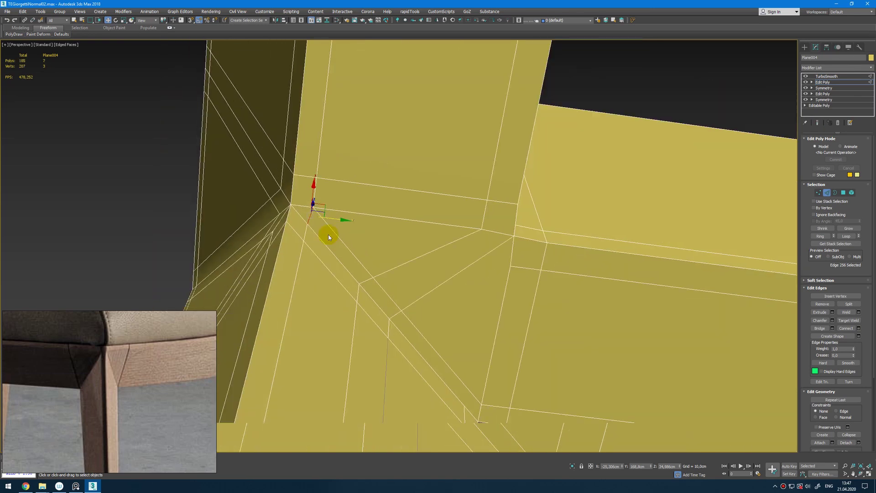
{"action": "key", "text": "ctrl+q"}
{"action": "middle_click_drag", "start_coordinate": [328, 236], "coordinate": [388, 224], "text": "alt"}
{"action": "key", "text": "2"}
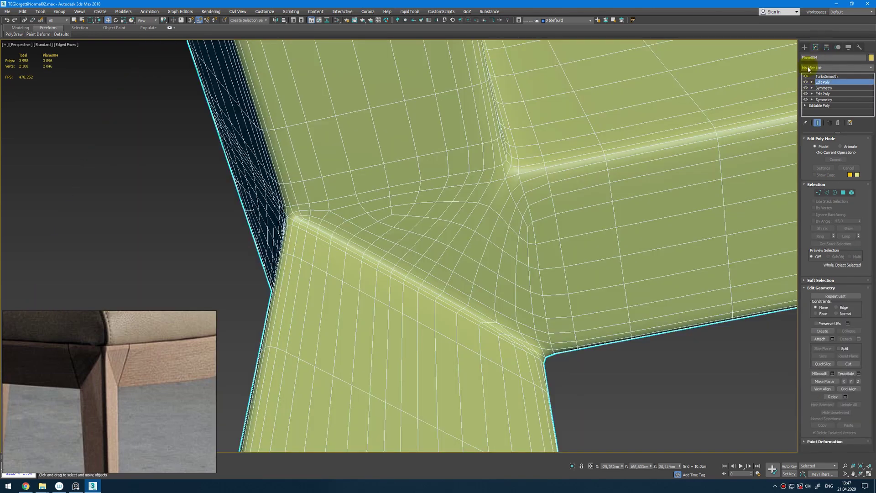
Add a Symmetry modifier above the Edit Poly and rotate its mirror plane diagonally across the leg corner
{"action": "left_click", "coordinate": [833, 67]}
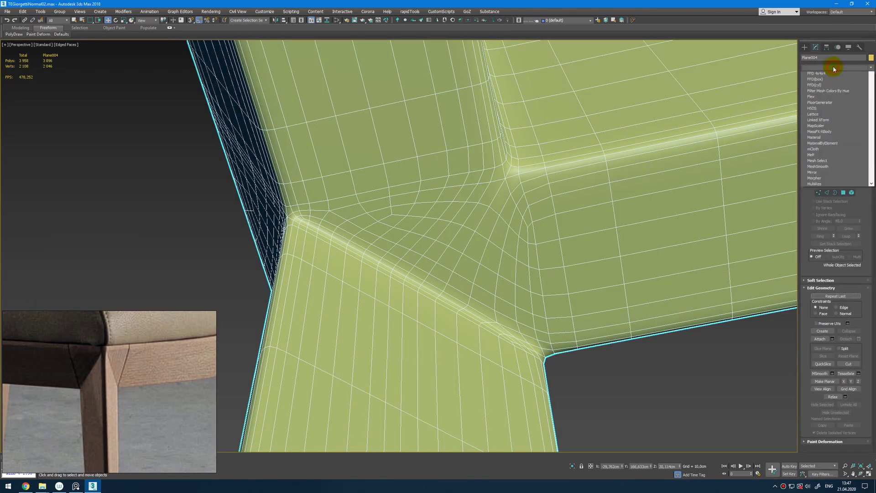
{"action": "type", "text": "sy"}
{"action": "key", "text": "Return"}
{"action": "scroll", "coordinate": [541, 217], "scroll_direction": "down", "scroll_amount": 6}
{"action": "middle_click_drag", "start_coordinate": [541, 217], "coordinate": [417, 242], "text": "alt"}
{"action": "key", "text": "1"}
{"action": "key", "text": "e"}
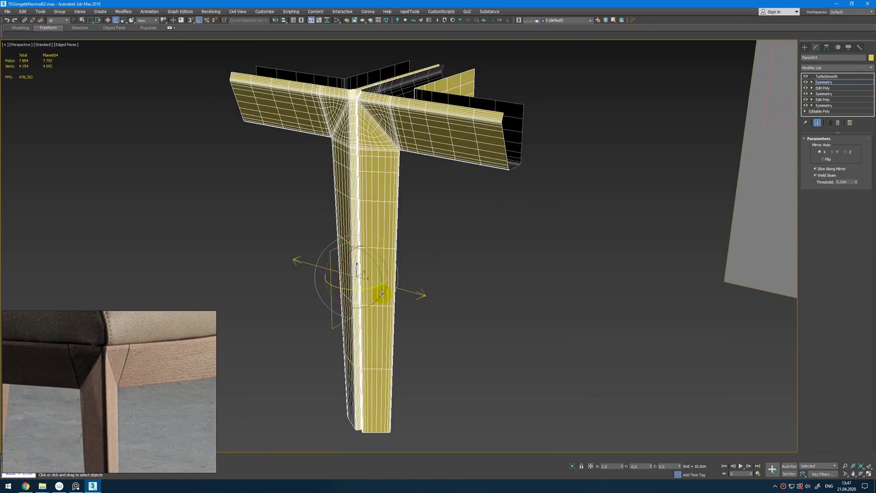
{"action": "middle_click_drag", "start_coordinate": [375, 287], "coordinate": [351, 241], "text": "alt"}
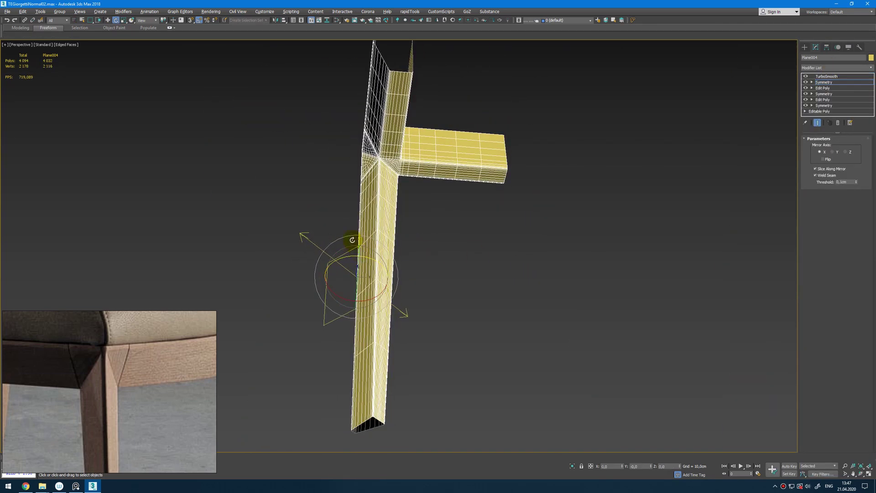
Return to the upper Edit Poly level and inspect the joint with and without smoothing and edge display
{"action": "scroll", "coordinate": [380, 223], "scroll_direction": "up", "scroll_amount": 4}
{"action": "scroll", "coordinate": [380, 223], "scroll_direction": "up", "scroll_amount": 4}
{"action": "left_click", "coordinate": [823, 88]}
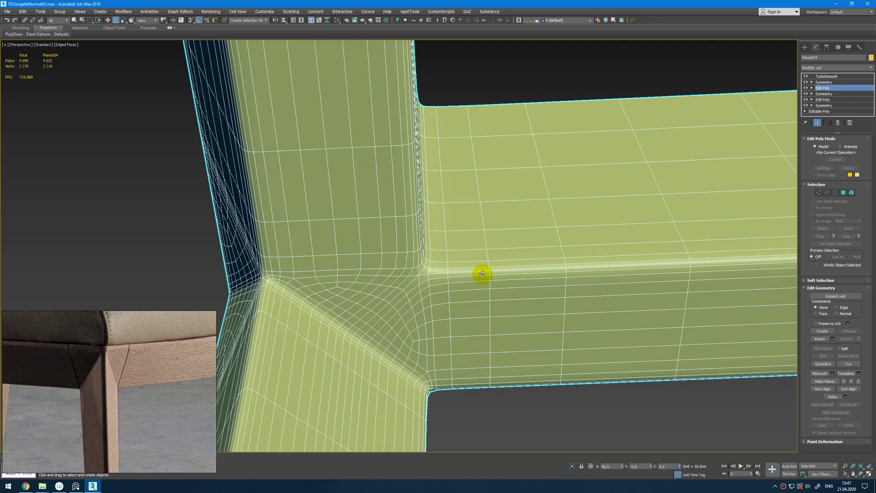
{"action": "middle_click_drag", "start_coordinate": [483, 273], "coordinate": [391, 169], "text": "alt"}
{"action": "scroll", "coordinate": [461, 265], "scroll_direction": "down", "scroll_amount": 5}
{"action": "key", "text": "grave"}
{"action": "key", "text": "grave"}
{"action": "middle_click_drag", "start_coordinate": [448, 264], "coordinate": [368, 213], "text": "alt"}
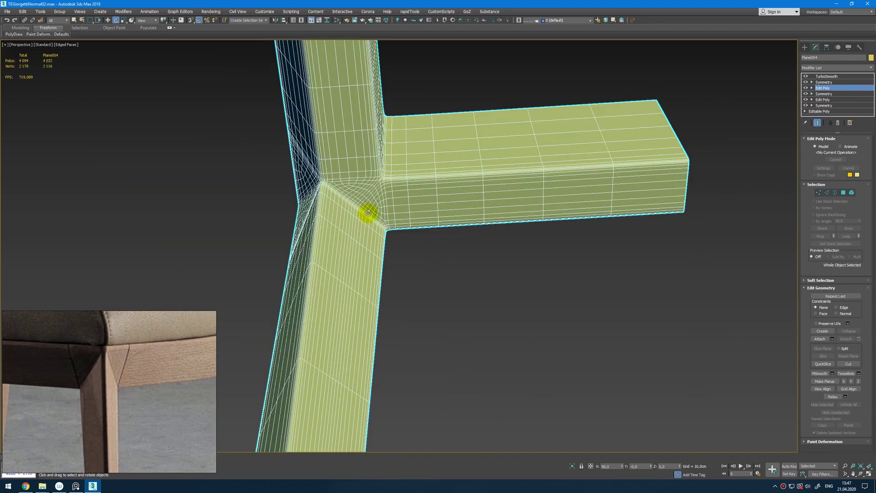
{"action": "scroll", "coordinate": [364, 194], "scroll_direction": "up", "scroll_amount": 4}
{"action": "key", "text": "grave"}
{"action": "key", "text": "grave"}
{"action": "key", "text": "ctrl+e"}
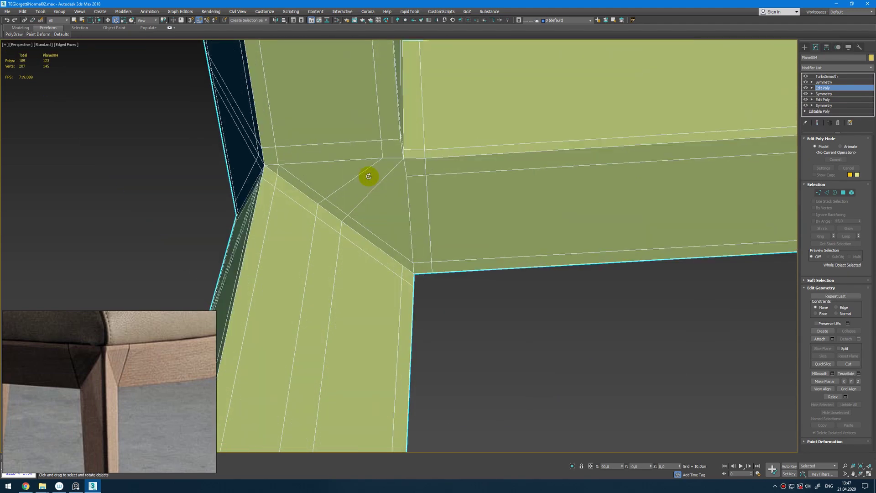
{"action": "mouse_move", "coordinate": [381, 183]}
{"action": "middle_mouse_down", "text": "alt"}
{"action": "mouse_move", "coordinate": [399, 198]}
{"action": "mouse_move", "coordinate": [383, 189]}
{"action": "middle_mouse_up", "text": "alt"}
{"action": "key", "text": "ctrl+e"}
{"action": "scroll", "coordinate": [288, 187], "scroll_direction": "up", "scroll_amount": 2}
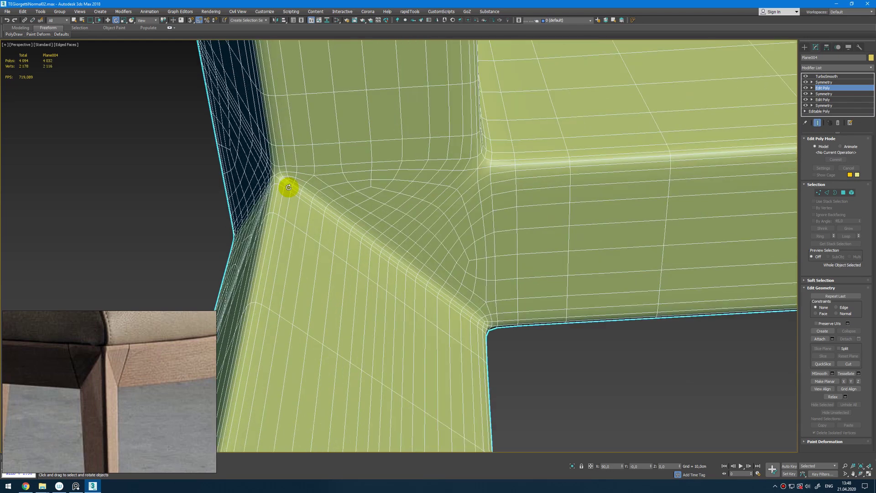
{"action": "scroll", "coordinate": [322, 181], "scroll_direction": "down", "scroll_amount": 2}
{"action": "key", "text": "z"}
{"action": "middle_click_drag", "start_coordinate": [388, 176], "coordinate": [384, 210]}
{"action": "key", "text": "F4"}
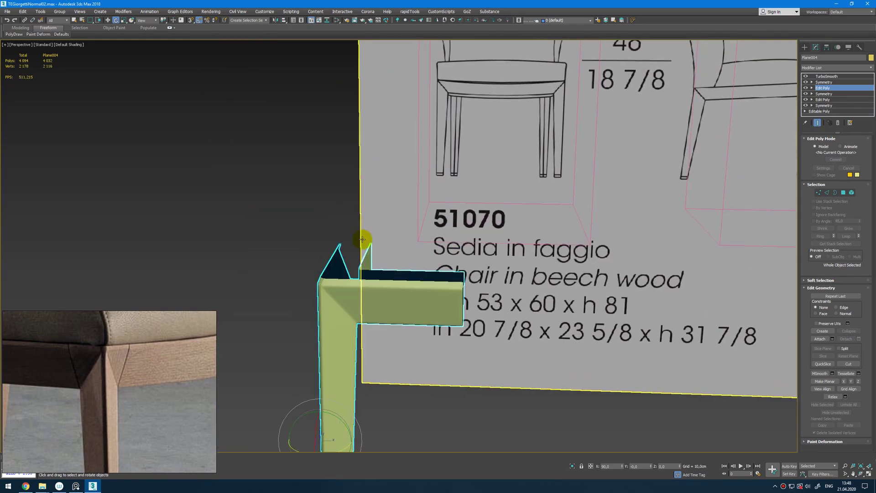
{"action": "scroll", "coordinate": [362, 279], "scroll_direction": "up", "scroll_amount": 3}
{"action": "middle_click_drag", "start_coordinate": [361, 279], "coordinate": [465, 355], "text": "alt"}
Select the border edges along the frame's top rim and extrude them inward diagonally in the Top view as a new strip
{"action": "key", "text": "F4"}
{"action": "key", "text": "ctrl+e"}
{"action": "key", "text": "2"}
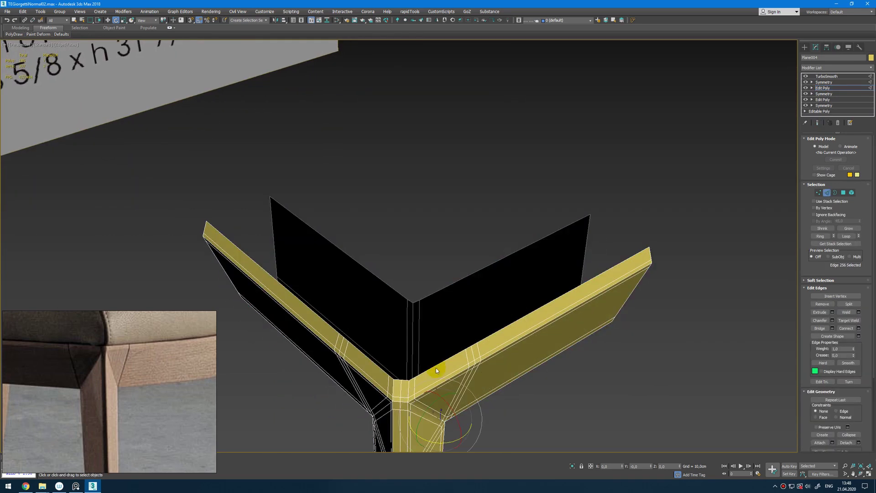
{"action": "double_click", "coordinate": [441, 364]}
{"action": "key", "text": "alt+w"}
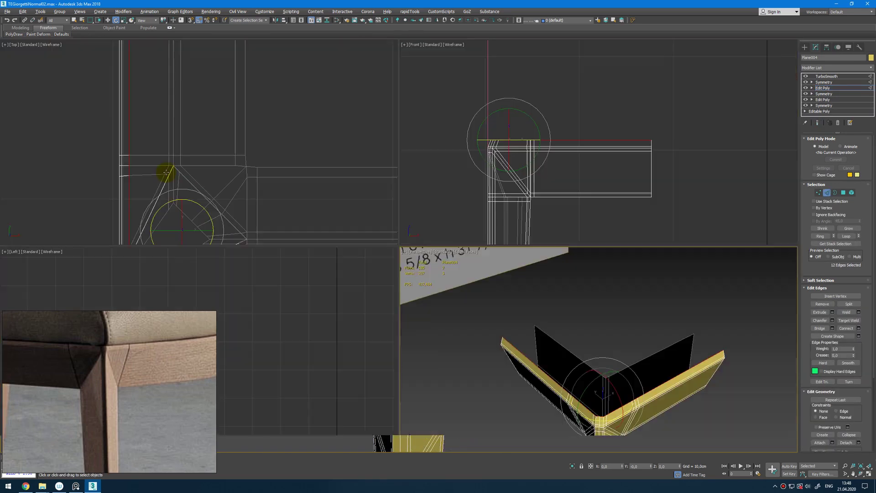
{"action": "middle_click_drag", "start_coordinate": [168, 171], "coordinate": [191, 170]}
{"action": "key", "text": "alt+w"}
{"action": "scroll", "coordinate": [252, 172], "scroll_direction": "down", "scroll_amount": 3}
{"action": "key", "text": "w"}
{"action": "scroll", "coordinate": [319, 310], "scroll_direction": "up", "scroll_amount": 3}
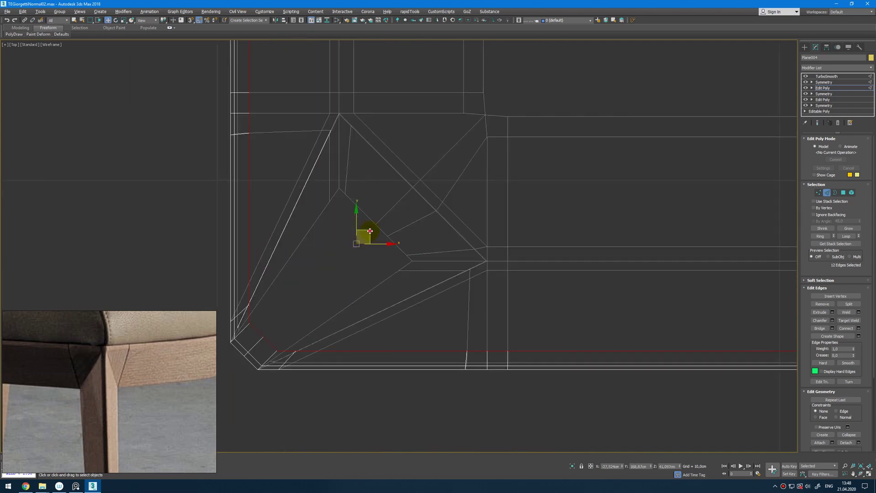
{"action": "left_click_drag", "start_coordinate": [370, 231], "coordinate": [421, 188], "text": "shift"}
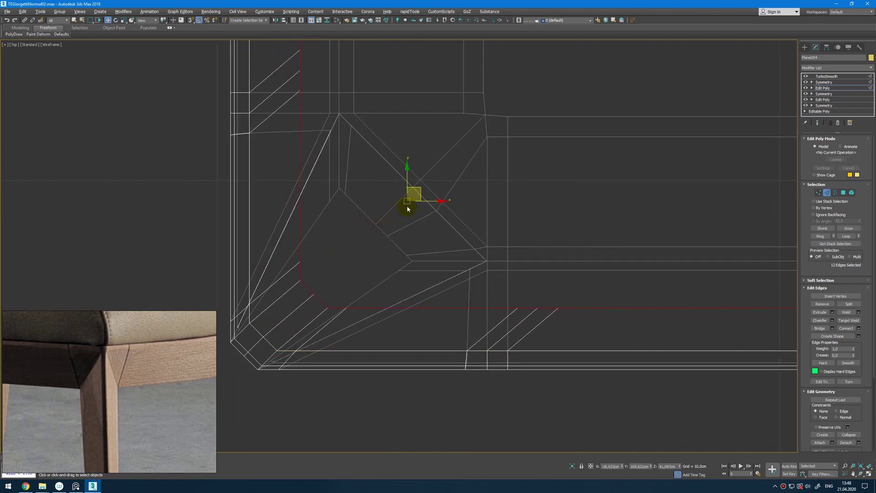
{"action": "left_click_drag", "start_coordinate": [315, 295], "coordinate": [375, 224]}
Insert an edge loop lengthwise through the new top strip of the frame
{"action": "scroll", "coordinate": [381, 233], "scroll_direction": "down", "scroll_amount": 4}
{"action": "scroll", "coordinate": [435, 253], "scroll_direction": "up", "scroll_amount": 2}
{"action": "key", "text": "alt+s"}
{"action": "left_click", "coordinate": [463, 280]}
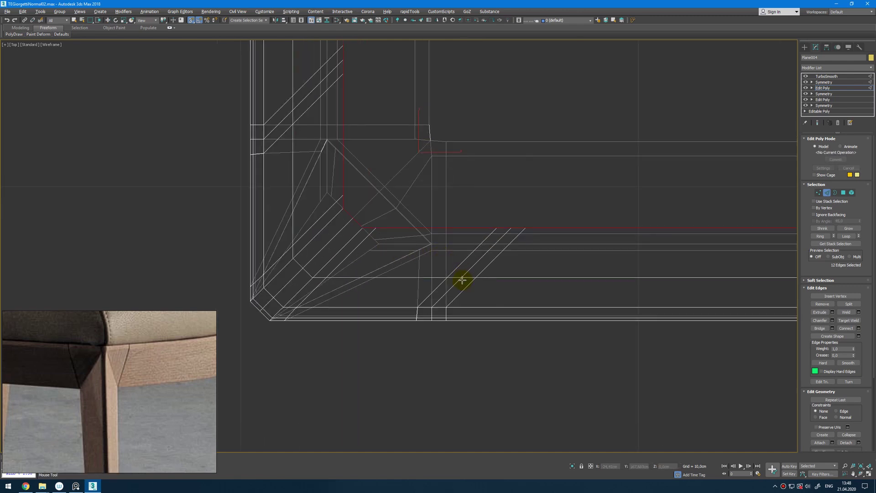
{"action": "left_click", "coordinate": [460, 281]}
{"action": "right_click", "coordinate": [495, 272]}
Delete the row of polygons on the inner side of the new loop to narrow the frame's top strip
{"action": "key", "text": "4"}
{"action": "middle_click_drag", "start_coordinate": [568, 270], "coordinate": [409, 287]}
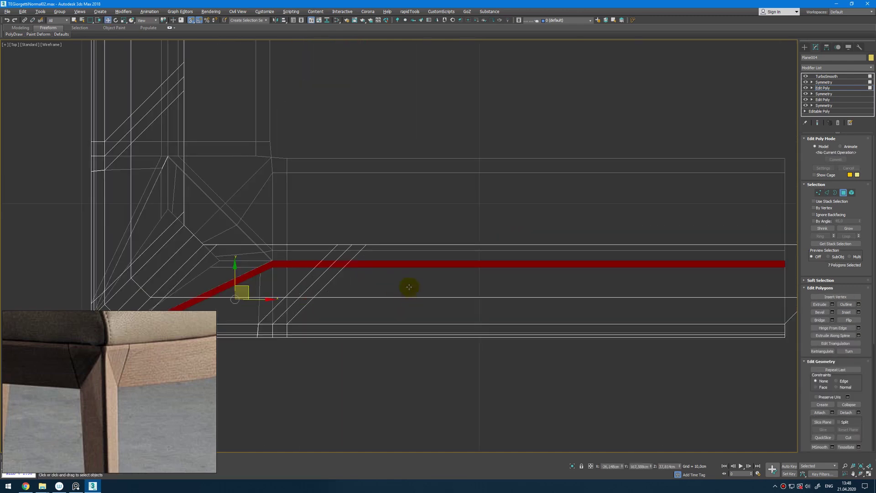
{"action": "left_click", "coordinate": [409, 283]}
{"action": "left_click", "coordinate": [337, 270], "text": "shift"}
{"action": "key", "text": "alt+w"}
{"action": "middle_click", "coordinate": [543, 344]}
{"action": "key", "text": "alt+w"}
{"action": "middle_click_drag", "start_coordinate": [543, 343], "coordinate": [480, 341], "text": "alt"}
{"action": "key", "text": "Delete"}
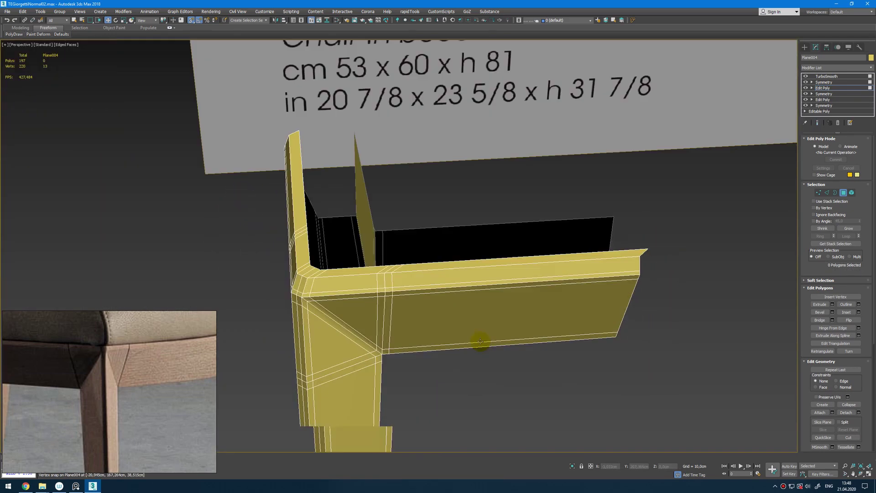
Insert a support edge loop lengthwise along the frame's top face and check the shape without edge display
{"action": "key", "text": "ctrl+z"}
{"action": "scroll", "coordinate": [368, 275], "scroll_direction": "up", "scroll_amount": 3}
{"action": "key", "text": "2"}
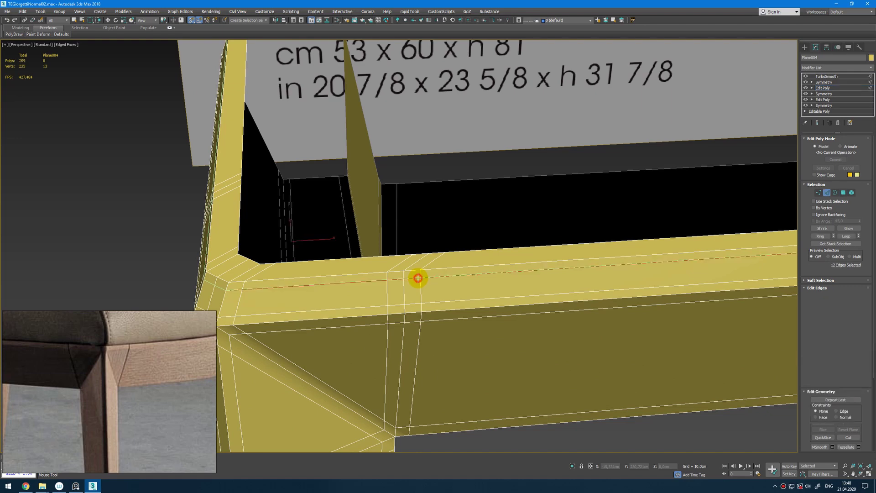
{"action": "right_click", "coordinate": [463, 225]}
{"action": "key", "text": "w"}
{"action": "key", "text": "F4"}
{"action": "middle_click_drag", "start_coordinate": [442, 249], "coordinate": [483, 253], "text": "alt"}
{"action": "scroll", "coordinate": [452, 250], "scroll_direction": "down", "scroll_amount": 4}
{"action": "key", "text": "alt+c"}
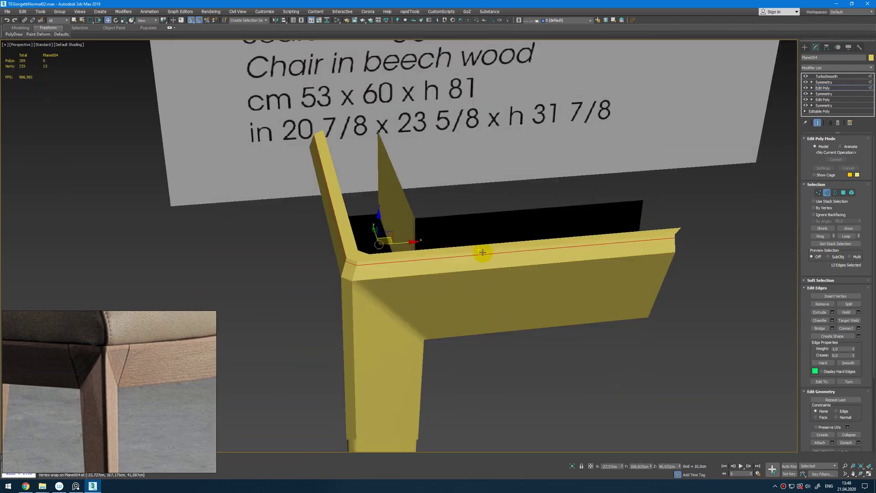
Flatten the vertices at the horizontal rail's free end with Make Planar along X
{"action": "key", "text": "t"}
{"action": "key", "text": "F3"}
{"action": "key", "text": "1"}
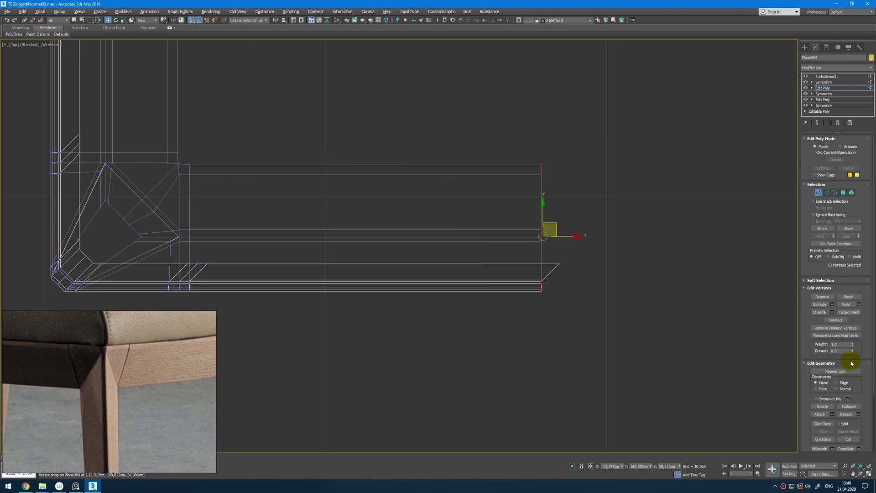
{"action": "scroll", "coordinate": [821, 351], "scroll_direction": "down", "scroll_amount": 3}
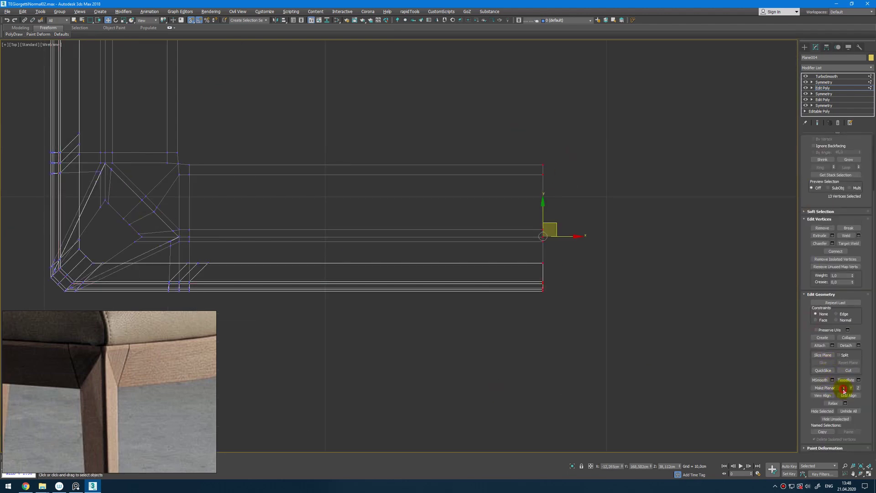
{"action": "middle_click_drag", "start_coordinate": [625, 341], "coordinate": [618, 329]}
{"action": "key", "text": "alt+w"}
{"action": "middle_click", "coordinate": [708, 401]}
{"action": "key", "text": "alt+w"}
{"action": "middle_click_drag", "start_coordinate": [705, 397], "coordinate": [623, 321], "text": "alt"}
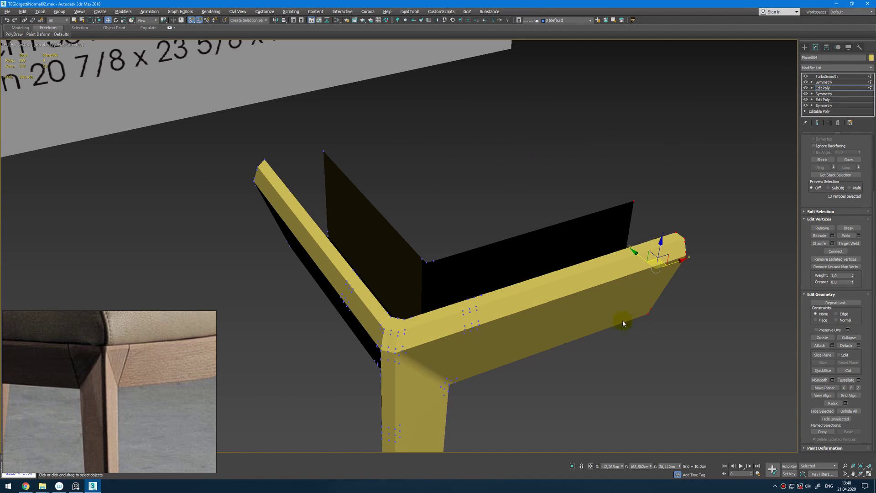
Snap the rail's inner top border vertices in X to line up with the cross loops beside the joint
{"action": "key", "text": "alt+w"}
{"action": "key", "text": "alt+w"}
{"action": "scroll", "coordinate": [286, 205], "scroll_direction": "up", "scroll_amount": 6}
{"action": "left_click", "coordinate": [316, 224]}
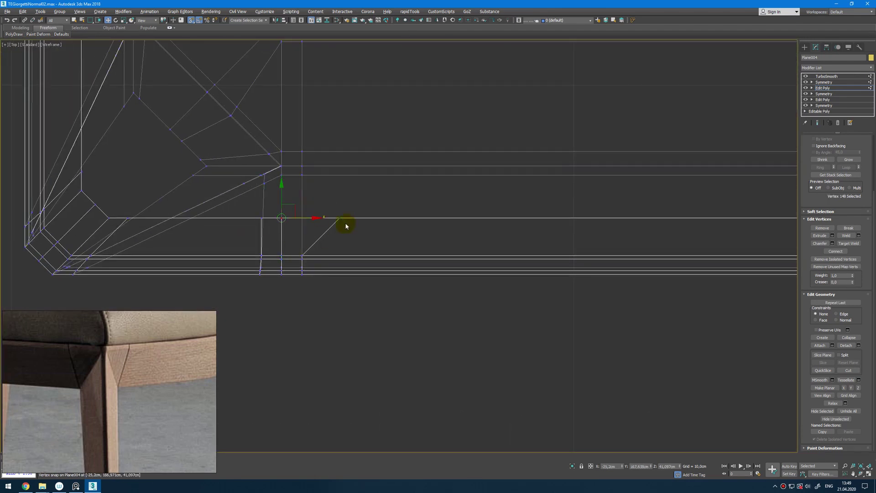
{"action": "key", "text": "alt+w"}
{"action": "middle_click", "coordinate": [534, 305]}
{"action": "key", "text": "alt+w"}
Inspect the frame's top rim and the leg joint with smoothing on and off
{"action": "key", "text": "ctrl+e"}
{"action": "middle_click_drag", "start_coordinate": [513, 308], "coordinate": [496, 271], "text": "alt"}
{"action": "key", "text": "F4"}
{"action": "scroll", "coordinate": [492, 296], "scroll_direction": "down", "scroll_amount": 3}
{"action": "key", "text": "1"}
{"action": "middle_click_drag", "start_coordinate": [523, 322], "coordinate": [549, 372], "text": "alt"}
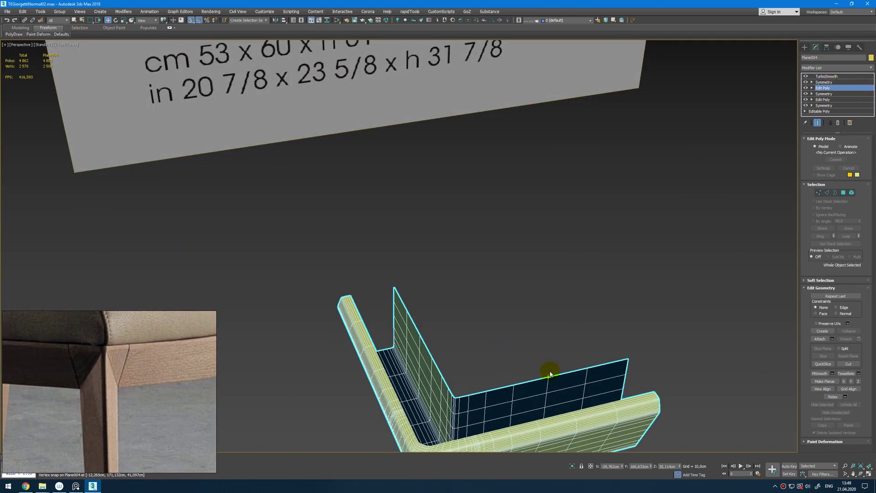
{"action": "middle_click_drag", "start_coordinate": [459, 433], "coordinate": [470, 246]}
{"action": "scroll", "coordinate": [499, 300], "scroll_direction": "up", "scroll_amount": 3}
{"action": "key", "text": "ctrl+e"}
{"action": "scroll", "coordinate": [426, 186], "scroll_direction": "down", "scroll_amount": 3}
{"action": "scroll", "coordinate": [397, 209], "scroll_direction": "up", "scroll_amount": 5}
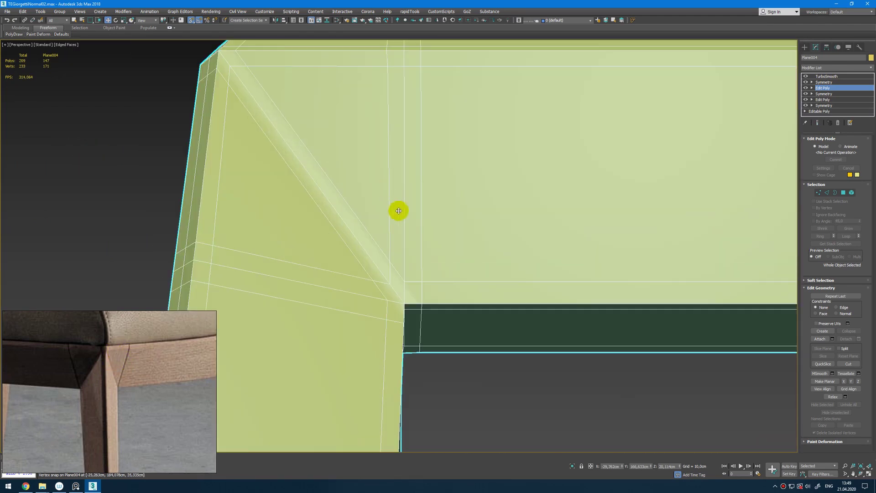
{"action": "scroll", "coordinate": [426, 287], "scroll_direction": "down", "scroll_amount": 1}
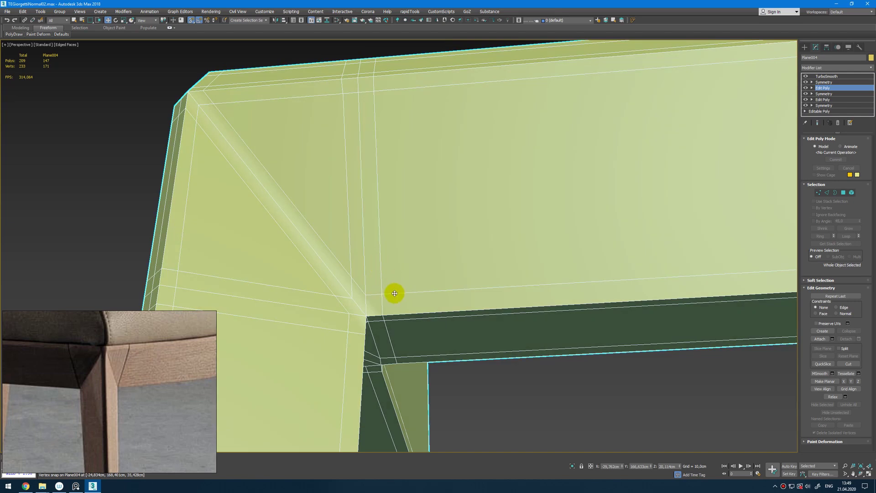
{"action": "scroll", "coordinate": [395, 293], "scroll_direction": "down", "scroll_amount": 3}
Move the edge loop running around the rail beside the joint along X, close to the loop at the leg corner
{"action": "key", "text": "2"}
{"action": "double_click", "coordinate": [382, 274]}
{"action": "key", "text": "ctrl+e"}
{"action": "key", "text": "alt+w"}
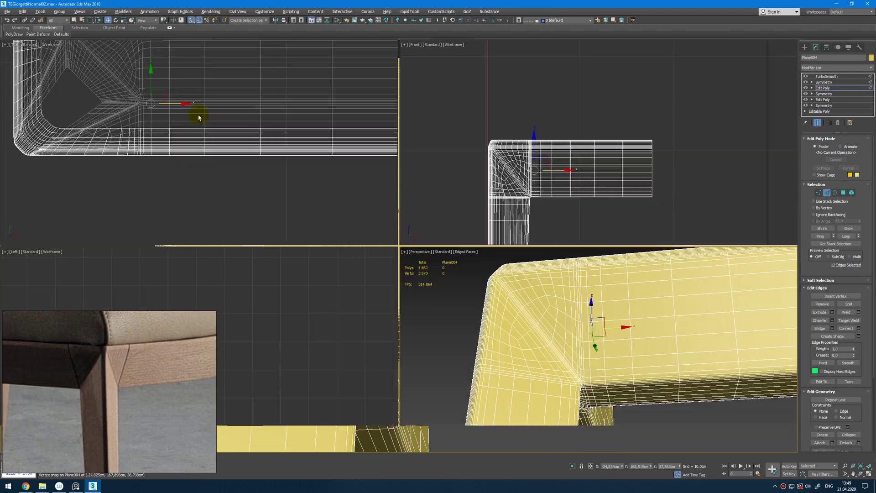
{"action": "middle_click", "coordinate": [200, 119]}
{"action": "key", "text": "alt+w"}
{"action": "middle_click_drag", "start_coordinate": [331, 164], "coordinate": [316, 212]}
{"action": "scroll", "coordinate": [316, 212], "scroll_direction": "down", "scroll_amount": 3}
{"action": "key", "text": "ctrl+e"}
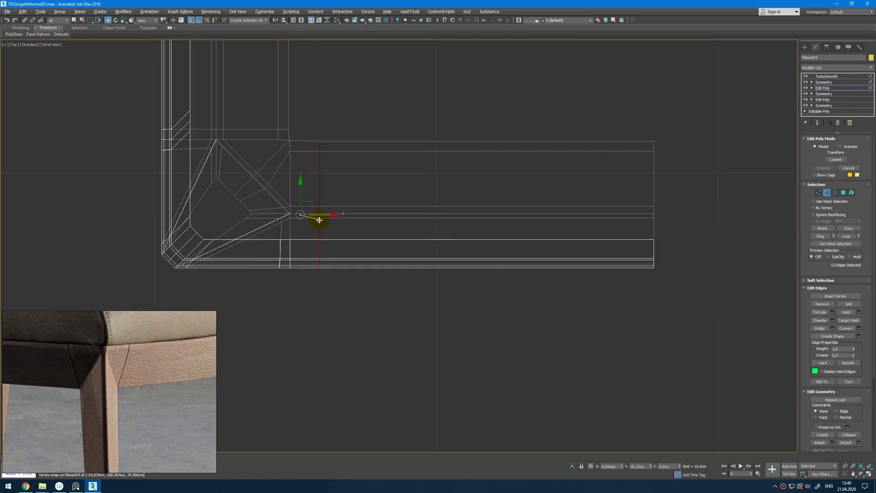
{"action": "key", "text": "alt+w"}
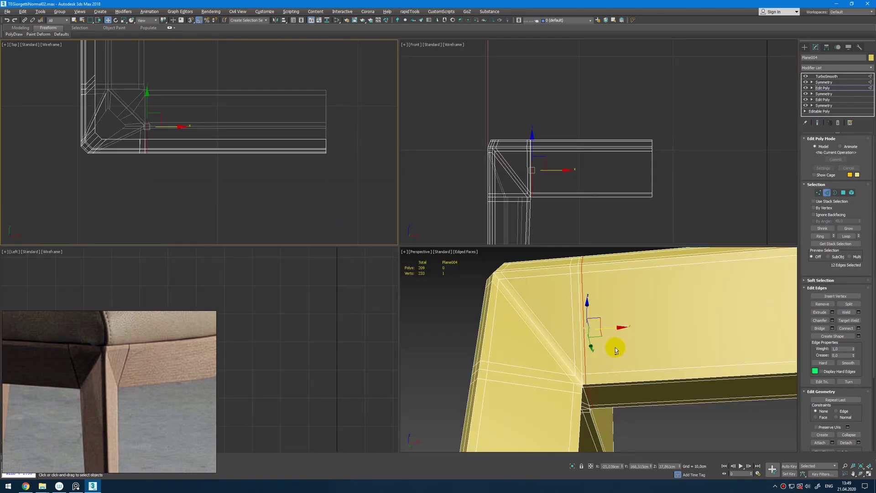
Insert two edge loops around the rail beside the leg joint, flanking the seam position
{"action": "key", "text": "alt+w"}
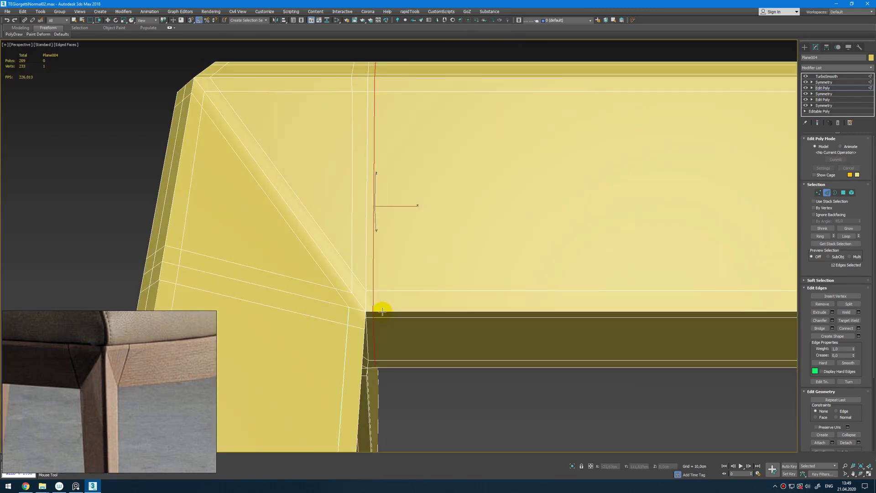
{"action": "left_click", "coordinate": [387, 311]}
{"action": "middle_click_drag", "start_coordinate": [382, 291], "coordinate": [423, 138], "text": "alt"}
{"action": "left_click", "coordinate": [412, 128]}
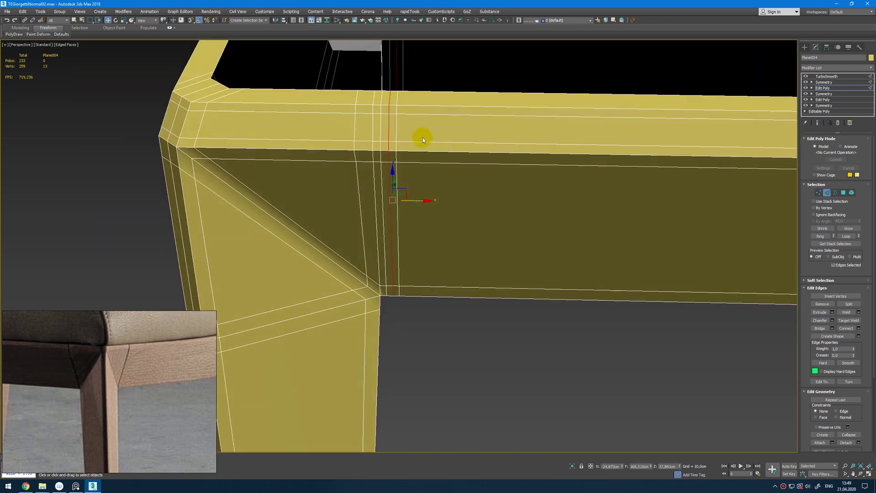
Extrude the selected seam loop around the rail with height -0,17 cm and width 0,07 cm to form a groove
{"action": "left_click", "coordinate": [832, 313]}
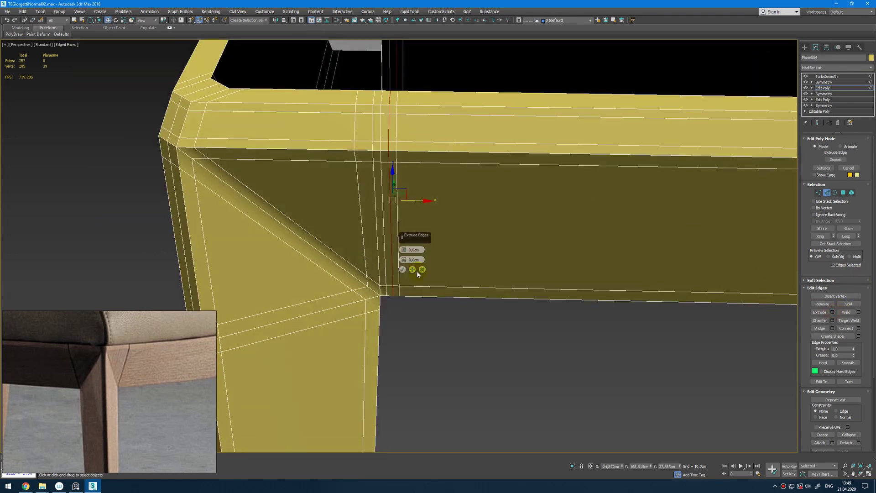
{"action": "left_click_drag", "start_coordinate": [404, 258], "coordinate": [403, 255]}
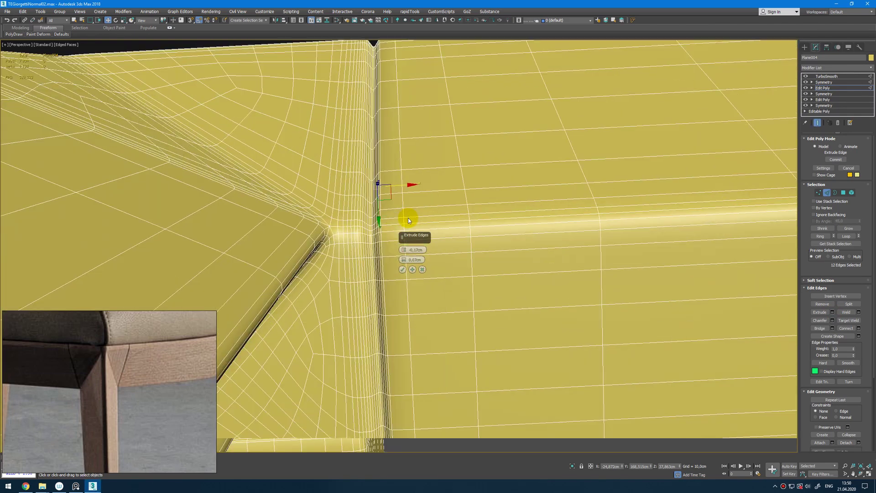
{"action": "key", "text": "grave"}
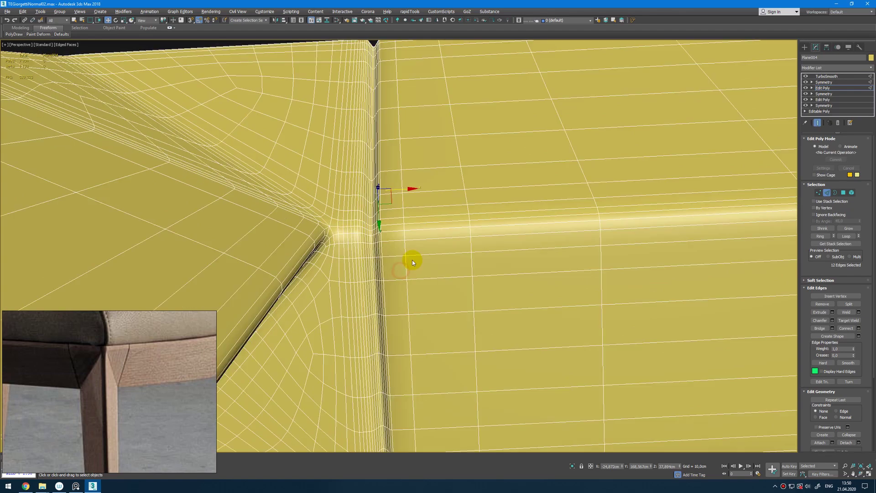
Inspect the groove around the rail beside the leg joint from several angles
{"action": "middle_click_drag", "start_coordinate": [412, 258], "coordinate": [393, 273], "text": "alt"}
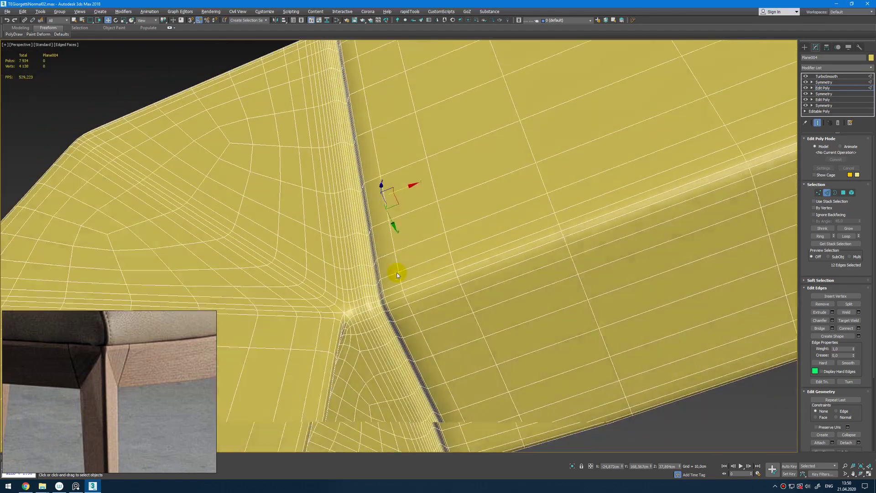
{"action": "key", "text": "ctrl+b"}
{"action": "key", "text": "F4"}
{"action": "scroll", "coordinate": [419, 311], "scroll_direction": "down", "scroll_amount": 3}
{"action": "middle_click_drag", "start_coordinate": [413, 303], "coordinate": [391, 315], "text": "alt"}
{"action": "scroll", "coordinate": [385, 247], "scroll_direction": "up", "scroll_amount": 2}
{"action": "key", "text": "grave"}
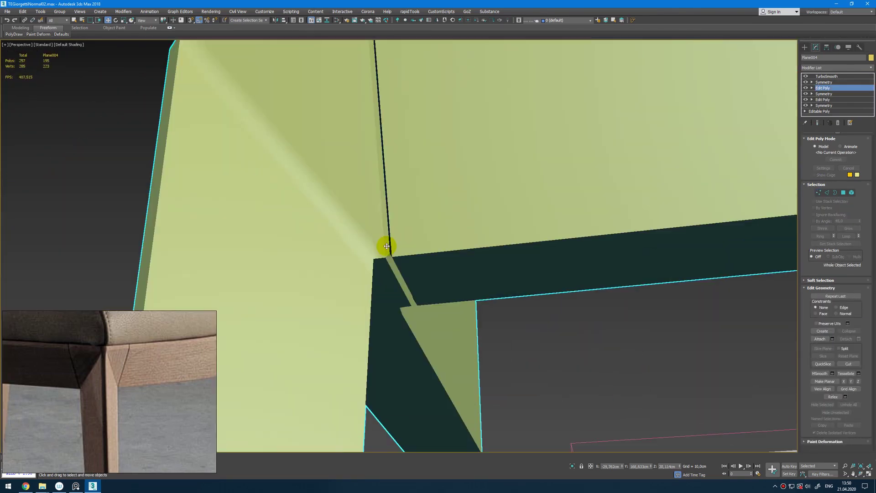
Examine the edge flow around the inner leg corner beside the rail groove with smoothing on and off
{"action": "key", "text": "F4"}
{"action": "scroll", "coordinate": [385, 247], "scroll_direction": "up", "scroll_amount": 3}
{"action": "middle_click_drag", "start_coordinate": [373, 255], "coordinate": [350, 260], "text": "alt"}
{"action": "key", "text": "2"}
{"action": "double_click", "coordinate": [316, 290]}
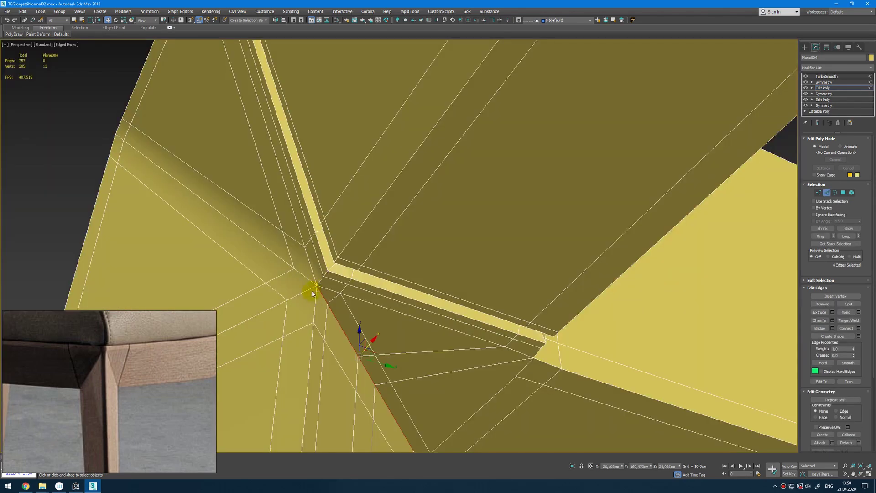
{"action": "middle_click_drag", "start_coordinate": [308, 285], "coordinate": [432, 294], "text": "alt"}
{"action": "key", "text": "ctrl+q"}
{"action": "key", "text": "1"}
{"action": "key", "text": "ctrl+q"}
{"action": "scroll", "coordinate": [443, 284], "scroll_direction": "down", "scroll_amount": 5}
{"action": "scroll", "coordinate": [432, 233], "scroll_direction": "up", "scroll_amount": 3}
Split the rail groove's inner edge loop with a 0,0 cm chamfer using the Open option
{"action": "key", "text": "2"}
{"action": "scroll", "coordinate": [433, 233], "scroll_direction": "up", "scroll_amount": 4}
{"action": "double_click", "coordinate": [404, 238]}
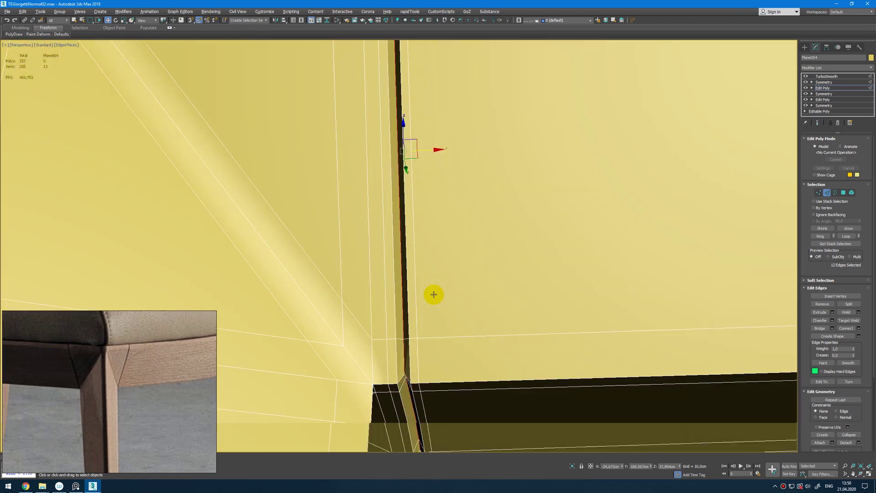
{"action": "left_click", "coordinate": [832, 320]}
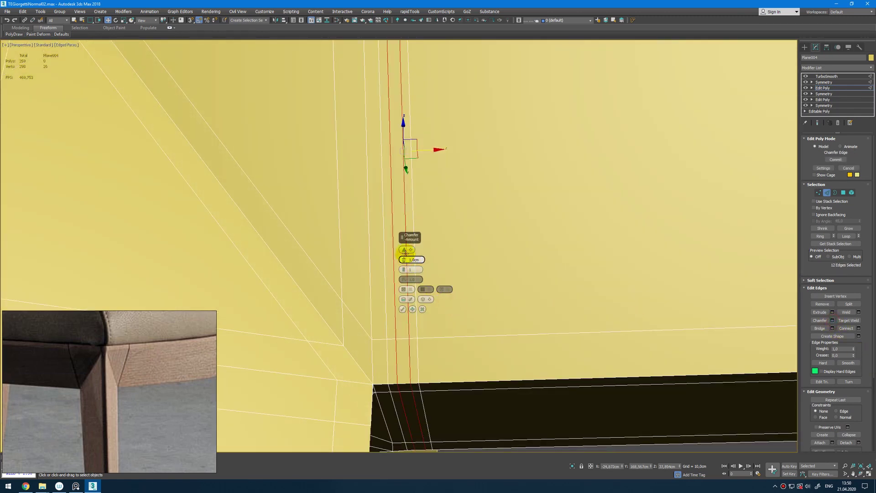
{"action": "left_click", "coordinate": [404, 289]}
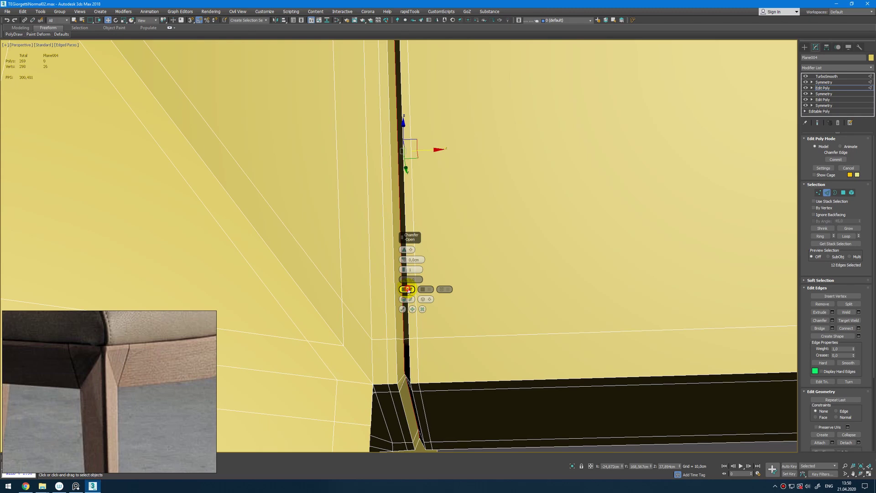
{"action": "left_click", "coordinate": [402, 309]}
{"action": "scroll", "coordinate": [401, 307], "scroll_direction": "down", "scroll_amount": 8}
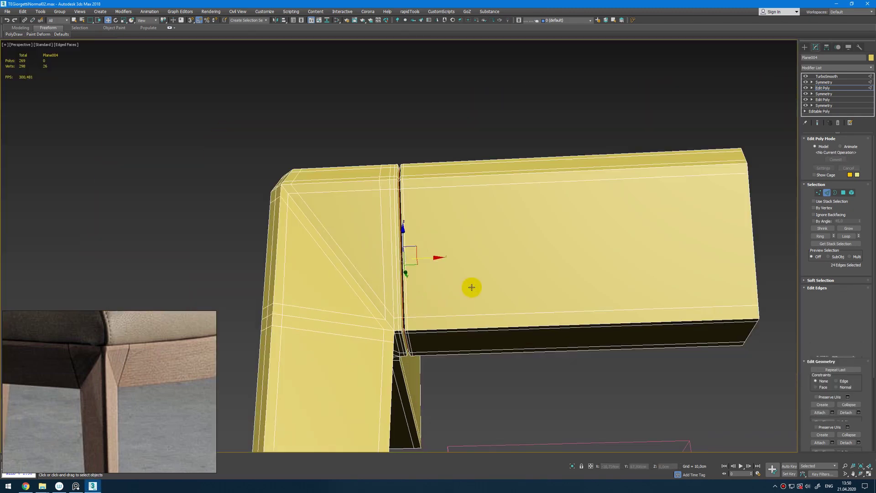
Select the rail and corner elements in turn to check whether they are separated at the seam
{"action": "key", "text": "4"}
{"action": "left_click", "coordinate": [488, 245]}
{"action": "scroll", "coordinate": [501, 295], "scroll_direction": "up", "scroll_amount": 4}
{"action": "key", "text": "5"}
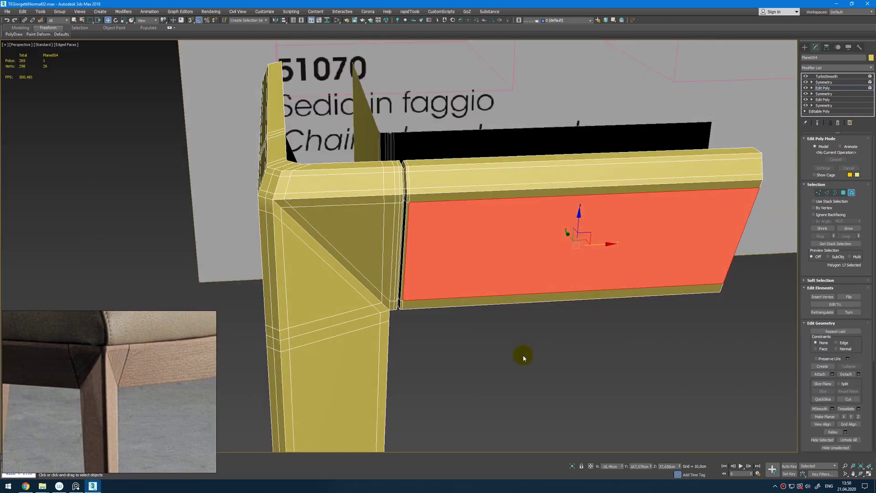
{"action": "left_click", "coordinate": [661, 263]}
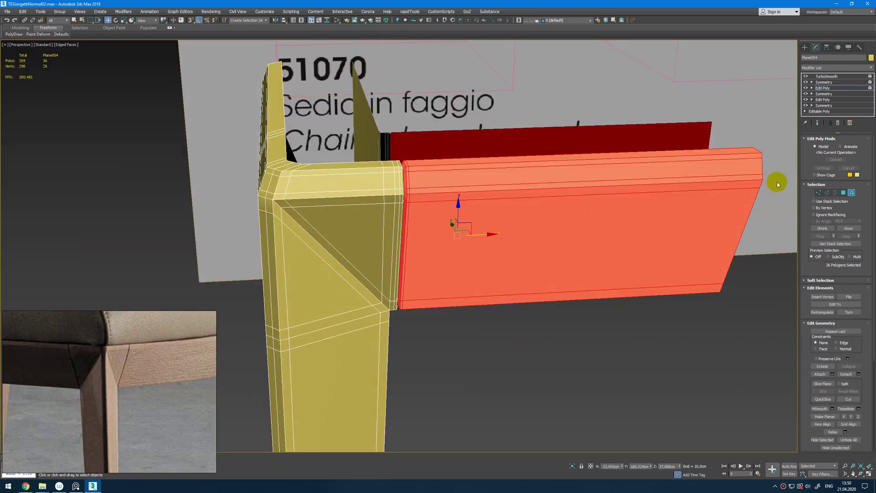
{"action": "left_click", "coordinate": [380, 223]}
{"action": "middle_click_drag", "start_coordinate": [377, 225], "coordinate": [465, 177], "text": "alt"}
{"action": "left_click", "coordinate": [477, 236]}
{"action": "key", "text": "5"}
Insert an edge loop around the leg near its foot, at the horizontal foot line of the front reference drawing
{"action": "scroll", "coordinate": [478, 236], "scroll_direction": "down", "scroll_amount": 5}
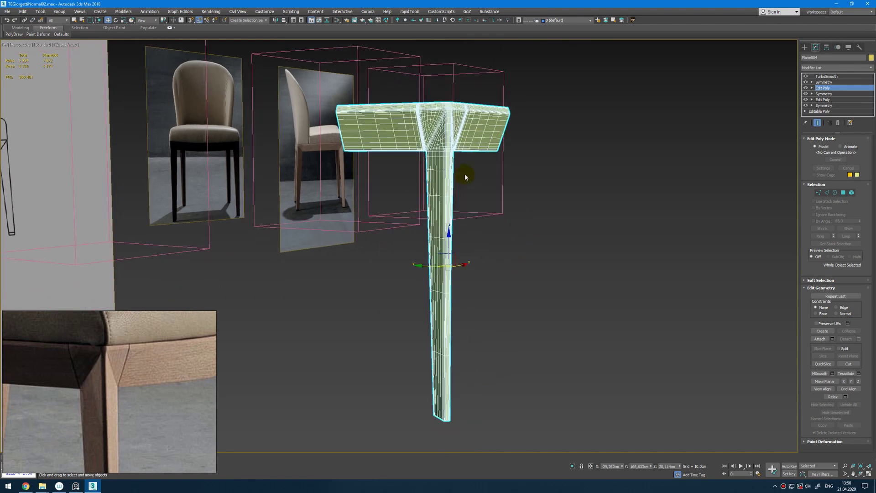
{"action": "key", "text": "alt+w"}
{"action": "key", "text": "alt+w"}
{"action": "scroll", "coordinate": [528, 224], "scroll_direction": "up", "scroll_amount": 5}
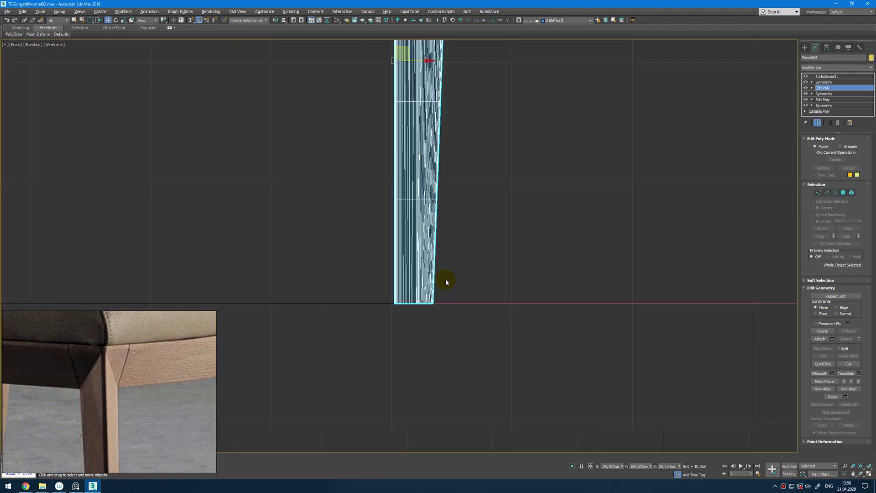
{"action": "key", "text": "F3"}
{"action": "scroll", "coordinate": [403, 277], "scroll_direction": "up", "scroll_amount": 3}
{"action": "key", "text": "alt+1"}
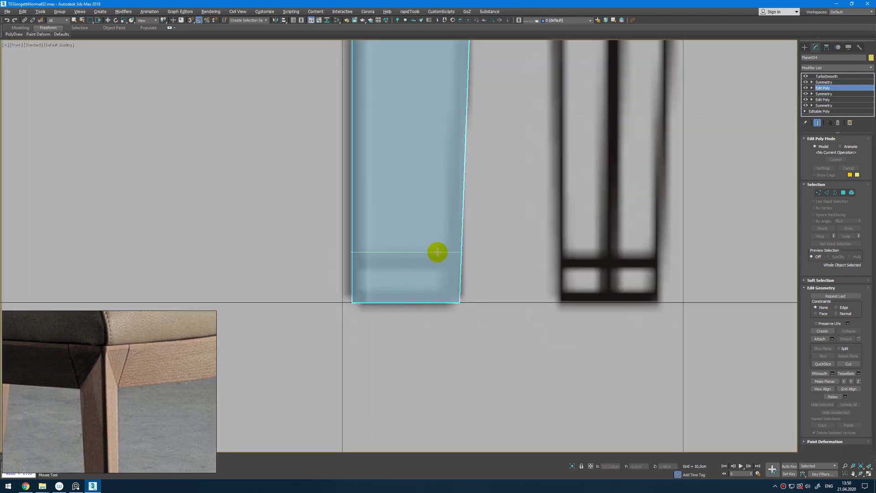
{"action": "left_click", "coordinate": [439, 254]}
Remove the surplus one of the two edge loops near the leg's foot, leaving a single loop at the foot line
{"action": "key", "text": "alt+w"}
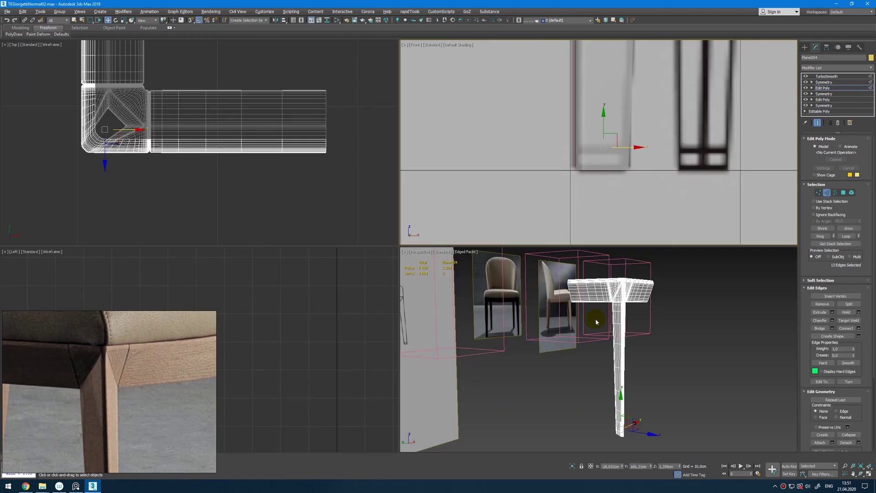
{"action": "key", "text": "alt+w"}
{"action": "scroll", "coordinate": [517, 332], "scroll_direction": "up", "scroll_amount": 5}
{"action": "key", "text": "alt+w"}
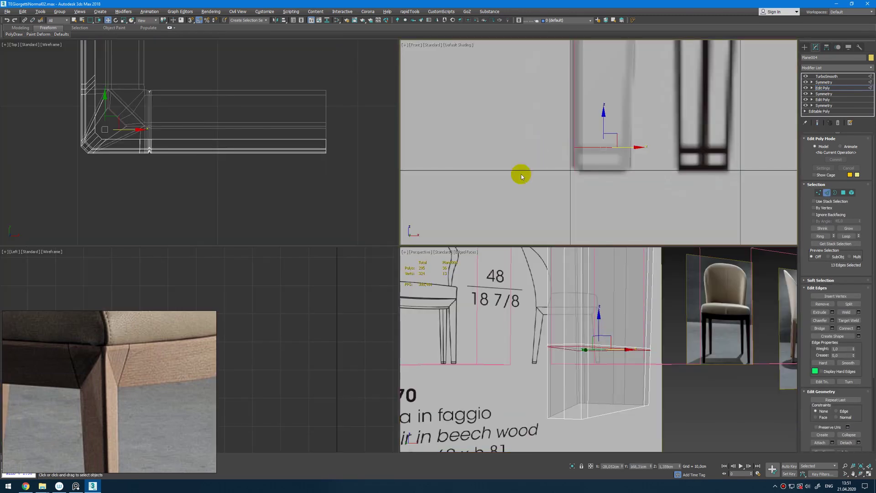
{"action": "key", "text": "alt+w"}
{"action": "key", "text": "alt+w"}
{"action": "key", "text": "alt+w"}
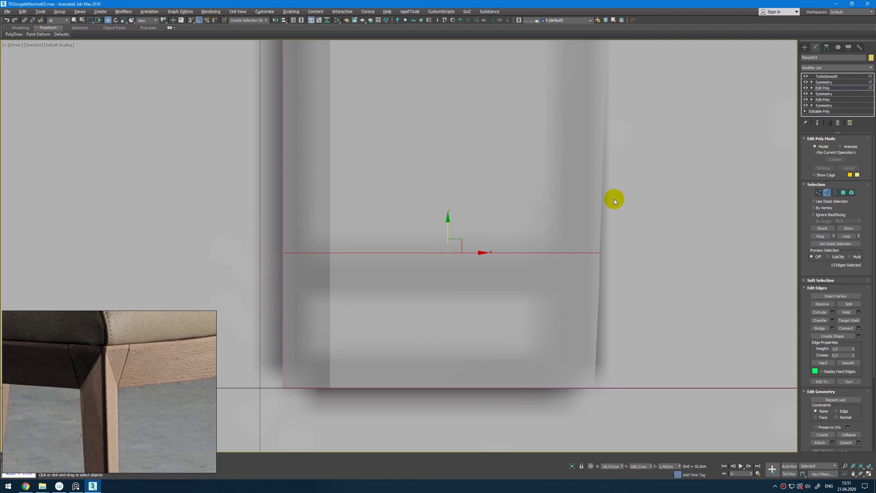
{"action": "key", "text": "F4"}
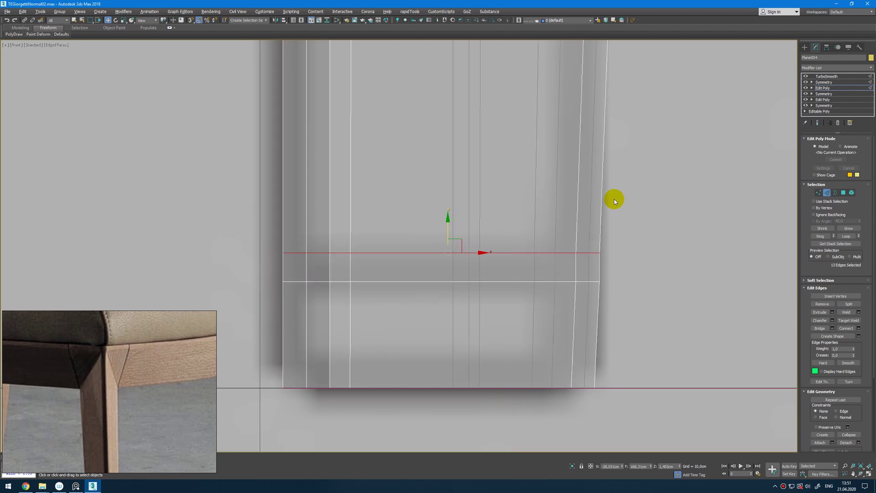
{"action": "left_click", "coordinate": [459, 280]}
{"action": "key", "text": "ctrl+BackSpace"}
{"action": "double_click", "coordinate": [499, 282]}
{"action": "key", "text": "ctrl+BackSpace"}
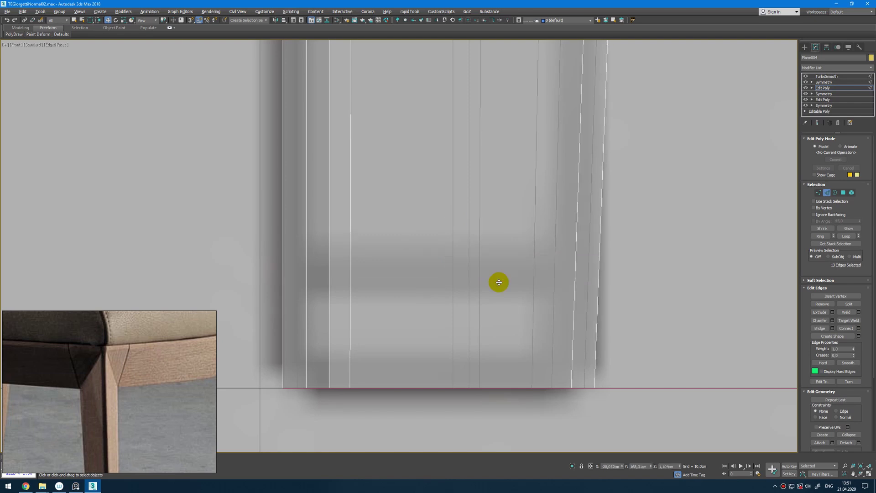
{"action": "key", "text": "ctrl+z"}
Extrude the foot loop with height -0,17 cm and width 0,07 cm, and split its inner edge loop with a 0,0 cm chamfer
{"action": "left_click", "coordinate": [832, 312]}
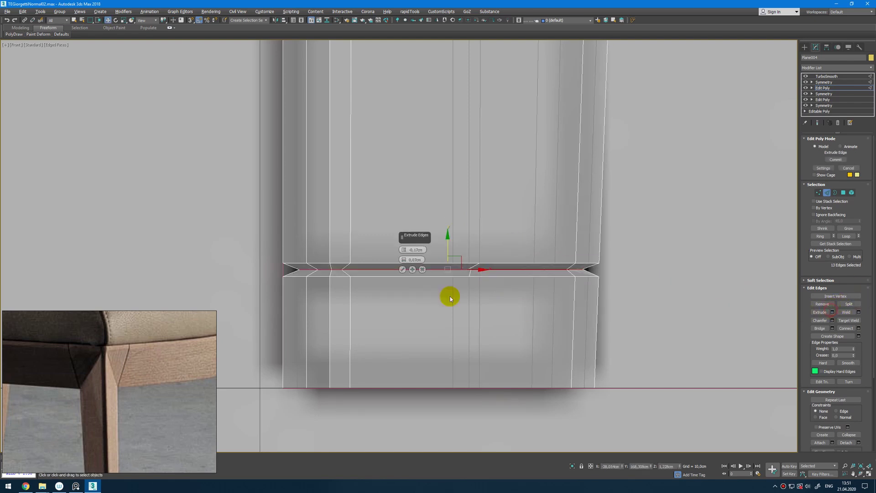
{"action": "key", "text": "p"}
{"action": "mouse_move", "coordinate": [572, 343]}
{"action": "middle_mouse_down", "text": "alt"}
{"action": "mouse_move", "coordinate": [489, 331]}
{"action": "mouse_move", "coordinate": [500, 325]}
{"action": "middle_mouse_up", "text": "alt"}
{"action": "mouse_move", "coordinate": [399, 284]}
{"action": "middle_mouse_down", "text": "alt"}
{"action": "mouse_move", "coordinate": [388, 279]}
{"action": "mouse_move", "coordinate": [398, 266]}
{"action": "middle_mouse_up", "text": "alt"}
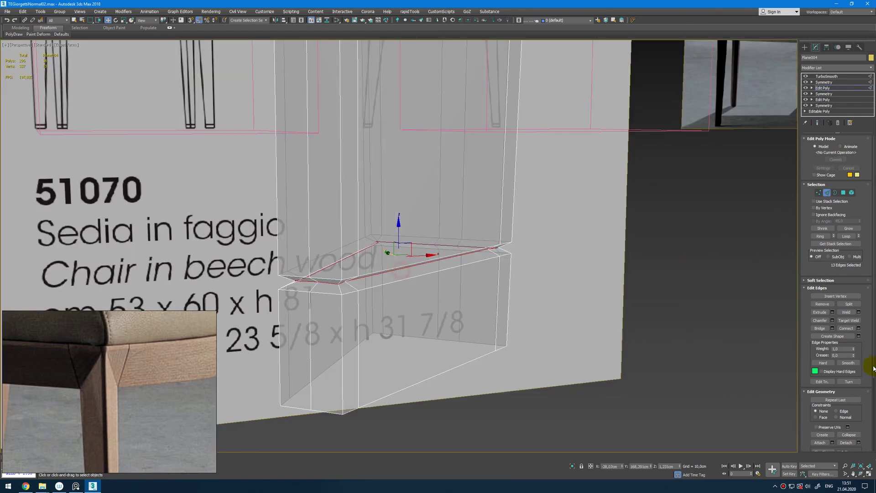
{"action": "left_click", "coordinate": [832, 321]}
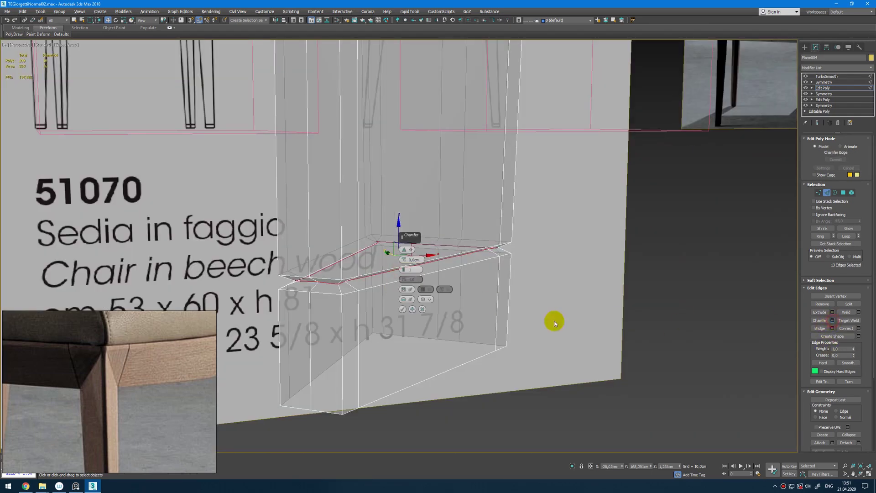
{"action": "left_click", "coordinate": [401, 309]}
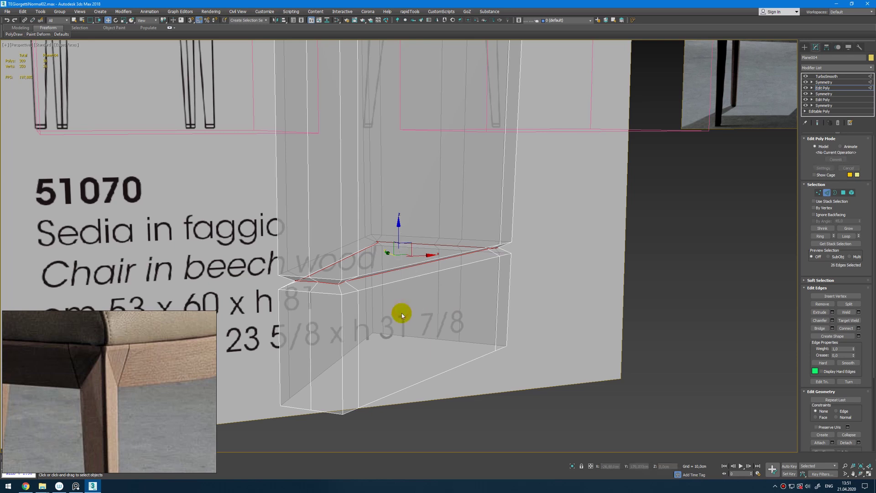
Insert supporting edge loops around the leg just above and below the foot groove
{"action": "left_click", "coordinate": [342, 272]}
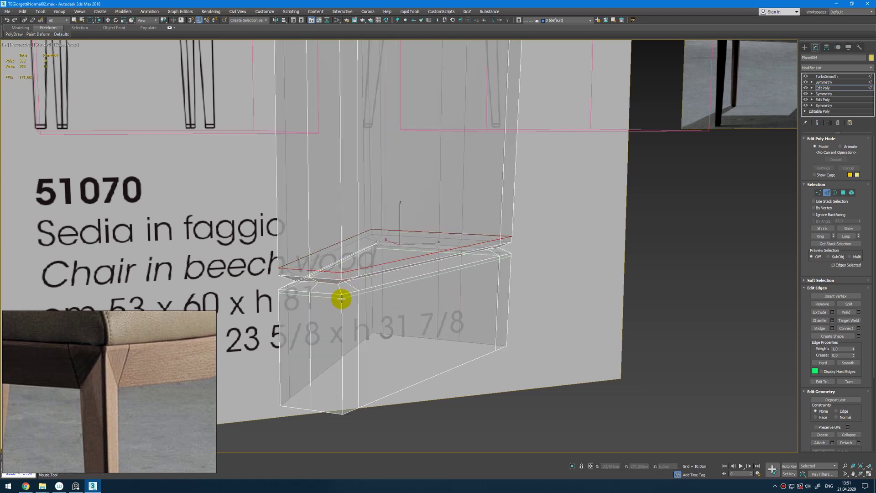
{"action": "left_click", "coordinate": [341, 299]}
{"action": "right_click", "coordinate": [398, 300]}
Check the foot groove with smoothing on and off, and select the foot piece to check its separation from the leg
{"action": "key", "text": "ctrl+q"}
{"action": "scroll", "coordinate": [426, 314], "scroll_direction": "down", "scroll_amount": 3}
{"action": "key", "text": "F4"}
{"action": "scroll", "coordinate": [430, 271], "scroll_direction": "down", "scroll_amount": 1}
{"action": "key", "text": "ctrl+q"}
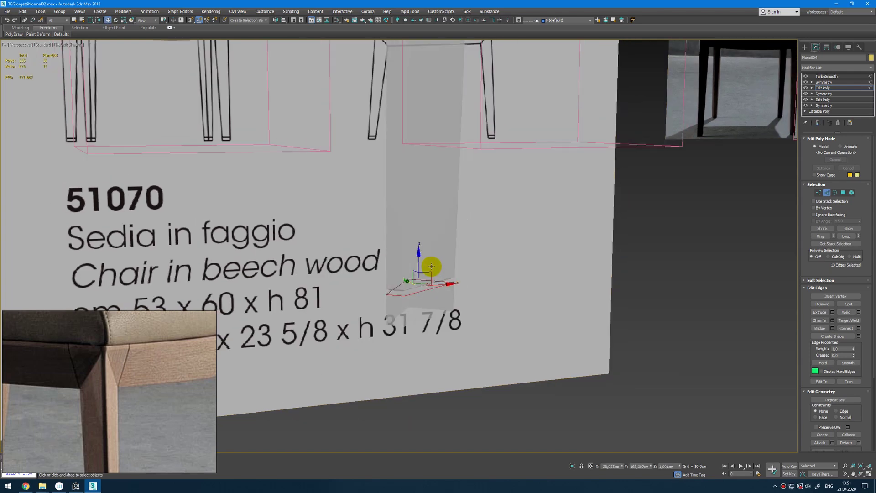
{"action": "key", "text": "F4"}
{"action": "middle_click_drag", "start_coordinate": [433, 247], "coordinate": [435, 241], "text": "alt"}
{"action": "scroll", "coordinate": [434, 256], "scroll_direction": "up", "scroll_amount": 3}
{"action": "key", "text": "4"}
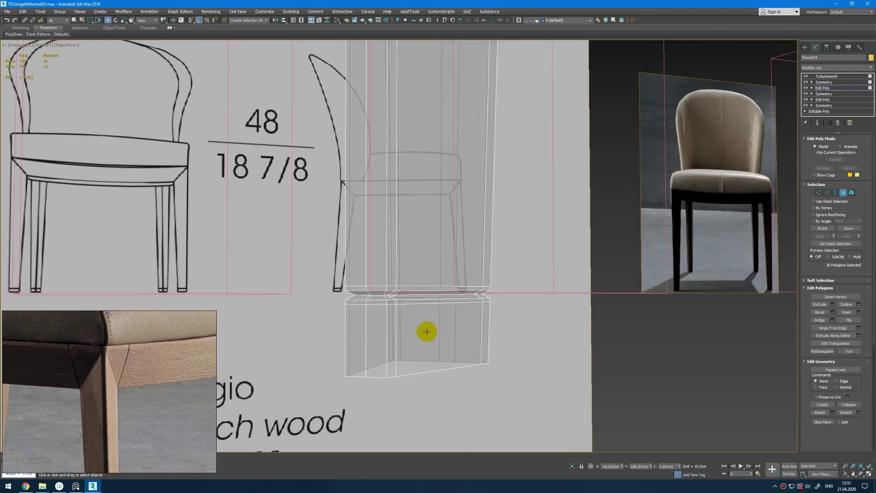
{"action": "left_click", "coordinate": [427, 332]}
{"action": "key", "text": "5"}
{"action": "left_click", "coordinate": [422, 314]}
Connect the leg's long vertical edges with 3 segments and a pinch of about 83
{"action": "middle_click_drag", "start_coordinate": [519, 308], "coordinate": [465, 336], "text": "alt"}
{"action": "scroll", "coordinate": [479, 254], "scroll_direction": "down", "scroll_amount": 3}
{"action": "scroll", "coordinate": [480, 267], "scroll_direction": "down", "scroll_amount": 6}
{"action": "key", "text": "2"}
{"action": "left_click_drag", "start_coordinate": [530, 218], "coordinate": [451, 260]}
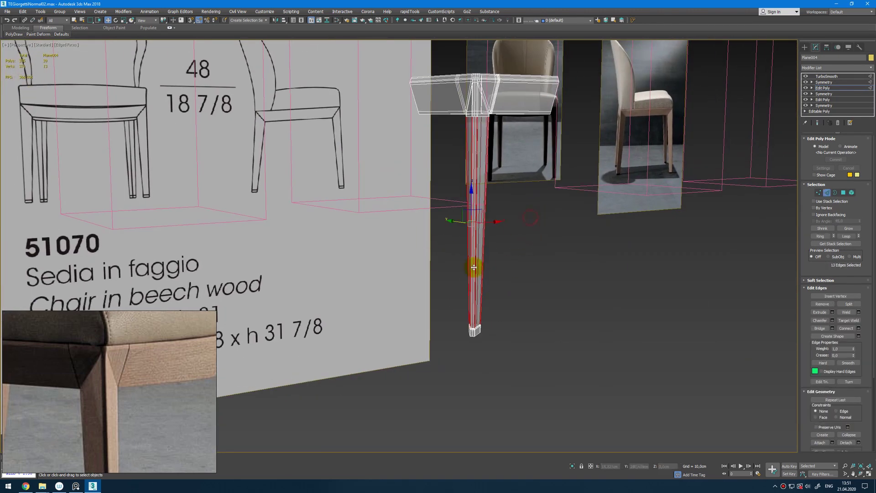
{"action": "middle_click_drag", "start_coordinate": [474, 268], "coordinate": [538, 205], "text": "alt"}
{"action": "right_click", "coordinate": [537, 206]}
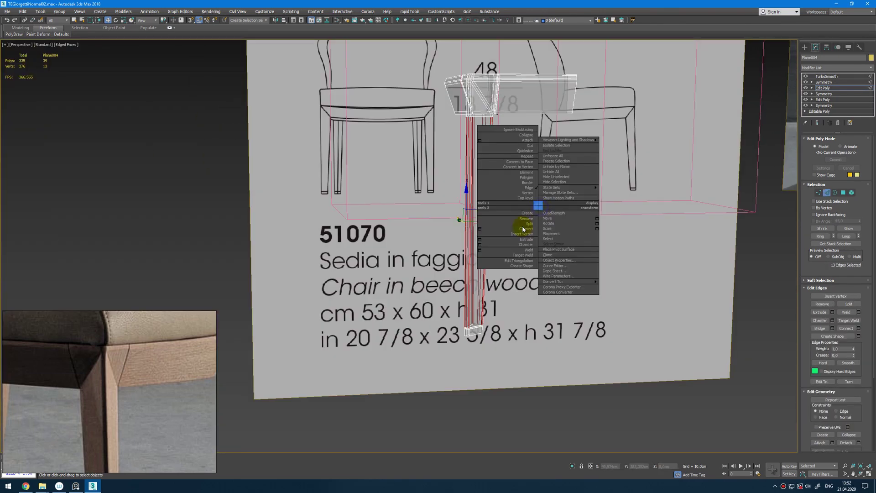
{"action": "left_click", "coordinate": [484, 233]}
{"action": "left_click_drag", "start_coordinate": [404, 259], "coordinate": [429, 156]}
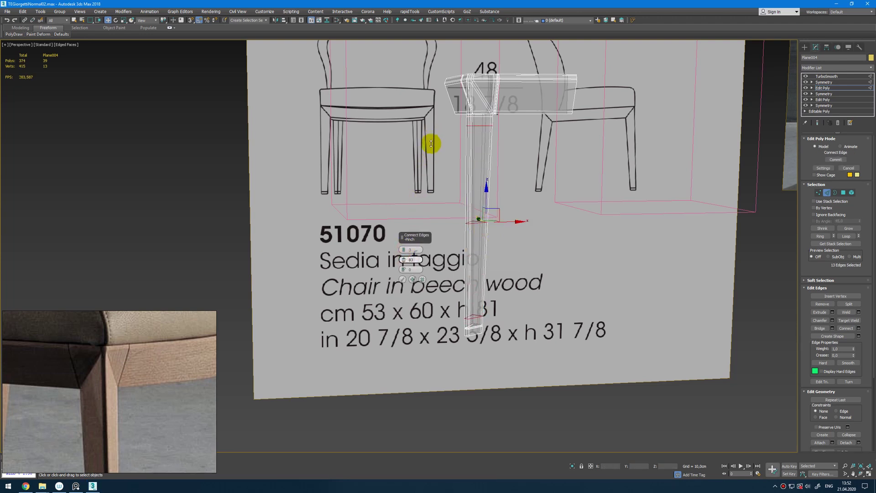
{"action": "left_click", "coordinate": [402, 279]}
{"action": "key", "text": "2"}
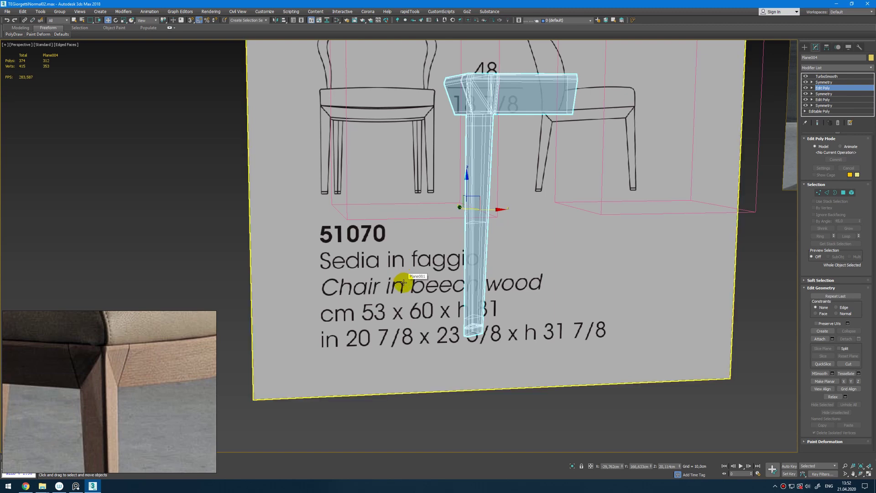
{"action": "key", "text": "F4"}
{"action": "key", "text": "grave"}
{"action": "middle_click_drag", "start_coordinate": [549, 261], "coordinate": [576, 262], "text": "alt"}
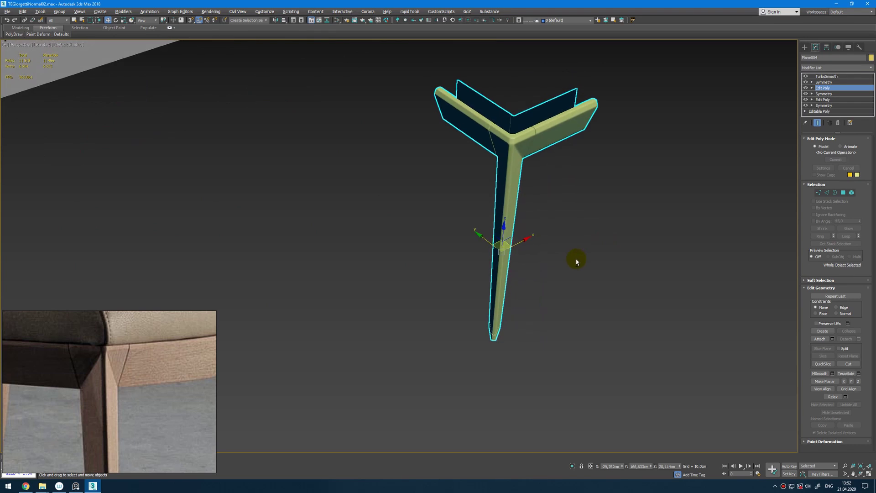
Move the rail's free end vertices along X in the front view to extend the rail past the seat's centre
{"action": "left_click", "coordinate": [840, 82]}
{"action": "middle_click_drag", "start_coordinate": [657, 187], "coordinate": [548, 150], "text": "alt"}
{"action": "key", "text": "1"}
{"action": "key", "text": "grave"}
{"action": "left_click_drag", "start_coordinate": [548, 148], "coordinate": [476, 201]}
{"action": "key", "text": "alt+w"}
{"action": "key", "text": "alt+w"}
{"action": "key", "text": "z"}
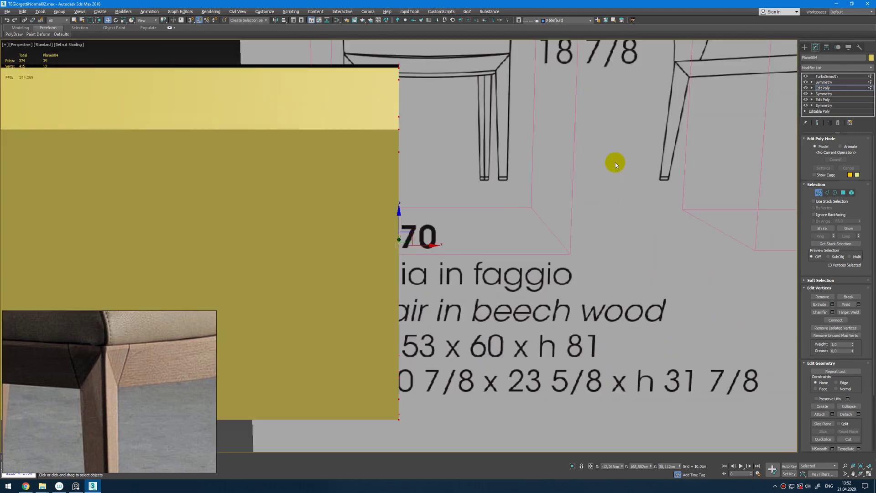
{"action": "scroll", "coordinate": [615, 164], "scroll_direction": "down", "scroll_amount": 8}
{"action": "key", "text": "f"}
{"action": "key", "text": "z"}
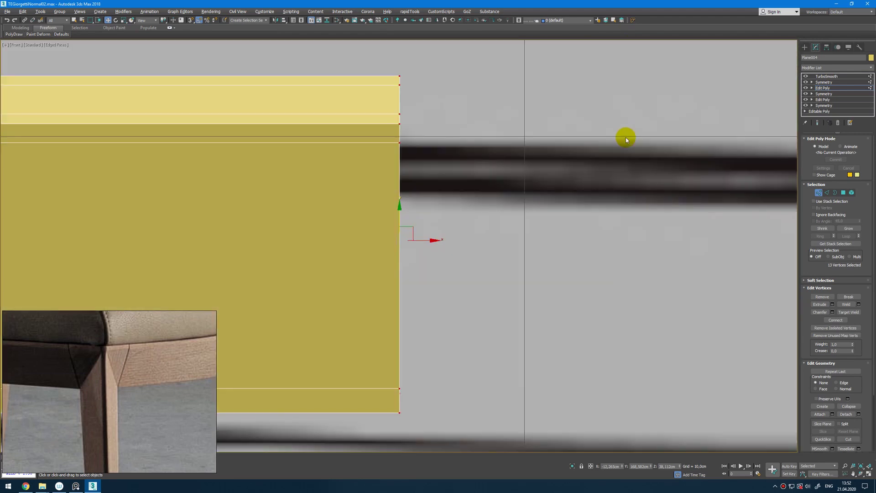
{"action": "scroll", "coordinate": [483, 187], "scroll_direction": "down", "scroll_amount": 10}
{"action": "middle_click_drag", "start_coordinate": [473, 191], "coordinate": [449, 193]}
{"action": "left_click_drag", "start_coordinate": [464, 189], "coordinate": [628, 190]}
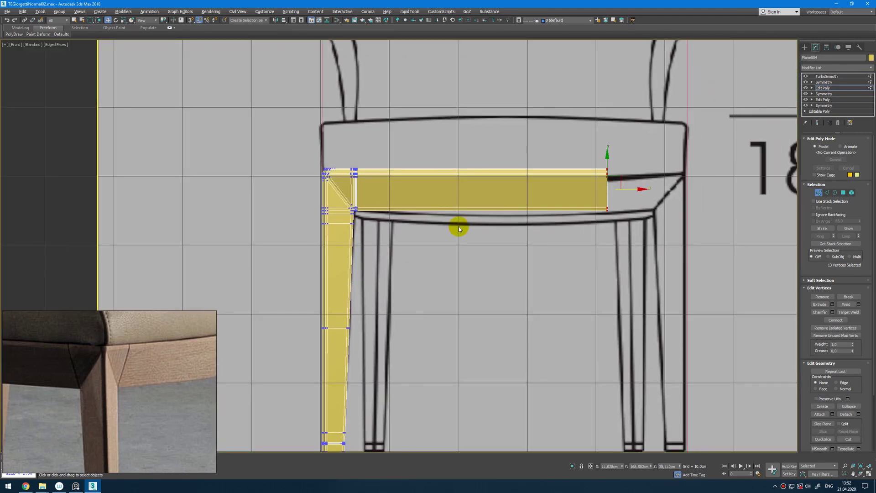
Add an Edit Poly modifier above the top Symmetry modifier, below TurboSmooth
{"action": "key", "text": "alt+w"}
{"action": "key", "text": "alt+w"}
{"action": "middle_click_drag", "start_coordinate": [379, 328], "coordinate": [665, 275], "text": "alt"}
{"action": "scroll", "coordinate": [665, 276], "scroll_direction": "up", "scroll_amount": 2}
{"action": "left_click", "coordinate": [817, 87]}
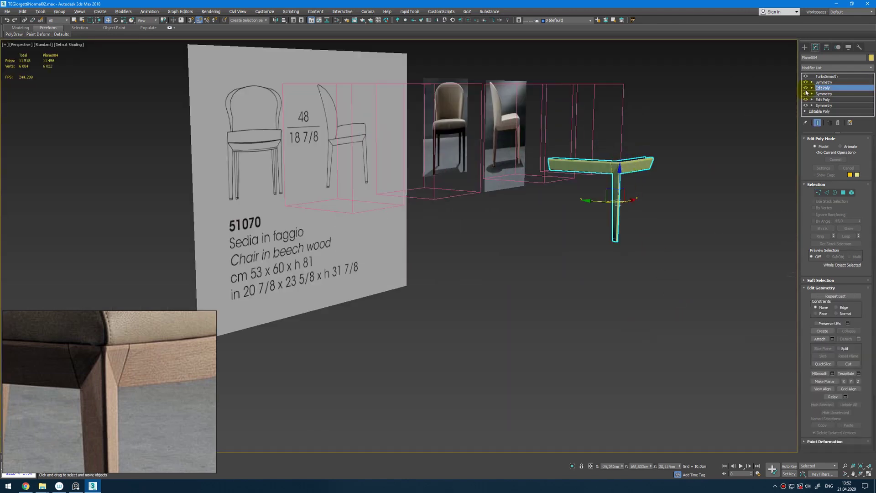
{"action": "left_click", "coordinate": [846, 83]}
{"action": "key", "text": "shift+e"}
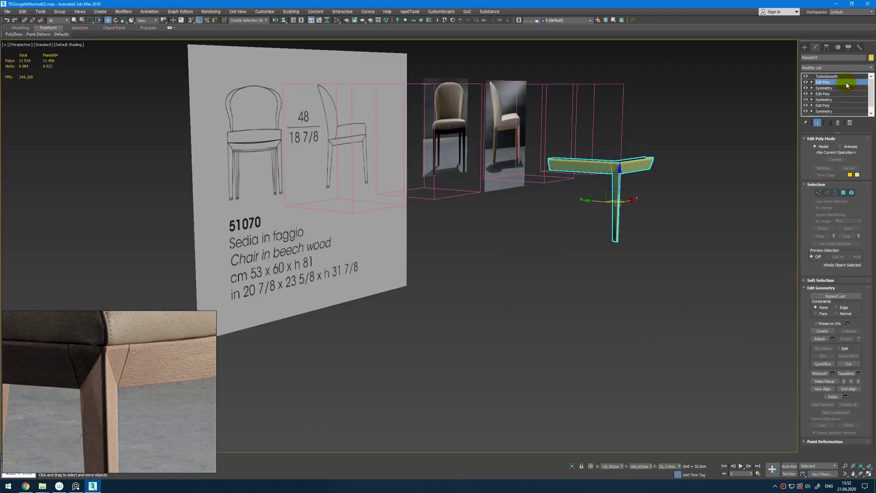
{"action": "middle_click_drag", "start_coordinate": [646, 158], "coordinate": [625, 175]}
{"action": "key", "text": "f"}
{"action": "scroll", "coordinate": [631, 126], "scroll_direction": "down", "scroll_amount": 2}
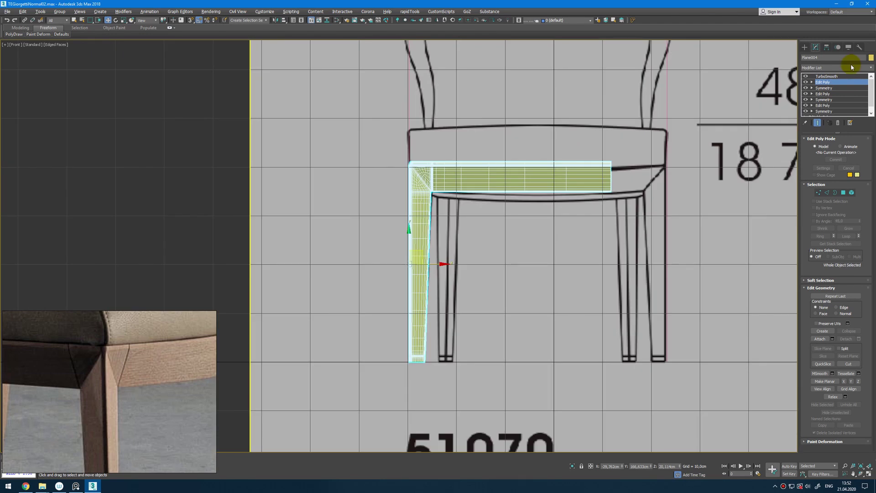
Add a Symmetry modifier below TurboSmooth, mirroring the leg and rail across the seat's centre on X with Flip on
{"action": "left_click", "coordinate": [851, 66]}
{"action": "type", "text": "sym"}
{"action": "key", "text": "Return"}
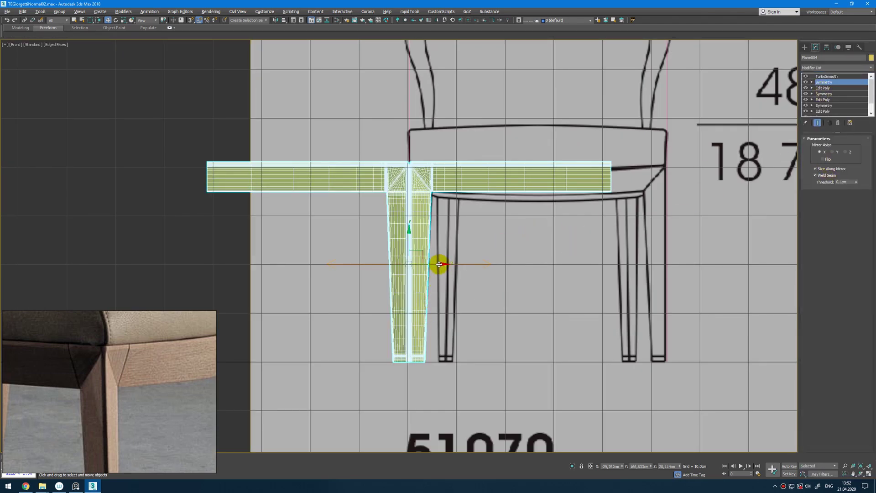
{"action": "left_click_drag", "start_coordinate": [439, 265], "coordinate": [569, 283]}
{"action": "left_click", "coordinate": [823, 159]}
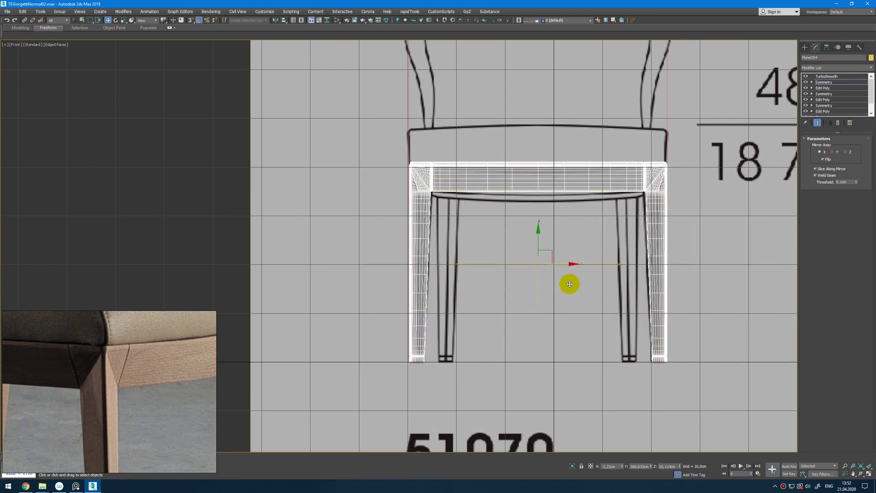
Add a second Symmetry modifier on the Z mirror axis and move its plane along the seat's depth to form the four-legged frame
{"action": "key", "text": "alt+w"}
{"action": "middle_click", "coordinate": [646, 314]}
{"action": "key", "text": "alt+w"}
{"action": "left_click", "coordinate": [844, 83]}
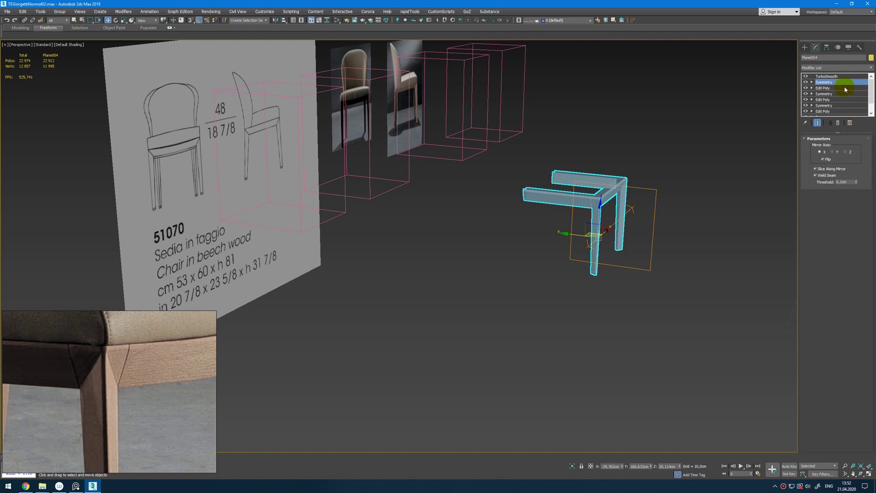
{"action": "left_click", "coordinate": [842, 71]}
{"action": "left_click", "coordinate": [828, 83]}
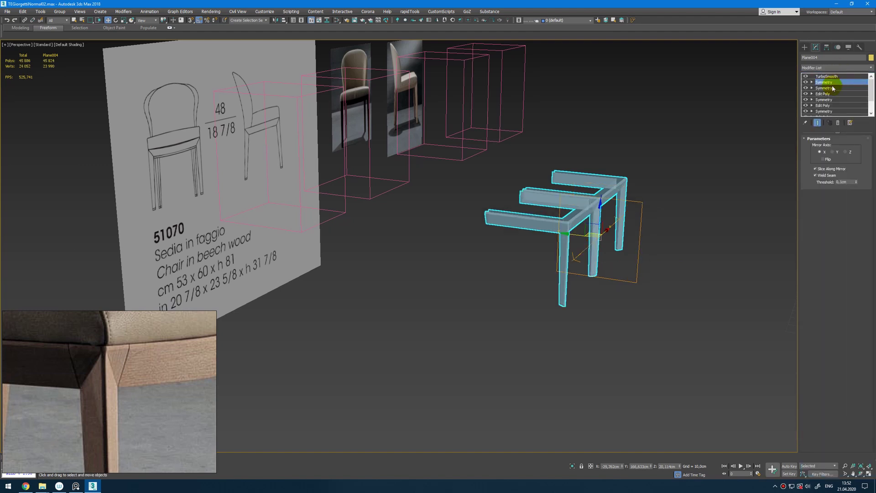
{"action": "left_click", "coordinate": [832, 152]}
{"action": "left_click", "coordinate": [846, 152]}
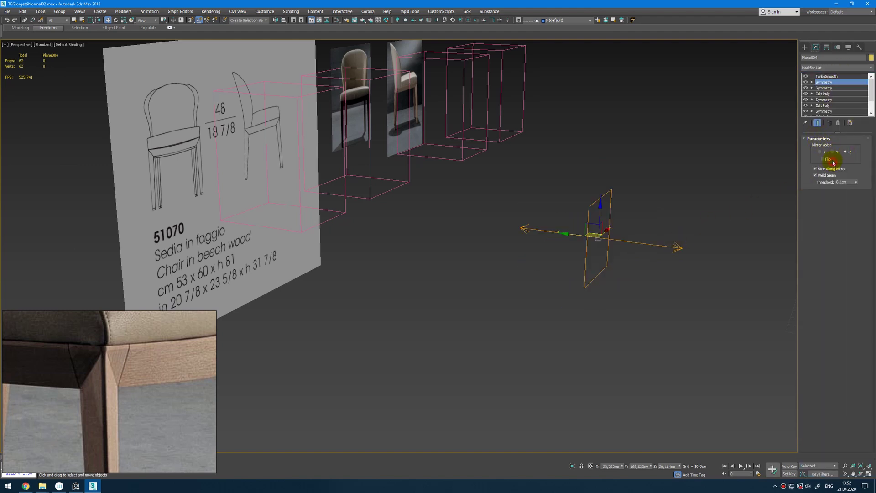
{"action": "left_click", "coordinate": [831, 161]}
{"action": "left_click_drag", "start_coordinate": [583, 237], "coordinate": [541, 239]}
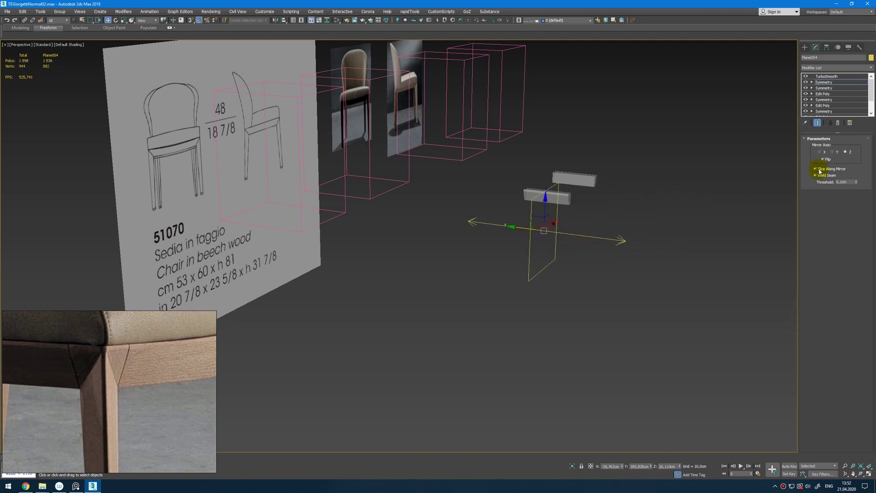
{"action": "left_click", "coordinate": [822, 160]}
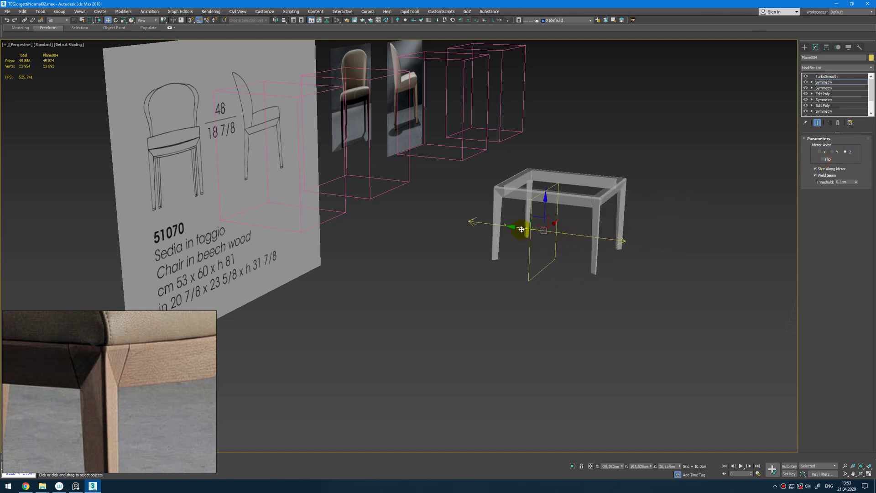
Clone the frame as an instance along X in the front view, over the side-view drawing
{"action": "key", "text": "alt+w"}
{"action": "right_click", "coordinate": [654, 163]}
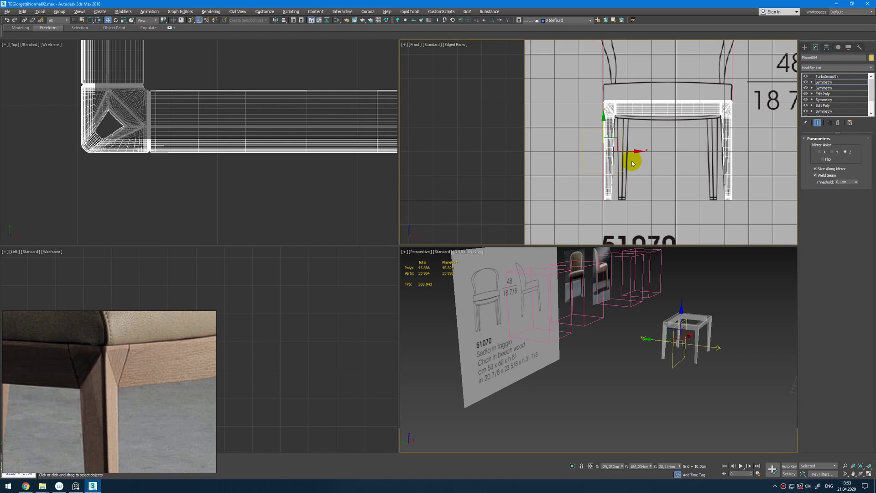
{"action": "key", "text": "1"}
{"action": "middle_click_drag", "start_coordinate": [631, 163], "coordinate": [523, 172]}
{"action": "left_click_drag", "start_coordinate": [521, 159], "coordinate": [749, 158], "text": "shift"}
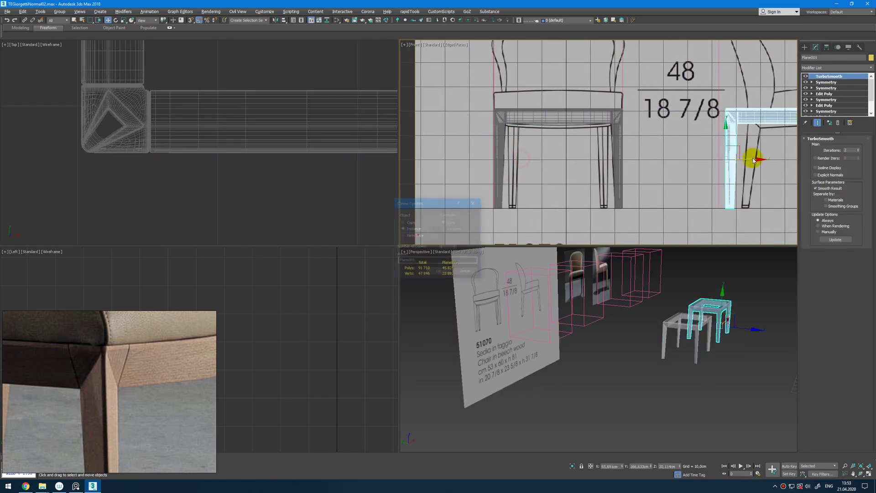
{"action": "left_click", "coordinate": [429, 271]}
{"action": "middle_click_drag", "start_coordinate": [645, 178], "coordinate": [560, 174]}
Rotate the instance 90 degrees, align it with the side-view drawing, and adjust the top Symmetry's mirror plane to match the seat depth
{"action": "key", "text": "e"}
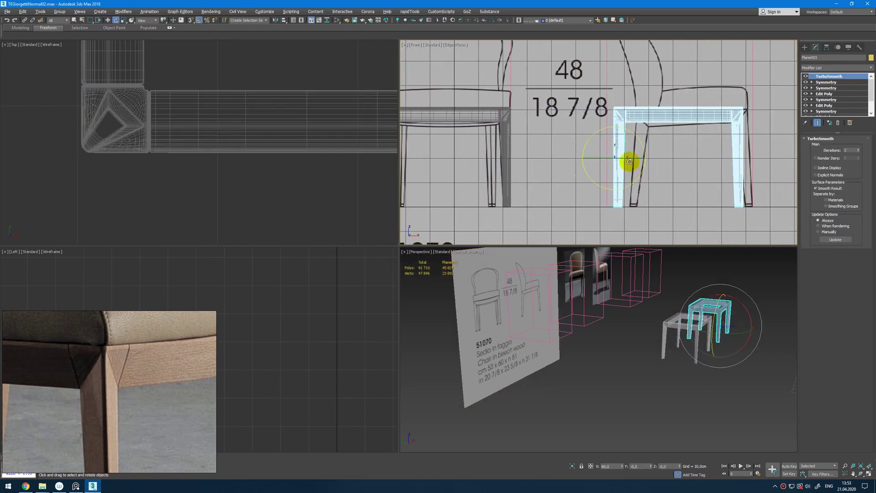
{"action": "left_click_drag", "start_coordinate": [625, 159], "coordinate": [656, 156]}
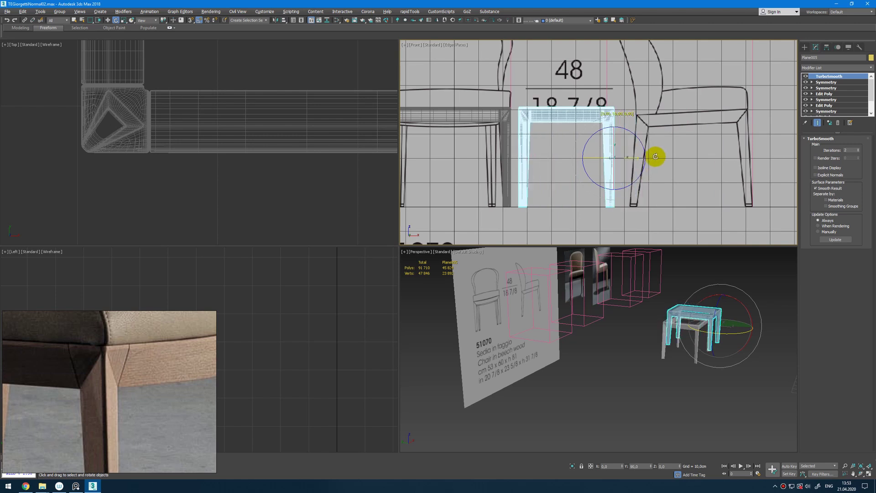
{"action": "key", "text": "w"}
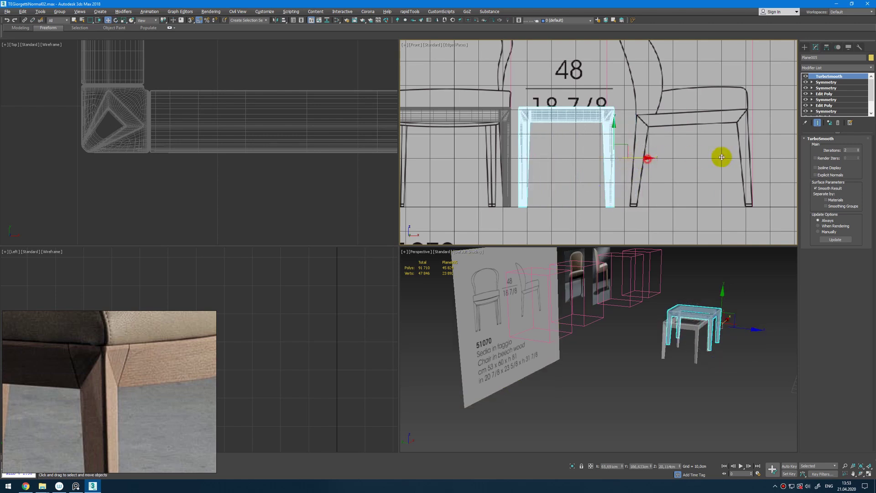
{"action": "mouse_move", "coordinate": [721, 157]}
{"action": "left_mouse_down"}
{"action": "mouse_move", "coordinate": [740, 158]}
{"action": "mouse_move", "coordinate": [717, 169]}
{"action": "left_mouse_up"}
{"action": "left_click", "coordinate": [826, 83]}
{"action": "key", "text": "1"}
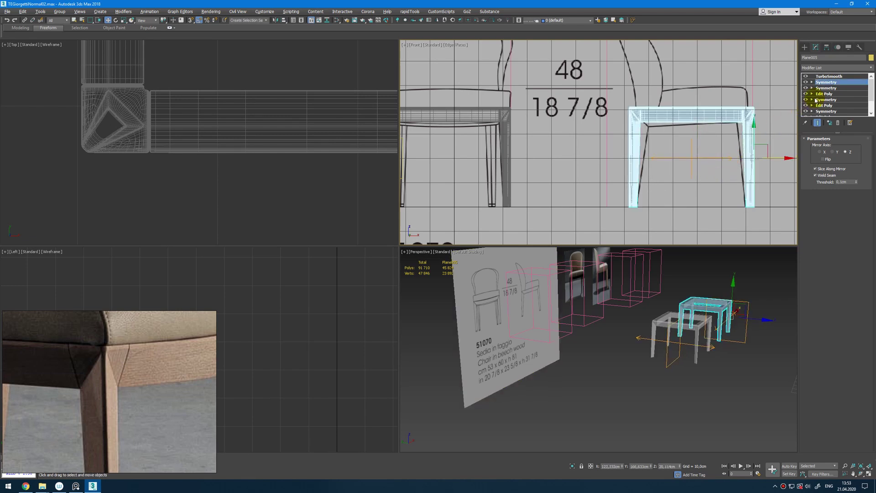
Add an FFD 2x2x2 modifier above the Symmetry modifiers and move its upper front and rear control points to match the side-view drawing
{"action": "left_click", "coordinate": [855, 67]}
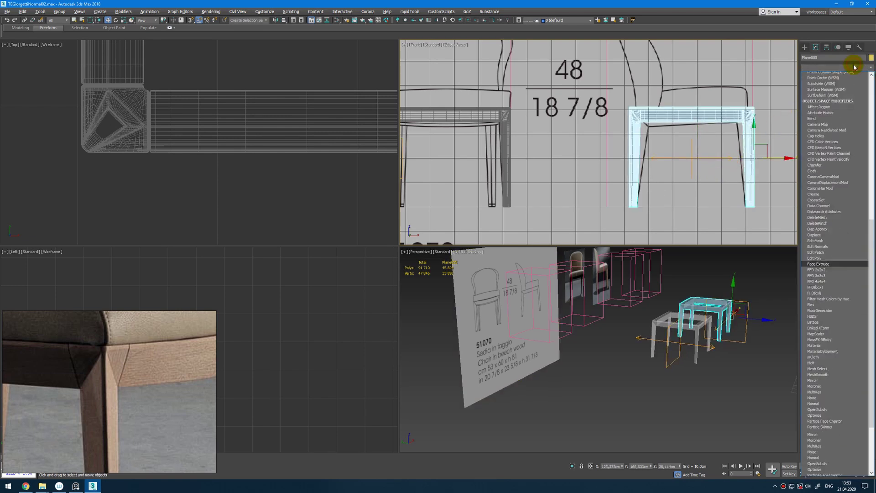
{"action": "left_click", "coordinate": [844, 75]}
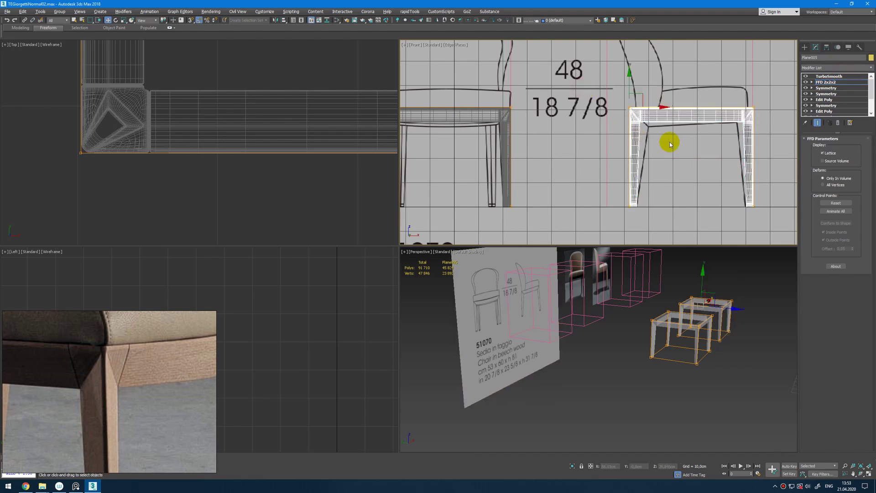
{"action": "scroll", "coordinate": [640, 133], "scroll_direction": "up", "scroll_amount": 3}
{"action": "scroll", "coordinate": [598, 95], "scroll_direction": "down", "scroll_amount": 1}
{"action": "left_click_drag", "start_coordinate": [597, 88], "coordinate": [593, 108]}
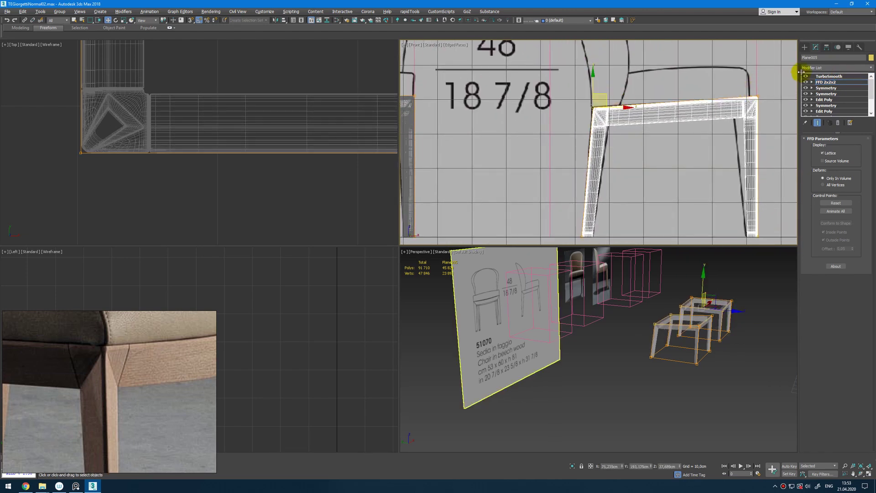
{"action": "mouse_move", "coordinate": [769, 94]}
{"action": "left_mouse_down"}
{"action": "mouse_move", "coordinate": [757, 88]}
{"action": "mouse_move", "coordinate": [761, 108]}
{"action": "left_mouse_up"}
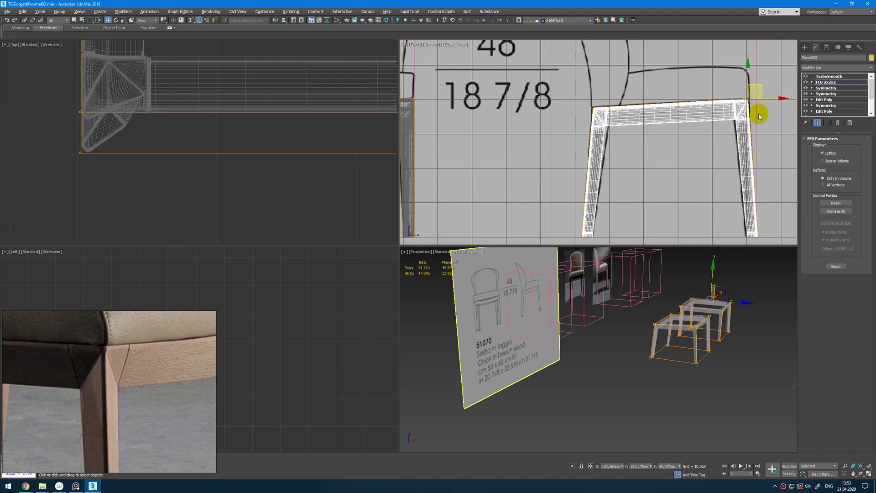
On the original frame, scale the rear FFD control points inward along X to match the rear legs in the front-view drawing
{"action": "scroll", "coordinate": [669, 153], "scroll_direction": "down", "scroll_amount": 2}
{"action": "scroll", "coordinate": [541, 121], "scroll_direction": "down", "scroll_amount": 3}
{"action": "middle_click_drag", "start_coordinate": [670, 307], "coordinate": [672, 350], "text": "alt"}
{"action": "left_click", "coordinate": [698, 351]}
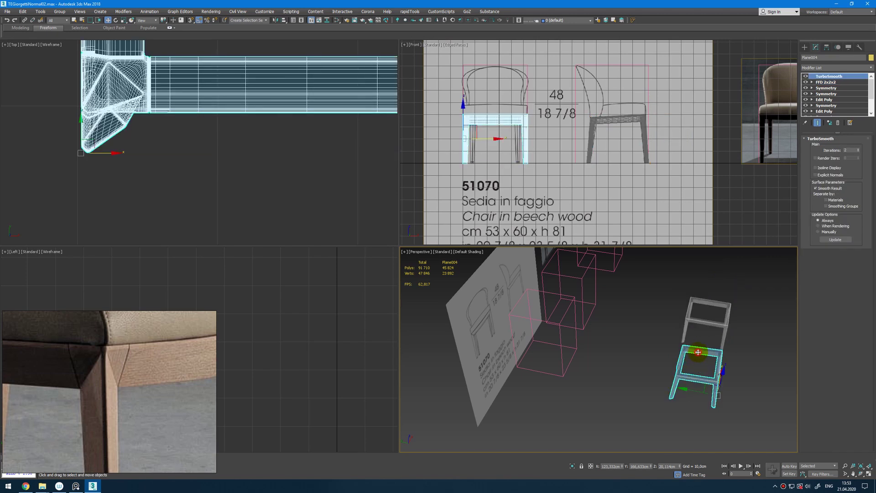
{"action": "left_click", "coordinate": [829, 83]}
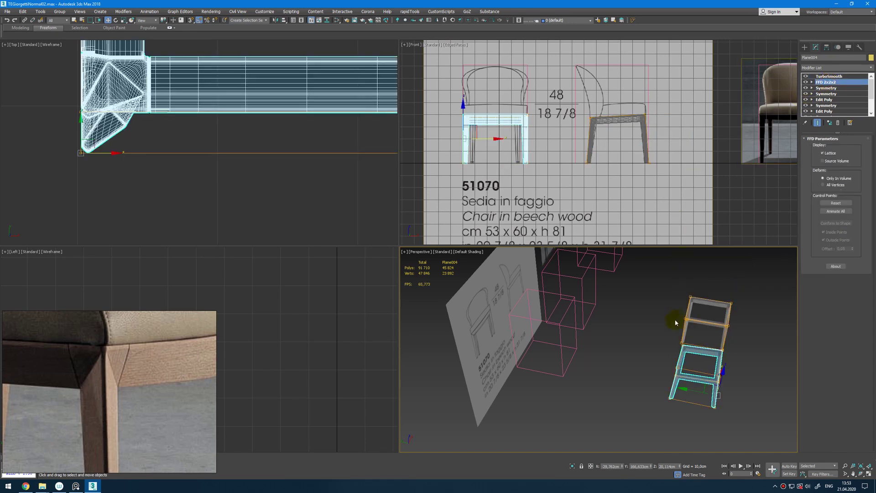
{"action": "key", "text": "1"}
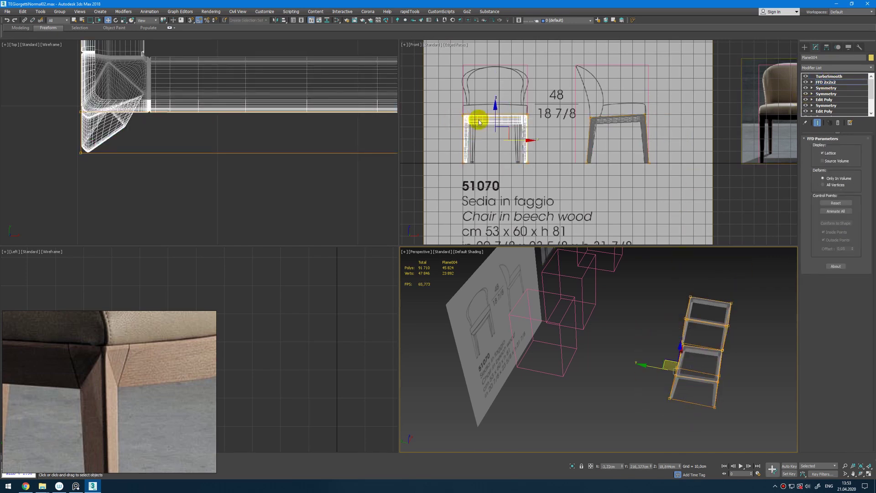
{"action": "middle_click_drag", "start_coordinate": [486, 135], "coordinate": [507, 136]}
{"action": "scroll", "coordinate": [506, 135], "scroll_direction": "up", "scroll_amount": 3}
{"action": "key", "text": "r"}
{"action": "left_click_drag", "start_coordinate": [557, 145], "coordinate": [548, 151]}
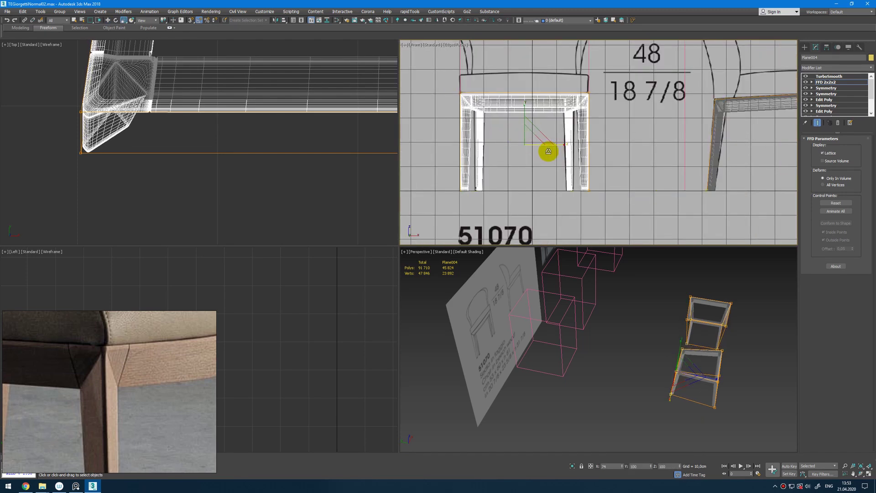
{"action": "key", "text": "1"}
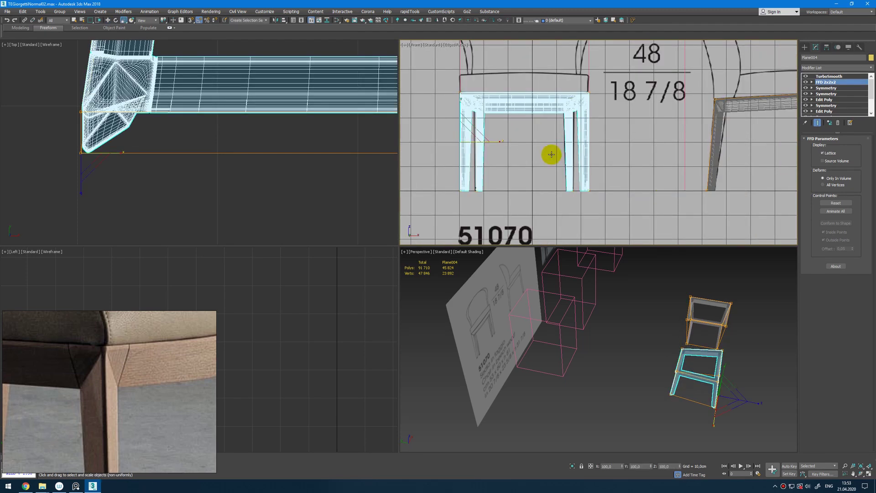
Add an Edit Poly modifier above the FFD 2x2x2 on the original frame, below TurboSmooth
{"action": "middle_click", "coordinate": [617, 314]}
{"action": "key", "text": "alt+w"}
{"action": "middle_click_drag", "start_coordinate": [617, 314], "coordinate": [647, 277], "text": "alt"}
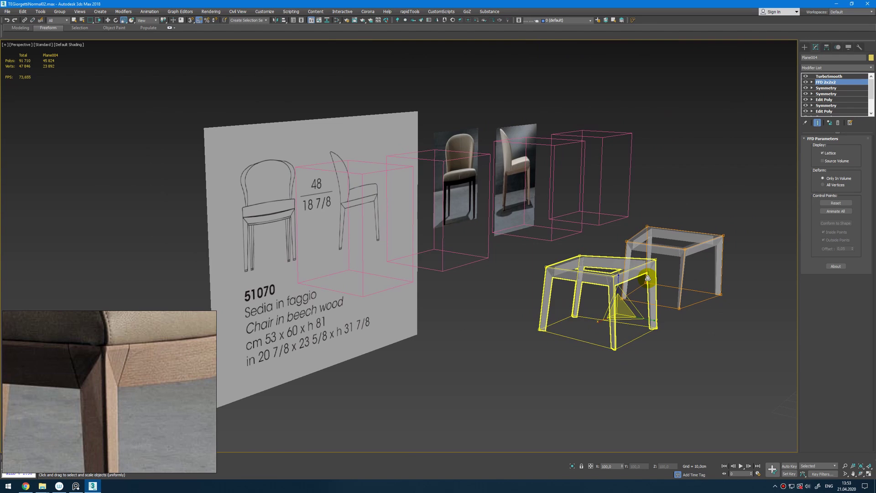
{"action": "left_click", "coordinate": [648, 277]}
{"action": "key", "text": "shift+e"}
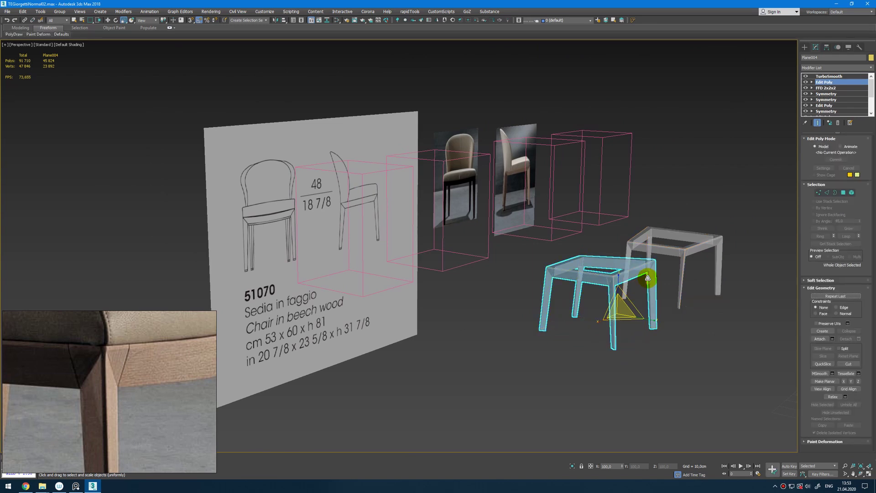
Show edged faces and select the 12-edge loop around the middle of the front rail
{"action": "key", "text": "2"}
{"action": "scroll", "coordinate": [646, 275], "scroll_direction": "up", "scroll_amount": 2}
{"action": "key", "text": "2"}
{"action": "key", "text": "2"}
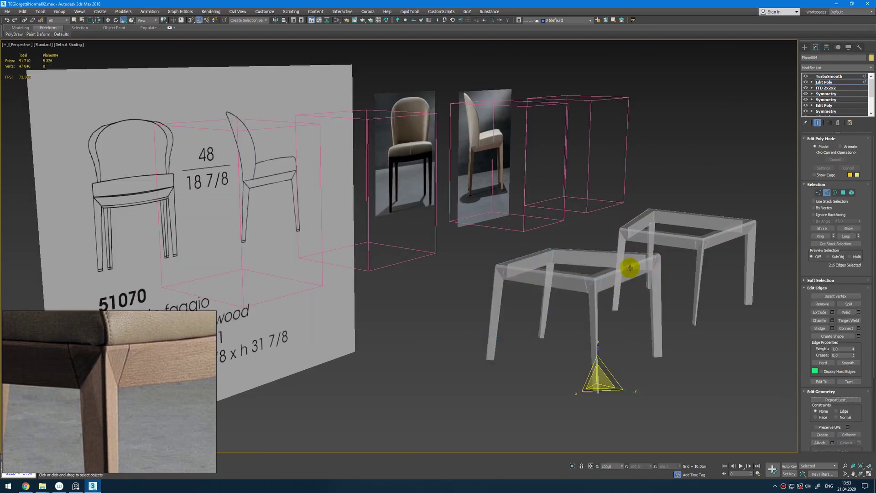
{"action": "scroll", "coordinate": [630, 268], "scroll_direction": "up", "scroll_amount": 2}
{"action": "key", "text": "F4"}
{"action": "left_click", "coordinate": [625, 273]}
{"action": "scroll", "coordinate": [625, 273], "scroll_direction": "up", "scroll_amount": 3}
{"action": "key", "text": "ctrl+e"}
{"action": "middle_click_drag", "start_coordinate": [626, 271], "coordinate": [636, 303], "text": "alt"}
{"action": "middle_click_drag", "start_coordinate": [365, 163], "coordinate": [373, 201], "text": "alt"}
{"action": "key", "text": "ctrl+e"}
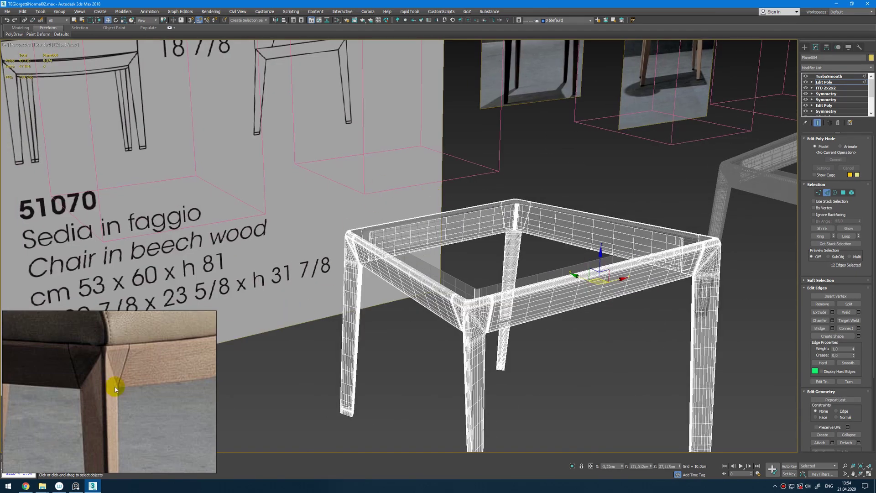
Compare the front rail's curve with the reference photo and move the selected edge loop down slightly in the front view
{"action": "scroll", "coordinate": [114, 389], "scroll_direction": "down", "scroll_amount": 2}
{"action": "middle_click_drag", "start_coordinate": [137, 378], "coordinate": [86, 365]}
{"action": "middle_click_drag", "start_coordinate": [562, 322], "coordinate": [546, 317], "text": "alt"}
{"action": "key", "text": "alt+w"}
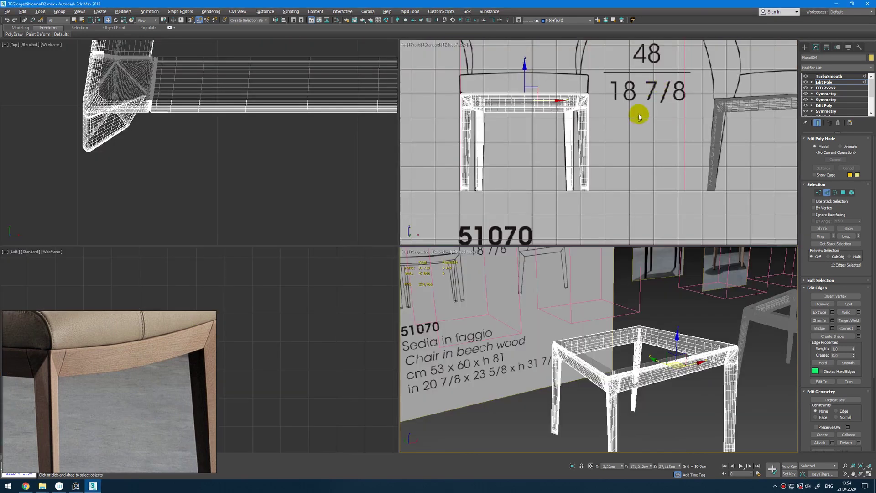
{"action": "scroll", "coordinate": [502, 78], "scroll_direction": "up", "scroll_amount": 4}
{"action": "key", "text": "alt+w"}
{"action": "middle_click_drag", "start_coordinate": [334, 151], "coordinate": [373, 152]}
{"action": "left_click_drag", "start_coordinate": [346, 149], "coordinate": [347, 152]}
Move the front rail's middle edge loop forward in the top view to bow the rail outward
{"action": "key", "text": "t"}
{"action": "middle_click_drag", "start_coordinate": [293, 118], "coordinate": [265, 193]}
{"action": "scroll", "coordinate": [264, 193], "scroll_direction": "down", "scroll_amount": 4}
{"action": "left_click_drag", "start_coordinate": [483, 164], "coordinate": [484, 172]}
{"action": "scroll", "coordinate": [413, 209], "scroll_direction": "down", "scroll_amount": 3}
{"action": "middle_click_drag", "start_coordinate": [412, 209], "coordinate": [456, 298]}
{"action": "key", "text": "alt+w"}
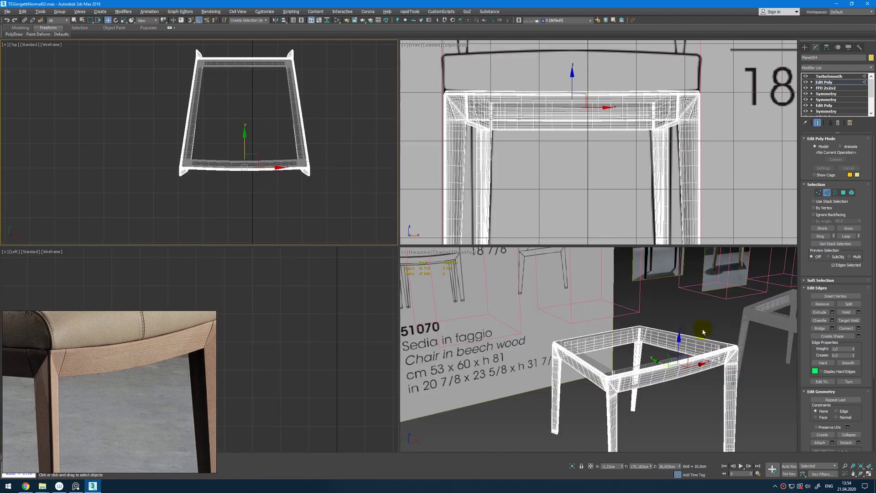
Select the middle edge loop of one side rail and move it slightly outward along X in the top view
{"action": "middle_click", "coordinate": [704, 332]}
{"action": "key", "text": "alt+w"}
{"action": "middle_click_drag", "start_coordinate": [698, 331], "coordinate": [370, 324], "text": "alt"}
{"action": "key", "text": "shift+e"}
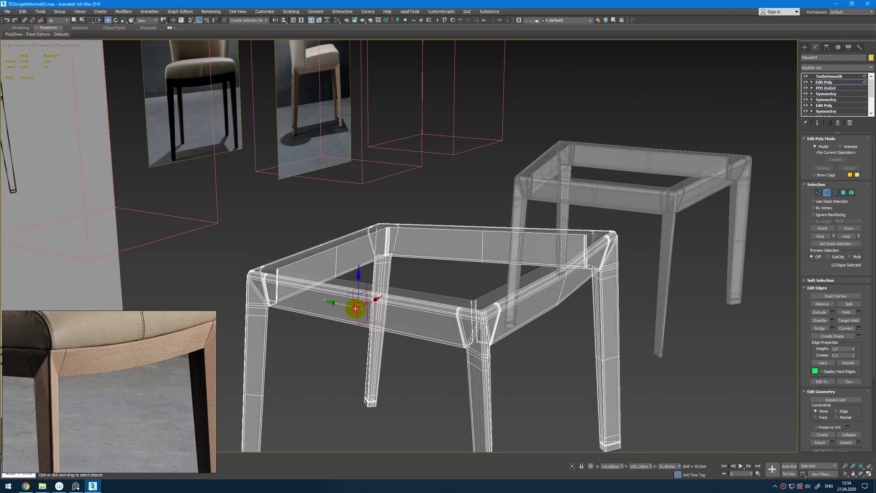
{"action": "key", "text": "alt+w"}
{"action": "middle_click", "coordinate": [199, 101]}
{"action": "key", "text": "alt+w"}
{"action": "scroll", "coordinate": [322, 157], "scroll_direction": "up", "scroll_amount": 5}
{"action": "left_click_drag", "start_coordinate": [521, 249], "coordinate": [518, 250]}
{"action": "key", "text": "alt+w"}
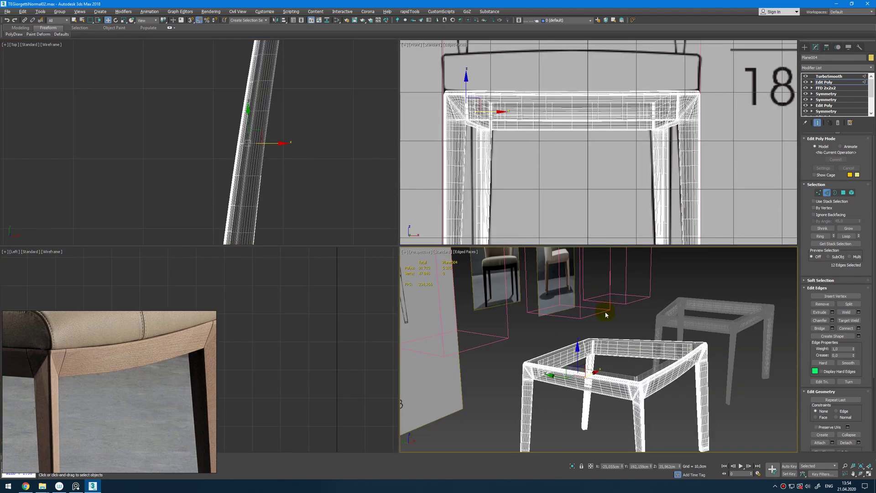
Delete the polygons of the frame half opposite the bowed side rail in the Edit Poly modifier
{"action": "scroll", "coordinate": [575, 316], "scroll_direction": "up", "scroll_amount": 4}
{"action": "left_click", "coordinate": [844, 81]}
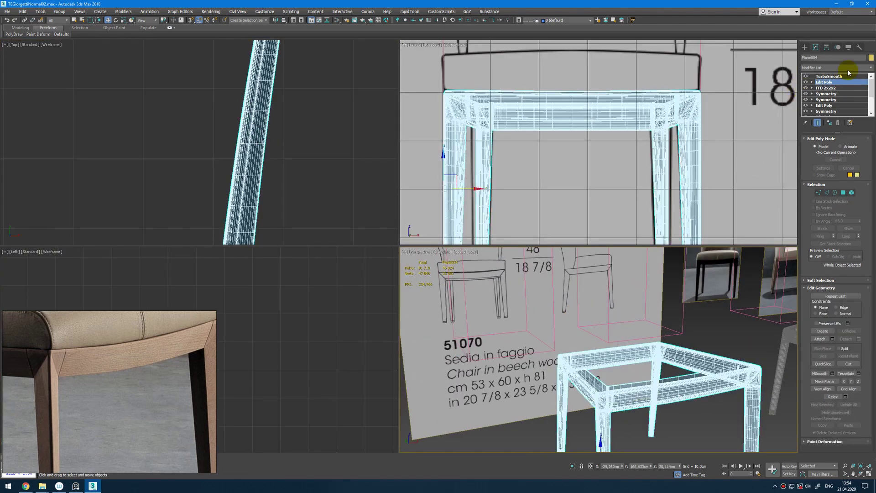
{"action": "scroll", "coordinate": [578, 117], "scroll_direction": "down", "scroll_amount": 6}
{"action": "key", "text": "4"}
{"action": "key", "text": "shift+e"}
{"action": "left_click_drag", "start_coordinate": [653, 86], "coordinate": [587, 206]}
{"action": "key", "text": "Delete"}
{"action": "key", "text": "4"}
{"action": "left_click", "coordinate": [863, 68]}
{"action": "type", "text": "sy"}
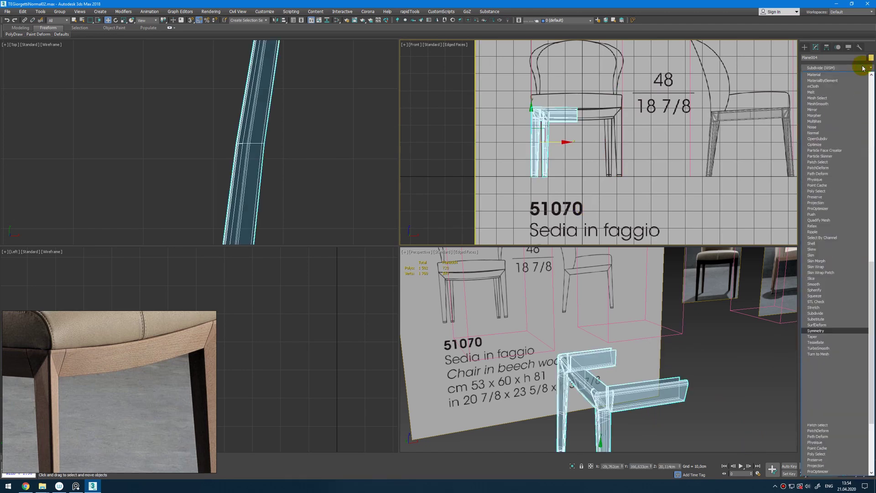
{"action": "key", "text": "Return"}
{"action": "left_click", "coordinate": [837, 122]}
Mirror the half frame across X with a flipped Symmetry modifier placed between Edit Poly and TurboSmooth
{"action": "key", "text": "1"}
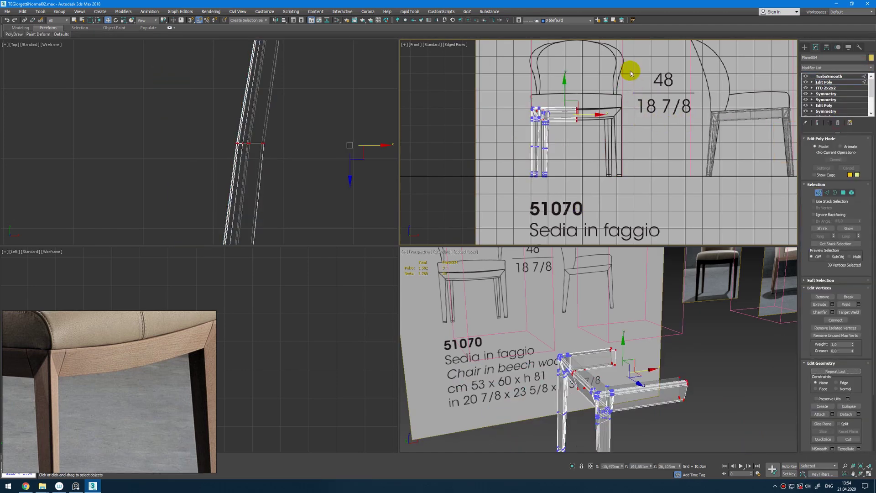
{"action": "left_click", "coordinate": [863, 67]}
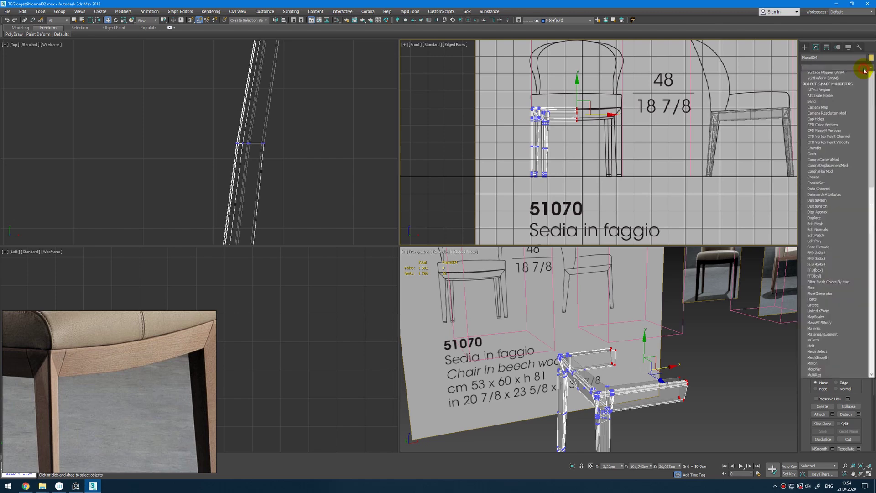
{"action": "left_click", "coordinate": [835, 402]}
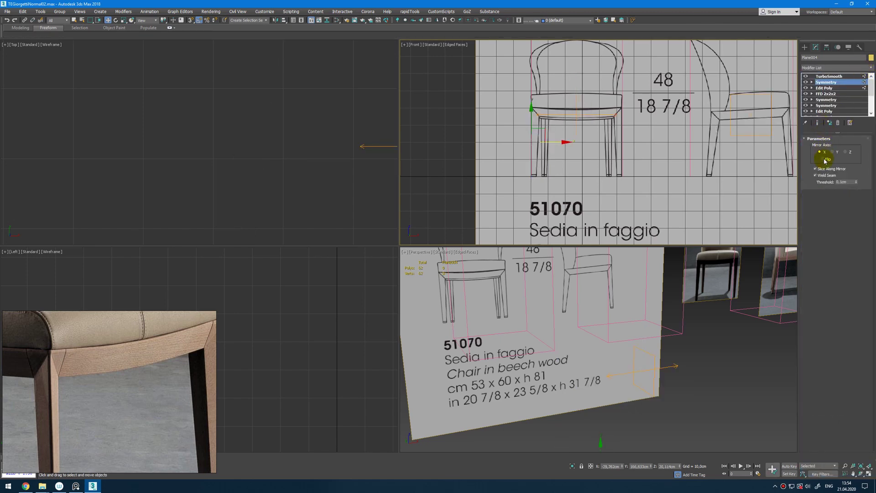
{"action": "left_click", "coordinate": [824, 160]}
{"action": "left_click", "coordinate": [843, 87]}
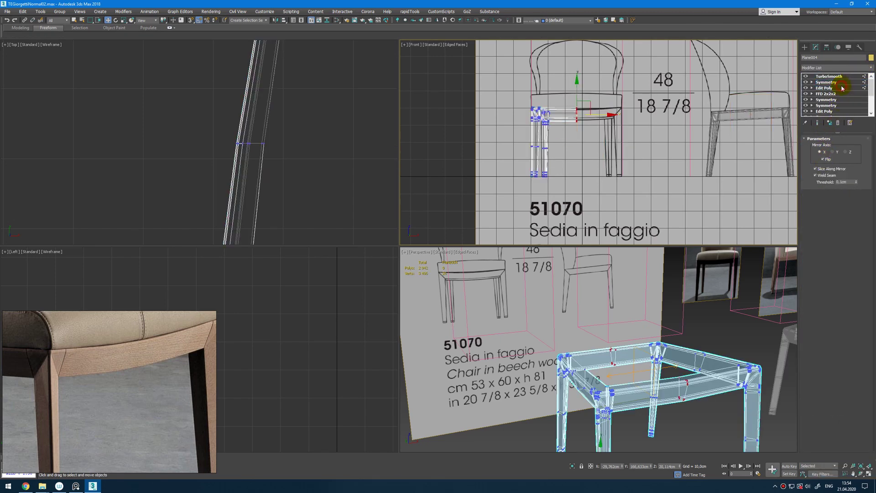
{"action": "left_click", "coordinate": [832, 80]}
{"action": "left_click", "coordinate": [829, 76]}
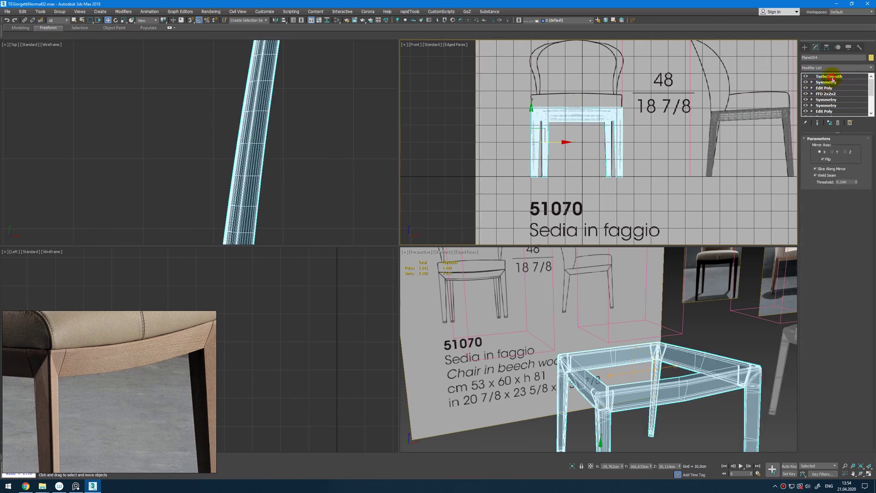
Examine the smoothed chair frame from several angles in the shaded perspective view, without edges or see-through display
{"action": "key", "text": "alt+w"}
{"action": "key", "text": "F4"}
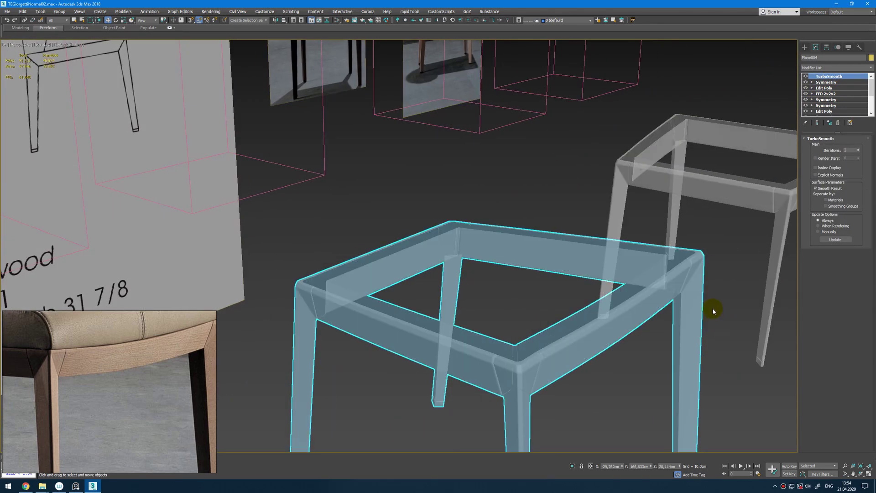
{"action": "key", "text": "alt+x"}
{"action": "scroll", "coordinate": [713, 309], "scroll_direction": "down", "scroll_amount": 3}
{"action": "middle_click_drag", "start_coordinate": [713, 309], "coordinate": [605, 319], "text": "alt"}
{"action": "scroll", "coordinate": [595, 226], "scroll_direction": "up", "scroll_amount": 5}
{"action": "scroll", "coordinate": [605, 319], "scroll_direction": "down", "scroll_amount": 3}
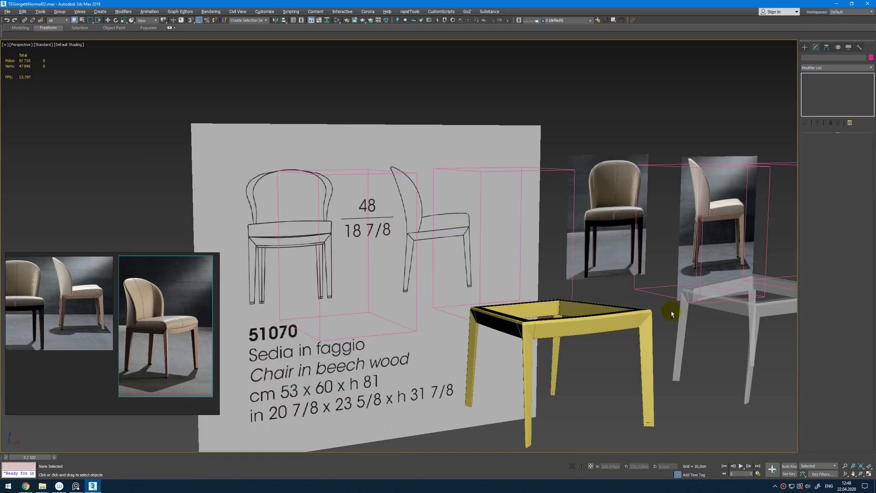
{"action": "middle_click_drag", "start_coordinate": [669, 307], "coordinate": [623, 309], "text": "alt"}
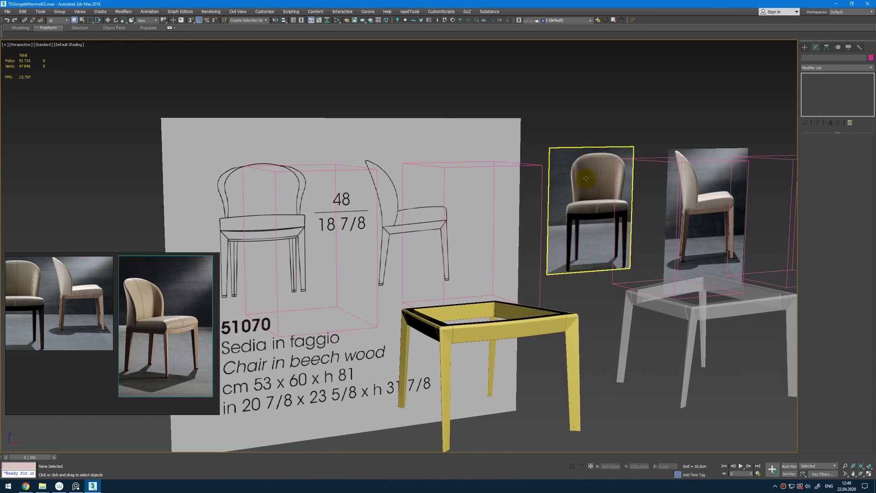
Draw a plane over the front-view chair drawing, about 52.9 cm wide and 81 cm high, with two width segments
{"action": "key", "text": "alt+w"}
{"action": "middle_click_drag", "start_coordinate": [611, 146], "coordinate": [612, 177]}
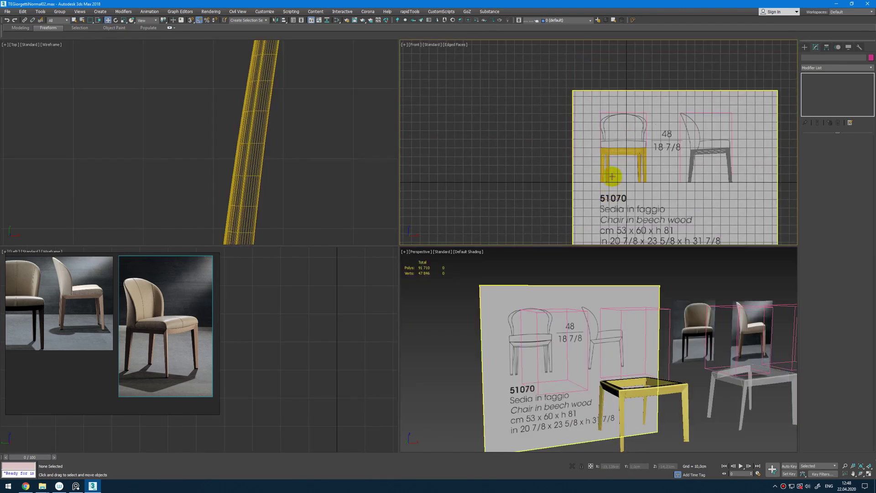
{"action": "key", "text": "w"}
{"action": "key", "text": "alt+w"}
{"action": "scroll", "coordinate": [569, 160], "scroll_direction": "up", "scroll_amount": 4}
{"action": "middle_click_drag", "start_coordinate": [451, 194], "coordinate": [520, 137]}
{"action": "scroll", "coordinate": [520, 136], "scroll_direction": "down", "scroll_amount": 4}
{"action": "right_click", "coordinate": [297, 156]}
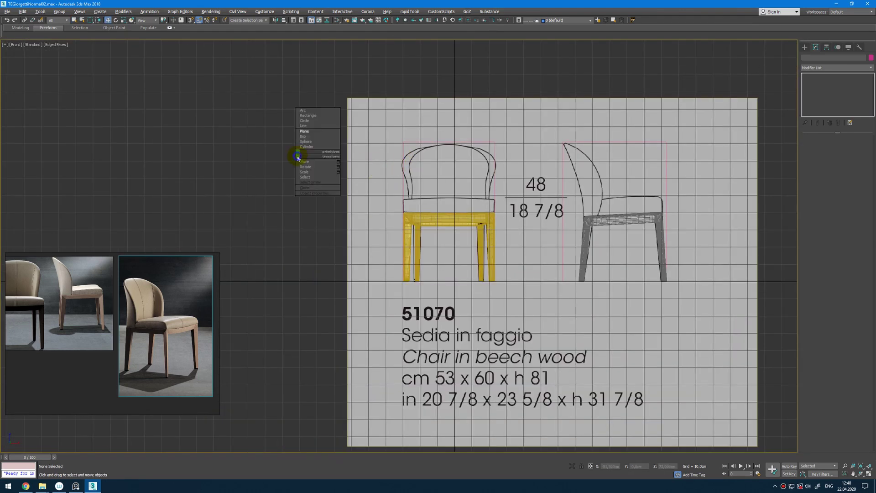
{"action": "left_click", "coordinate": [304, 130]}
{"action": "scroll", "coordinate": [420, 147], "scroll_direction": "up", "scroll_amount": 4}
{"action": "key", "text": "s"}
{"action": "left_click_drag", "start_coordinate": [386, 134], "coordinate": [572, 418]}
{"action": "left_click", "coordinate": [815, 47]}
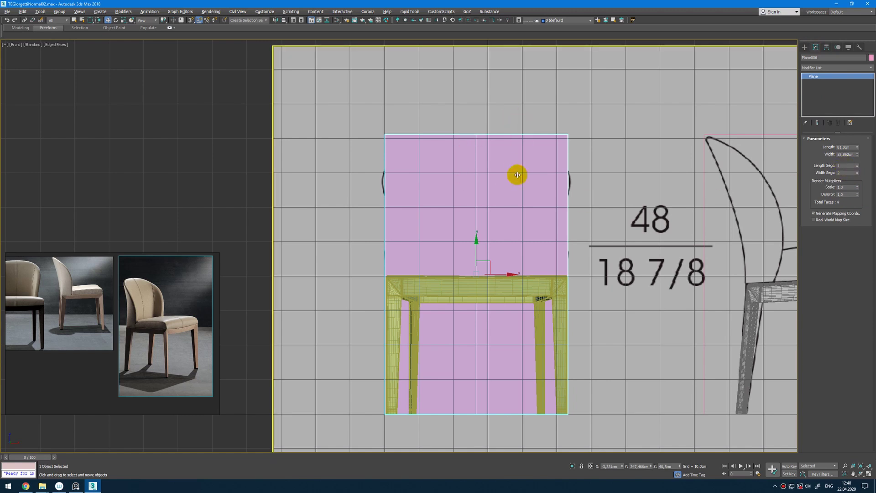
Convert the plane to an Editable Poly and delete the polygon on its right half
{"action": "middle_click_drag", "start_coordinate": [483, 216], "coordinate": [507, 203]}
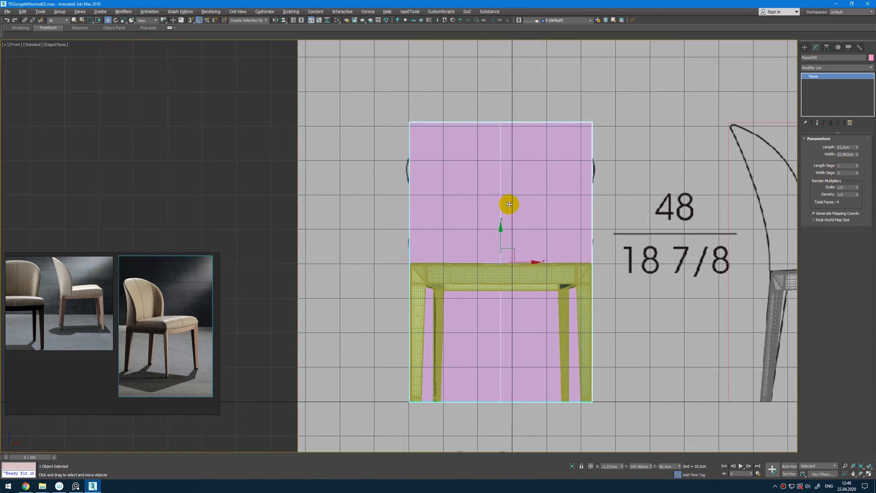
{"action": "scroll", "coordinate": [493, 238], "scroll_direction": "up", "scroll_amount": 6}
{"action": "key", "text": "s"}
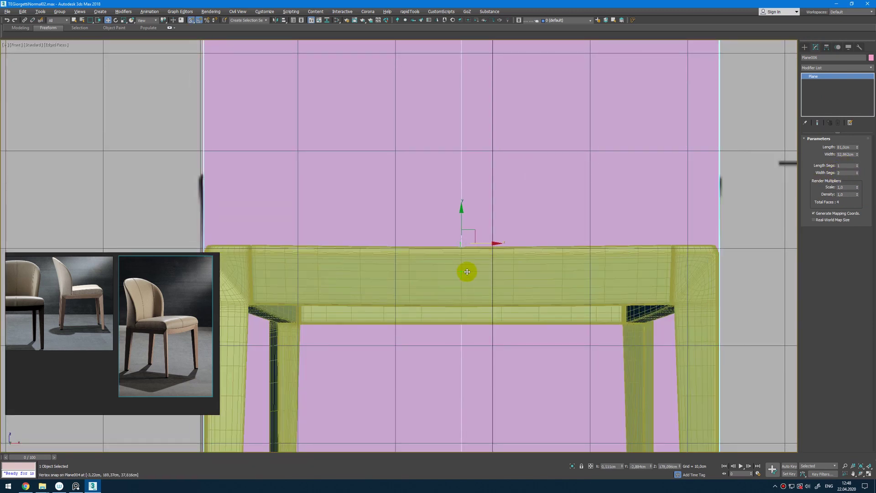
{"action": "scroll", "coordinate": [479, 271], "scroll_direction": "down", "scroll_amount": 8}
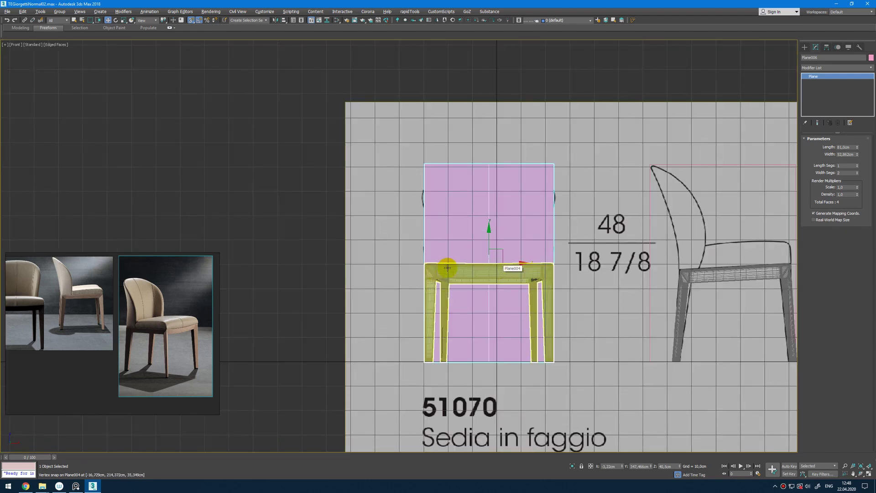
{"action": "key", "text": "4"}
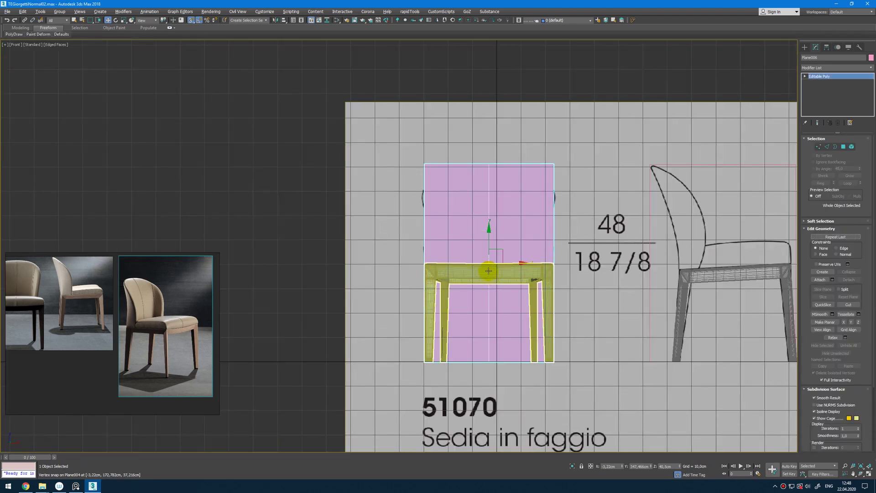
{"action": "left_click", "coordinate": [514, 187]}
{"action": "key", "text": "Delete"}
Raise the half plane's two bottom vertices to the top of the seat frame using snapping
{"action": "key", "text": "1"}
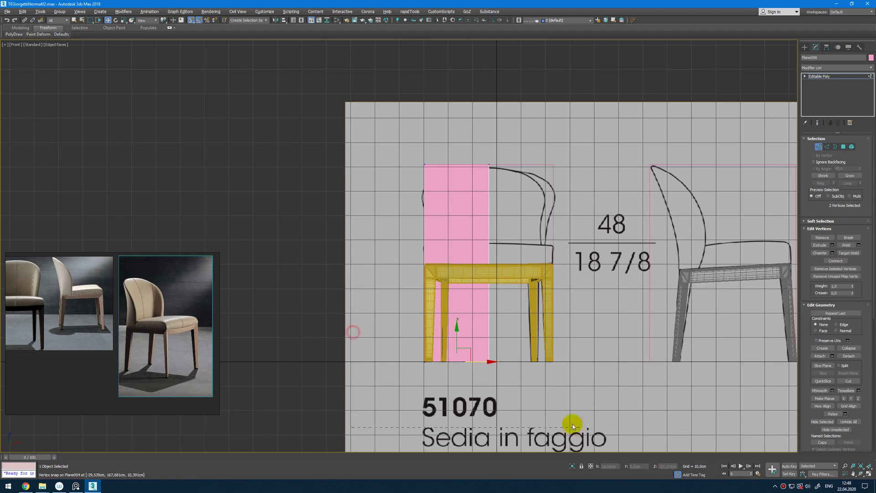
{"action": "scroll", "coordinate": [460, 339], "scroll_direction": "up", "scroll_amount": 2}
{"action": "left_click_drag", "start_coordinate": [456, 338], "coordinate": [457, 234]}
{"action": "key", "text": "s"}
Move the half plane away from the drawing onto the chair frame and line it up with the rear rail in the top view
{"action": "key", "text": "alt+w"}
{"action": "middle_click", "coordinate": [620, 376]}
{"action": "key", "text": "alt+w"}
{"action": "key", "text": "z"}
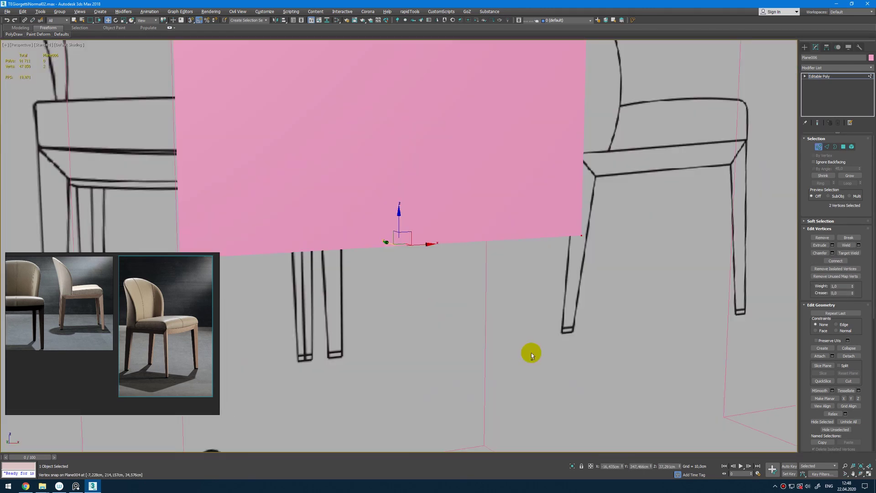
{"action": "scroll", "coordinate": [538, 352], "scroll_direction": "down", "scroll_amount": 10}
{"action": "key", "text": "1"}
{"action": "scroll", "coordinate": [538, 330], "scroll_direction": "up", "scroll_amount": 4}
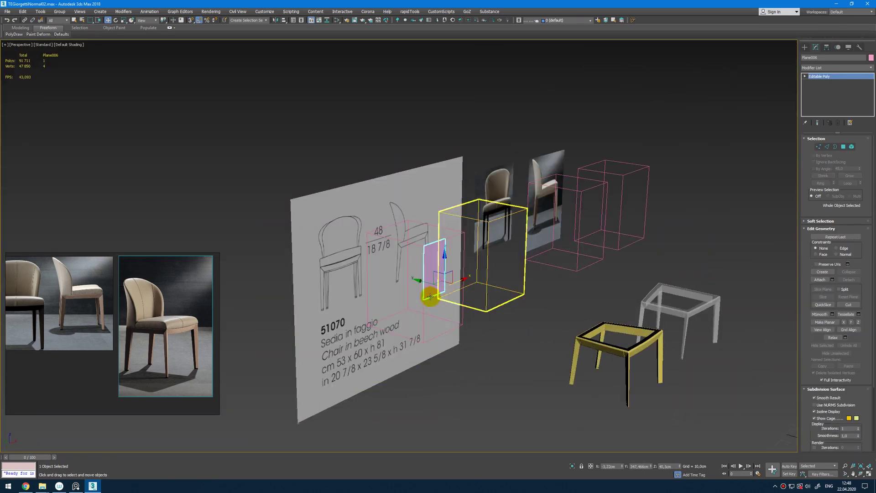
{"action": "left_click_drag", "start_coordinate": [421, 279], "coordinate": [580, 353]}
{"action": "key", "text": "t"}
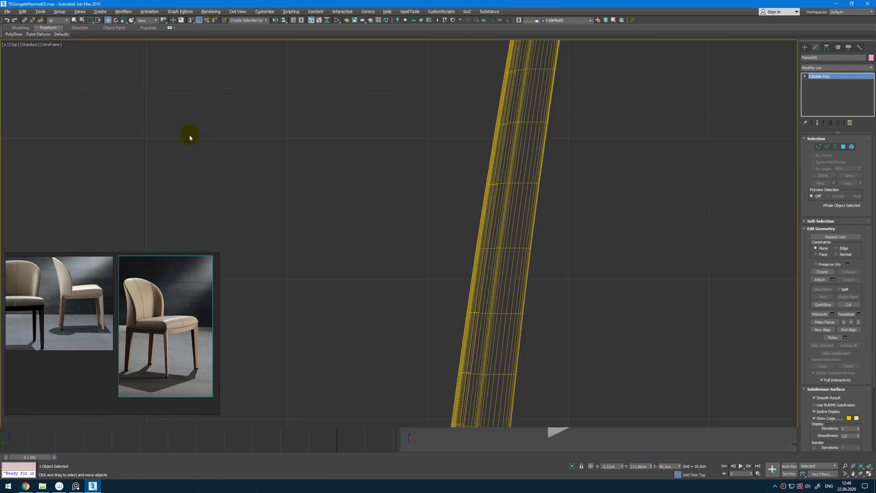
{"action": "scroll", "coordinate": [483, 266], "scroll_direction": "down", "scroll_amount": 5}
{"action": "scroll", "coordinate": [512, 258], "scroll_direction": "up", "scroll_amount": 3}
{"action": "left_click_drag", "start_coordinate": [608, 254], "coordinate": [608, 212]}
Move the half plane's outer vertices inward along X to the end of the rear rail in the top view
{"action": "key", "text": "1"}
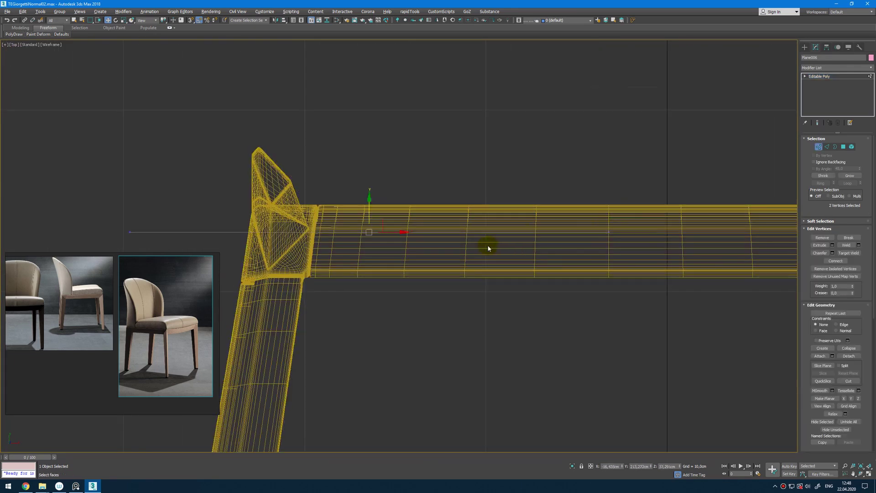
{"action": "scroll", "coordinate": [488, 245], "scroll_direction": "down", "scroll_amount": 3}
{"action": "left_click_drag", "start_coordinate": [297, 195], "coordinate": [457, 250]}
{"action": "scroll", "coordinate": [377, 226], "scroll_direction": "up", "scroll_amount": 1}
{"action": "scroll", "coordinate": [378, 227], "scroll_direction": "up", "scroll_amount": 1}
Flip the normal of the back panel's polygon so that it faces the front of the chair
{"action": "key", "text": "alt+w"}
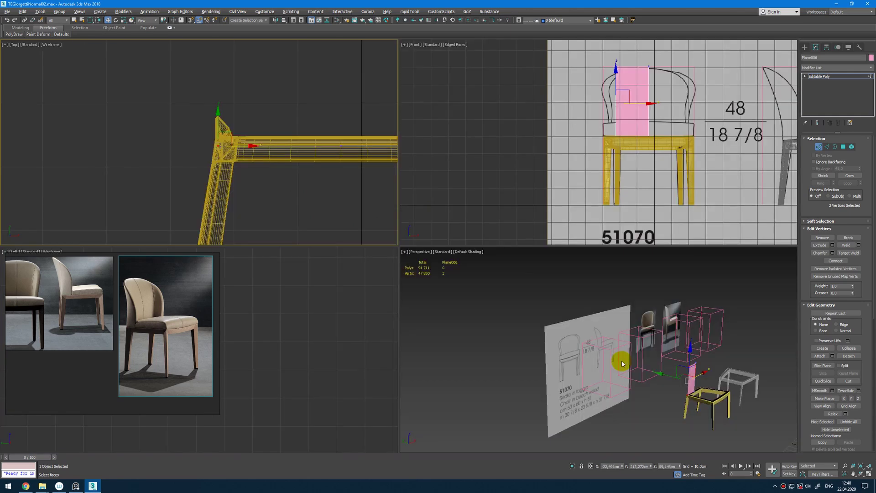
{"action": "middle_click", "coordinate": [620, 359]}
{"action": "key", "text": "alt+w"}
{"action": "key", "text": "z"}
{"action": "middle_click_drag", "start_coordinate": [598, 335], "coordinate": [698, 315], "text": "alt"}
{"action": "middle_click_drag", "start_coordinate": [410, 319], "coordinate": [444, 264]}
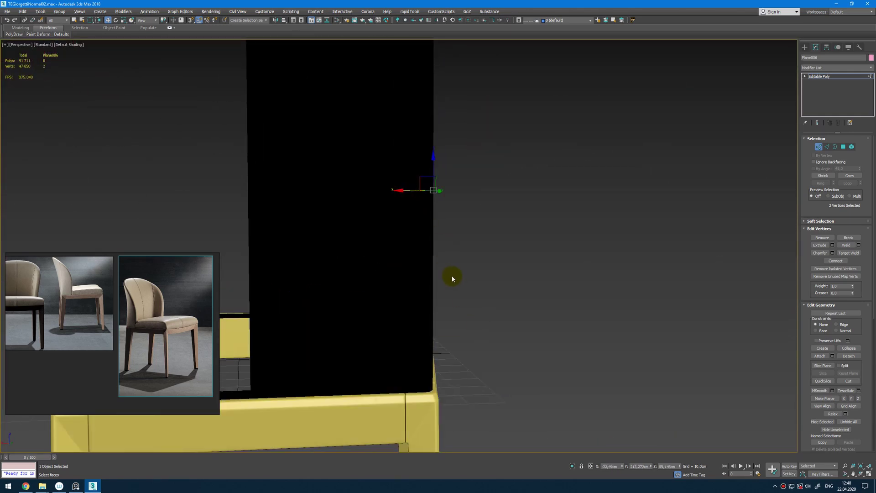
{"action": "key", "text": "4"}
{"action": "left_click", "coordinate": [362, 270]}
{"action": "left_click", "coordinate": [849, 261]}
{"action": "middle_click_drag", "start_coordinate": [657, 277], "coordinate": [517, 294], "text": "alt"}
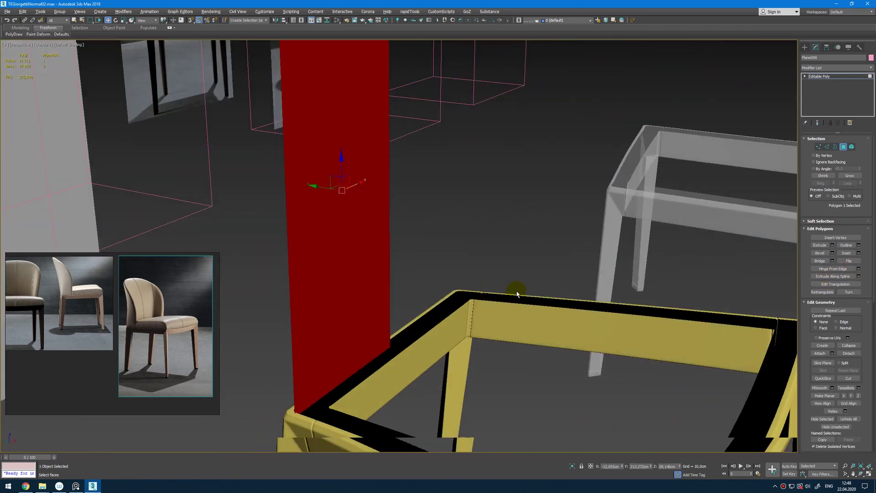
{"action": "middle_click_drag", "start_coordinate": [394, 336], "coordinate": [502, 320], "text": "alt"}
{"action": "key", "text": "4"}
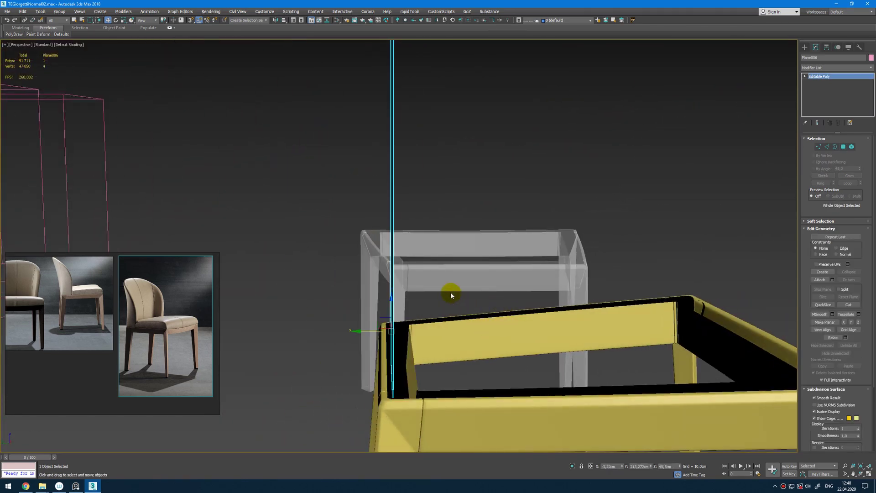
Shift the whole back panel about 0.84 cm along Y on top of the rear rail
{"action": "middle_click_drag", "start_coordinate": [452, 295], "coordinate": [478, 276], "text": "alt"}
{"action": "left_click_drag", "start_coordinate": [364, 344], "coordinate": [355, 344]}
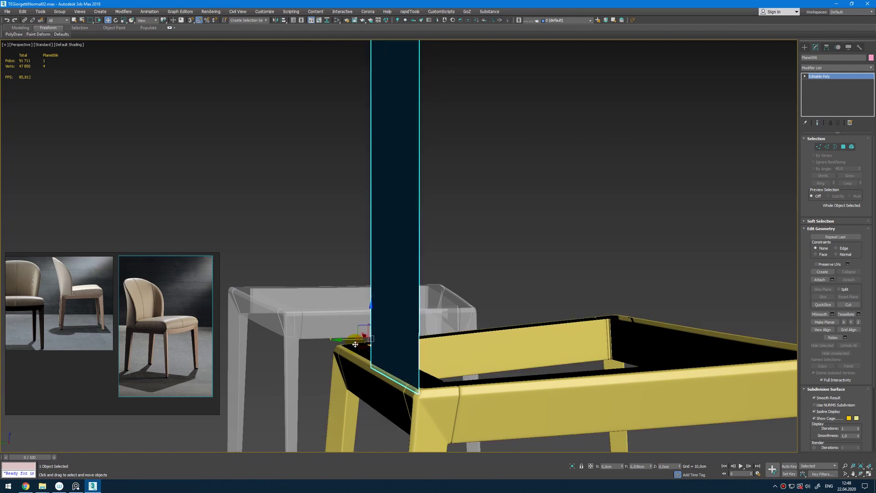
{"action": "scroll", "coordinate": [355, 344], "scroll_direction": "down", "scroll_amount": 5}
{"action": "middle_click_drag", "start_coordinate": [368, 332], "coordinate": [384, 355], "text": "alt"}
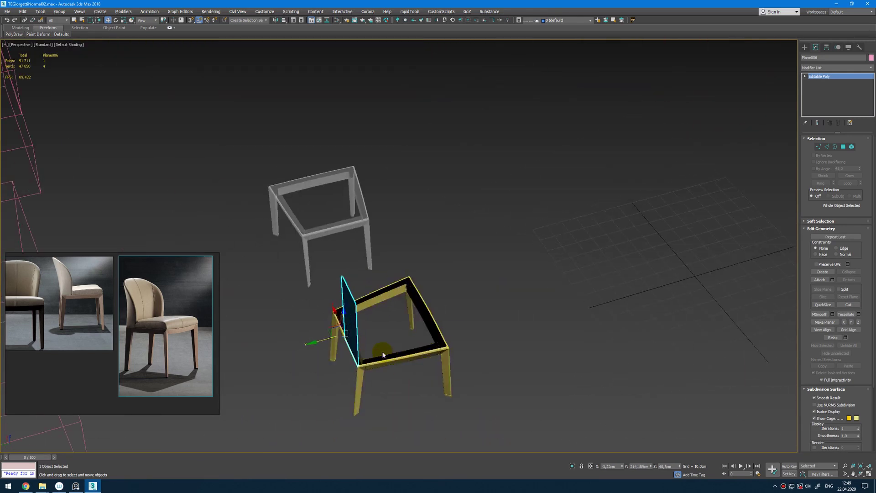
{"action": "scroll", "coordinate": [383, 355], "scroll_direction": "down", "scroll_amount": 5}
Assign the Modeling Standard material to both chair frames and the back panel
{"action": "left_click_drag", "start_coordinate": [385, 363], "coordinate": [306, 234]}
{"action": "key", "text": "m"}
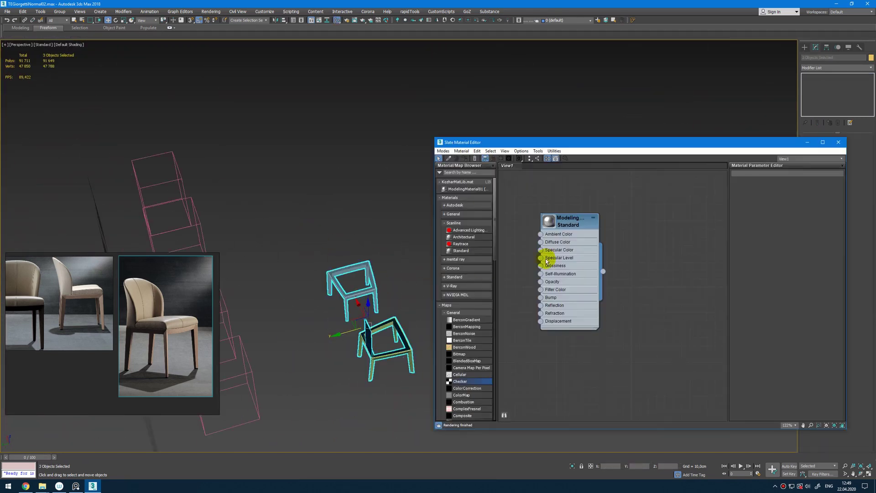
{"action": "left_click", "coordinate": [516, 266]}
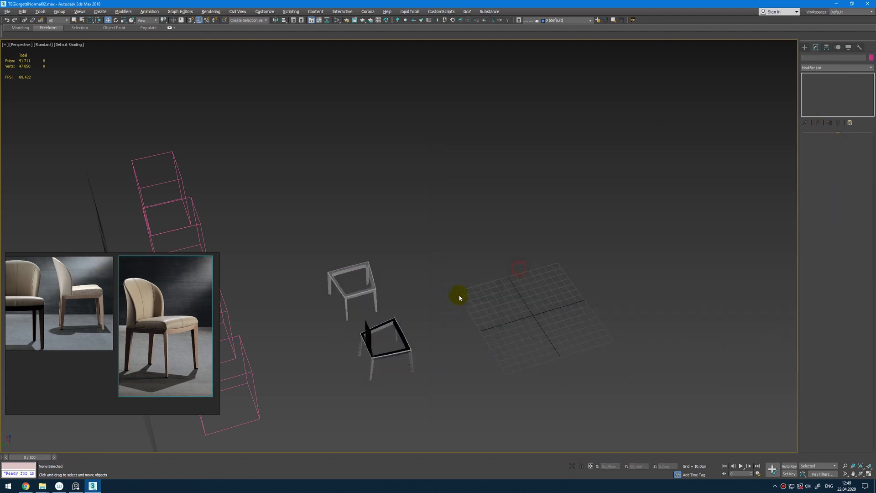
{"action": "scroll", "coordinate": [395, 337], "scroll_direction": "up", "scroll_amount": 6}
{"action": "middle_click_drag", "start_coordinate": [402, 351], "coordinate": [306, 293], "text": "alt"}
Clone the back panel as an independent copy and place it beside the drawing in the front view
{"action": "left_click", "coordinate": [393, 319]}
{"action": "key", "text": "alt+w"}
{"action": "middle_click", "coordinate": [506, 141]}
{"action": "key", "text": "alt+w"}
{"action": "scroll", "coordinate": [506, 141], "scroll_direction": "down", "scroll_amount": 3}
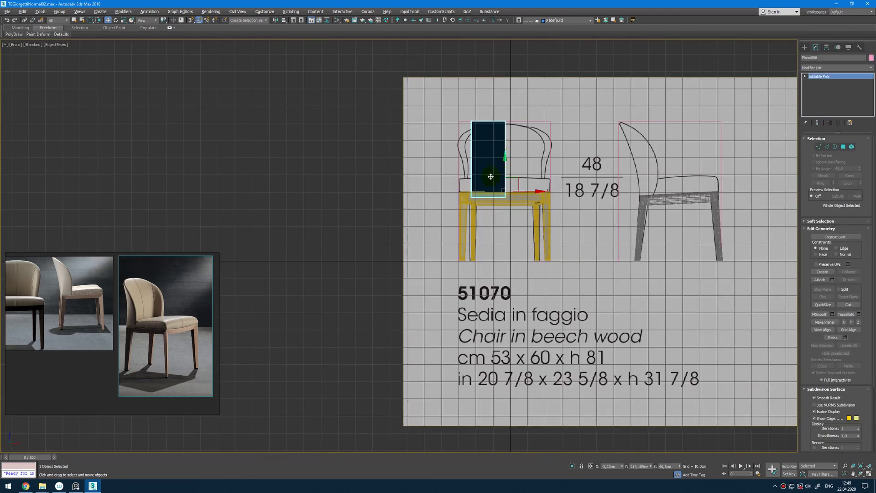
{"action": "left_click_drag", "start_coordinate": [528, 192], "coordinate": [371, 221], "text": "shift"}
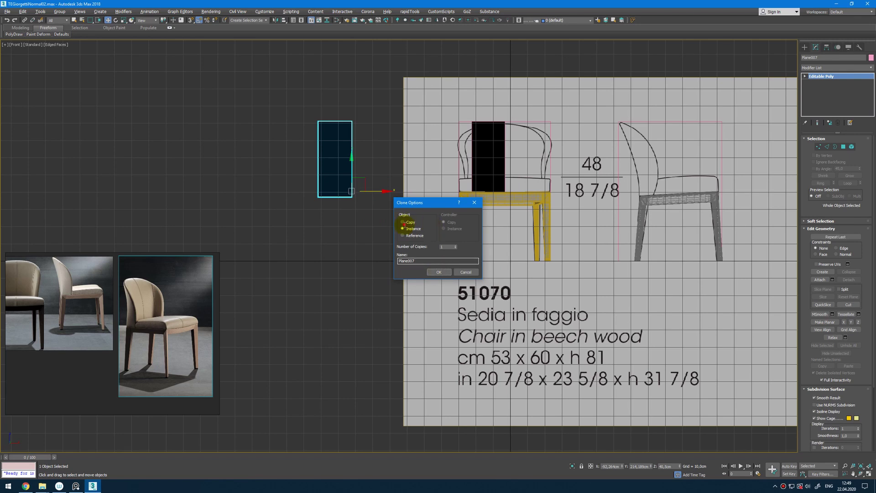
{"action": "left_click", "coordinate": [409, 224]}
{"action": "left_click", "coordinate": [443, 272]}
Rotate the copied panel 90 degrees so that it lies horizontally
{"action": "scroll", "coordinate": [426, 171], "scroll_direction": "up", "scroll_amount": 3}
{"action": "key", "text": "e"}
{"action": "left_click_drag", "start_coordinate": [276, 207], "coordinate": [280, 238]}
{"action": "key", "text": "w"}
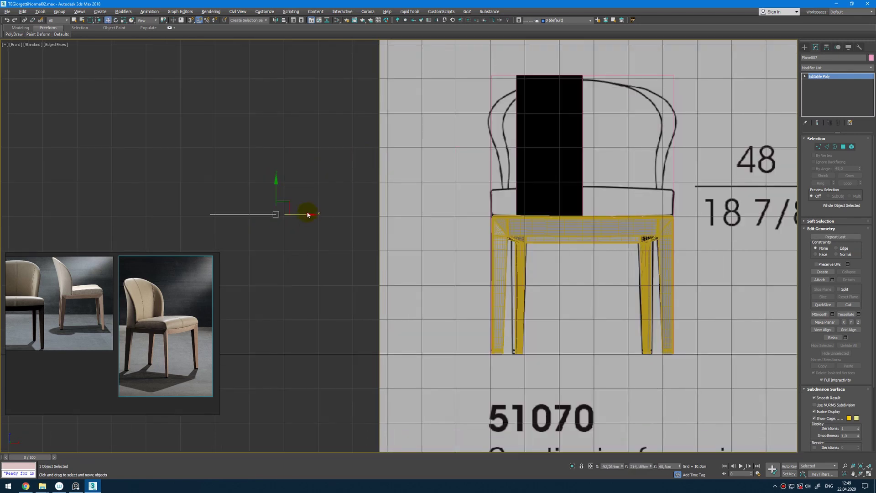
Try moving the upper outer vertex of the back panel outward in the front view
{"action": "left_click", "coordinate": [558, 102]}
{"action": "key", "text": "1"}
{"action": "left_click_drag", "start_coordinate": [551, 73], "coordinate": [512, 74]}
{"action": "key", "text": "alt+w"}
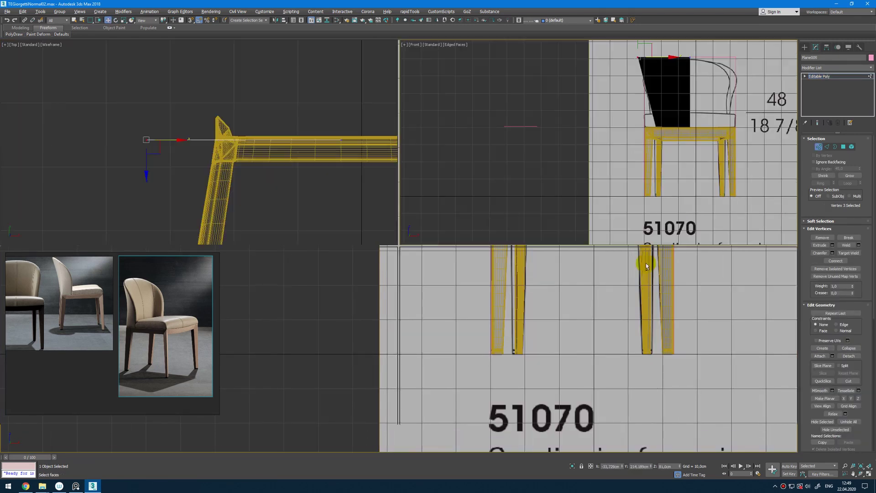
{"action": "middle_click", "coordinate": [639, 269]}
{"action": "key", "text": "alt+w"}
{"action": "scroll", "coordinate": [583, 316], "scroll_direction": "down", "scroll_amount": 5}
{"action": "middle_click_drag", "start_coordinate": [583, 317], "coordinate": [472, 196], "text": "alt"}
{"action": "key", "text": "alt+w"}
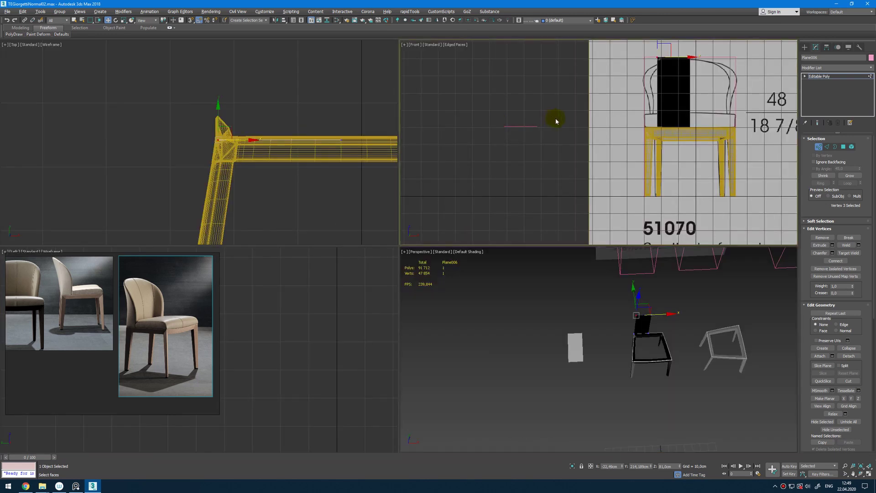
Add a Symmetry modifier to the back panel, mirrored on X with the flip option enabled
{"action": "middle_click", "coordinate": [556, 119]}
{"action": "key", "text": "alt+w"}
{"action": "key", "text": "1"}
{"action": "key", "text": "1"}
{"action": "left_click_drag", "start_coordinate": [609, 65], "coordinate": [566, 322]}
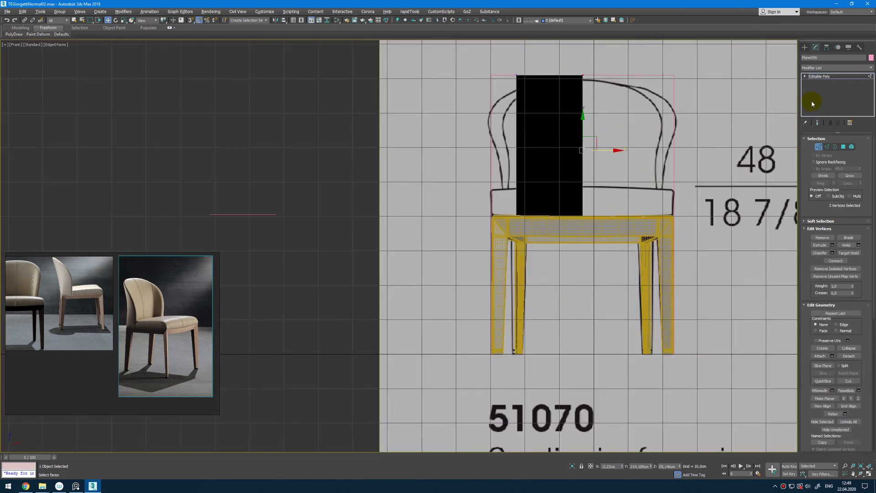
{"action": "left_click", "coordinate": [816, 68]}
{"action": "type", "text": "sy"}
{"action": "key", "text": "Return"}
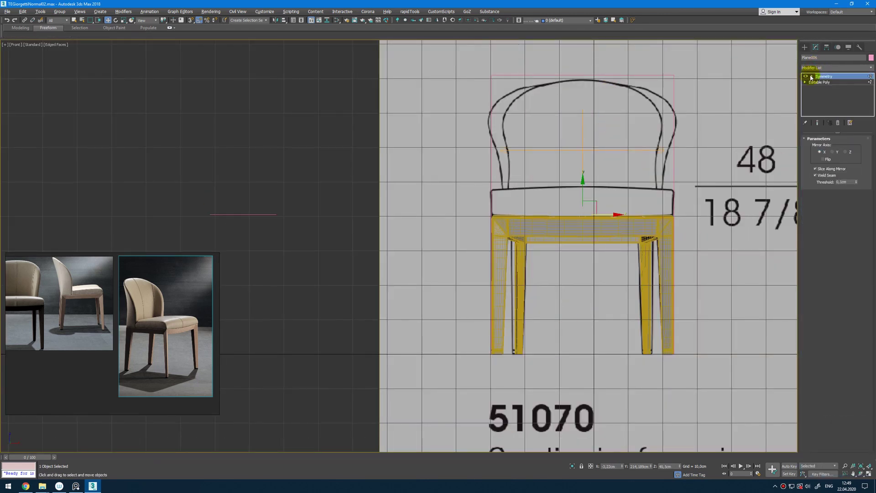
{"action": "left_click", "coordinate": [822, 159]}
Extend the back panel's outer vertical edge forward and slightly outward to form a side wing following the frame
{"action": "left_click", "coordinate": [819, 82]}
{"action": "middle_click_drag", "start_coordinate": [592, 160], "coordinate": [536, 204]}
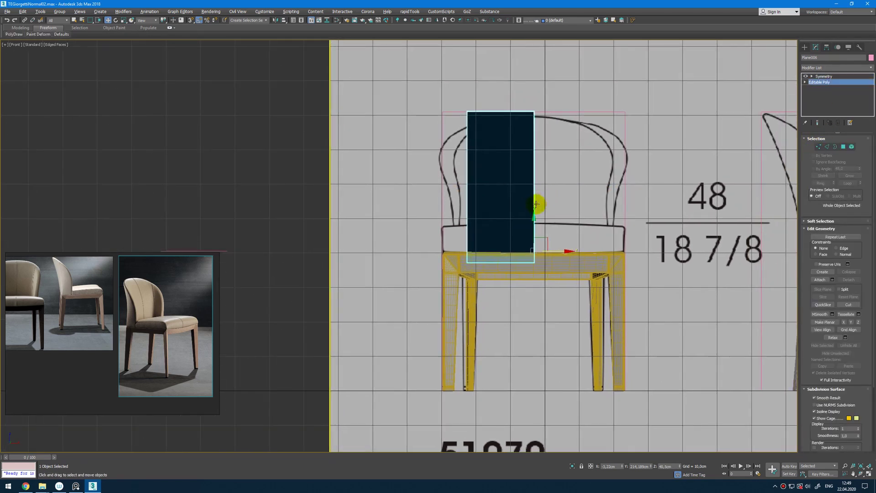
{"action": "middle_click_drag", "start_coordinate": [575, 227], "coordinate": [503, 215]}
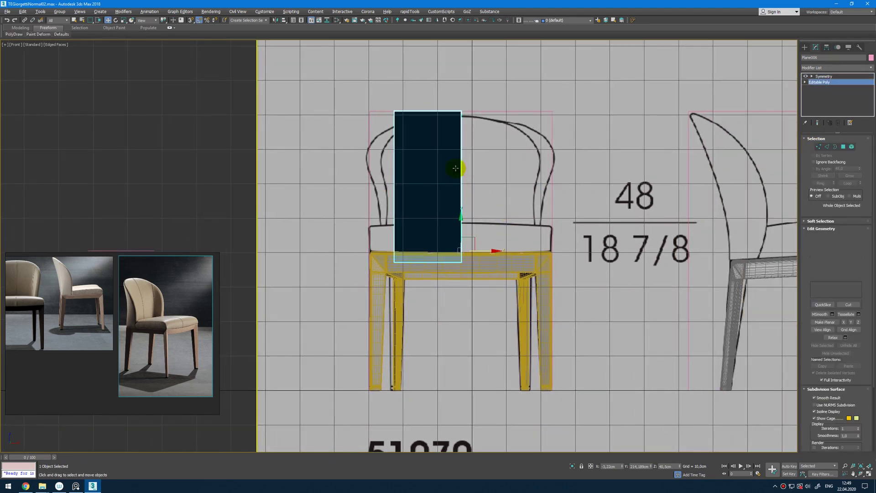
{"action": "key", "text": "1"}
{"action": "key", "text": "p"}
{"action": "scroll", "coordinate": [516, 196], "scroll_direction": "up", "scroll_amount": 4}
{"action": "middle_click_drag", "start_coordinate": [636, 350], "coordinate": [453, 282], "text": "alt"}
{"action": "key", "text": "2"}
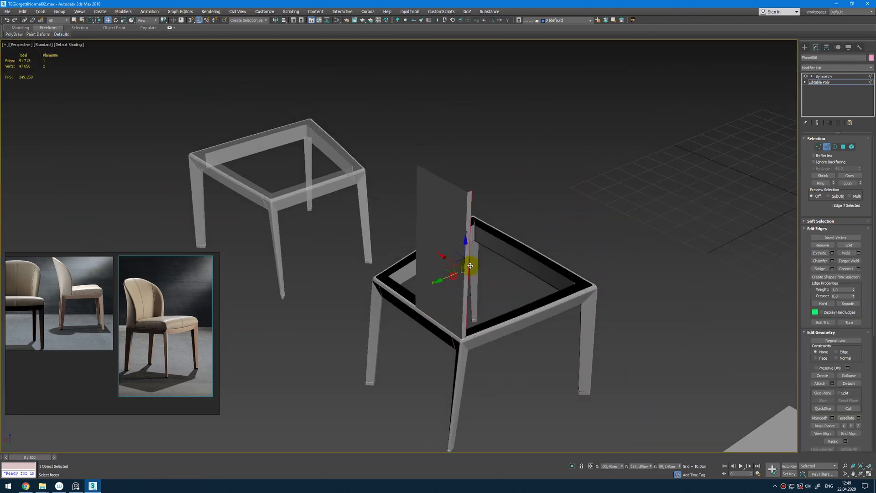
{"action": "middle_click_drag", "start_coordinate": [492, 250], "coordinate": [456, 239], "text": "alt"}
{"action": "key", "text": "alt+w"}
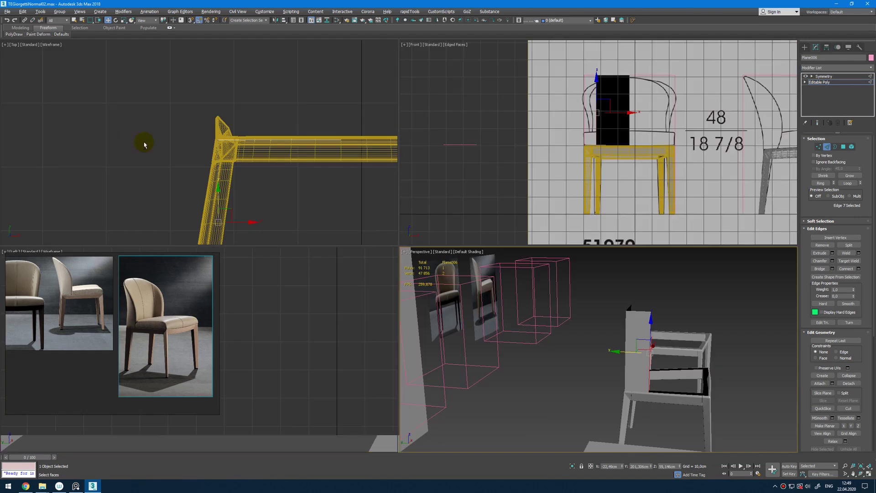
{"action": "middle_click", "coordinate": [144, 144]}
{"action": "key", "text": "alt+w"}
{"action": "scroll", "coordinate": [297, 218], "scroll_direction": "down", "scroll_amount": 2}
{"action": "middle_click_drag", "start_coordinate": [414, 346], "coordinate": [427, 286]}
{"action": "key", "text": "alt+w"}
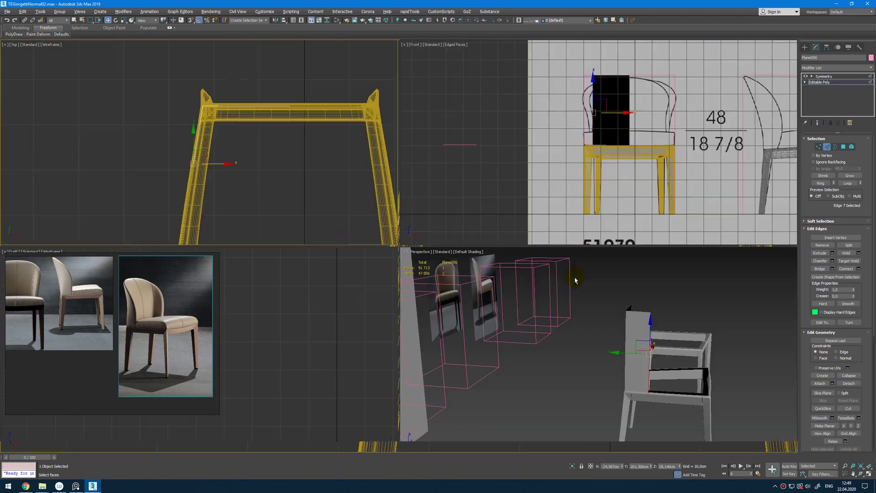
Delete the old chair frame copy standing on the side-view drawing
{"action": "middle_click", "coordinate": [634, 172]}
{"action": "key", "text": "alt+w"}
{"action": "key", "text": "2"}
{"action": "scroll", "coordinate": [495, 178], "scroll_direction": "down", "scroll_amount": 5}
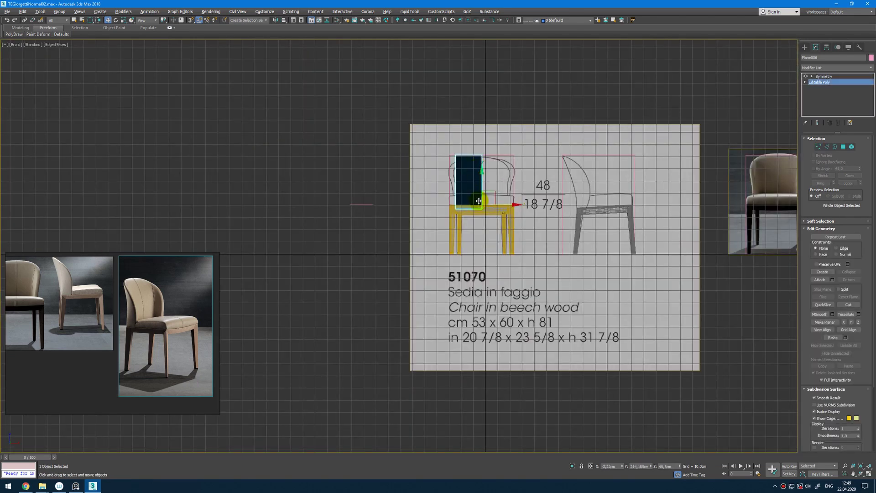
{"action": "left_click", "coordinate": [491, 211]}
{"action": "left_click", "coordinate": [607, 212]}
{"action": "key", "text": "Delete"}
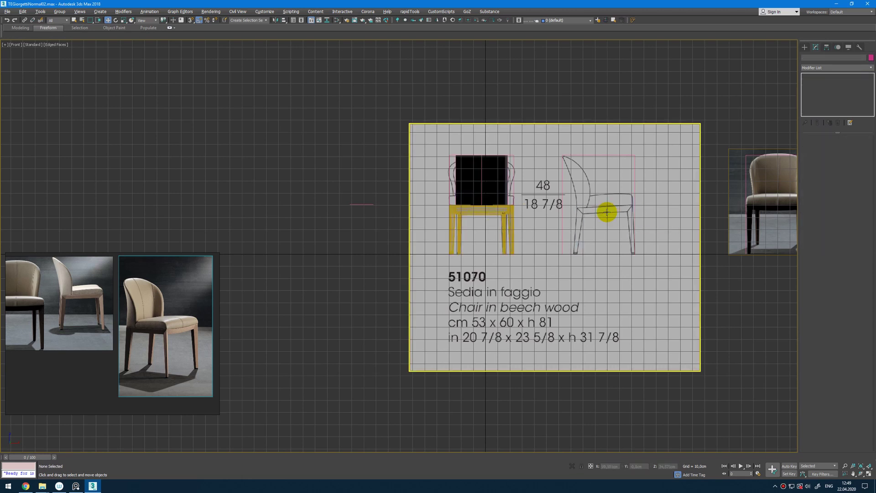
Clone the mirrored backrest and wooden frame together as instances and rotate them onto the side-view drawing
{"action": "left_click", "coordinate": [476, 164]}
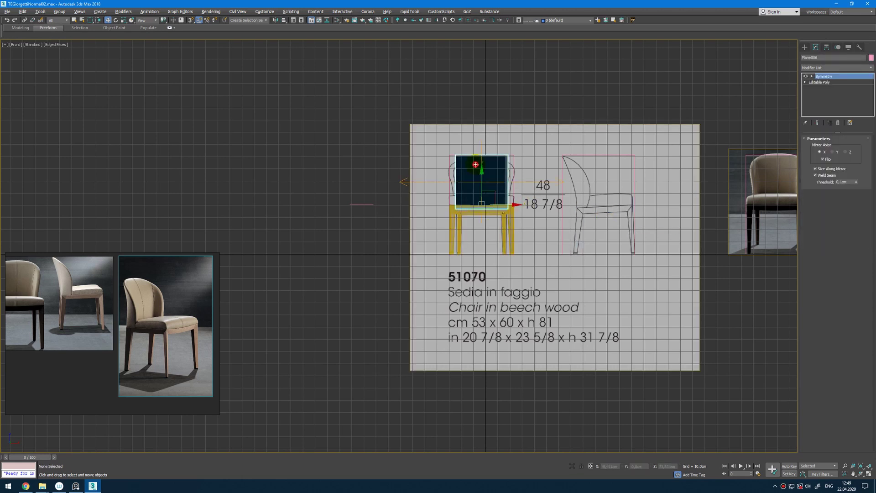
{"action": "left_click", "coordinate": [496, 208], "text": "ctrl"}
{"action": "scroll", "coordinate": [496, 209], "scroll_direction": "up", "scroll_amount": 3}
{"action": "middle_click_drag", "start_coordinate": [496, 209], "coordinate": [391, 233]}
{"action": "left_click_drag", "start_coordinate": [393, 227], "coordinate": [587, 228], "text": "shift"}
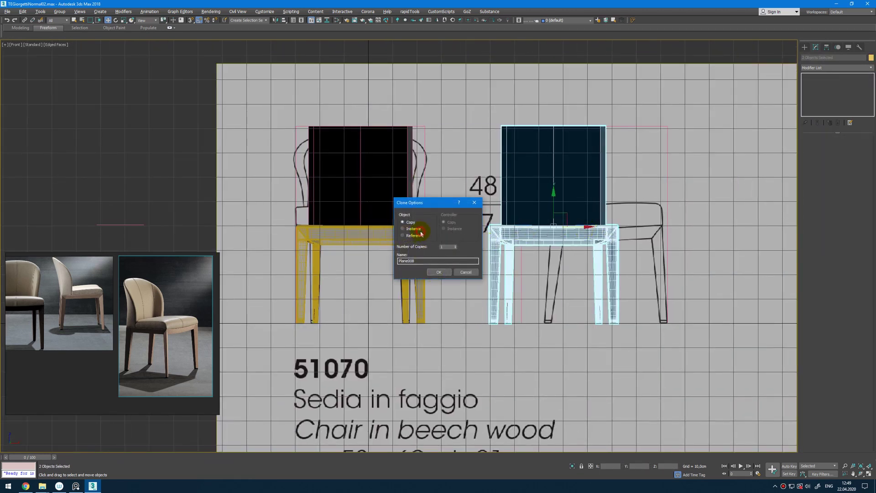
{"action": "key", "text": "e"}
{"action": "left_click_drag", "start_coordinate": [567, 228], "coordinate": [614, 231]}
{"action": "key", "text": "w"}
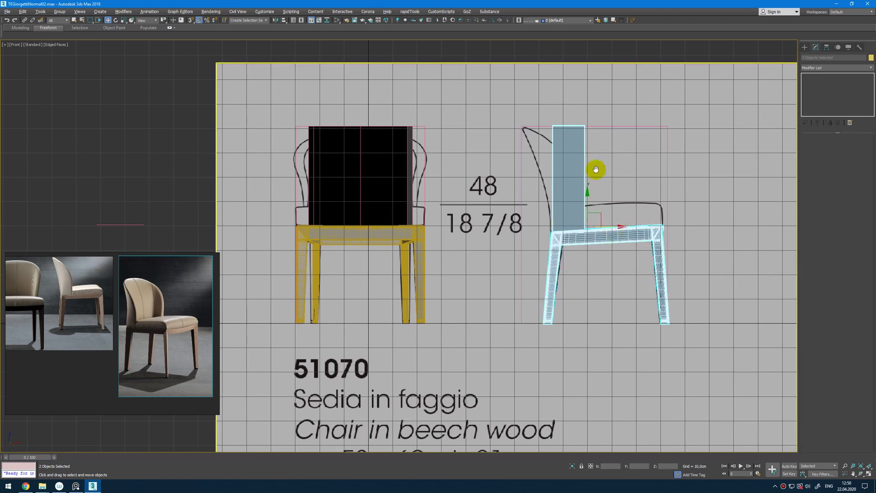
{"action": "scroll", "coordinate": [637, 203], "scroll_direction": "up", "scroll_amount": 4}
{"action": "scroll", "coordinate": [660, 242], "scroll_direction": "up", "scroll_amount": 3}
{"action": "scroll", "coordinate": [698, 251], "scroll_direction": "down", "scroll_amount": 8}
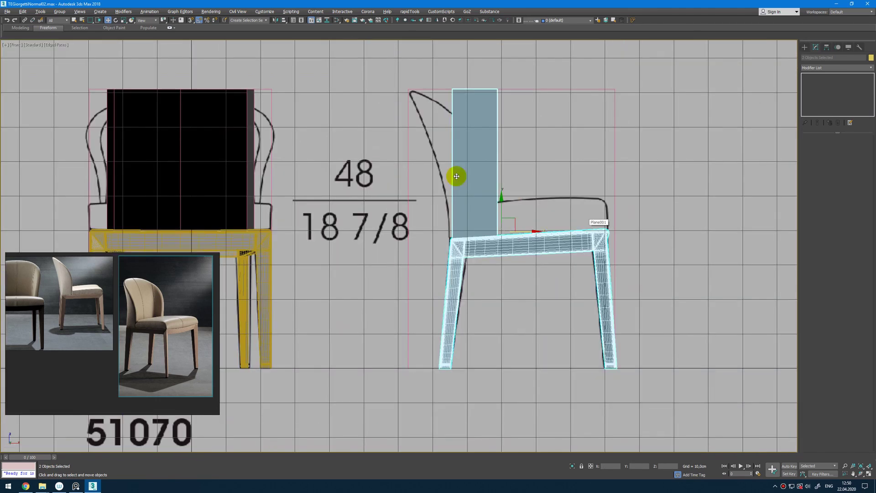
Move the upper rear vertices of the side-view backrest back to the tip of the drawn backrest
{"action": "left_click", "coordinate": [455, 176]}
{"action": "left_click", "coordinate": [821, 83]}
{"action": "middle_click_drag", "start_coordinate": [495, 151], "coordinate": [610, 159]}
{"action": "scroll", "coordinate": [580, 167], "scroll_direction": "down", "scroll_amount": 3}
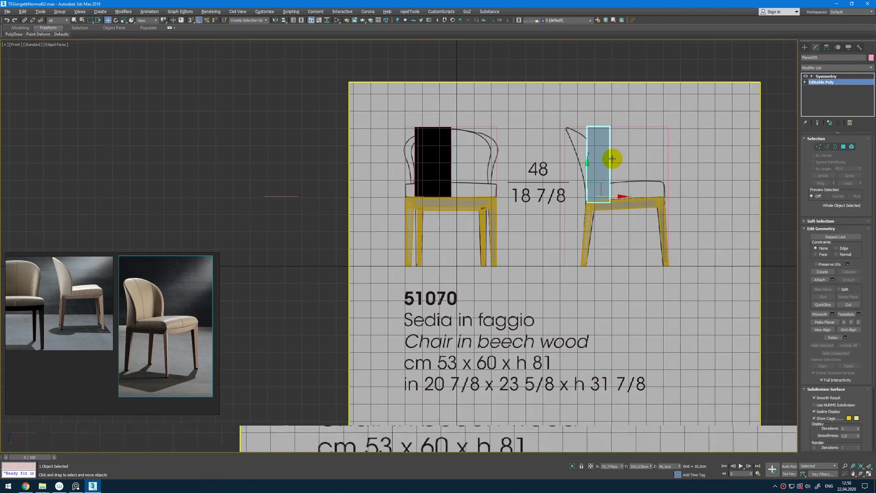
{"action": "scroll", "coordinate": [595, 117], "scroll_direction": "up", "scroll_amount": 3}
{"action": "key", "text": "1"}
{"action": "left_click_drag", "start_coordinate": [592, 126], "coordinate": [556, 169]}
{"action": "left_click_drag", "start_coordinate": [592, 126], "coordinate": [551, 131]}
{"action": "left_click_drag", "start_coordinate": [606, 159], "coordinate": [606, 160]}
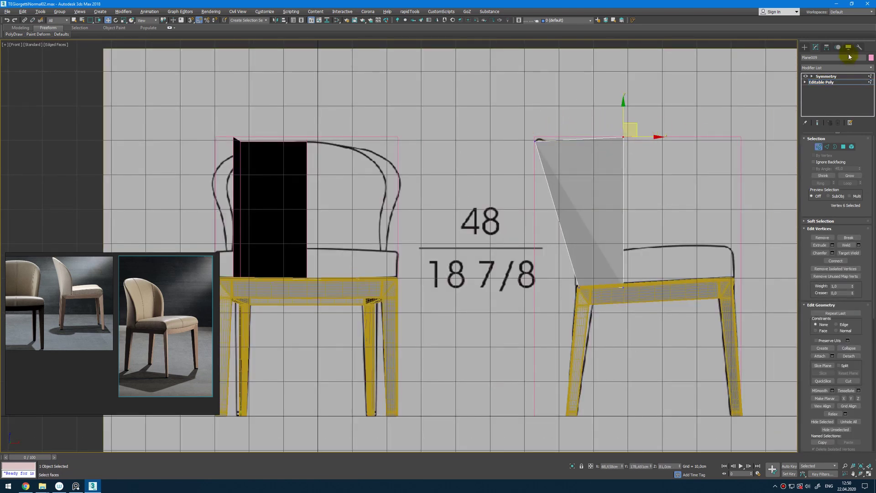
Add a TurboSmooth modifier with 1 iteration on top of the backrest's Symmetry
{"action": "key", "text": "1"}
{"action": "left_click", "coordinate": [851, 68]}
{"action": "left_click", "coordinate": [850, 68]}
{"action": "left_click", "coordinate": [848, 76]}
{"action": "left_click", "coordinate": [846, 69]}
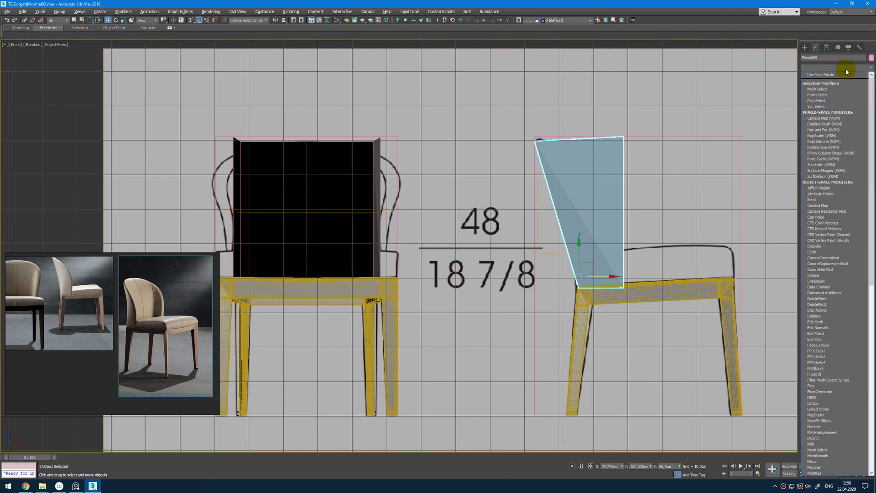
{"action": "type", "text": "tu"}
{"action": "key", "text": "Return"}
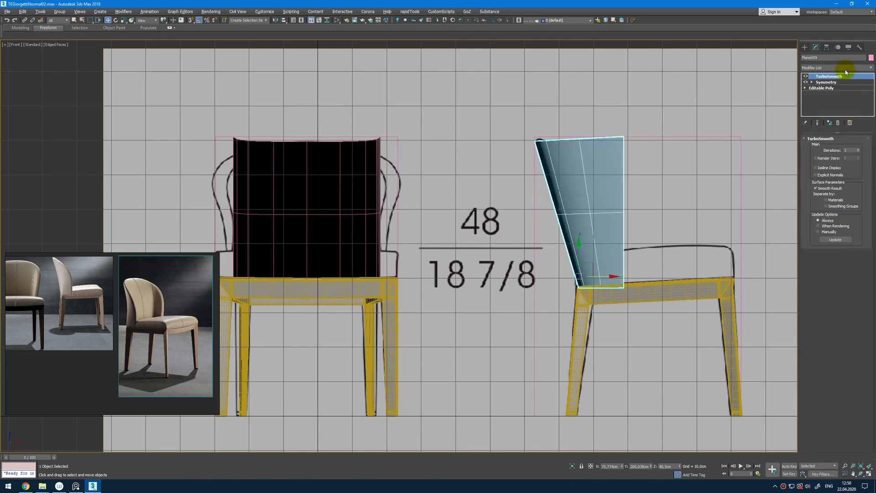
{"action": "left_click", "coordinate": [858, 149]}
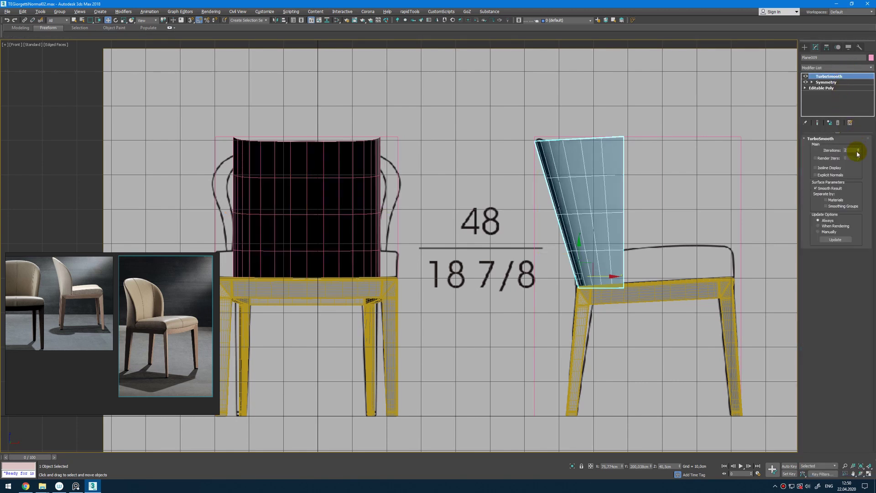
{"action": "left_click", "coordinate": [858, 152]}
Move the side wing's upper front vertex down and back to follow the curved outline of the side drawing
{"action": "left_click", "coordinate": [844, 89]}
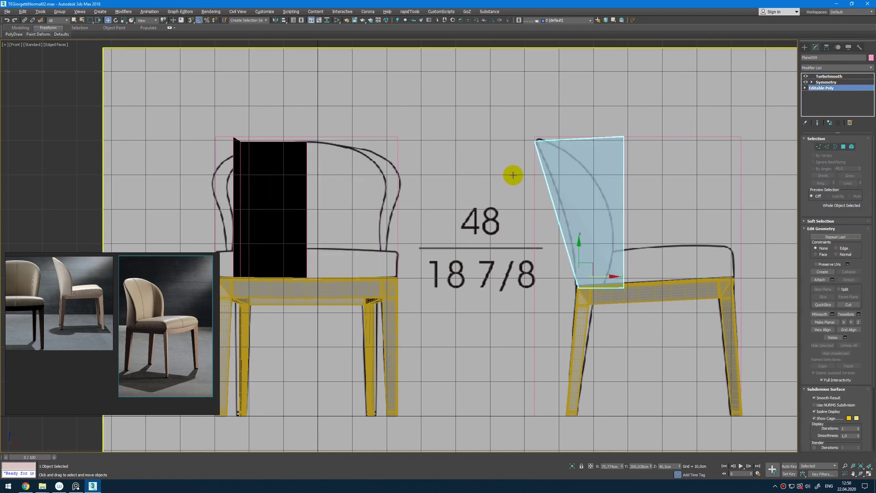
{"action": "middle_click_drag", "start_coordinate": [579, 166], "coordinate": [578, 151]}
{"action": "key", "text": "1"}
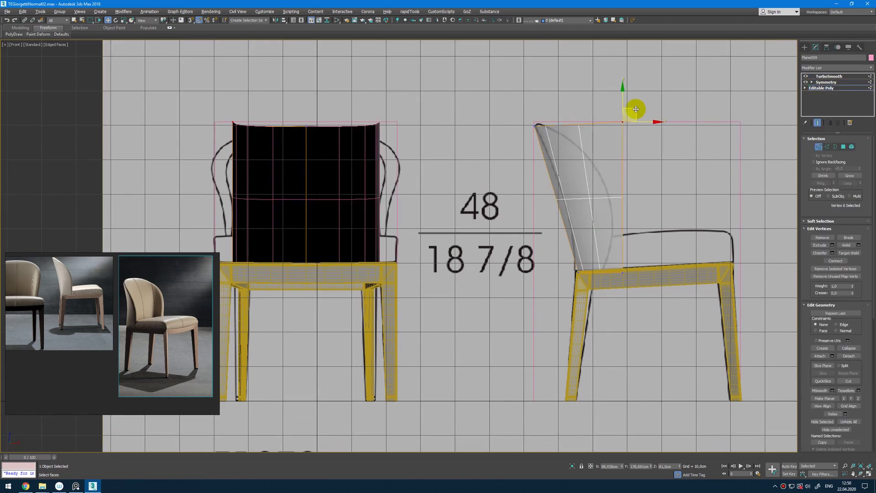
{"action": "left_click_drag", "start_coordinate": [635, 112], "coordinate": [610, 151]}
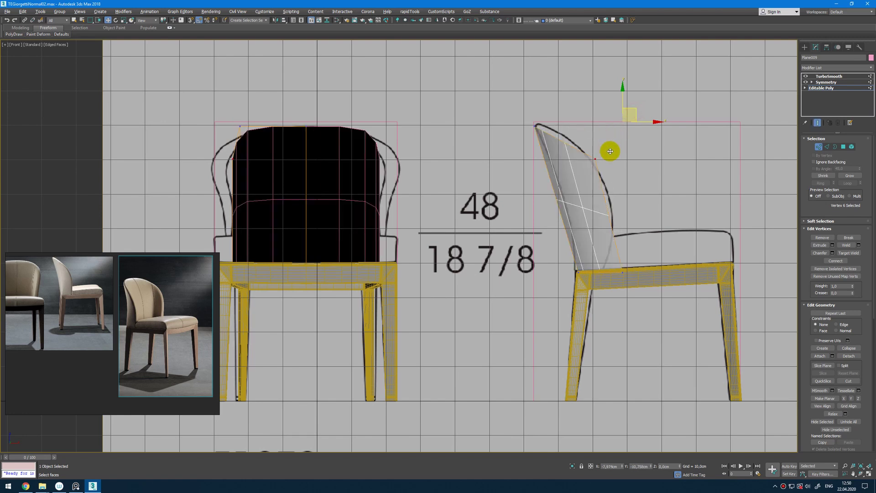
{"action": "key", "text": "grave"}
{"action": "key", "text": "grave"}
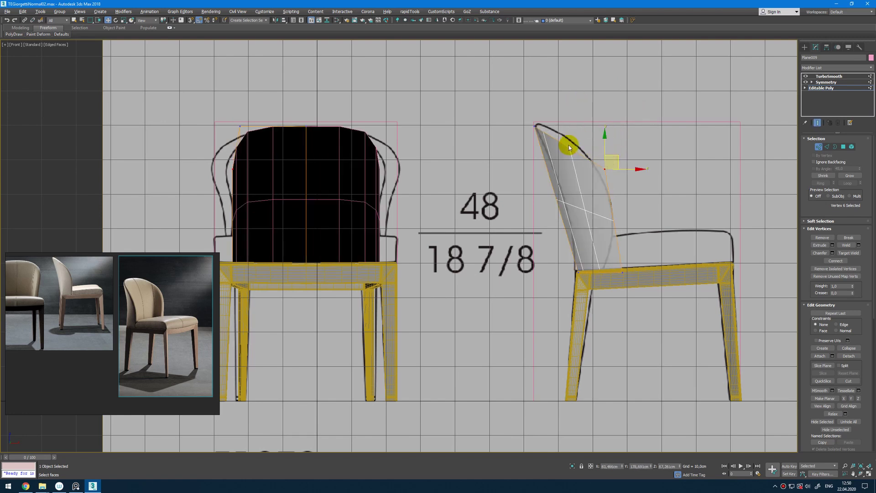
Fine-tune the side wing's lower and upper front vertices against the side-view outline
{"action": "left_click", "coordinate": [622, 273]}
{"action": "key", "text": "grave"}
{"action": "key", "text": "grave"}
{"action": "left_click_drag", "start_coordinate": [631, 278], "coordinate": [632, 278]}
{"action": "key", "text": "grave"}
{"action": "key", "text": "grave"}
{"action": "left_click_drag", "start_coordinate": [617, 152], "coordinate": [643, 167]}
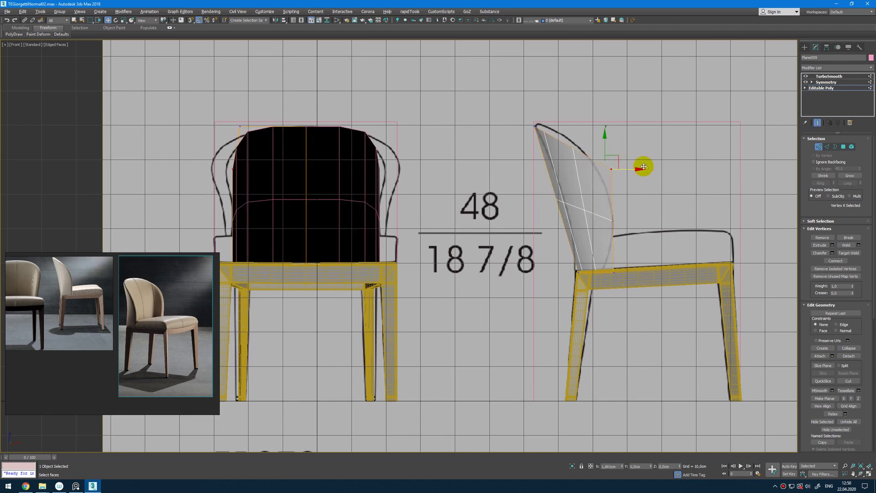
{"action": "key", "text": "alt+w"}
{"action": "middle_click", "coordinate": [641, 296]}
{"action": "key", "text": "alt+w"}
{"action": "middle_click_drag", "start_coordinate": [574, 261], "coordinate": [340, 207], "text": "alt"}
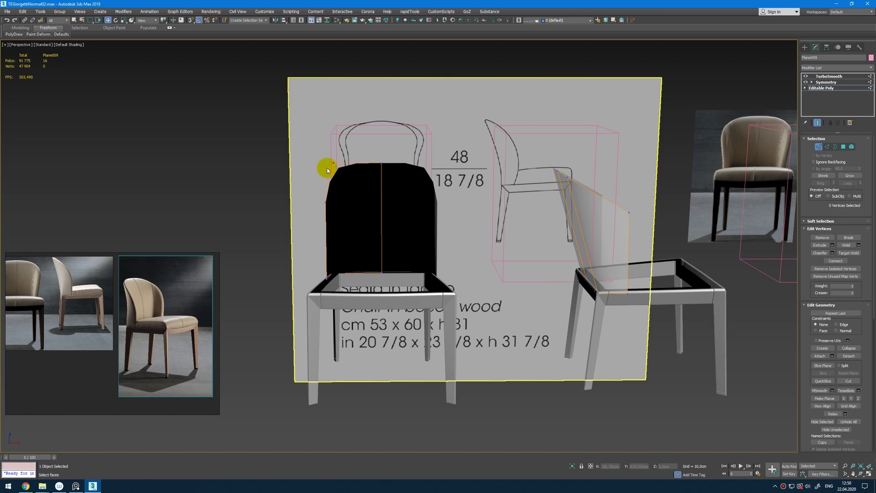
{"action": "key", "text": "1"}
{"action": "left_click", "coordinate": [404, 198]}
{"action": "left_click_drag", "start_coordinate": [305, 142], "coordinate": [345, 198]}
{"action": "key", "text": "ctrl+z"}
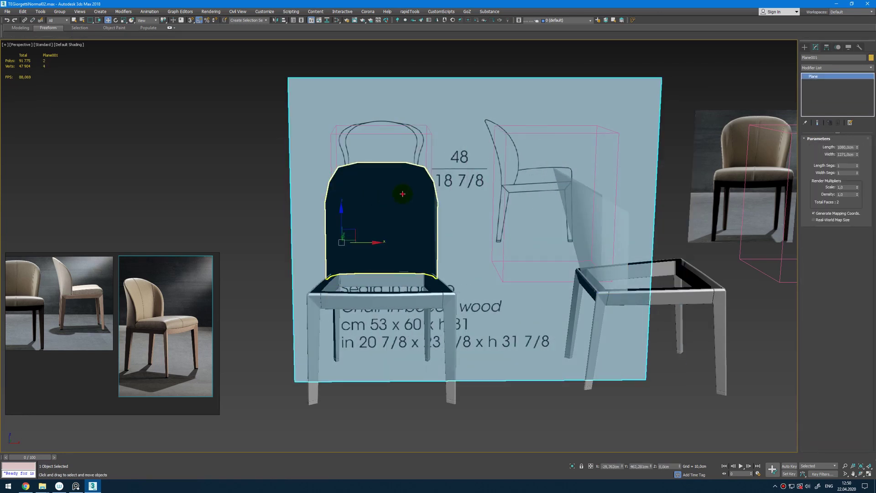
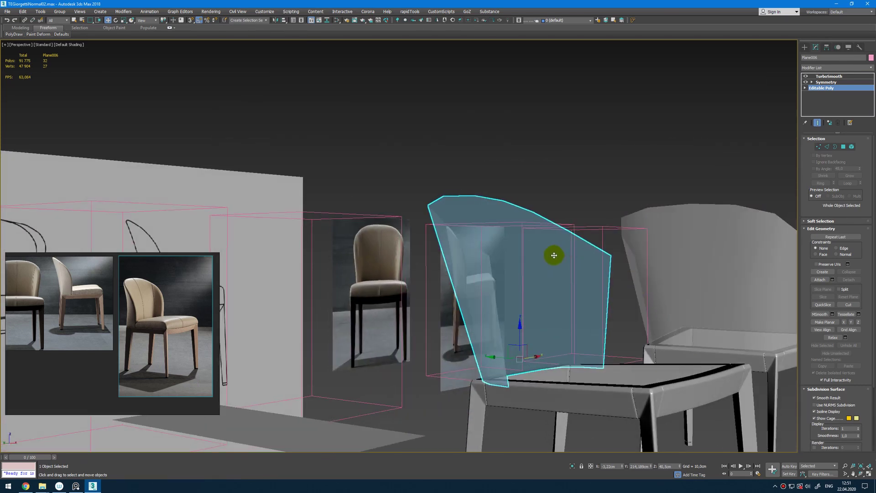
Hide the smoothed end result and insert a vertical edge through the middle of the backrest half
{"action": "key", "text": "alt+w"}
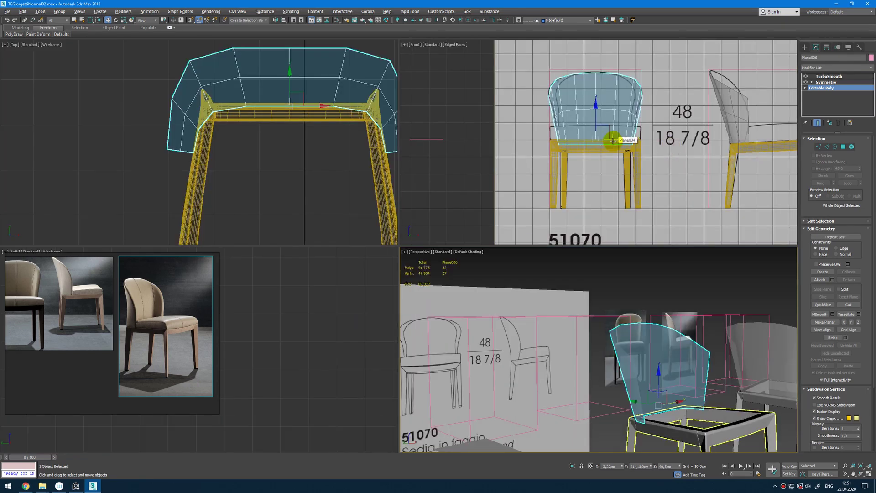
{"action": "middle_click", "coordinate": [613, 140]}
{"action": "key", "text": "shift+e"}
{"action": "key", "text": "alt+1"}
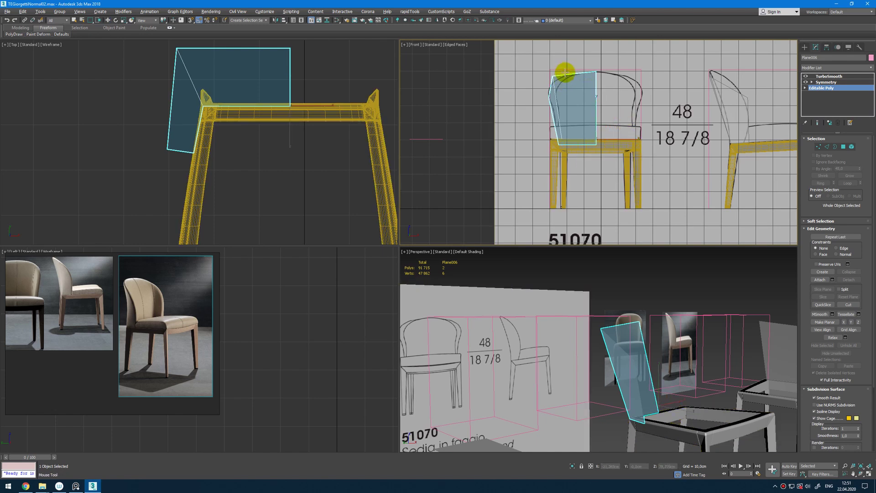
{"action": "middle_click_drag", "start_coordinate": [565, 72], "coordinate": [568, 97]}
{"action": "key", "text": "2"}
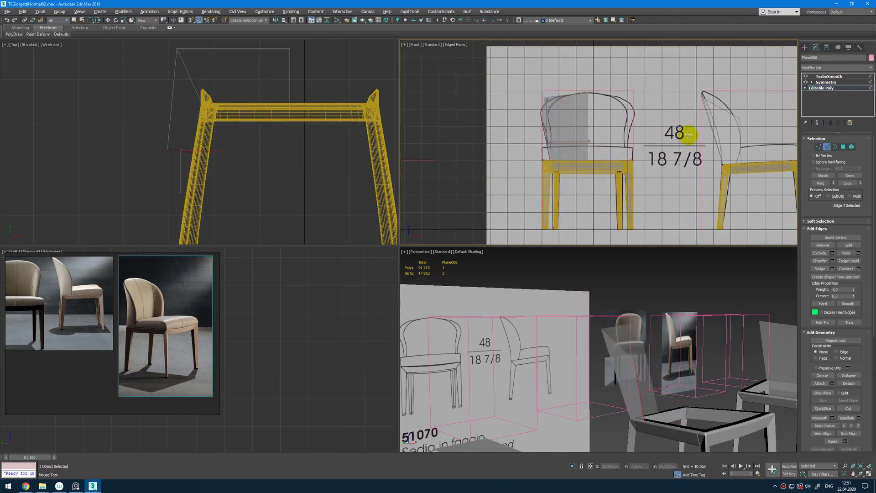
{"action": "middle_click_drag", "start_coordinate": [681, 334], "coordinate": [638, 365], "text": "alt"}
{"action": "key", "text": "w"}
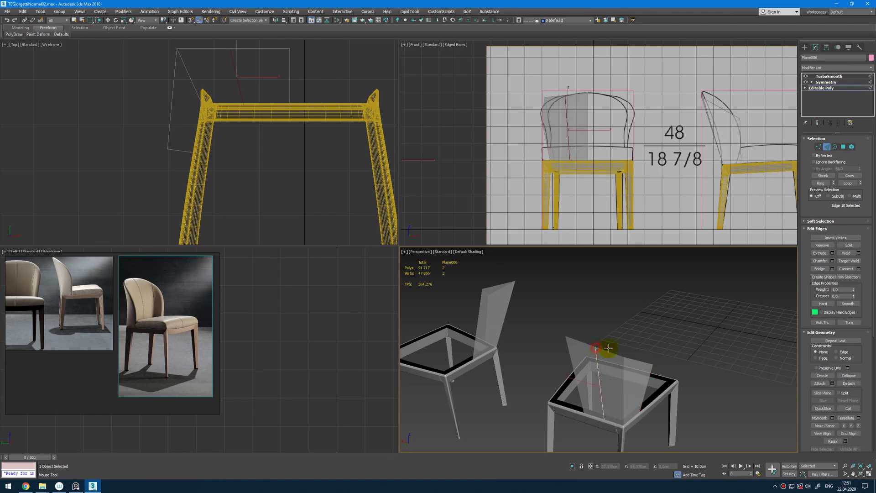
Lower the two upper outer vertices of the backrest slightly to fit the curve of the front drawing
{"action": "scroll", "coordinate": [561, 91], "scroll_direction": "up", "scroll_amount": 3}
{"action": "key", "text": "1"}
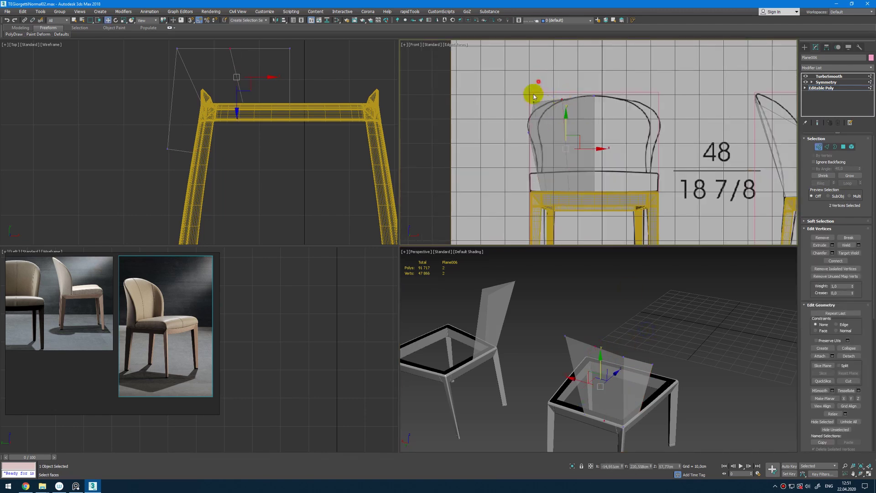
{"action": "left_click_drag", "start_coordinate": [532, 82], "coordinate": [516, 140]}
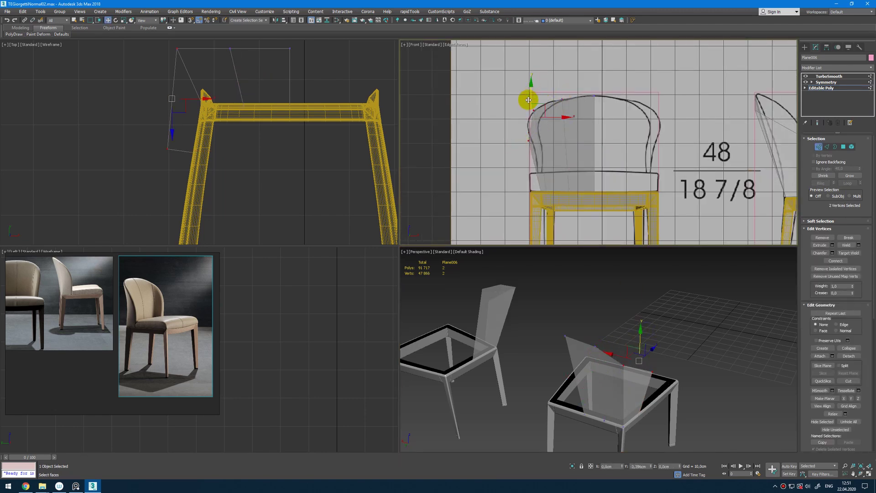
{"action": "scroll", "coordinate": [543, 105], "scroll_direction": "down", "scroll_amount": 4}
{"action": "scroll", "coordinate": [630, 136], "scroll_direction": "up", "scroll_amount": 2}
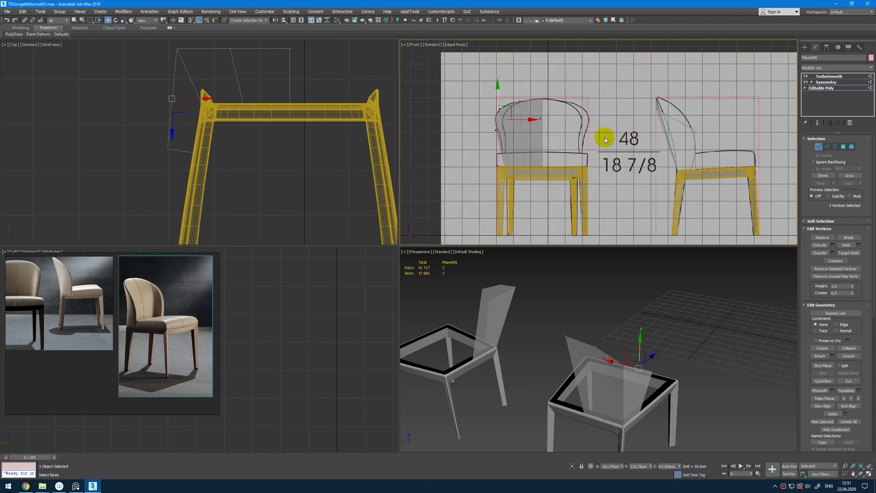
{"action": "middle_click_drag", "start_coordinate": [634, 131], "coordinate": [647, 125]}
Move the two upper outer backrest vertices forward along Y to wrap the side wing around the seat
{"action": "middle_click_drag", "start_coordinate": [646, 335], "coordinate": [607, 350], "text": "alt"}
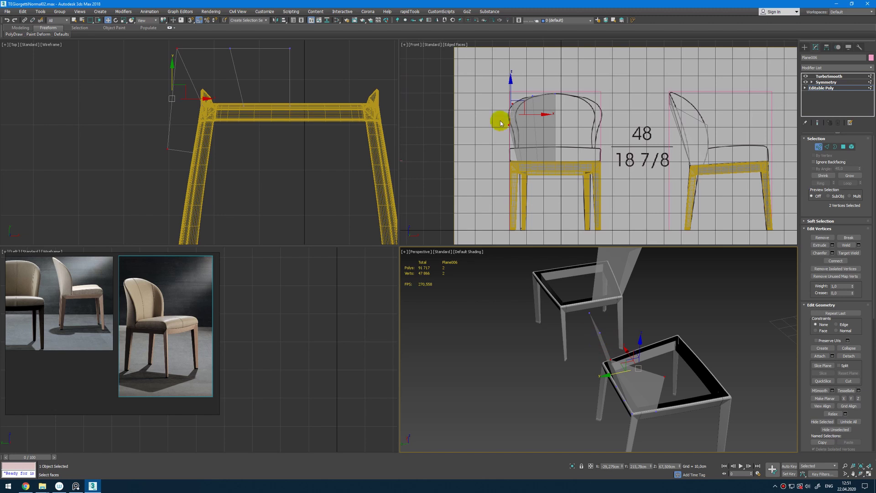
{"action": "middle_click_drag", "start_coordinate": [670, 334], "coordinate": [627, 380]}
{"action": "left_click_drag", "start_coordinate": [625, 373], "coordinate": [644, 358]}
{"action": "scroll", "coordinate": [690, 129], "scroll_direction": "up", "scroll_amount": 3}
{"action": "scroll", "coordinate": [671, 117], "scroll_direction": "down", "scroll_amount": 3}
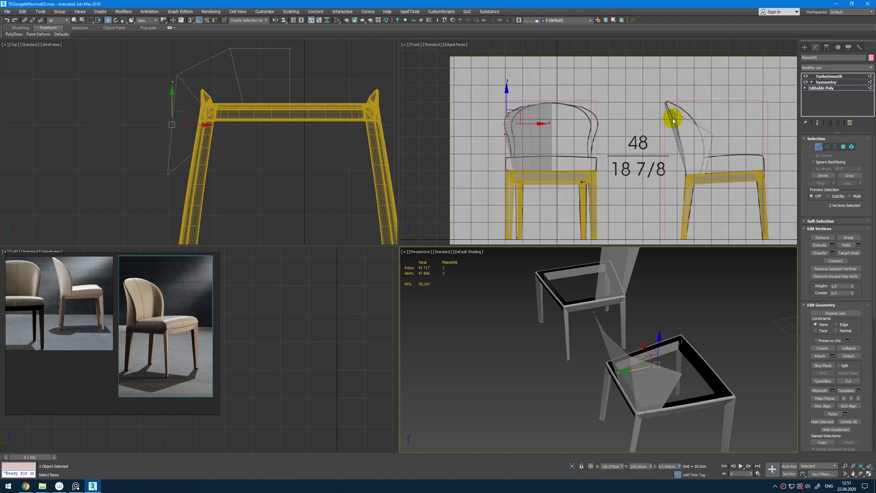
{"action": "left_click_drag", "start_coordinate": [640, 368], "coordinate": [648, 366]}
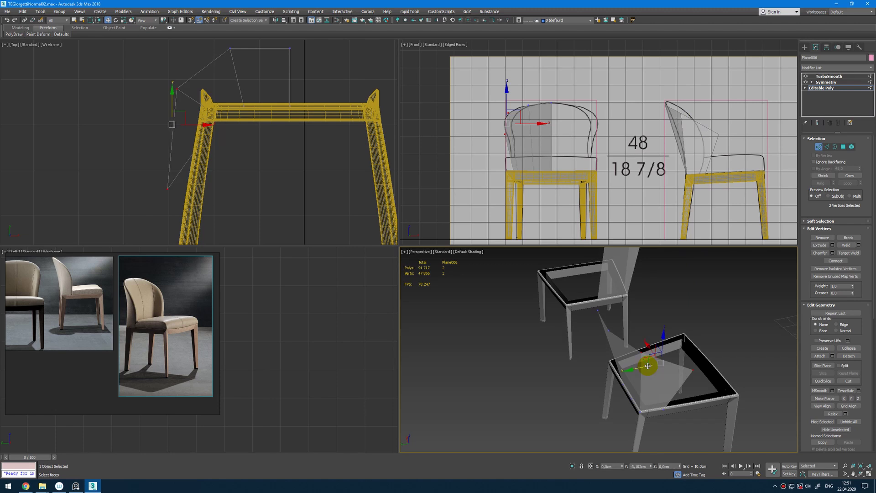
Move the two selected outer side vertices of the backrest slightly toward the seat front, following the side-view reference photo
{"action": "middle_click_drag", "start_coordinate": [646, 366], "coordinate": [637, 349], "text": "alt"}
{"action": "left_click_drag", "start_coordinate": [638, 342], "coordinate": [641, 340]}
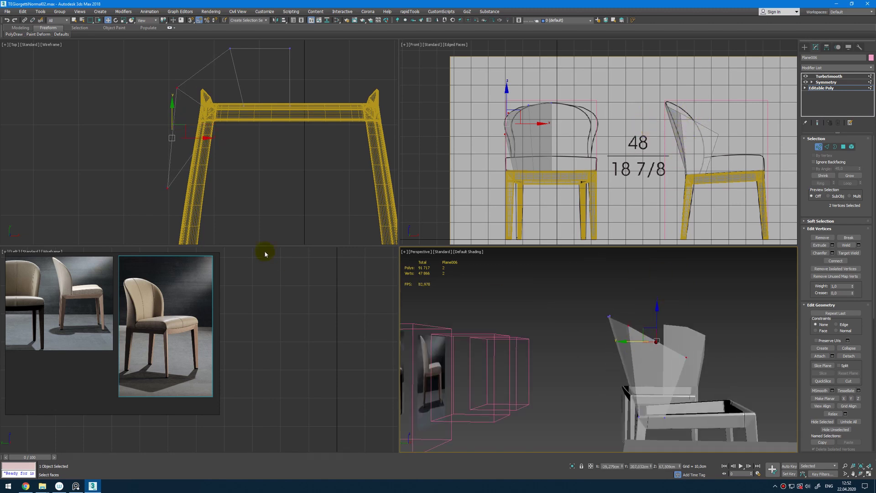
{"action": "middle_click_drag", "start_coordinate": [125, 321], "coordinate": [144, 322]}
{"action": "middle_click_drag", "start_coordinate": [82, 275], "coordinate": [85, 317]}
{"action": "scroll", "coordinate": [86, 321], "scroll_direction": "up", "scroll_amount": 5}
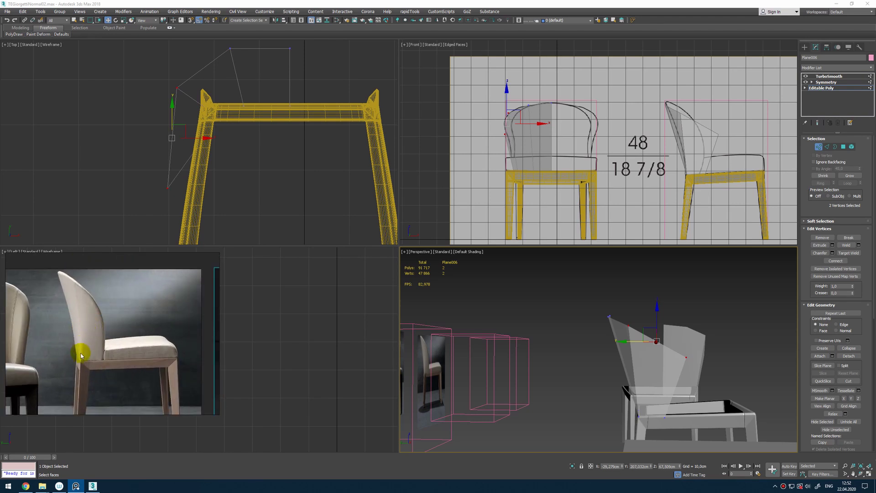
{"action": "middle_click_drag", "start_coordinate": [675, 161], "coordinate": [661, 162]}
{"action": "middle_click_drag", "start_coordinate": [652, 341], "coordinate": [658, 338]}
{"action": "left_click_drag", "start_coordinate": [637, 335], "coordinate": [640, 336]}
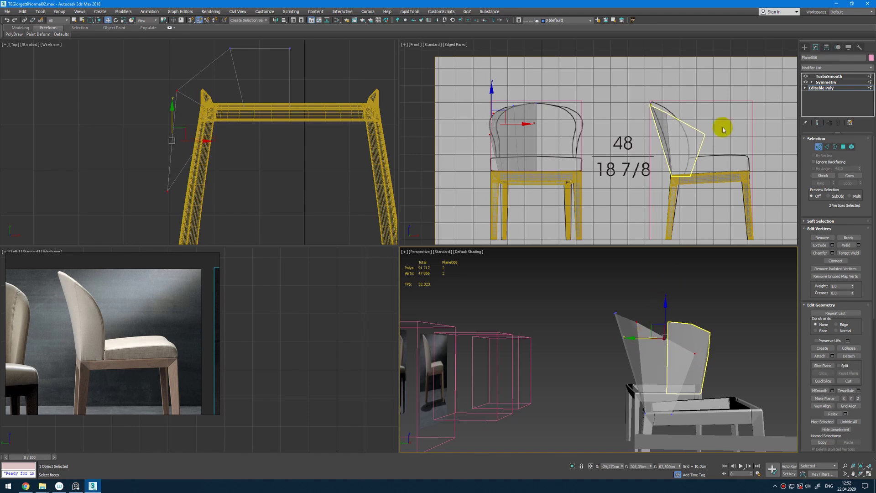
Move the front vertex of the backrest's side edge rearward to match the side outline in the drawing
{"action": "left_click", "coordinate": [703, 133]}
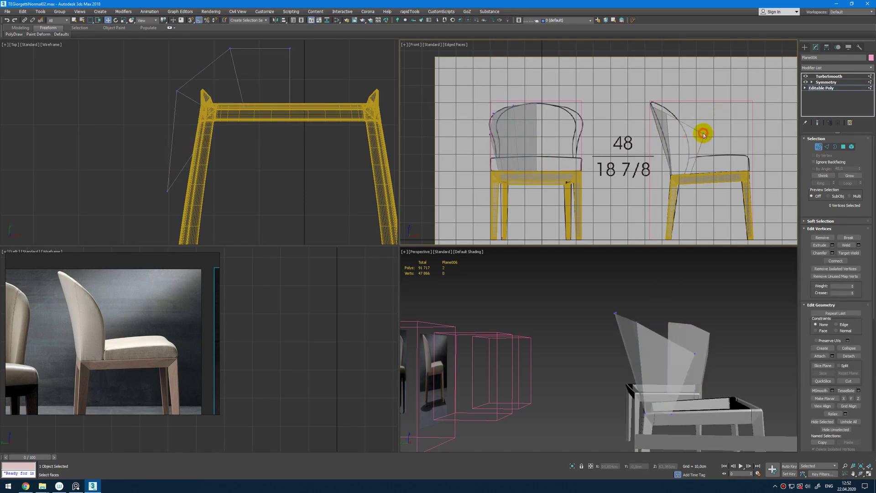
{"action": "left_click", "coordinate": [694, 353]}
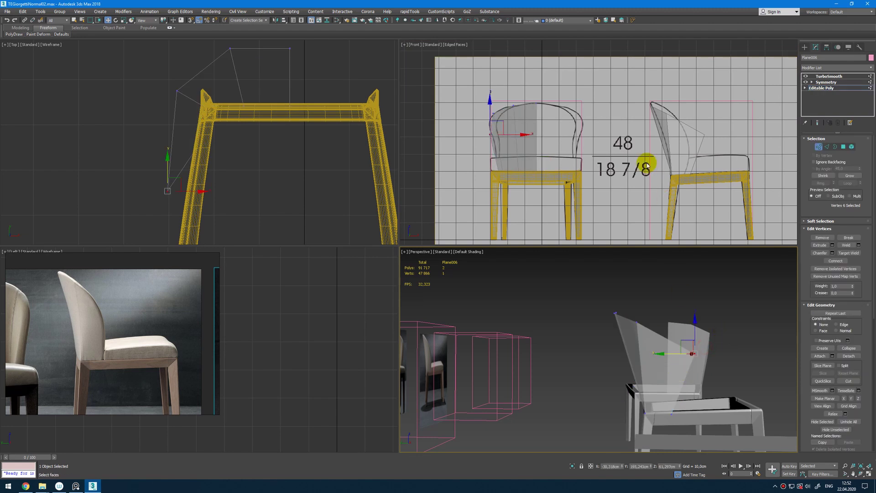
{"action": "middle_click_drag", "start_coordinate": [647, 166], "coordinate": [654, 157]}
{"action": "middle_click_drag", "start_coordinate": [723, 364], "coordinate": [727, 362]}
{"action": "left_click_drag", "start_coordinate": [678, 352], "coordinate": [658, 358]}
{"action": "key", "text": "grave"}
{"action": "key", "text": "ctrl+e"}
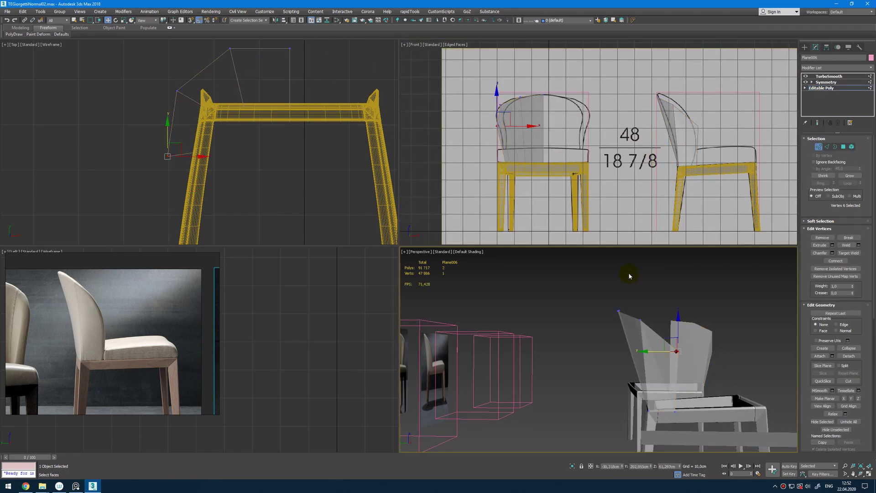
Examine the symmetrical, smoothed backrest against the front and side drawings
{"action": "middle_click", "coordinate": [683, 163]}
{"action": "key", "text": "ctrl+e"}
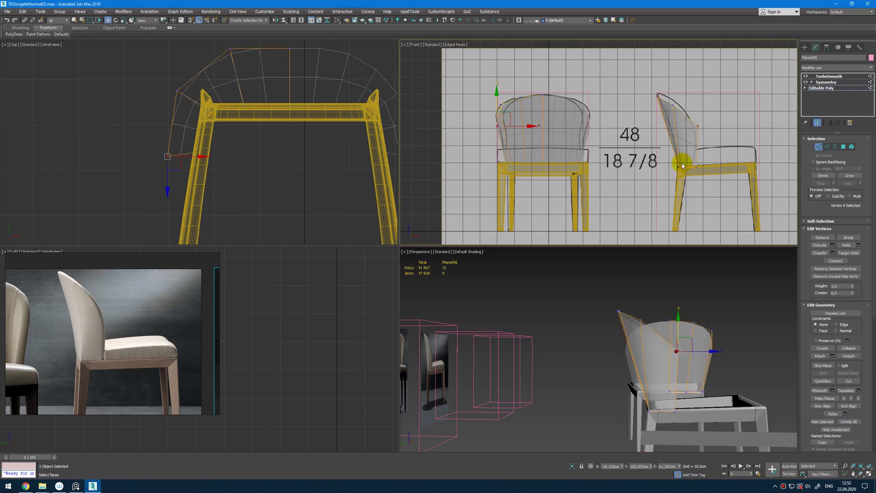
{"action": "key", "text": "ctrl+e"}
{"action": "key", "text": "ctrl+e"}
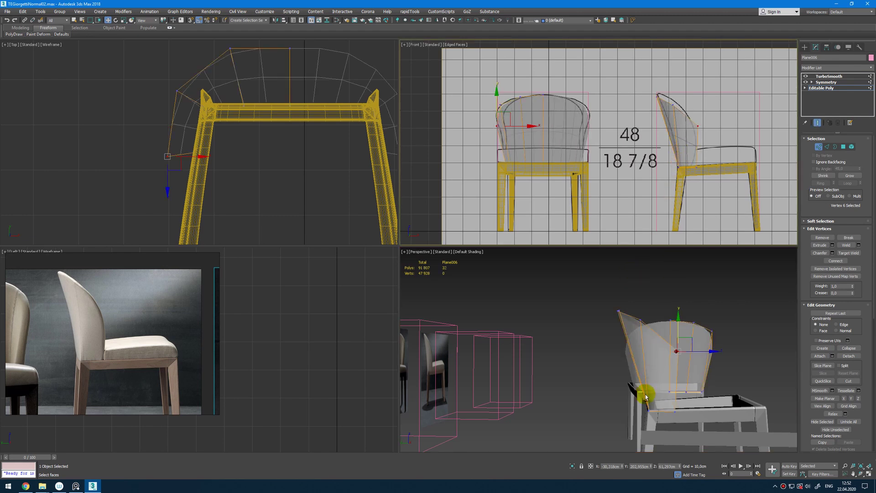
{"action": "mouse_move", "coordinate": [646, 397]}
{"action": "middle_mouse_down", "text": "alt"}
{"action": "mouse_move", "coordinate": [651, 385]}
{"action": "mouse_move", "coordinate": [659, 391]}
{"action": "middle_mouse_up", "text": "alt"}
{"action": "scroll", "coordinate": [708, 133], "scroll_direction": "up", "scroll_amount": 3}
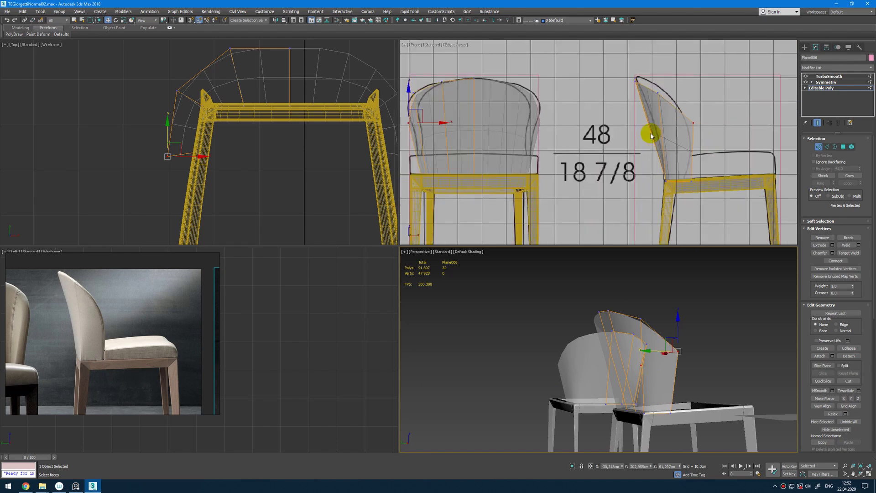
{"action": "middle_click_drag", "start_coordinate": [651, 135], "coordinate": [664, 135]}
{"action": "key", "text": "ctrl+e"}
{"action": "key", "text": "ctrl+e"}
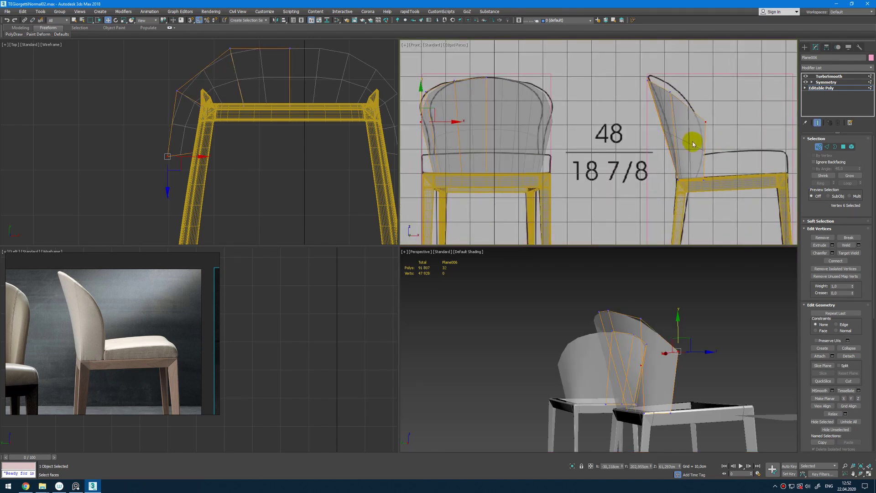
{"action": "key", "text": "1"}
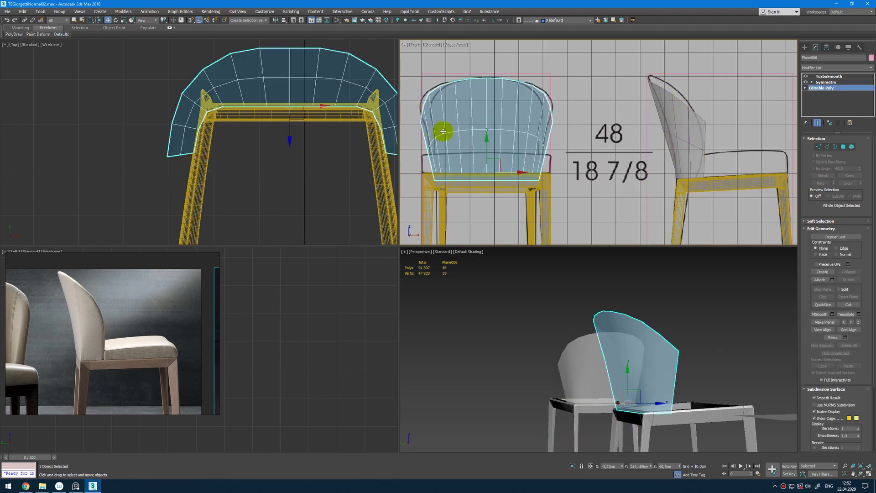
Show edged faces without the modifier result and insert a horizontal edge loop across the middle of the backrest
{"action": "middle_click", "coordinate": [641, 361]}
{"action": "key", "text": "shift+e"}
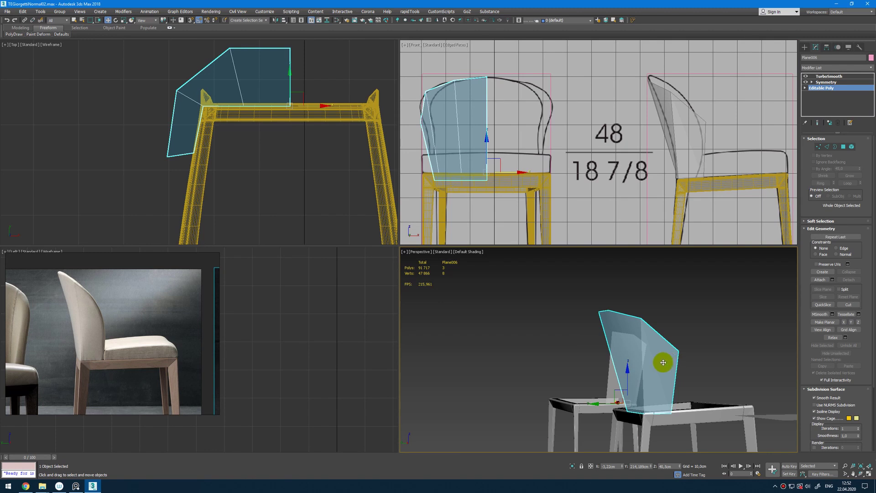
{"action": "key", "text": "F4"}
{"action": "middle_click_drag", "start_coordinate": [663, 362], "coordinate": [650, 362], "text": "alt"}
{"action": "left_click", "coordinate": [651, 364]}
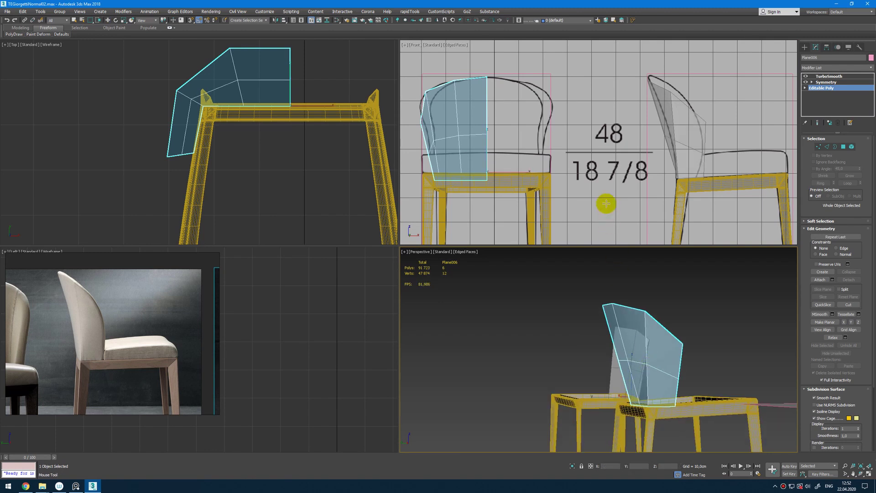
{"action": "middle_click", "coordinate": [653, 172]}
{"action": "mouse_move", "coordinate": [658, 156]}
{"action": "middle_mouse_down"}
{"action": "mouse_move", "coordinate": [639, 152]}
{"action": "mouse_move", "coordinate": [655, 148]}
{"action": "middle_mouse_up"}
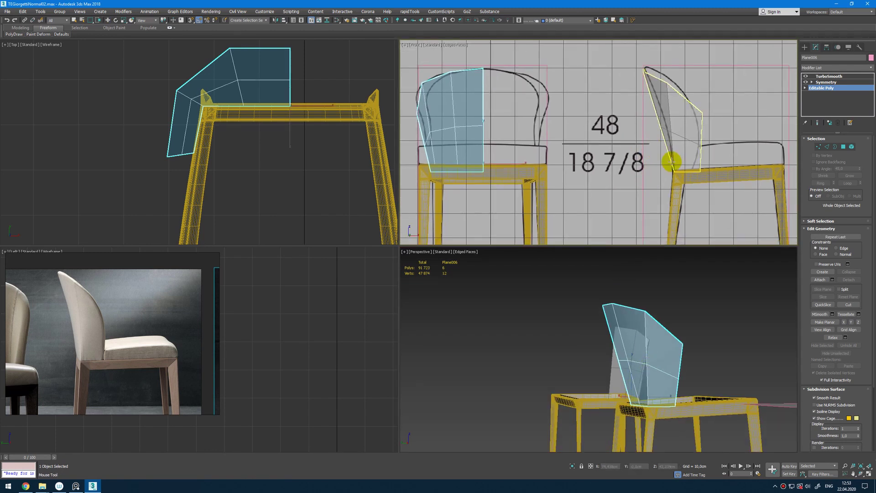
Move the four vertices of the new horizontal loop slightly toward the seat front to curve the backrest
{"action": "key", "text": "1"}
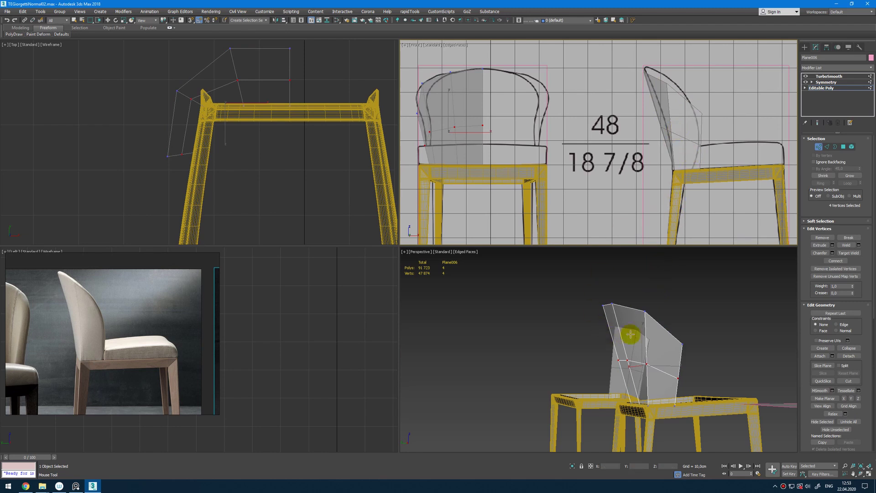
{"action": "key", "text": "w"}
{"action": "middle_click_drag", "start_coordinate": [630, 334], "coordinate": [639, 358], "text": "alt"}
{"action": "left_click_drag", "start_coordinate": [627, 363], "coordinate": [640, 354]}
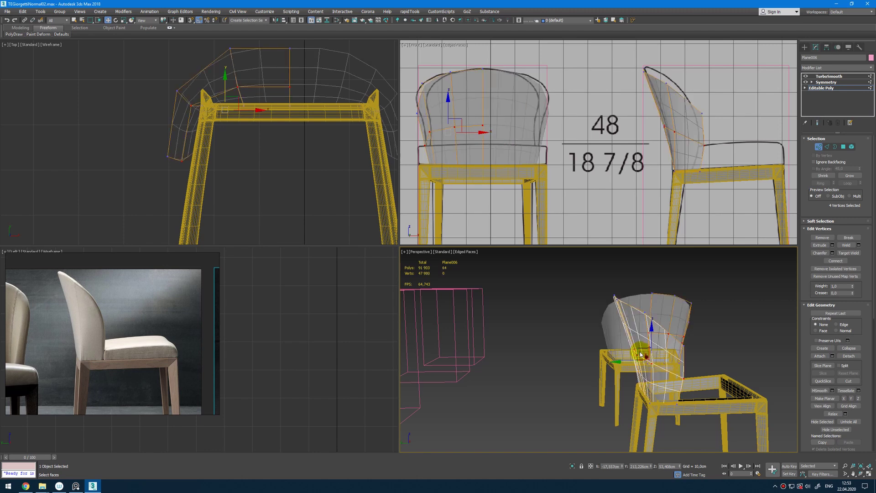
Inspect the backrest's curvature up close, with and without the symmetry and smoothing result
{"action": "key", "text": "ctrl+e"}
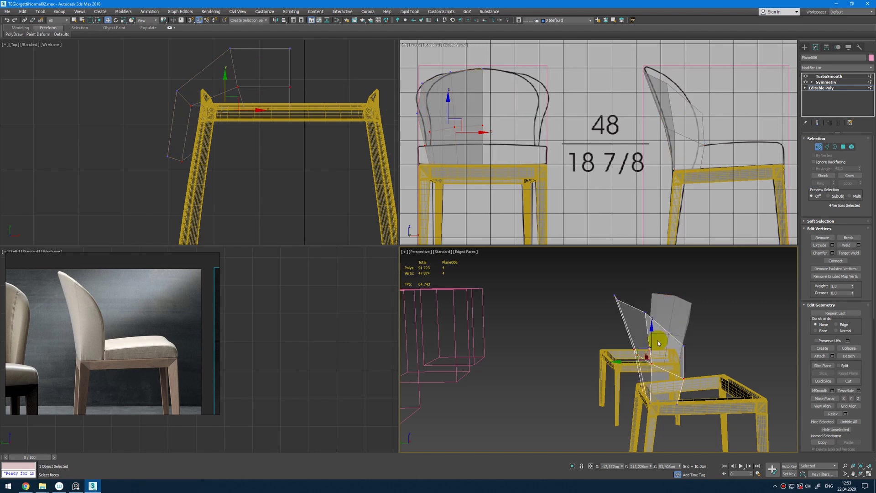
{"action": "middle_click_drag", "start_coordinate": [659, 343], "coordinate": [677, 372], "text": "alt"}
{"action": "key", "text": "ctrl+e"}
{"action": "scroll", "coordinate": [679, 384], "scroll_direction": "up", "scroll_amount": 3}
{"action": "key", "text": "ctrl+e"}
{"action": "key", "text": "ctrl+e"}
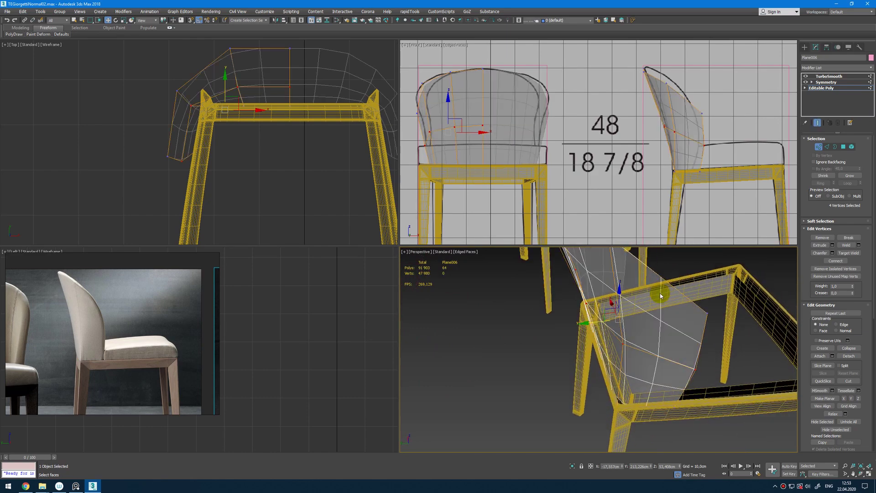
{"action": "right_click", "coordinate": [502, 86]}
{"action": "key", "text": "1"}
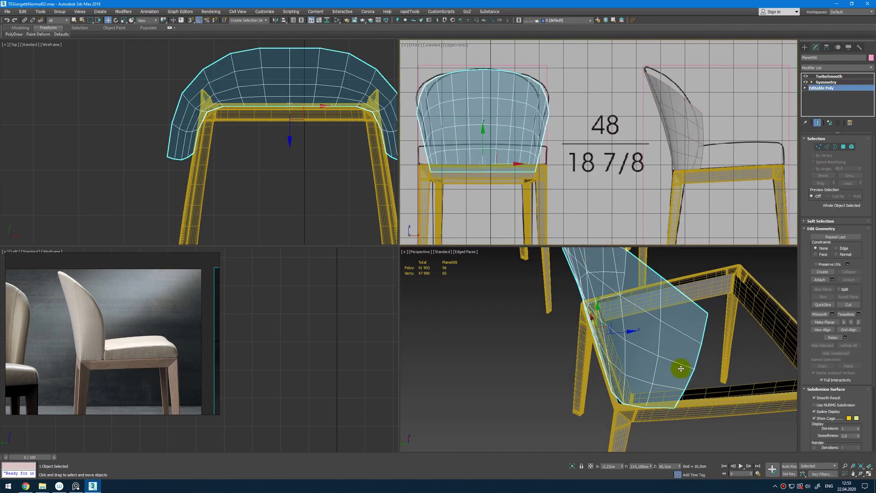
Compare the smoothed backrest's outline with the front and side drawings in an enlarged view and in perspective
{"action": "right_click", "coordinate": [679, 368]}
{"action": "key", "text": "alt+w"}
{"action": "scroll", "coordinate": [678, 368], "scroll_direction": "down", "scroll_amount": 4}
{"action": "middle_click_drag", "start_coordinate": [679, 367], "coordinate": [617, 221], "text": "alt"}
{"action": "key", "text": "f"}
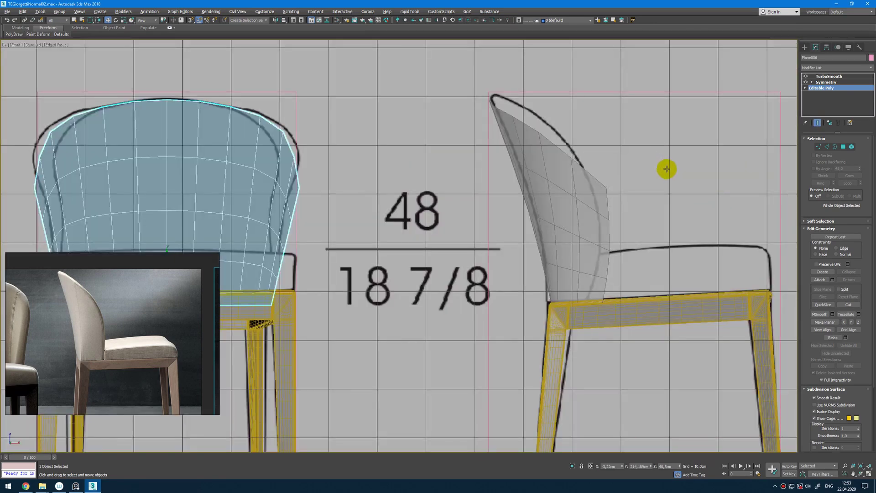
{"action": "key", "text": "1"}
{"action": "left_click", "coordinate": [616, 178]}
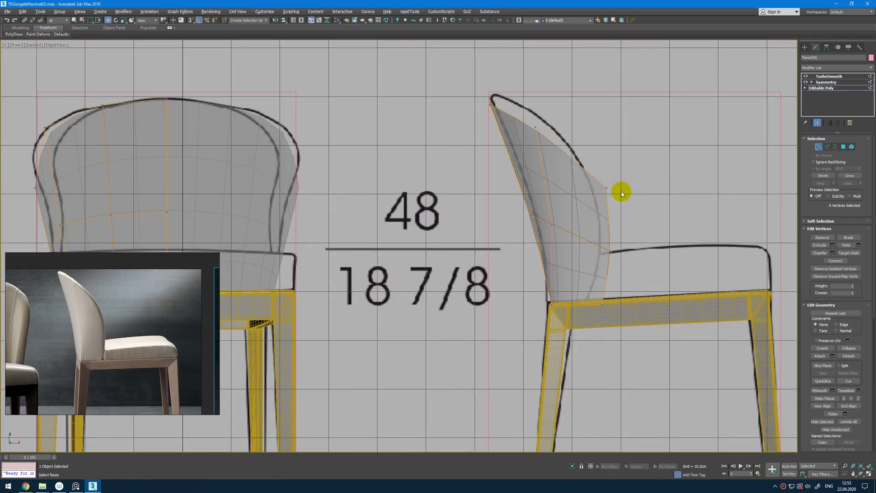
{"action": "key", "text": "alt+w"}
{"action": "left_click", "coordinate": [674, 359]}
{"action": "key", "text": "alt+w"}
{"action": "middle_click_drag", "start_coordinate": [669, 311], "coordinate": [579, 273], "text": "alt"}
{"action": "key", "text": "1"}
{"action": "scroll", "coordinate": [647, 307], "scroll_direction": "down", "scroll_amount": 6}
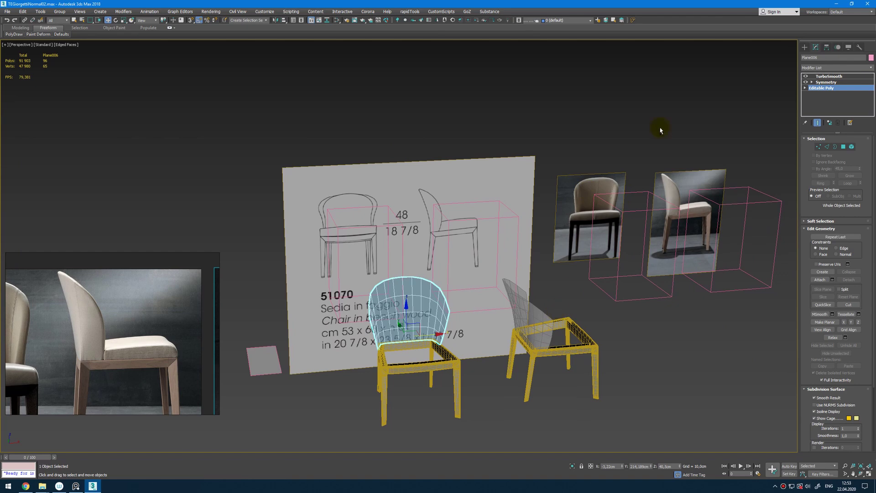
Clone the front-view backrest and wooden frame together as instances onto the front-view photo
{"action": "key", "text": "f"}
{"action": "left_click", "coordinate": [447, 268], "text": "ctrl"}
{"action": "scroll", "coordinate": [475, 265], "scroll_direction": "down", "scroll_amount": 2}
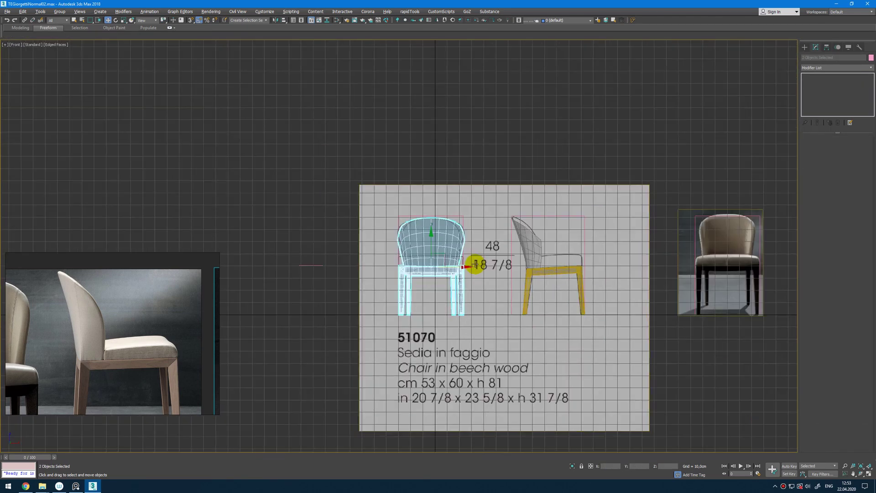
{"action": "mouse_move", "coordinate": [475, 264]}
{"action": "middle_mouse_down"}
{"action": "mouse_move", "coordinate": [397, 254]}
{"action": "mouse_move", "coordinate": [351, 263]}
{"action": "middle_mouse_up"}
{"action": "mouse_move", "coordinate": [352, 262]}
{"action": "left_mouse_down", "text": "shift"}
{"action": "mouse_move", "coordinate": [626, 293]}
{"action": "mouse_move", "coordinate": [644, 285]}
{"action": "left_mouse_up", "text": "shift"}
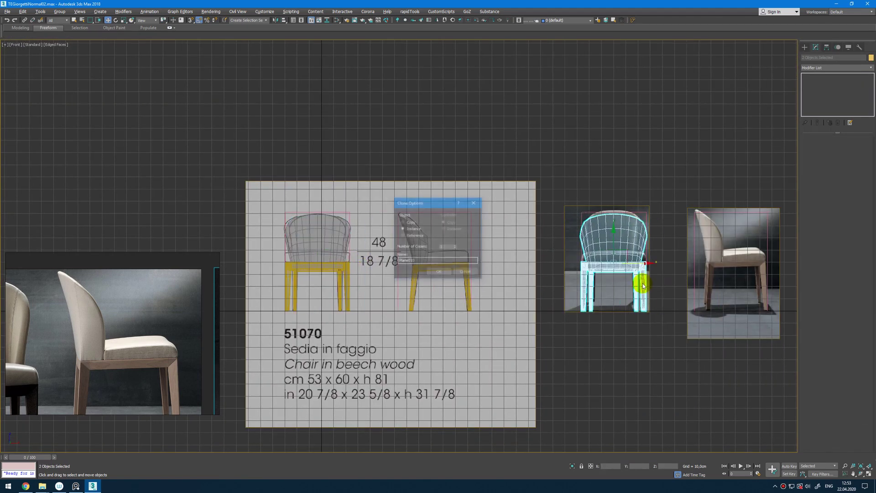
{"action": "left_click", "coordinate": [433, 270]}
Fine-align the cloned chair with the chair in the front-view reference photo
{"action": "scroll", "coordinate": [523, 248], "scroll_direction": "up", "scroll_amount": 4}
{"action": "scroll", "coordinate": [528, 235], "scroll_direction": "down", "scroll_amount": 1}
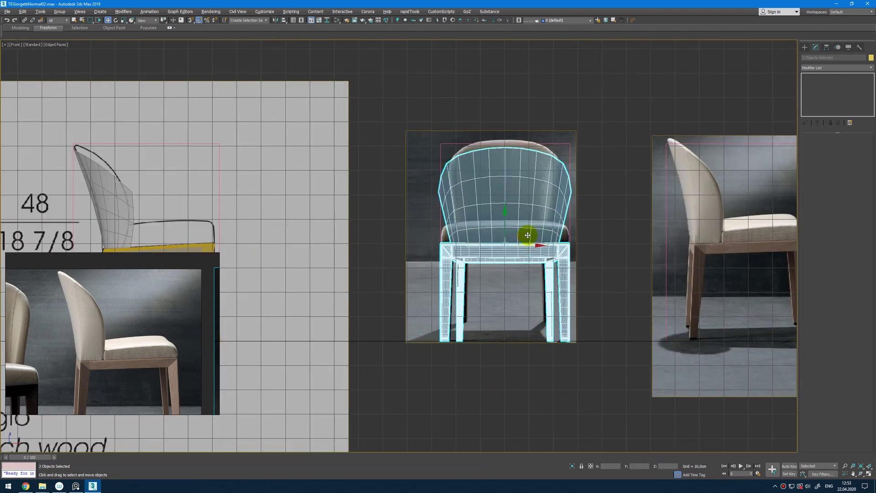
{"action": "scroll", "coordinate": [536, 193], "scroll_direction": "up", "scroll_amount": 3}
{"action": "left_click_drag", "start_coordinate": [475, 271], "coordinate": [479, 269]}
{"action": "middle_click_drag", "start_coordinate": [507, 229], "coordinate": [503, 211]}
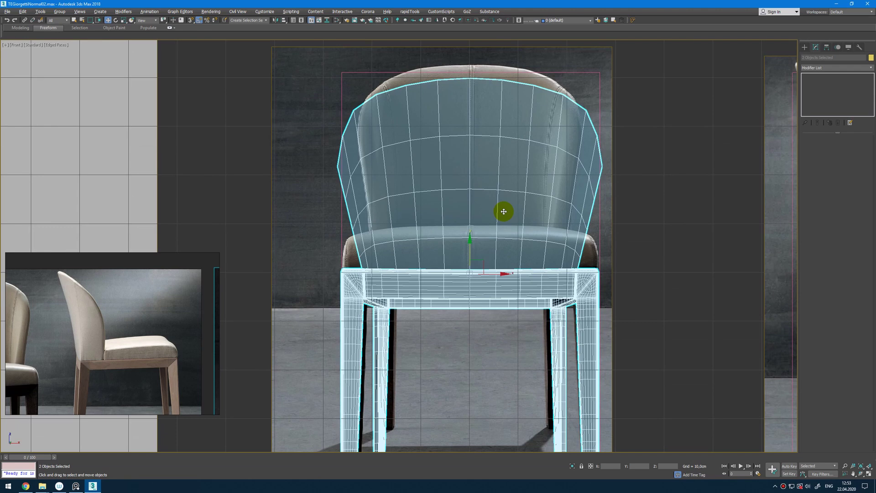
{"action": "scroll", "coordinate": [503, 211], "scroll_direction": "down", "scroll_amount": 3}
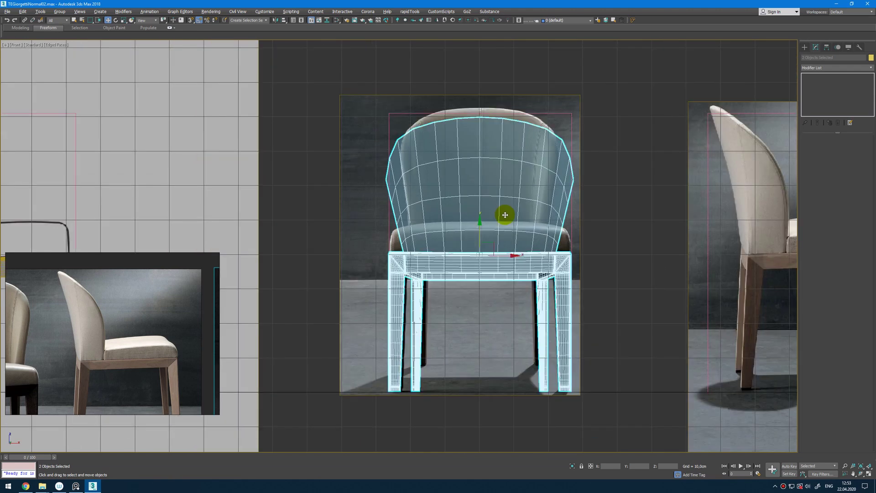
Select the two middle-row vertices at the side of the original backrest's base mesh and move them slightly inward
{"action": "middle_click_drag", "start_coordinate": [504, 215], "coordinate": [245, 182]}
{"action": "left_click", "coordinate": [211, 192]}
{"action": "left_click", "coordinate": [821, 87]}
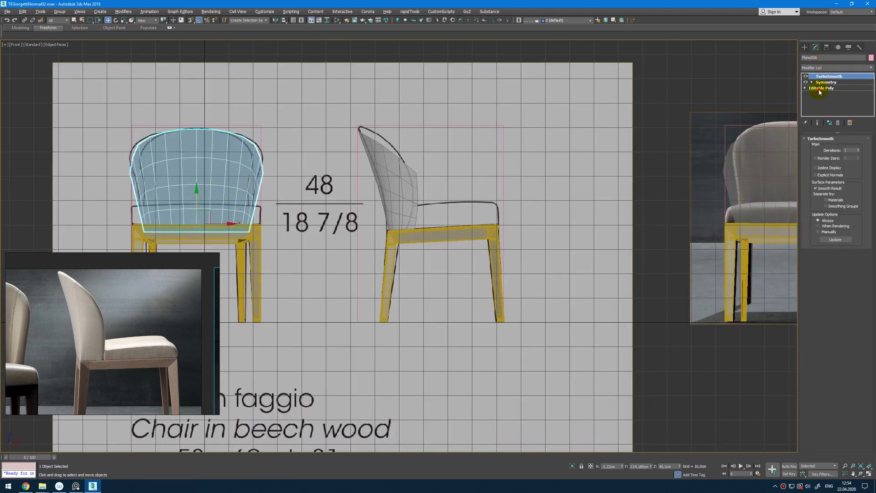
{"action": "key", "text": "1"}
{"action": "scroll", "coordinate": [247, 176], "scroll_direction": "up", "scroll_amount": 5}
{"action": "left_click_drag", "start_coordinate": [187, 168], "coordinate": [132, 213]}
{"action": "middle_click_drag", "start_coordinate": [176, 204], "coordinate": [193, 188]}
{"action": "key", "text": "alt+w"}
{"action": "key", "text": "alt+w"}
{"action": "scroll", "coordinate": [664, 347], "scroll_direction": "up", "scroll_amount": 10}
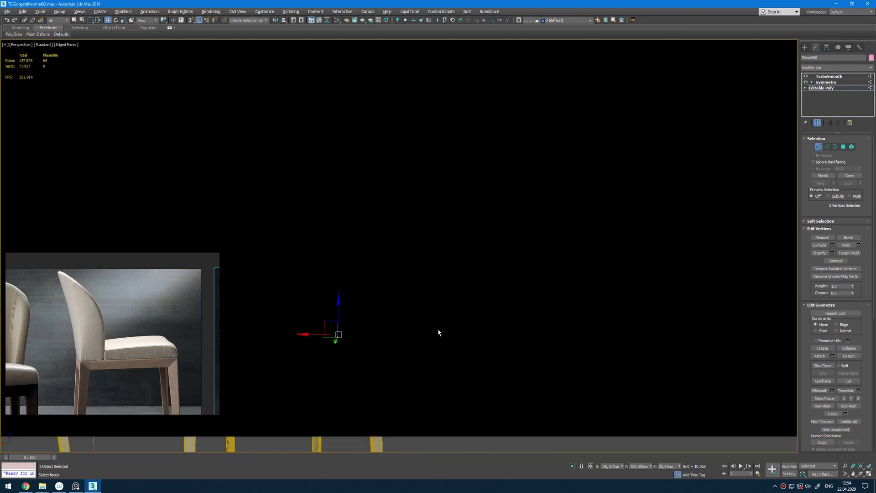
{"action": "scroll", "coordinate": [330, 335], "scroll_direction": "up", "scroll_amount": 3}
{"action": "key", "text": "alt+w"}
{"action": "scroll", "coordinate": [479, 122], "scroll_direction": "up", "scroll_amount": 6}
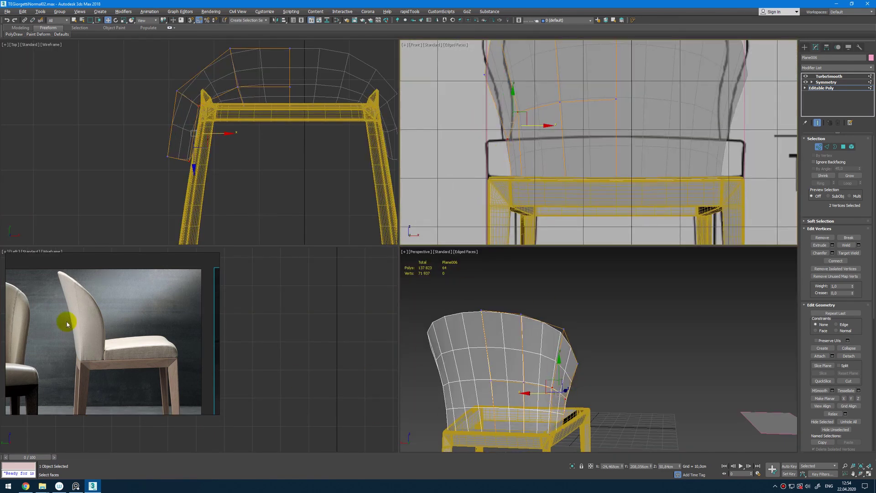
Compare the backrest's side curve with the three-quarter reference photo from several angles, with and without smoothing
{"action": "scroll", "coordinate": [67, 324], "scroll_direction": "down", "scroll_amount": 5}
{"action": "scroll", "coordinate": [112, 348], "scroll_direction": "up", "scroll_amount": 5}
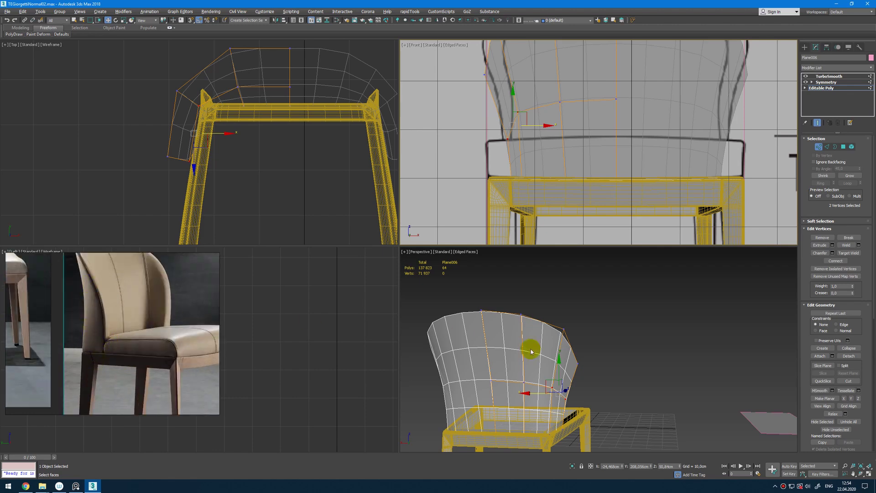
{"action": "middle_click_drag", "start_coordinate": [531, 351], "coordinate": [468, 358], "text": "alt"}
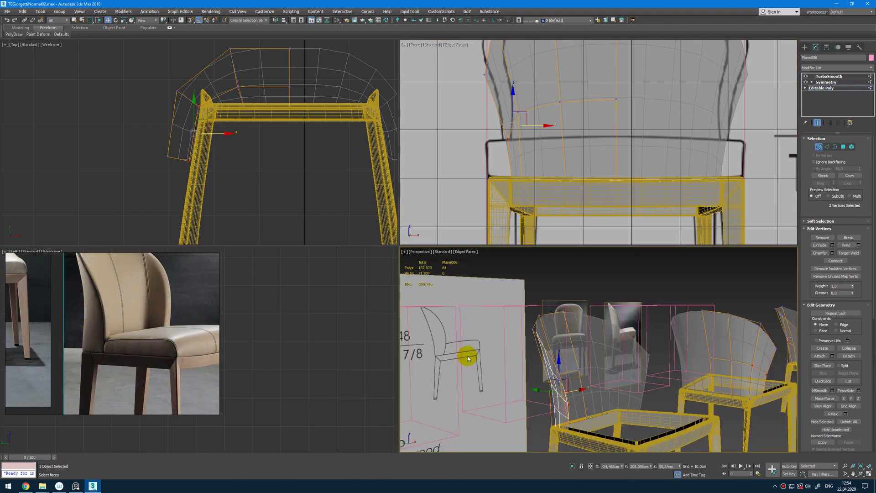
{"action": "scroll", "coordinate": [538, 343], "scroll_direction": "down", "scroll_amount": 3}
{"action": "scroll", "coordinate": [531, 164], "scroll_direction": "down", "scroll_amount": 4}
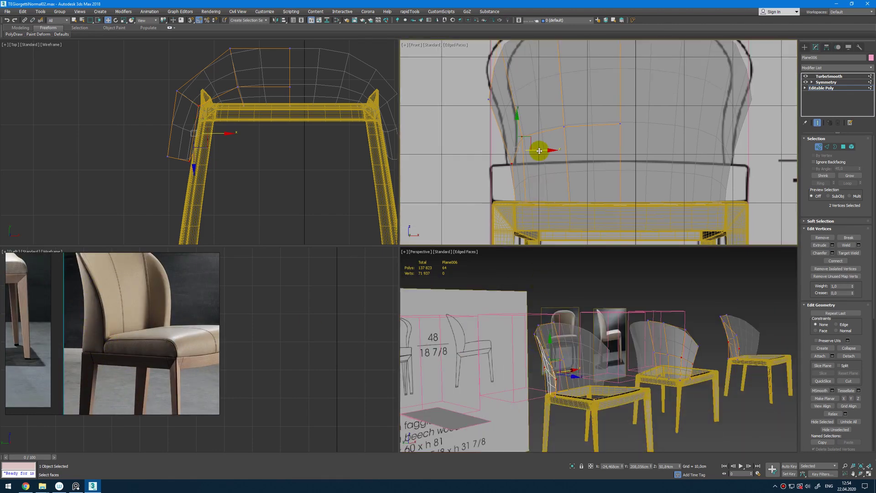
{"action": "mouse_move", "coordinate": [588, 351]}
{"action": "middle_mouse_down", "text": "alt"}
{"action": "mouse_move", "coordinate": [614, 351]}
{"action": "mouse_move", "coordinate": [596, 354]}
{"action": "mouse_move", "coordinate": [595, 345]}
{"action": "mouse_move", "coordinate": [588, 355]}
{"action": "middle_mouse_up", "text": "alt"}
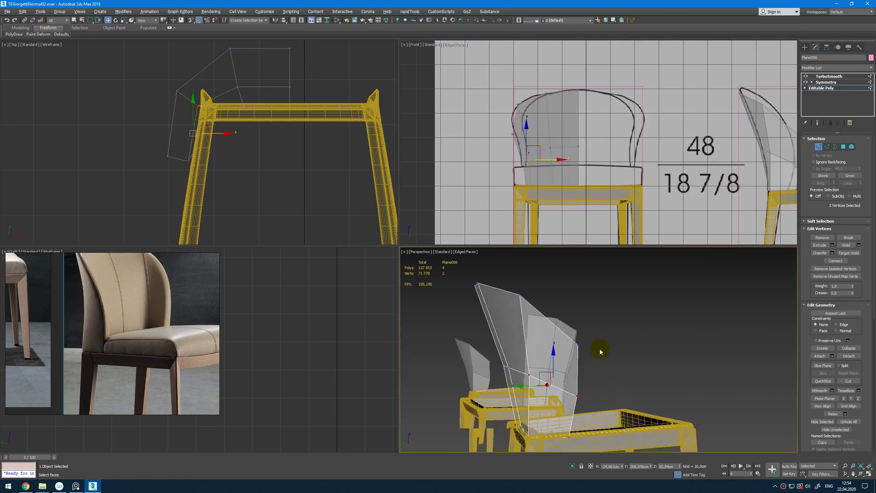
{"action": "key", "text": "space"}
{"action": "key", "text": "space"}
{"action": "scroll", "coordinate": [588, 355], "scroll_direction": "down", "scroll_amount": 3}
{"action": "scroll", "coordinate": [575, 337], "scroll_direction": "up", "scroll_amount": 4}
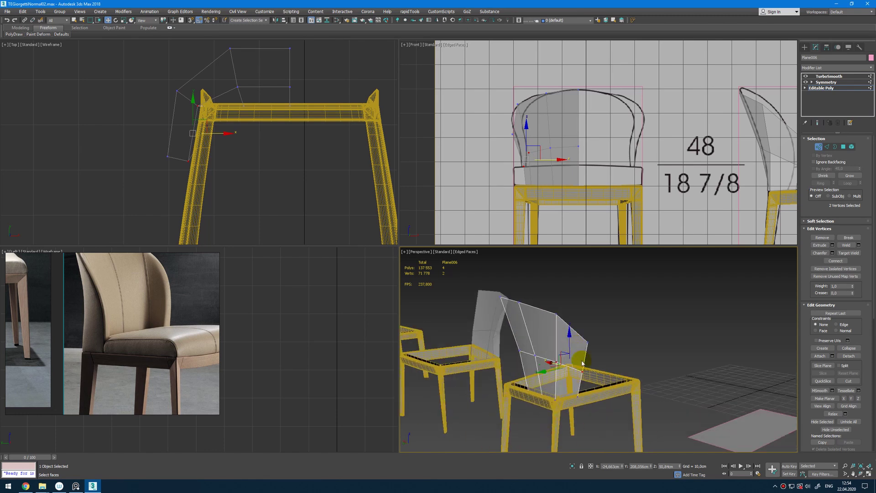
Insert a vertical edge loop on the backrest's side and a horizontal one across its upper half with SwiftLoop
{"action": "key", "text": "alt+s"}
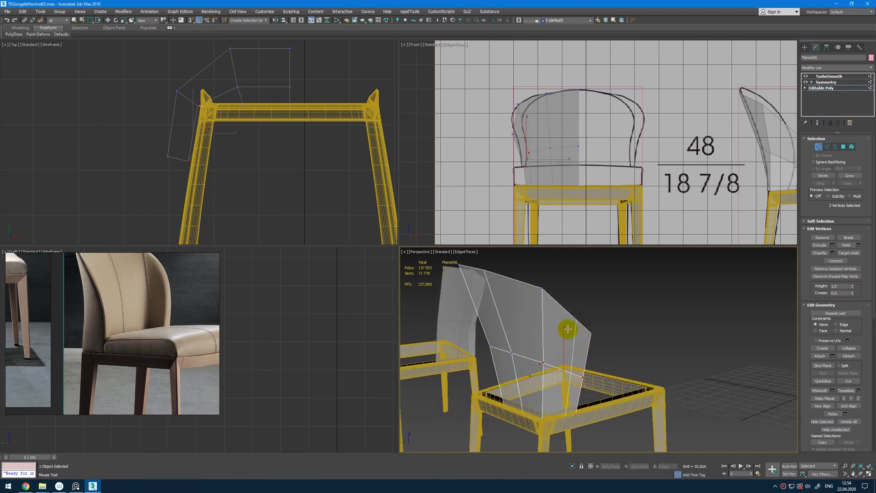
{"action": "left_click", "coordinate": [565, 310]}
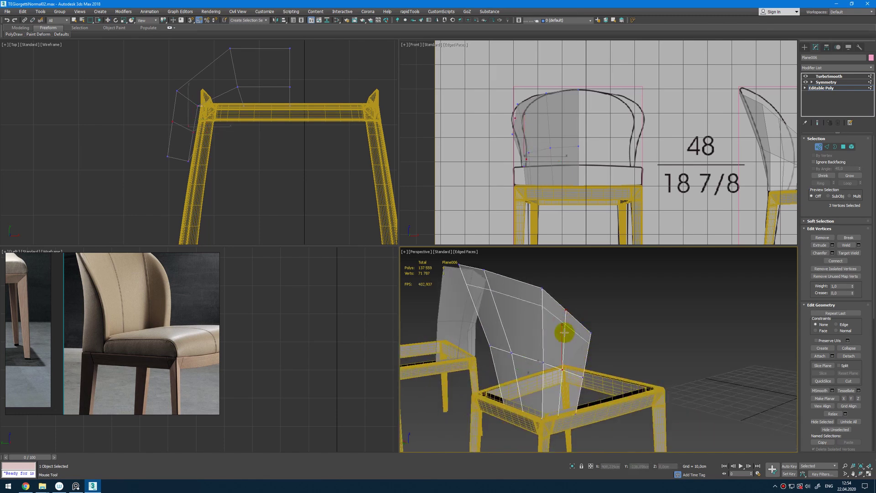
{"action": "right_click", "coordinate": [585, 342]}
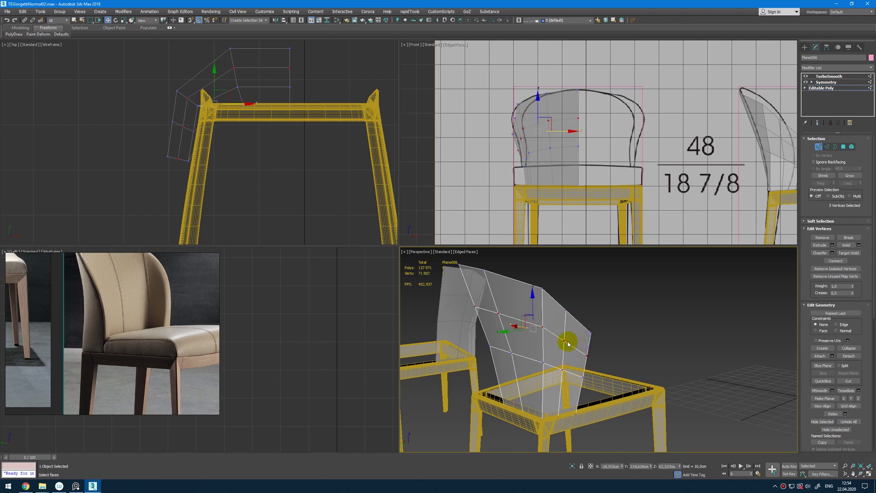
Connect the new loop crossing to the outer side corner vertex and remove the leftover edge above it
{"action": "left_click", "coordinate": [564, 341]}
{"action": "left_click", "coordinate": [591, 334], "text": "ctrl"}
{"action": "middle_click_drag", "start_coordinate": [599, 343], "coordinate": [603, 333]}
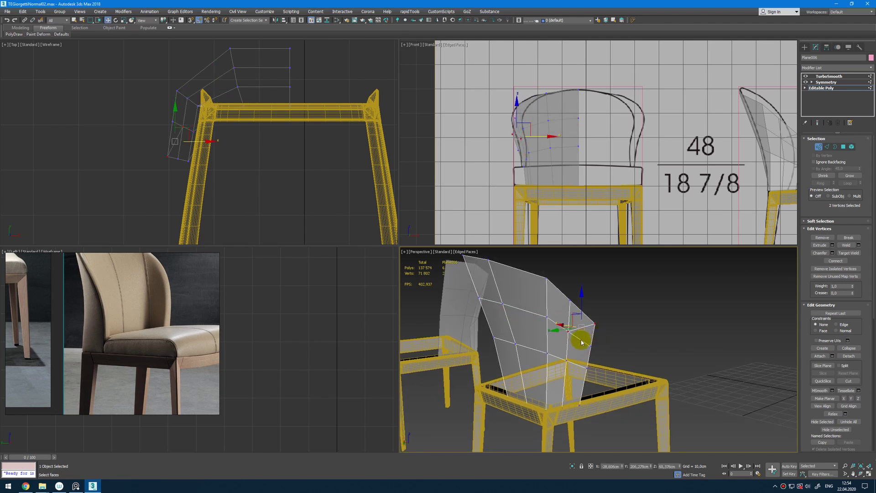
{"action": "key", "text": "2"}
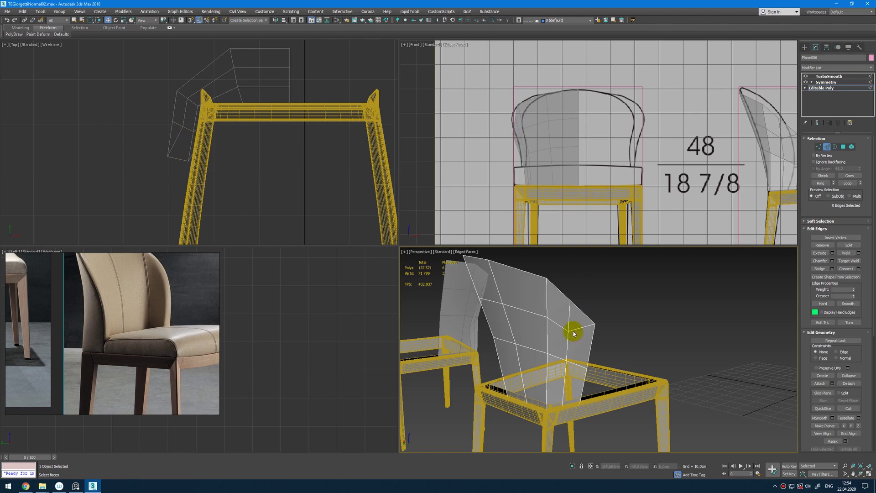
{"action": "left_click", "coordinate": [571, 316]}
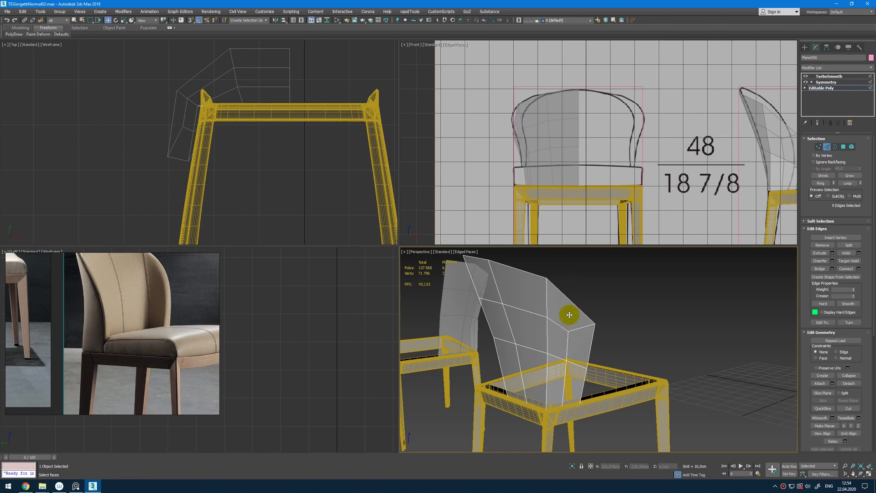
{"action": "key", "text": "2"}
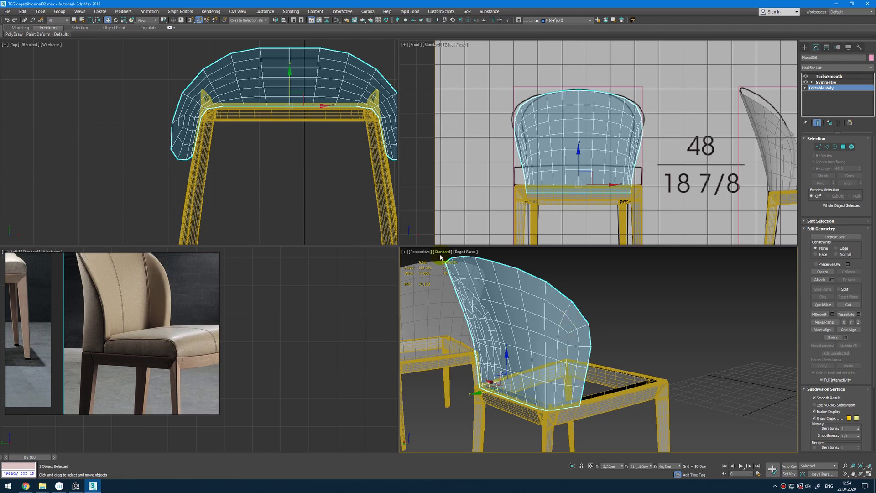
Move the bottom outer corner vertex of the side-view backrest horizontally towards the reference drawing's outline
{"action": "middle_click_drag", "start_coordinate": [648, 156], "coordinate": [492, 153]}
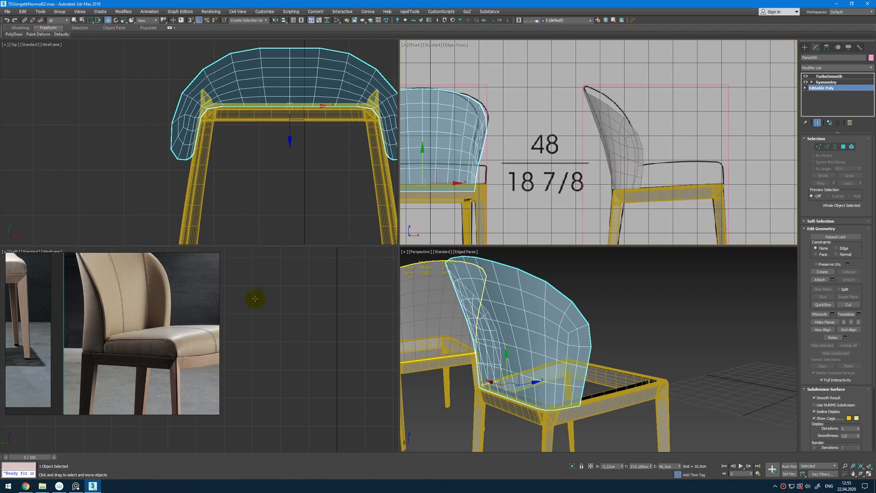
{"action": "scroll", "coordinate": [642, 174], "scroll_direction": "up", "scroll_amount": 4}
{"action": "middle_click_drag", "start_coordinate": [643, 174], "coordinate": [604, 157]}
{"action": "key", "text": "grave"}
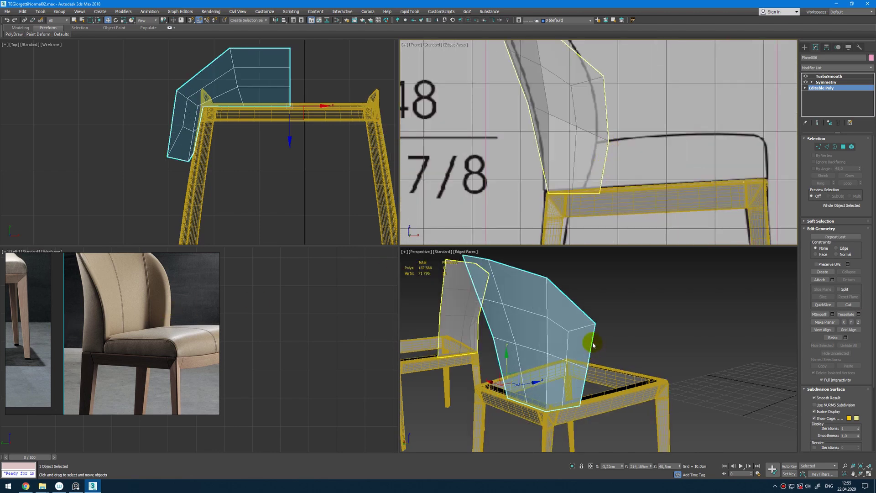
{"action": "left_click", "coordinate": [601, 168]}
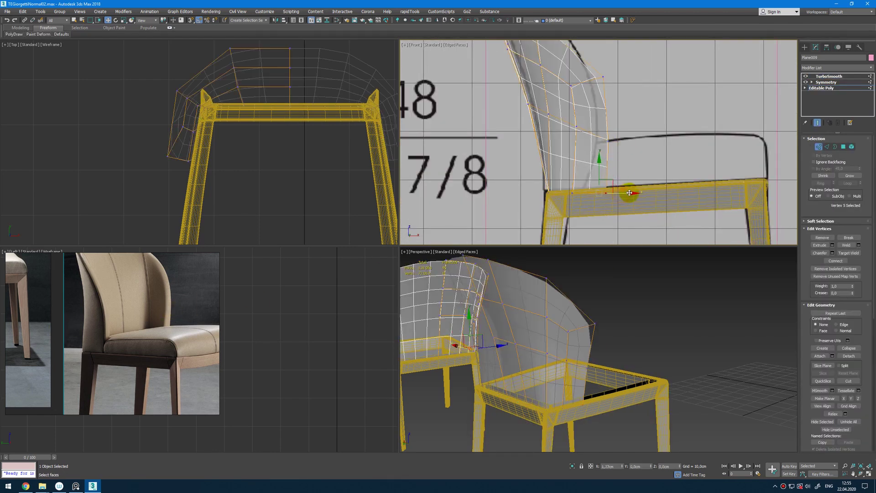
{"action": "key", "text": "ctrl+e"}
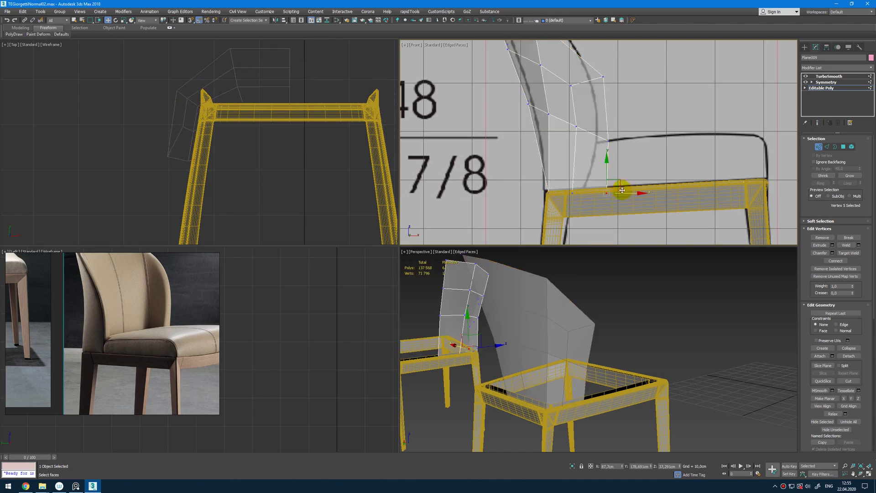
{"action": "middle_click_drag", "start_coordinate": [620, 256], "coordinate": [629, 196], "text": "alt"}
{"action": "key", "text": "ctrl+e"}
{"action": "key", "text": "ctrl+e"}
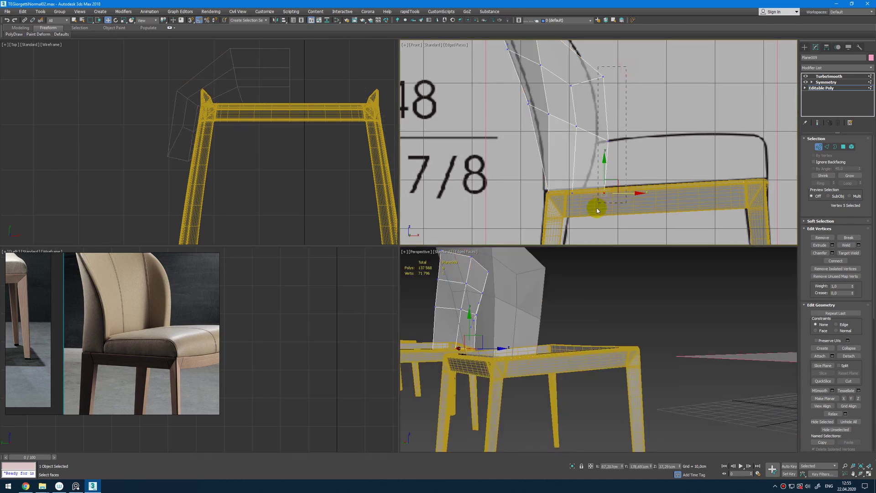
Select the three vertices along the side-view backrest's front edge and move them slightly inward
{"action": "left_click_drag", "start_coordinate": [596, 211], "coordinate": [597, 211]}
{"action": "key", "text": "ctrl+e"}
{"action": "left_click_drag", "start_coordinate": [625, 138], "coordinate": [618, 140]}
{"action": "scroll", "coordinate": [619, 140], "scroll_direction": "down", "scroll_amount": 3}
{"action": "middle_click_drag", "start_coordinate": [618, 140], "coordinate": [599, 123]}
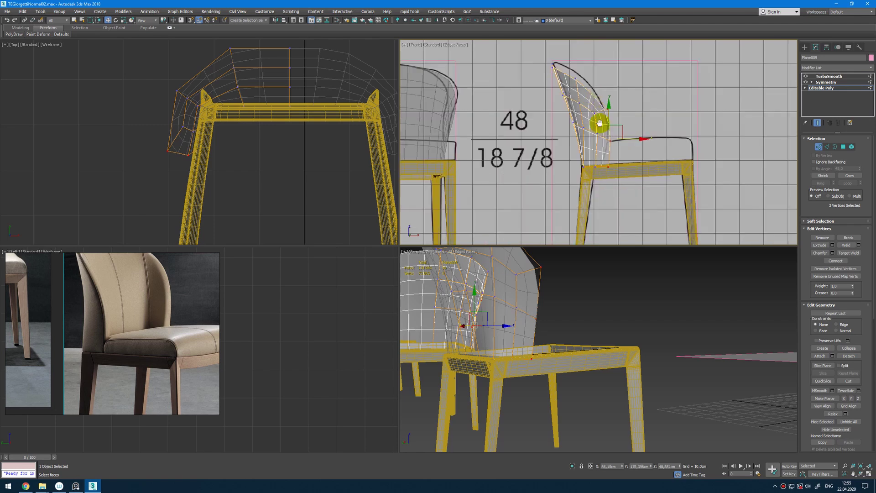
Inspect the backrest's shape and its fit on the wooden frame from several angles, with and without edges and smoothing
{"action": "scroll", "coordinate": [593, 117], "scroll_direction": "up", "scroll_amount": 3}
{"action": "scroll", "coordinate": [531, 302], "scroll_direction": "up", "scroll_amount": 5}
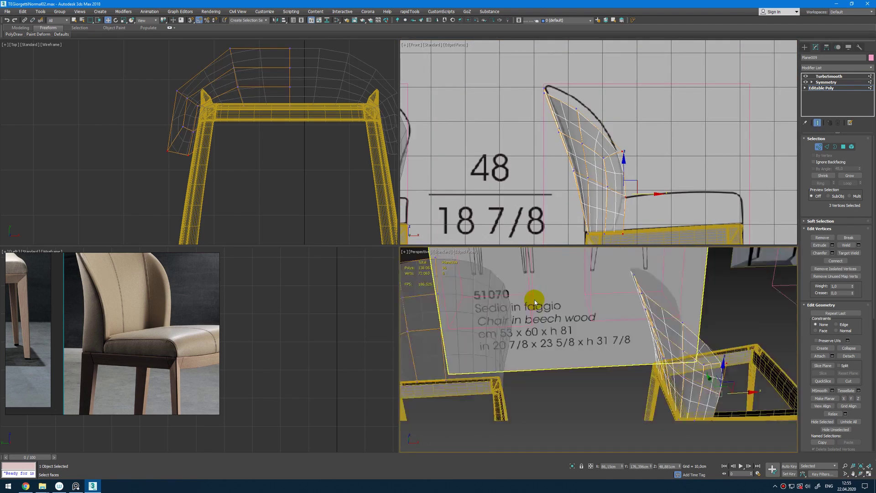
{"action": "scroll", "coordinate": [534, 302], "scroll_direction": "down", "scroll_amount": 5}
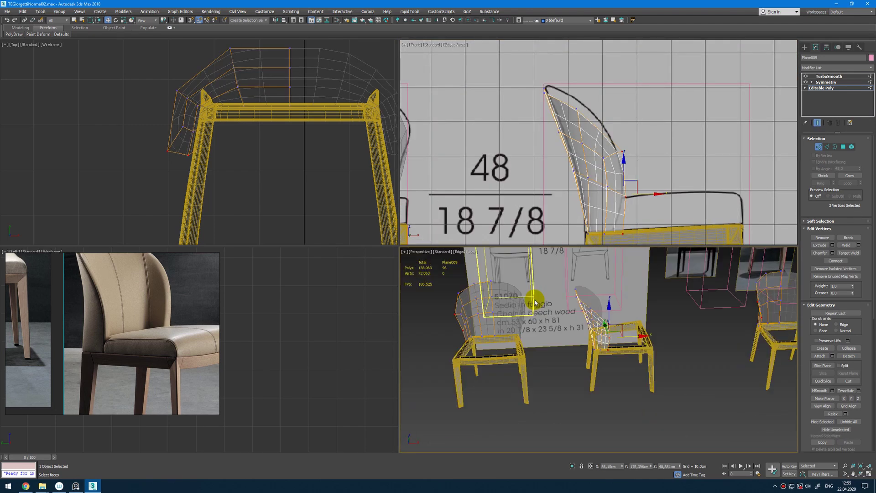
{"action": "key", "text": "1"}
{"action": "key", "text": "F4"}
{"action": "scroll", "coordinate": [623, 357], "scroll_direction": "down", "scroll_amount": 3}
{"action": "middle_click_drag", "start_coordinate": [624, 357], "coordinate": [683, 340], "text": "alt"}
{"action": "scroll", "coordinate": [640, 342], "scroll_direction": "up", "scroll_amount": 4}
{"action": "key", "text": "alt+x"}
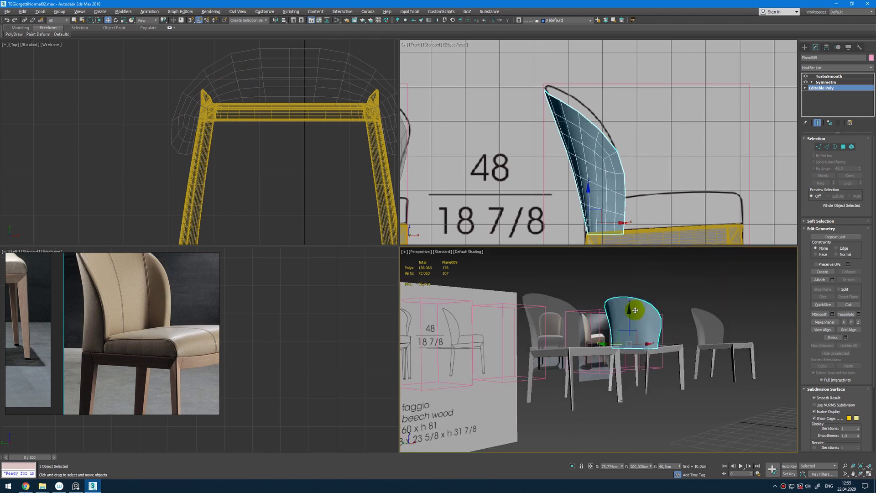
{"action": "middle_click_drag", "start_coordinate": [635, 310], "coordinate": [659, 382], "text": "alt"}
{"action": "scroll", "coordinate": [633, 358], "scroll_direction": "up", "scroll_amount": 4}
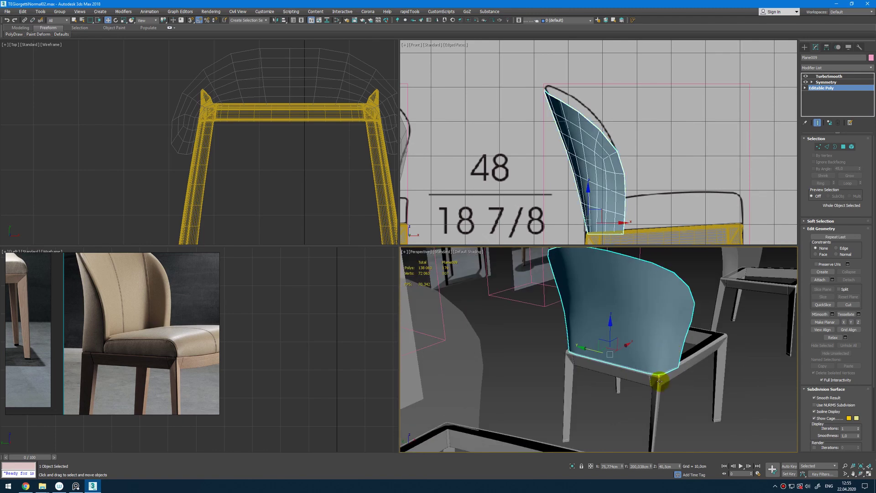
{"action": "scroll", "coordinate": [659, 381], "scroll_direction": "up", "scroll_amount": 4}
{"action": "scroll", "coordinate": [664, 350], "scroll_direction": "up", "scroll_amount": 4}
{"action": "key", "text": "F4"}
{"action": "scroll", "coordinate": [665, 351], "scroll_direction": "down", "scroll_amount": 4}
{"action": "key", "text": "space"}
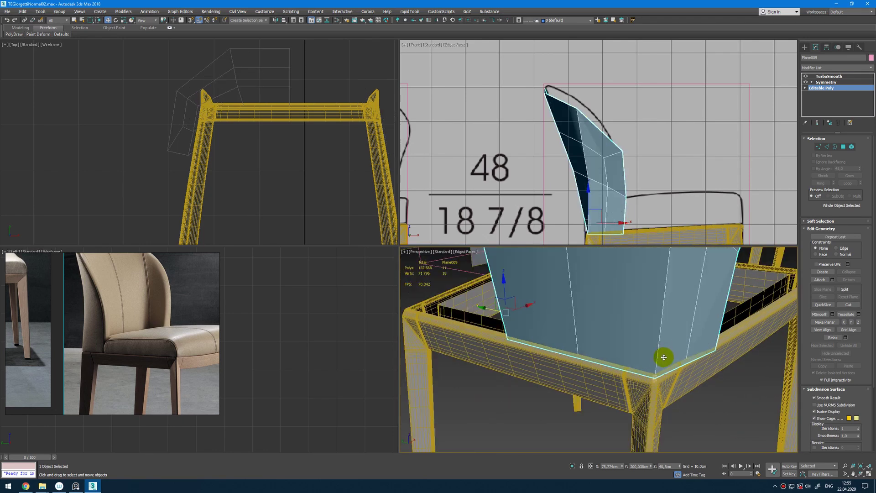
{"action": "key", "text": "ctrl+e"}
{"action": "middle_click_drag", "start_coordinate": [665, 347], "coordinate": [630, 360], "text": "alt"}
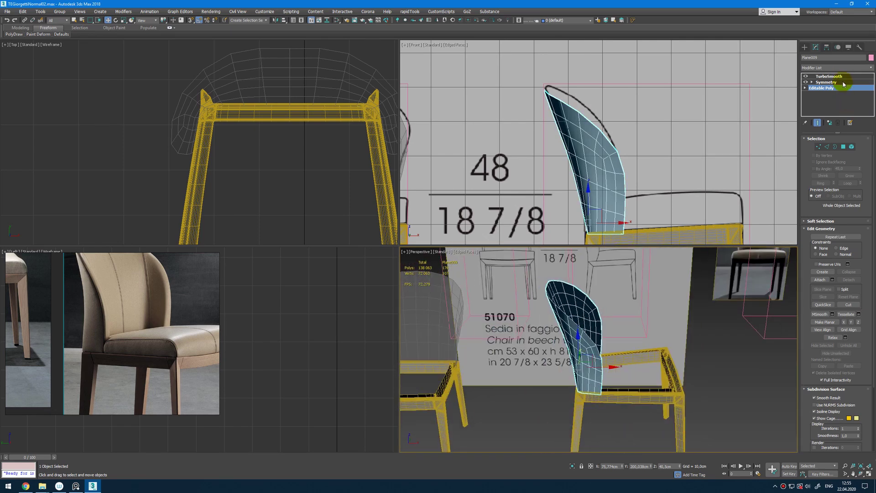
Add a Shell modifier between the backrest's Symmetry and TurboSmooth, with an inner amount of 3.17 cm
{"action": "left_click", "coordinate": [842, 82]}
{"action": "left_click", "coordinate": [871, 68]}
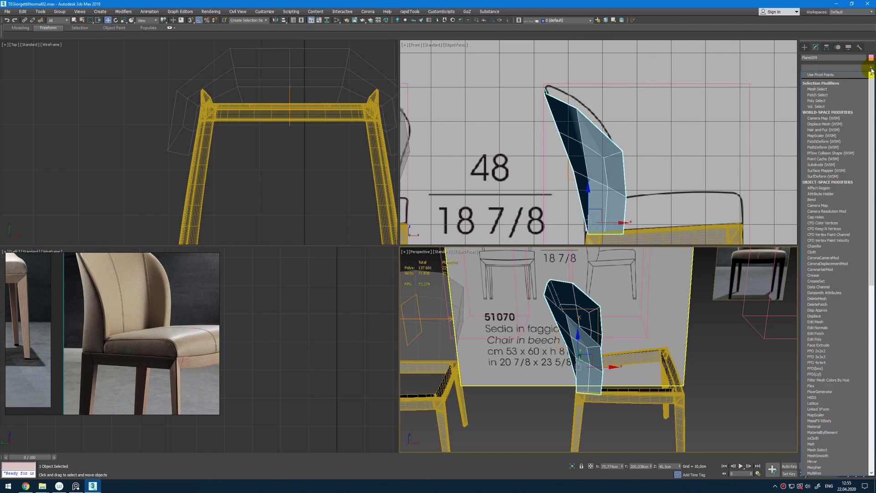
{"action": "scroll", "coordinate": [821, 241], "scroll_direction": "down", "scroll_amount": 10}
{"action": "left_click", "coordinate": [818, 245]}
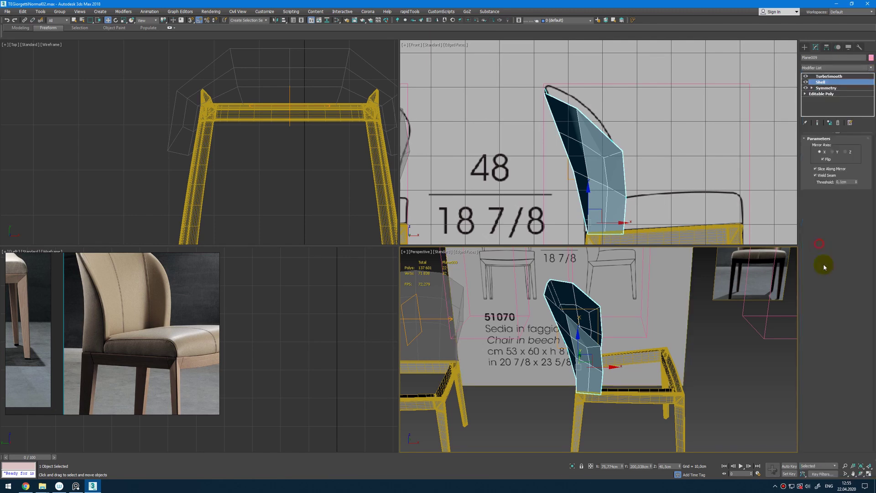
{"action": "middle_click_drag", "start_coordinate": [794, 319], "coordinate": [763, 280], "text": "alt"}
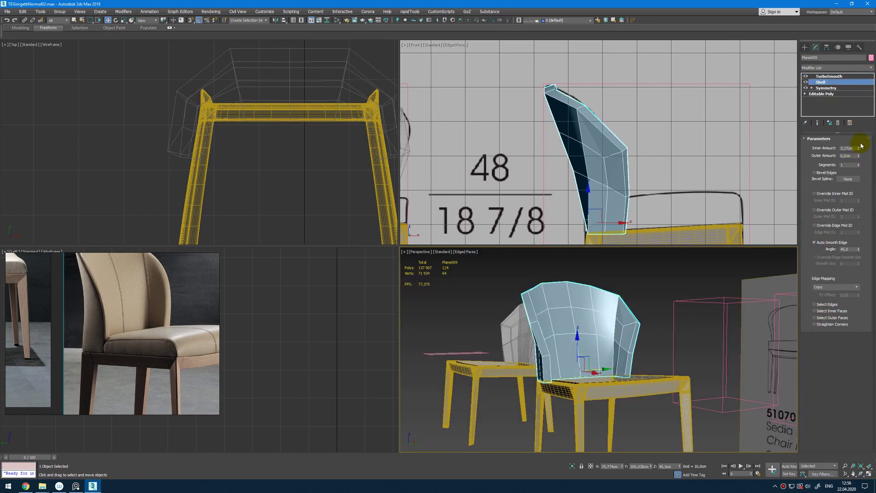
Try the Shell's Straighten Corners option, switch it off again, and check the thickened backrest with TurboSmooth
{"action": "left_click", "coordinate": [814, 324]}
{"action": "scroll", "coordinate": [615, 317], "scroll_direction": "up", "scroll_amount": 5}
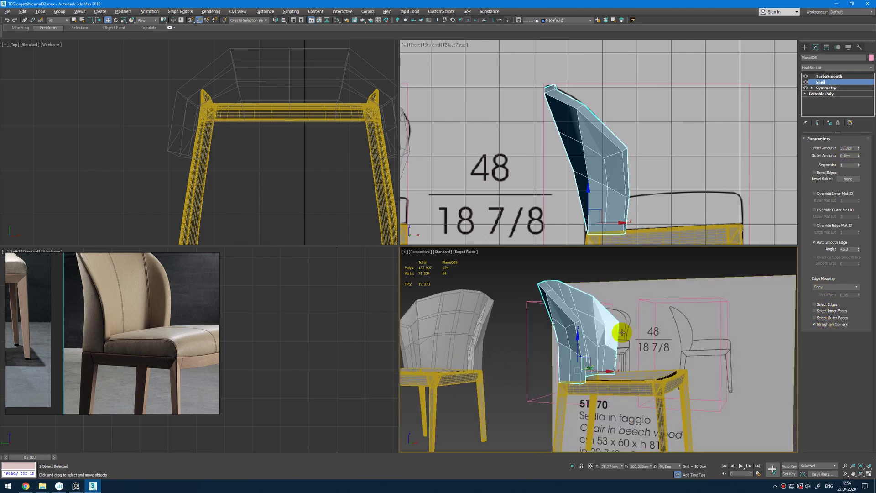
{"action": "left_click", "coordinate": [815, 324]}
{"action": "scroll", "coordinate": [539, 350], "scroll_direction": "down", "scroll_amount": 5}
{"action": "middle_click_drag", "start_coordinate": [539, 350], "coordinate": [833, 111], "text": "alt"}
{"action": "left_click", "coordinate": [831, 77]}
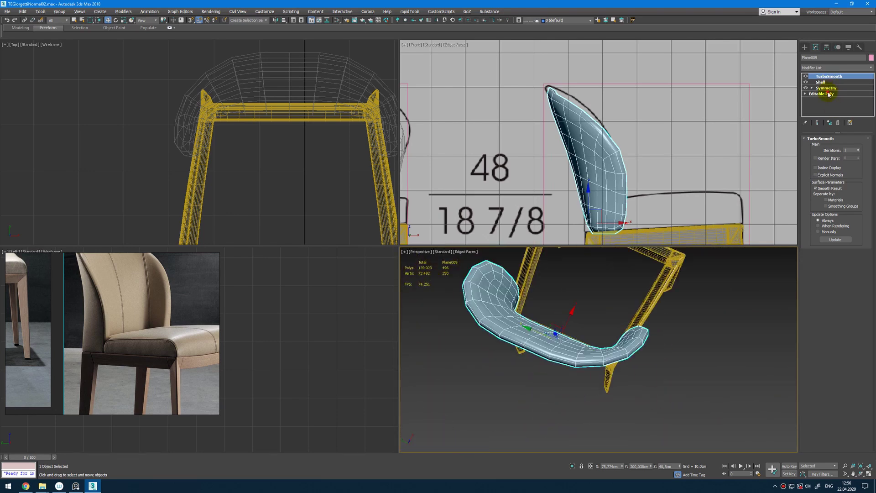
Select the outer centre vertex of the backrest's Editable Poly in the Top view and move it slightly outward
{"action": "left_click", "coordinate": [826, 93]}
{"action": "right_click", "coordinate": [330, 137]}
{"action": "key", "text": "alt+w"}
{"action": "key", "text": "alt+w"}
{"action": "key", "text": "z"}
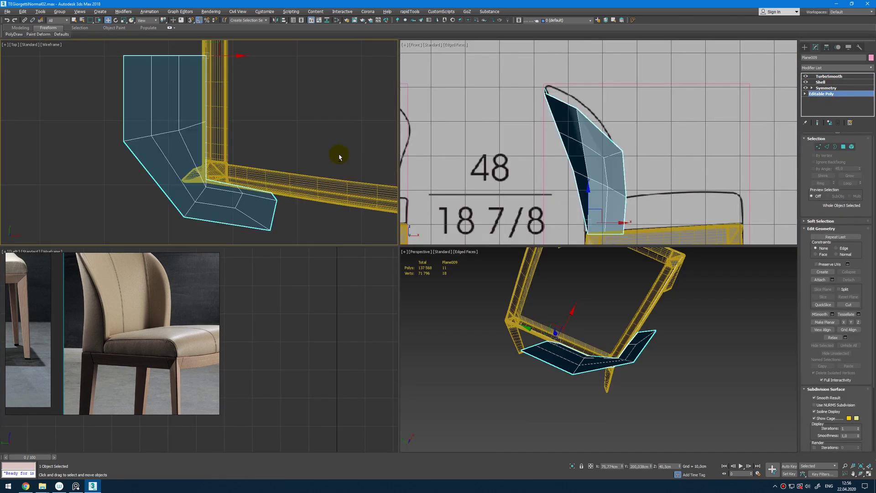
{"action": "key", "text": "alt+w"}
{"action": "scroll", "coordinate": [338, 155], "scroll_direction": "down", "scroll_amount": 4}
{"action": "middle_click_drag", "start_coordinate": [346, 160], "coordinate": [385, 192]}
{"action": "key", "text": "grave"}
{"action": "key", "text": "grave"}
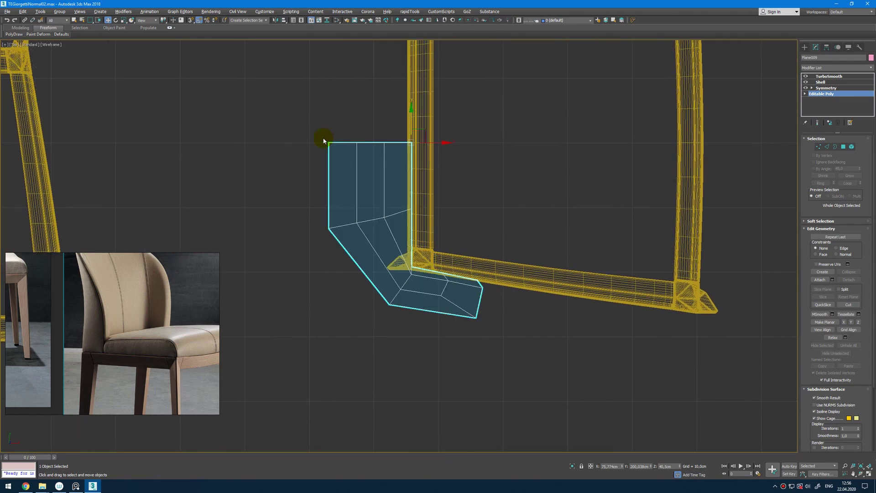
{"action": "key", "text": "1"}
{"action": "left_click_drag", "start_coordinate": [307, 132], "coordinate": [348, 144]}
{"action": "key", "text": "grave"}
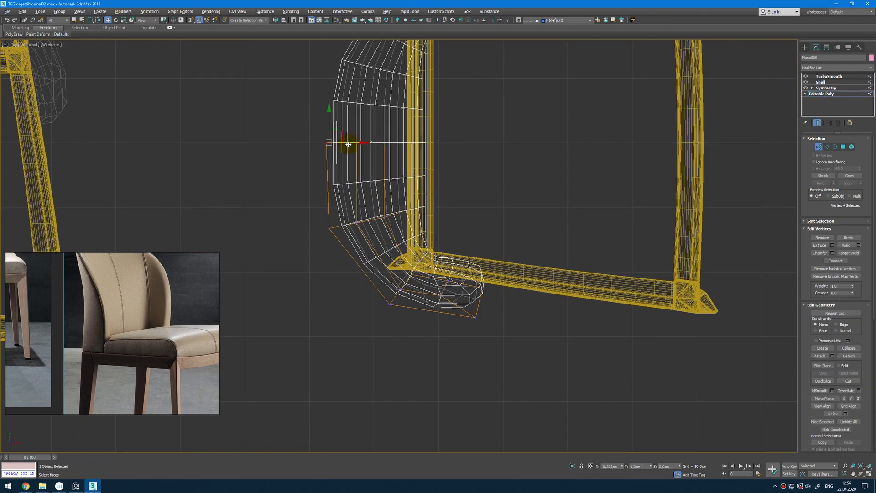
Leave vertex editing and examine the thickened backrest on all the chair copies against the references
{"action": "key", "text": "p"}
{"action": "middle_click_drag", "start_coordinate": [608, 328], "coordinate": [465, 262], "text": "alt"}
{"action": "key", "text": "1"}
{"action": "scroll", "coordinate": [411, 270], "scroll_direction": "down", "scroll_amount": 5}
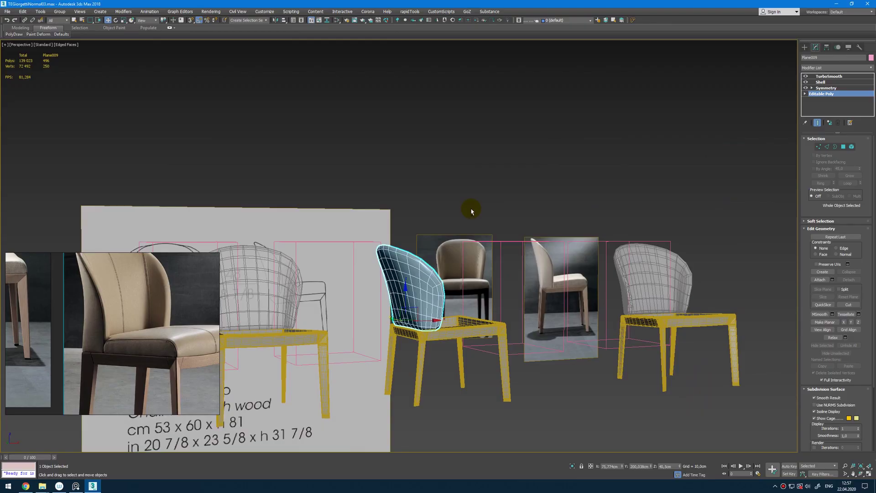
{"action": "middle_click_drag", "start_coordinate": [471, 211], "coordinate": [541, 211], "text": "alt"}
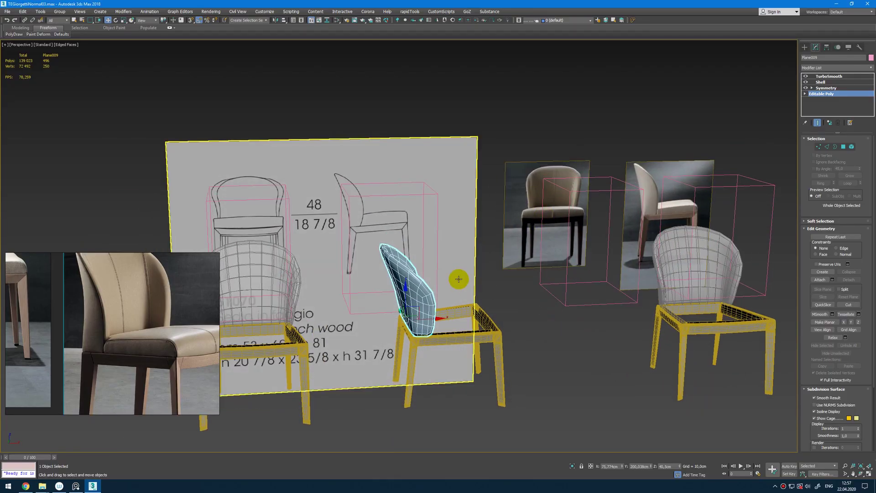
{"action": "scroll", "coordinate": [429, 286], "scroll_direction": "up", "scroll_amount": 4}
{"action": "scroll", "coordinate": [429, 287], "scroll_direction": "down", "scroll_amount": 5}
{"action": "scroll", "coordinate": [378, 260], "scroll_direction": "up", "scroll_amount": 3}
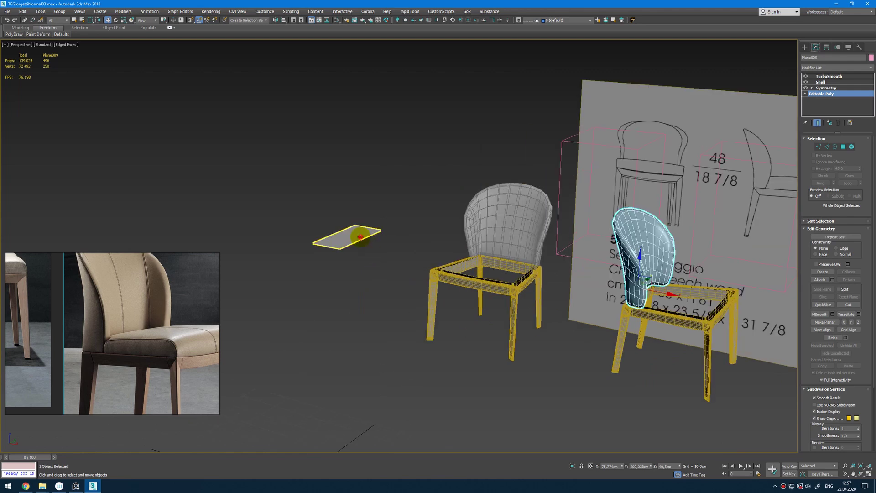
Select the flat plane beside the chairs and move it along X onto the seat of the front-view chair
{"action": "left_click", "coordinate": [347, 239]}
{"action": "scroll", "coordinate": [404, 255], "scroll_direction": "up", "scroll_amount": 1}
{"action": "middle_click_drag", "start_coordinate": [403, 255], "coordinate": [364, 256]}
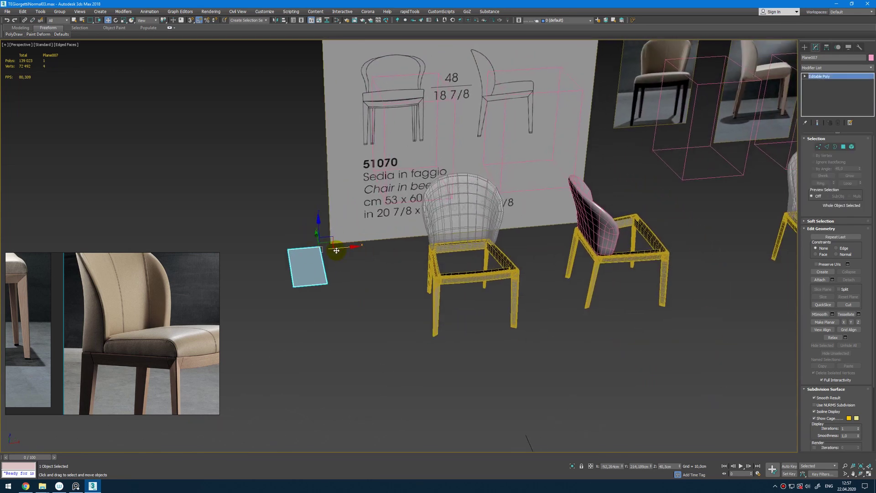
{"action": "left_click_drag", "start_coordinate": [336, 250], "coordinate": [465, 239]}
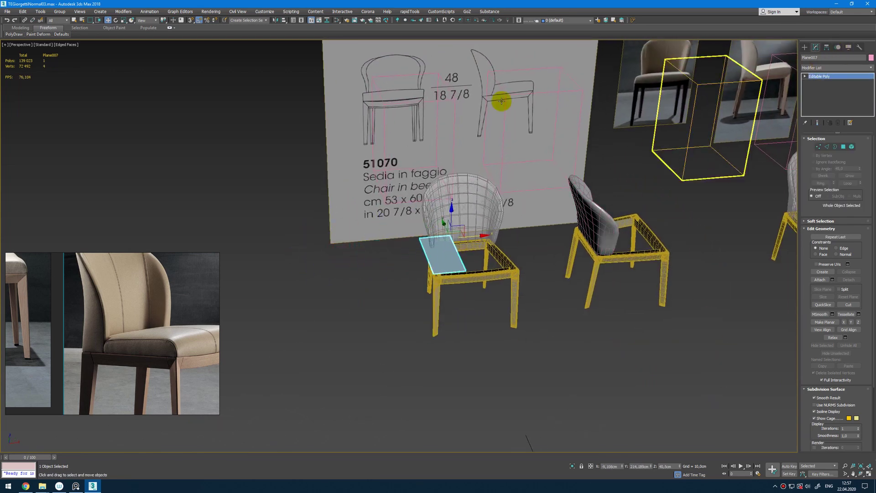
Isolate the front-view chair's frame together with the flat seat plane in the Front view
{"action": "key", "text": "alt+w"}
{"action": "middle_click", "coordinate": [524, 161]}
{"action": "key", "text": "alt+w"}
{"action": "key", "text": "alt+w"}
{"action": "key", "text": "z"}
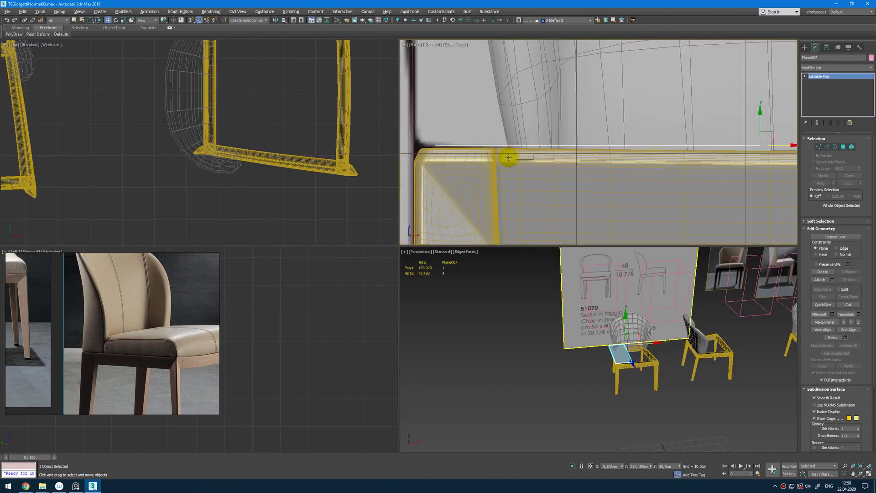
{"action": "key", "text": "alt+w"}
{"action": "scroll", "coordinate": [508, 158], "scroll_direction": "down", "scroll_amount": 6}
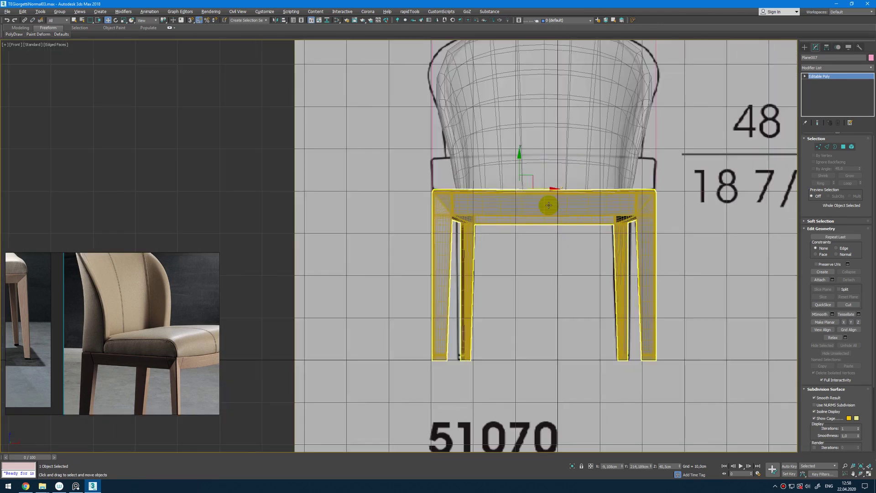
{"action": "left_click", "coordinate": [549, 205]}
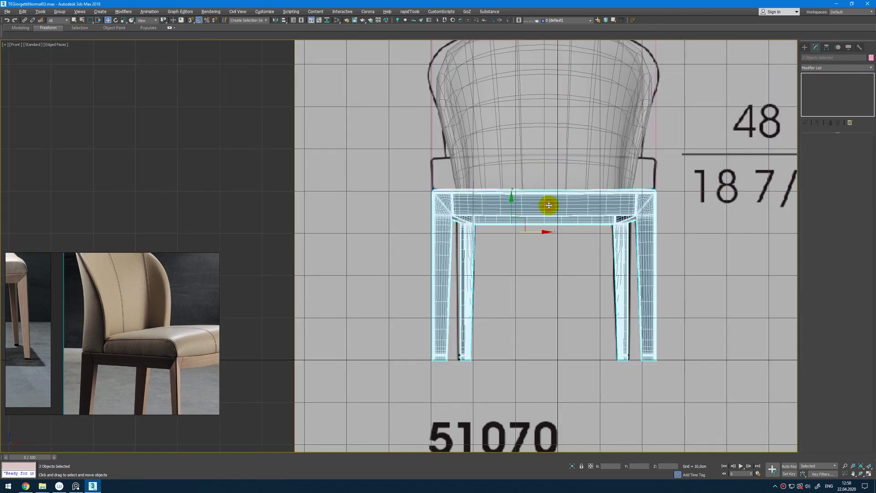
{"action": "key", "text": "alt+q"}
{"action": "left_click", "coordinate": [351, 94]}
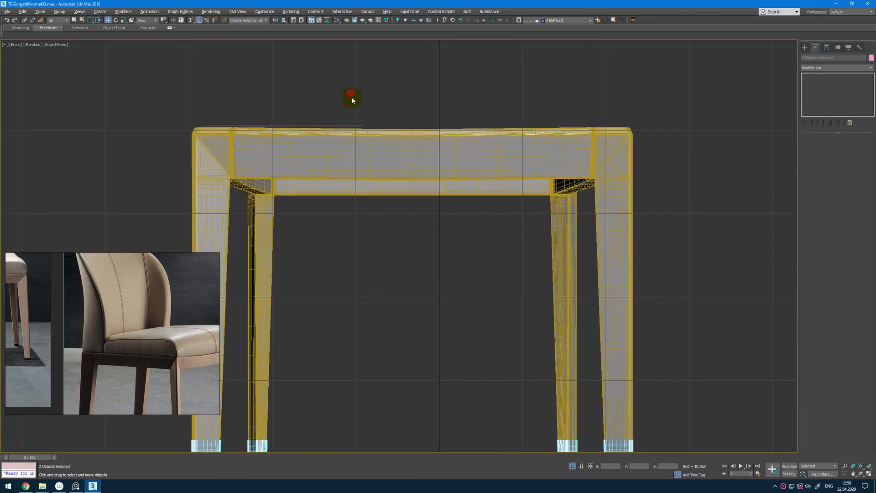
Move the seat plane along X with vertex snapping so its inner edge lies on the centre of the frame
{"action": "left_click", "coordinate": [350, 126]}
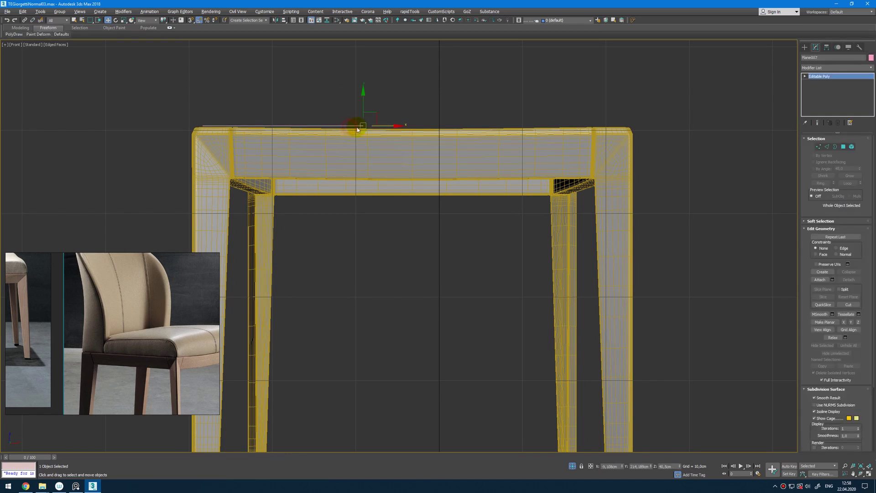
{"action": "key", "text": "s"}
{"action": "left_click_drag", "start_coordinate": [396, 127], "coordinate": [445, 175]}
{"action": "key", "text": "alt+w"}
{"action": "middle_click", "coordinate": [579, 329]}
{"action": "key", "text": "alt+w"}
{"action": "middle_click_drag", "start_coordinate": [579, 329], "coordinate": [562, 356], "text": "alt"}
{"action": "key", "text": "alt+w"}
{"action": "middle_click", "coordinate": [525, 126]}
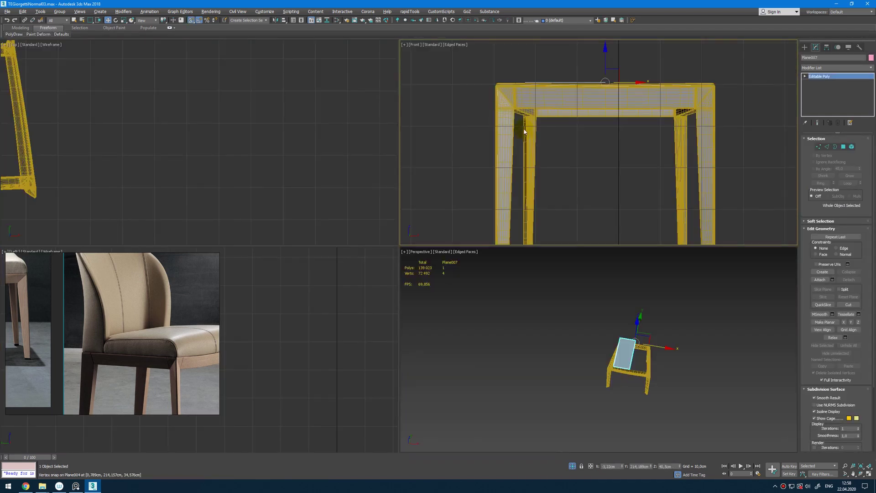
Add a Symmetry modifier to the seat plane, mirrored on the X axis with Flip enabled
{"action": "key", "text": "alt+w"}
{"action": "left_click", "coordinate": [863, 68]}
{"action": "type", "text": "sy"}
{"action": "key", "text": "Return"}
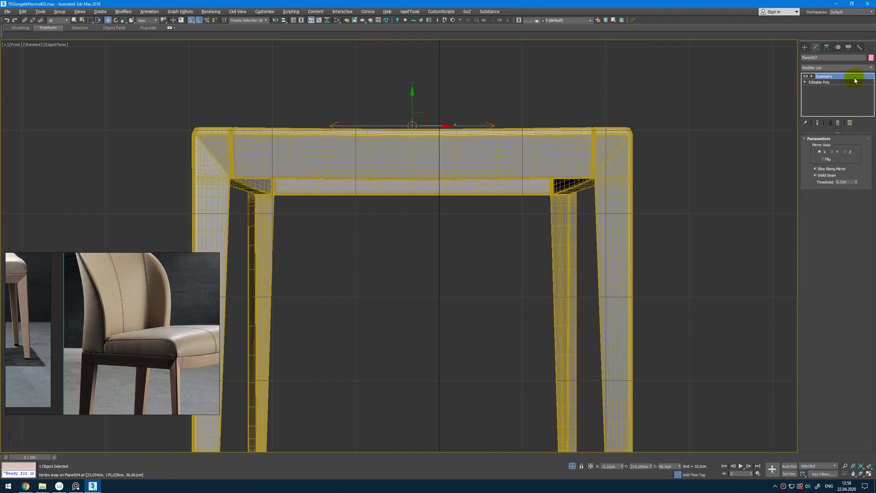
{"action": "left_click", "coordinate": [824, 160]}
{"action": "key", "text": "alt+w"}
{"action": "middle_click", "coordinate": [562, 377]}
{"action": "key", "text": "alt+w"}
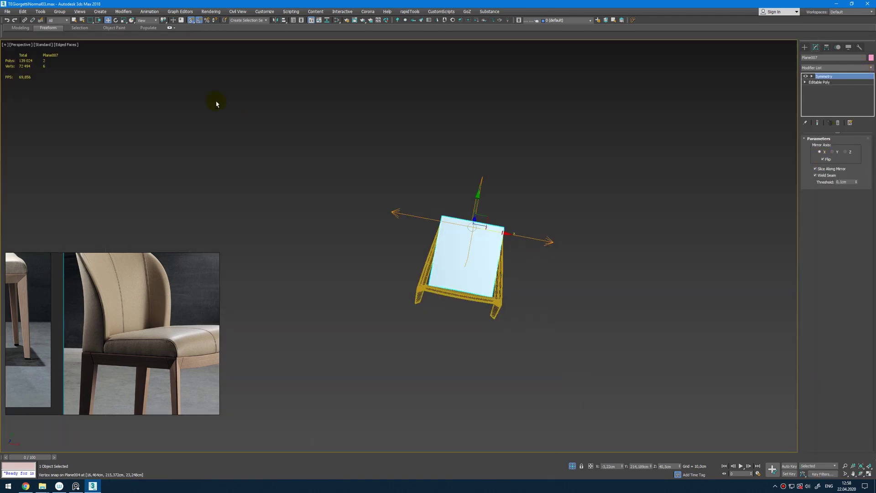
Select the seat plane's two rear vertices and move them forward along Y to the frame's rear rail
{"action": "key", "text": "alt+w"}
{"action": "middle_click", "coordinate": [252, 120]}
{"action": "key", "text": "alt+w"}
{"action": "key", "text": "z"}
{"action": "key", "text": "1"}
{"action": "key", "text": "alt+w"}
{"action": "middle_click", "coordinate": [665, 352]}
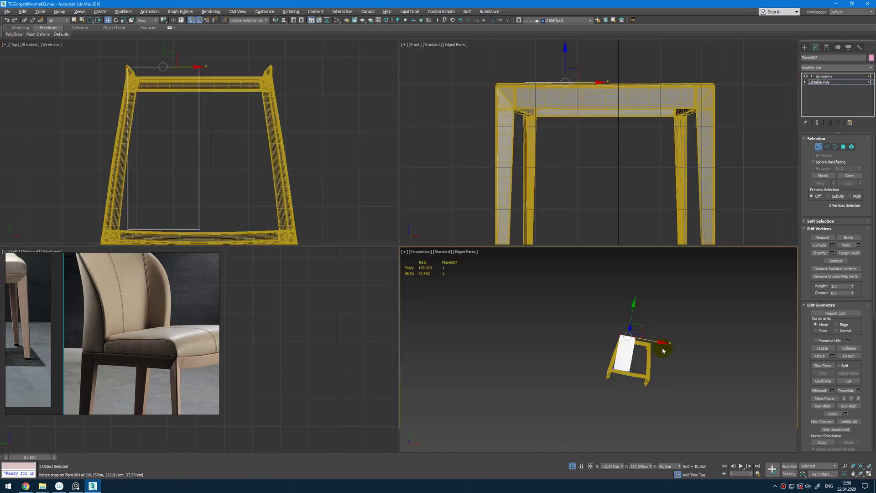
{"action": "key", "text": "alt+w"}
{"action": "middle_click_drag", "start_coordinate": [292, 360], "coordinate": [379, 328], "text": "alt"}
{"action": "key", "text": "s"}
{"action": "left_click_drag", "start_coordinate": [419, 236], "coordinate": [481, 253]}
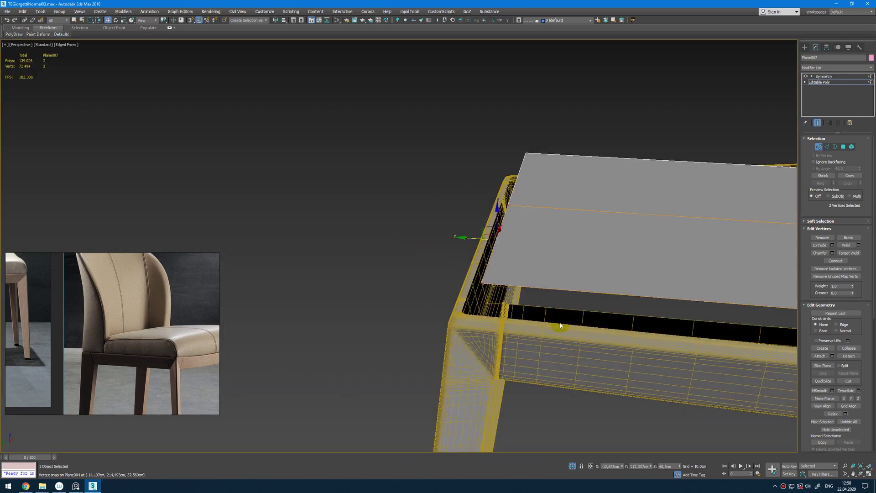
Exit isolation, leave vertex editing and check how the seat plane meets the backrest
{"action": "left_click", "coordinate": [574, 466]}
{"action": "middle_click_drag", "start_coordinate": [564, 360], "coordinate": [476, 331], "text": "alt"}
{"action": "key", "text": "1"}
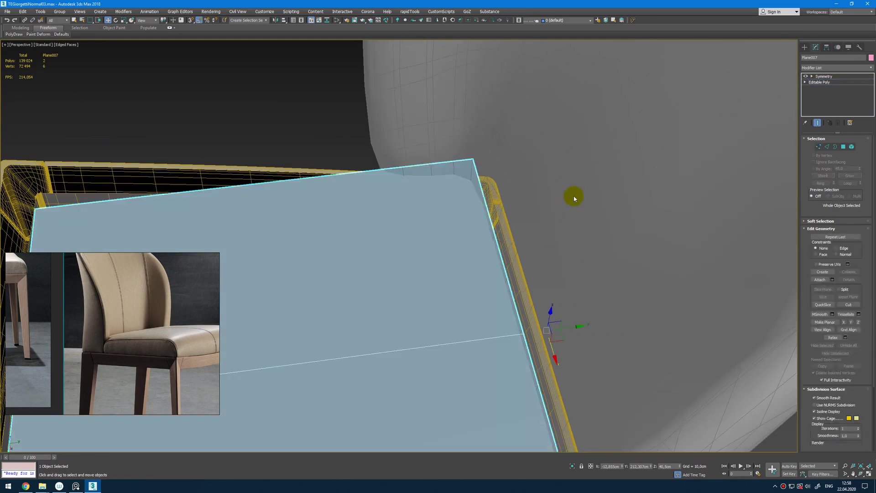
{"action": "left_click", "coordinate": [574, 197]}
{"action": "scroll", "coordinate": [574, 197], "scroll_direction": "down", "scroll_amount": 5}
{"action": "middle_click_drag", "start_coordinate": [612, 251], "coordinate": [582, 220], "text": "alt"}
{"action": "scroll", "coordinate": [518, 213], "scroll_direction": "down", "scroll_amount": 4}
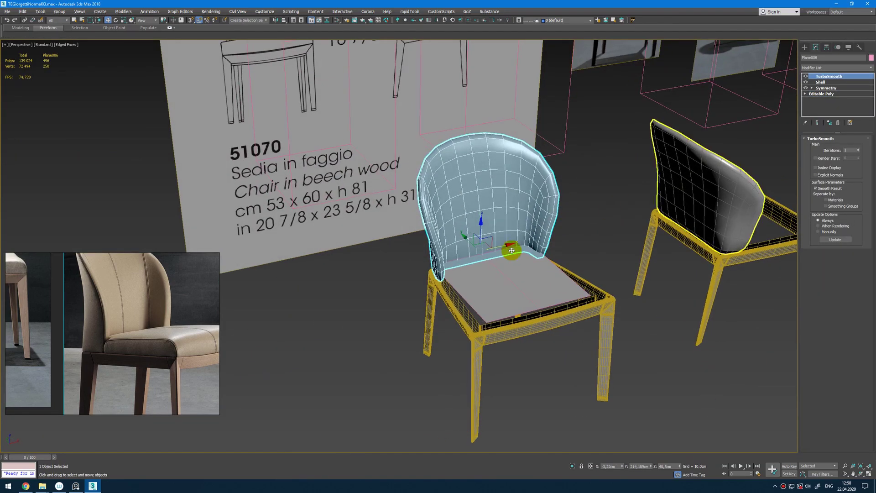
Reselect the seat's two rear vertices in its Editable Poly and shift them slightly along Y under the backrest
{"action": "left_click", "coordinate": [512, 279]}
{"action": "scroll", "coordinate": [513, 279], "scroll_direction": "up", "scroll_amount": 4}
{"action": "middle_click_drag", "start_coordinate": [513, 279], "coordinate": [525, 315], "text": "alt"}
{"action": "left_click", "coordinate": [818, 82]}
{"action": "key", "text": "t"}
{"action": "key", "text": "z"}
{"action": "key", "text": "1"}
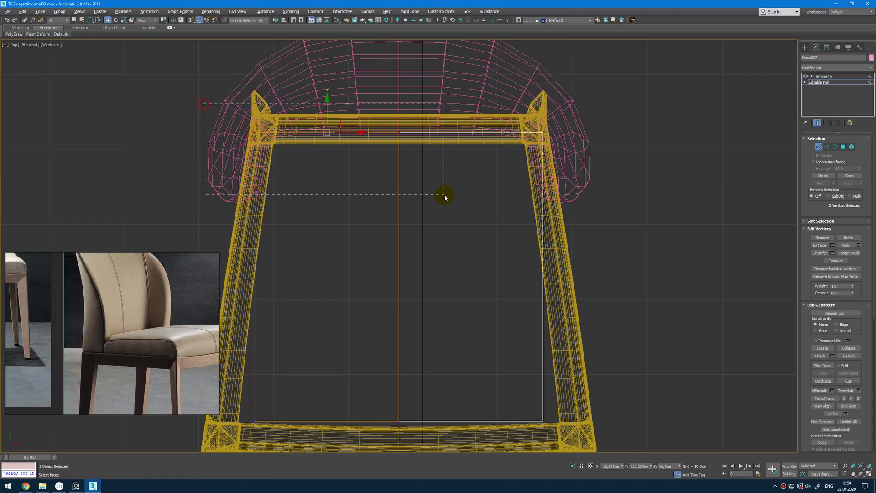
{"action": "left_click_drag", "start_coordinate": [444, 195], "coordinate": [445, 194]}
{"action": "scroll", "coordinate": [357, 151], "scroll_direction": "up", "scroll_amount": 2}
{"action": "left_click_drag", "start_coordinate": [313, 106], "coordinate": [313, 106]}
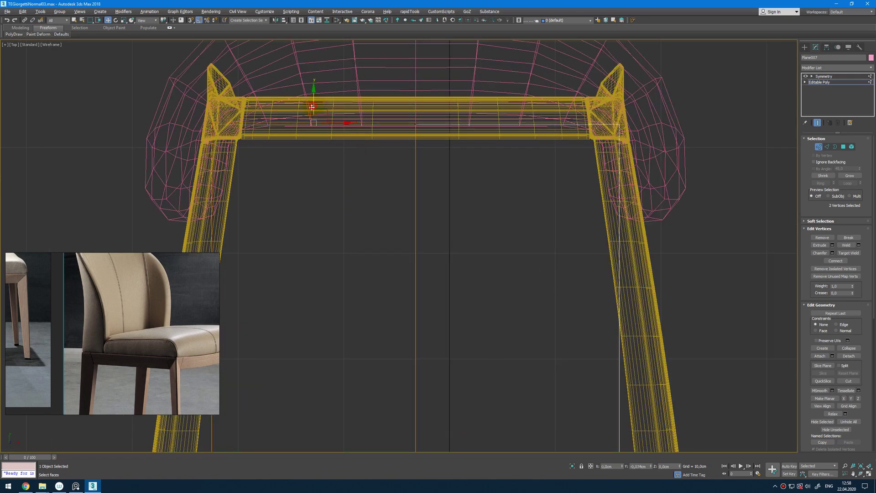
{"action": "key", "text": "alt+w"}
{"action": "middle_click", "coordinate": [612, 294]}
{"action": "key", "text": "alt+w"}
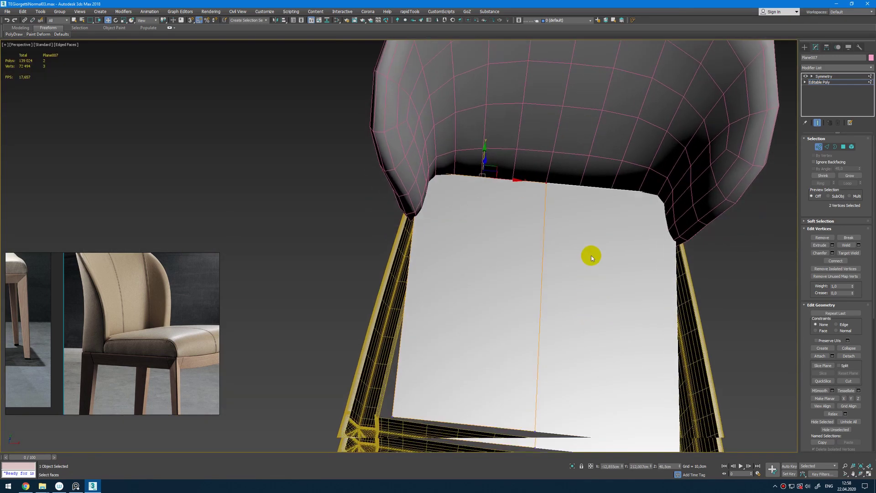
Move the seat's outer front corner vertex onto the front corner of the frame in the Top view
{"action": "scroll", "coordinate": [590, 256], "scroll_direction": "down", "scroll_amount": 3}
{"action": "left_click", "coordinate": [463, 369]}
{"action": "key", "text": "t"}
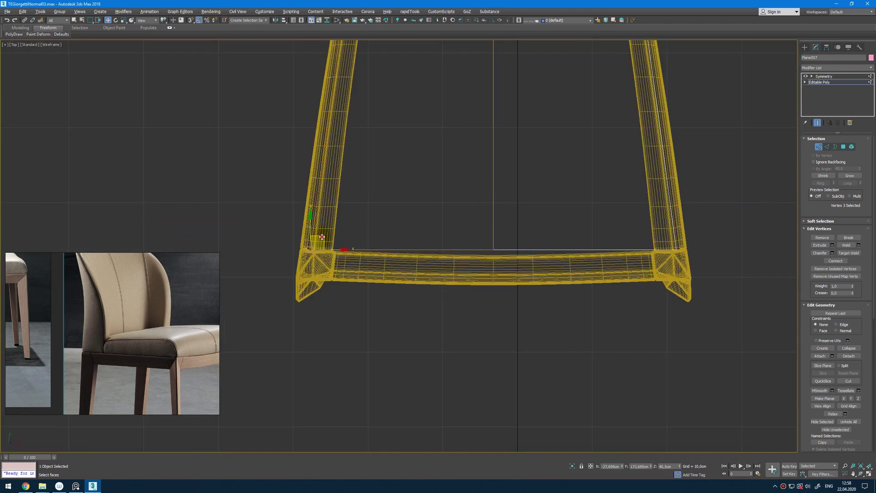
{"action": "left_click_drag", "start_coordinate": [319, 252], "coordinate": [330, 277]}
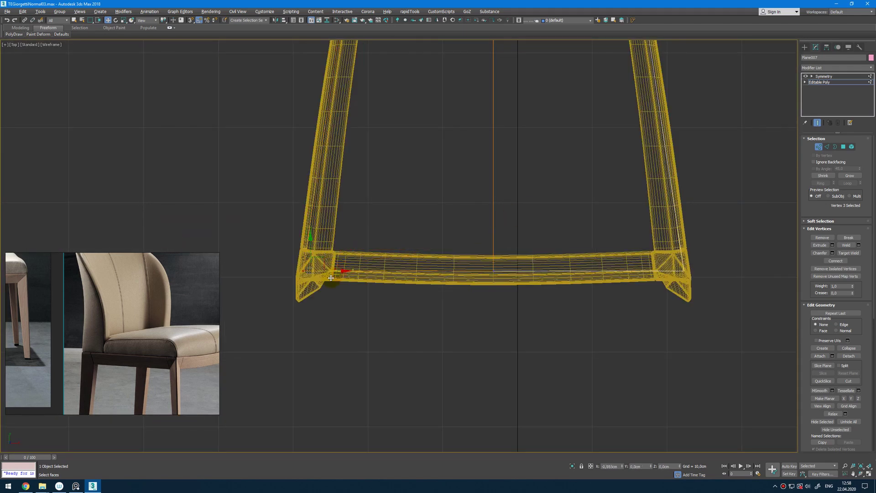
{"action": "key", "text": "alt+w"}
{"action": "right_click", "coordinate": [602, 365]}
{"action": "key", "text": "alt+w"}
{"action": "middle_click_drag", "start_coordinate": [538, 313], "coordinate": [580, 282], "text": "alt"}
{"action": "key", "text": "alt+w"}
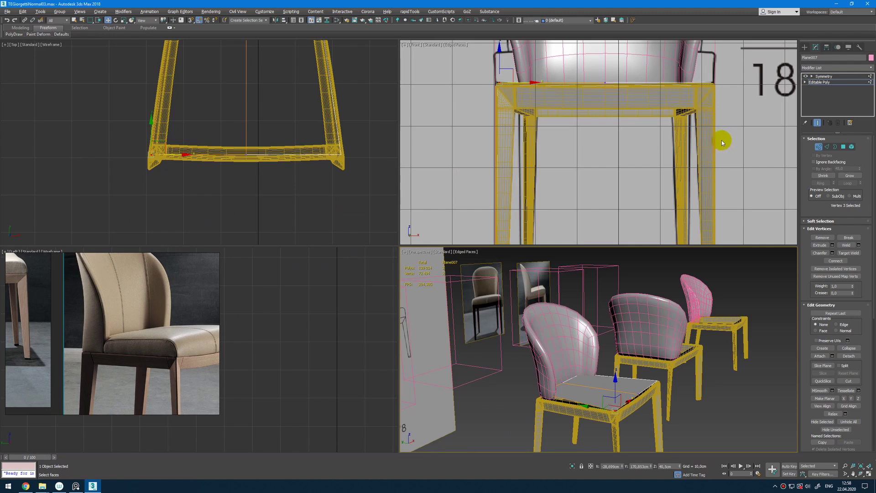
Leave vertex editing and delete the outdated chair copy on the side-view drawing
{"action": "scroll", "coordinate": [161, 337], "scroll_direction": "down", "scroll_amount": 1}
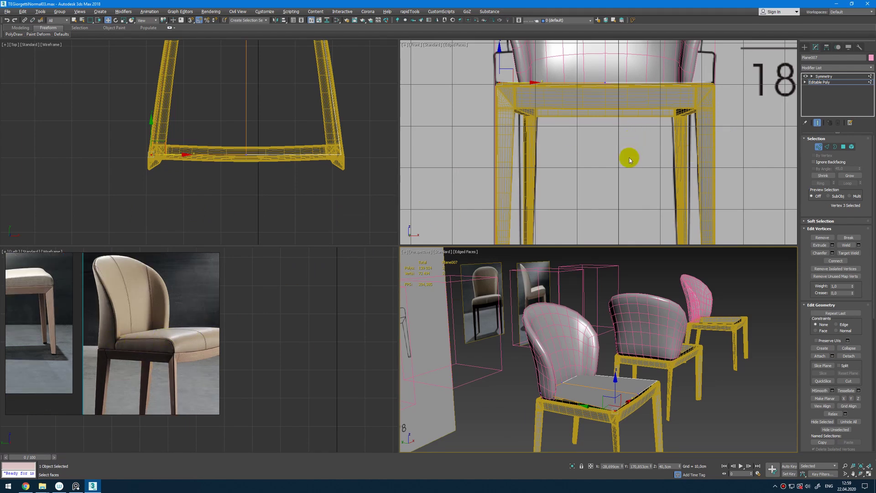
{"action": "key", "text": "1"}
{"action": "middle_click_drag", "start_coordinate": [663, 126], "coordinate": [524, 160]}
{"action": "scroll", "coordinate": [525, 161], "scroll_direction": "down", "scroll_amount": 3}
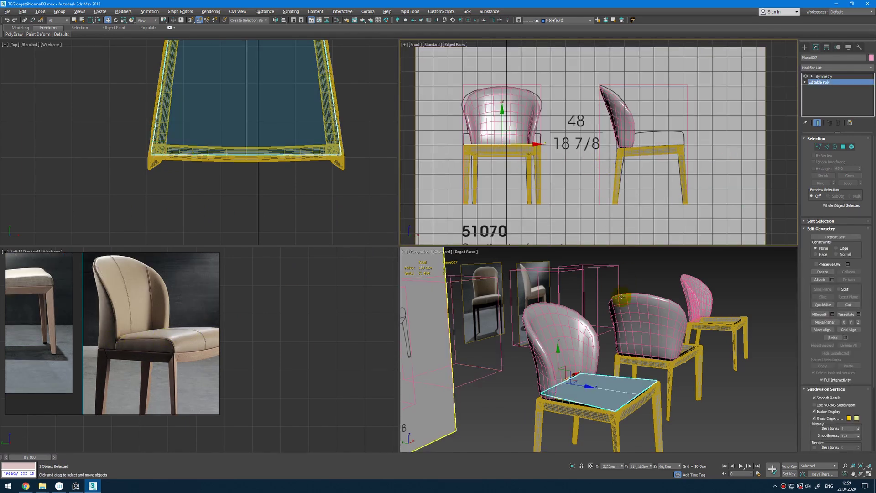
{"action": "left_click", "coordinate": [621, 297]}
{"action": "key", "text": "Delete"}
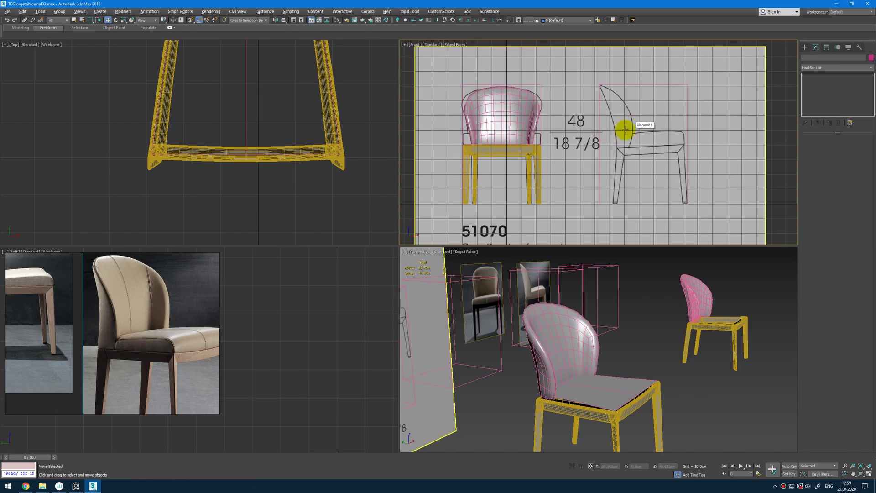
Copy the front-view chair with its seat and backrest onto the side-view drawing and rotate the copy to face sideways
{"action": "scroll", "coordinate": [457, 155], "scroll_direction": "up", "scroll_amount": 4}
{"action": "left_click_drag", "start_coordinate": [633, 425], "coordinate": [584, 365]}
{"action": "scroll", "coordinate": [600, 256], "scroll_direction": "down", "scroll_amount": 5}
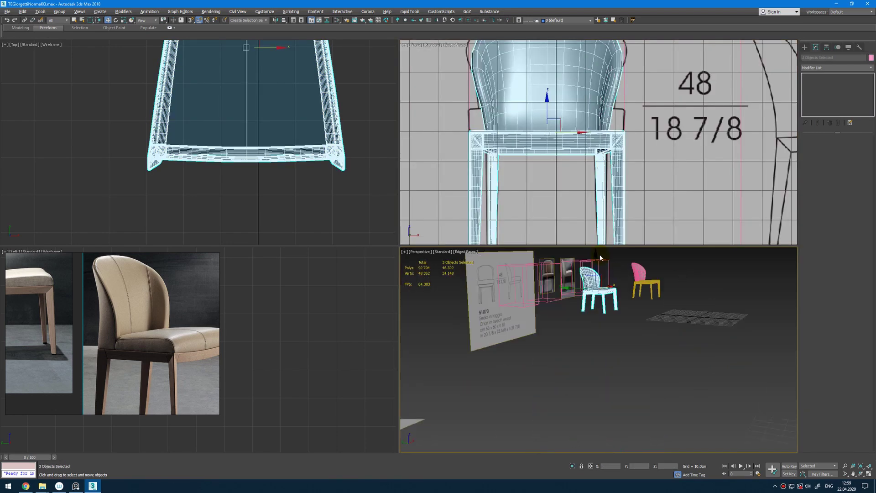
{"action": "scroll", "coordinate": [547, 176], "scroll_direction": "down", "scroll_amount": 4}
{"action": "left_click_drag", "start_coordinate": [572, 154], "coordinate": [722, 148], "text": "shift"}
{"action": "left_click", "coordinate": [438, 271]}
{"action": "key", "text": "e"}
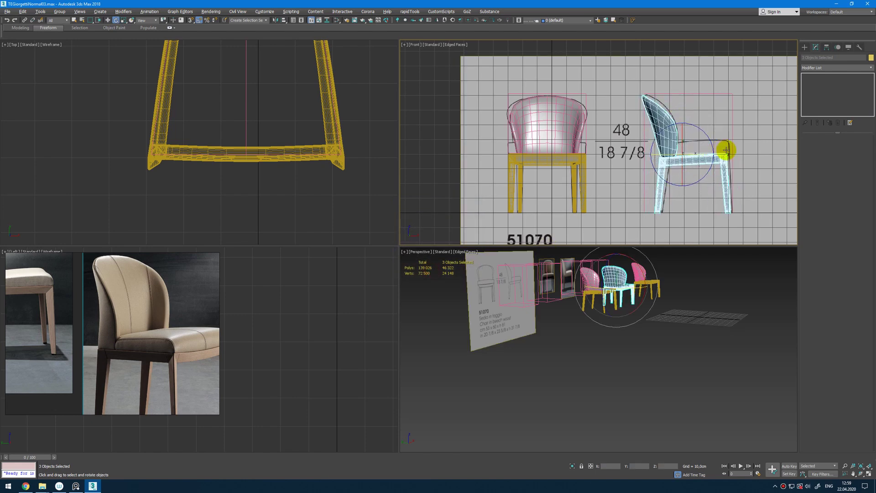
Copy the side-view chair onto the side reference photo and align its frame with the photographed chair
{"action": "scroll", "coordinate": [725, 150], "scroll_direction": "down", "scroll_amount": 5}
{"action": "key", "text": "w"}
{"action": "left_click_drag", "start_coordinate": [548, 141], "coordinate": [747, 145], "text": "shift"}
{"action": "left_click", "coordinate": [438, 272]}
{"action": "scroll", "coordinate": [634, 105], "scroll_direction": "up", "scroll_amount": 10}
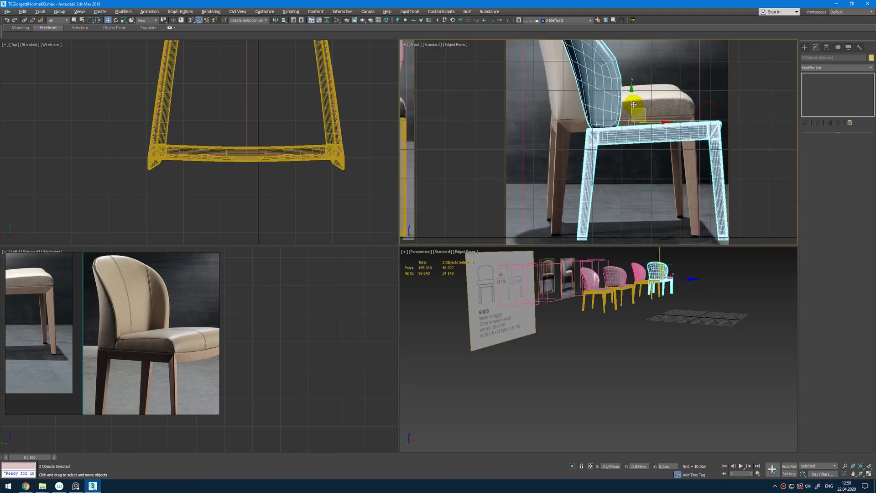
{"action": "left_click_drag", "start_coordinate": [634, 105], "coordinate": [605, 97]}
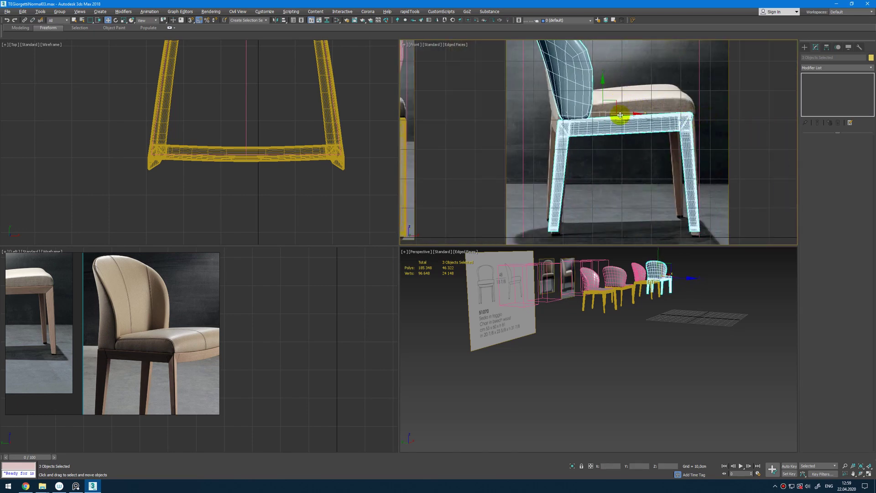
{"action": "left_click", "coordinate": [598, 111]}
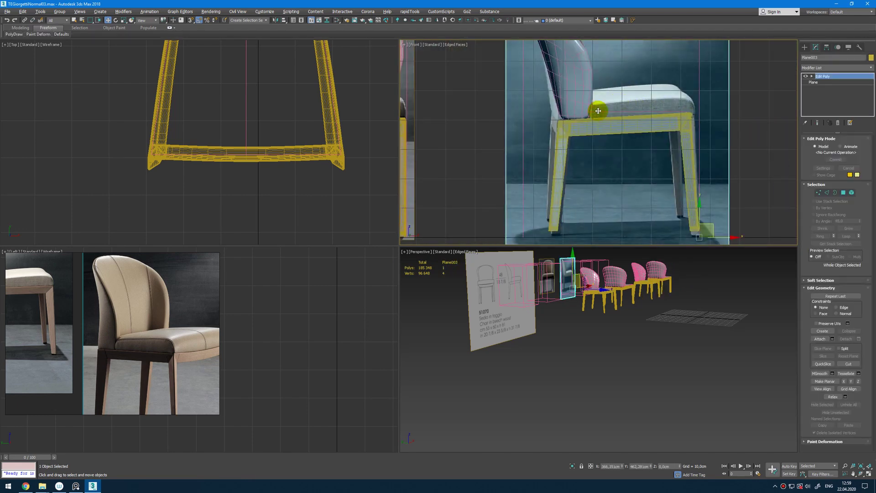
Switch the Top view to shaded display and select the front-view chair's seat plane
{"action": "scroll", "coordinate": [344, 105], "scroll_direction": "down", "scroll_amount": 8}
{"action": "scroll", "coordinate": [344, 106], "scroll_direction": "up", "scroll_amount": 4}
{"action": "key", "text": "F3"}
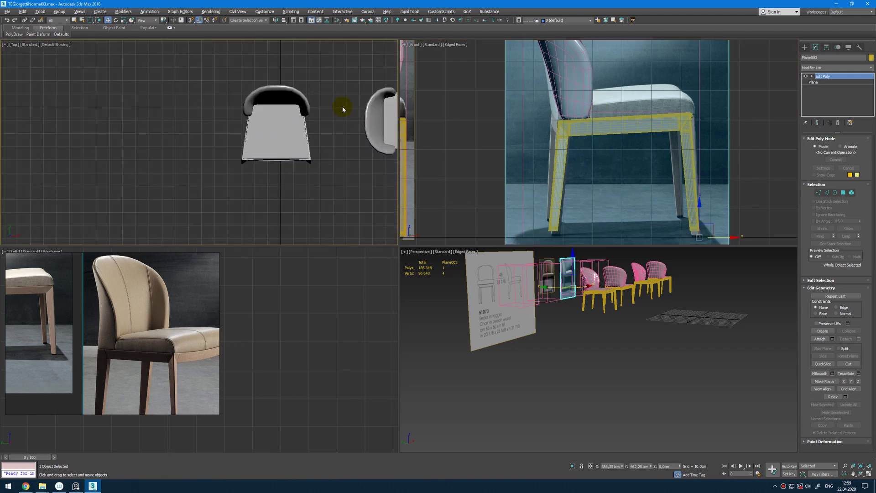
{"action": "middle_click_drag", "start_coordinate": [342, 109], "coordinate": [330, 117]}
{"action": "left_click", "coordinate": [257, 132]}
{"action": "scroll", "coordinate": [256, 130], "scroll_direction": "up", "scroll_amount": 6}
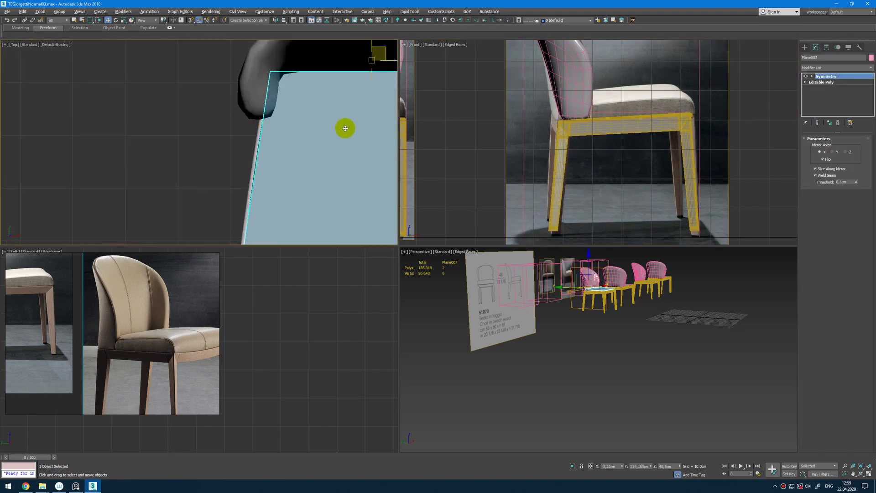
Show edged faces and insert a lengthwise loop near the seat's side and a crosswise loop just past the backrest's end
{"action": "left_click", "coordinate": [825, 82]}
{"action": "scroll", "coordinate": [297, 104], "scroll_direction": "down", "scroll_amount": 4}
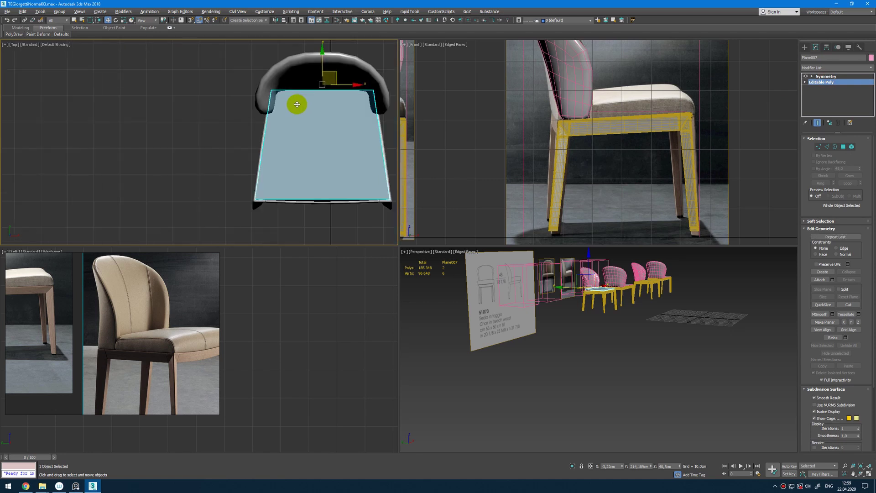
{"action": "key", "text": "F4"}
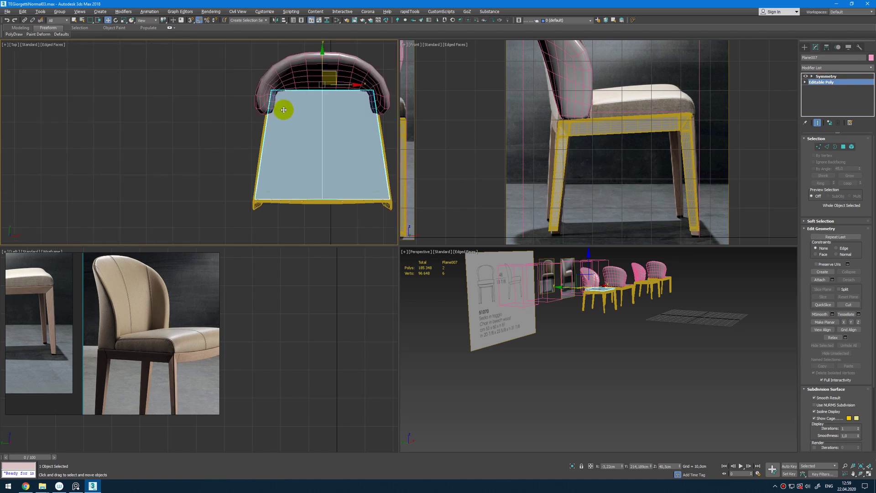
{"action": "scroll", "coordinate": [277, 95], "scroll_direction": "up", "scroll_amount": 3}
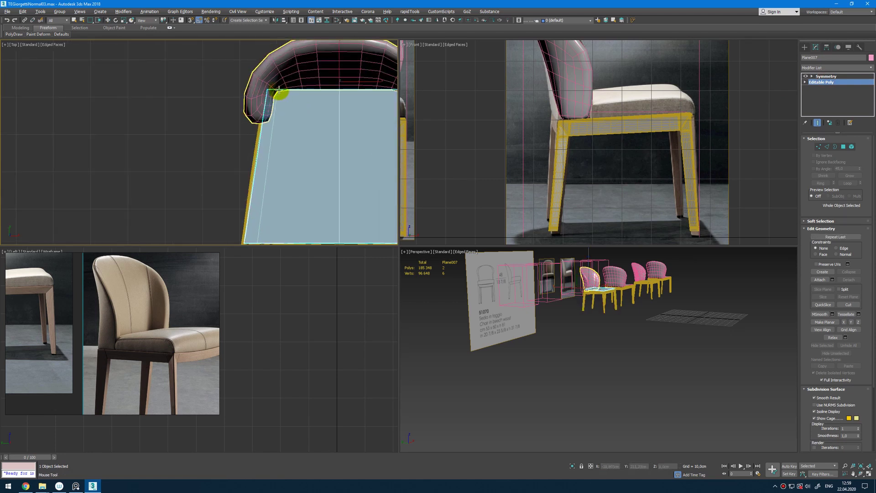
{"action": "key", "text": "w"}
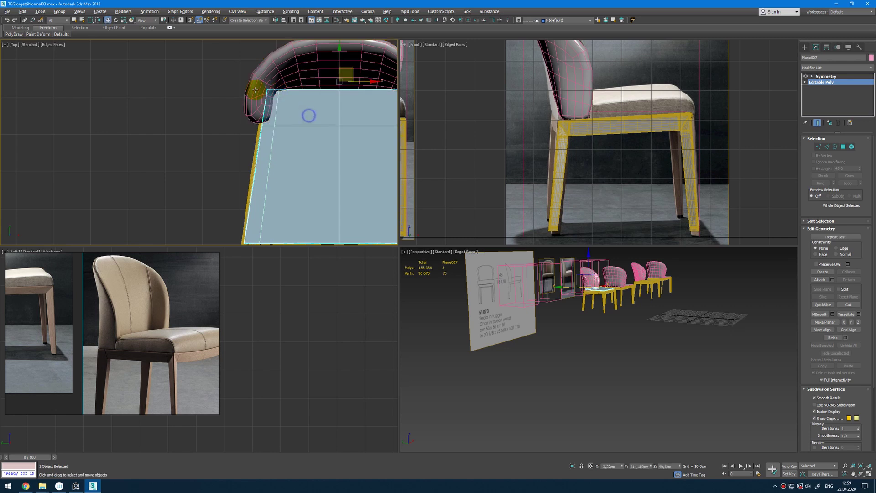
Delete the seat's rear corner polygon beneath the end of the backrest
{"action": "key", "text": "4"}
{"action": "left_click", "coordinate": [275, 106]}
{"action": "key", "text": "Delete"}
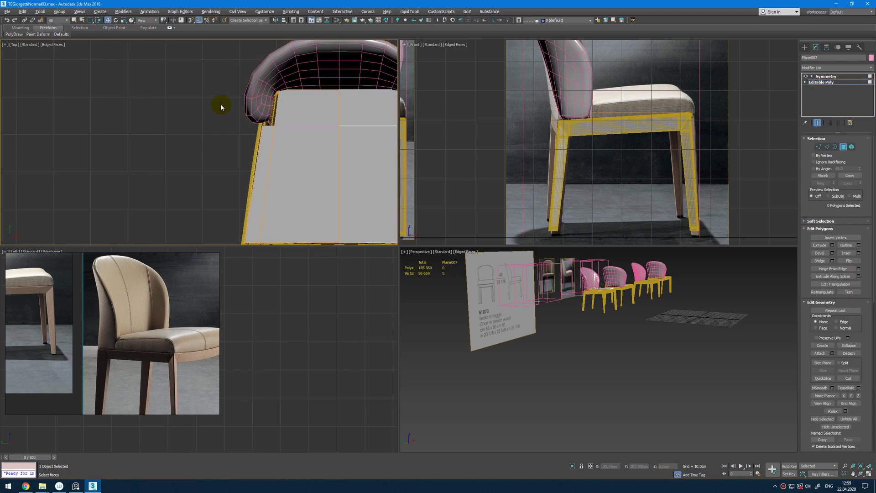
Select the seat's rear corner vertex and the notch's two corner vertices, and isolate the seat
{"action": "scroll", "coordinate": [281, 143], "scroll_direction": "up", "scroll_amount": 6}
{"action": "middle_click_drag", "start_coordinate": [287, 141], "coordinate": [295, 195]}
{"action": "scroll", "coordinate": [276, 149], "scroll_direction": "down", "scroll_amount": 5}
{"action": "scroll", "coordinate": [272, 140], "scroll_direction": "up", "scroll_amount": 2}
{"action": "key", "text": "1"}
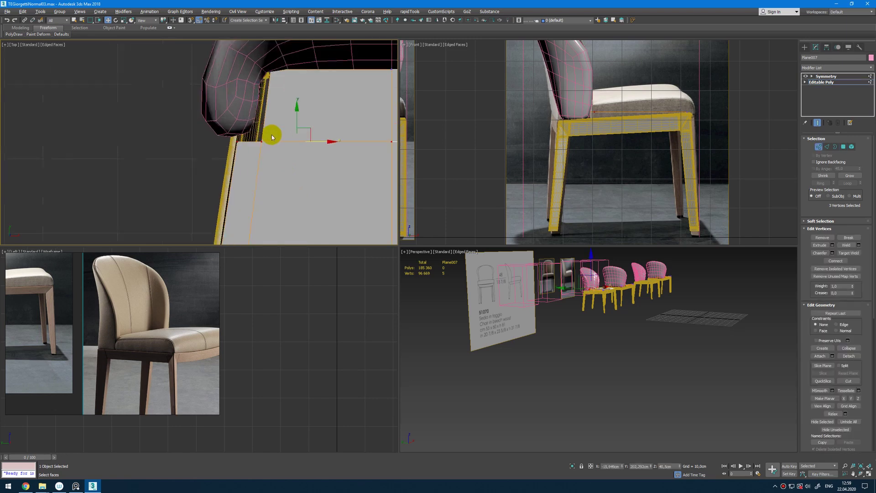
{"action": "scroll", "coordinate": [271, 136], "scroll_direction": "up", "scroll_amount": 3}
{"action": "left_click_drag", "start_coordinate": [267, 128], "coordinate": [193, 176]}
{"action": "middle_click_drag", "start_coordinate": [219, 158], "coordinate": [219, 196]}
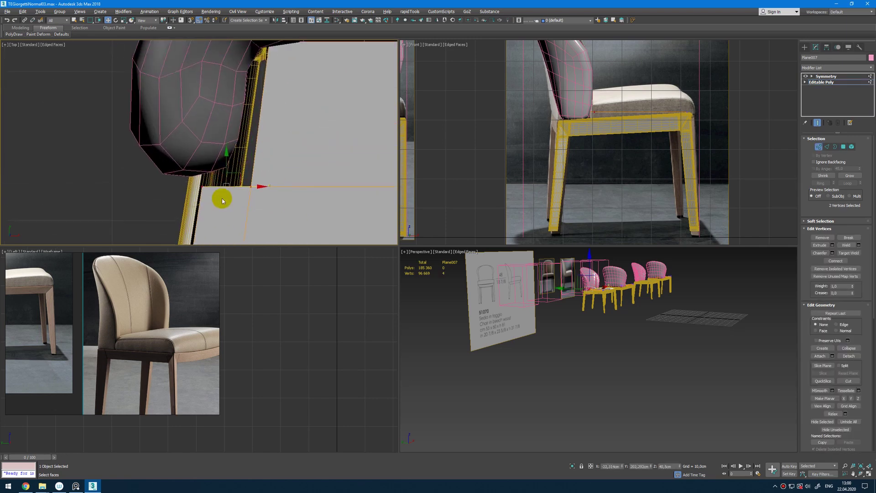
{"action": "scroll", "coordinate": [219, 197], "scroll_direction": "down", "scroll_amount": 2}
{"action": "left_click_drag", "start_coordinate": [274, 78], "coordinate": [250, 108], "text": "ctrl"}
{"action": "key", "text": "alt+q"}
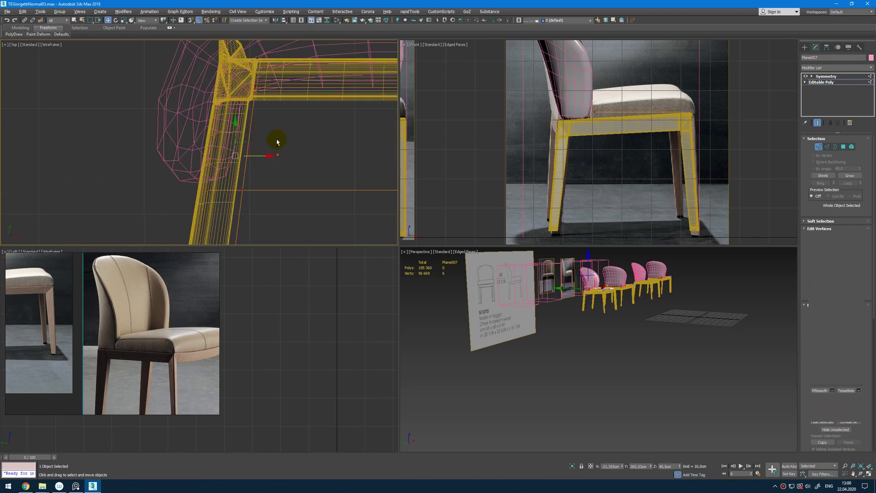
{"action": "scroll", "coordinate": [237, 132], "scroll_direction": "up", "scroll_amount": 3}
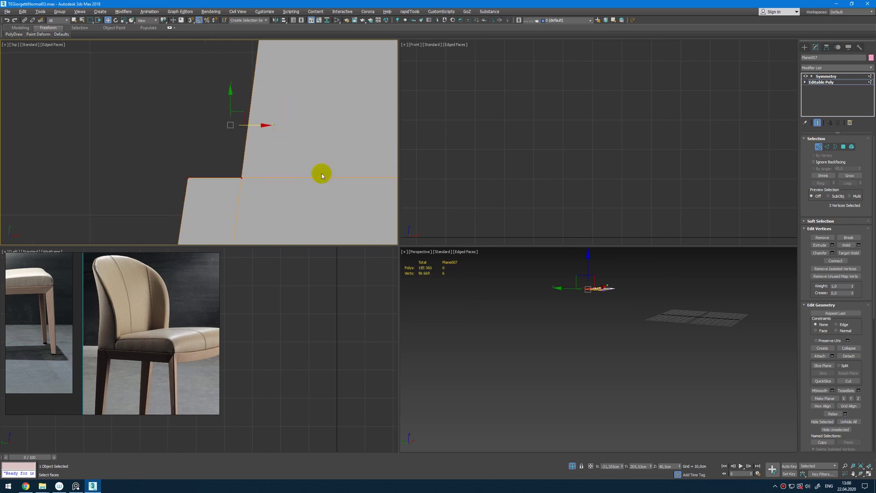
Chamfer the three selected vertices by a small amount under 1 cm to bevel the notch and rear corners
{"action": "left_click", "coordinate": [831, 253]}
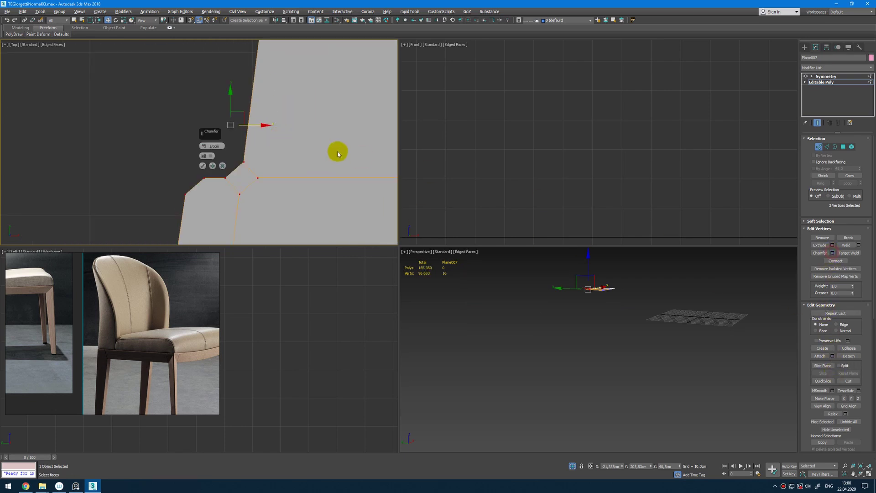
{"action": "scroll", "coordinate": [290, 168], "scroll_direction": "down", "scroll_amount": 3}
{"action": "middle_click_drag", "start_coordinate": [290, 167], "coordinate": [281, 174]}
{"action": "scroll", "coordinate": [246, 166], "scroll_direction": "up", "scroll_amount": 3}
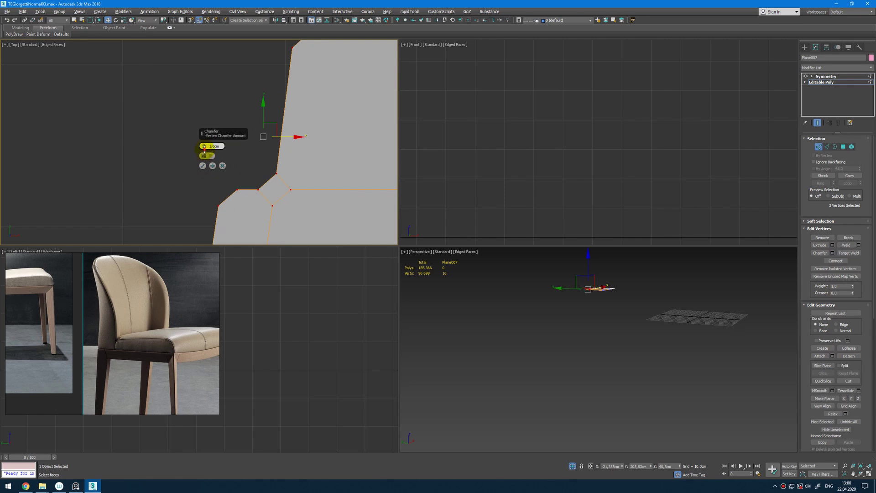
{"action": "left_click_drag", "start_coordinate": [201, 156], "coordinate": [201, 159]}
{"action": "left_click", "coordinate": [202, 166]}
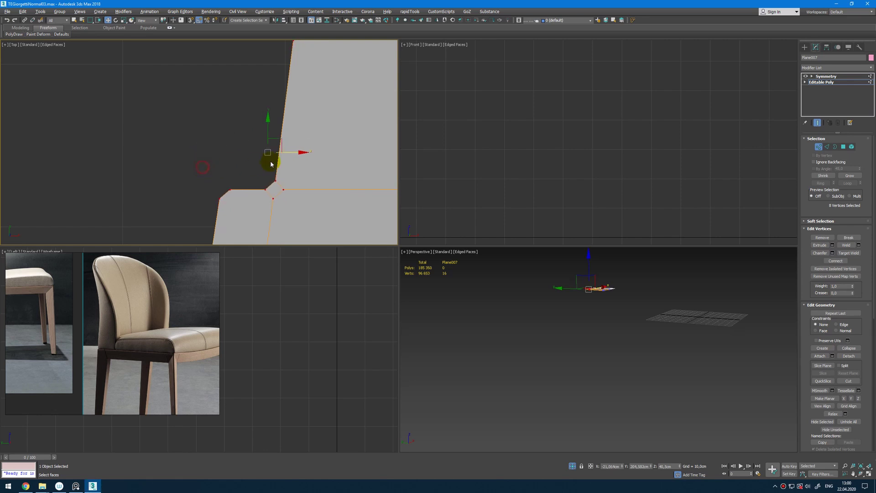
Cut an edge just inside the seat's side from the front edge up to and around the notch's outer corner
{"action": "scroll", "coordinate": [271, 162], "scroll_direction": "down", "scroll_amount": 5}
{"action": "middle_click_drag", "start_coordinate": [271, 162], "coordinate": [266, 108]}
{"action": "scroll", "coordinate": [273, 104], "scroll_direction": "up", "scroll_amount": 3}
{"action": "scroll", "coordinate": [273, 104], "scroll_direction": "down", "scroll_amount": 4}
{"action": "scroll", "coordinate": [266, 104], "scroll_direction": "up", "scroll_amount": 3}
{"action": "middle_click_drag", "start_coordinate": [278, 146], "coordinate": [264, 128]}
{"action": "left_click", "coordinate": [245, 95]}
{"action": "key", "text": "alt+c"}
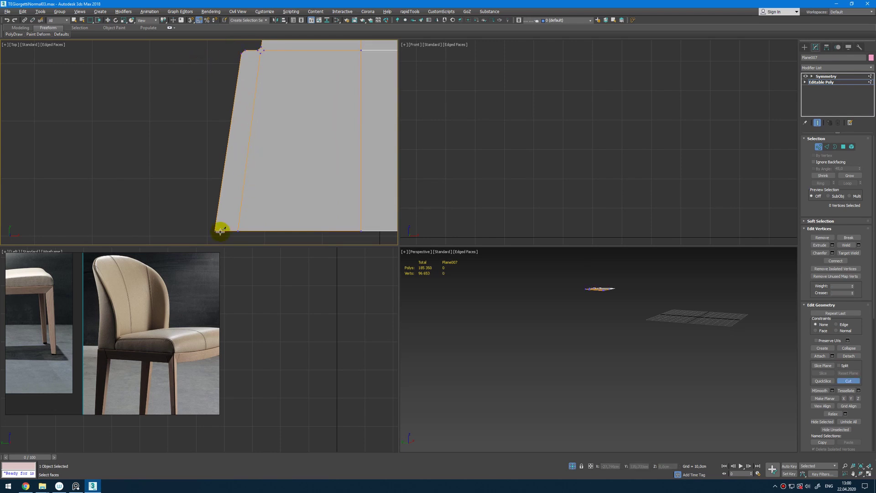
{"action": "left_click", "coordinate": [221, 231]}
{"action": "scroll", "coordinate": [254, 48], "scroll_direction": "up", "scroll_amount": 3}
{"action": "middle_click_drag", "start_coordinate": [254, 48], "coordinate": [254, 96]}
{"action": "scroll", "coordinate": [238, 113], "scroll_direction": "up", "scroll_amount": 2}
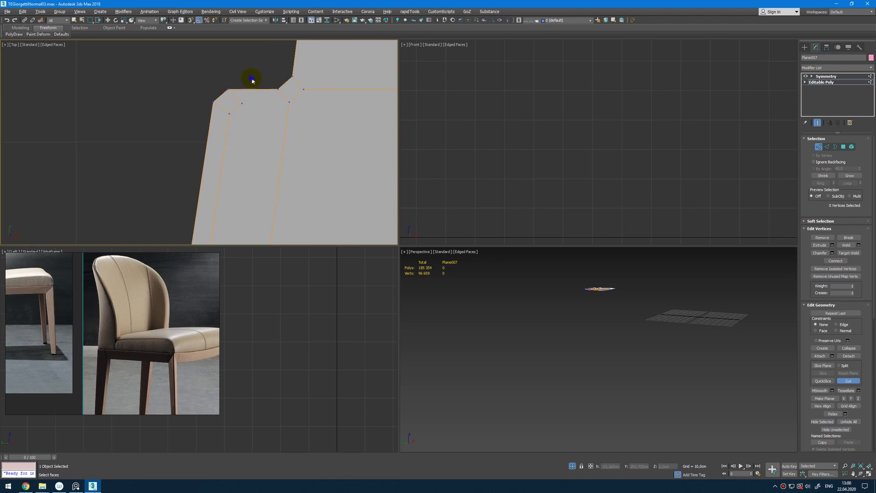
{"action": "right_click", "coordinate": [307, 101]}
Continue the inset edge along the rear section's side, around the rear corner and across to the centre line
{"action": "middle_click_drag", "start_coordinate": [297, 145], "coordinate": [249, 173]}
{"action": "scroll", "coordinate": [287, 187], "scroll_direction": "down", "scroll_amount": 3}
{"action": "left_click", "coordinate": [259, 90]}
{"action": "scroll", "coordinate": [270, 82], "scroll_direction": "up", "scroll_amount": 2}
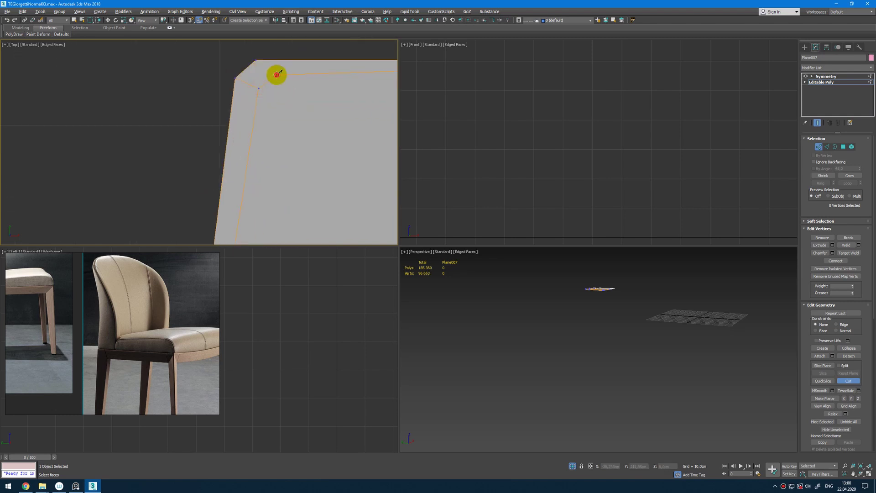
{"action": "scroll", "coordinate": [297, 72], "scroll_direction": "down", "scroll_amount": 2}
{"action": "middle_click_drag", "start_coordinate": [307, 78], "coordinate": [265, 95]}
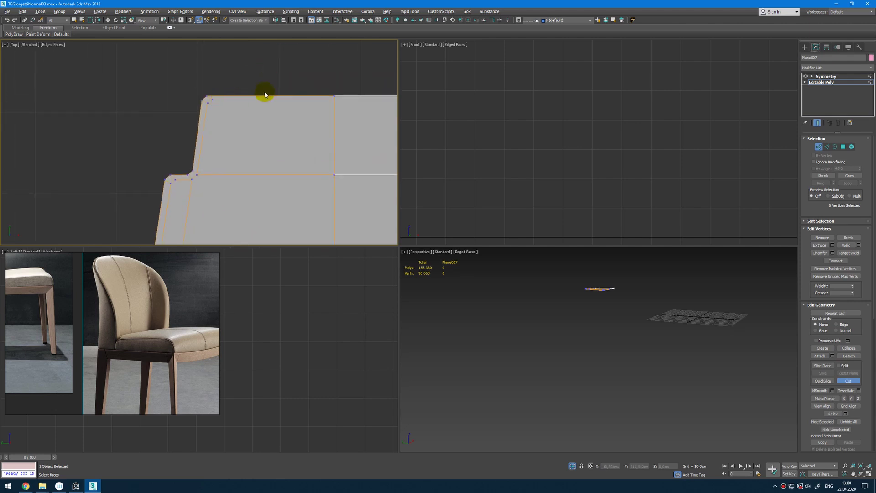
{"action": "left_click", "coordinate": [335, 104]}
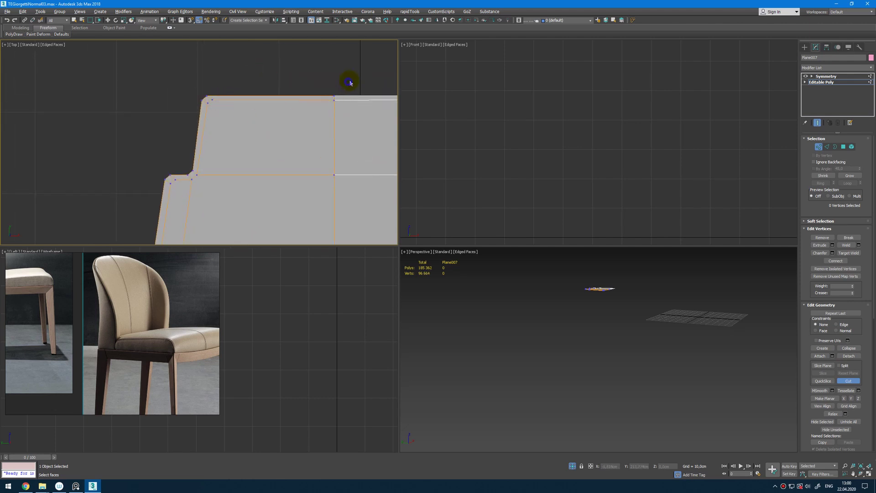
Check the border strip by selecting its polygons along the side, notch and rear edge and framing them in Perspective
{"action": "scroll", "coordinate": [228, 151], "scroll_direction": "down", "scroll_amount": 2}
{"action": "scroll", "coordinate": [201, 179], "scroll_direction": "up", "scroll_amount": 3}
{"action": "key", "text": "4"}
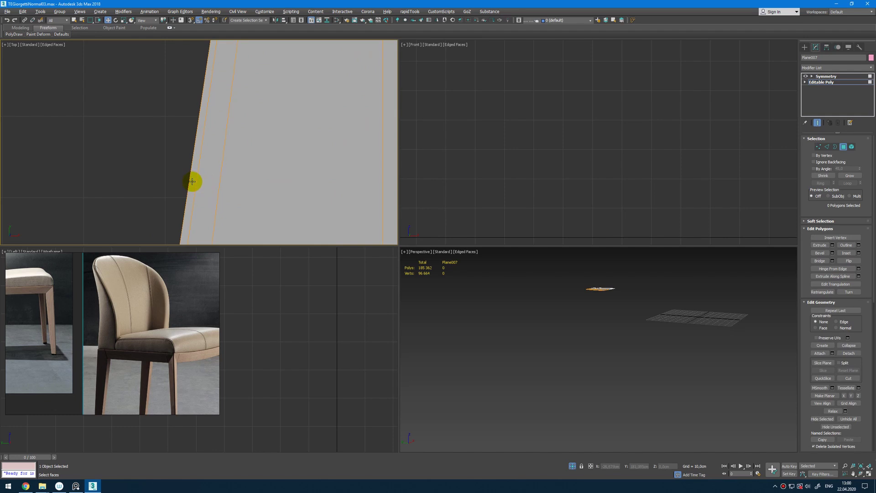
{"action": "left_click", "coordinate": [194, 180]}
{"action": "scroll", "coordinate": [222, 115], "scroll_direction": "down", "scroll_amount": 3}
{"action": "scroll", "coordinate": [222, 115], "scroll_direction": "up", "scroll_amount": 3}
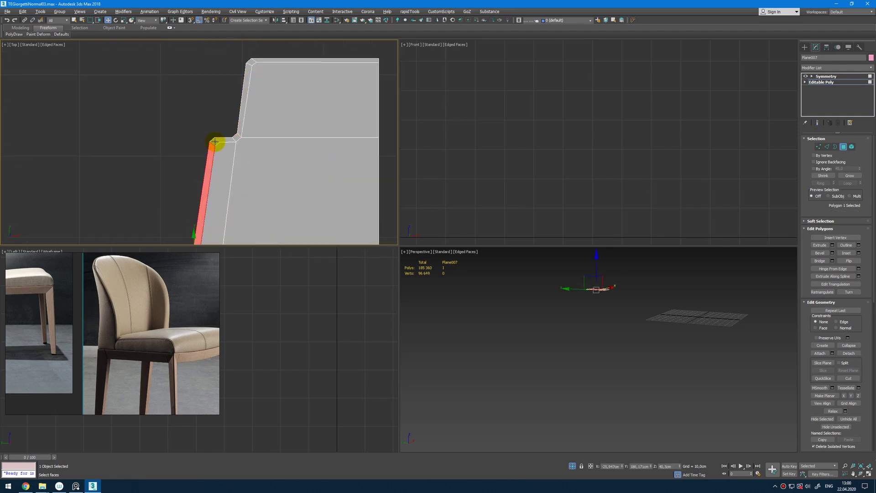
{"action": "left_click", "coordinate": [214, 144], "text": "shift"}
{"action": "right_click", "coordinate": [579, 285]}
{"action": "key", "text": "z"}
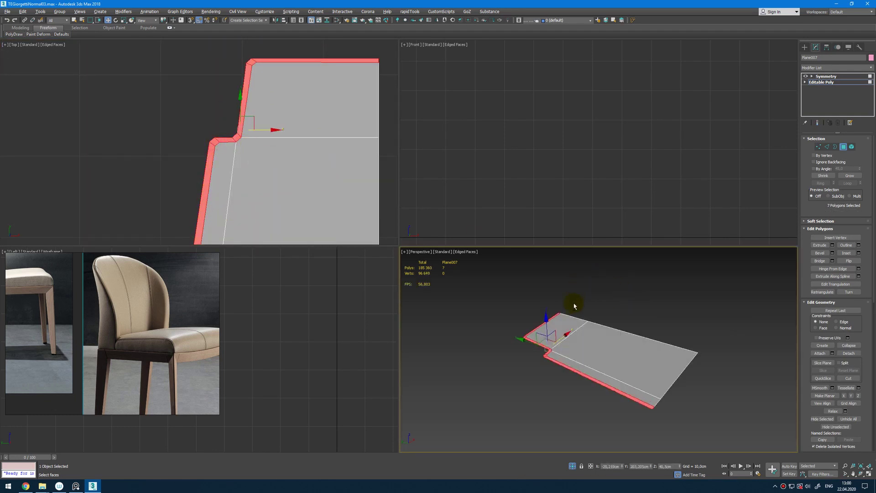
{"action": "right_click", "coordinate": [327, 132]}
{"action": "key", "text": "4"}
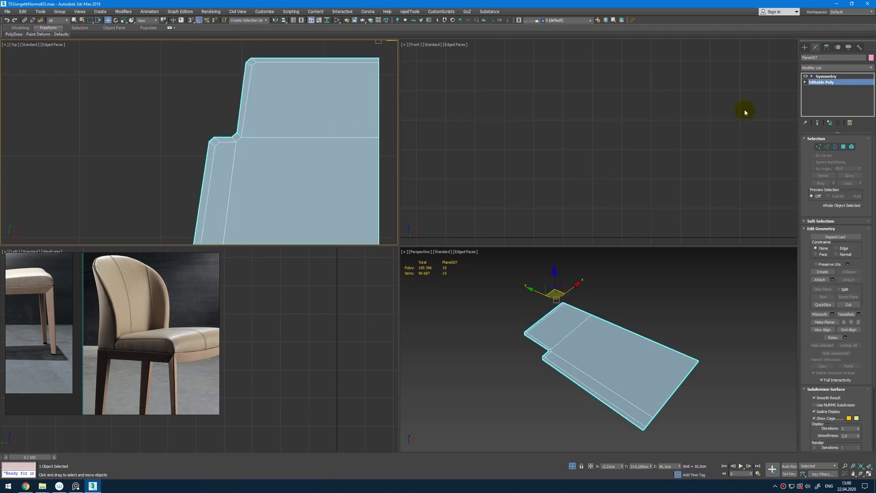
Apply a TurboSmooth modifier above the seat's Symmetry and view the whole seat from above
{"action": "left_click", "coordinate": [828, 76]}
{"action": "left_click", "coordinate": [829, 68]}
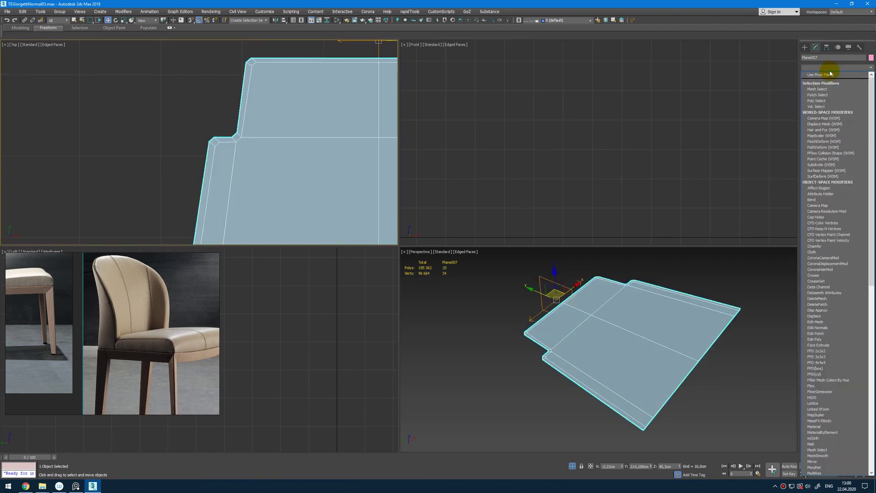
{"action": "type", "text": "tu"}
{"action": "key", "text": "Return"}
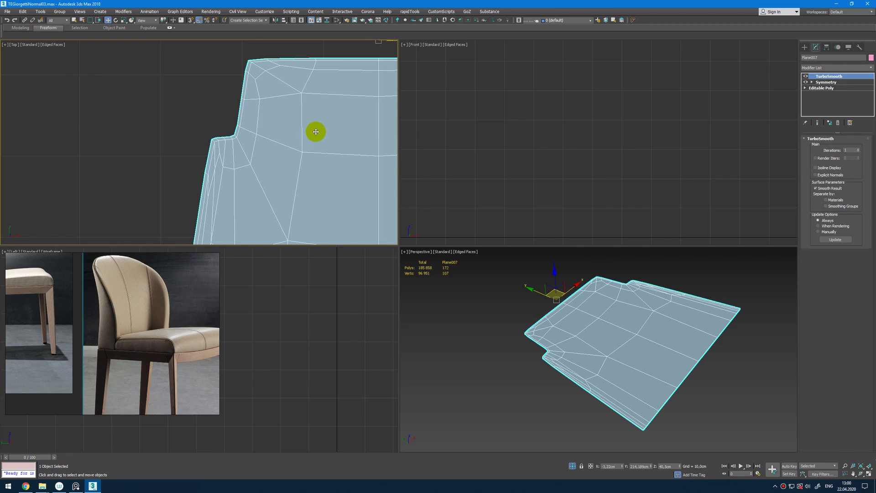
{"action": "scroll", "coordinate": [314, 131], "scroll_direction": "down", "scroll_amount": 3}
{"action": "middle_click_drag", "start_coordinate": [277, 96], "coordinate": [270, 120]}
{"action": "scroll", "coordinate": [293, 125], "scroll_direction": "down", "scroll_amount": 2}
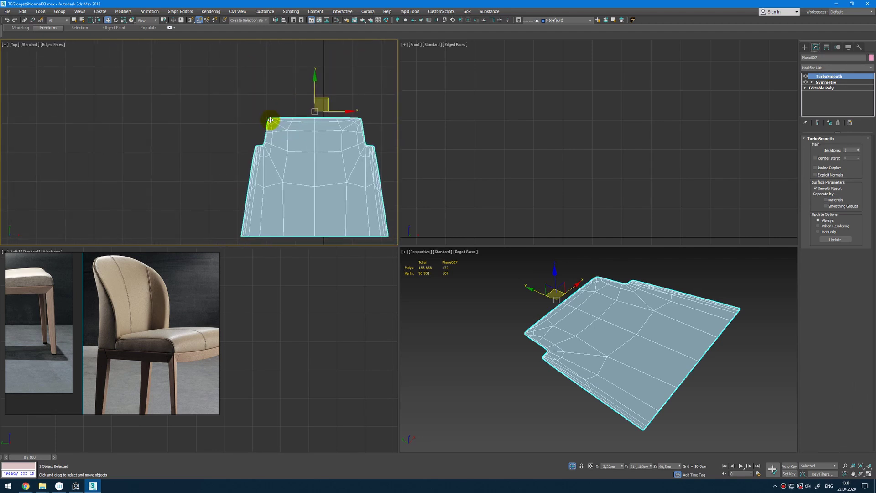
Return to vertex editing on the seat's Editable Poly below the modifiers
{"action": "left_click", "coordinate": [821, 87]}
{"action": "scroll", "coordinate": [249, 141], "scroll_direction": "up", "scroll_amount": 4}
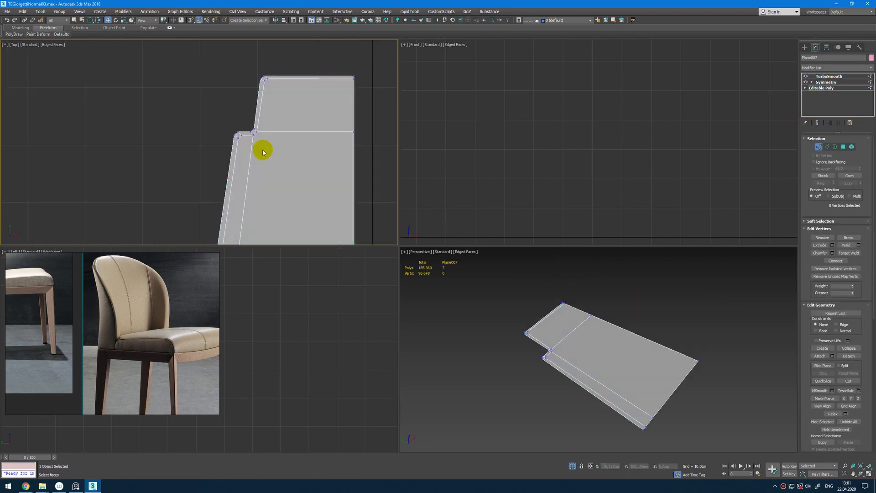
{"action": "scroll", "coordinate": [267, 146], "scroll_direction": "down", "scroll_amount": 1}
{"action": "middle_click_drag", "start_coordinate": [261, 136], "coordinate": [268, 116]}
{"action": "scroll", "coordinate": [267, 115], "scroll_direction": "up", "scroll_amount": 3}
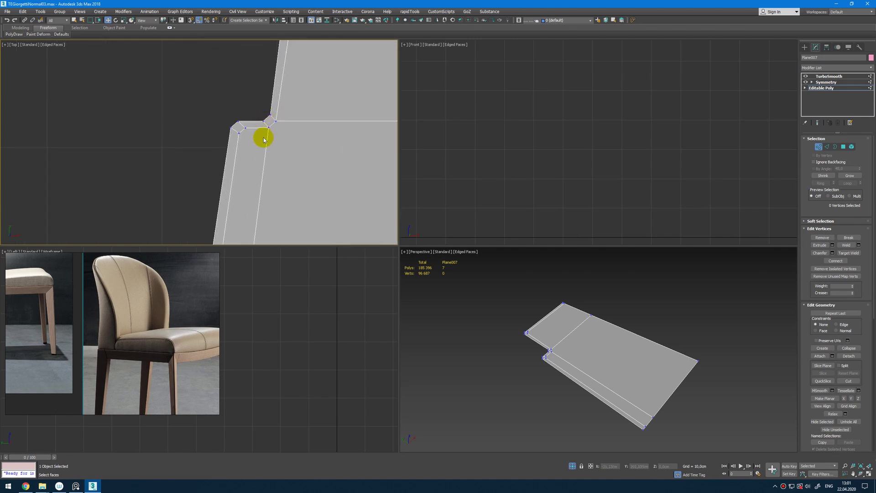
{"action": "scroll", "coordinate": [264, 140], "scroll_direction": "down", "scroll_amount": 2}
{"action": "scroll", "coordinate": [264, 139], "scroll_direction": "down", "scroll_amount": 3}
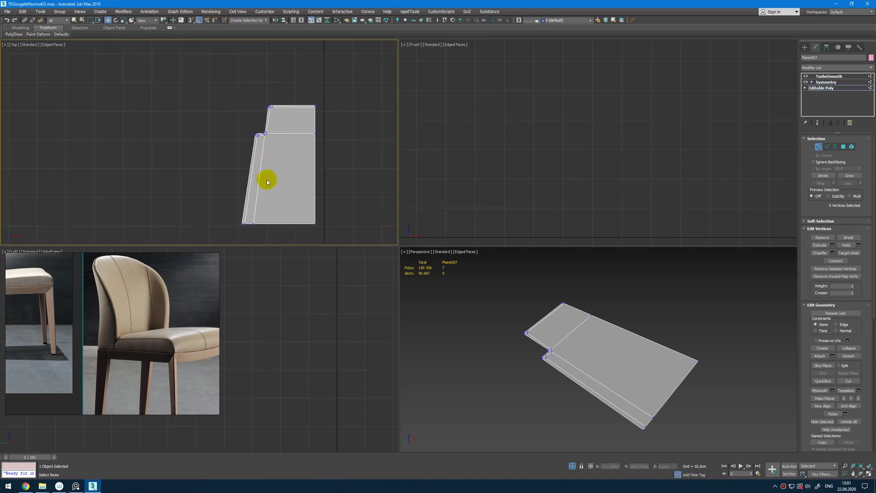
{"action": "scroll", "coordinate": [265, 139], "scroll_direction": "up", "scroll_amount": 3}
{"action": "scroll", "coordinate": [273, 166], "scroll_direction": "down", "scroll_amount": 1}
{"action": "scroll", "coordinate": [280, 107], "scroll_direction": "up", "scroll_amount": 4}
Try to cut a crosswise edge from the notch's outer corner to the seat's centre line
{"action": "key", "text": "alt+c"}
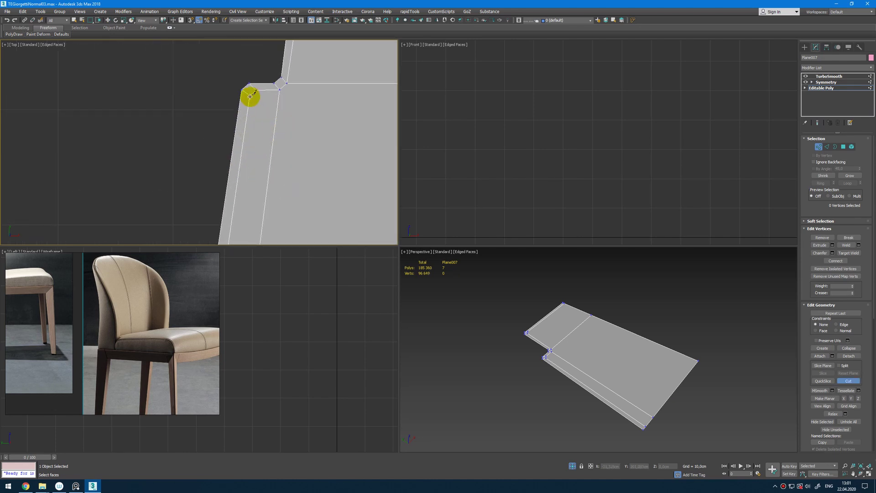
{"action": "left_click", "coordinate": [250, 96]}
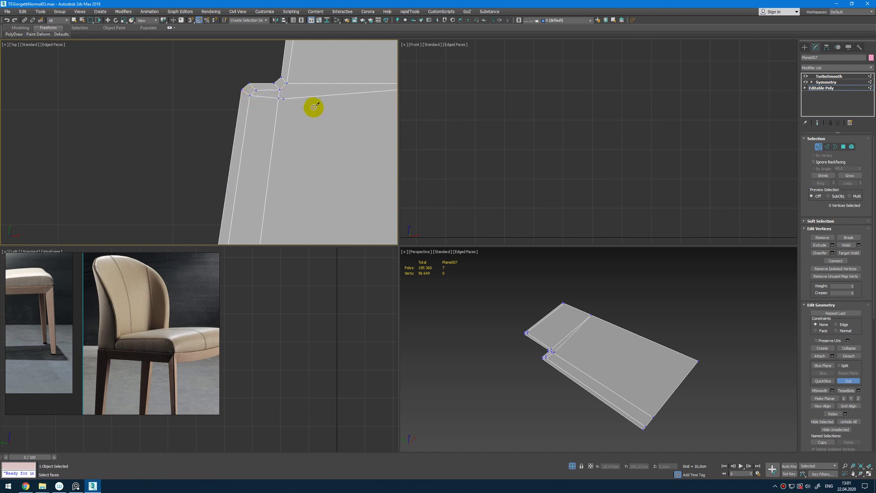
{"action": "middle_click_drag", "start_coordinate": [397, 93], "coordinate": [288, 127]}
{"action": "scroll", "coordinate": [342, 130], "scroll_direction": "down", "scroll_amount": 2}
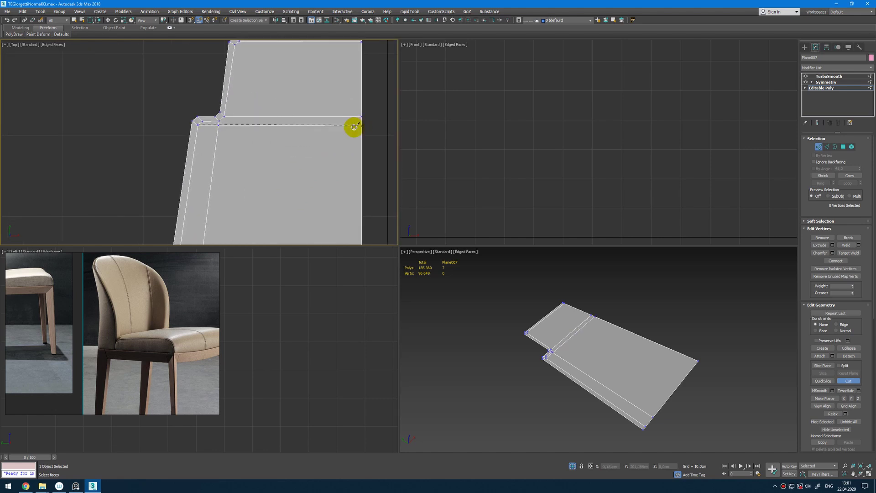
{"action": "scroll", "coordinate": [245, 161], "scroll_direction": "down", "scroll_amount": 2}
{"action": "scroll", "coordinate": [248, 129], "scroll_direction": "up", "scroll_amount": 4}
Cut edges from the notch's outer corner diagonally to the inner lengthwise edge and on to the crosswise edge
{"action": "left_click", "coordinate": [246, 154]}
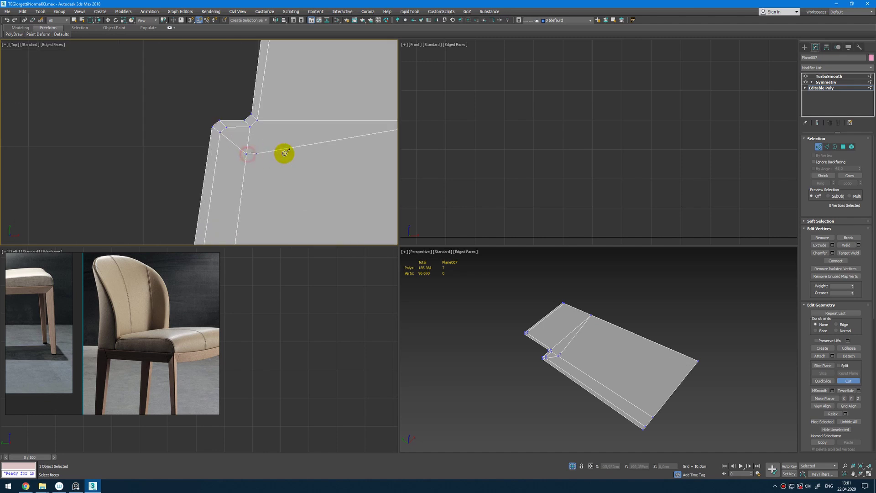
{"action": "scroll", "coordinate": [285, 154], "scroll_direction": "down", "scroll_amount": 3}
{"action": "scroll", "coordinate": [289, 114], "scroll_direction": "down", "scroll_amount": 1}
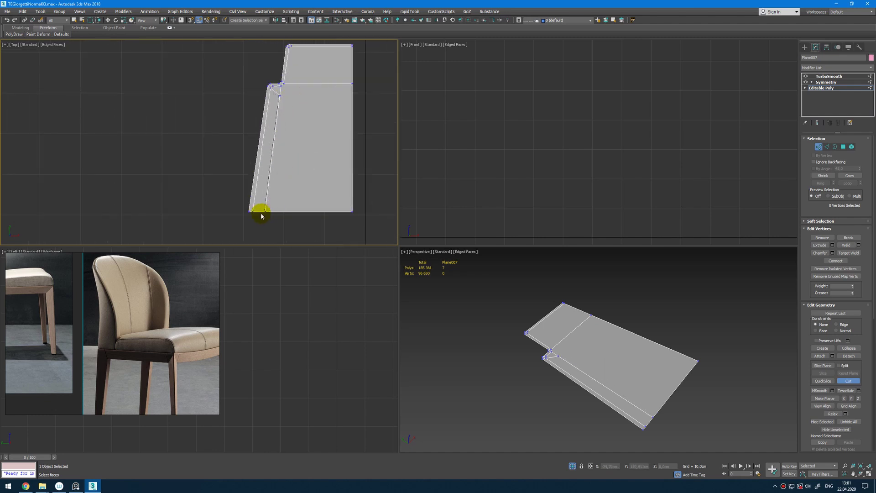
{"action": "scroll", "coordinate": [294, 91], "scroll_direction": "up", "scroll_amount": 3}
{"action": "scroll", "coordinate": [262, 152], "scroll_direction": "down", "scroll_amount": 1}
{"action": "scroll", "coordinate": [249, 143], "scroll_direction": "up", "scroll_amount": 2}
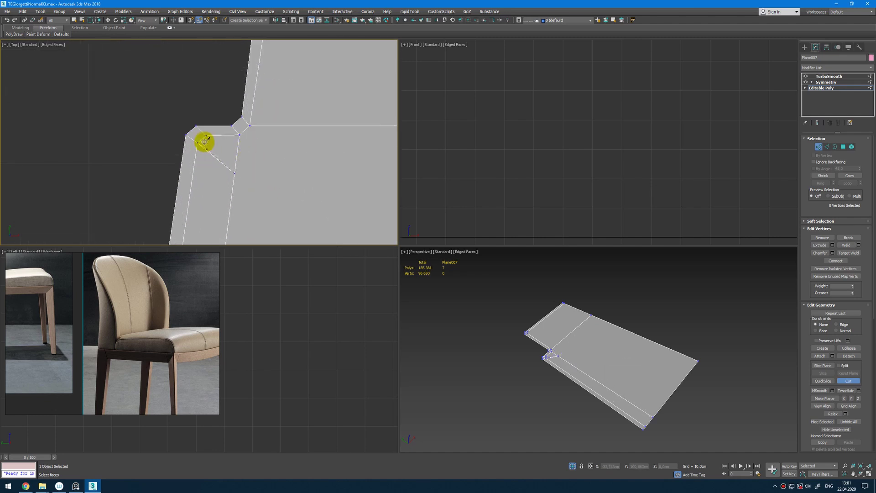
{"action": "scroll", "coordinate": [285, 176], "scroll_direction": "down", "scroll_amount": 2}
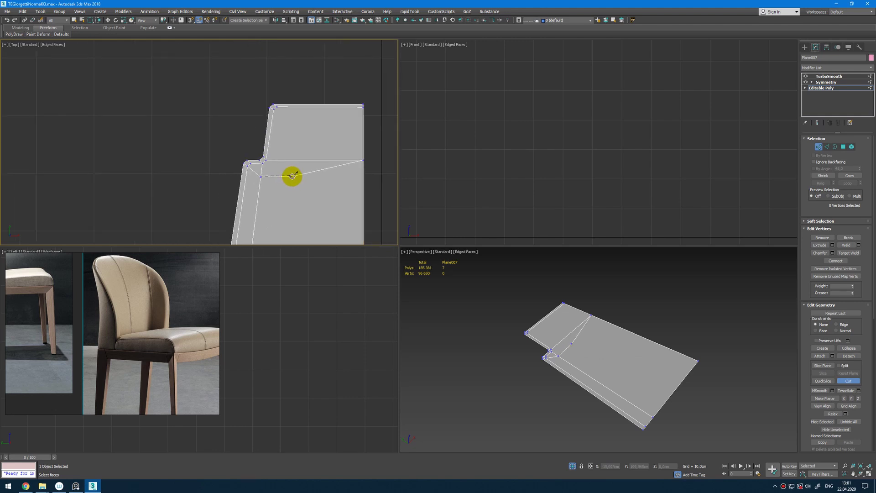
{"action": "left_click", "coordinate": [279, 161]}
Cut a second inner edge along the rear section's side and rear edge to the centre line, joined diagonally to the rear corner
{"action": "scroll", "coordinate": [280, 161], "scroll_direction": "up", "scroll_amount": 2}
{"action": "middle_click_drag", "start_coordinate": [292, 63], "coordinate": [246, 112]}
{"action": "left_click", "coordinate": [247, 104]}
{"action": "left_click", "coordinate": [226, 88]}
{"action": "right_click", "coordinate": [264, 102]}
{"action": "scroll", "coordinate": [246, 112], "scroll_direction": "down", "scroll_amount": 3}
{"action": "scroll", "coordinate": [247, 113], "scroll_direction": "up", "scroll_amount": 3}
{"action": "left_click", "coordinate": [237, 111]}
{"action": "left_click", "coordinate": [348, 112]}
{"action": "right_click", "coordinate": [290, 100]}
{"action": "scroll", "coordinate": [227, 100], "scroll_direction": "up", "scroll_amount": 2}
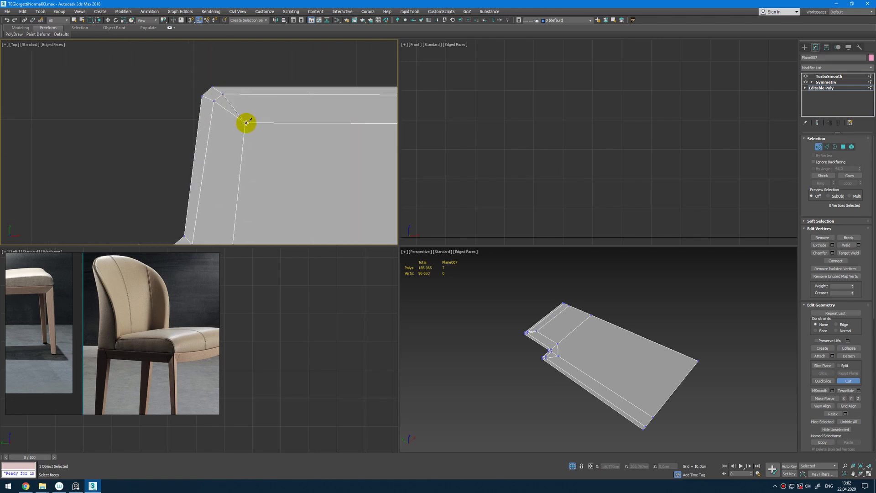
{"action": "scroll", "coordinate": [289, 123], "scroll_direction": "down", "scroll_amount": 3}
{"action": "right_click", "coordinate": [293, 132]}
Show the smoothed end result over the base mesh and check the rear corner and notch
{"action": "key", "text": "grave"}
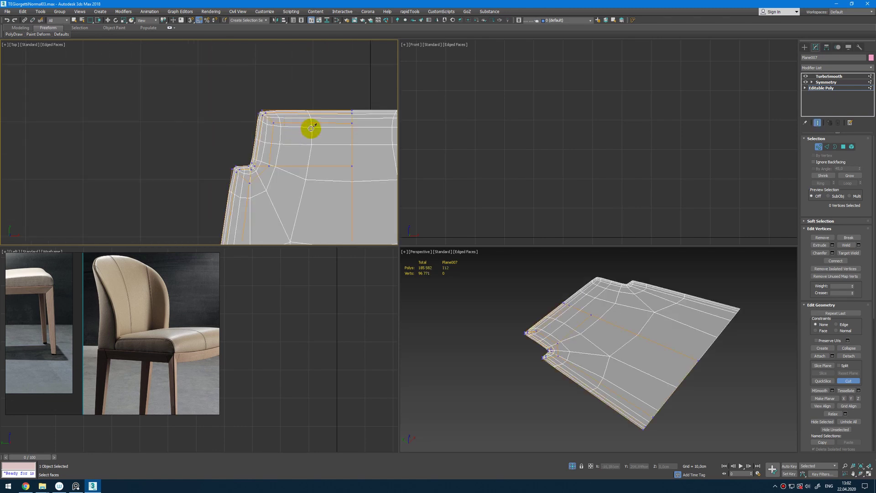
{"action": "scroll", "coordinate": [291, 127], "scroll_direction": "up", "scroll_amount": 2}
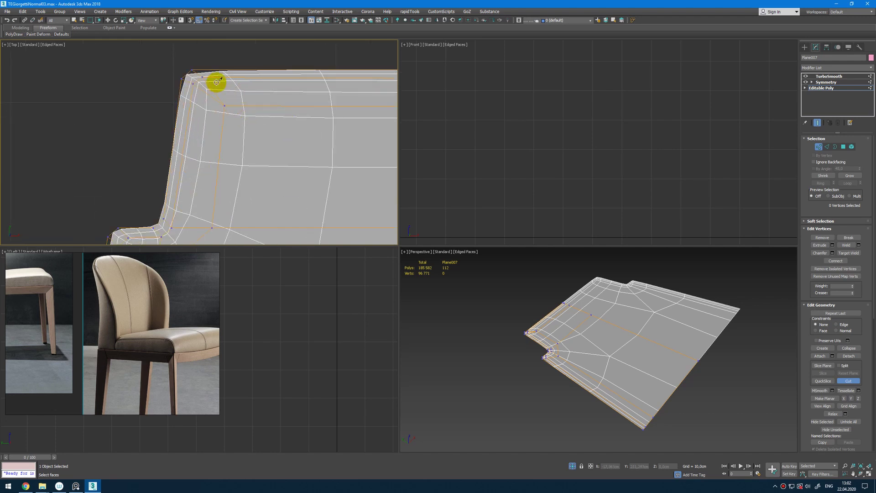
{"action": "key", "text": "grave"}
{"action": "key", "text": "grave"}
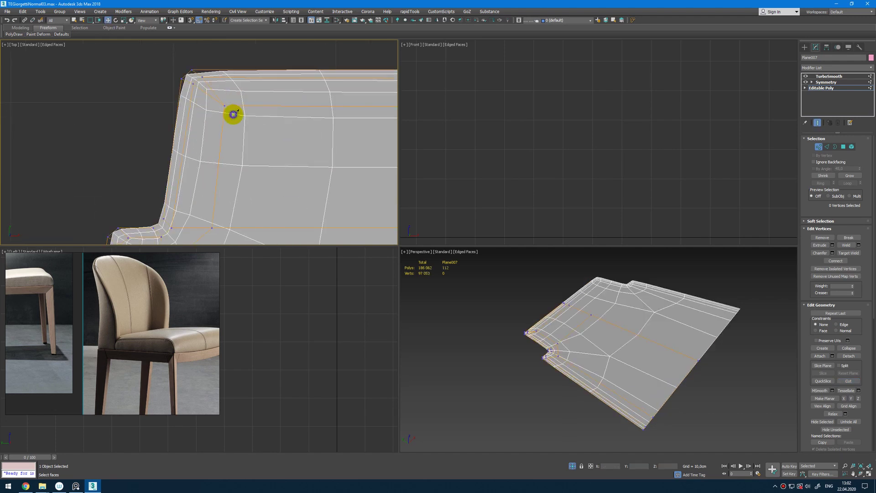
Insert a lengthwise edge through the seat's rear section between its inner side edge and the centre line
{"action": "scroll", "coordinate": [260, 118], "scroll_direction": "down", "scroll_amount": 4}
{"action": "key", "text": "ctrl+e"}
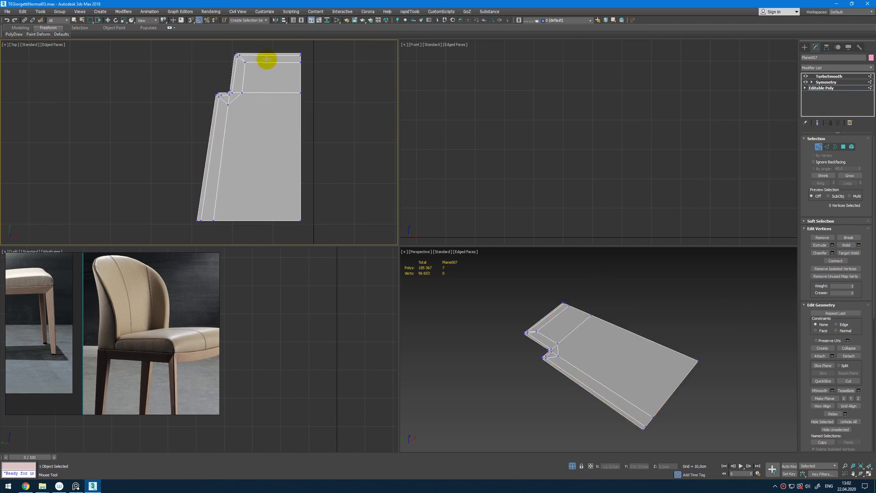
{"action": "key", "text": "w"}
{"action": "middle_click_drag", "start_coordinate": [278, 71], "coordinate": [291, 142]}
{"action": "middle_click_drag", "start_coordinate": [278, 215], "coordinate": [288, 135]}
{"action": "scroll", "coordinate": [288, 135], "scroll_direction": "down", "scroll_amount": 2}
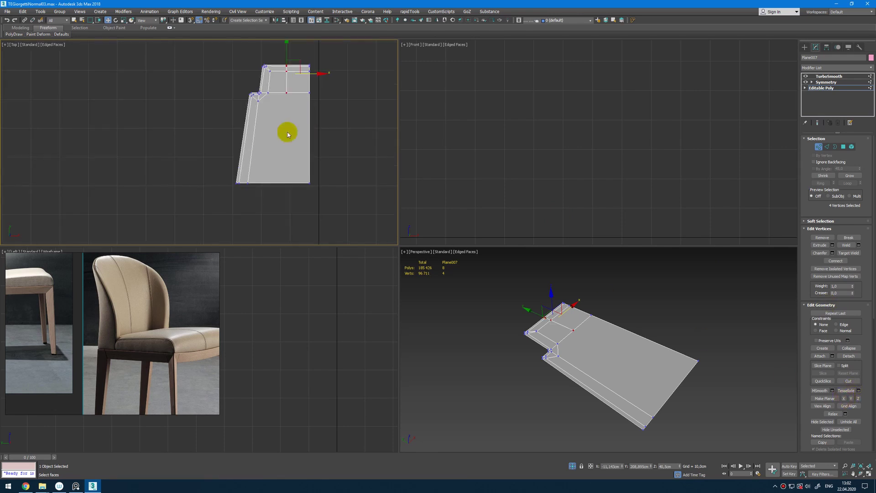
Cut a lengthwise edge from the seat's front edge to the rear section's lengthwise edge at the crosswise edge
{"action": "key", "text": "alt+c"}
{"action": "left_click", "coordinate": [283, 183]}
{"action": "left_click", "coordinate": [287, 93]}
{"action": "right_click", "coordinate": [295, 86]}
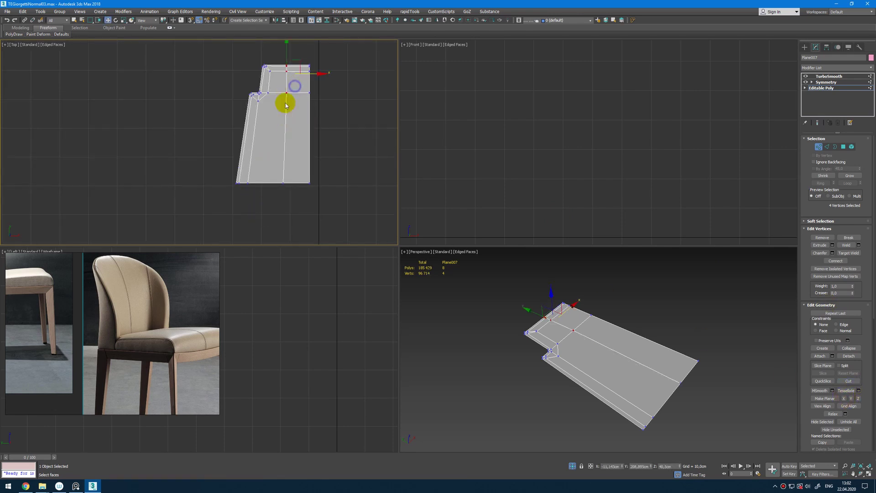
Shift the whole lengthwise edge loop slightly towards the seat's outer side and check the smoothed result
{"action": "key", "text": "2"}
{"action": "double_click", "coordinate": [286, 110]}
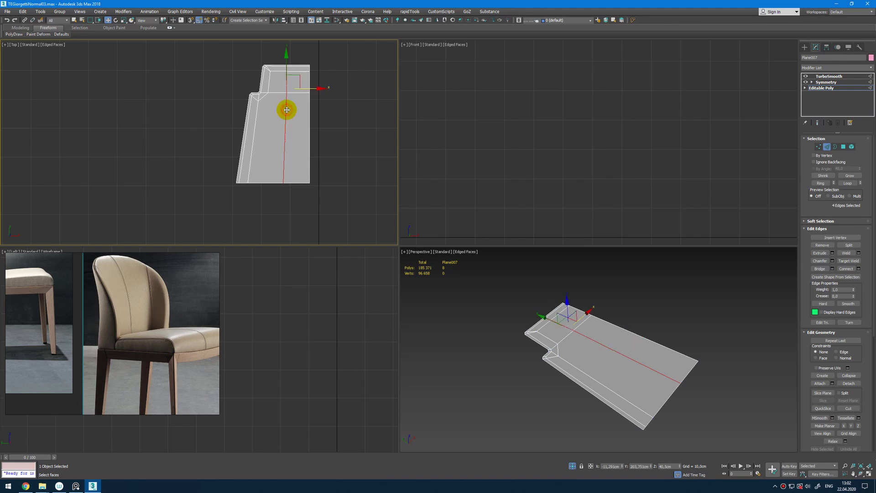
{"action": "left_click_drag", "start_coordinate": [306, 88], "coordinate": [303, 91]}
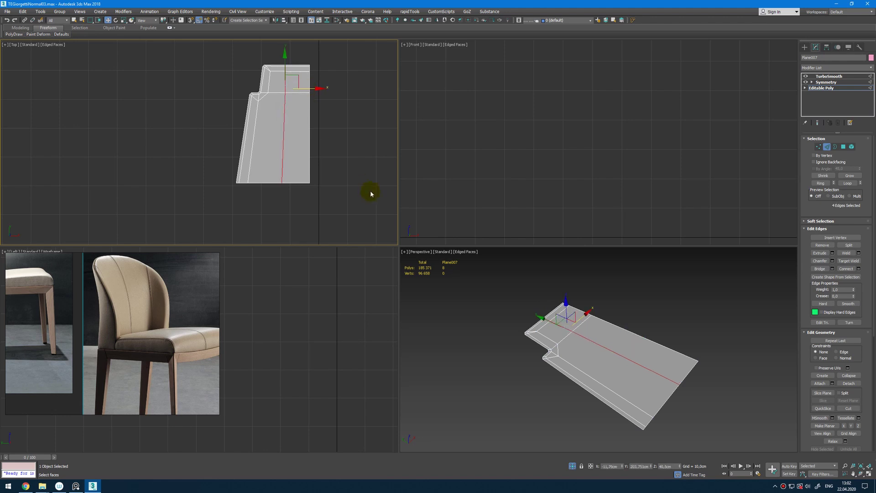
{"action": "right_click", "coordinate": [513, 199]}
{"action": "key", "text": "ctrl+e"}
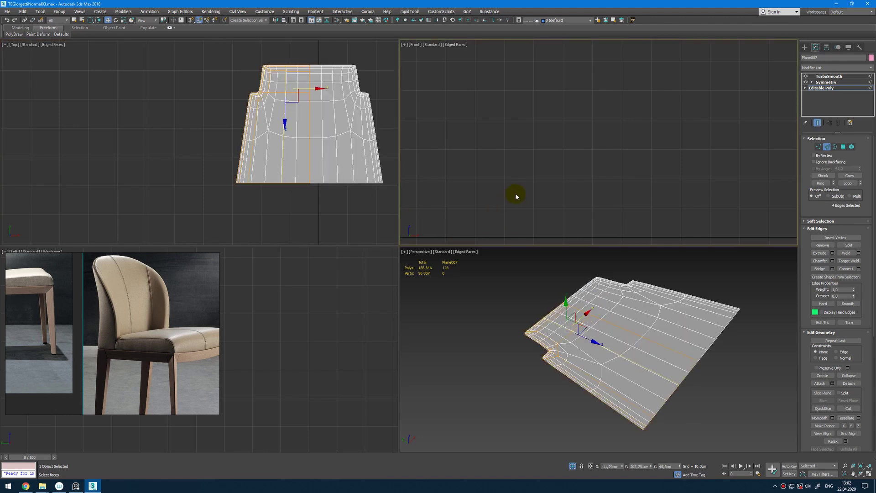
{"action": "key", "text": "ctrl+e"}
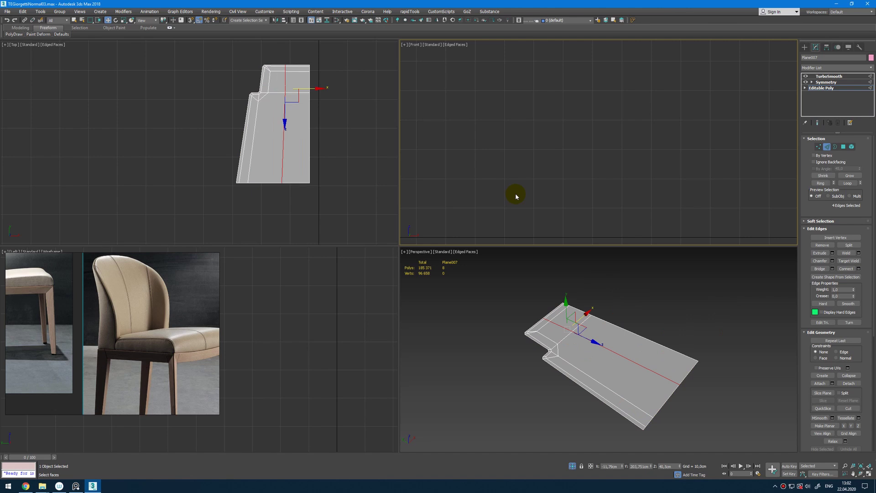
Add a crosswise edge through the middle of the seat from the centre line to the outer side edge
{"action": "key", "text": "alt+s"}
{"action": "left_click", "coordinate": [284, 132]}
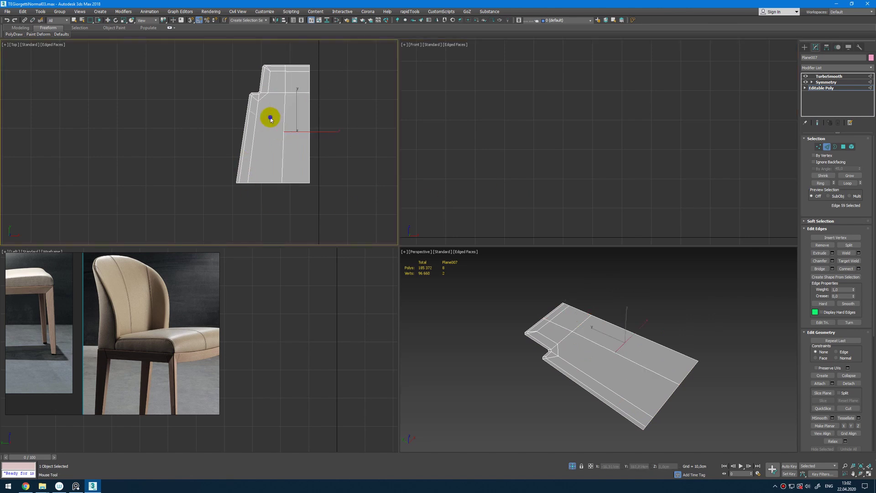
{"action": "right_click", "coordinate": [270, 117]}
{"action": "middle_click_drag", "start_coordinate": [285, 109], "coordinate": [283, 119]}
{"action": "key", "text": "1"}
{"action": "key", "text": "alt+c"}
{"action": "left_click", "coordinate": [282, 141]}
{"action": "left_click", "coordinate": [242, 141]}
{"action": "right_click", "coordinate": [242, 142]}
{"action": "key", "text": "ctrl+e"}
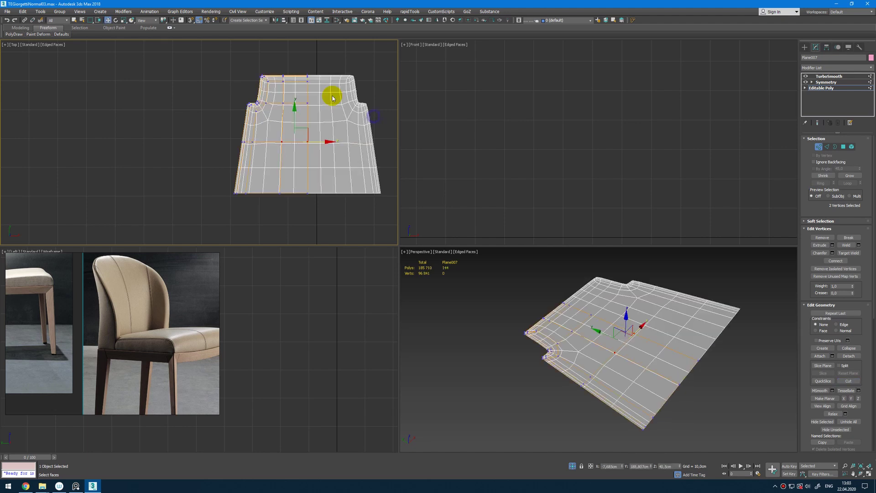
Examine the smoothed, mirrored seat mesh with its new crosswise edge
{"action": "scroll", "coordinate": [329, 120], "scroll_direction": "up", "scroll_amount": 3}
{"action": "key", "text": "ctrl+e"}
{"action": "key", "text": "alt+c"}
{"action": "right_click", "coordinate": [237, 165]}
{"action": "scroll", "coordinate": [278, 156], "scroll_direction": "down", "scroll_amount": 3}
{"action": "key", "text": "ctrl+e"}
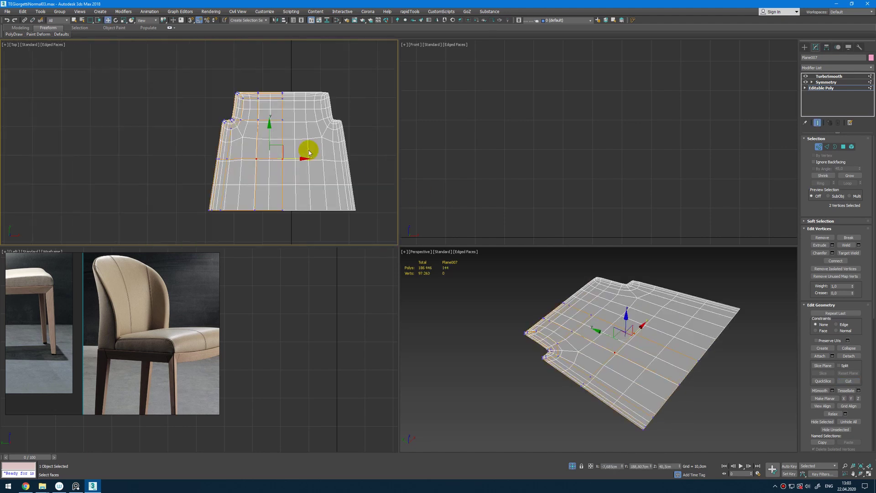
{"action": "key", "text": "ctrl+e"}
{"action": "key", "text": "ctrl+e"}
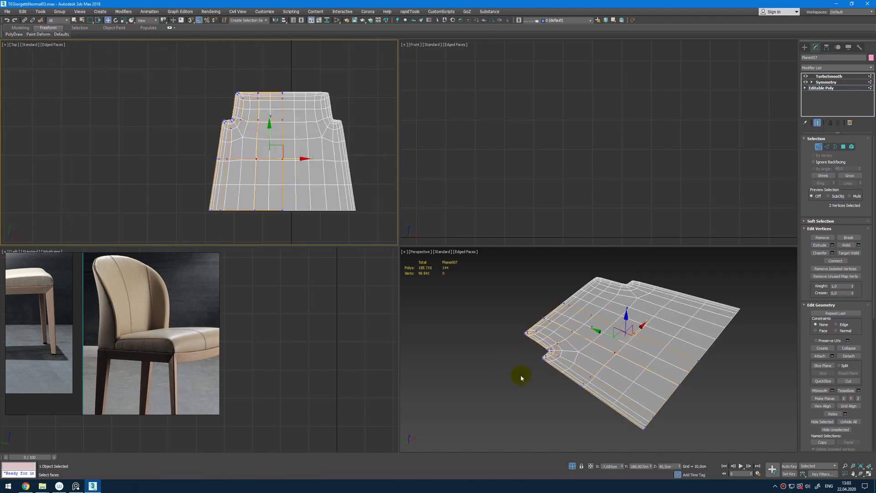
End the isolation of the seat and compare its smoothed rear corner with the backrest and frame
{"action": "left_click", "coordinate": [576, 467]}
{"action": "middle_click_drag", "start_coordinate": [265, 141], "coordinate": [276, 93]}
{"action": "key", "text": "ctrl+e"}
{"action": "key", "text": "ctrl+e"}
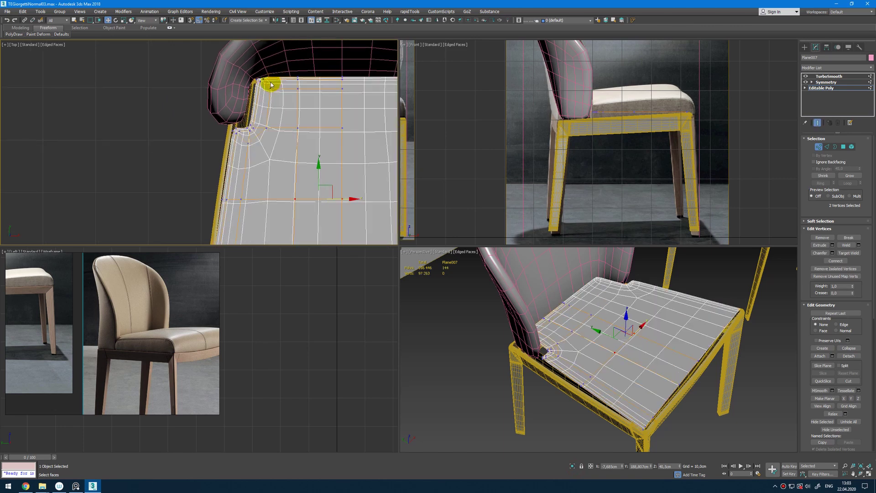
Select the vertices of the seat's rear corner and move them outward to meet the inner face of the backrest
{"action": "left_click_drag", "start_coordinate": [231, 152], "coordinate": [230, 150]}
{"action": "scroll", "coordinate": [254, 82], "scroll_direction": "up", "scroll_amount": 3}
{"action": "left_click_drag", "start_coordinate": [299, 65], "coordinate": [252, 128]}
{"action": "key", "text": "F3"}
{"action": "key", "text": "F3"}
{"action": "middle_click_drag", "start_coordinate": [542, 346], "coordinate": [526, 337], "text": "alt"}
{"action": "key", "text": "alt+w"}
{"action": "scroll", "coordinate": [315, 174], "scroll_direction": "up", "scroll_amount": 3}
{"action": "middle_click_drag", "start_coordinate": [315, 174], "coordinate": [302, 201], "text": "alt"}
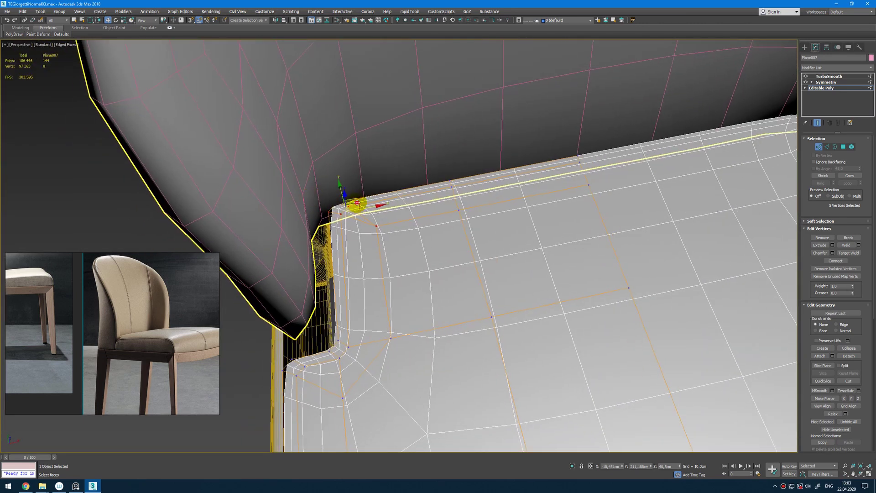
{"action": "left_click_drag", "start_coordinate": [357, 202], "coordinate": [338, 215]}
{"action": "middle_click_drag", "start_coordinate": [362, 276], "coordinate": [379, 242]}
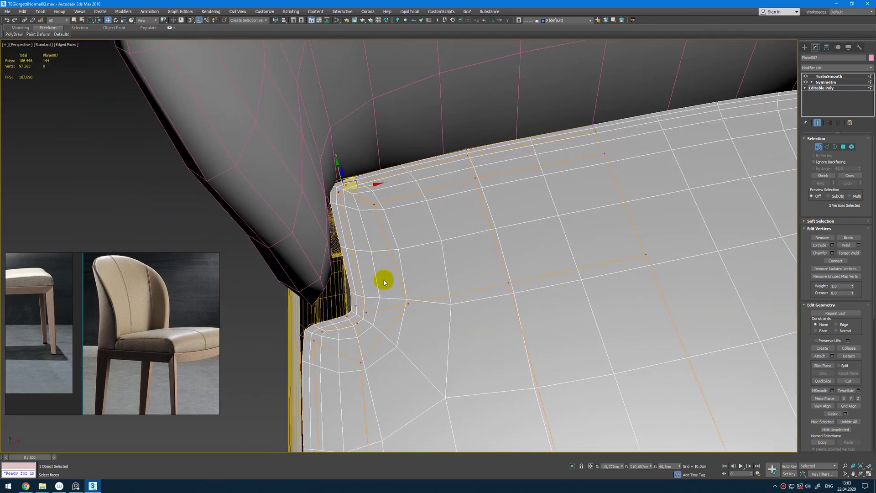
Select the vertices at the notch's outer corner and adjust their fit against the backrest's end
{"action": "middle_click_drag", "start_coordinate": [366, 349], "coordinate": [371, 315], "text": "alt"}
{"action": "scroll", "coordinate": [371, 315], "scroll_direction": "down", "scroll_amount": 3}
{"action": "key", "text": "F2"}
{"action": "left_click_drag", "start_coordinate": [372, 281], "coordinate": [372, 260]}
{"action": "key", "text": "F2"}
{"action": "middle_click_drag", "start_coordinate": [372, 260], "coordinate": [433, 244], "text": "alt"}
{"action": "scroll", "coordinate": [374, 304], "scroll_direction": "up", "scroll_amount": 3}
{"action": "middle_click_drag", "start_coordinate": [374, 307], "coordinate": [376, 326], "text": "alt"}
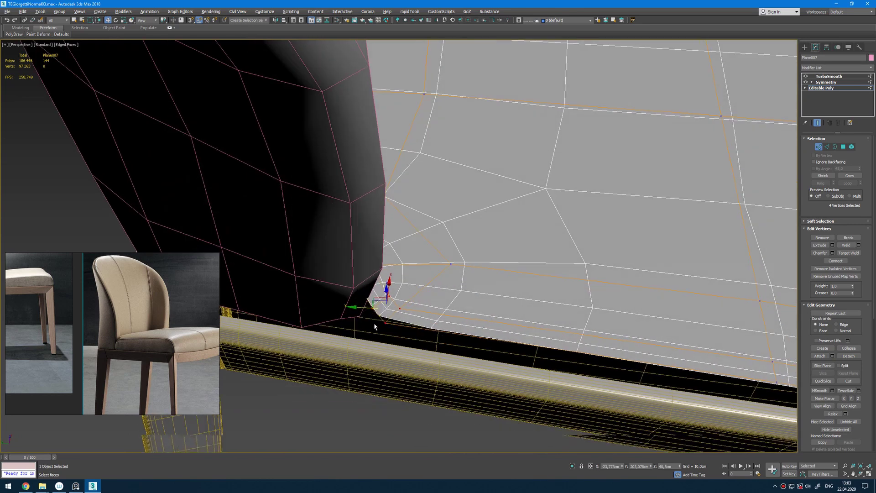
{"action": "left_click", "coordinate": [389, 331]}
{"action": "left_click_drag", "start_coordinate": [370, 308], "coordinate": [368, 310]}
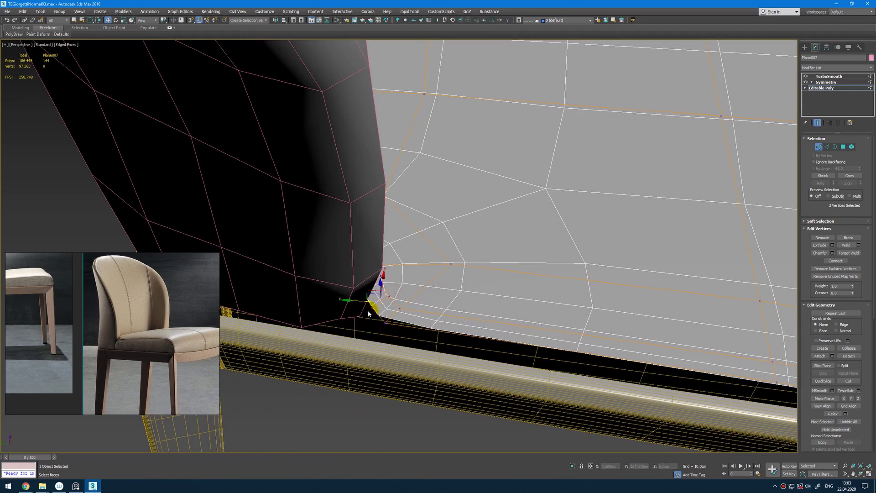
Align the outer vertices of the middle crosswise edge with the side of the wooden frame in the top view
{"action": "middle_click_drag", "start_coordinate": [407, 310], "coordinate": [327, 108], "text": "alt"}
{"action": "scroll", "coordinate": [397, 288], "scroll_direction": "down", "scroll_amount": 5}
{"action": "key", "text": "alt+w"}
{"action": "middle_click", "coordinate": [281, 150]}
{"action": "key", "text": "alt+w"}
{"action": "scroll", "coordinate": [395, 209], "scroll_direction": "down", "scroll_amount": 2}
{"action": "scroll", "coordinate": [394, 209], "scroll_direction": "down", "scroll_amount": 2}
{"action": "scroll", "coordinate": [364, 183], "scroll_direction": "down", "scroll_amount": 4}
{"action": "left_click_drag", "start_coordinate": [373, 227], "coordinate": [362, 246]}
{"action": "scroll", "coordinate": [358, 244], "scroll_direction": "up", "scroll_amount": 4}
{"action": "scroll", "coordinate": [360, 358], "scroll_direction": "down", "scroll_amount": 6}
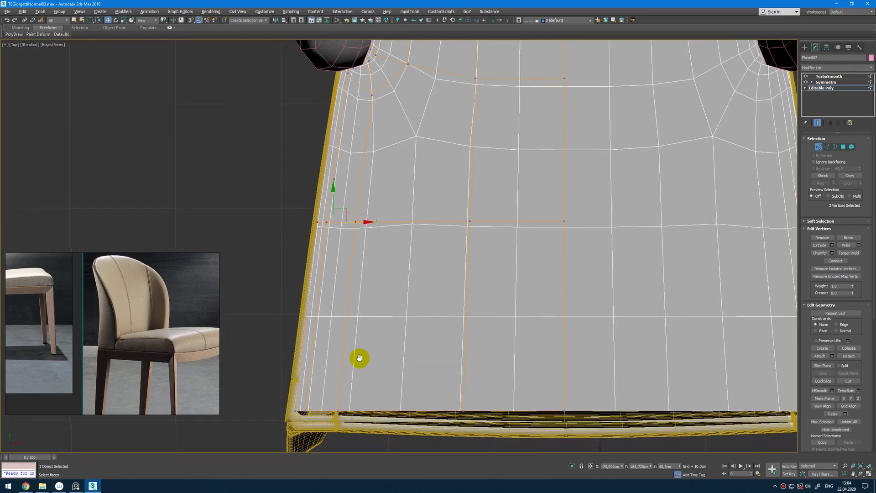
{"action": "key", "text": "space"}
{"action": "key", "text": "space"}
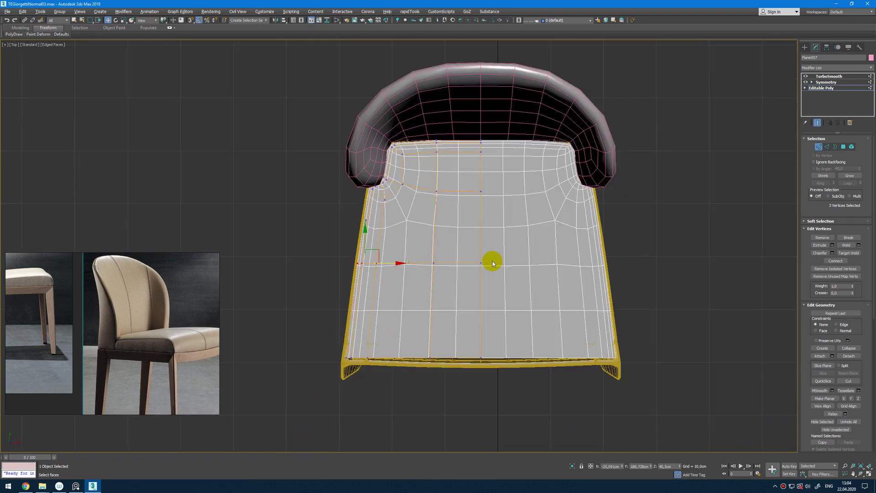
Select the entire seat mesh at element level over the side reference photo
{"action": "key", "text": "alt+w"}
{"action": "key", "text": "alt+w"}
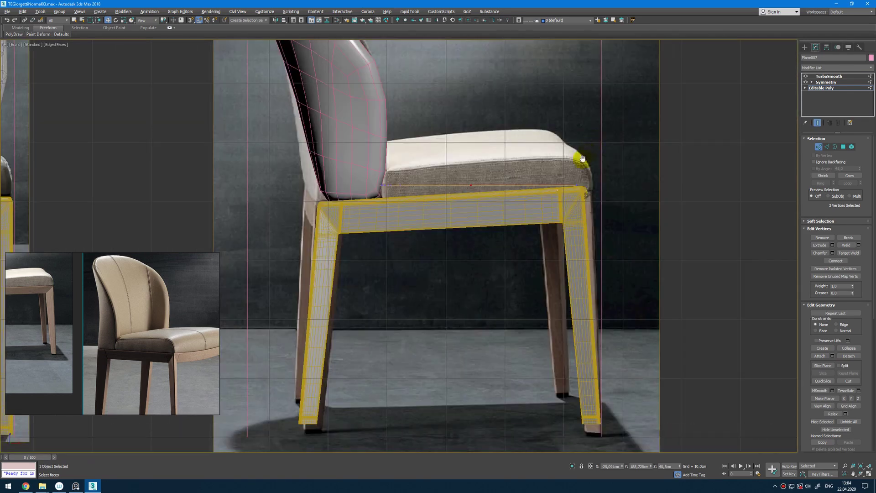
{"action": "scroll", "coordinate": [527, 198], "scroll_direction": "up", "scroll_amount": 3}
{"action": "key", "text": "1"}
{"action": "key", "text": "1"}
{"action": "key", "text": "ctrl+a"}
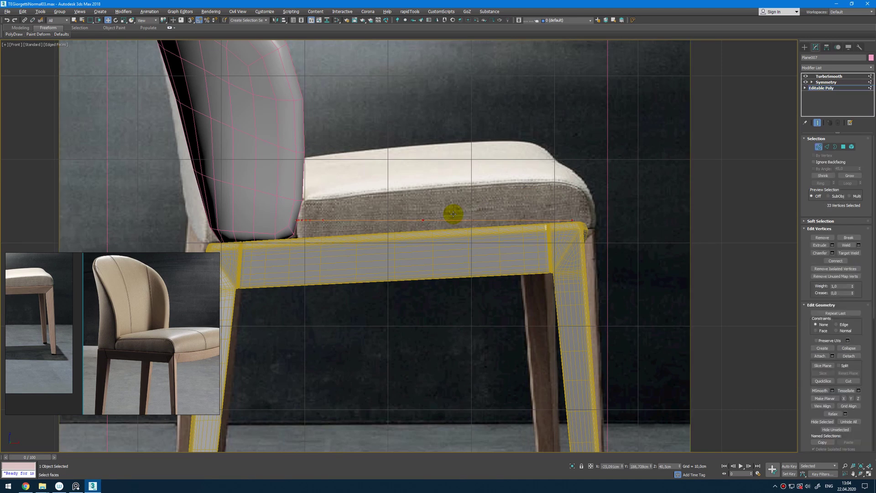
{"action": "key", "text": "5"}
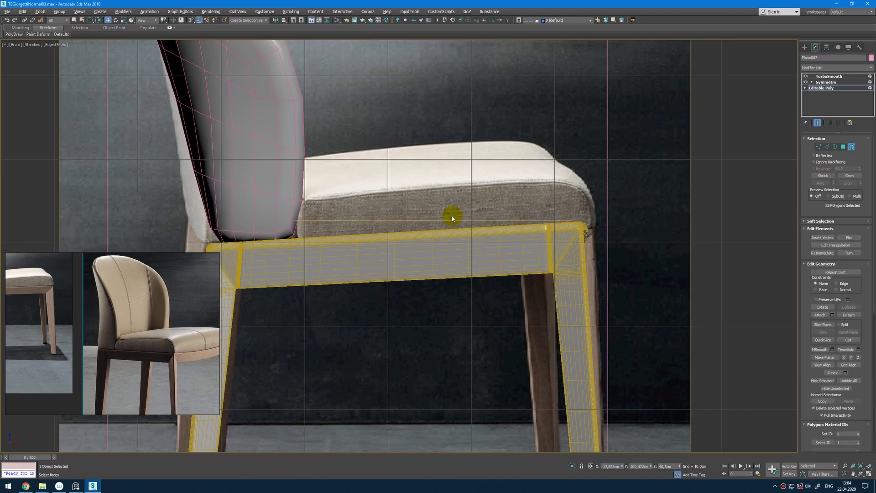
{"action": "scroll", "coordinate": [452, 215], "scroll_direction": "down", "scroll_amount": 4}
Centre the seat's pivot on the object and return to editing its base mesh
{"action": "left_click", "coordinate": [826, 47]}
{"action": "left_click", "coordinate": [835, 94]}
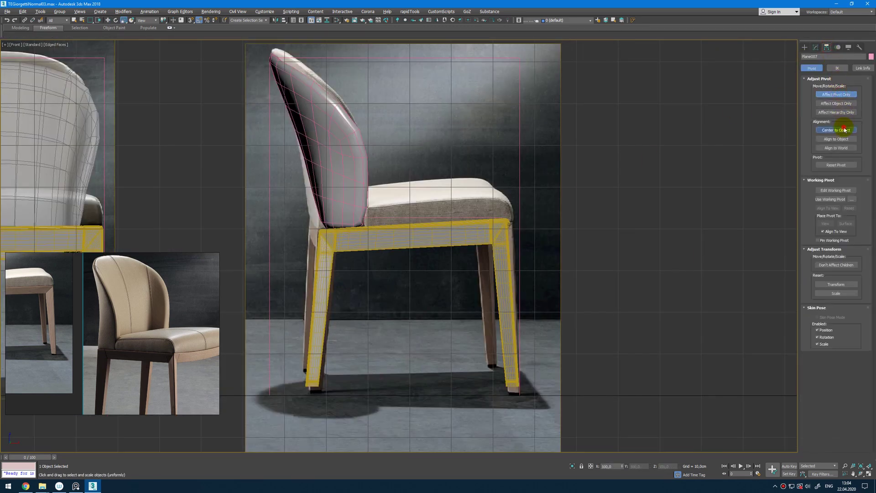
{"action": "left_click", "coordinate": [844, 95]}
{"action": "left_click", "coordinate": [816, 47]}
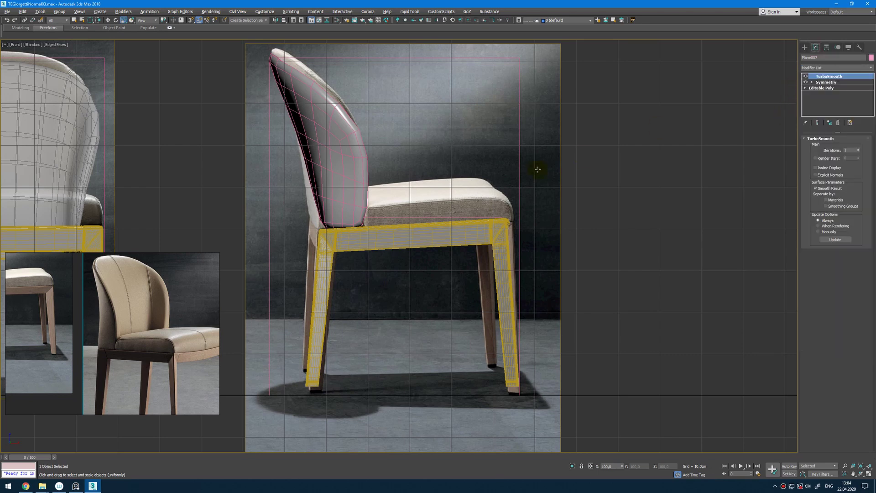
{"action": "left_click", "coordinate": [822, 90]}
Freeze the side reference photo plane in its object properties
{"action": "scroll", "coordinate": [429, 216], "scroll_direction": "down", "scroll_amount": 5}
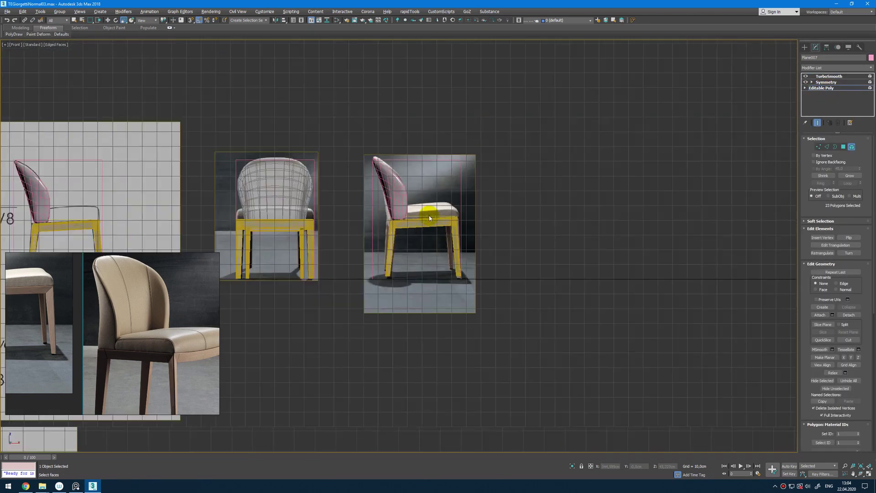
{"action": "scroll", "coordinate": [429, 216], "scroll_direction": "up", "scroll_amount": 8}
{"action": "left_click", "coordinate": [431, 215]}
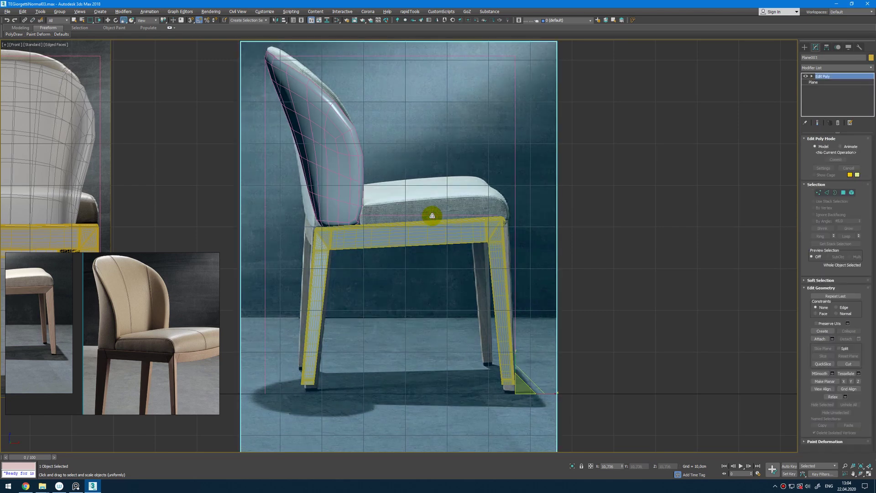
{"action": "right_click", "coordinate": [432, 216]}
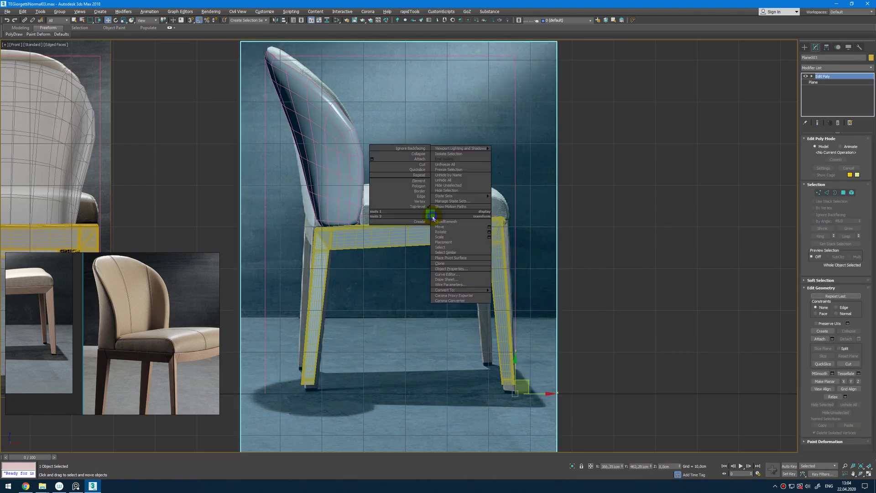
{"action": "left_click", "coordinate": [571, 196]}
{"action": "left_click", "coordinate": [382, 230]}
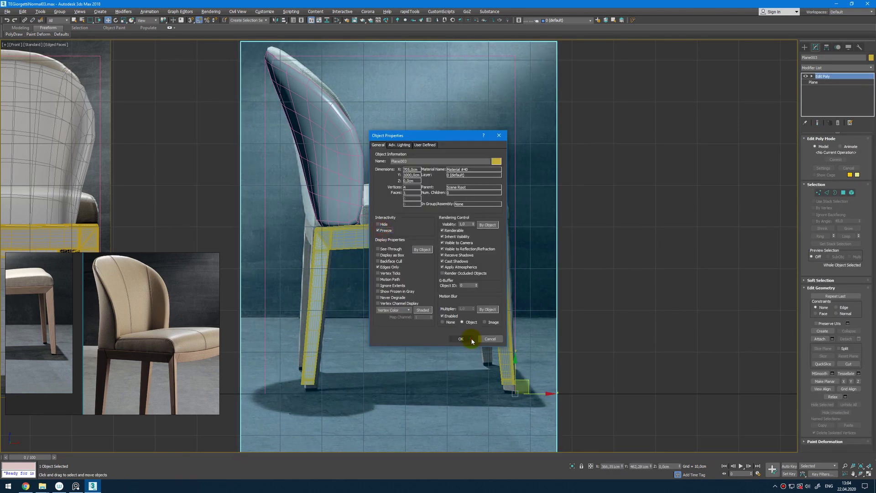
{"action": "left_click", "coordinate": [461, 338]}
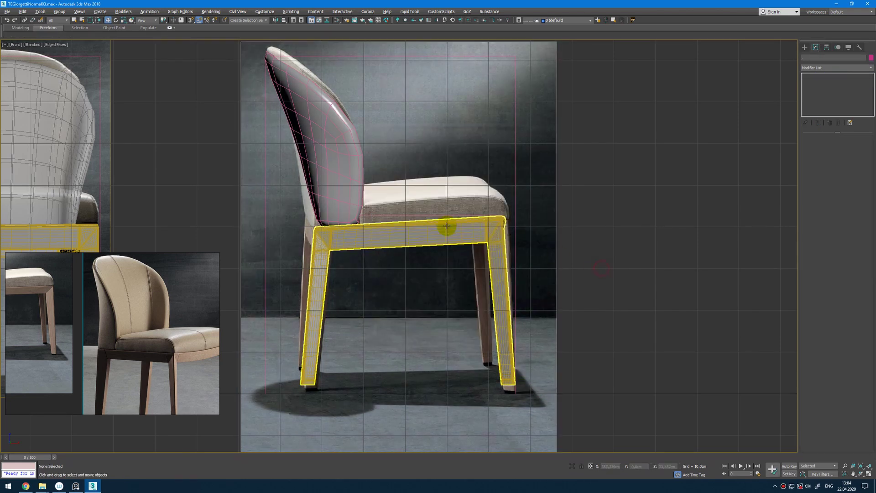
Rotate and raise the mesh of the seat copy at the side photo to follow the cushion's seam line
{"action": "left_click", "coordinate": [447, 218]}
{"action": "left_click", "coordinate": [426, 217]}
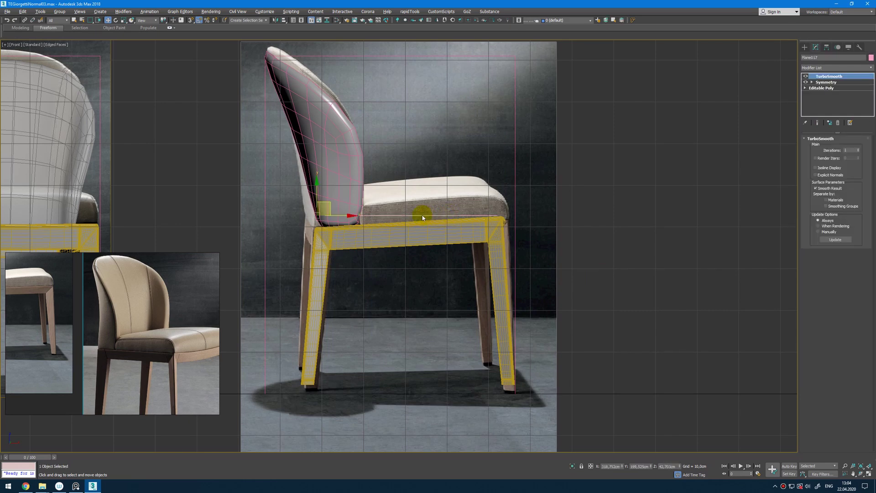
{"action": "scroll", "coordinate": [423, 218], "scroll_direction": "up", "scroll_amount": 3}
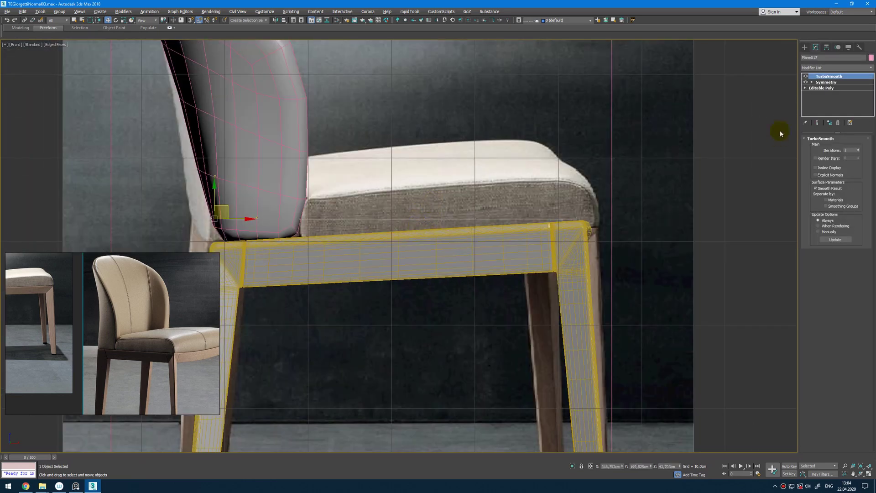
{"action": "left_click", "coordinate": [821, 87]}
{"action": "key", "text": "4"}
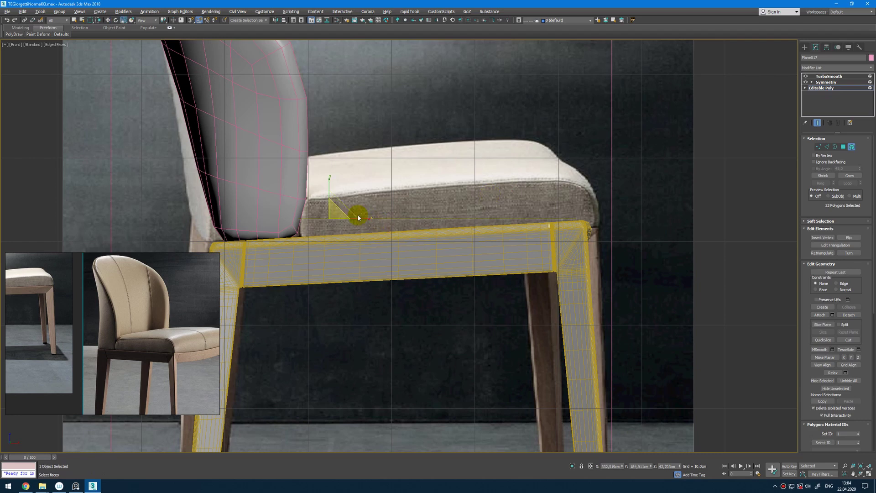
{"action": "key", "text": "e"}
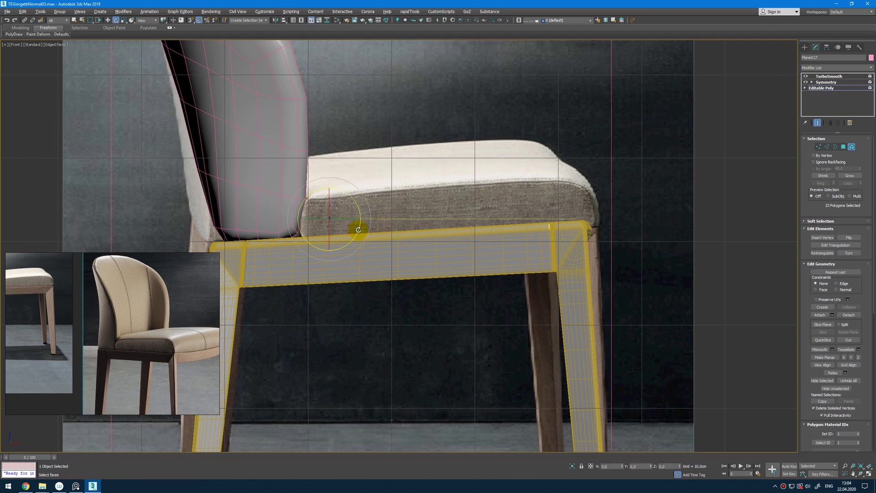
{"action": "key", "text": "w"}
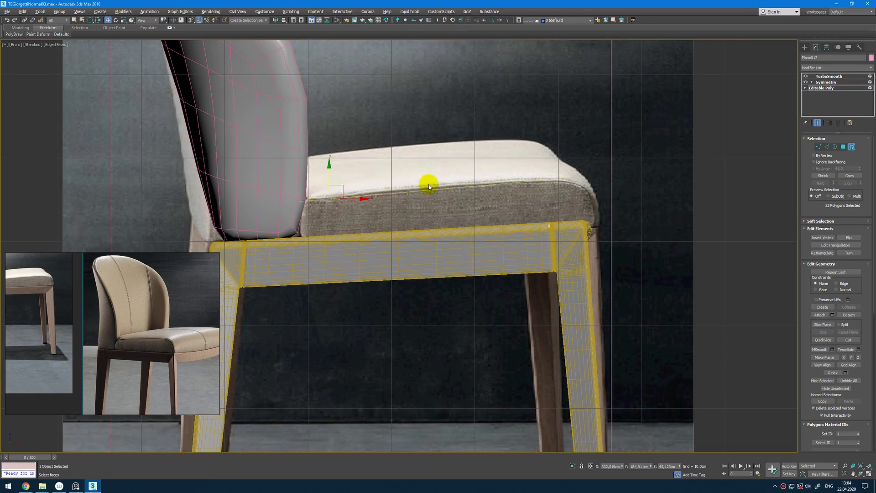
Move the seat's front vertices back and down onto the seam line just before it curves at the front
{"action": "key", "text": "1"}
{"action": "left_click_drag", "start_coordinate": [541, 213], "coordinate": [543, 209]}
{"action": "scroll", "coordinate": [574, 178], "scroll_direction": "up", "scroll_amount": 3}
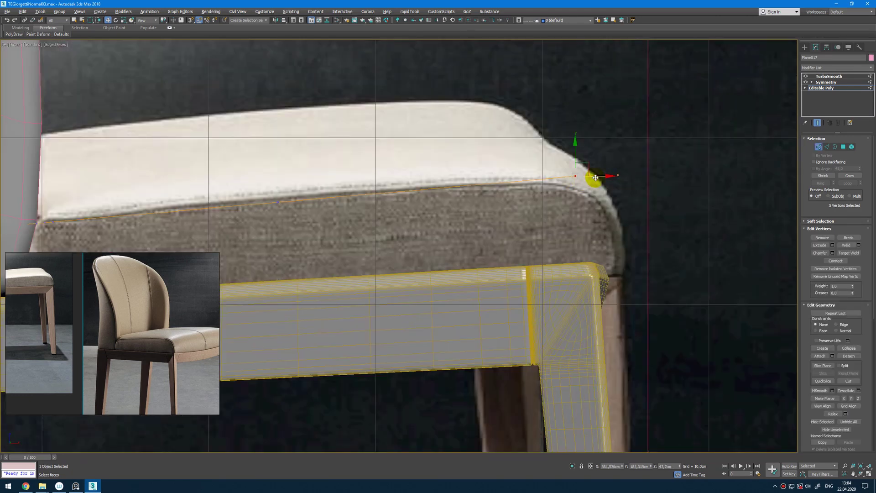
{"action": "left_click_drag", "start_coordinate": [589, 167], "coordinate": [528, 175]}
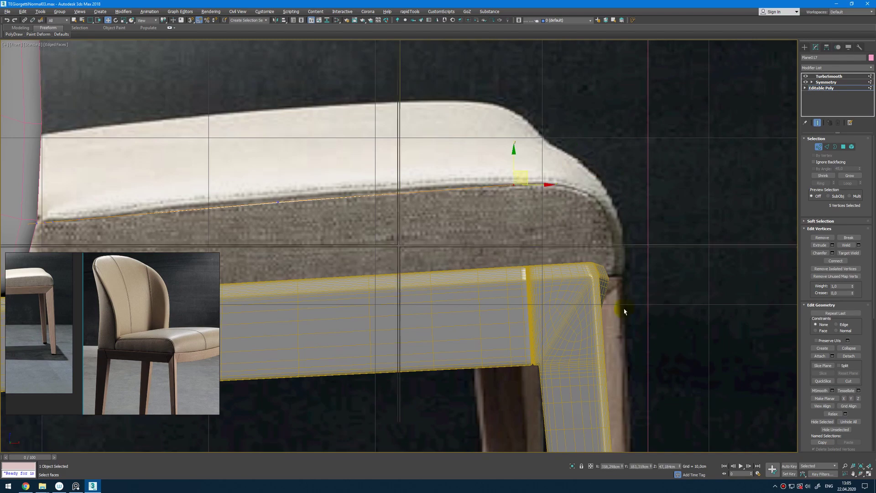
Extrude the seat's front edges forward and down in two segments following the cushion seam's front curve
{"action": "key", "text": "p"}
{"action": "middle_click_drag", "start_coordinate": [597, 293], "coordinate": [582, 212], "text": "alt"}
{"action": "key", "text": "z"}
{"action": "scroll", "coordinate": [613, 273], "scroll_direction": "down", "scroll_amount": 4}
{"action": "key", "text": "f"}
{"action": "key", "text": "p"}
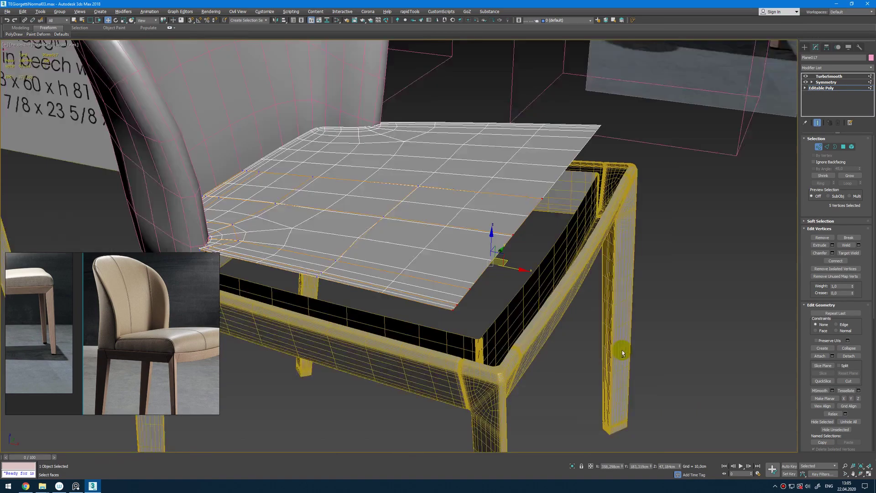
{"action": "middle_click_drag", "start_coordinate": [622, 354], "coordinate": [593, 363], "text": "alt"}
{"action": "key", "text": "2"}
{"action": "key", "text": "alt+w"}
{"action": "key", "text": "alt+w"}
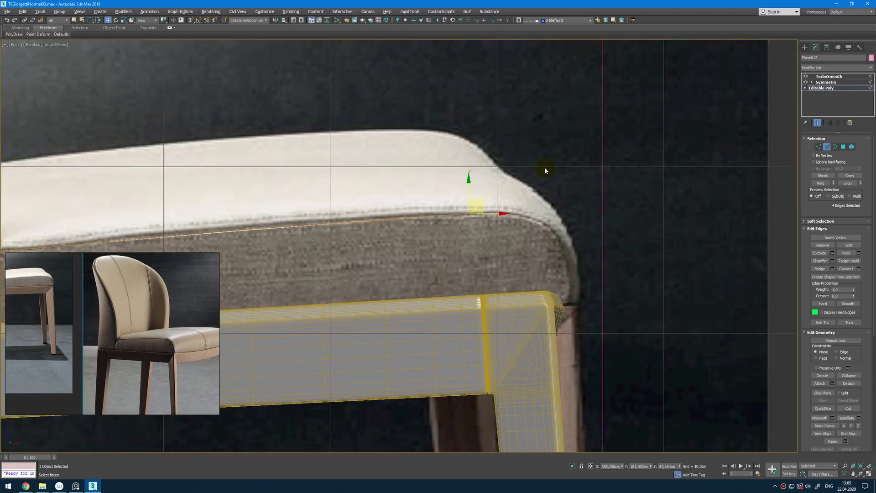
{"action": "scroll", "coordinate": [475, 201], "scroll_direction": "up", "scroll_amount": 2}
{"action": "left_click", "coordinate": [556, 228]}
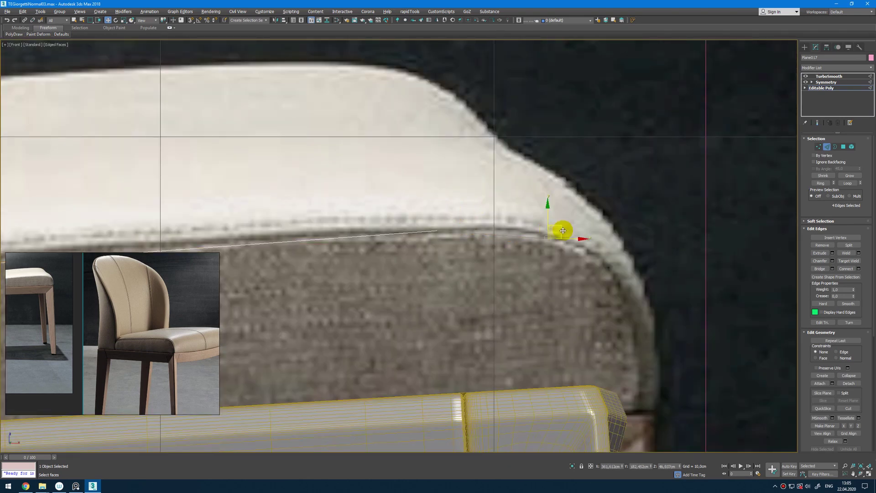
{"action": "scroll", "coordinate": [578, 232], "scroll_direction": "down", "scroll_amount": 2}
{"action": "left_click_drag", "start_coordinate": [545, 172], "coordinate": [595, 219]}
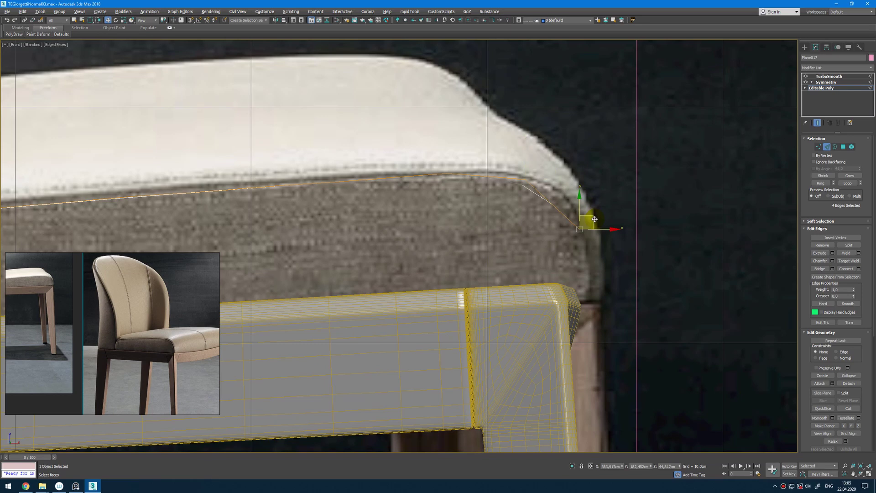
Extrude the front edges once more, down and slightly back to the top of the wooden frame
{"action": "key", "text": "alt+w"}
{"action": "middle_click", "coordinate": [716, 317]}
{"action": "key", "text": "alt+w"}
{"action": "middle_click_drag", "start_coordinate": [713, 314], "coordinate": [616, 207], "text": "alt"}
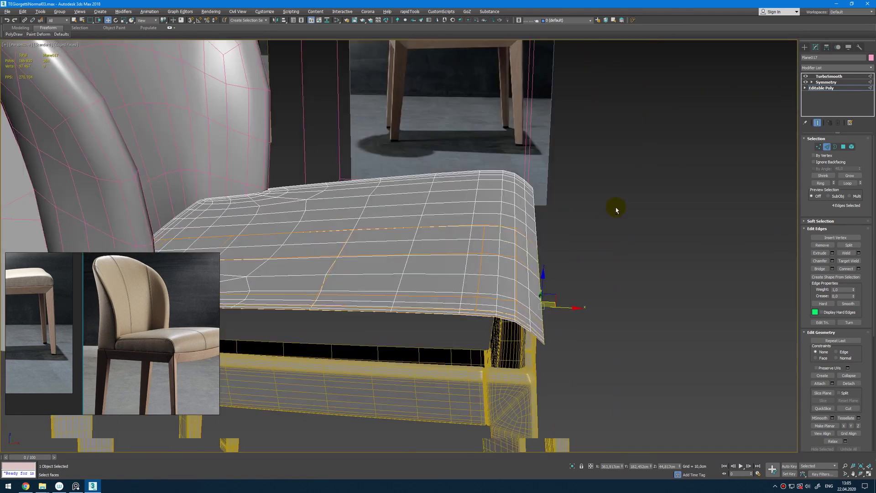
{"action": "key", "text": "alt+w"}
{"action": "middle_click", "coordinate": [641, 160]}
{"action": "key", "text": "alt+w"}
{"action": "middle_click_drag", "start_coordinate": [639, 153], "coordinate": [635, 130]}
{"action": "left_click_drag", "start_coordinate": [588, 195], "coordinate": [569, 253], "text": "shift"}
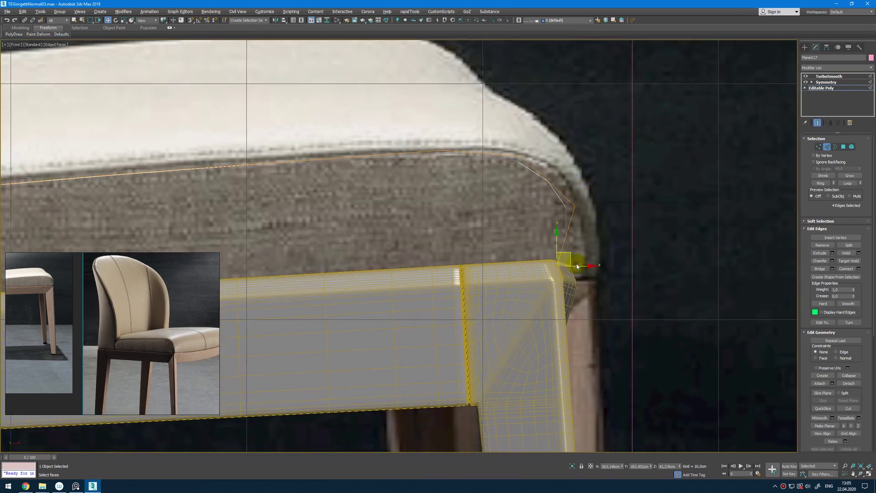
Nudge the vertices of the front curve down to match the seam in the side photo
{"action": "key", "text": "alt+w"}
{"action": "middle_click", "coordinate": [652, 353]}
{"action": "middle_click_drag", "start_coordinate": [653, 353], "coordinate": [640, 352], "text": "alt"}
{"action": "key", "text": "grave"}
{"action": "middle_click", "coordinate": [684, 132]}
{"action": "scroll", "coordinate": [687, 120], "scroll_direction": "up", "scroll_amount": 2}
{"action": "key", "text": "1"}
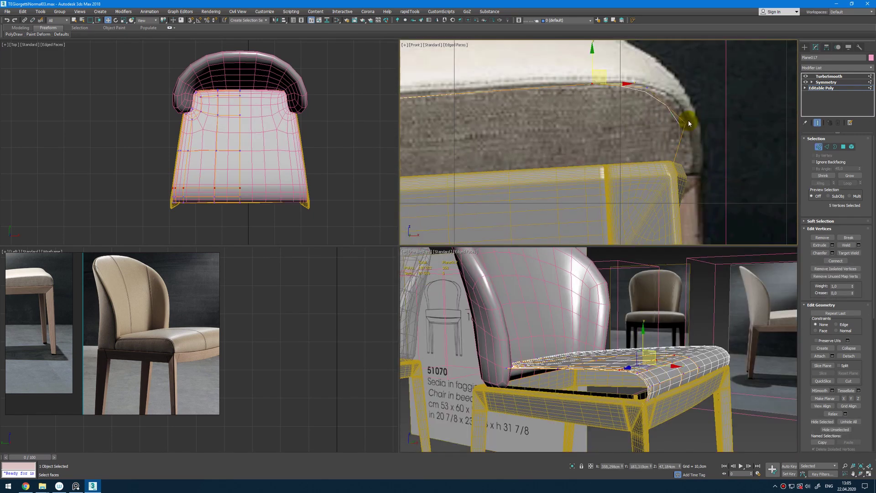
{"action": "key", "text": "grave"}
{"action": "key", "text": "grave"}
{"action": "mouse_move", "coordinate": [702, 116]}
{"action": "left_mouse_down"}
{"action": "mouse_move", "coordinate": [670, 133]}
{"action": "mouse_move", "coordinate": [701, 123]}
{"action": "left_mouse_up"}
{"action": "mouse_move", "coordinate": [752, 334]}
{"action": "middle_mouse_down", "text": "alt"}
{"action": "mouse_move", "coordinate": [736, 344]}
{"action": "mouse_move", "coordinate": [768, 356]}
{"action": "mouse_move", "coordinate": [749, 328]}
{"action": "middle_mouse_up", "text": "alt"}
Move the middle crosswise row of seat vertices onto the photo's seam line
{"action": "middle_click_drag", "start_coordinate": [626, 163], "coordinate": [686, 178]}
{"action": "scroll", "coordinate": [680, 177], "scroll_direction": "down", "scroll_amount": 2}
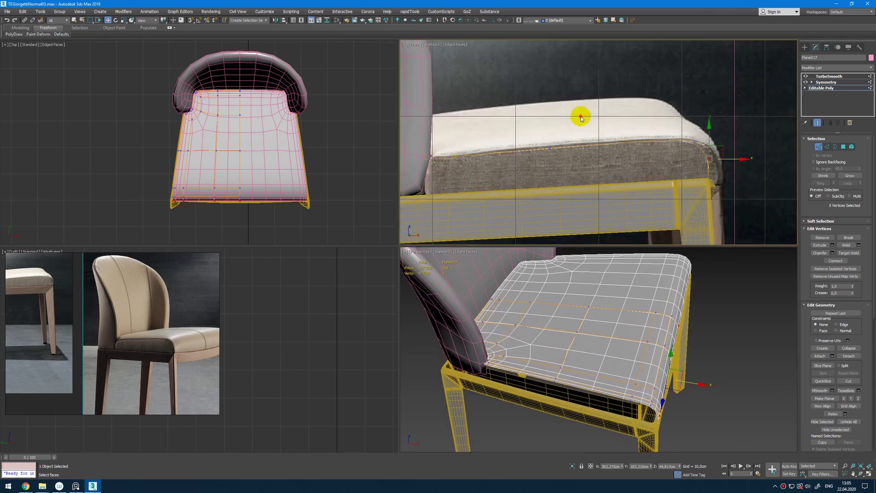
{"action": "left_click_drag", "start_coordinate": [581, 116], "coordinate": [536, 161]}
{"action": "scroll", "coordinate": [549, 143], "scroll_direction": "up", "scroll_amount": 1}
{"action": "left_click_drag", "start_coordinate": [552, 130], "coordinate": [563, 121]}
{"action": "scroll", "coordinate": [563, 121], "scroll_direction": "down", "scroll_amount": 5}
{"action": "middle_click", "coordinate": [659, 307]}
{"action": "key", "text": "alt+w"}
{"action": "middle_click_drag", "start_coordinate": [658, 306], "coordinate": [509, 218], "text": "alt"}
{"action": "scroll", "coordinate": [592, 300], "scroll_direction": "down", "scroll_amount": 3}
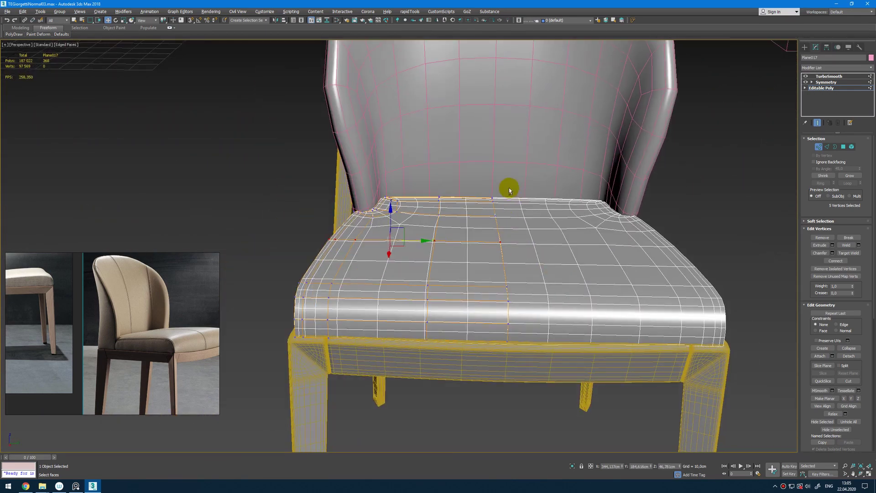
{"action": "middle_click_drag", "start_coordinate": [509, 188], "coordinate": [501, 183], "text": "alt"}
Isolate the seat and raise its centre-line vertices, excluding the front ones, to crown the surface
{"action": "left_click_drag", "start_coordinate": [483, 186], "coordinate": [570, 369]}
{"action": "middle_click_drag", "start_coordinate": [571, 369], "coordinate": [579, 397], "text": "alt"}
{"action": "key", "text": "alt+w"}
{"action": "middle_click", "coordinate": [658, 146]}
{"action": "key", "text": "alt+w"}
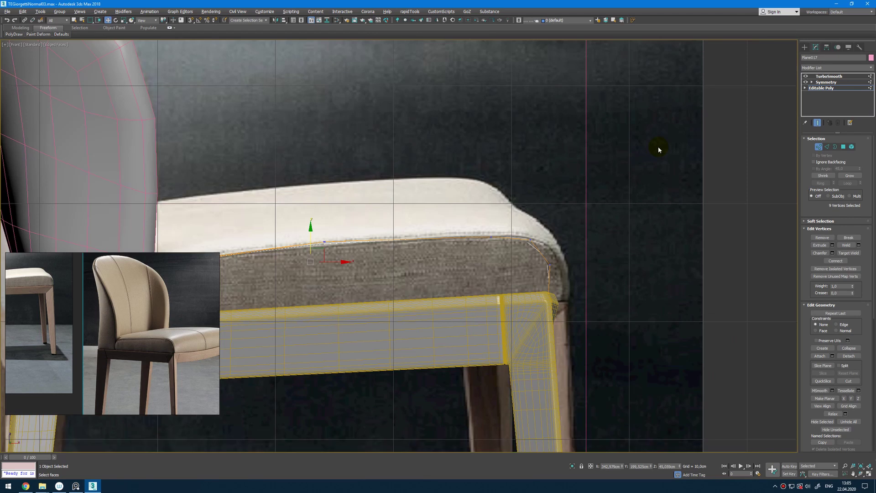
{"action": "scroll", "coordinate": [658, 148], "scroll_direction": "down", "scroll_amount": 2}
{"action": "key", "text": "alt+w"}
{"action": "key", "text": "F3"}
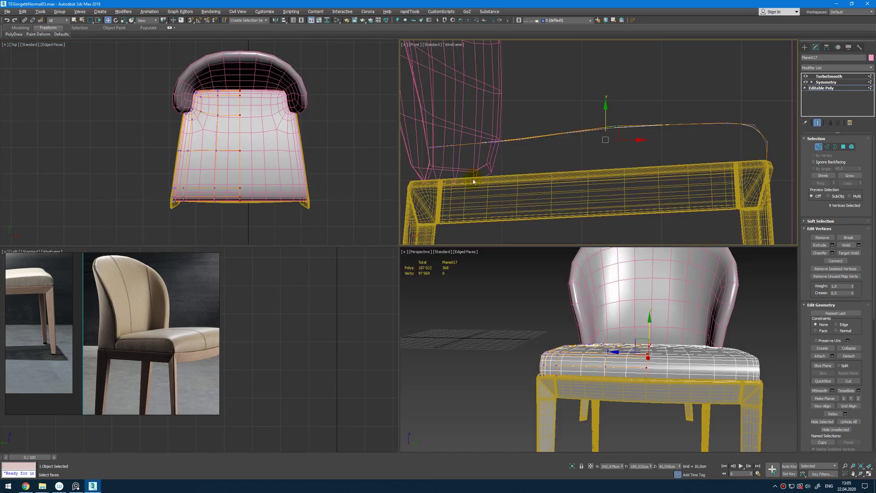
{"action": "middle_click", "coordinate": [638, 326]}
{"action": "key", "text": "alt+q"}
{"action": "key", "text": "z"}
{"action": "key", "text": "alt+w"}
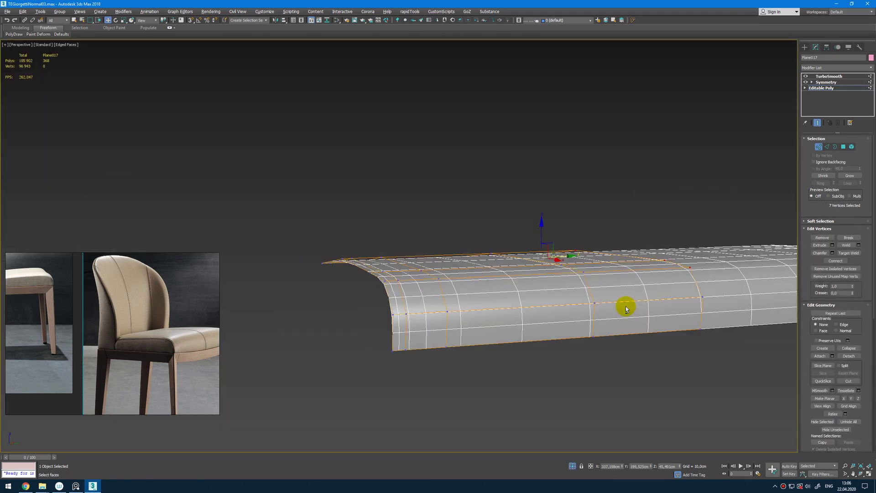
{"action": "left_click_drag", "start_coordinate": [541, 229], "coordinate": [551, 222]}
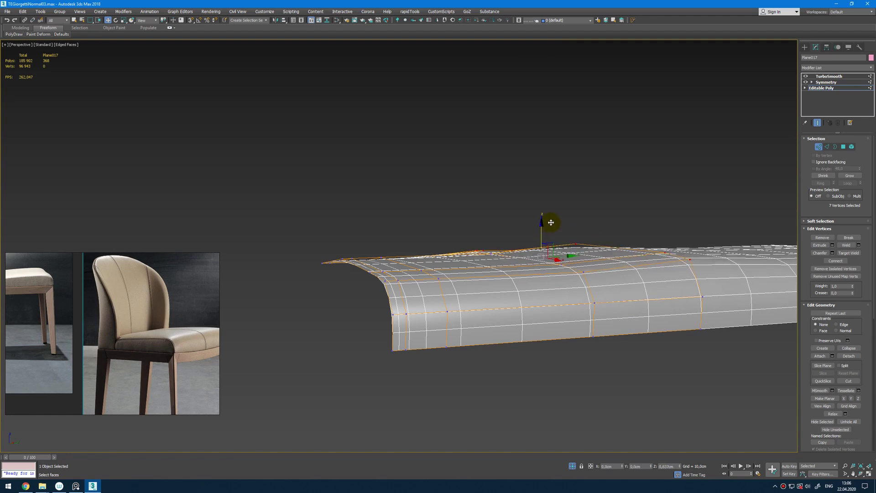
Raise the lengthwise vertex row beside the centre line slightly to smooth the crown
{"action": "middle_click_drag", "start_coordinate": [551, 222], "coordinate": [564, 256], "text": "alt"}
{"action": "key", "text": "alt+w"}
{"action": "key", "text": "alt+w"}
{"action": "key", "text": "2"}
{"action": "double_click", "coordinate": [481, 324]}
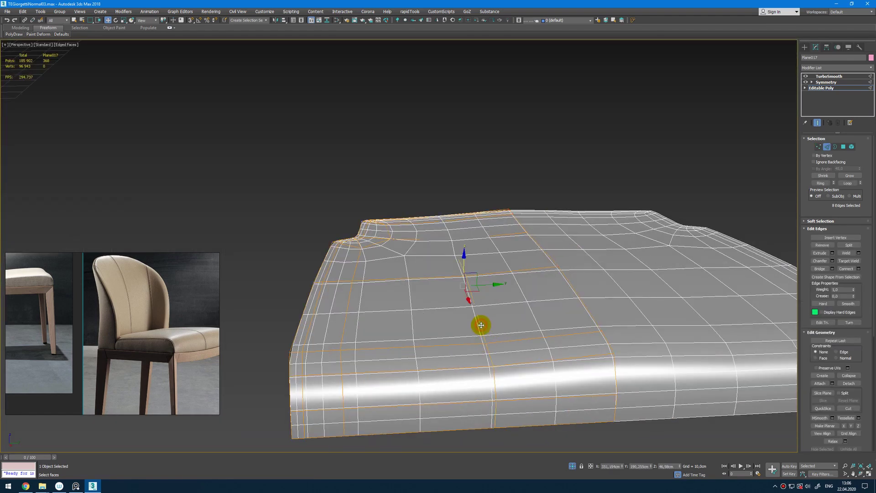
{"action": "left_click", "coordinate": [819, 147]}
{"action": "middle_click_drag", "start_coordinate": [493, 311], "coordinate": [510, 277]}
{"action": "left_click_drag", "start_coordinate": [471, 211], "coordinate": [480, 204]}
{"action": "middle_click_drag", "start_coordinate": [360, 298], "coordinate": [364, 281], "text": "alt"}
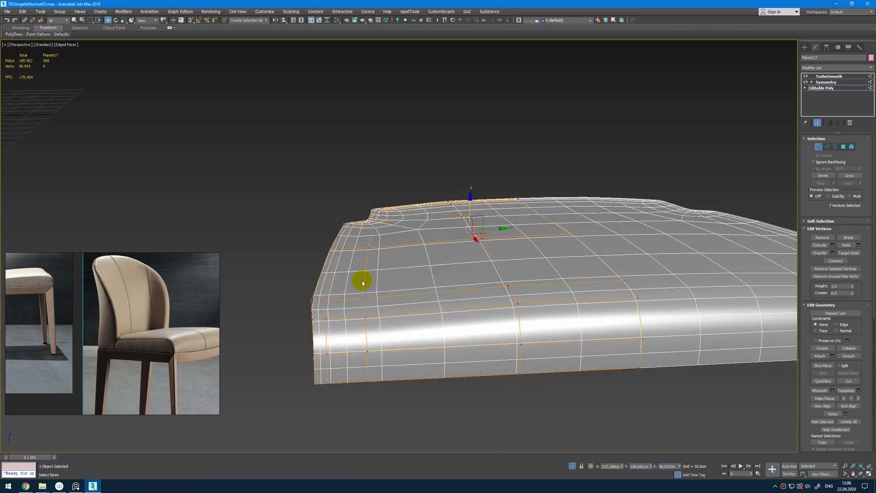
Extrude the border edges along the seat's side, notch and back straight down into a wall
{"action": "key", "text": "1"}
{"action": "key", "text": "grave"}
{"action": "key", "text": "grave"}
{"action": "middle_click_drag", "start_coordinate": [567, 264], "coordinate": [620, 258], "text": "alt"}
{"action": "key", "text": "3"}
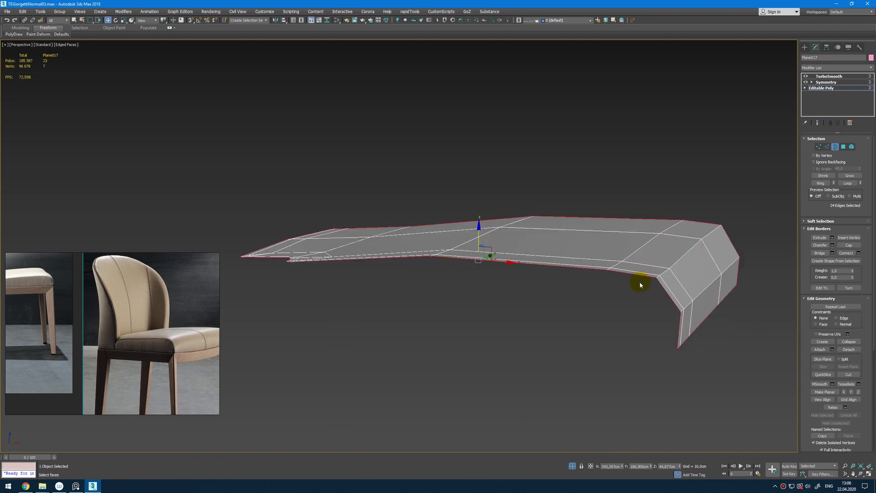
{"action": "key", "text": "2"}
{"action": "middle_click_drag", "start_coordinate": [669, 370], "coordinate": [553, 298], "text": "alt"}
{"action": "left_click_drag", "start_coordinate": [553, 299], "coordinate": [588, 331]}
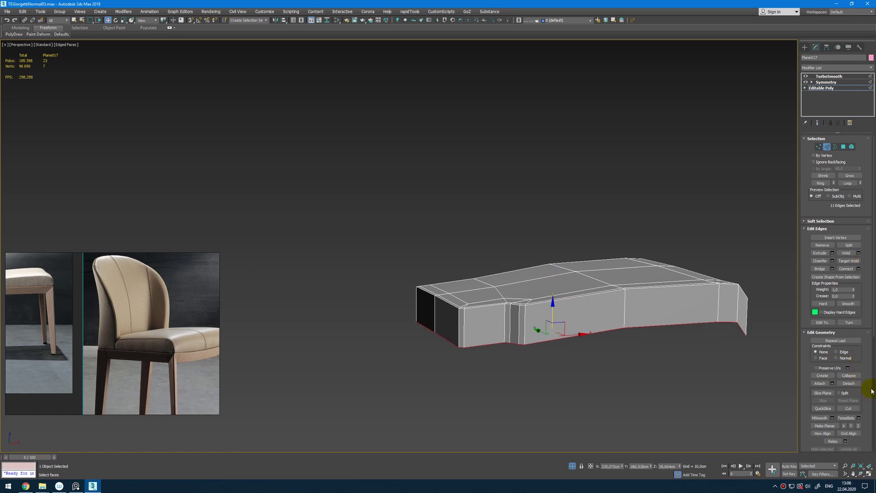
Flatten the wall's bottom edges in Z and snap their height to the front skirt's lower corner
{"action": "left_click_drag", "start_coordinate": [866, 370], "coordinate": [860, 341]}
{"action": "left_click", "coordinate": [857, 376]}
{"action": "middle_click_drag", "start_coordinate": [675, 338], "coordinate": [497, 315], "text": "alt"}
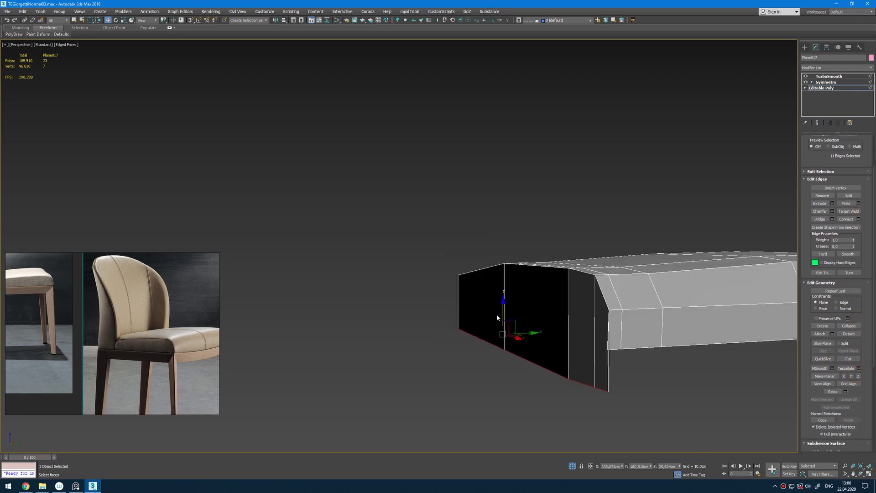
{"action": "key", "text": "s"}
{"action": "left_click_drag", "start_coordinate": [503, 311], "coordinate": [610, 351]}
Target-weld the side wall's front corner vertices to the front skirt to close the gap
{"action": "scroll", "coordinate": [609, 353], "scroll_direction": "up", "scroll_amount": 5}
{"action": "key", "text": "1"}
{"action": "key", "text": "ctrl+shift+w"}
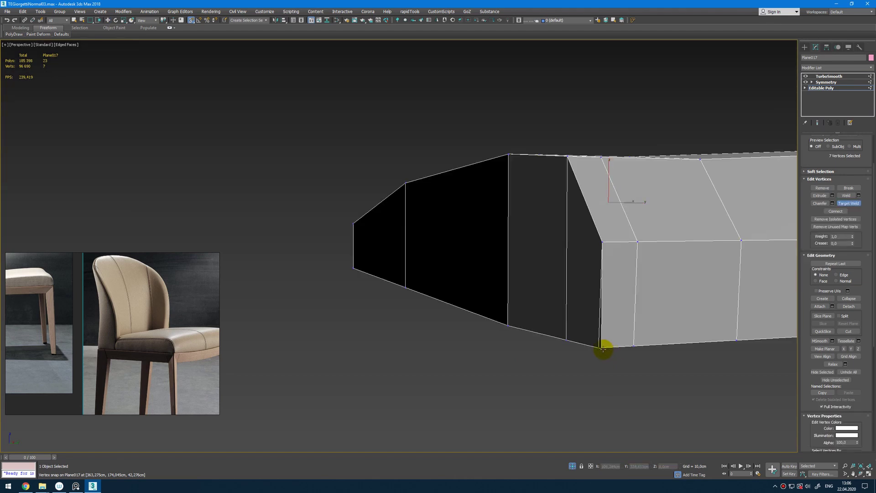
{"action": "key", "text": "w"}
{"action": "middle_click_drag", "start_coordinate": [600, 351], "coordinate": [644, 340], "text": "alt"}
{"action": "scroll", "coordinate": [547, 339], "scroll_direction": "up", "scroll_amount": 5}
{"action": "scroll", "coordinate": [549, 337], "scroll_direction": "down", "scroll_amount": 5}
{"action": "key", "text": "1"}
{"action": "key", "text": "shift+e"}
{"action": "scroll", "coordinate": [642, 345], "scroll_direction": "up", "scroll_amount": 4}
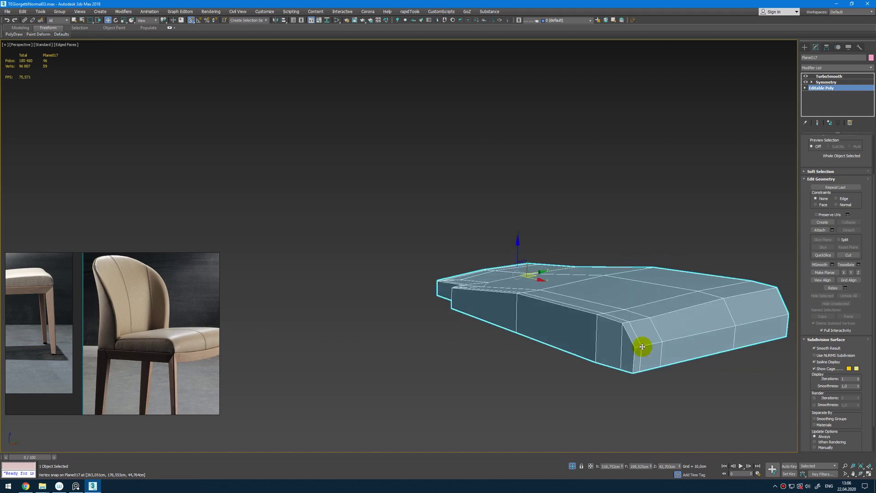
Select the wall polygons around the side, notch and back, excluding the front face, and inset them as a group
{"action": "key", "text": "4"}
{"action": "left_click", "coordinate": [618, 353]}
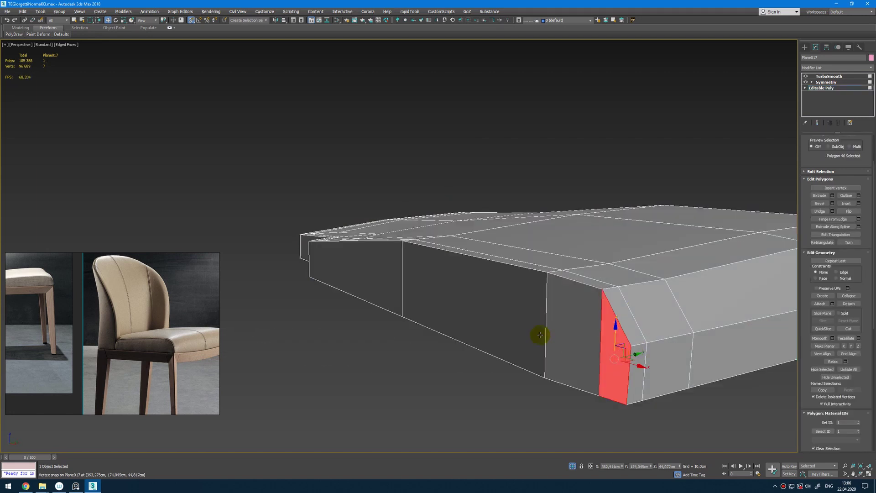
{"action": "left_click", "coordinate": [591, 320], "text": "shift"}
{"action": "scroll", "coordinate": [618, 343], "scroll_direction": "down", "scroll_amount": 5}
{"action": "left_click", "coordinate": [627, 354], "text": "alt"}
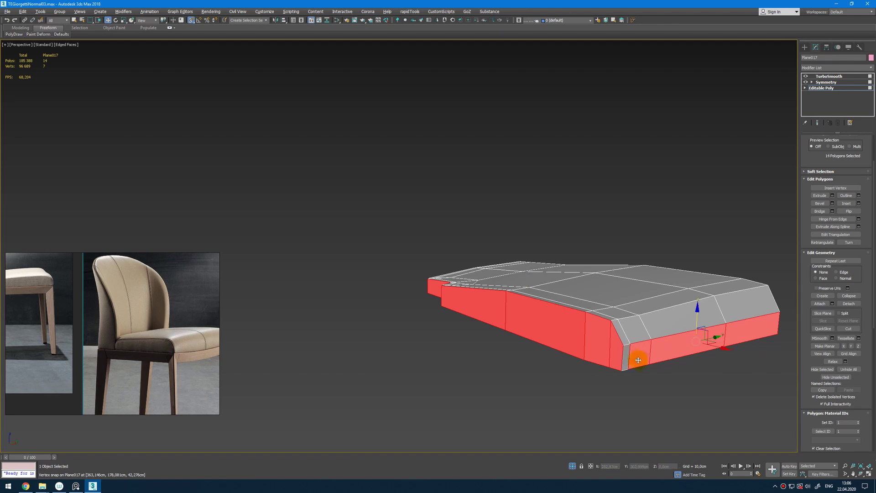
{"action": "key", "text": "t"}
{"action": "key", "text": "z"}
{"action": "key", "text": "F3"}
{"action": "scroll", "coordinate": [319, 175], "scroll_direction": "down", "scroll_amount": 5}
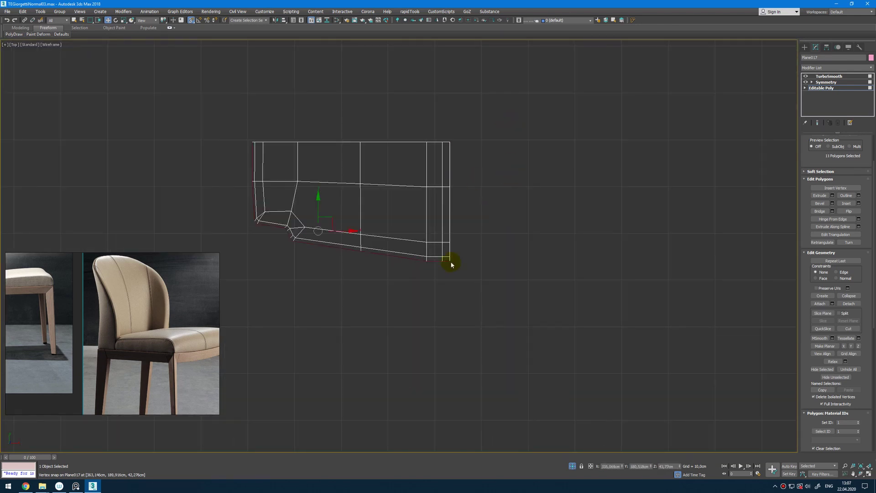
{"action": "key", "text": "alt+w"}
{"action": "middle_click", "coordinate": [641, 357]}
{"action": "key", "text": "alt+w"}
{"action": "middle_click_drag", "start_coordinate": [294, 327], "coordinate": [525, 320], "text": "alt"}
{"action": "left_click", "coordinate": [859, 203]}
{"action": "scroll", "coordinate": [446, 320], "scroll_direction": "up", "scroll_amount": 3}
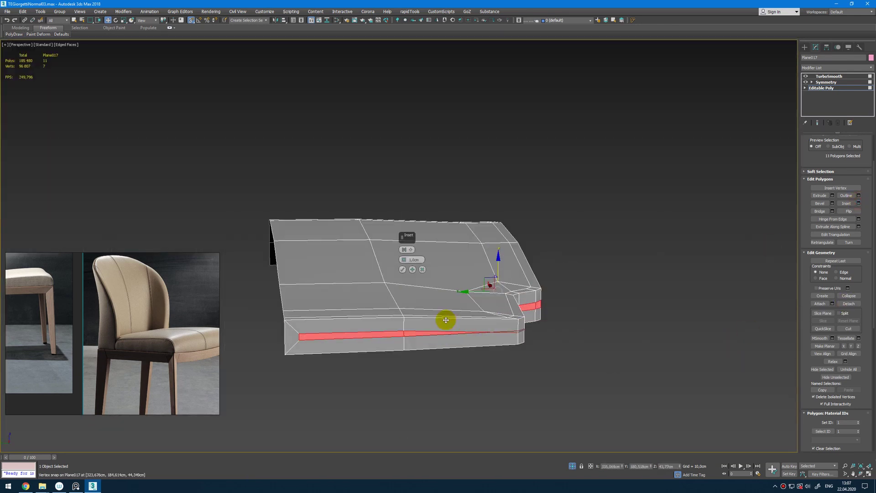
{"action": "middle_click_drag", "start_coordinate": [445, 320], "coordinate": [499, 334], "text": "alt"}
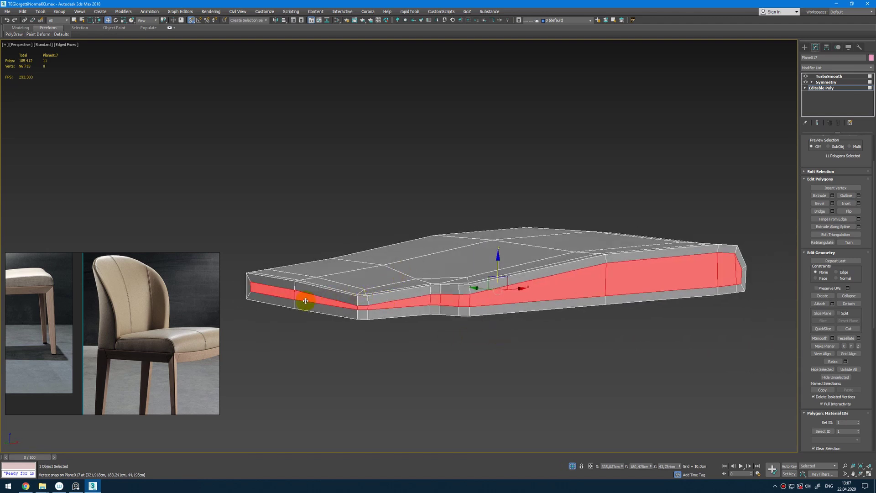
Delete the inset's end polygon at the back's centre line and snap its two inner vertices to the symmetry edge
{"action": "left_click", "coordinate": [251, 297]}
{"action": "left_click", "coordinate": [250, 288]}
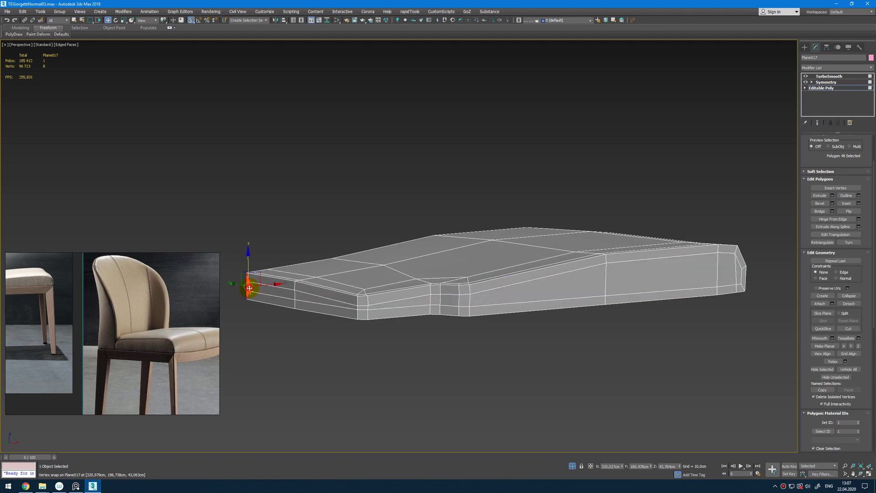
{"action": "middle_click_drag", "start_coordinate": [251, 310], "coordinate": [460, 367], "text": "alt"}
{"action": "key", "text": "1"}
{"action": "scroll", "coordinate": [487, 376], "scroll_direction": "up", "scroll_amount": 5}
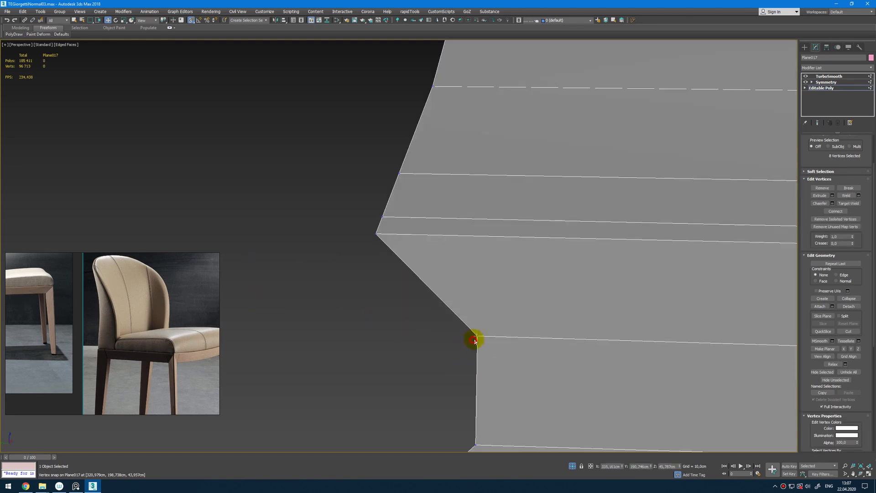
{"action": "left_click", "coordinate": [474, 340]}
{"action": "scroll", "coordinate": [475, 342], "scroll_direction": "down", "scroll_amount": 3}
{"action": "left_click", "coordinate": [450, 312], "text": "ctrl"}
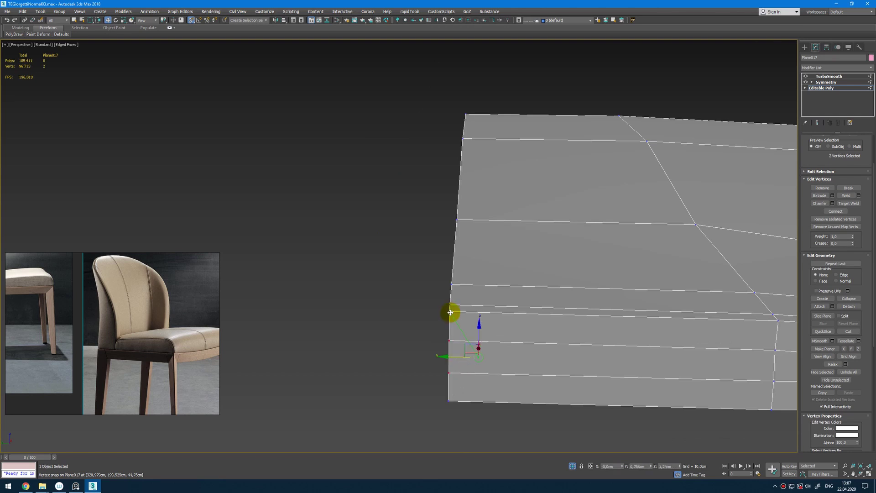
{"action": "middle_click_drag", "start_coordinate": [450, 312], "coordinate": [557, 311], "text": "alt"}
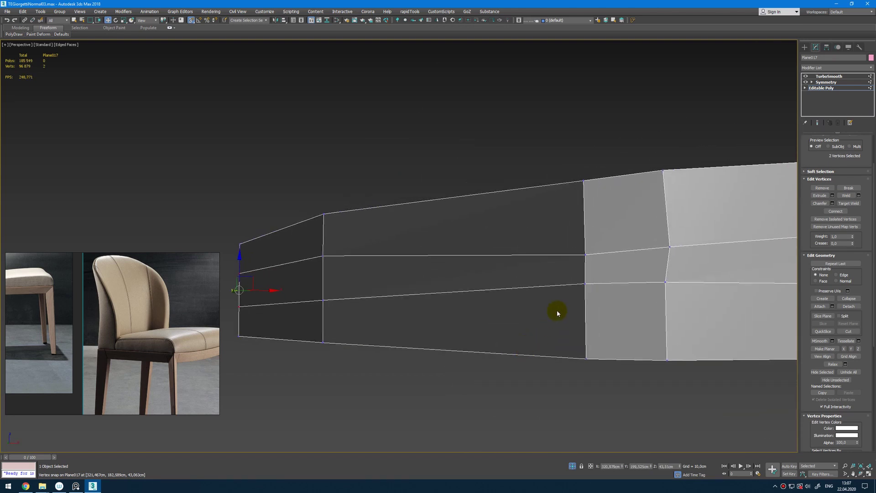
Turn off snapping and lower the two lower inset vertices at the seat's rear corner
{"action": "key", "text": "s"}
{"action": "middle_click_drag", "start_coordinate": [583, 279], "coordinate": [547, 282]}
{"action": "left_click", "coordinate": [629, 283], "text": "ctrl"}
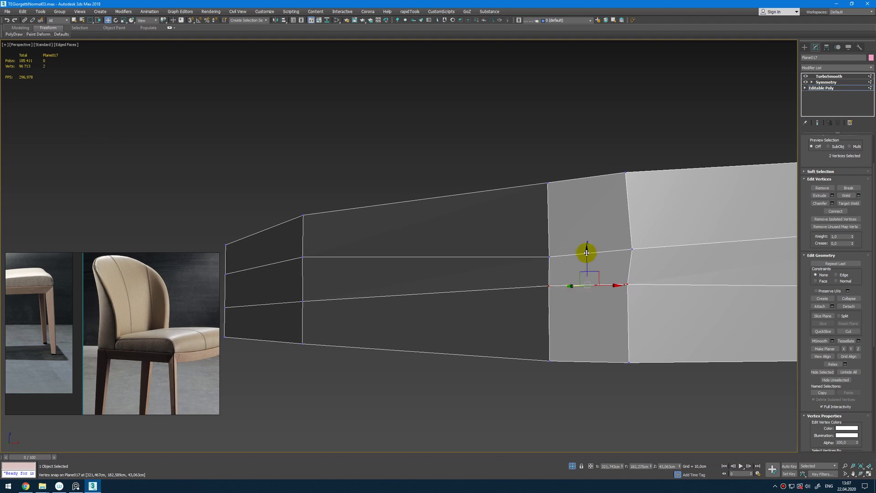
{"action": "left_click_drag", "start_coordinate": [587, 254], "coordinate": [583, 292]}
{"action": "middle_click_drag", "start_coordinate": [583, 293], "coordinate": [545, 323], "text": "alt"}
Delete the polygon of the lower inset border at the seat's front corner
{"action": "scroll", "coordinate": [561, 327], "scroll_direction": "down", "scroll_amount": 4}
{"action": "key", "text": "4"}
{"action": "left_click", "coordinate": [553, 326]}
{"action": "left_click", "coordinate": [546, 291], "text": "shift"}
{"action": "scroll", "coordinate": [533, 319], "scroll_direction": "down", "scroll_amount": 4}
{"action": "scroll", "coordinate": [557, 321], "scroll_direction": "up", "scroll_amount": 4}
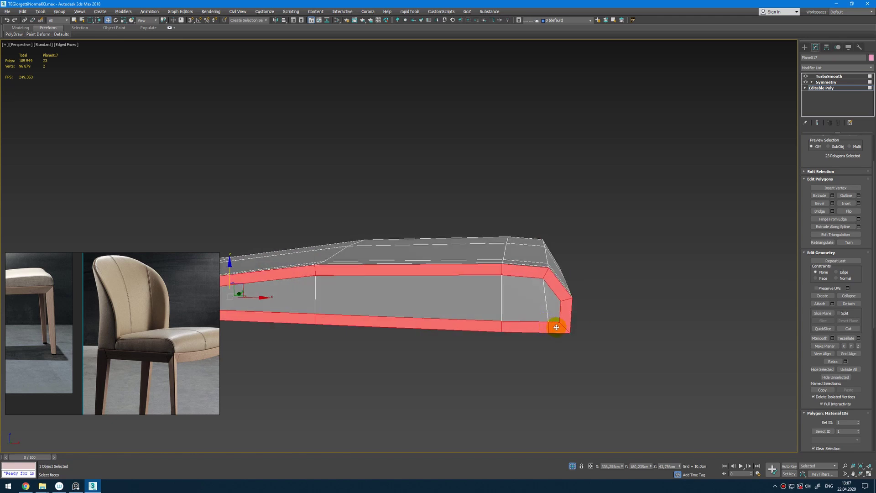
{"action": "left_click", "coordinate": [553, 330]}
{"action": "key", "text": "Delete"}
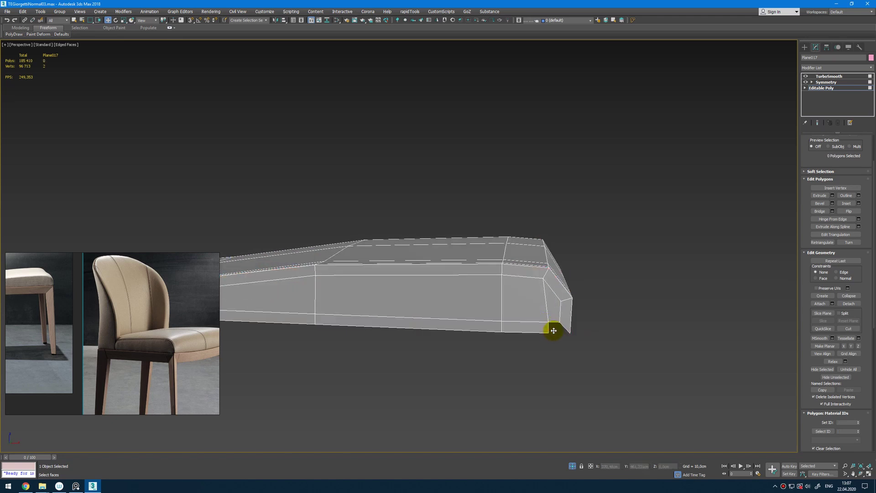
Delete the remaining lower border strip polygons along the seat's side, notch and back
{"action": "scroll", "coordinate": [533, 329], "scroll_direction": "down", "scroll_amount": 2}
{"action": "middle_click_drag", "start_coordinate": [322, 334], "coordinate": [386, 338], "text": "alt"}
{"action": "left_click", "coordinate": [386, 338]}
{"action": "key", "text": "Delete"}
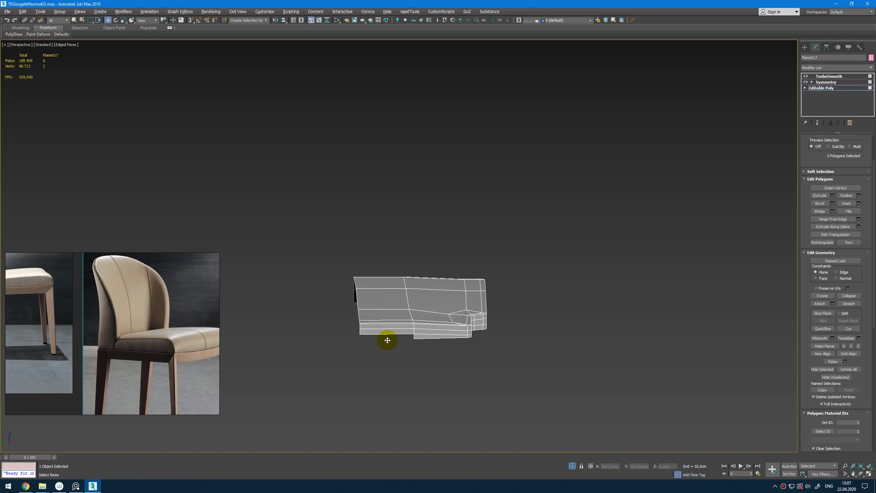
{"action": "middle_click_drag", "start_coordinate": [447, 323], "coordinate": [381, 325], "text": "alt"}
{"action": "left_click", "coordinate": [507, 337]}
{"action": "left_click", "coordinate": [525, 338], "text": "shift"}
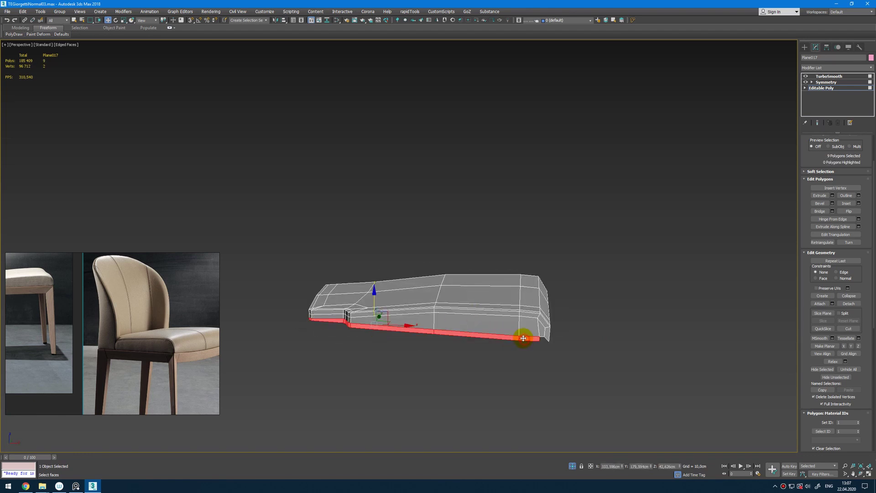
{"action": "key", "text": "Delete"}
Select the seat's lower border edge loop and make it planar along Z
{"action": "key", "text": "1"}
{"action": "key", "text": "2"}
{"action": "double_click", "coordinate": [528, 336]}
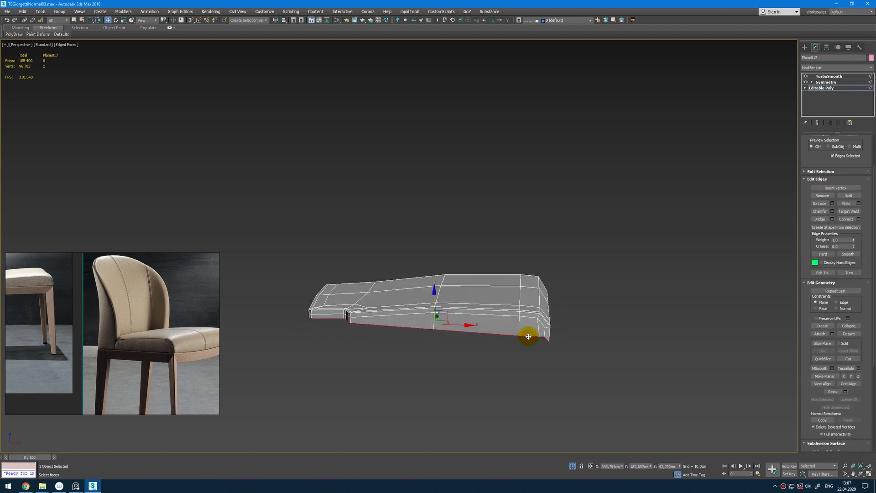
{"action": "middle_click_drag", "start_coordinate": [528, 336], "coordinate": [413, 297], "text": "alt"}
{"action": "left_click_drag", "start_coordinate": [437, 295], "coordinate": [442, 331]}
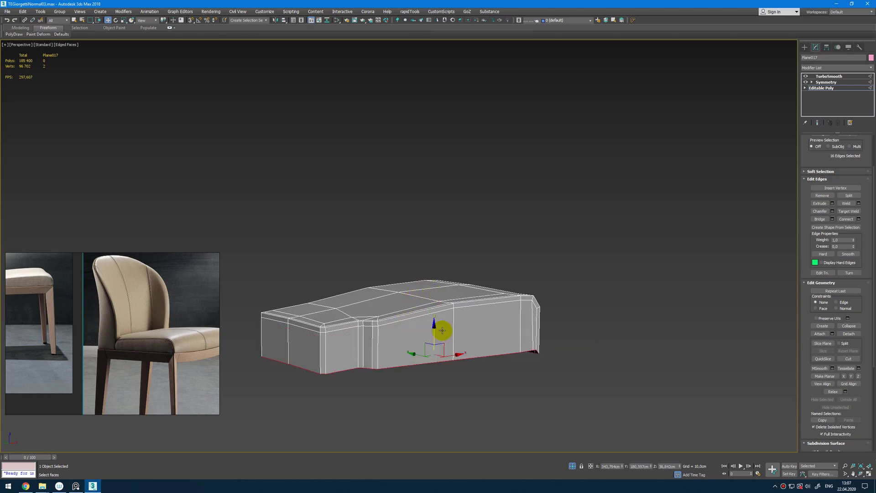
{"action": "key", "text": "ctrl+z"}
{"action": "left_click", "coordinate": [858, 376]}
Show the whole chair again and lower the seat's bottom edge loop slightly toward the wooden frame
{"action": "middle_click_drag", "start_coordinate": [435, 341], "coordinate": [382, 330], "text": "alt"}
{"action": "key", "text": "alt+q"}
{"action": "mouse_move", "coordinate": [455, 238]}
{"action": "middle_mouse_down", "text": "alt"}
{"action": "mouse_move", "coordinate": [492, 244]}
{"action": "mouse_move", "coordinate": [450, 246]}
{"action": "middle_mouse_up", "text": "alt"}
{"action": "left_click_drag", "start_coordinate": [391, 246], "coordinate": [391, 251]}
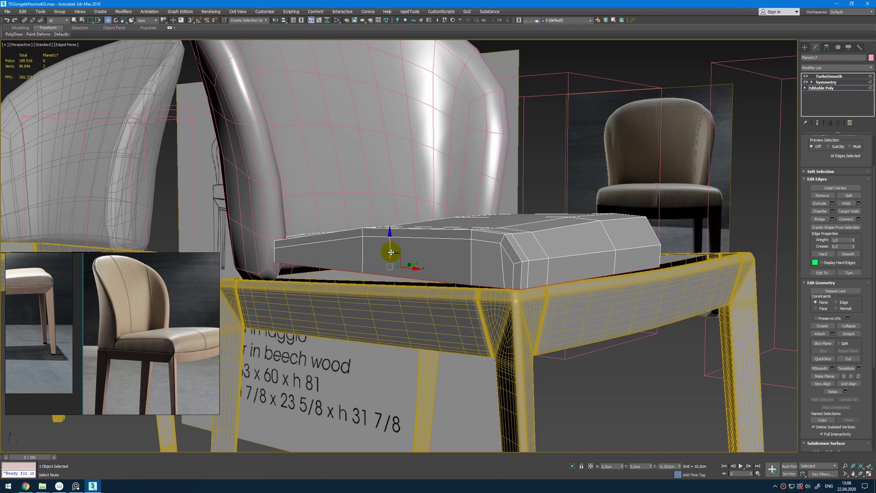
{"action": "middle_click_drag", "start_coordinate": [391, 251], "coordinate": [399, 203], "text": "alt"}
{"action": "key", "text": "grave"}
{"action": "key", "text": "grave"}
Shift the vertices at the seat's front corner slightly inward over the leg in the Top view
{"action": "key", "text": "alt+w"}
{"action": "middle_click", "coordinate": [243, 162]}
{"action": "key", "text": "alt+w"}
{"action": "key", "text": "z"}
{"action": "scroll", "coordinate": [440, 243], "scroll_direction": "down", "scroll_amount": 3}
{"action": "scroll", "coordinate": [488, 260], "scroll_direction": "up", "scroll_amount": 5}
{"action": "key", "text": "1"}
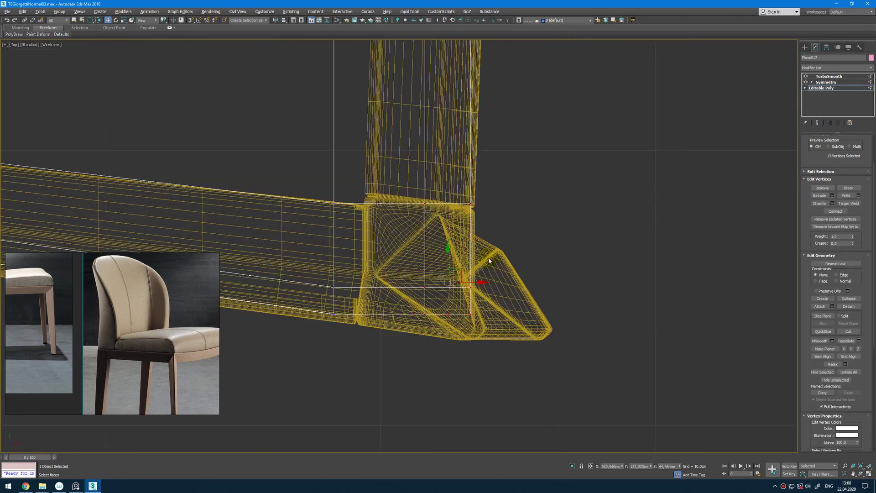
{"action": "scroll", "coordinate": [473, 236], "scroll_direction": "down", "scroll_amount": 3}
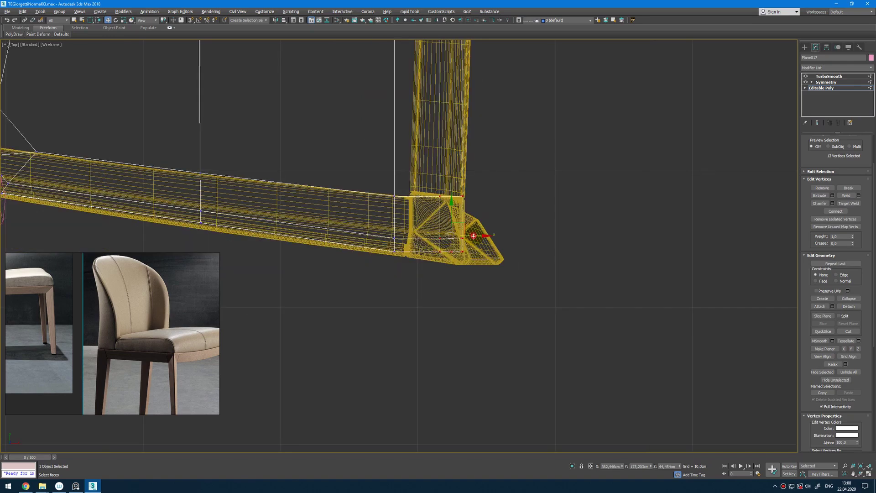
{"action": "mouse_move", "coordinate": [473, 236]}
{"action": "left_mouse_down"}
{"action": "mouse_move", "coordinate": [465, 239]}
{"action": "mouse_move", "coordinate": [459, 228]}
{"action": "left_mouse_up"}
Isolate the seat in the Front view, select its bottom-row vertices behind the front corner, and show the frame again
{"action": "key", "text": "alt+w"}
{"action": "middle_click", "coordinate": [584, 333]}
{"action": "key", "text": "alt+w"}
{"action": "middle_click_drag", "start_coordinate": [580, 341], "coordinate": [544, 312], "text": "alt"}
{"action": "left_click", "coordinate": [623, 305]}
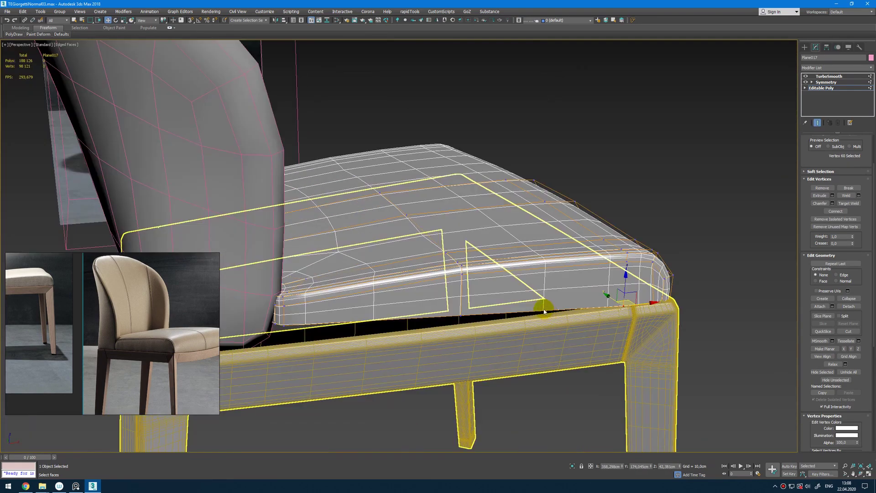
{"action": "key", "text": "F3"}
{"action": "key", "text": "alt+w"}
{"action": "key", "text": "alt+w"}
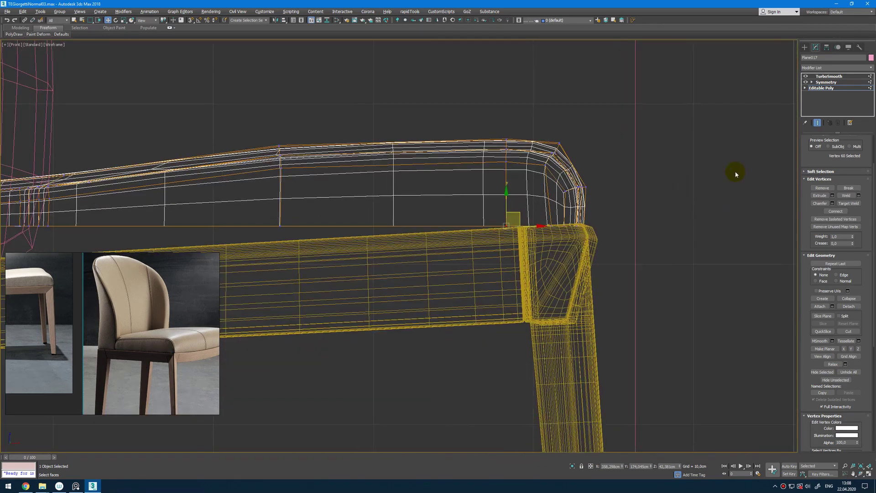
{"action": "key", "text": "alt+q"}
{"action": "scroll", "coordinate": [526, 237], "scroll_direction": "down", "scroll_amount": 2}
{"action": "left_click_drag", "start_coordinate": [265, 274], "coordinate": [187, 275], "text": "ctrl"}
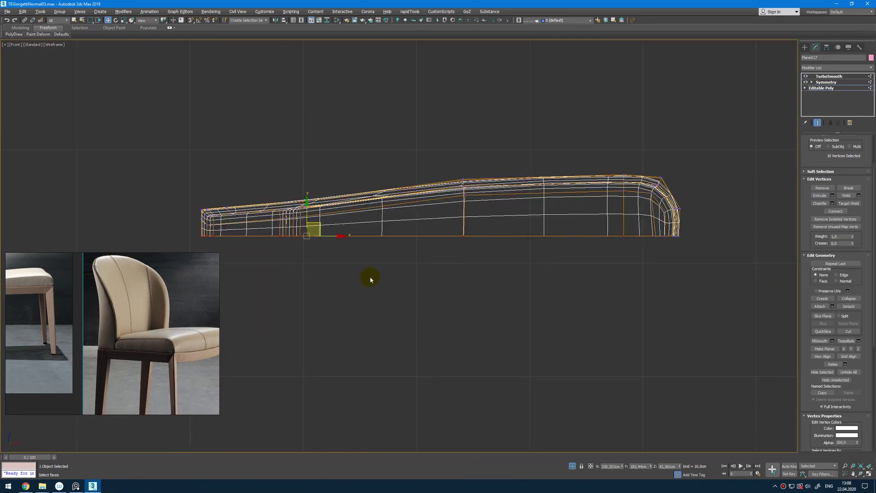
{"action": "left_click", "coordinate": [571, 466]}
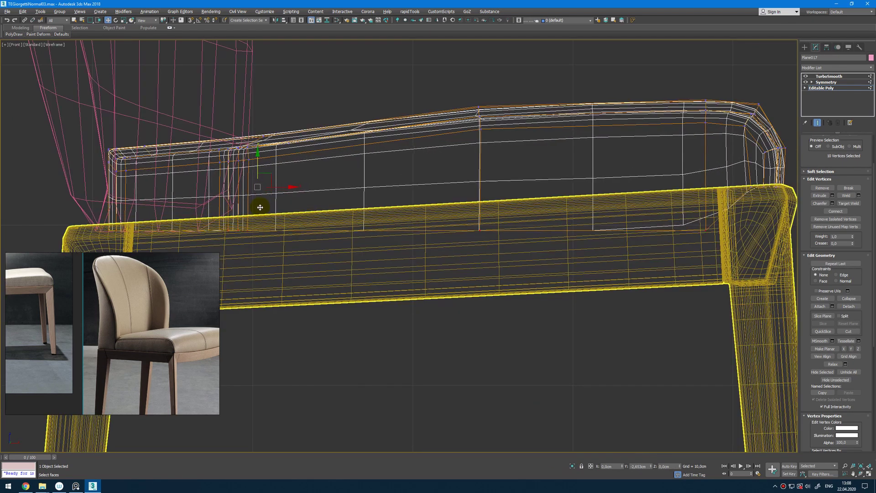
Raise the seat's bottom side vertices to follow the slope of the frame rail and leave vertex editing
{"action": "left_click", "coordinate": [479, 230]}
{"action": "left_click_drag", "start_coordinate": [479, 207], "coordinate": [479, 184]}
{"action": "left_click_drag", "start_coordinate": [261, 242], "coordinate": [241, 193]}
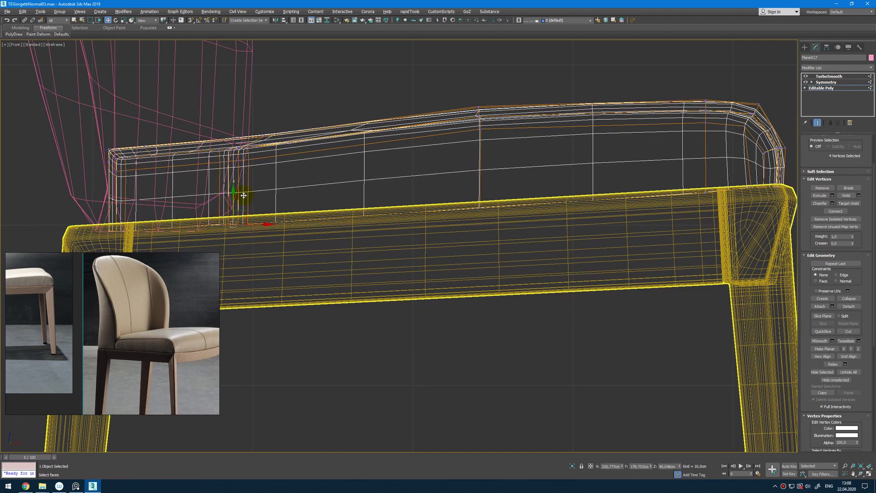
{"action": "key", "text": "1"}
Examine the smoothed seat cushion and its fit on the frame in the shaded Perspective view
{"action": "key", "text": "alt+w"}
{"action": "left_click", "coordinate": [551, 336]}
{"action": "key", "text": "alt+w"}
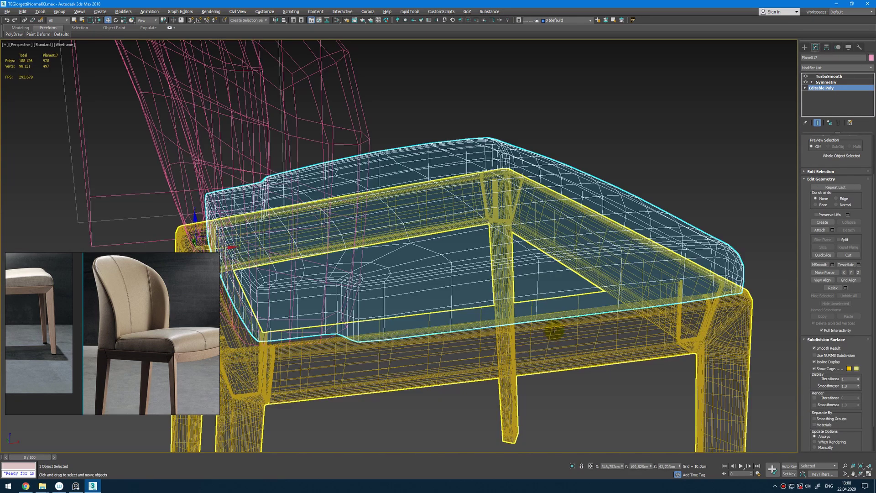
{"action": "scroll", "coordinate": [560, 307], "scroll_direction": "up", "scroll_amount": 3}
{"action": "key", "text": "space"}
{"action": "mouse_move", "coordinate": [560, 306]}
{"action": "middle_mouse_down", "text": "alt"}
{"action": "mouse_move", "coordinate": [524, 305]}
{"action": "mouse_move", "coordinate": [487, 286]}
{"action": "mouse_move", "coordinate": [522, 266]}
{"action": "mouse_move", "coordinate": [542, 276]}
{"action": "mouse_move", "coordinate": [506, 256]}
{"action": "middle_mouse_up", "text": "alt"}
{"action": "scroll", "coordinate": [520, 302], "scroll_direction": "down", "scroll_amount": 2}
{"action": "key", "text": "F4"}
{"action": "left_click", "coordinate": [829, 76]}
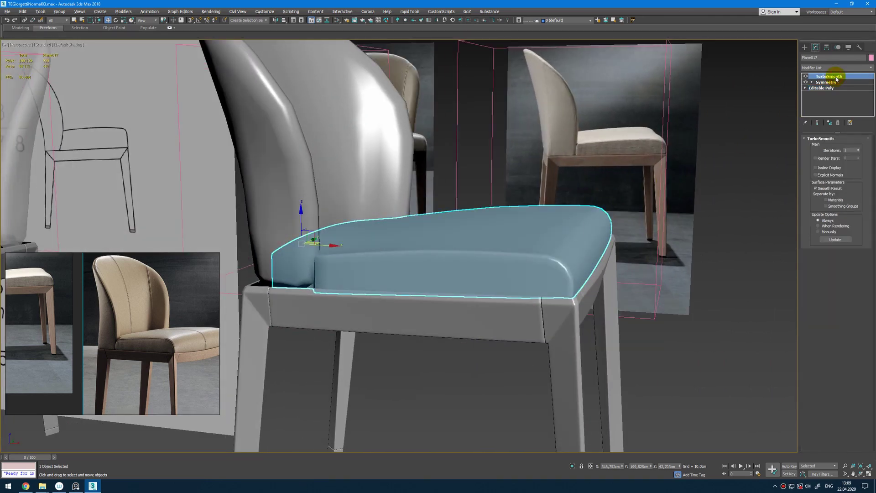
{"action": "key", "text": "F4"}
{"action": "middle_click_drag", "start_coordinate": [563, 230], "coordinate": [567, 232], "text": "alt"}
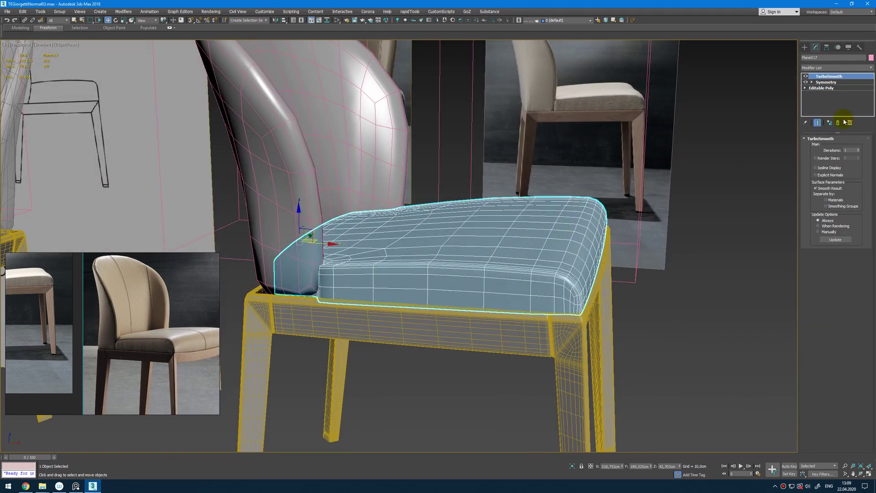
Select the crosswise loop at the middle of the seat's base mesh, then add an Edit Poly modifier above TurboSmooth
{"action": "left_click", "coordinate": [828, 88]}
{"action": "key", "text": "2"}
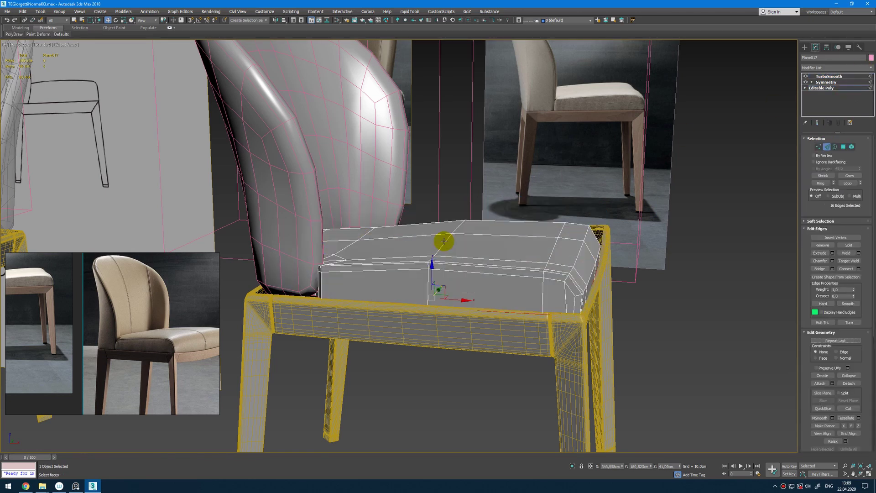
{"action": "double_click", "coordinate": [444, 241]}
{"action": "middle_click_drag", "start_coordinate": [444, 241], "coordinate": [448, 236], "text": "alt"}
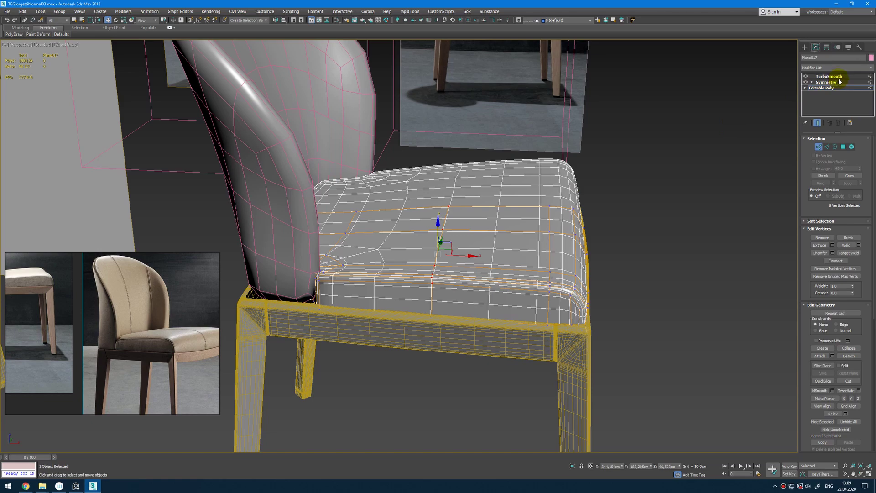
{"action": "left_click", "coordinate": [841, 77]}
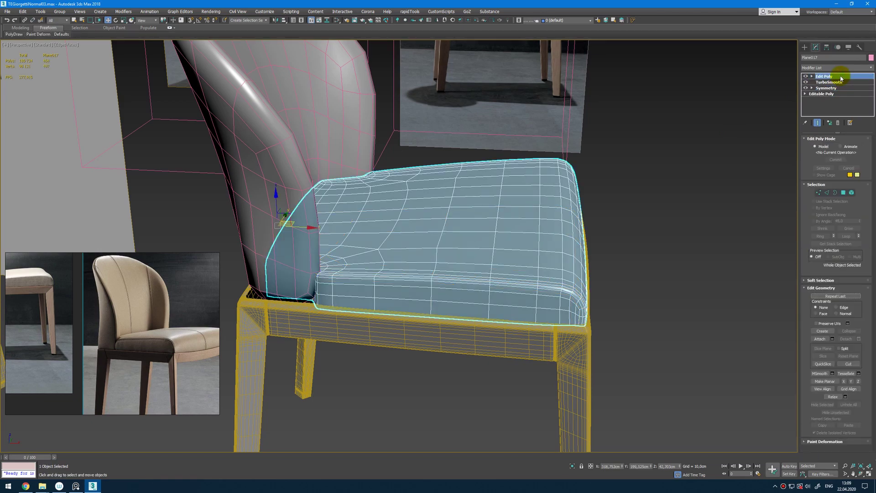
Raise the central polygons of the seat's top with grown and shrunken selections to crown the cushion
{"action": "key", "text": "4"}
{"action": "middle_click_drag", "start_coordinate": [489, 180], "coordinate": [706, 234], "text": "alt"}
{"action": "left_click", "coordinate": [848, 228]}
{"action": "left_click", "coordinate": [849, 228]}
{"action": "middle_click_drag", "start_coordinate": [524, 219], "coordinate": [427, 216], "text": "alt"}
{"action": "left_click_drag", "start_coordinate": [427, 215], "coordinate": [432, 209]}
{"action": "left_click", "coordinate": [822, 228]}
{"action": "left_click", "coordinate": [822, 228]}
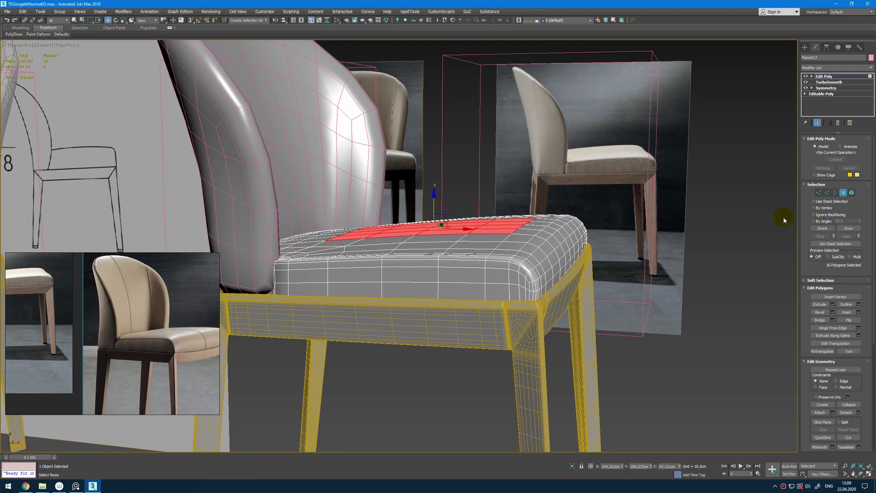
{"action": "left_click", "coordinate": [822, 228]}
{"action": "middle_click_drag", "start_coordinate": [434, 204], "coordinate": [469, 201], "text": "alt"}
{"action": "left_click", "coordinate": [824, 76]}
Add a second TurboSmooth modifier above the seat's Edit Poly and view the surface without edges
{"action": "left_click", "coordinate": [840, 68]}
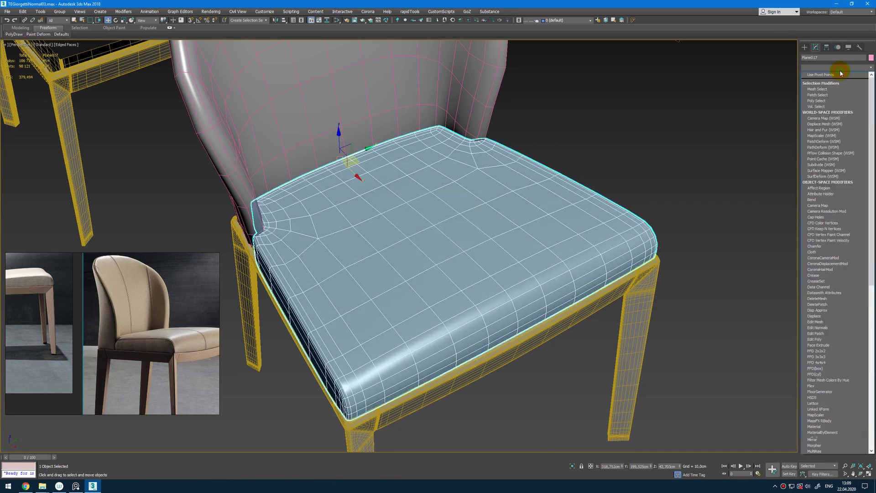
{"action": "type", "text": "tu"}
{"action": "key", "text": "Return"}
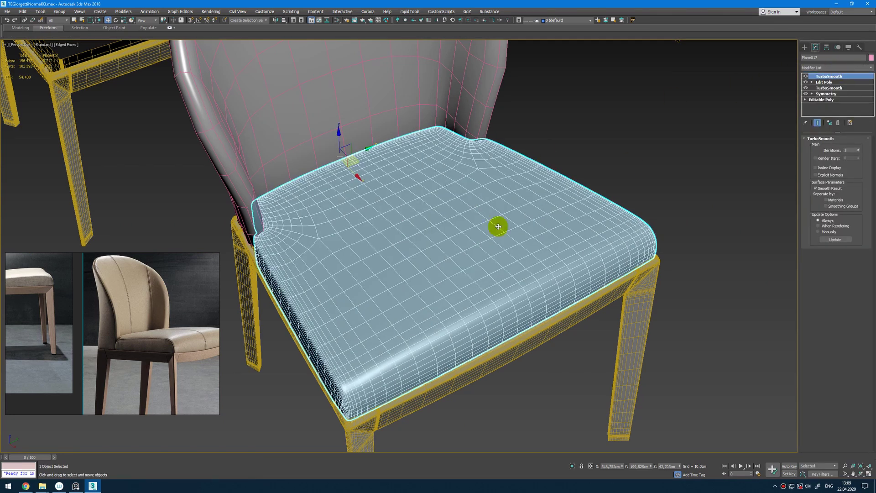
{"action": "mouse_move", "coordinate": [498, 227]}
{"action": "middle_mouse_down", "text": "alt"}
{"action": "mouse_move", "coordinate": [509, 209]}
{"action": "mouse_move", "coordinate": [579, 236]}
{"action": "mouse_move", "coordinate": [501, 235]}
{"action": "mouse_move", "coordinate": [231, 324]}
{"action": "middle_mouse_up", "text": "alt"}
{"action": "key", "text": "F4"}
{"action": "scroll", "coordinate": [173, 344], "scroll_direction": "up", "scroll_amount": 3}
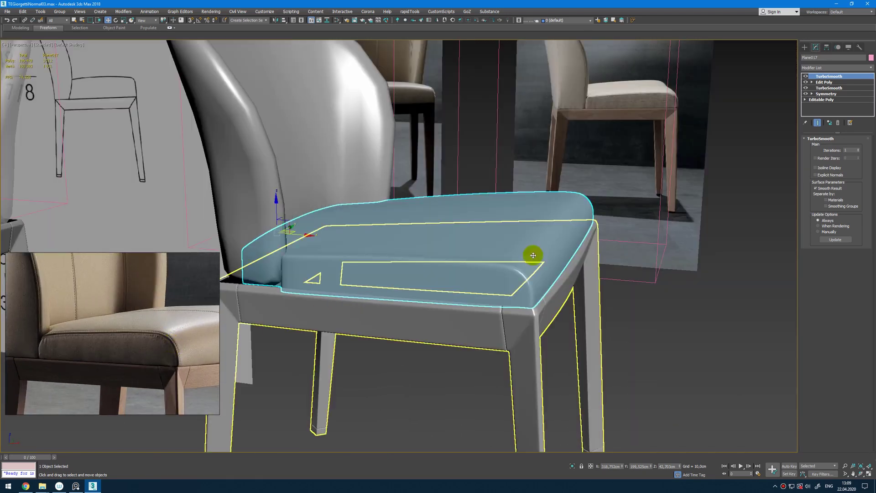
{"action": "middle_click_drag", "start_coordinate": [551, 246], "coordinate": [524, 242], "text": "alt"}
{"action": "middle_click_drag", "start_coordinate": [180, 336], "coordinate": [391, 283], "text": "alt"}
Select the backrest and examine its shape against the seat and the reference photos
{"action": "left_click", "coordinate": [313, 287]}
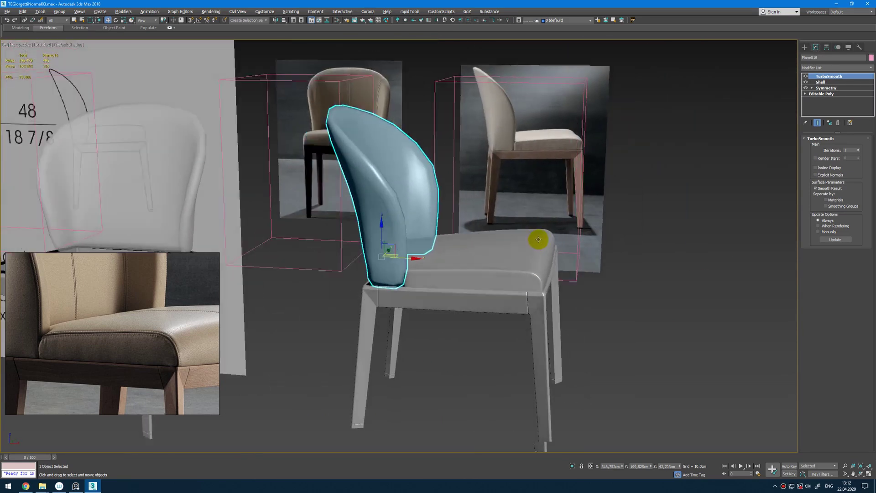
{"action": "scroll", "coordinate": [530, 227], "scroll_direction": "down", "scroll_amount": 2}
{"action": "scroll", "coordinate": [530, 221], "scroll_direction": "up", "scroll_amount": 5}
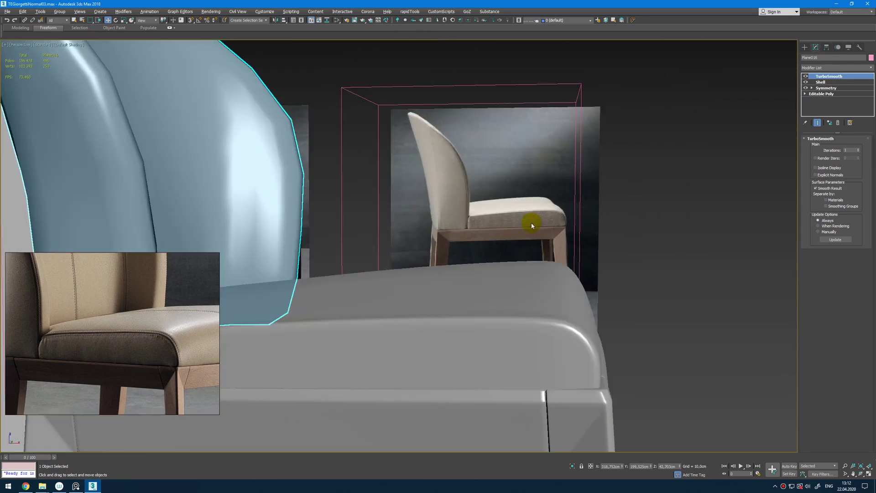
{"action": "scroll", "coordinate": [524, 231], "scroll_direction": "down", "scroll_amount": 5}
{"action": "scroll", "coordinate": [431, 215], "scroll_direction": "up", "scroll_amount": 4}
{"action": "middle_click_drag", "start_coordinate": [431, 219], "coordinate": [452, 235], "text": "alt"}
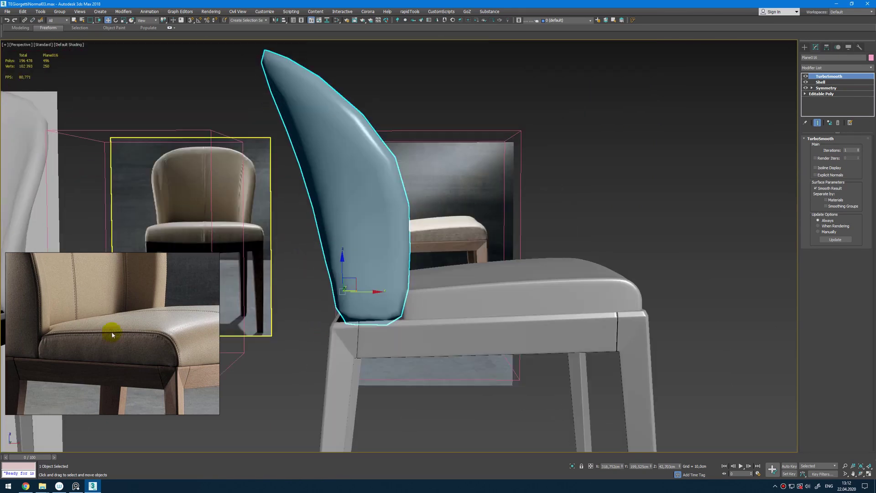
{"action": "middle_click_drag", "start_coordinate": [405, 303], "coordinate": [392, 307], "text": "alt"}
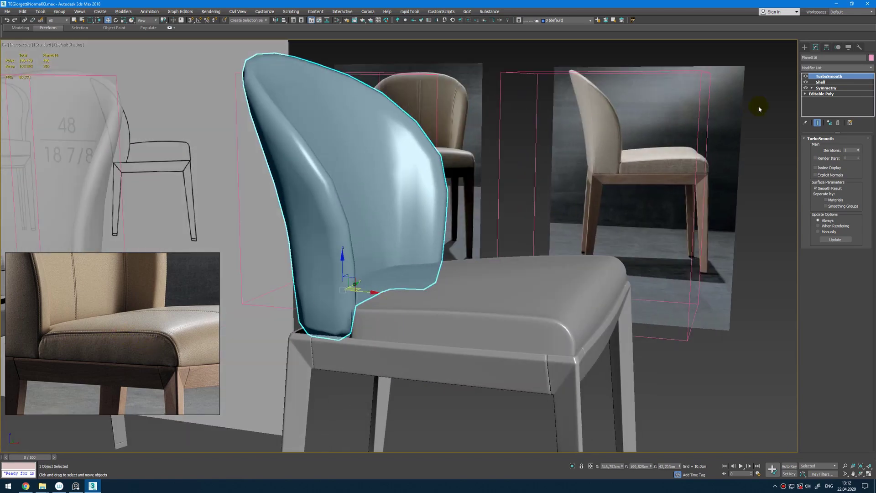
{"action": "key", "text": "F4"}
{"action": "middle_click_drag", "start_coordinate": [348, 208], "coordinate": [411, 196], "text": "alt"}
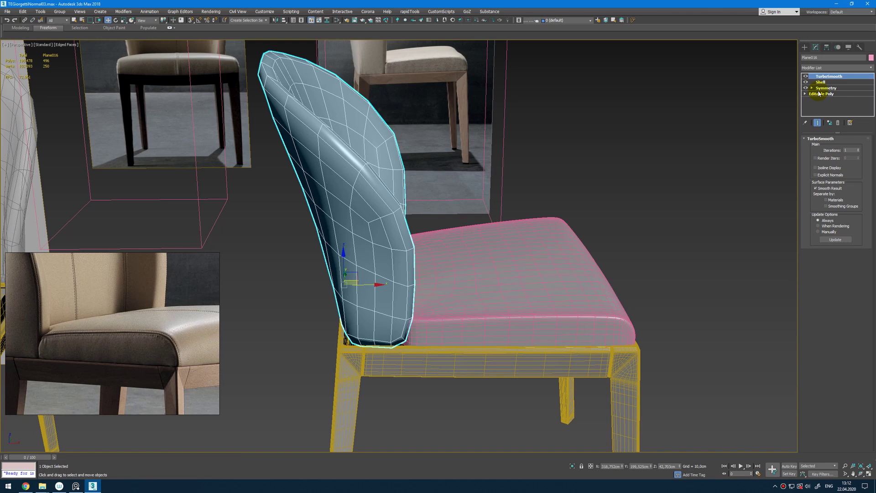
{"action": "key", "text": "ctrl+e"}
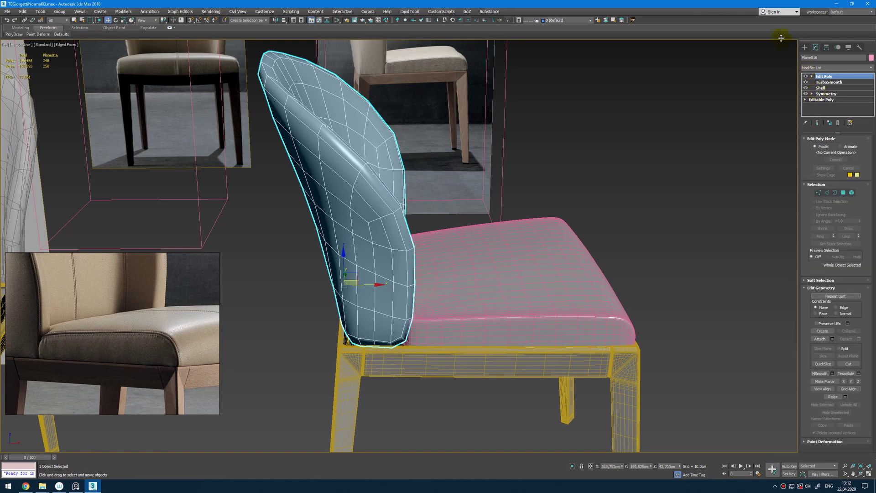
{"action": "left_click", "coordinate": [838, 123]}
{"action": "middle_click_drag", "start_coordinate": [438, 206], "coordinate": [467, 220], "text": "alt"}
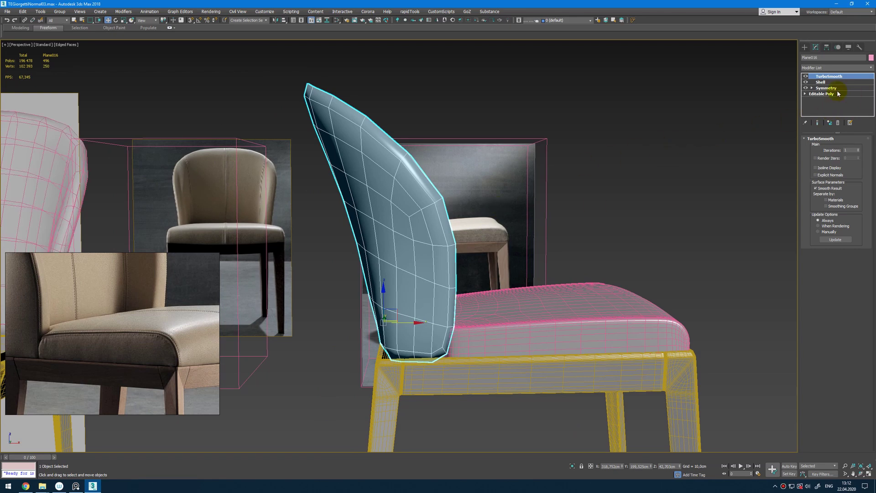
Try to insert an extra vertical edge loop at the curved side of the backrest's base mesh
{"action": "left_click", "coordinate": [821, 93]}
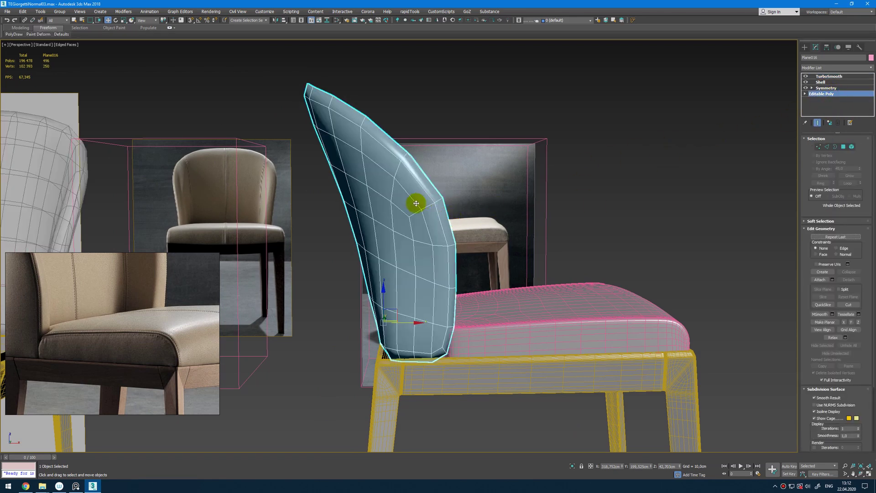
{"action": "middle_click_drag", "start_coordinate": [417, 200], "coordinate": [243, 192], "text": "alt"}
{"action": "double_click", "coordinate": [48, 287]}
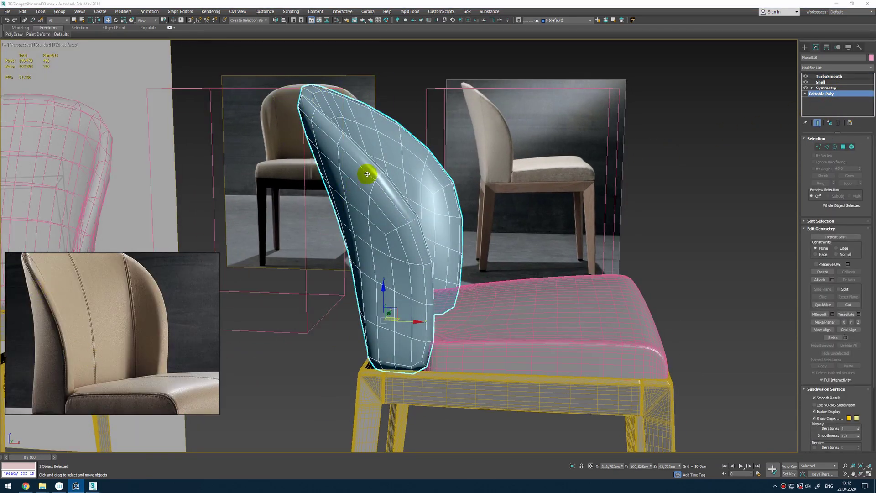
{"action": "key", "text": "ctrl+e"}
{"action": "middle_click_drag", "start_coordinate": [366, 175], "coordinate": [443, 193]}
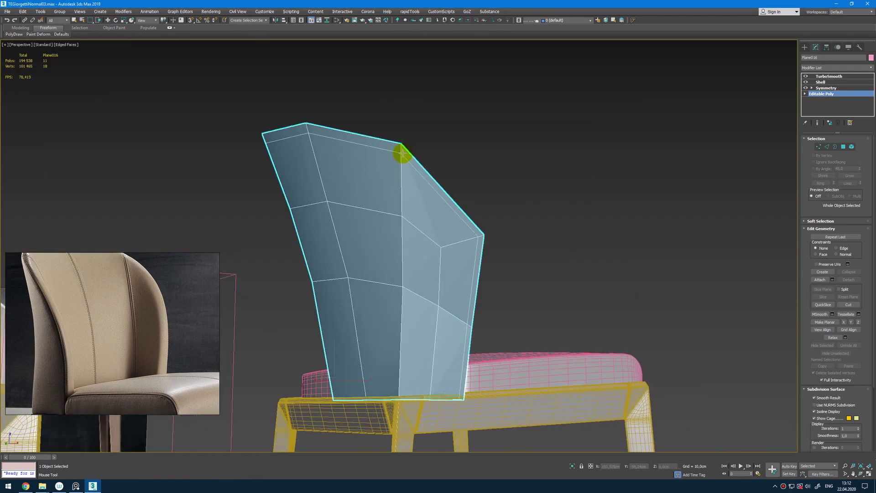
{"action": "key", "text": "ctrl+e"}
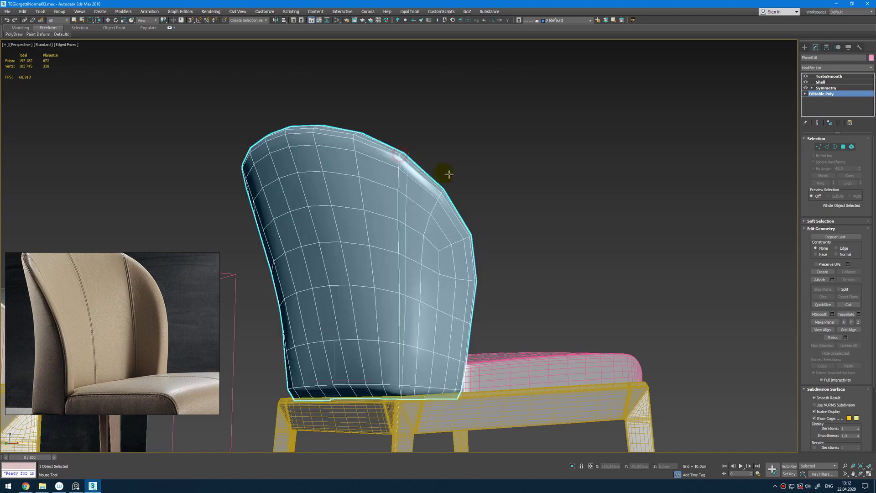
{"action": "middle_click_drag", "start_coordinate": [447, 172], "coordinate": [793, 96], "text": "alt"}
{"action": "key", "text": "ctrl+e"}
{"action": "key", "text": "ctrl+e"}
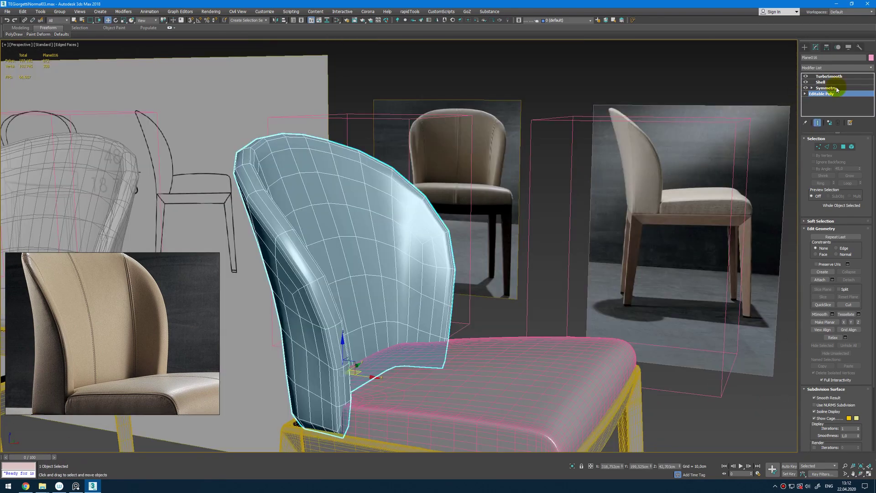
Add an Edit Poly modifier between the backrest's Shell and TurboSmooth modifiers
{"action": "mouse_move", "coordinate": [515, 200]}
{"action": "middle_mouse_down", "text": "alt"}
{"action": "mouse_move", "coordinate": [527, 196]}
{"action": "mouse_move", "coordinate": [505, 208]}
{"action": "middle_mouse_up", "text": "alt"}
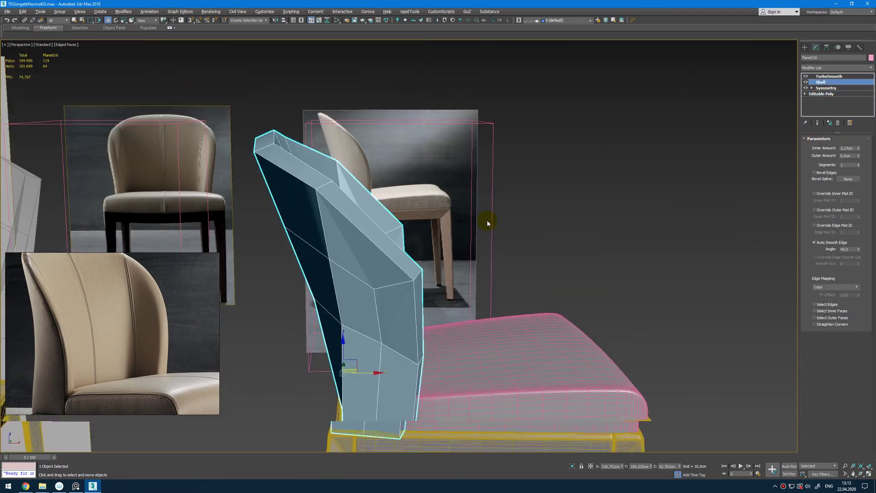
{"action": "middle_click_drag", "start_coordinate": [488, 221], "coordinate": [464, 221], "text": "alt"}
{"action": "left_click", "coordinate": [847, 69]}
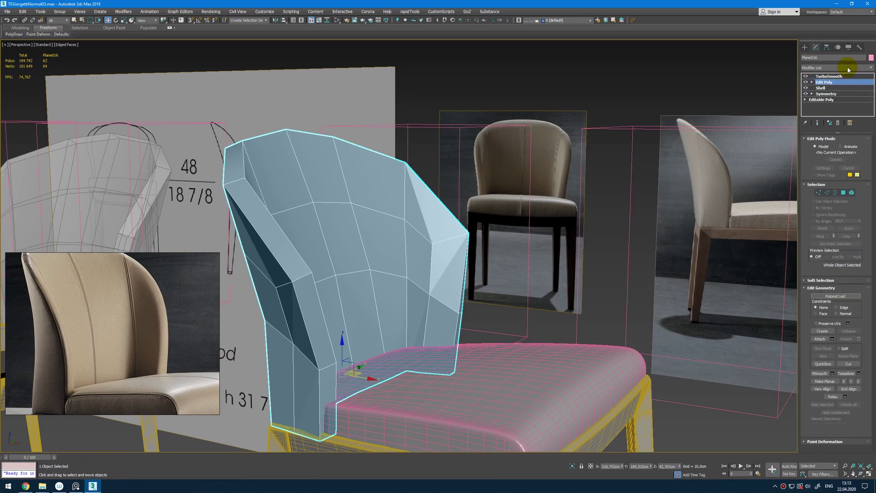
{"action": "middle_click_drag", "start_coordinate": [513, 245], "coordinate": [412, 245], "text": "alt"}
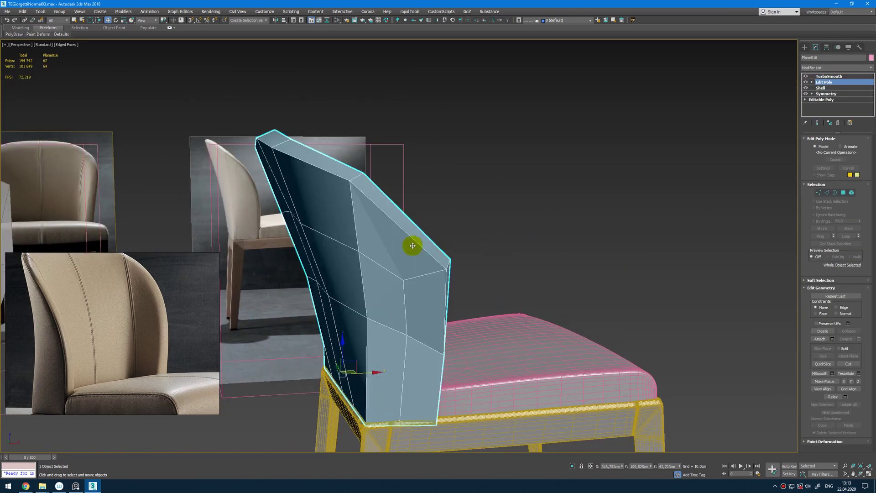
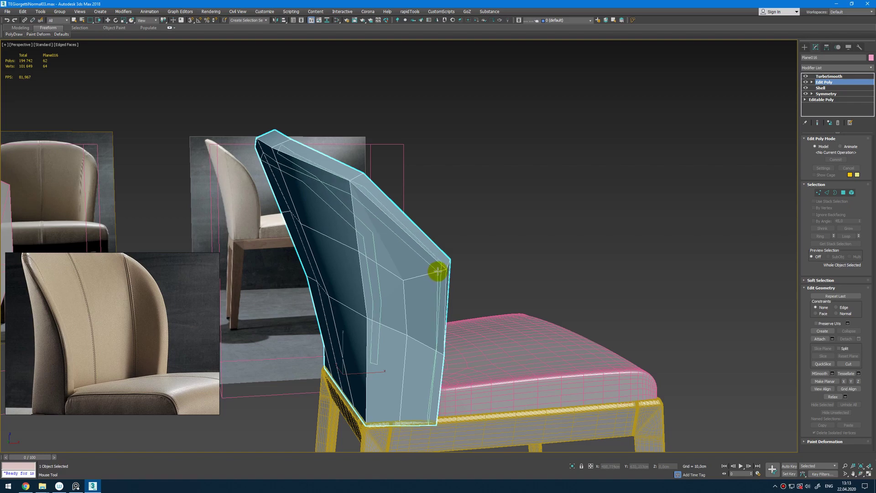
Insert a supporting edge loop just inside the backrest's border in its Edit Poly and check the smoothed surface
{"action": "key", "text": "2"}
{"action": "mouse_move", "coordinate": [519, 220]}
{"action": "middle_mouse_down", "text": "alt"}
{"action": "mouse_move", "coordinate": [483, 222]}
{"action": "mouse_move", "coordinate": [518, 216]}
{"action": "mouse_move", "coordinate": [504, 222]}
{"action": "middle_mouse_up", "text": "alt"}
{"action": "key", "text": "F4"}
{"action": "middle_click_drag", "start_coordinate": [470, 257], "coordinate": [507, 256], "text": "alt"}
{"action": "key", "text": "space"}
{"action": "key", "text": "F4"}
{"action": "key", "text": "space"}
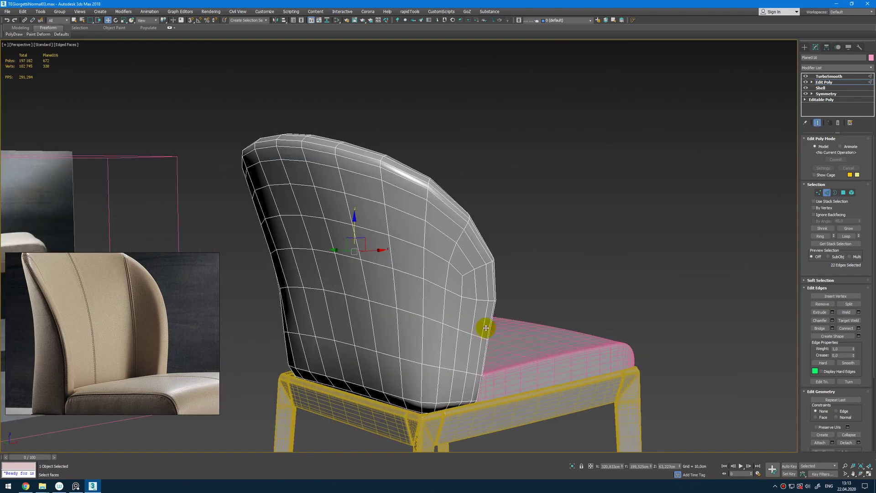
{"action": "middle_click_drag", "start_coordinate": [485, 327], "coordinate": [484, 282], "text": "alt"}
{"action": "left_click", "coordinate": [842, 82]}
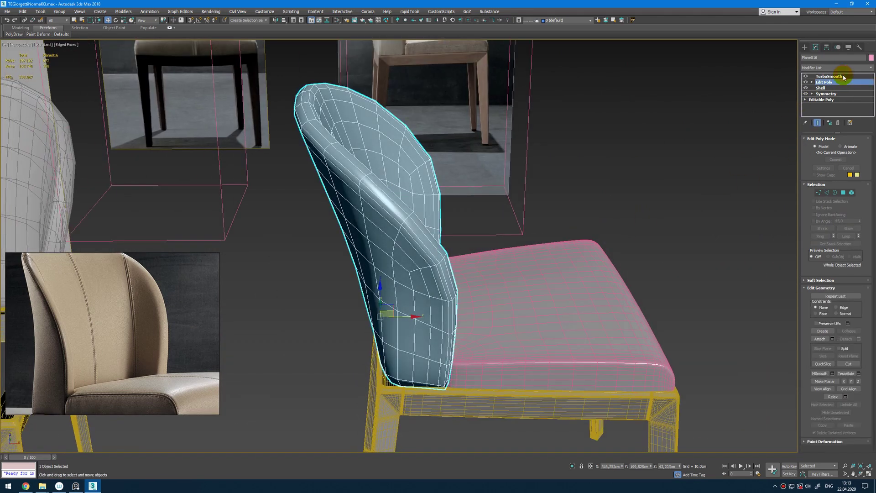
Add an Edit Poly modifier above the backrest's TurboSmooth and delete one lengthwise half of the mesh
{"action": "left_click", "coordinate": [830, 76]}
{"action": "key", "text": "ctrl+e"}
{"action": "middle_click_drag", "start_coordinate": [516, 142], "coordinate": [393, 179], "text": "alt"}
{"action": "key", "text": "alt+w"}
{"action": "middle_click", "coordinate": [276, 120]}
{"action": "key", "text": "alt+w"}
{"action": "key", "text": "z"}
{"action": "key", "text": "4"}
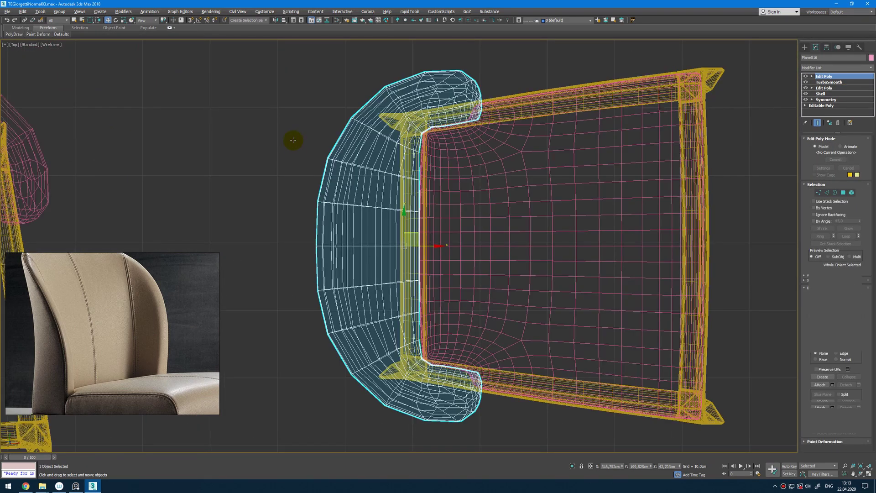
{"action": "left_click_drag", "start_coordinate": [595, 251], "coordinate": [597, 250]}
{"action": "key", "text": "Delete"}
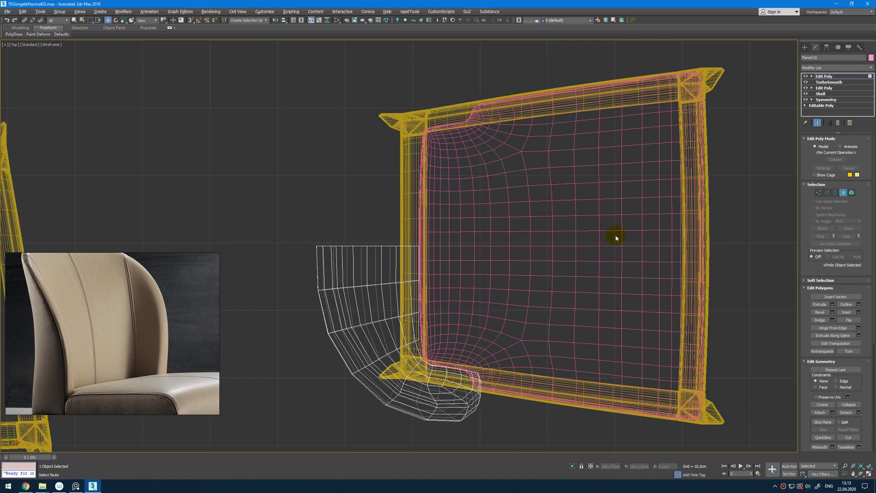
{"action": "key", "text": "4"}
Mirror the remaining backrest half with a Symmetry modifier and add another TurboSmooth modifier on top
{"action": "key", "text": "alt+w"}
{"action": "middle_click", "coordinate": [592, 336]}
{"action": "key", "text": "alt+w"}
{"action": "middle_click_drag", "start_coordinate": [592, 336], "coordinate": [628, 325], "text": "alt"}
{"action": "key", "text": "1"}
{"action": "key", "text": "alt+w"}
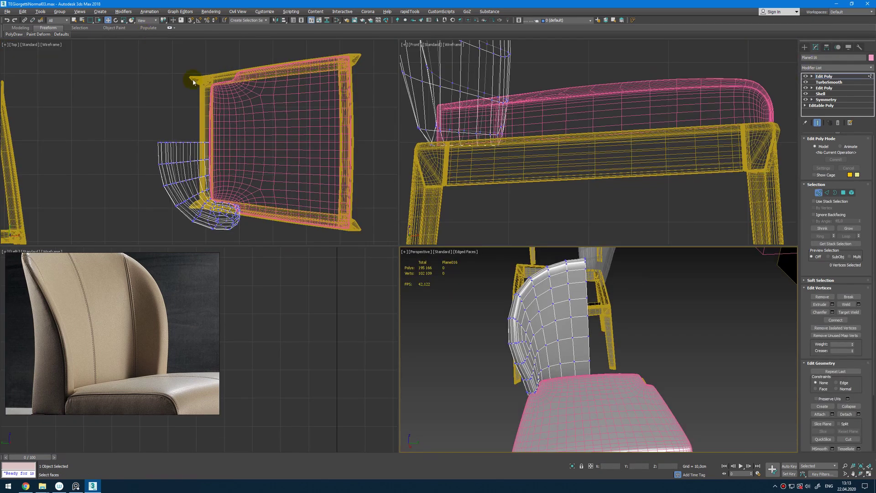
{"action": "left_click_drag", "start_coordinate": [103, 111], "coordinate": [237, 154]}
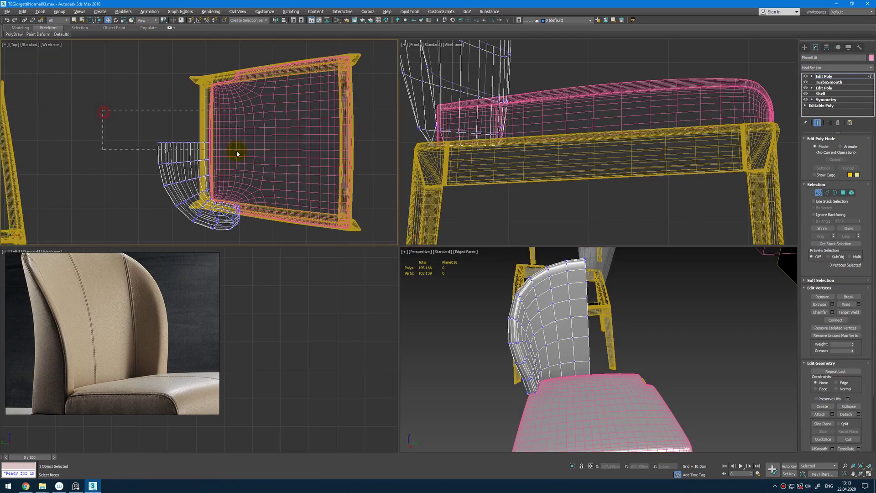
{"action": "left_click", "coordinate": [846, 70]}
{"action": "type", "text": "sy"}
{"action": "key", "text": "Return"}
{"action": "left_click", "coordinate": [843, 81]}
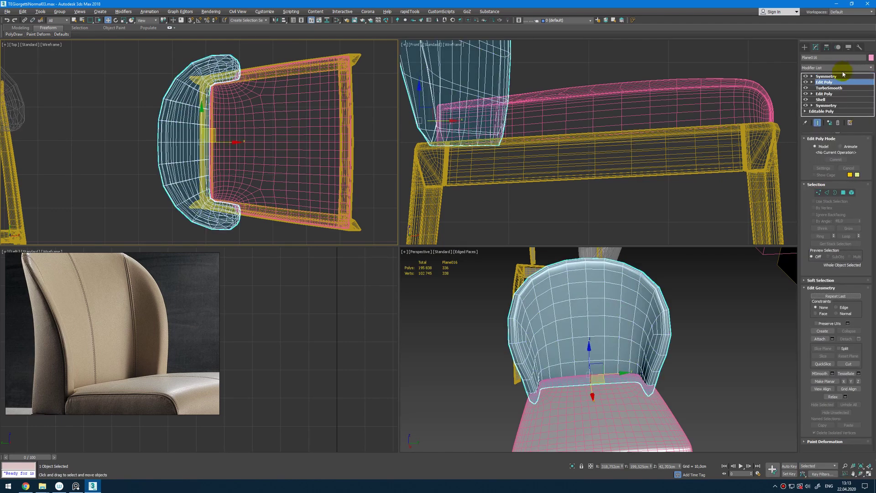
{"action": "left_click", "coordinate": [845, 72]}
{"action": "left_click", "coordinate": [846, 71]}
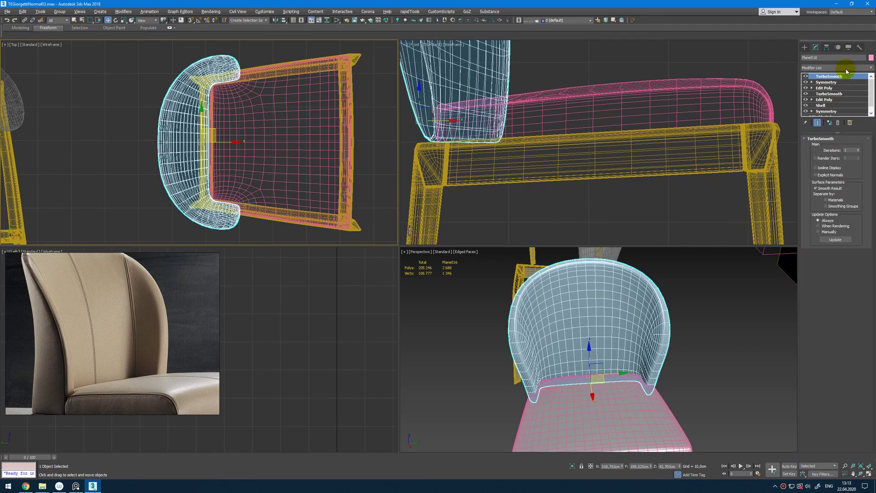
Isolate the backrest and inspect its half mesh from below without the mirrored and smoothed result
{"action": "left_click", "coordinate": [830, 88]}
{"action": "key", "text": "alt+w"}
{"action": "mouse_move", "coordinate": [570, 309]}
{"action": "middle_mouse_down", "text": "alt"}
{"action": "mouse_move", "coordinate": [599, 291]}
{"action": "mouse_move", "coordinate": [569, 295]}
{"action": "middle_mouse_up", "text": "alt"}
{"action": "middle_click_drag", "start_coordinate": [470, 240], "coordinate": [465, 261]}
{"action": "key", "text": "grave"}
{"action": "key", "text": "alt+q"}
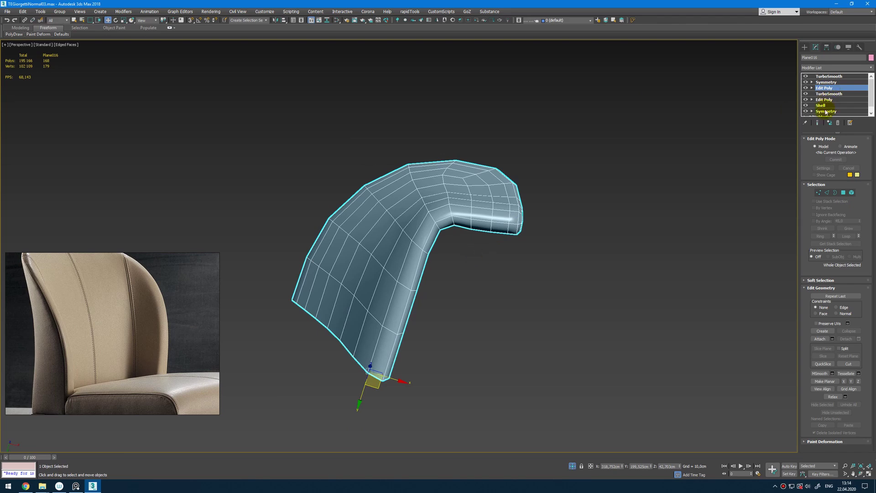
{"action": "middle_click_drag", "start_coordinate": [551, 223], "coordinate": [497, 228], "text": "alt"}
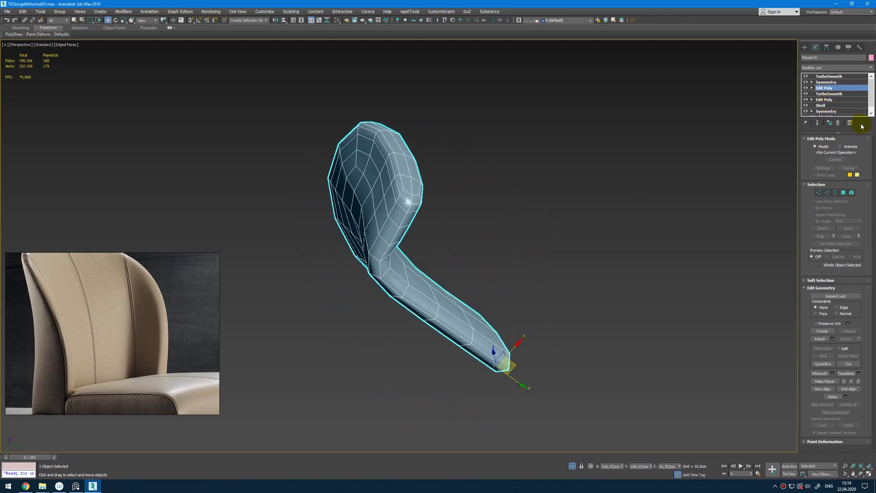
{"action": "middle_click_drag", "start_coordinate": [478, 308], "coordinate": [605, 281], "text": "alt"}
Delete the Edit Poly and Symmetry modifiers between the backrest's two TurboSmooth modifiers
{"action": "key", "text": "grave"}
{"action": "key", "text": "ctrl+e"}
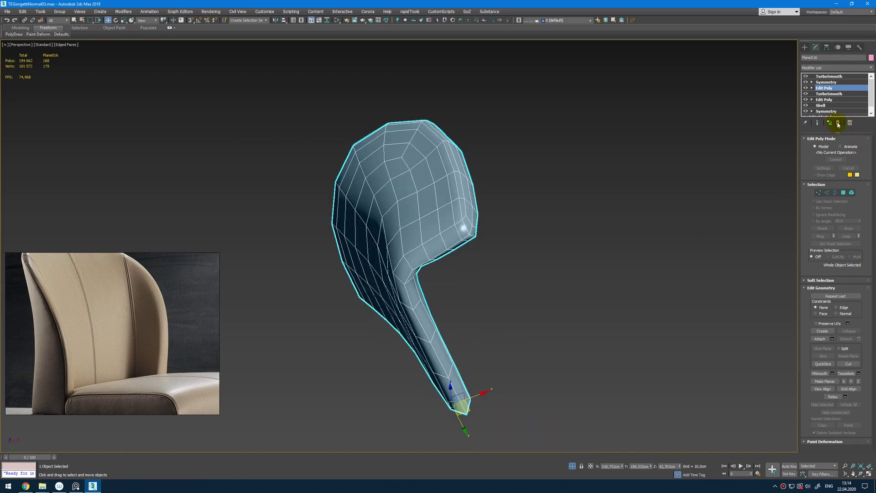
{"action": "left_click", "coordinate": [838, 124]}
{"action": "left_click", "coordinate": [839, 124]}
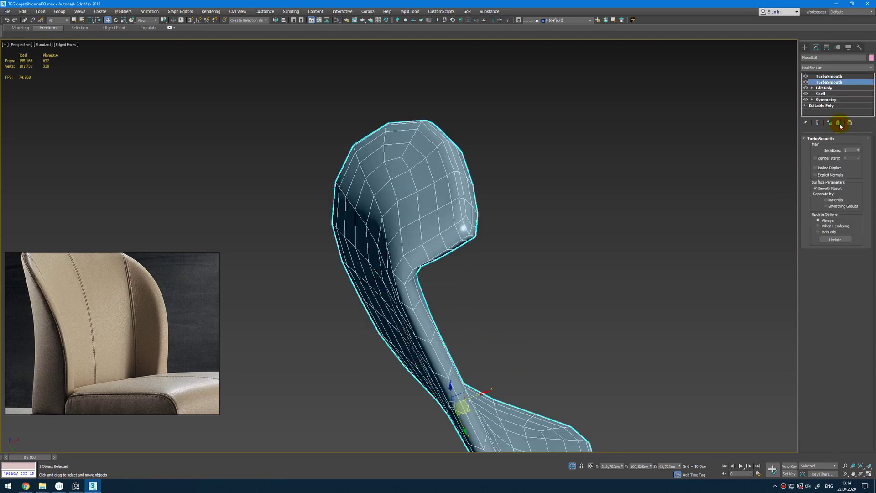
Inset the polygons along the backrest's whole underside in the lower Edit Poly and delete the inner faces
{"action": "left_click", "coordinate": [827, 88]}
{"action": "key", "text": "4"}
{"action": "left_click", "coordinate": [465, 237]}
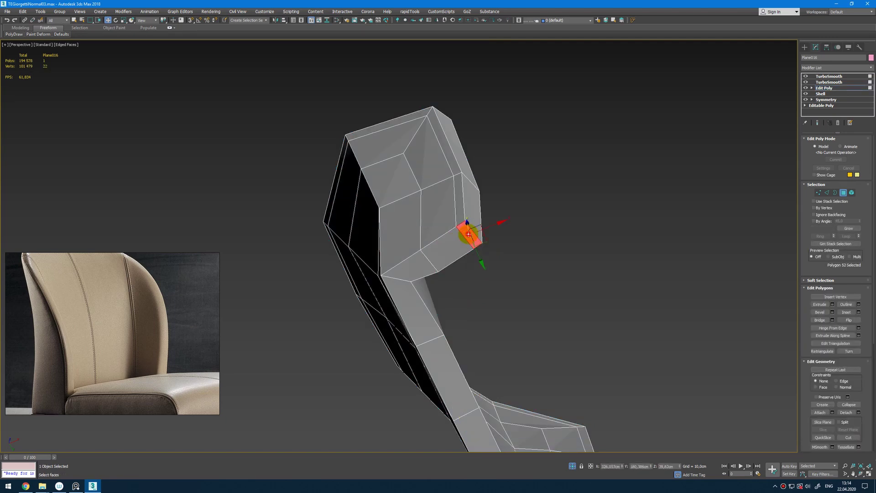
{"action": "left_click", "coordinate": [447, 245], "text": "shift"}
{"action": "key", "text": "alt+w"}
{"action": "middle_click", "coordinate": [587, 86]}
{"action": "key", "text": "alt+w"}
{"action": "middle_click_drag", "start_coordinate": [574, 140], "coordinate": [550, 265]}
{"action": "scroll", "coordinate": [550, 264], "scroll_direction": "down", "scroll_amount": 3}
{"action": "left_click_drag", "start_coordinate": [306, 71], "coordinate": [545, 273]}
{"action": "key", "text": "alt+w"}
{"action": "middle_click", "coordinate": [609, 349]}
{"action": "key", "text": "alt+w"}
{"action": "middle_click_drag", "start_coordinate": [612, 352], "coordinate": [608, 258]}
{"action": "middle_click_drag", "start_coordinate": [608, 258], "coordinate": [420, 130], "text": "alt"}
{"action": "scroll", "coordinate": [431, 158], "scroll_direction": "up", "scroll_amount": 3}
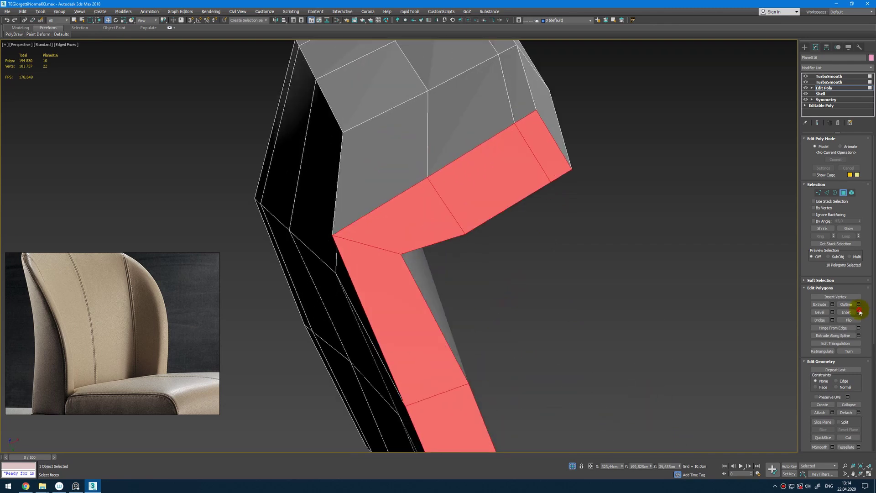
{"action": "left_click_drag", "start_coordinate": [412, 260], "coordinate": [411, 254]}
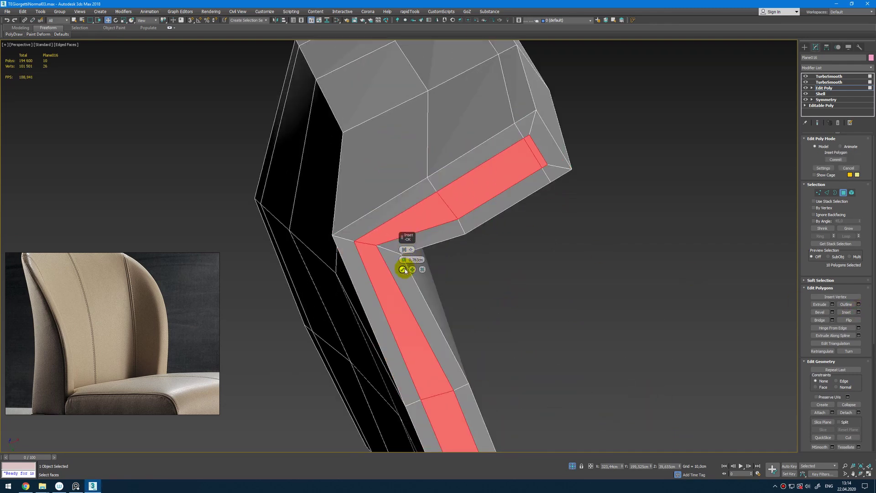
{"action": "key", "text": "Delete"}
{"action": "key", "text": "ctrl+e"}
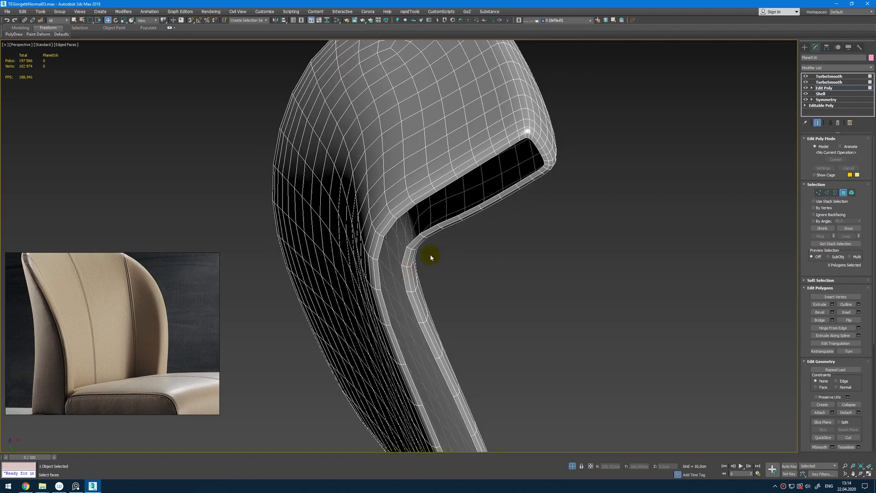
Insert an Edit Poly and a Symmetry modifier between the backrest's two TurboSmooth modifiers
{"action": "left_click", "coordinate": [824, 88]}
{"action": "scroll", "coordinate": [592, 244], "scroll_direction": "down", "scroll_amount": 4}
{"action": "middle_click_drag", "start_coordinate": [579, 248], "coordinate": [558, 202], "text": "alt"}
{"action": "left_click", "coordinate": [831, 82]}
{"action": "key", "text": "ctrl+e"}
{"action": "key", "text": "shift+e"}
{"action": "left_click", "coordinate": [844, 68]}
{"action": "type", "text": "sy"}
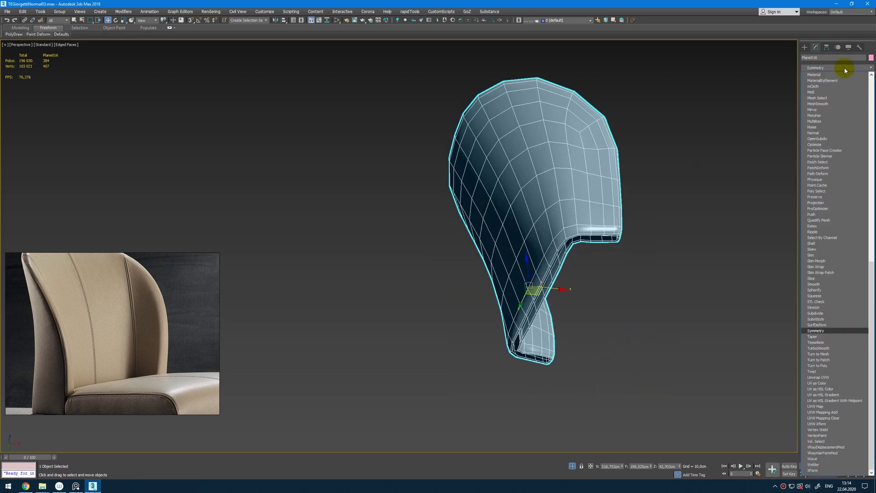
{"action": "key", "text": "Return"}
{"action": "middle_click_drag", "start_coordinate": [646, 230], "coordinate": [613, 228], "text": "alt"}
{"action": "left_click", "coordinate": [824, 160]}
{"action": "left_click", "coordinate": [824, 89]}
{"action": "key", "text": "grave"}
{"action": "key", "text": "grave"}
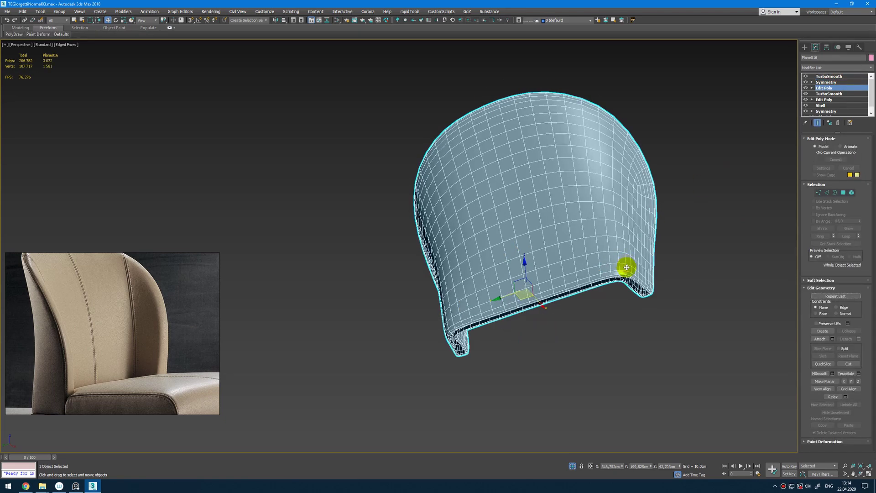
Show the backrest's vertices in wireframe and end isolation so the rest of the chair is displayed
{"action": "key", "text": "1"}
{"action": "scroll", "coordinate": [627, 274], "scroll_direction": "up", "scroll_amount": 4}
{"action": "key", "text": "alt+w"}
{"action": "key", "text": "alt+w"}
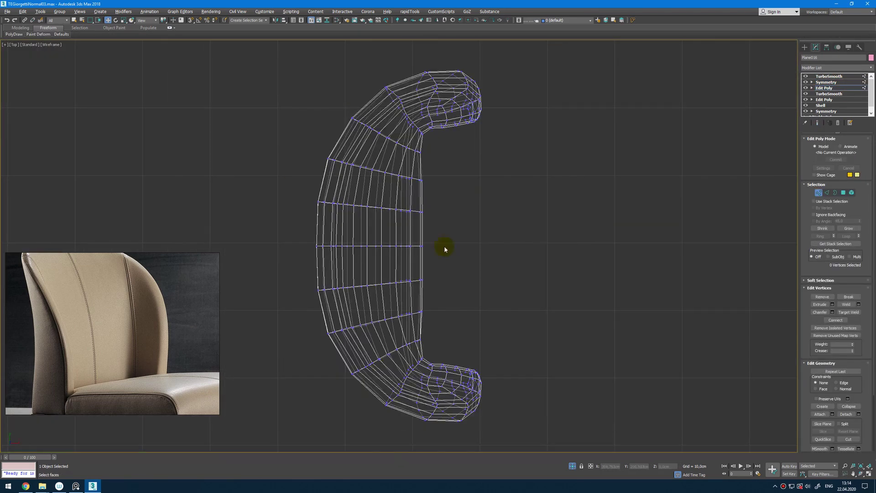
{"action": "key", "text": "alt+w"}
{"action": "key", "text": "alt+w"}
{"action": "key", "text": "grave"}
{"action": "key", "text": "grave"}
{"action": "key", "text": "F3"}
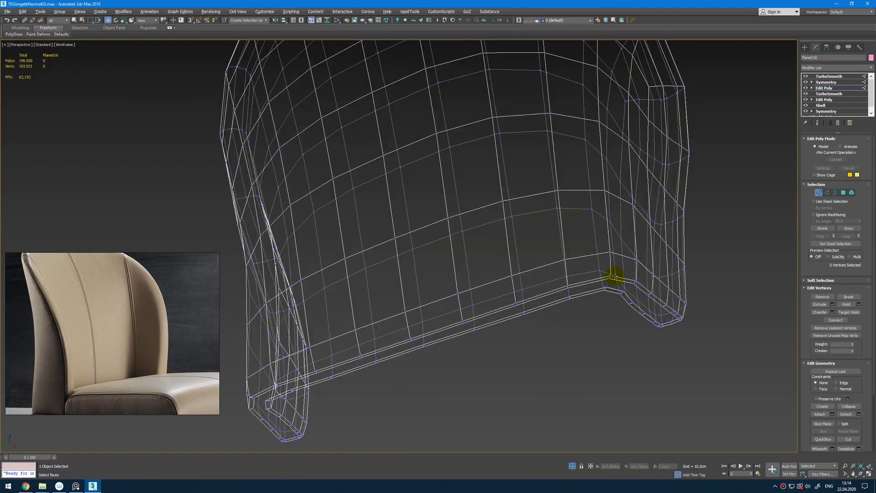
{"action": "key", "text": "alt+q"}
Move the bottom vertices at the backrest's rear corner down toward the wooden frame
{"action": "middle_click_drag", "start_coordinate": [615, 279], "coordinate": [625, 386], "text": "alt"}
{"action": "left_click_drag", "start_coordinate": [532, 363], "coordinate": [553, 379]}
{"action": "scroll", "coordinate": [553, 376], "scroll_direction": "up", "scroll_amount": 4}
{"action": "key", "text": "F3"}
{"action": "middle_click_drag", "start_coordinate": [517, 380], "coordinate": [512, 361], "text": "alt"}
{"action": "key", "text": "F3"}
{"action": "left_click_drag", "start_coordinate": [514, 360], "coordinate": [509, 368]}
{"action": "key", "text": "F3"}
{"action": "key", "text": "ctrl+q"}
Reposition the neighbouring bottom vertices around the backrest's rear corner to follow the frame's side rail
{"action": "middle_click_drag", "start_coordinate": [510, 368], "coordinate": [542, 375], "text": "alt"}
{"action": "key", "text": "ctrl+q"}
{"action": "key", "text": "F3"}
{"action": "left_click_drag", "start_coordinate": [571, 380], "coordinate": [557, 398]}
{"action": "middle_click_drag", "start_coordinate": [556, 398], "coordinate": [565, 383], "text": "alt"}
{"action": "left_click_drag", "start_coordinate": [568, 381], "coordinate": [563, 390]}
{"action": "key", "text": "F3"}
{"action": "key", "text": "ctrl+q"}
{"action": "middle_click_drag", "start_coordinate": [576, 379], "coordinate": [547, 375], "text": "alt"}
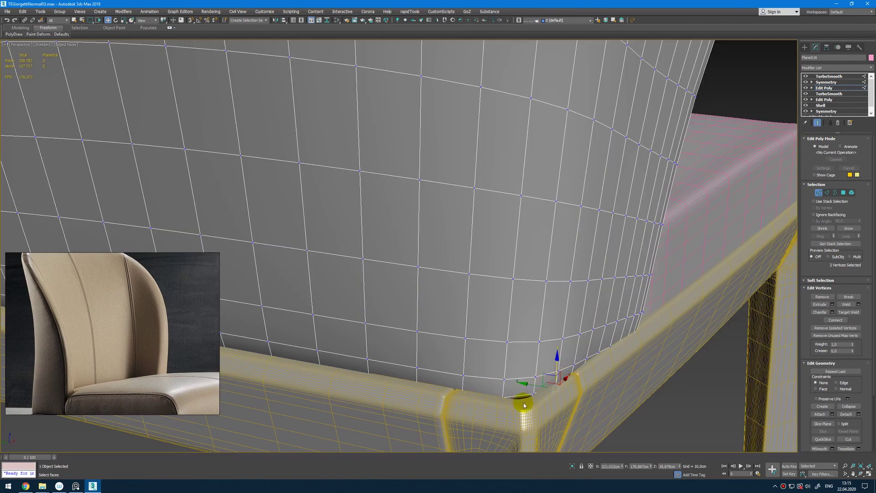
Adjust the vertices at the tip of the backrest's rear corner to meet the frame and leave vertex editing
{"action": "key", "text": "F3"}
{"action": "mouse_move", "coordinate": [524, 405]}
{"action": "middle_mouse_down", "text": "alt"}
{"action": "mouse_move", "coordinate": [538, 408]}
{"action": "mouse_move", "coordinate": [538, 391]}
{"action": "middle_mouse_up", "text": "alt"}
{"action": "key", "text": "F3"}
{"action": "key", "text": "ctrl+q"}
{"action": "key", "text": "F3"}
{"action": "key", "text": "F3"}
{"action": "mouse_move", "coordinate": [525, 387]}
{"action": "left_mouse_down"}
{"action": "mouse_move", "coordinate": [479, 423]}
{"action": "mouse_move", "coordinate": [497, 404]}
{"action": "mouse_move", "coordinate": [505, 407]}
{"action": "left_mouse_up"}
{"action": "middle_click_drag", "start_coordinate": [505, 407], "coordinate": [475, 381], "text": "alt"}
{"action": "key", "text": "1"}
{"action": "key", "text": "shift+e"}
Move the bottom vertices beside the rear corner to fit the backrest's lower edge onto the rear rail
{"action": "scroll", "coordinate": [467, 347], "scroll_direction": "down", "scroll_amount": 4}
{"action": "middle_click_drag", "start_coordinate": [468, 346], "coordinate": [480, 326], "text": "alt"}
{"action": "key", "text": "shift+z"}
{"action": "key", "text": "shift+z"}
{"action": "key", "text": "shift+z"}
{"action": "key", "text": "shift+z"}
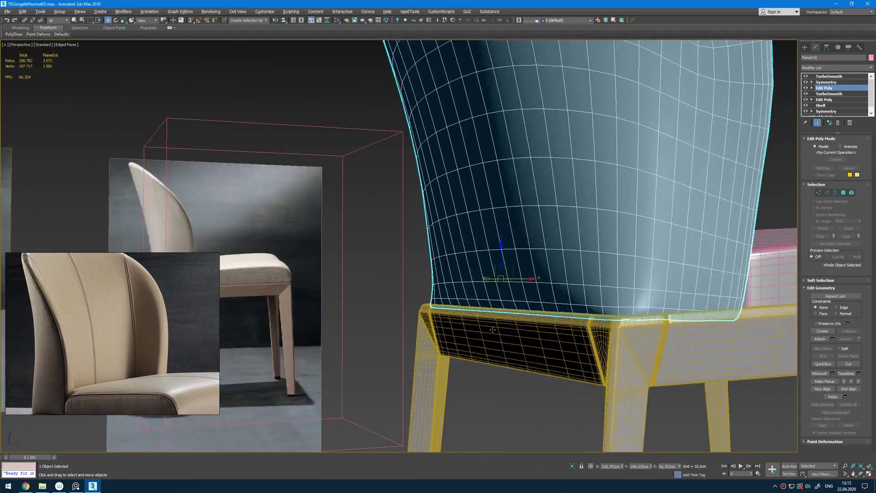
{"action": "key", "text": "F3"}
{"action": "key", "text": "1"}
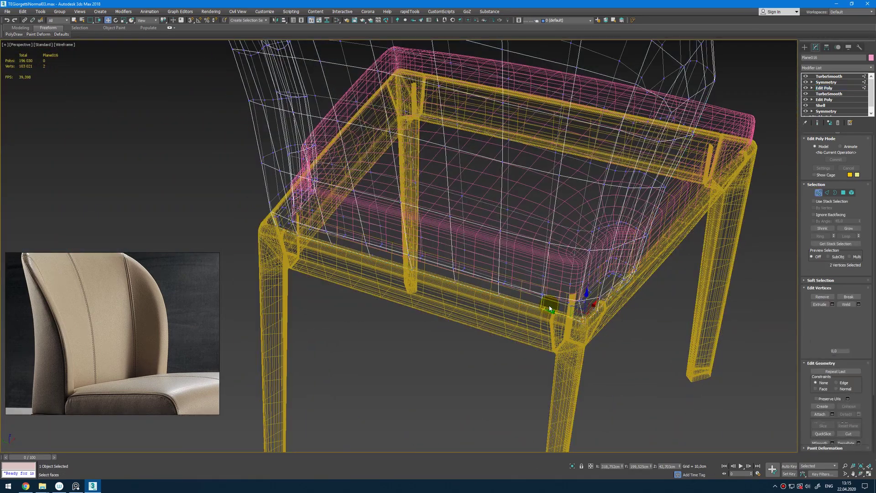
{"action": "scroll", "coordinate": [550, 306], "scroll_direction": "up", "scroll_amount": 5}
{"action": "left_click", "coordinate": [517, 336]}
{"action": "key", "text": "F3"}
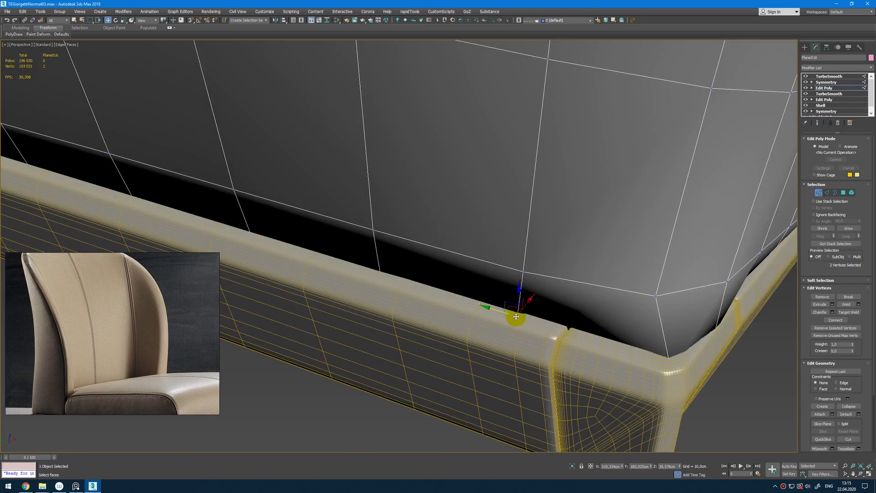
{"action": "left_click_drag", "start_coordinate": [523, 307], "coordinate": [522, 308]}
{"action": "key", "text": "1"}
{"action": "scroll", "coordinate": [571, 332], "scroll_direction": "down", "scroll_amount": 8}
{"action": "key", "text": "F4"}
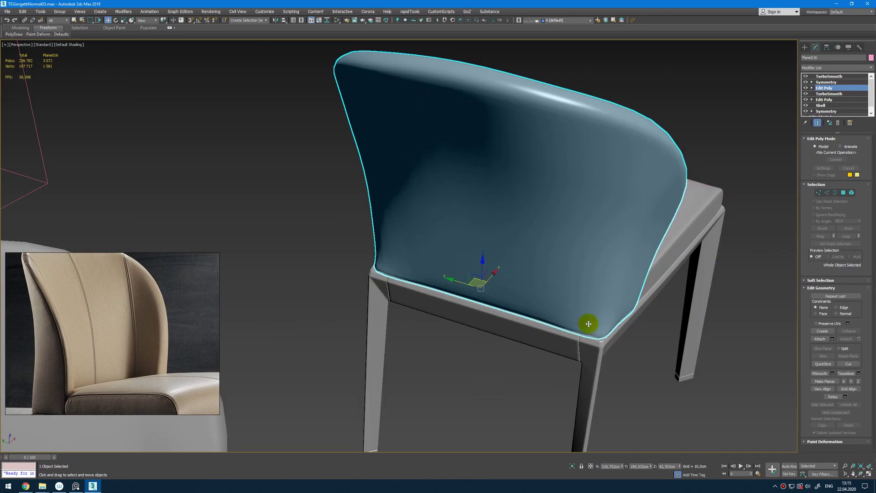
Examine the backrest's inner surface and rim, shaded and with edges, against the reference photos
{"action": "middle_click_drag", "start_coordinate": [588, 322], "coordinate": [526, 300], "text": "alt"}
{"action": "key", "text": "shift+z"}
{"action": "key", "text": "shift+z"}
{"action": "key", "text": "shift+z"}
{"action": "key", "text": "shift+z"}
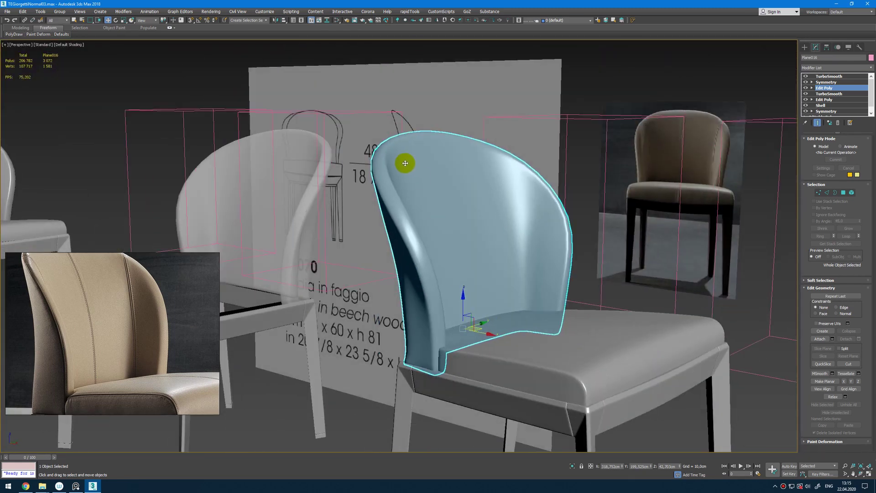
{"action": "key", "text": "2"}
{"action": "key", "text": "F4"}
{"action": "key", "text": "shift+z"}
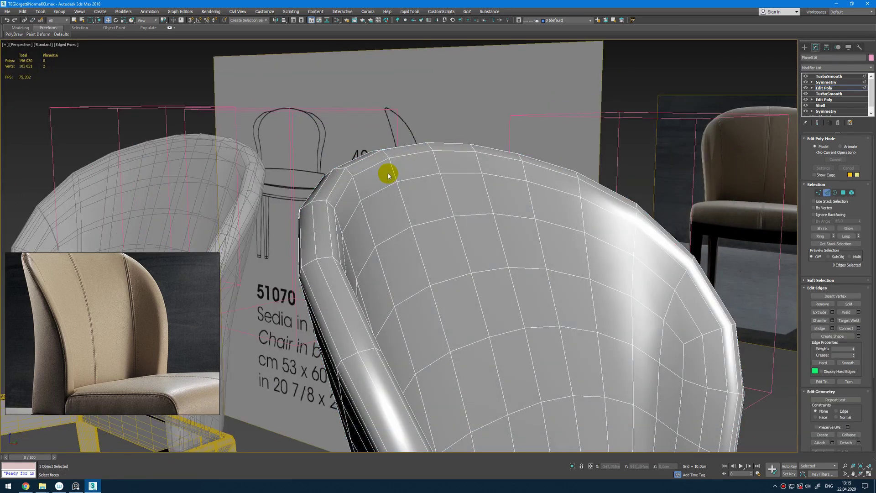
{"action": "key", "text": "grave"}
{"action": "middle_click_drag", "start_coordinate": [395, 166], "coordinate": [554, 147], "text": "alt"}
{"action": "key", "text": "2"}
{"action": "key", "text": "shift+z"}
{"action": "key", "text": "shift+z"}
{"action": "key", "text": "shift+z"}
{"action": "key", "text": "shift+z"}
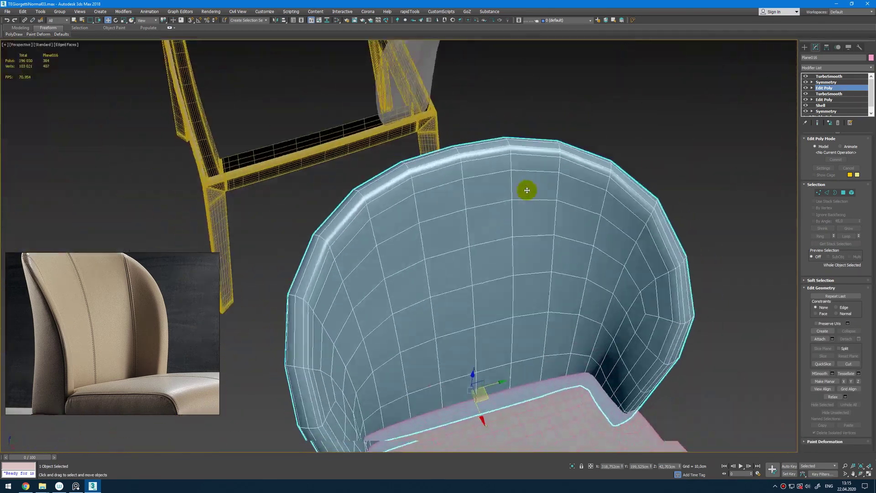
Pull the eight lower central polygons of the backrest's inner face forward about 1.5 cm using Soft Selection with an 18 cm falloff
{"action": "key", "text": "4"}
{"action": "key", "text": "grave"}
{"action": "key", "text": "grave"}
{"action": "left_click", "coordinate": [489, 385]}
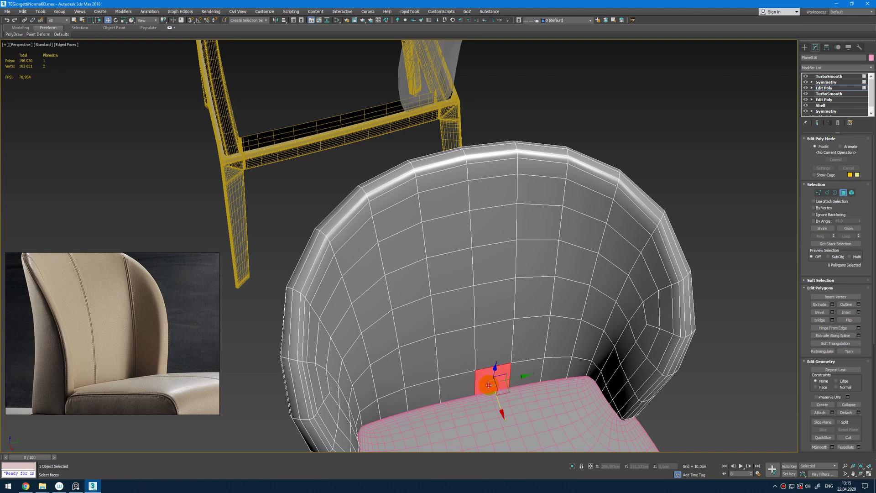
{"action": "left_click", "coordinate": [454, 388], "text": "ctrl"}
{"action": "middle_click_drag", "start_coordinate": [454, 389], "coordinate": [469, 327], "text": "alt"}
{"action": "key", "text": "shift+z"}
{"action": "left_click", "coordinate": [422, 356], "text": "ctrl"}
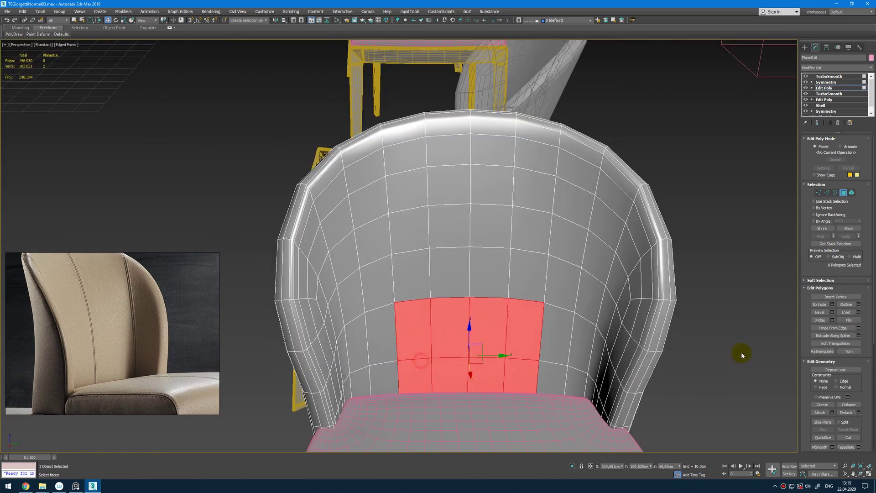
{"action": "left_click", "coordinate": [807, 281]}
{"action": "left_click", "coordinate": [824, 289]}
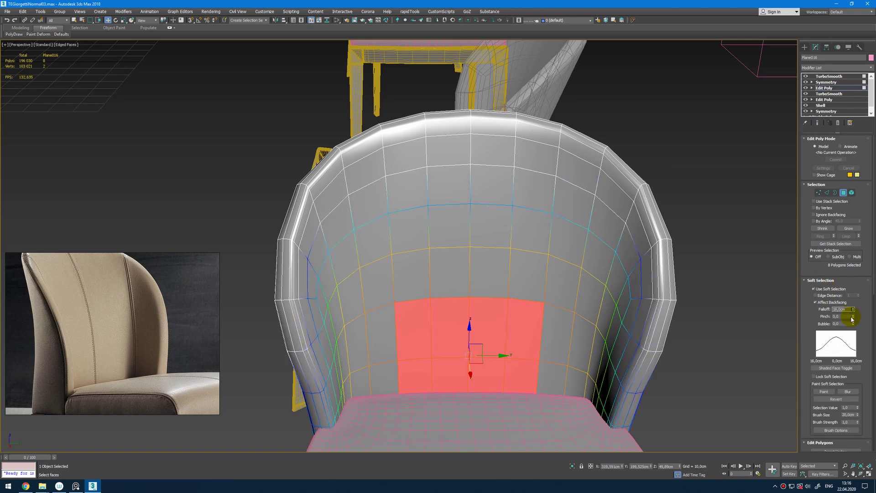
{"action": "middle_click_drag", "start_coordinate": [454, 340], "coordinate": [473, 365], "text": "alt"}
{"action": "left_click_drag", "start_coordinate": [474, 381], "coordinate": [476, 387]}
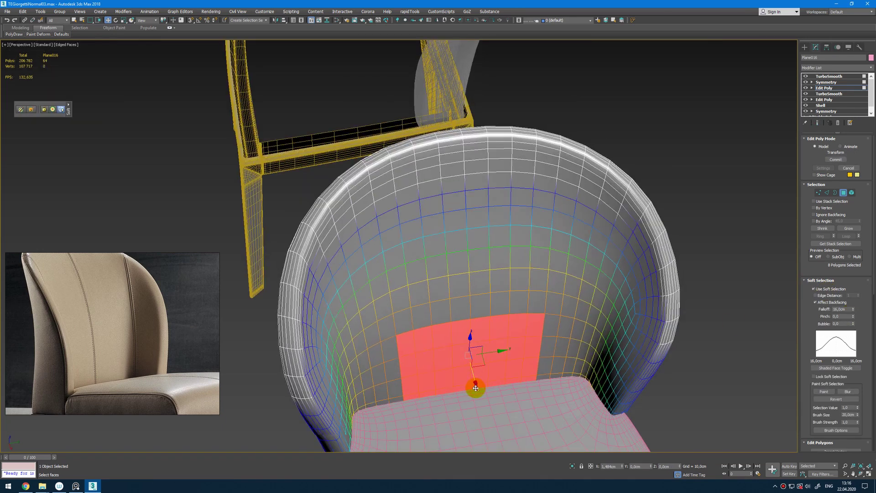
Extend the selection up the backrest's inner face to sixteen central polygons and nudge them along the depth axis with Soft Selection
{"action": "middle_click_drag", "start_coordinate": [475, 388], "coordinate": [463, 287], "text": "alt"}
{"action": "left_click", "coordinate": [432, 284], "text": "ctrl"}
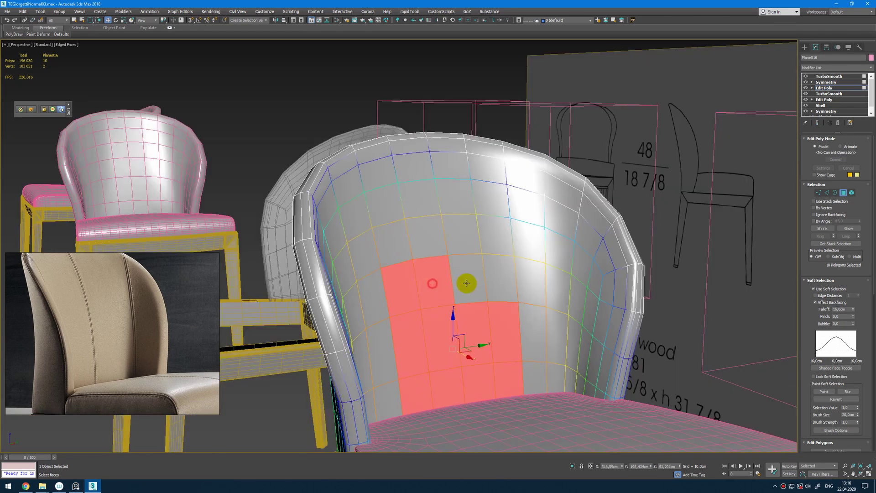
{"action": "left_click", "coordinate": [494, 280], "text": "ctrl"}
{"action": "left_click", "coordinate": [401, 239], "text": "ctrl"}
{"action": "left_click", "coordinate": [426, 240], "text": "ctrl"}
{"action": "left_click", "coordinate": [495, 235], "text": "ctrl"}
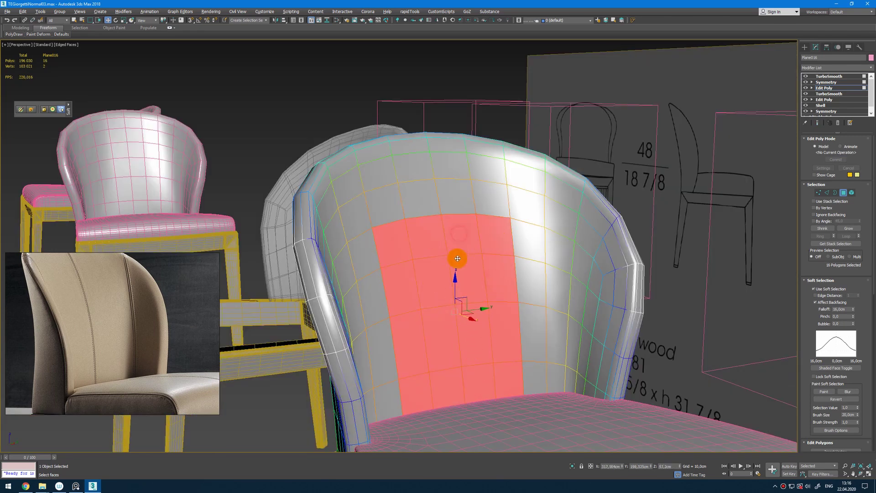
{"action": "middle_click_drag", "start_coordinate": [457, 259], "coordinate": [511, 262], "text": "alt"}
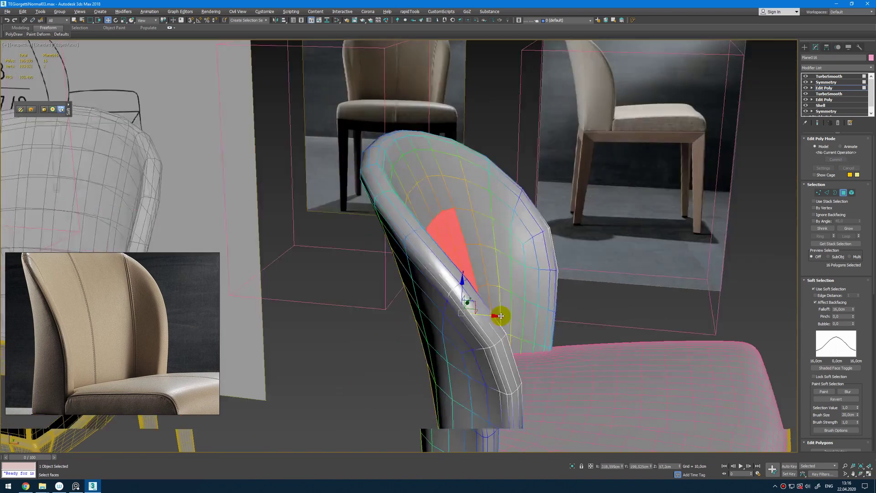
{"action": "middle_click_drag", "start_coordinate": [501, 316], "coordinate": [540, 299], "text": "alt"}
{"action": "left_click_drag", "start_coordinate": [509, 309], "coordinate": [502, 309]}
{"action": "middle_click_drag", "start_coordinate": [502, 308], "coordinate": [472, 307], "text": "alt"}
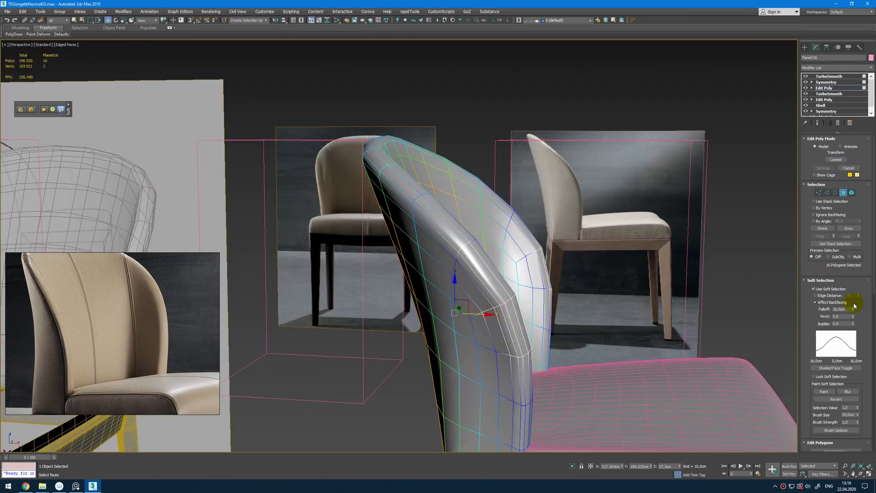
Reduce the Soft Selection falloff to 14.24 cm and pull the sixteen inner polygons forward about 1 cm
{"action": "left_click", "coordinate": [833, 302]}
{"action": "middle_click_drag", "start_coordinate": [685, 296], "coordinate": [664, 303], "text": "alt"}
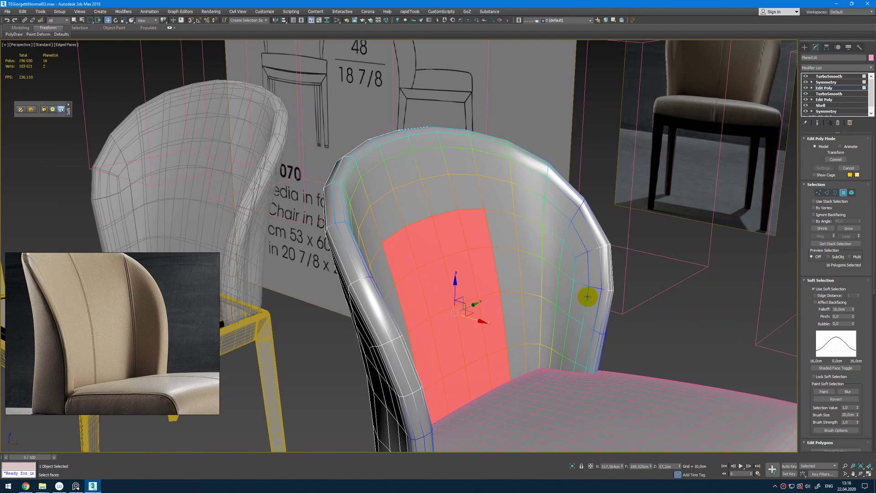
{"action": "middle_click_drag", "start_coordinate": [587, 291], "coordinate": [638, 293], "text": "alt"}
{"action": "left_click_drag", "start_coordinate": [852, 311], "coordinate": [852, 316]}
{"action": "middle_click_drag", "start_coordinate": [603, 286], "coordinate": [542, 295], "text": "alt"}
{"action": "left_click_drag", "start_coordinate": [479, 321], "coordinate": [483, 322]}
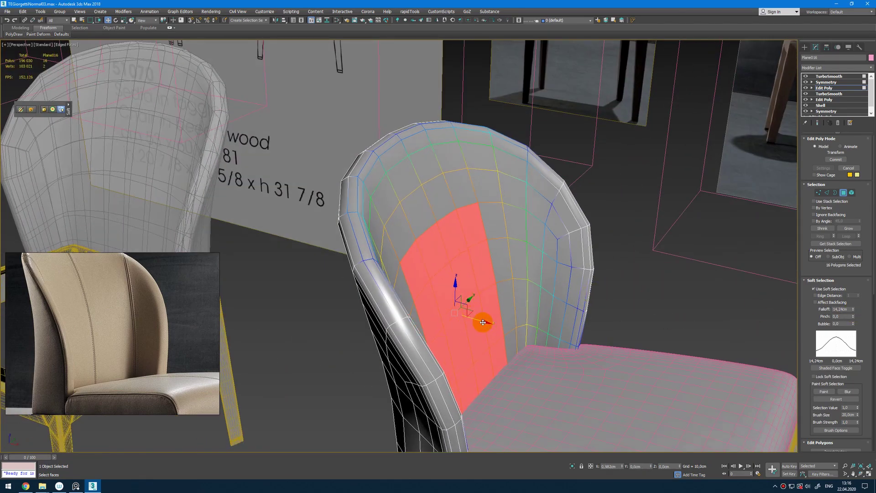
{"action": "key", "text": "shift+z"}
{"action": "key", "text": "shift+z"}
{"action": "key", "text": "shift+z"}
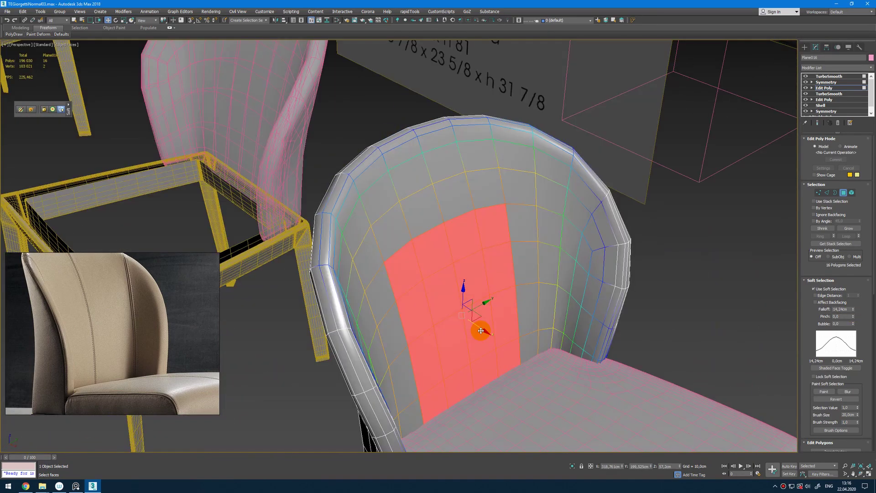
Leave polygon editing and examine the smoothed backrest shaded without edges
{"action": "key", "text": "ctrl+b"}
{"action": "key", "text": "shift+z"}
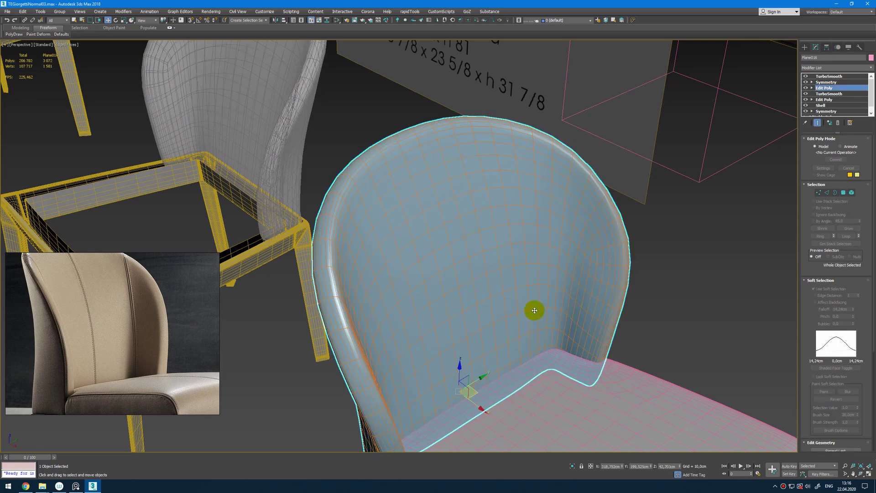
{"action": "key", "text": "shift+z"}
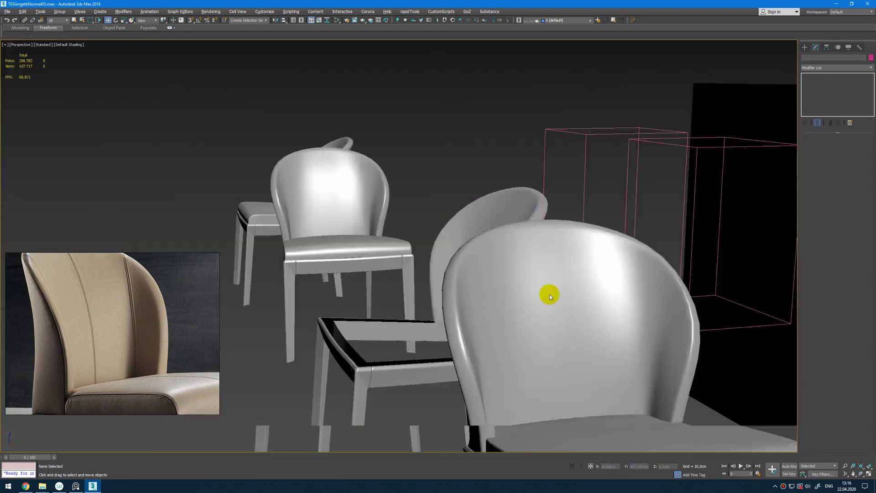
{"action": "key", "text": "shift+z"}
{"action": "key", "text": "shift+z"}
{"action": "key", "text": "shift+z"}
{"action": "key", "text": "shift+z"}
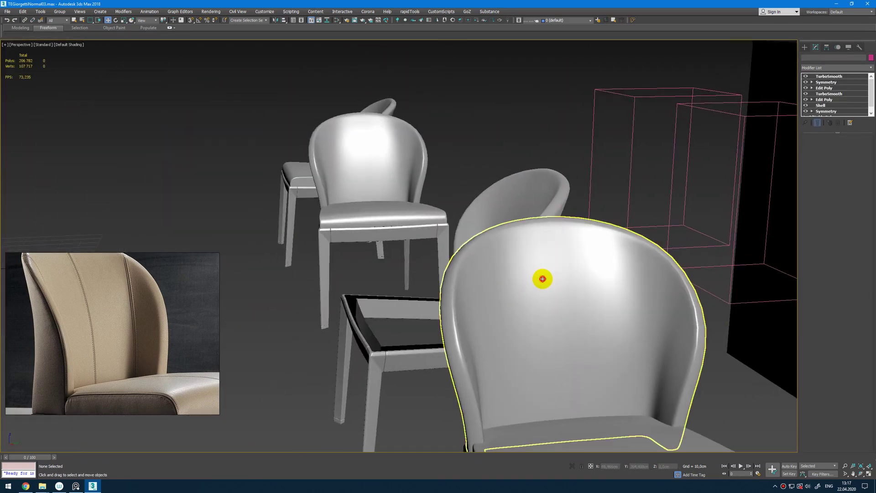
Reselect the backrest, show its edges and open edge editing in the lower Edit Poly modifier
{"action": "left_click", "coordinate": [542, 278]}
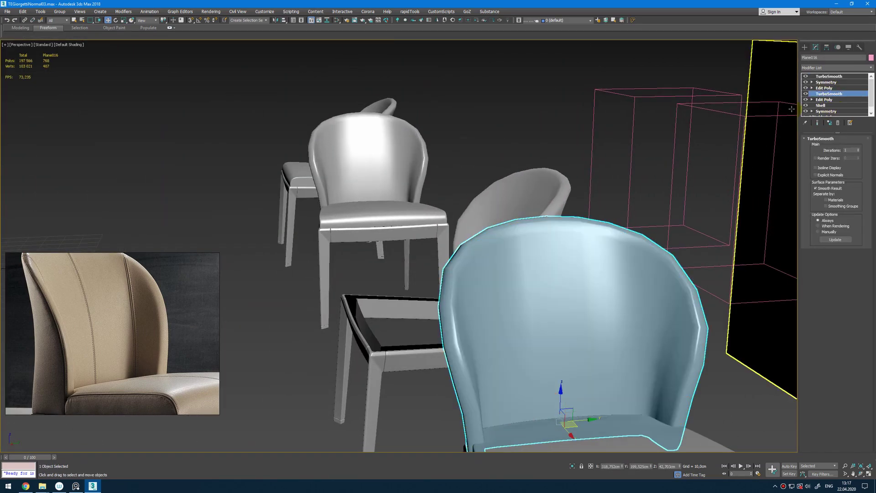
{"action": "key", "text": "F4"}
{"action": "middle_click_drag", "start_coordinate": [481, 251], "coordinate": [537, 256], "text": "alt"}
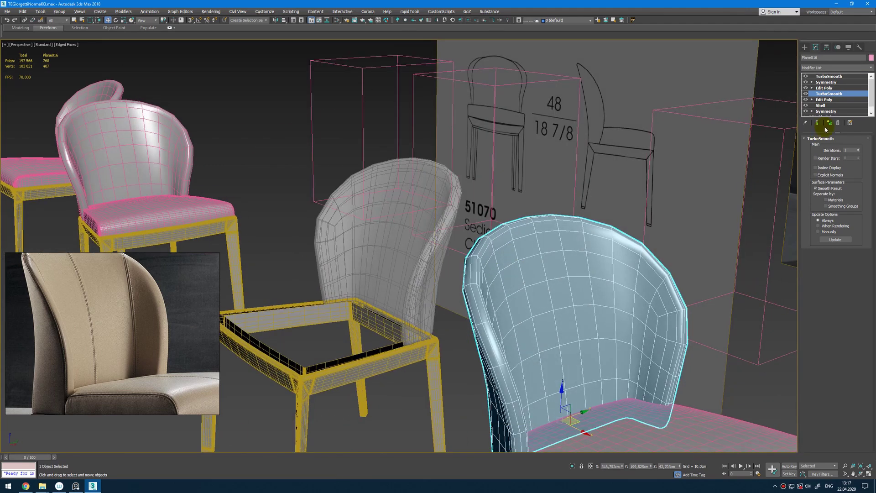
{"action": "left_click", "coordinate": [831, 100]}
{"action": "left_click", "coordinate": [865, 88]}
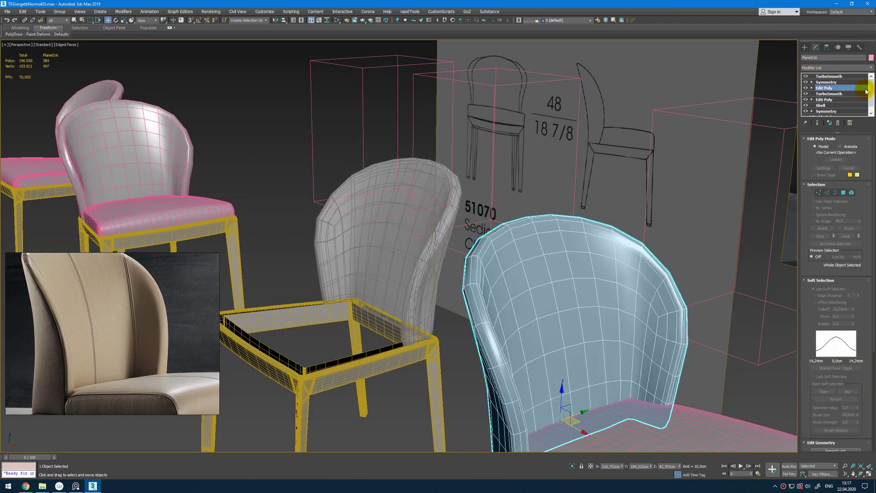
{"action": "left_click", "coordinate": [828, 99]}
{"action": "key", "text": "2"}
Move the vertex on the inner side of the backrest's rim slightly inward to refine the curved side
{"action": "left_click", "coordinate": [479, 251]}
{"action": "middle_click_drag", "start_coordinate": [479, 250], "coordinate": [457, 309], "text": "alt"}
{"action": "scroll", "coordinate": [464, 281], "scroll_direction": "up", "scroll_amount": 2}
{"action": "key", "text": "1"}
{"action": "left_click", "coordinate": [448, 289]}
{"action": "key", "text": "ctrl+q"}
{"action": "left_click_drag", "start_coordinate": [459, 299], "coordinate": [472, 305]}
{"action": "key", "text": "ctrl+q"}
Examine the backrest's side and rim by comparing the low-poly cage with the smoothed result
{"action": "middle_click_drag", "start_coordinate": [469, 303], "coordinate": [420, 315], "text": "alt"}
{"action": "key", "text": "ctrl+q"}
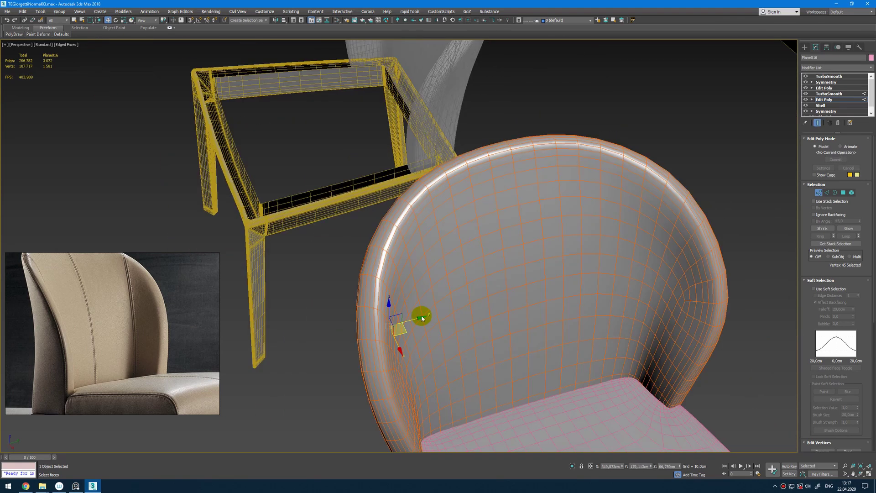
{"action": "key", "text": "ctrl+q"}
{"action": "left_click", "coordinate": [401, 327]}
{"action": "middle_click_drag", "start_coordinate": [412, 382], "coordinate": [453, 323], "text": "alt"}
{"action": "key", "text": "ctrl+e"}
{"action": "key", "text": "ctrl+e"}
{"action": "key", "text": "ctrl+e"}
{"action": "middle_click_drag", "start_coordinate": [392, 246], "coordinate": [459, 274], "text": "alt"}
{"action": "key", "text": "ctrl+e"}
Move the two edges below the backrest's top rim down onto the inner face, comparing with the smoothed result
{"action": "key", "text": "2"}
{"action": "key", "text": "ctrl+e"}
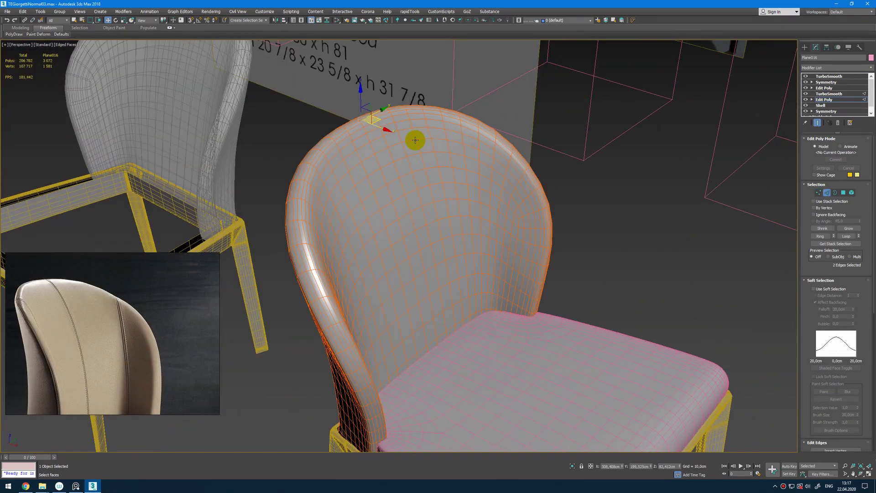
{"action": "middle_click_drag", "start_coordinate": [414, 139], "coordinate": [407, 157], "text": "alt"}
{"action": "key", "text": "ctrl+e"}
{"action": "key", "text": "ctrl+e"}
{"action": "key", "text": "ctrl+e"}
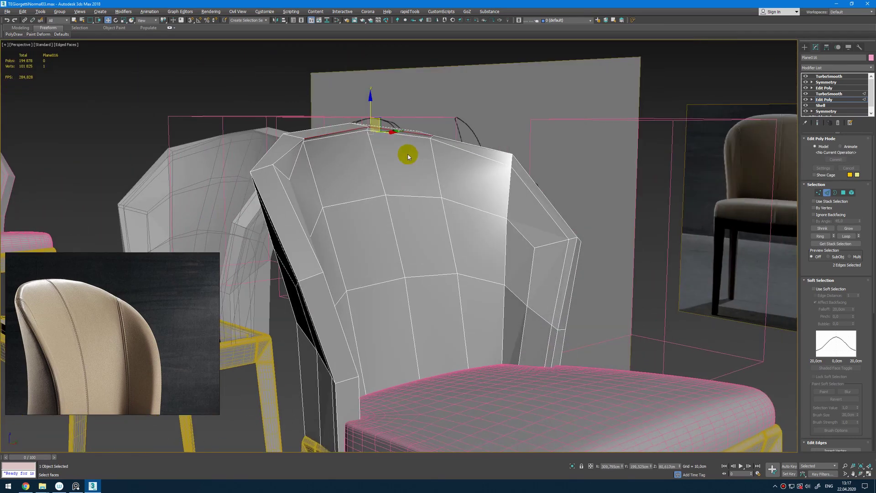
{"action": "left_click", "coordinate": [359, 133]}
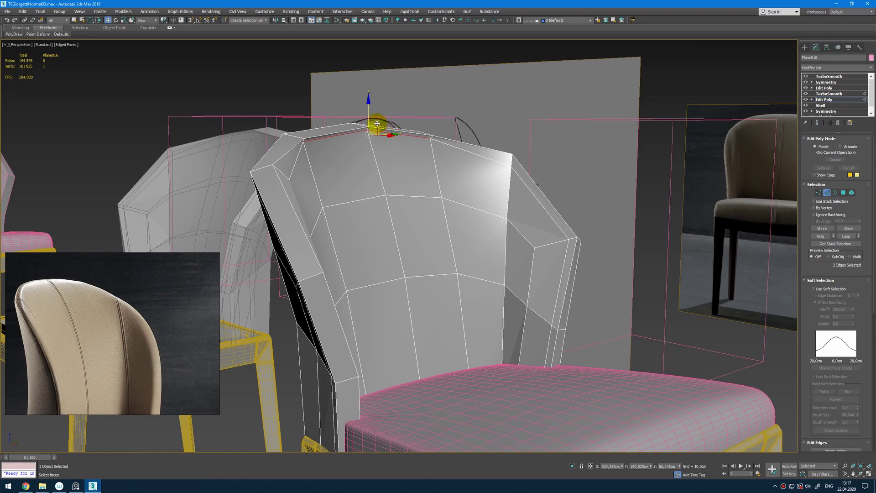
{"action": "key", "text": "ctrl+e"}
{"action": "middle_click_drag", "start_coordinate": [376, 124], "coordinate": [399, 143], "text": "alt"}
{"action": "left_click_drag", "start_coordinate": [388, 132], "coordinate": [404, 160]}
{"action": "key", "text": "ctrl+e"}
Check the vertex at the backrest's upper side corner against the smoothed result and leave vertex editing
{"action": "middle_click_drag", "start_coordinate": [404, 159], "coordinate": [410, 192], "text": "alt"}
{"action": "key", "text": "1"}
{"action": "left_click", "coordinate": [256, 160]}
{"action": "key", "text": "ctrl+e"}
{"action": "key", "text": "ctrl+e"}
{"action": "key", "text": "ctrl+e"}
{"action": "key", "text": "1"}
{"action": "key", "text": "ctrl+e"}
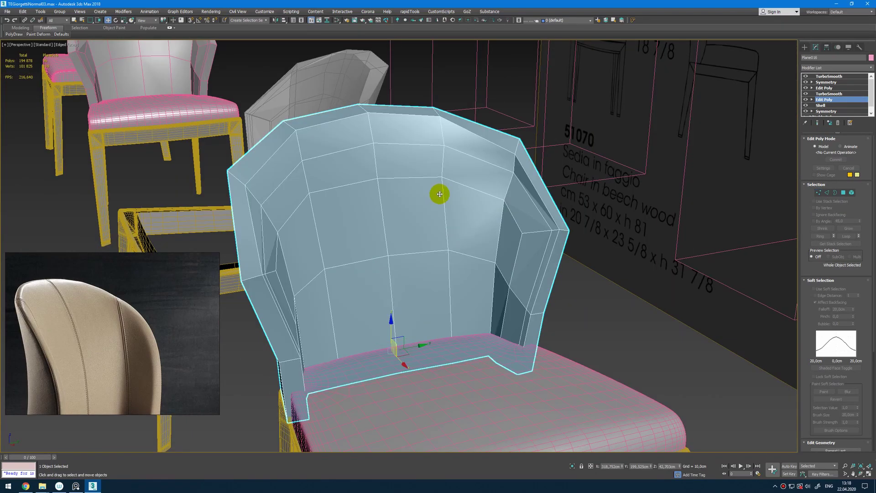
Return to the upper Edit Poly modifier and examine the whole chair from several sides, shaded and with edges
{"action": "left_click", "coordinate": [824, 88]}
{"action": "middle_click_drag", "start_coordinate": [543, 214], "coordinate": [578, 259], "text": "alt"}
{"action": "key", "text": "ctrl+e"}
{"action": "key", "text": "F4"}
{"action": "scroll", "coordinate": [578, 261], "scroll_direction": "down", "scroll_amount": 5}
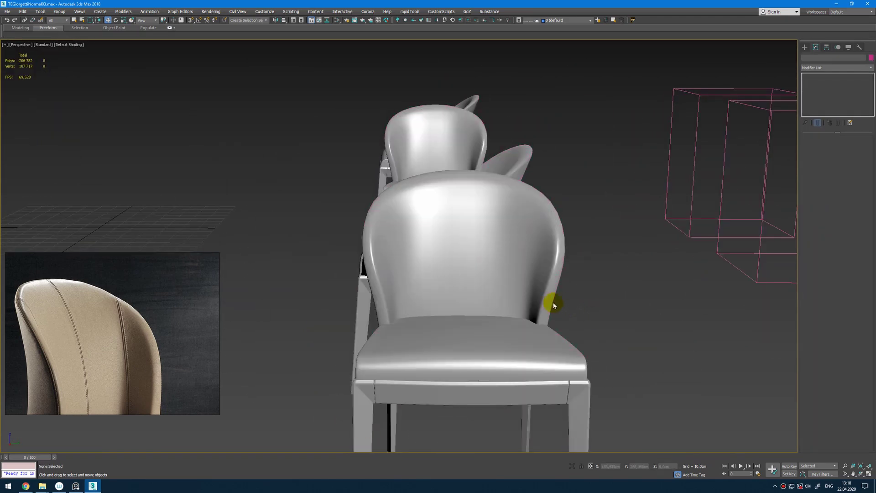
{"action": "mouse_move", "coordinate": [553, 305]}
{"action": "middle_mouse_down", "text": "alt"}
{"action": "mouse_move", "coordinate": [575, 304]}
{"action": "mouse_move", "coordinate": [563, 301]}
{"action": "mouse_move", "coordinate": [590, 286]}
{"action": "mouse_move", "coordinate": [565, 305]}
{"action": "middle_mouse_up", "text": "alt"}
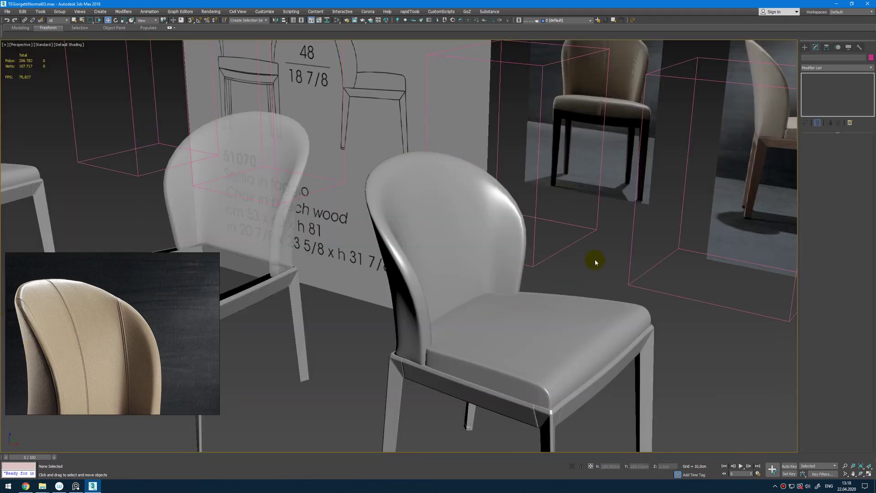
{"action": "key", "text": "F4"}
{"action": "scroll", "coordinate": [464, 293], "scroll_direction": "up", "scroll_amount": 3}
{"action": "scroll", "coordinate": [363, 312], "scroll_direction": "up", "scroll_amount": 5}
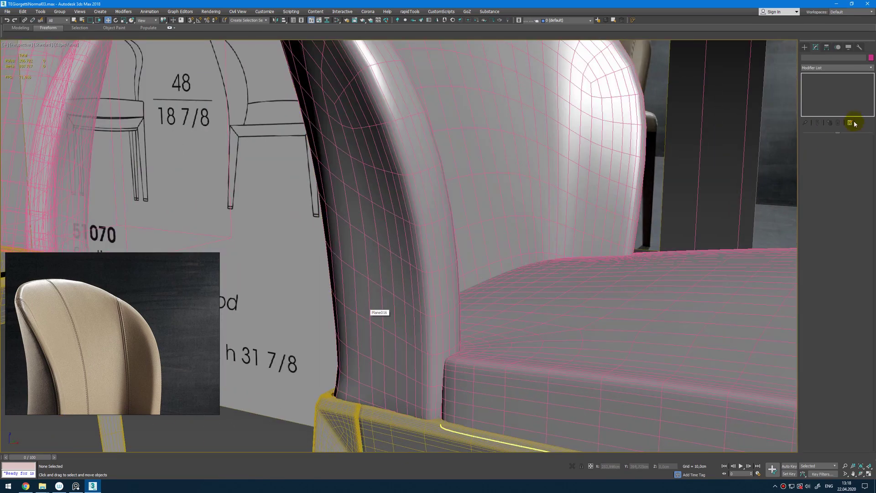
Select the vertical edge loop along the backrest's side in the upper Edit Poly modifier and turn off Soft Selection
{"action": "left_click", "coordinate": [446, 213]}
{"action": "left_click", "coordinate": [829, 88]}
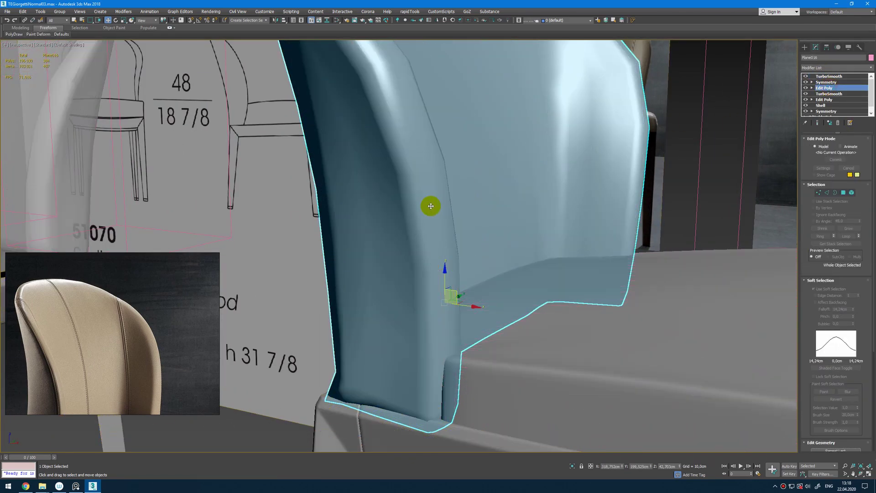
{"action": "middle_click_drag", "start_coordinate": [432, 201], "coordinate": [461, 219], "text": "alt"}
{"action": "key", "text": "2"}
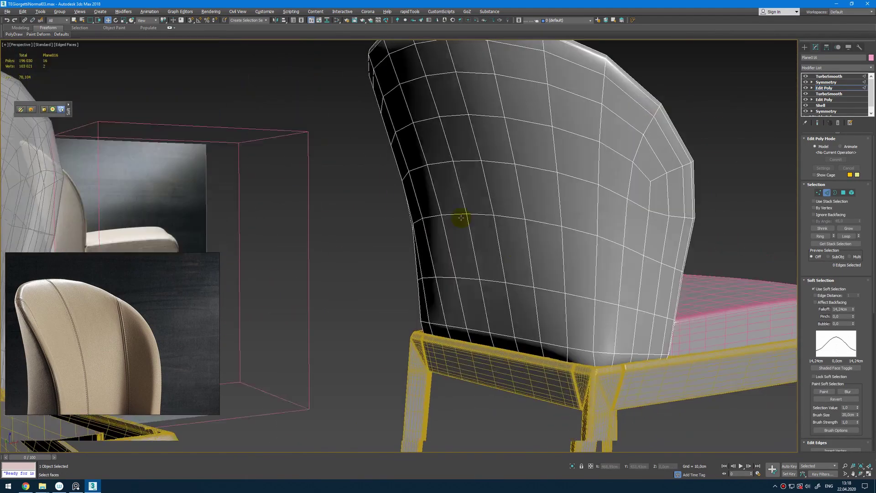
{"action": "double_click", "coordinate": [594, 306]}
{"action": "middle_click_drag", "start_coordinate": [595, 304], "coordinate": [645, 317], "text": "alt"}
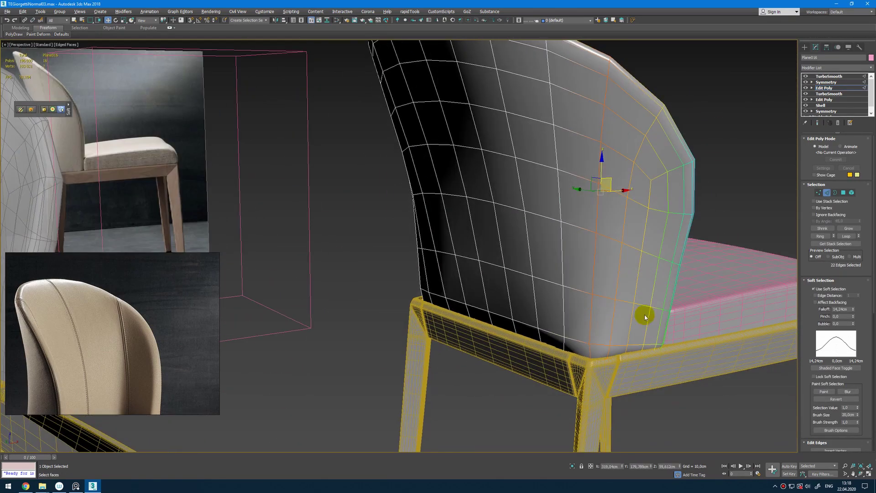
{"action": "left_click", "coordinate": [813, 289]}
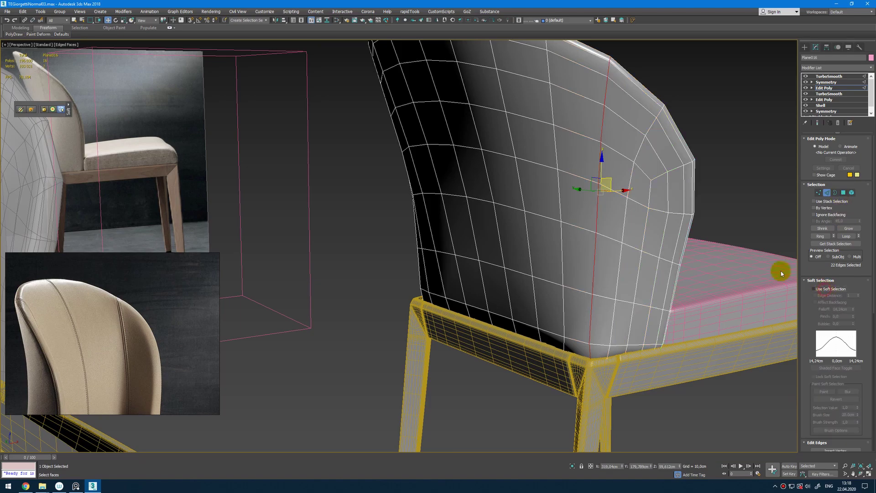
{"action": "middle_click_drag", "start_coordinate": [780, 272], "coordinate": [593, 225], "text": "alt"}
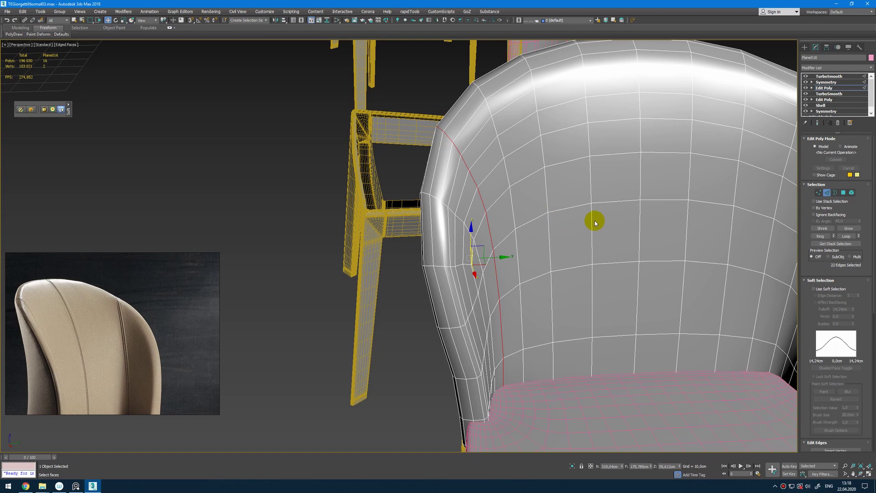
Add an Edit Poly modifier above Symmetry and select the vertical seam edge loops on both sides of the backrest
{"action": "key", "text": "2"}
{"action": "key", "text": "F4"}
{"action": "key", "text": "F4"}
{"action": "middle_click_drag", "start_coordinate": [655, 182], "coordinate": [536, 190]}
{"action": "left_click", "coordinate": [825, 82]}
{"action": "key", "text": "alt+e"}
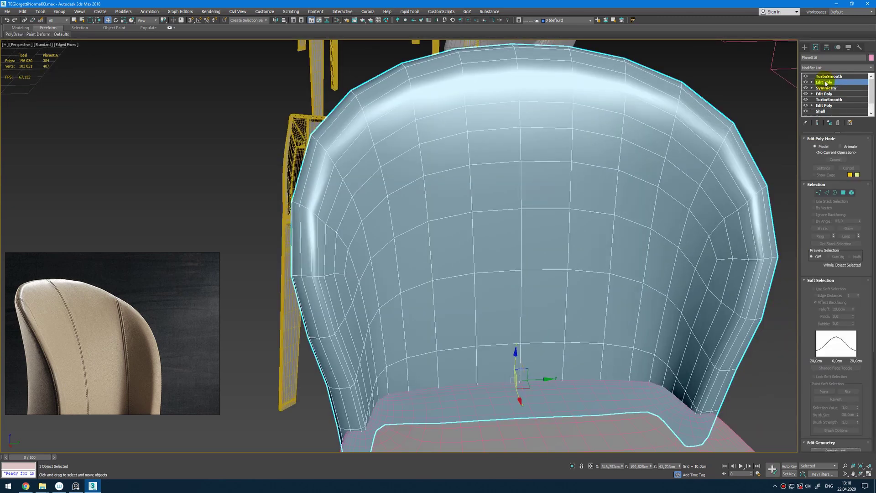
{"action": "middle_click_drag", "start_coordinate": [412, 192], "coordinate": [424, 235], "text": "alt"}
{"action": "key", "text": "2"}
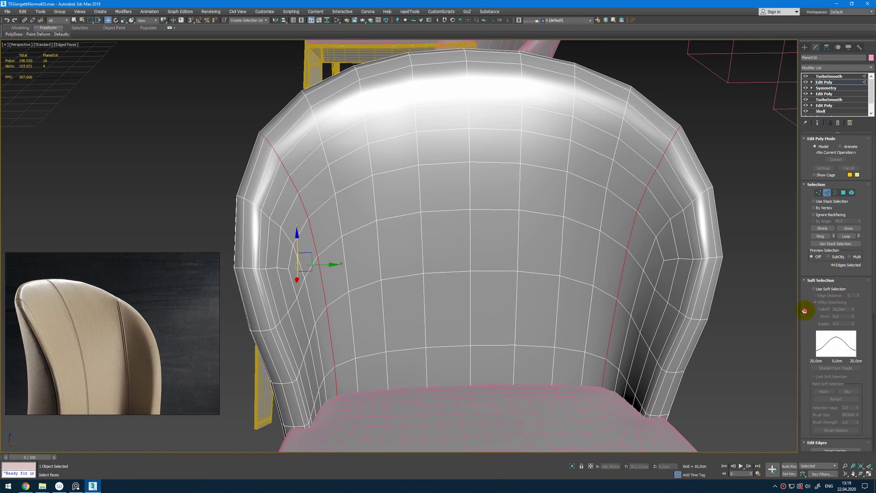
Chamfer the two side seam loops by about 0.3 cm with 2 segments
{"action": "left_click_drag", "start_coordinate": [804, 310], "coordinate": [805, 178]}
{"action": "left_click", "coordinate": [832, 343]}
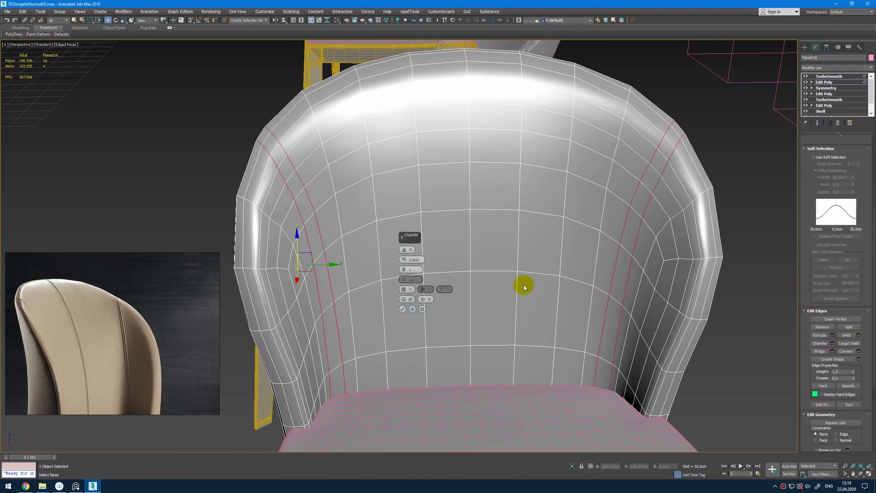
{"action": "left_click_drag", "start_coordinate": [405, 260], "coordinate": [404, 264]}
{"action": "left_click", "coordinate": [405, 269]}
{"action": "middle_click_drag", "start_coordinate": [323, 224], "coordinate": [314, 239], "text": "alt"}
{"action": "scroll", "coordinate": [302, 194], "scroll_direction": "up", "scroll_amount": 3}
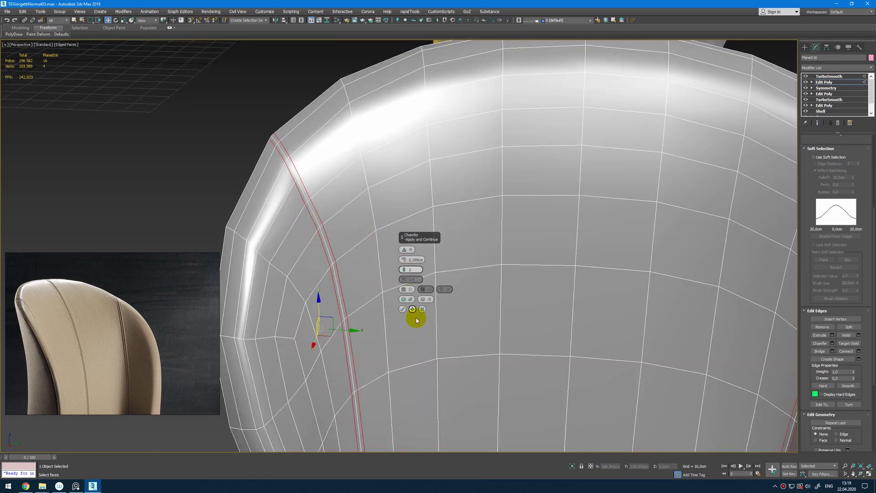
{"action": "left_click", "coordinate": [402, 309]}
Chamfer the edge loop along the backrest's outer rim by about 0.3 cm with 2 segments
{"action": "middle_click_drag", "start_coordinate": [425, 305], "coordinate": [657, 385], "text": "alt"}
{"action": "scroll", "coordinate": [497, 319], "scroll_direction": "down", "scroll_amount": 4}
{"action": "scroll", "coordinate": [475, 328], "scroll_direction": "up", "scroll_amount": 4}
{"action": "double_click", "coordinate": [480, 356]}
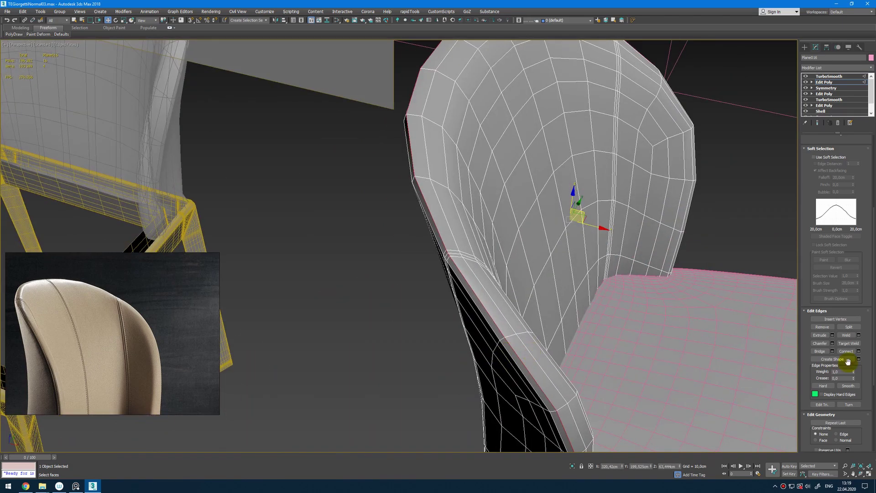
{"action": "left_click", "coordinate": [833, 343]}
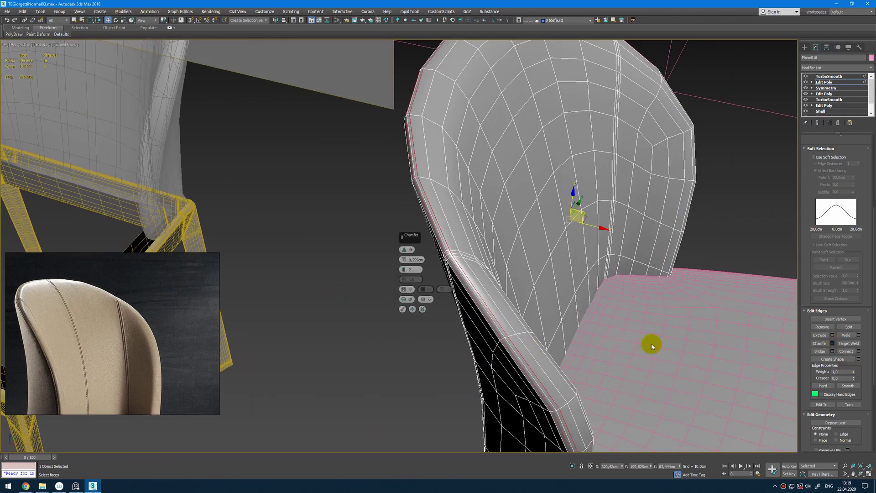
{"action": "left_click", "coordinate": [402, 310]}
Isolate the backrest and chamfer its vertical centre edge loop with the same chamfer settings
{"action": "middle_click_drag", "start_coordinate": [485, 306], "coordinate": [455, 271], "text": "alt"}
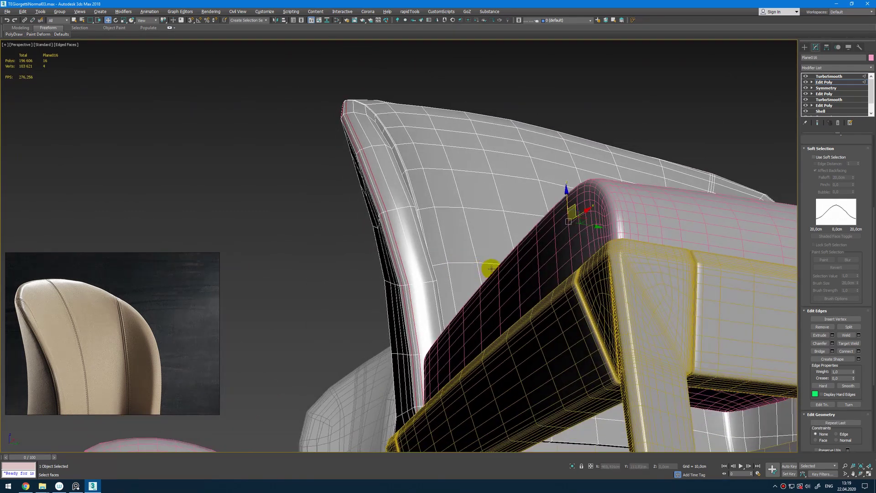
{"action": "key", "text": "alt+q"}
{"action": "middle_click_drag", "start_coordinate": [409, 301], "coordinate": [806, 363], "text": "alt"}
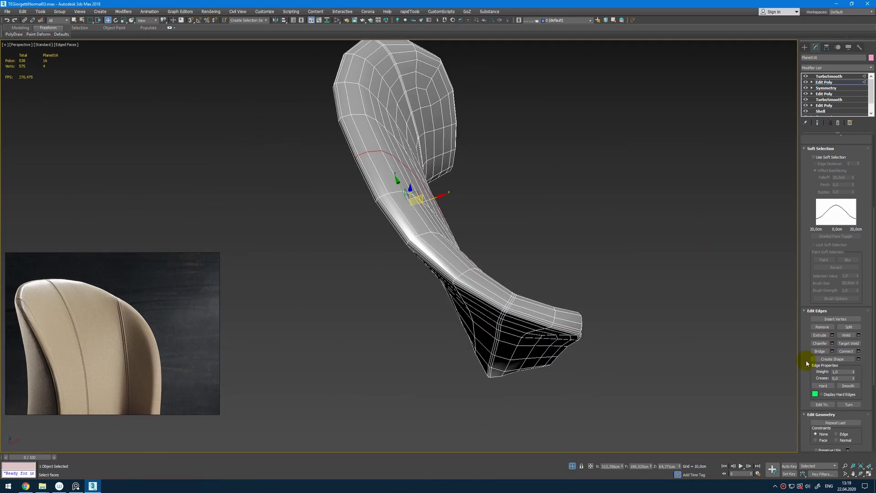
{"action": "left_click", "coordinate": [833, 343]}
{"action": "left_click", "coordinate": [402, 310]}
{"action": "middle_click_drag", "start_coordinate": [465, 339], "coordinate": [385, 278], "text": "alt"}
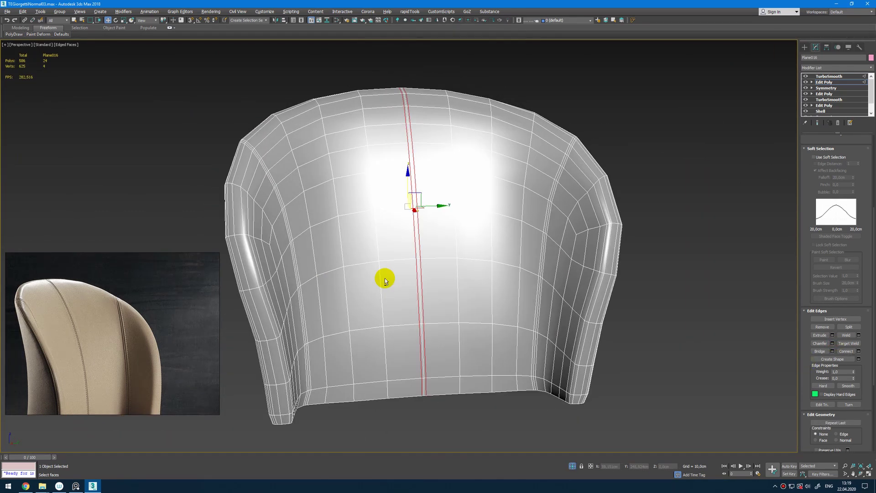
Isolate the backrest and extrude the two selected centre seam edge loops by -0.1 cm with a 0.1 cm width
{"action": "key", "text": "alt+q"}
{"action": "scroll", "coordinate": [429, 383], "scroll_direction": "up", "scroll_amount": 3}
{"action": "middle_click_drag", "start_coordinate": [433, 386], "coordinate": [432, 338]}
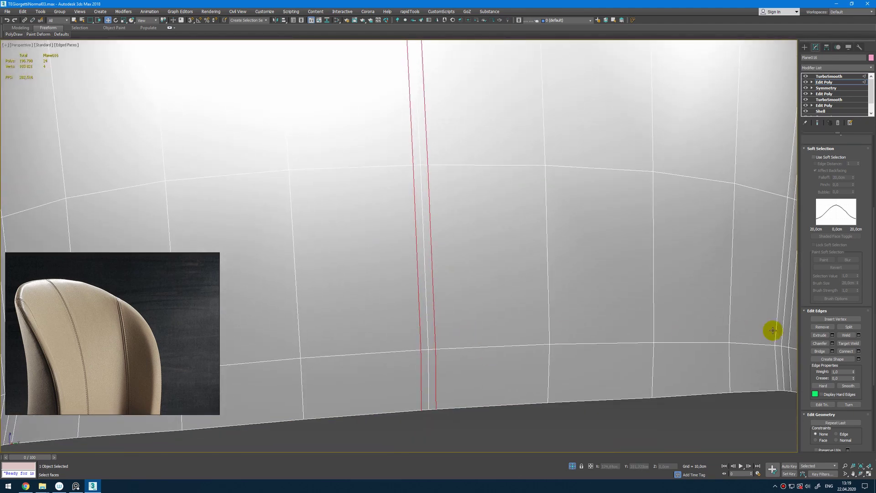
{"action": "left_click", "coordinate": [832, 335]}
{"action": "left_click_drag", "start_coordinate": [405, 262], "coordinate": [402, 250]}
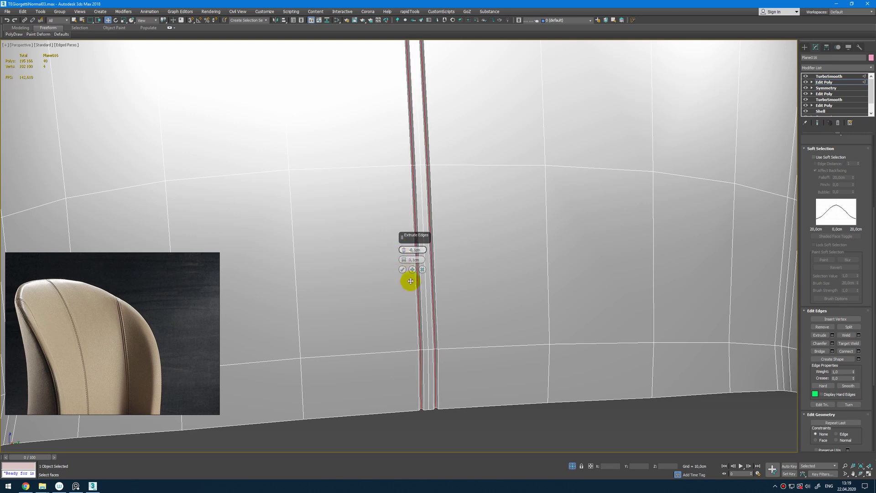
{"action": "left_click", "coordinate": [401, 269]}
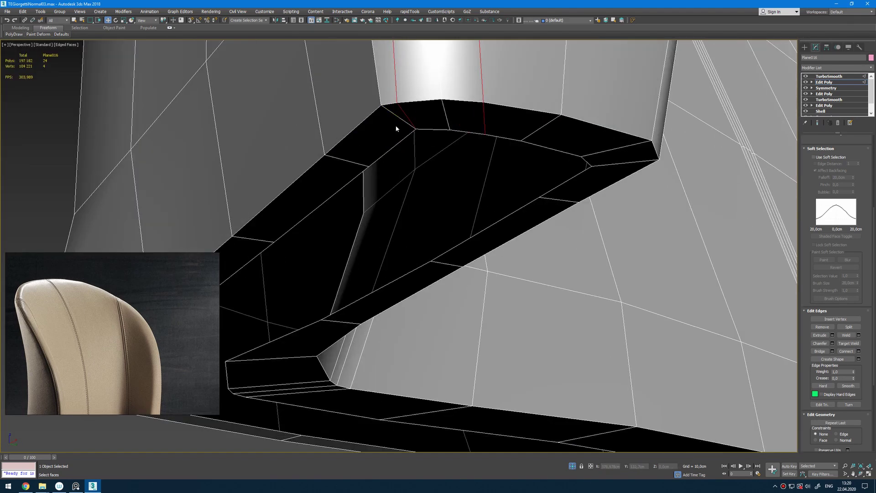
Nudge the corner vertex at the lower end of the front rim's seam slightly downward
{"action": "key", "text": "1"}
{"action": "mouse_move", "coordinate": [415, 129]}
{"action": "left_mouse_down"}
{"action": "mouse_move", "coordinate": [439, 123]}
{"action": "mouse_move", "coordinate": [417, 137]}
{"action": "left_mouse_up"}
{"action": "left_click", "coordinate": [583, 150]}
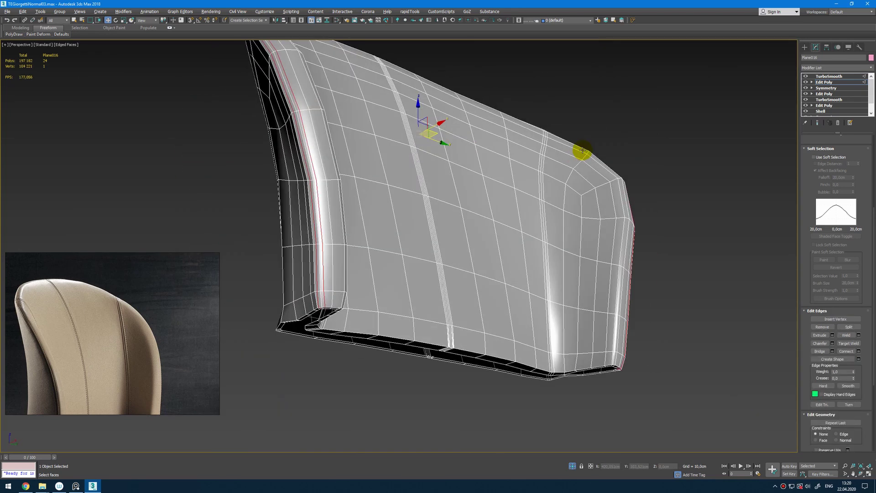
Extrude the edge loops along the backrest's front rim by -0.1 cm with a 0.1 cm width and adjust the bottom corner vertex
{"action": "middle_click_drag", "start_coordinate": [338, 242], "coordinate": [358, 223], "text": "alt"}
{"action": "scroll", "coordinate": [383, 129], "scroll_direction": "up", "scroll_amount": 4}
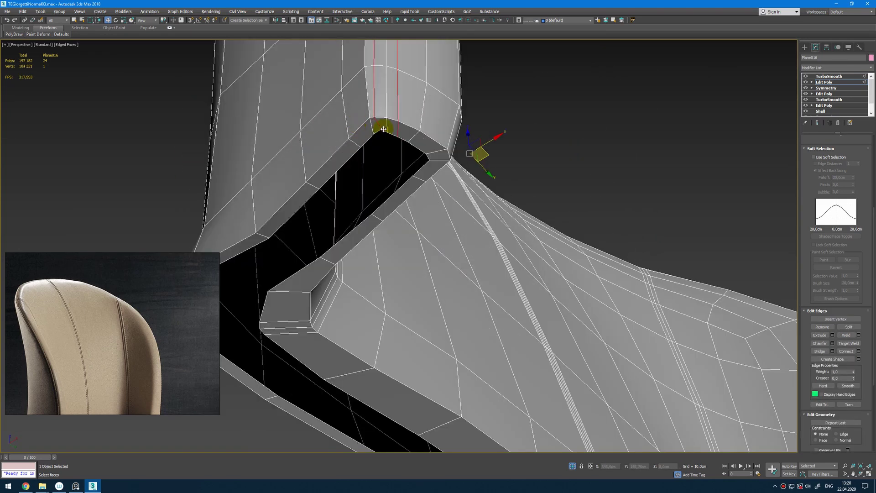
{"action": "left_click", "coordinate": [832, 336]}
{"action": "left_click", "coordinate": [403, 270]}
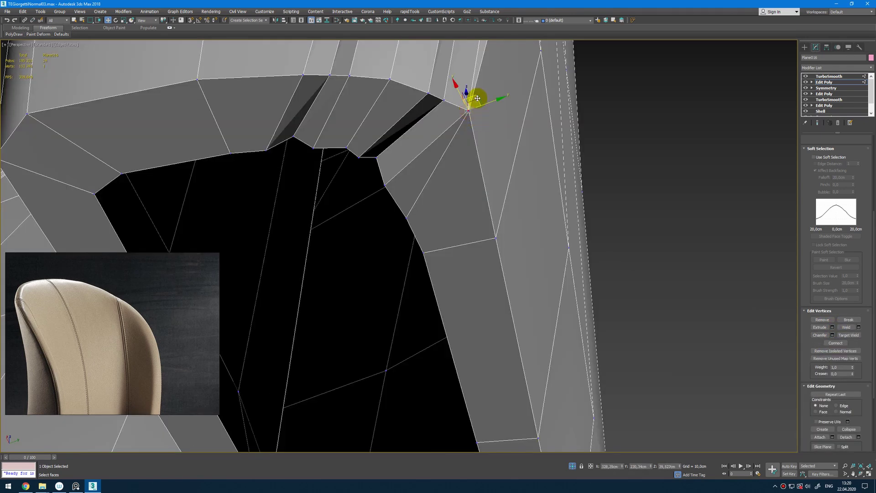
{"action": "mouse_move", "coordinate": [477, 103]}
{"action": "left_mouse_down"}
{"action": "mouse_move", "coordinate": [470, 97]}
{"action": "mouse_move", "coordinate": [477, 112]}
{"action": "left_mouse_up"}
{"action": "scroll", "coordinate": [478, 112], "scroll_direction": "down", "scroll_amount": 6}
{"action": "middle_click_drag", "start_coordinate": [476, 119], "coordinate": [517, 232], "text": "alt"}
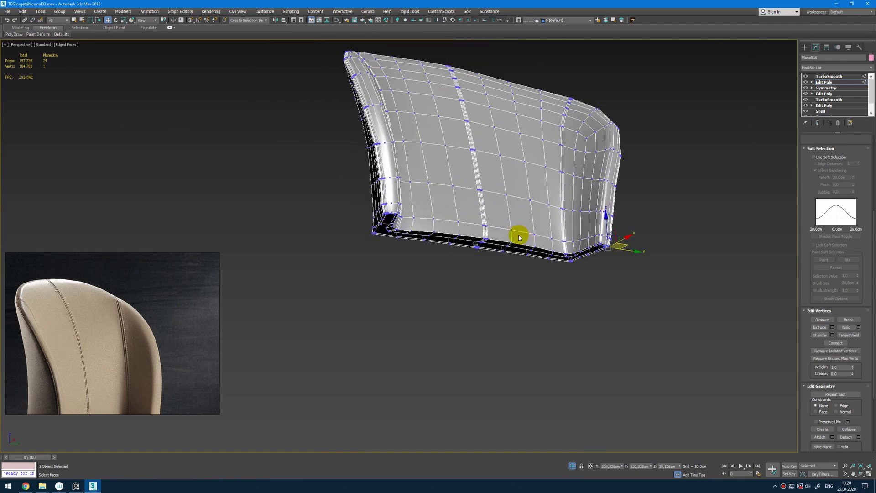
Extrude the middle edge loop of the backrest's centre seam by -0.1 cm with a 0.03 cm width
{"action": "scroll", "coordinate": [500, 229], "scroll_direction": "up", "scroll_amount": 10}
{"action": "key", "text": "2"}
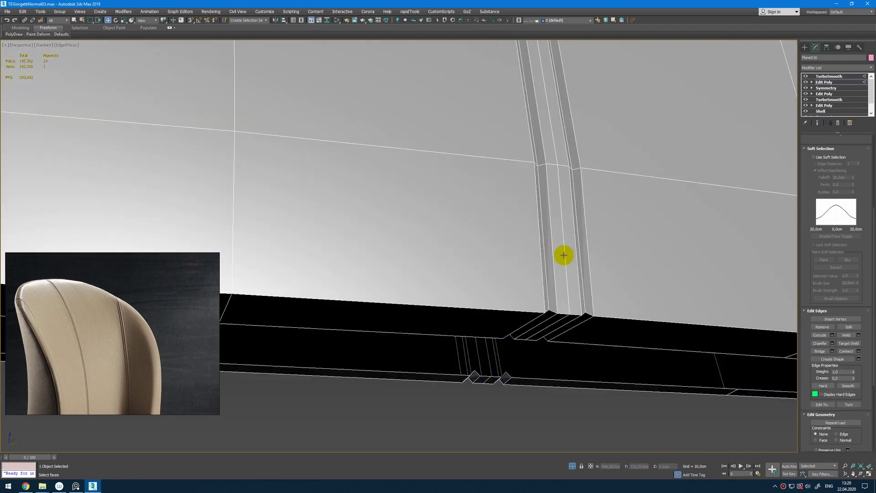
{"action": "double_click", "coordinate": [564, 255]}
{"action": "left_click", "coordinate": [833, 335]}
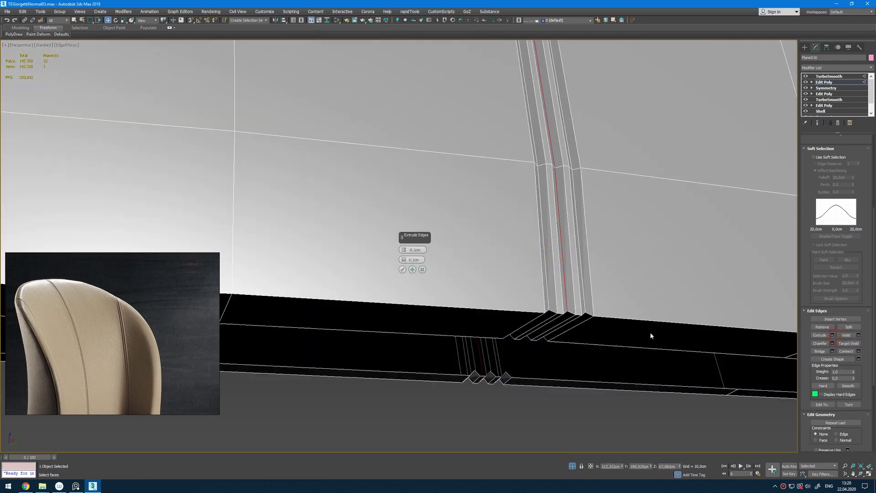
{"action": "left_click_drag", "start_coordinate": [402, 259], "coordinate": [401, 263]}
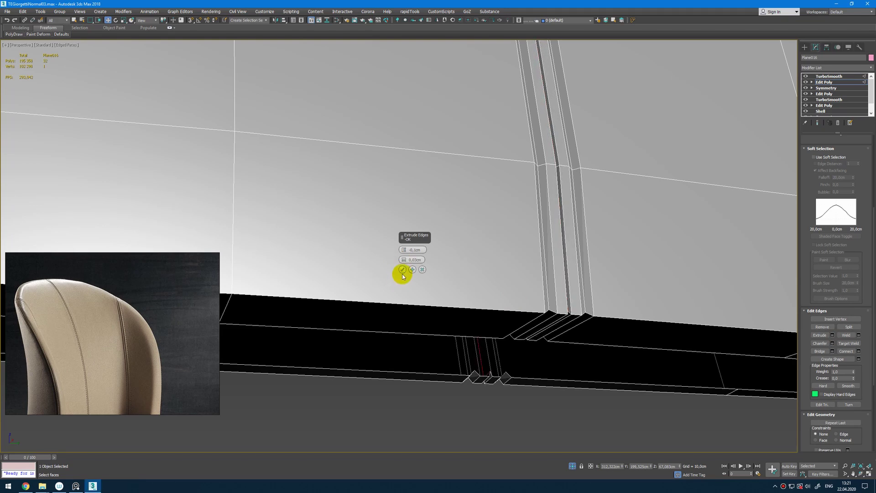
{"action": "left_click", "coordinate": [402, 269]}
Extrude the middle edge loop of the front rim seam by -0.1 cm with a 0.03 cm width
{"action": "scroll", "coordinate": [401, 268], "scroll_direction": "down", "scroll_amount": 10}
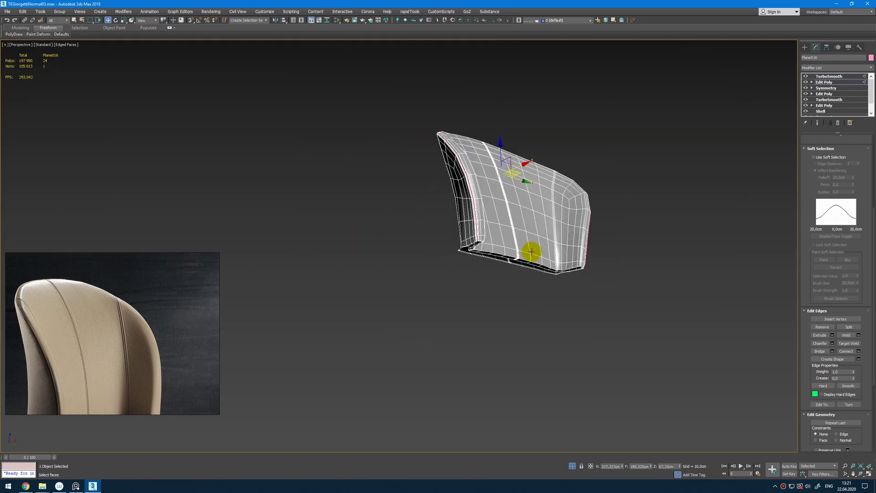
{"action": "middle_click_drag", "start_coordinate": [531, 251], "coordinate": [450, 252], "text": "alt"}
{"action": "scroll", "coordinate": [449, 251], "scroll_direction": "up", "scroll_amount": 8}
{"action": "left_click", "coordinate": [832, 335]}
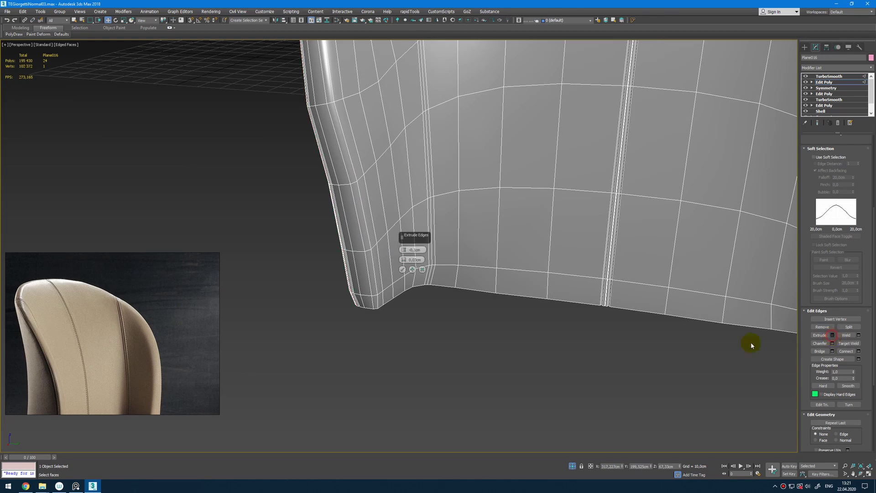
{"action": "left_click", "coordinate": [403, 270]}
{"action": "middle_click_drag", "start_coordinate": [404, 273], "coordinate": [444, 243], "text": "alt"}
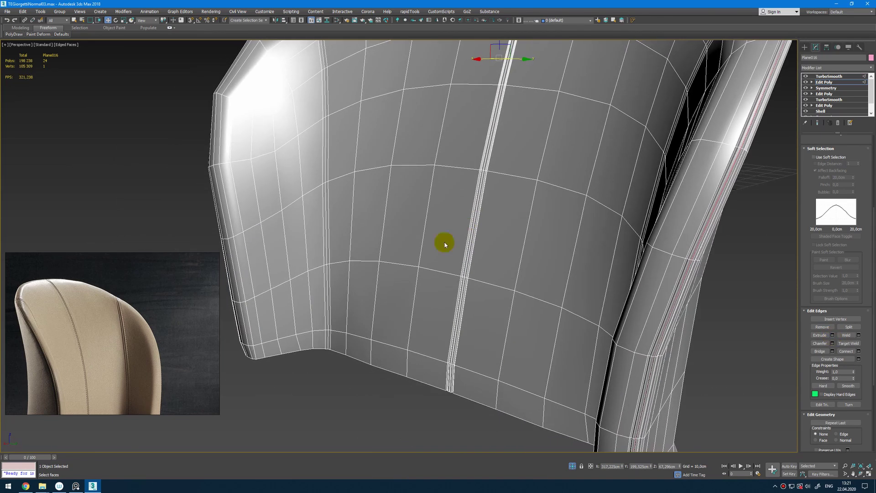
Extrude the middle edge loops of both inner side seams by -0.1 cm with a 0.03 cm width
{"action": "scroll", "coordinate": [324, 329], "scroll_direction": "up", "scroll_amount": 8}
{"action": "scroll", "coordinate": [327, 312], "scroll_direction": "up", "scroll_amount": 3}
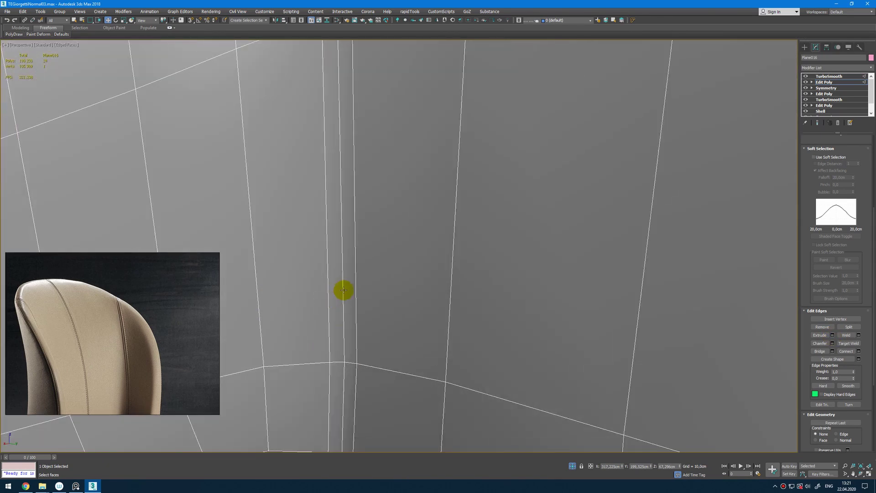
{"action": "left_click", "coordinate": [832, 336]}
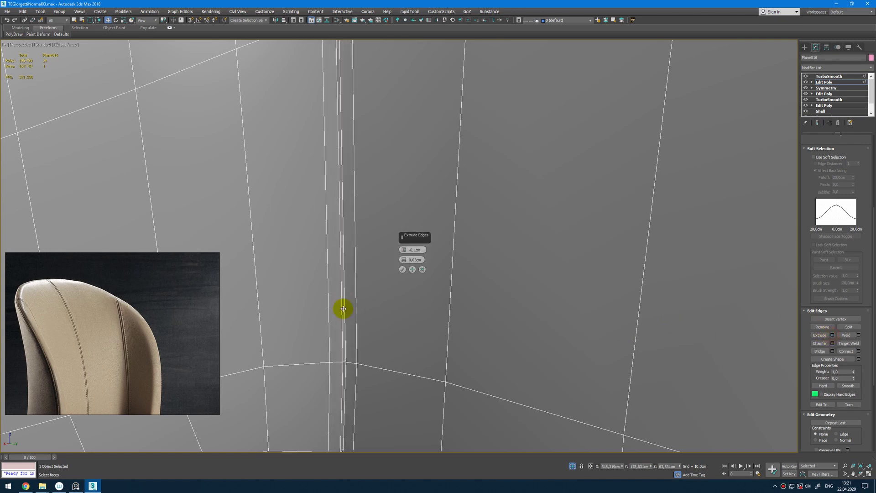
{"action": "left_click", "coordinate": [402, 270]}
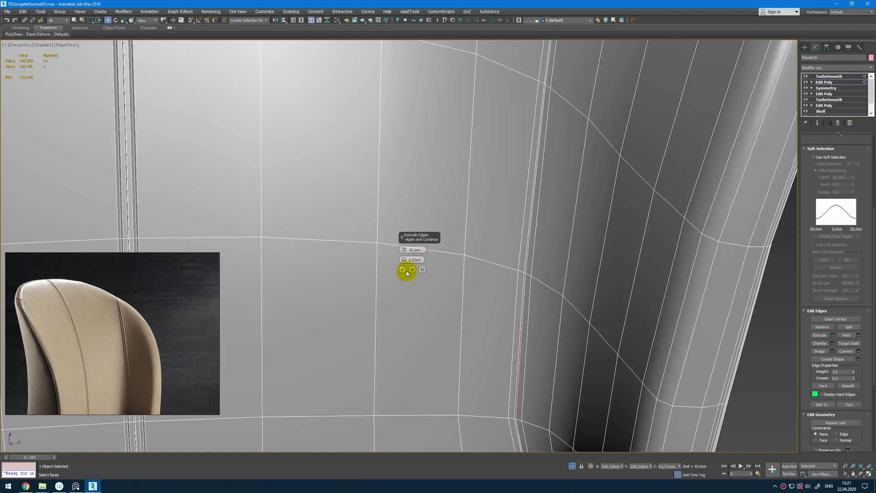
{"action": "left_click", "coordinate": [403, 270]}
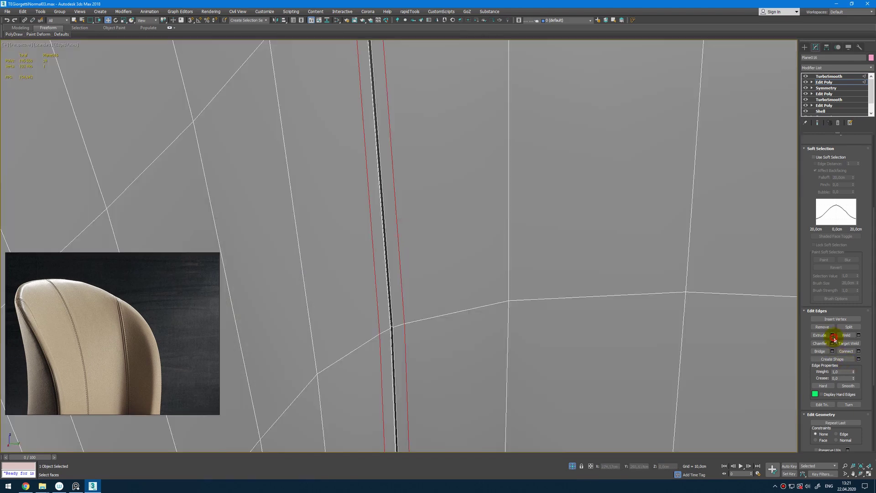
Extrude the edge loops flanking the inner side seam by -0.1 cm, using a wider extrusion width than the middle groove
{"action": "left_click", "coordinate": [833, 335]}
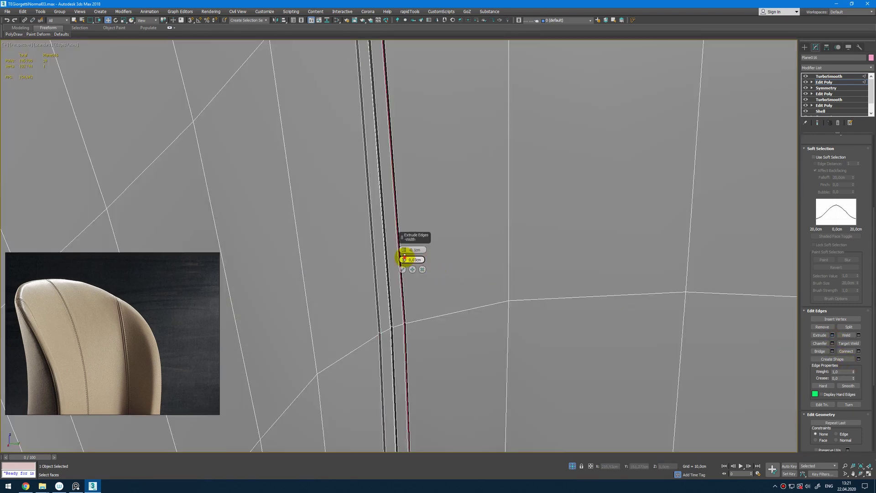
{"action": "left_click_drag", "start_coordinate": [404, 256], "coordinate": [403, 263]}
{"action": "left_click", "coordinate": [402, 270]}
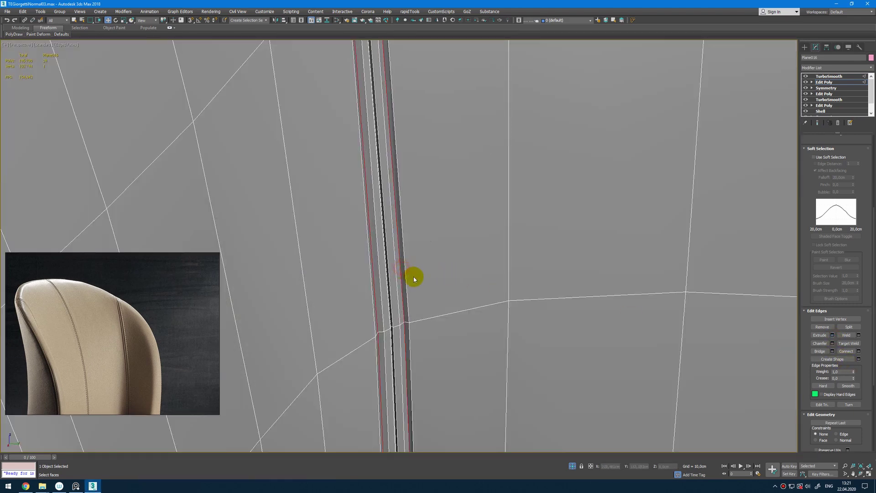
Display the smoothed backrest without wireframe and examine its seams and their crossings close up from several angles
{"action": "key", "text": "2"}
{"action": "key", "text": "F4"}
{"action": "key", "text": "shift+e"}
{"action": "scroll", "coordinate": [435, 271], "scroll_direction": "down", "scroll_amount": 6}
{"action": "scroll", "coordinate": [435, 272], "scroll_direction": "down", "scroll_amount": 4}
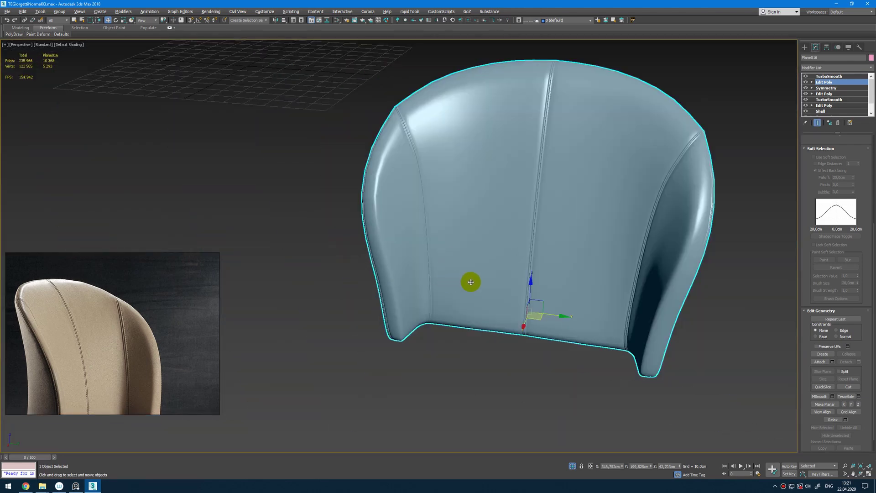
{"action": "middle_click_drag", "start_coordinate": [471, 282], "coordinate": [405, 294], "text": "alt"}
{"action": "scroll", "coordinate": [517, 239], "scroll_direction": "up", "scroll_amount": 5}
{"action": "middle_click_drag", "start_coordinate": [517, 238], "coordinate": [504, 241], "text": "alt"}
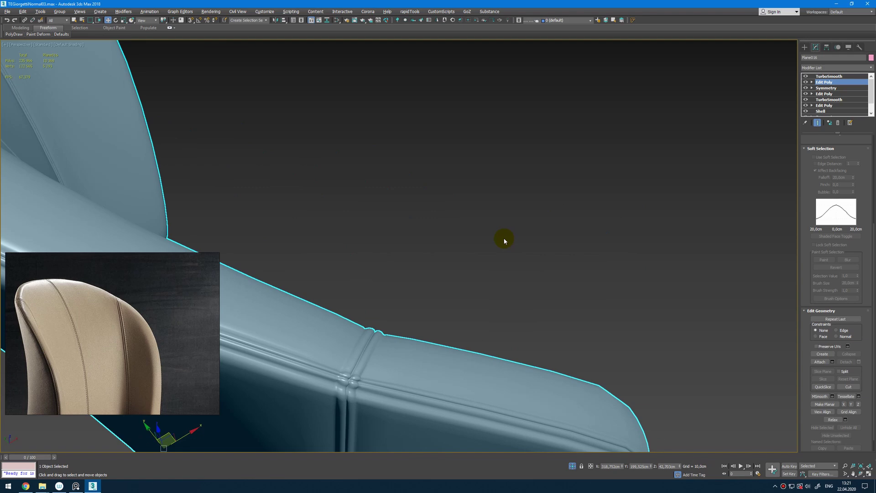
{"action": "scroll", "coordinate": [348, 383], "scroll_direction": "up", "scroll_amount": 3}
{"action": "key", "text": "F4"}
{"action": "middle_click_drag", "start_coordinate": [349, 384], "coordinate": [415, 347], "text": "alt"}
{"action": "scroll", "coordinate": [362, 392], "scroll_direction": "up", "scroll_amount": 3}
{"action": "key", "text": "F4"}
{"action": "scroll", "coordinate": [363, 392], "scroll_direction": "down", "scroll_amount": 6}
{"action": "scroll", "coordinate": [270, 218], "scroll_direction": "up", "scroll_amount": 5}
{"action": "scroll", "coordinate": [251, 191], "scroll_direction": "down", "scroll_amount": 3}
{"action": "middle_click_drag", "start_coordinate": [374, 242], "coordinate": [370, 282], "text": "alt"}
{"action": "scroll", "coordinate": [370, 283], "scroll_direction": "down", "scroll_amount": 5}
End the isolation and open the seat cushion's Edit Poly modifier for editing
{"action": "left_click", "coordinate": [572, 466]}
{"action": "scroll", "coordinate": [475, 325], "scroll_direction": "up", "scroll_amount": 4}
{"action": "middle_click_drag", "start_coordinate": [475, 324], "coordinate": [535, 360], "text": "alt"}
{"action": "left_click", "coordinate": [535, 360]}
{"action": "left_click", "coordinate": [826, 82]}
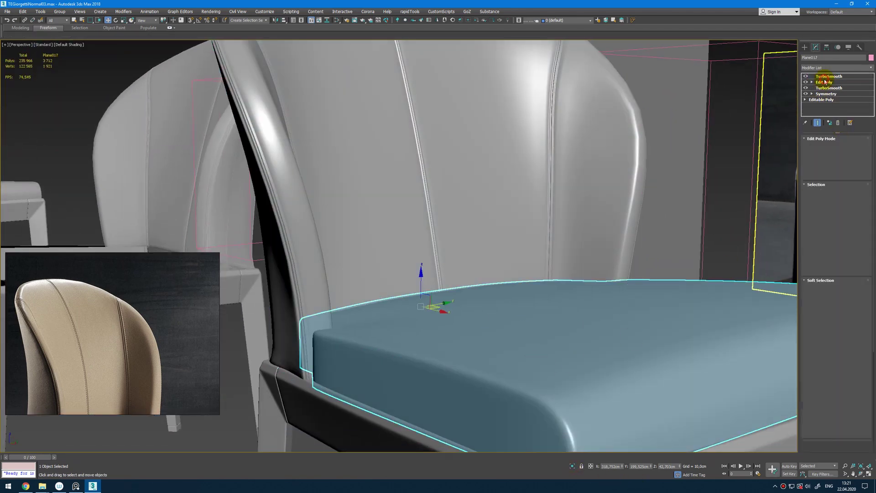
Chamfer the edge loop along the seat cushion's rounded side edge by 0.242 cm with 2 segments
{"action": "key", "text": "F4"}
{"action": "middle_click_drag", "start_coordinate": [661, 247], "coordinate": [648, 191], "text": "alt"}
{"action": "scroll", "coordinate": [499, 259], "scroll_direction": "up", "scroll_amount": 3}
{"action": "key", "text": "2"}
{"action": "double_click", "coordinate": [504, 254]}
{"action": "middle_click_drag", "start_coordinate": [414, 249], "coordinate": [482, 224]}
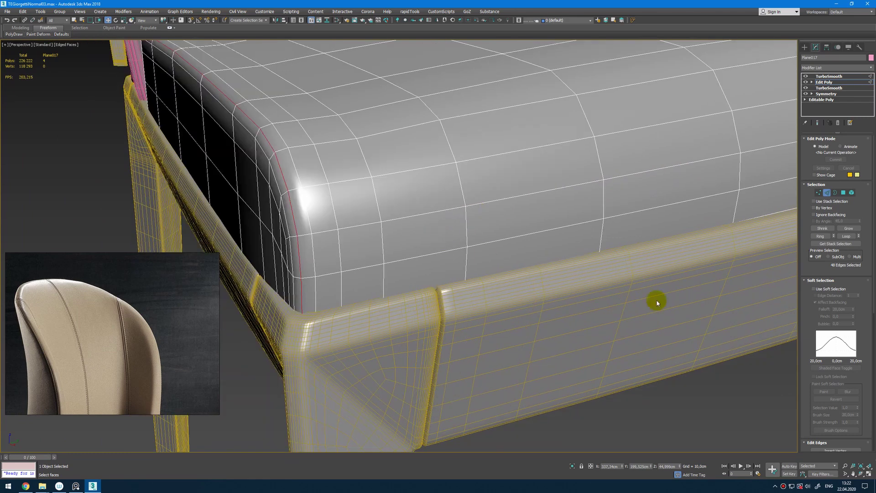
{"action": "scroll", "coordinate": [817, 242], "scroll_direction": "down", "scroll_amount": 3}
{"action": "left_click", "coordinate": [820, 169]}
{"action": "left_click", "coordinate": [833, 224]}
{"action": "left_click_drag", "start_coordinate": [405, 261], "coordinate": [405, 253]}
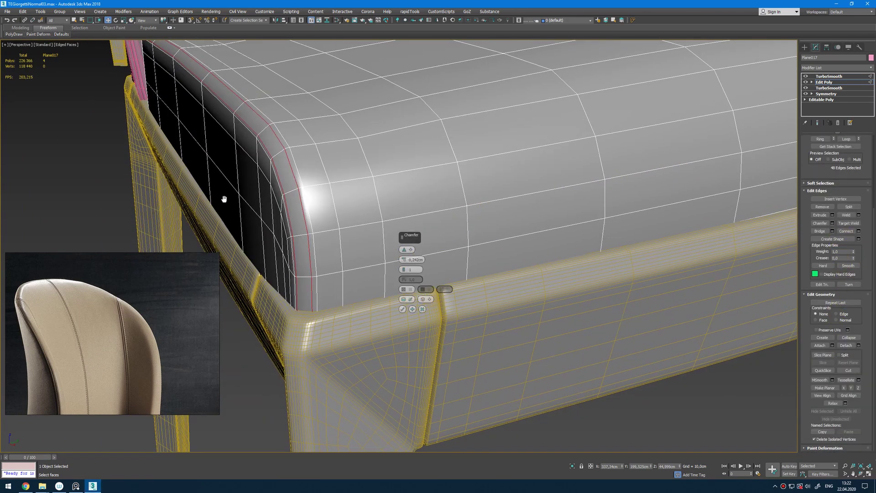
{"action": "scroll", "coordinate": [223, 199], "scroll_direction": "up", "scroll_amount": 2}
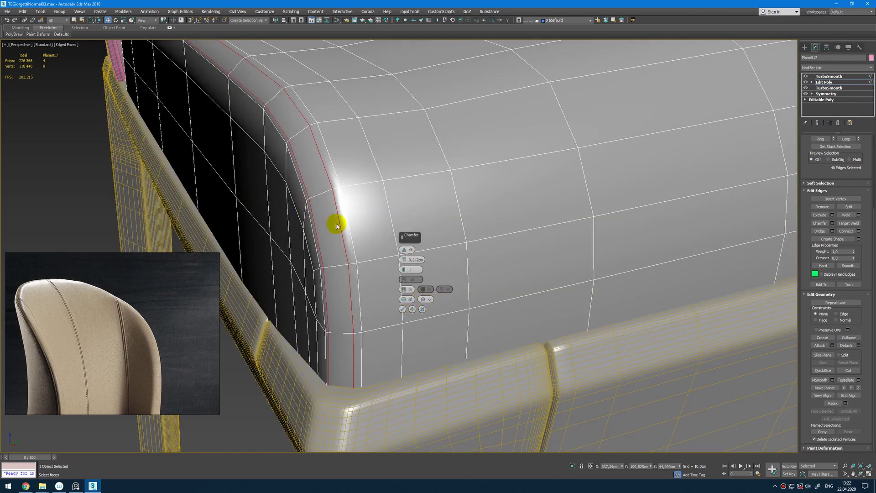
{"action": "left_click_drag", "start_coordinate": [405, 271], "coordinate": [406, 268]}
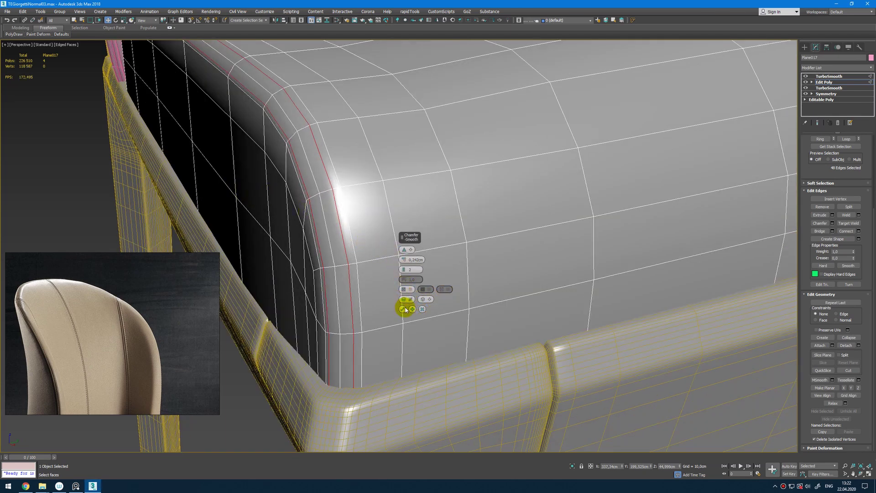
{"action": "left_click", "coordinate": [403, 310]}
Extrude the two outer edge loops of the cushion's chamfered seam inward
{"action": "left_click", "coordinate": [832, 214]}
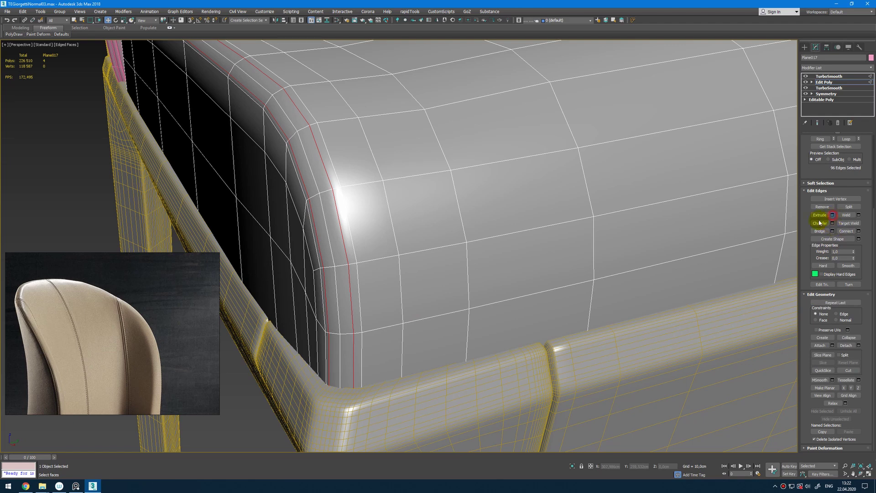
{"action": "left_click_drag", "start_coordinate": [403, 263], "coordinate": [401, 255]}
{"action": "left_click", "coordinate": [402, 269]}
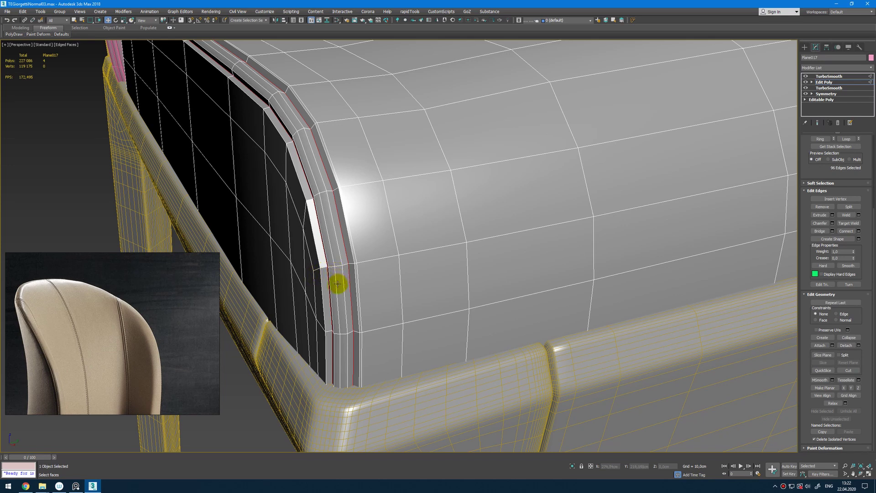
Extrude the middle edge loop of the cushion's seam inward as a narrow groove
{"action": "double_click", "coordinate": [337, 285]}
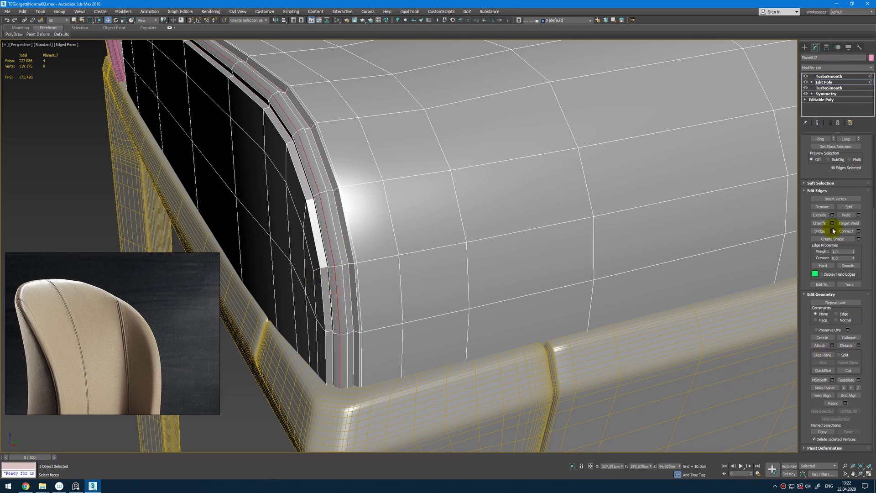
{"action": "left_click", "coordinate": [832, 214]}
{"action": "left_click_drag", "start_coordinate": [403, 252], "coordinate": [405, 254]}
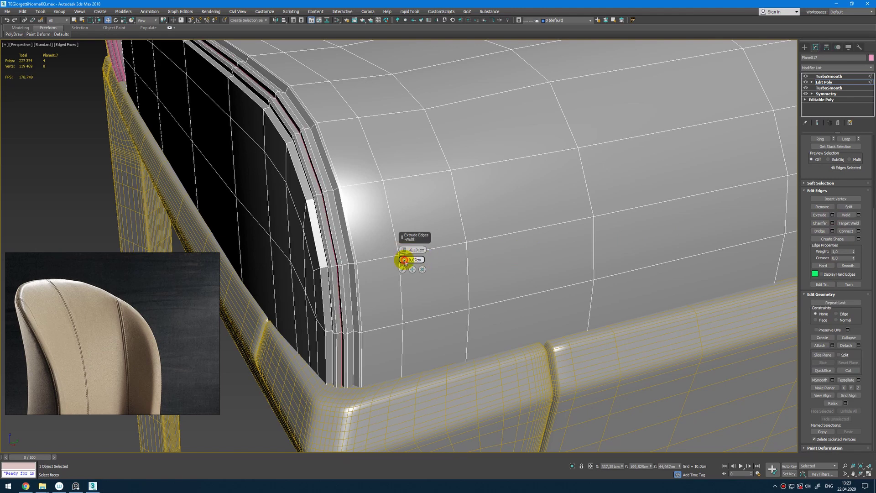
{"action": "left_click", "coordinate": [403, 270]}
Weld the coincident vertices of the whole seat cushion and view the smoothed seams without wireframe
{"action": "key", "text": "2"}
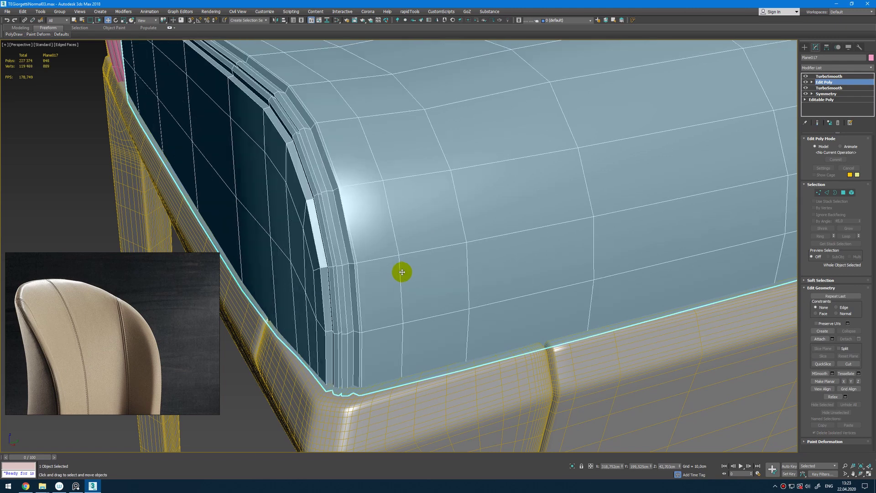
{"action": "key", "text": "1"}
{"action": "key", "text": "ctrl+a"}
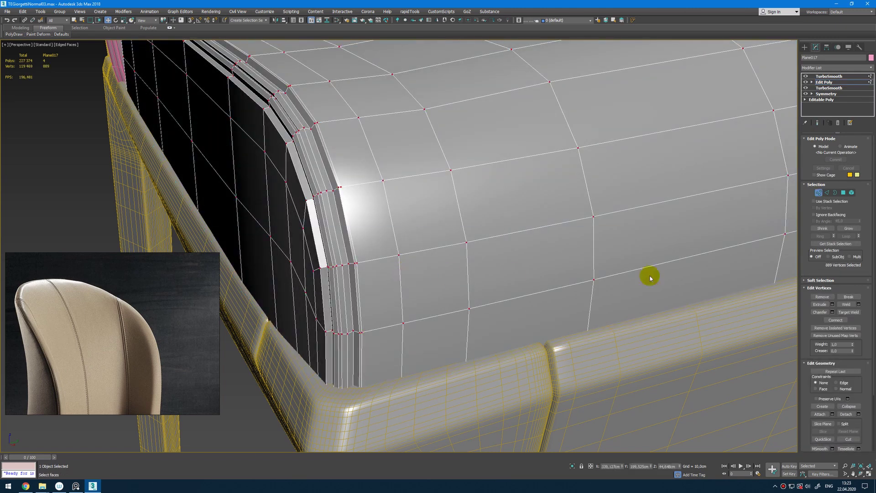
{"action": "left_click", "coordinate": [859, 304]}
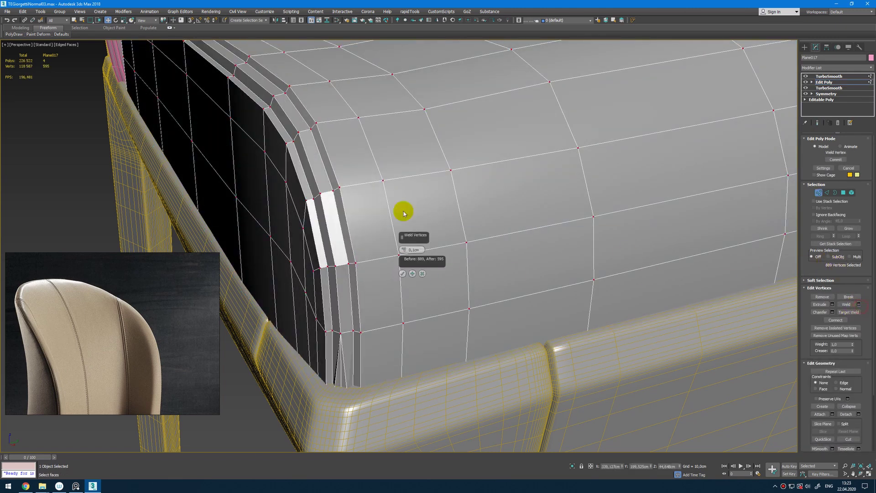
{"action": "left_click", "coordinate": [401, 273]}
{"action": "key", "text": "1"}
{"action": "key", "text": "F4"}
{"action": "scroll", "coordinate": [403, 272], "scroll_direction": "down", "scroll_amount": 4}
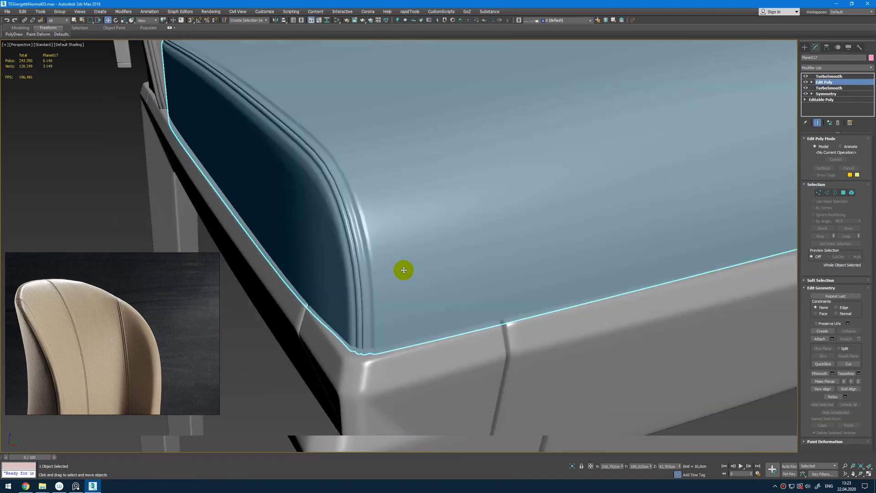
{"action": "scroll", "coordinate": [420, 271], "scroll_direction": "down", "scroll_amount": 4}
{"action": "mouse_move", "coordinate": [420, 271]}
{"action": "middle_mouse_down", "text": "alt"}
{"action": "mouse_move", "coordinate": [447, 254]}
{"action": "mouse_move", "coordinate": [422, 265]}
{"action": "middle_mouse_up", "text": "alt"}
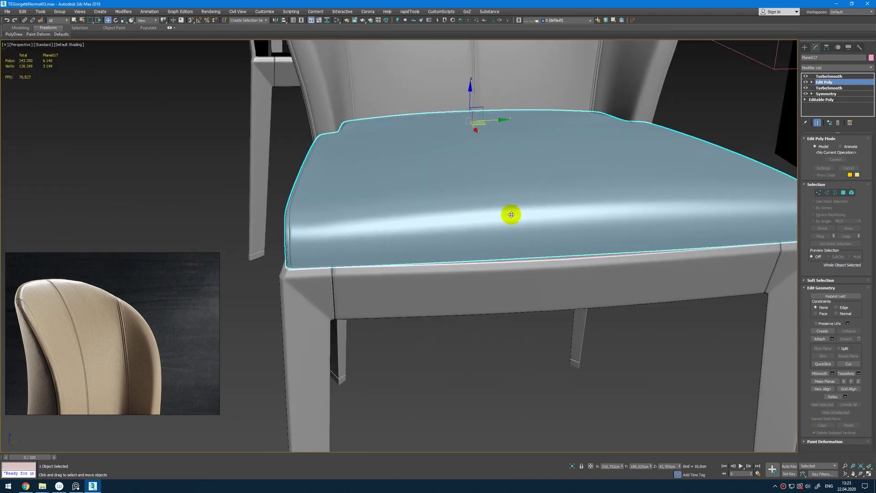
Chamfer the lengthwise edge loop running through the middle of the seat cushion's top with 2 segments
{"action": "scroll", "coordinate": [521, 209], "scroll_direction": "up", "scroll_amount": 2}
{"action": "key", "text": "F4"}
{"action": "middle_click_drag", "start_coordinate": [553, 207], "coordinate": [516, 221], "text": "alt"}
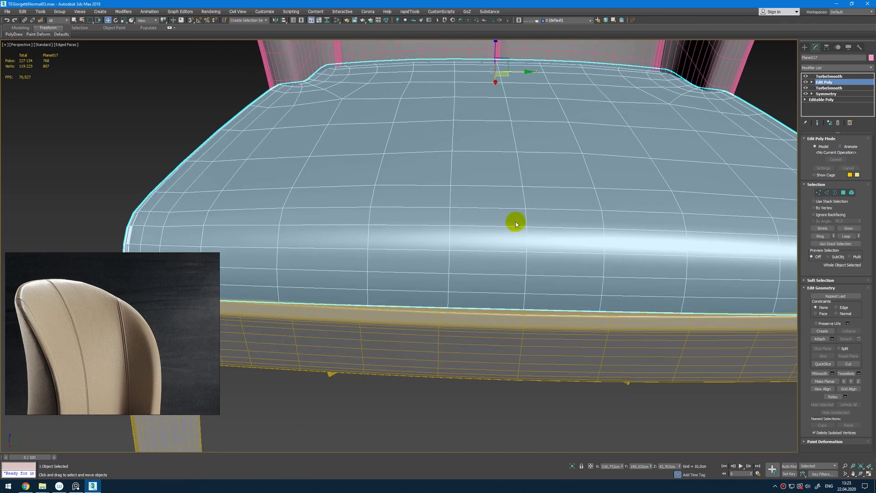
{"action": "key", "text": "2"}
{"action": "double_click", "coordinate": [527, 224]}
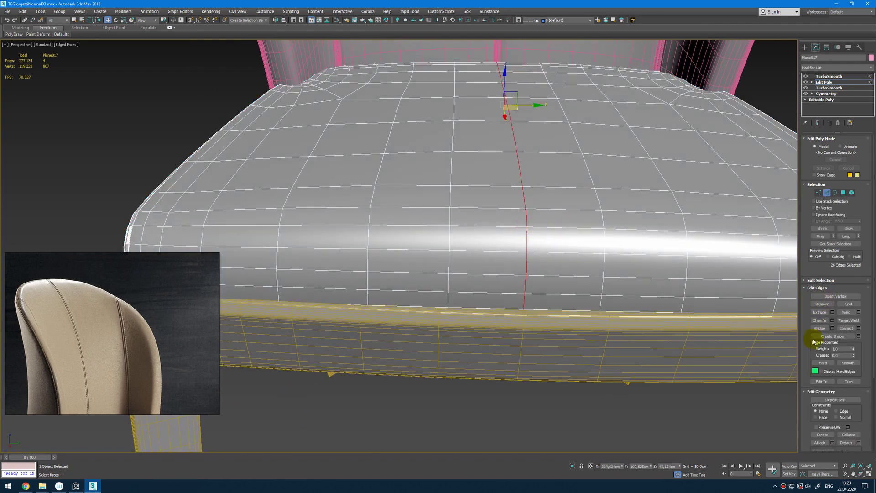
{"action": "left_click", "coordinate": [832, 320]}
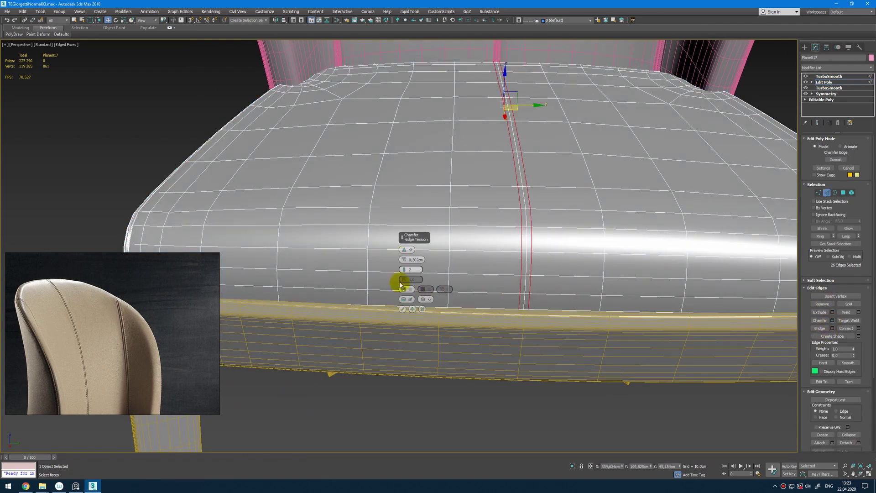
{"action": "left_click", "coordinate": [403, 308]}
Extrude the two outer edge loops of the cushion's central chamfered seam inward with a widened base
{"action": "key", "text": "shift+e"}
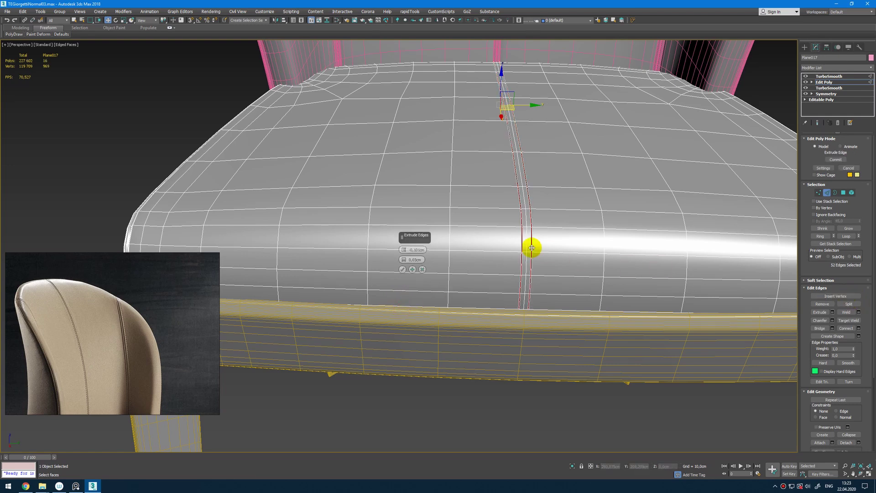
{"action": "scroll", "coordinate": [531, 247], "scroll_direction": "up", "scroll_amount": 2}
{"action": "left_click_drag", "start_coordinate": [404, 259], "coordinate": [404, 257]}
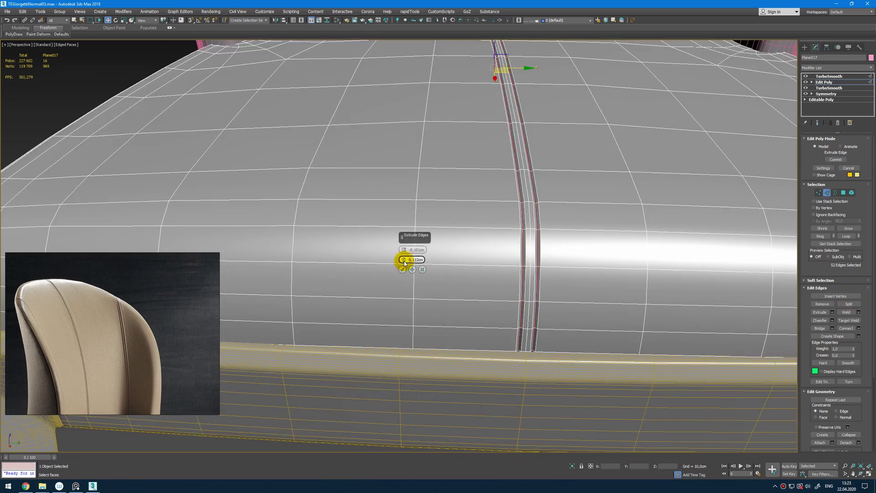
{"action": "left_click", "coordinate": [402, 270]}
Extrude the middle edge loop of the cushion's central seam inward as a narrow groove
{"action": "double_click", "coordinate": [529, 247]}
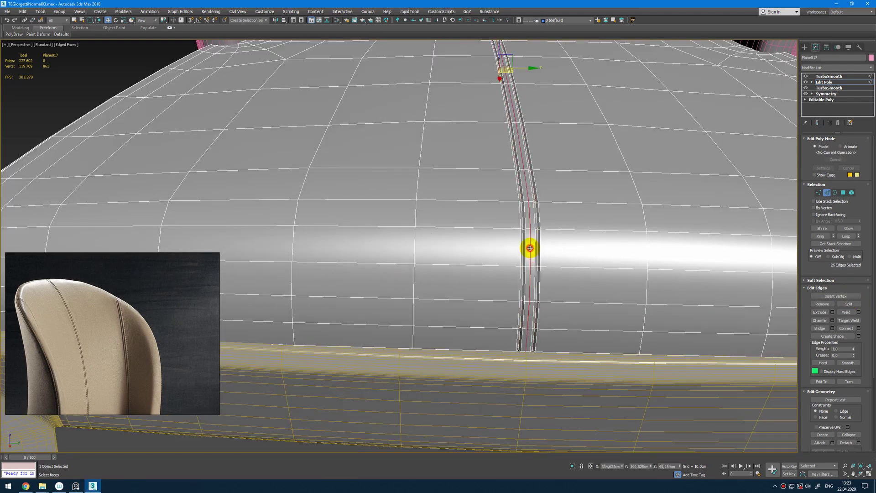
{"action": "left_click", "coordinate": [832, 312]}
{"action": "left_click", "coordinate": [402, 270]}
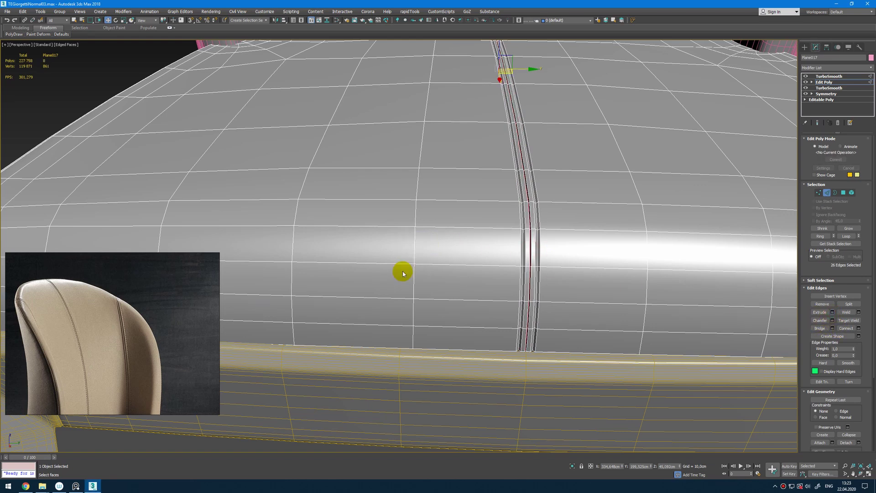
{"action": "key", "text": "2"}
{"action": "key", "text": "ctrl+e"}
Examine the smoothed seams on the whole chair from several angles without wireframe and compare them with the reference photo
{"action": "key", "text": "F4"}
{"action": "scroll", "coordinate": [517, 240], "scroll_direction": "down", "scroll_amount": 6}
{"action": "middle_click_drag", "start_coordinate": [518, 241], "coordinate": [548, 241], "text": "alt"}
{"action": "scroll", "coordinate": [540, 217], "scroll_direction": "down", "scroll_amount": 2}
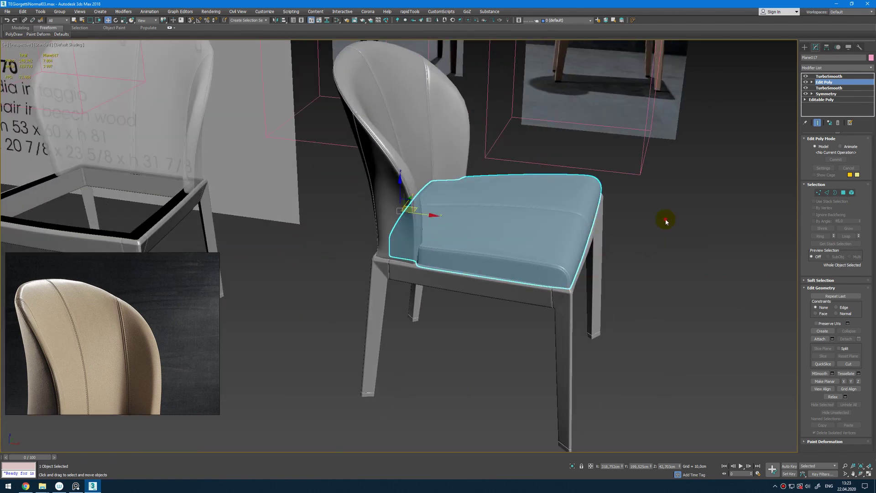
{"action": "left_click", "coordinate": [666, 221]}
{"action": "middle_click_drag", "start_coordinate": [667, 222], "coordinate": [666, 118], "text": "alt"}
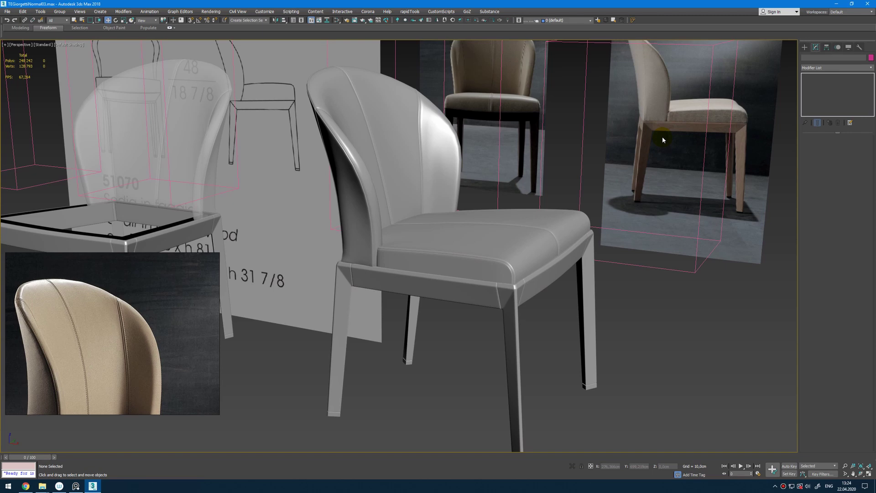
{"action": "middle_click_drag", "start_coordinate": [663, 140], "coordinate": [622, 153], "text": "alt"}
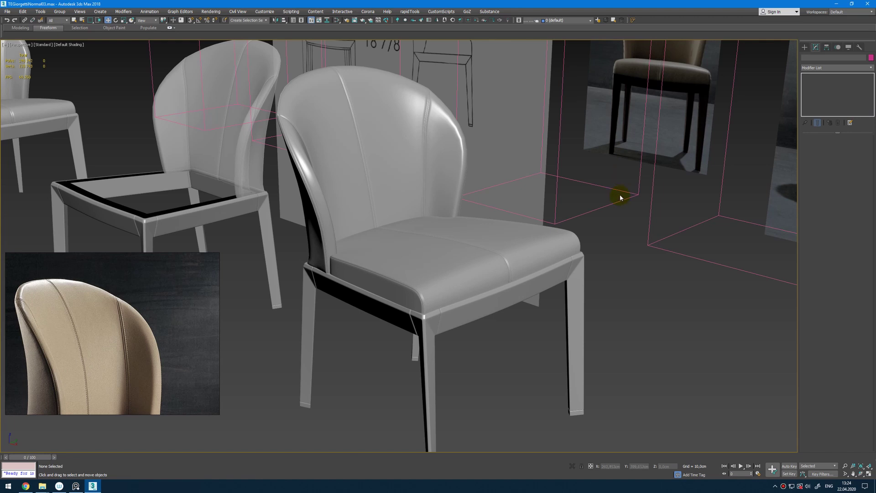
{"action": "scroll", "coordinate": [99, 321], "scroll_direction": "up", "scroll_amount": 5}
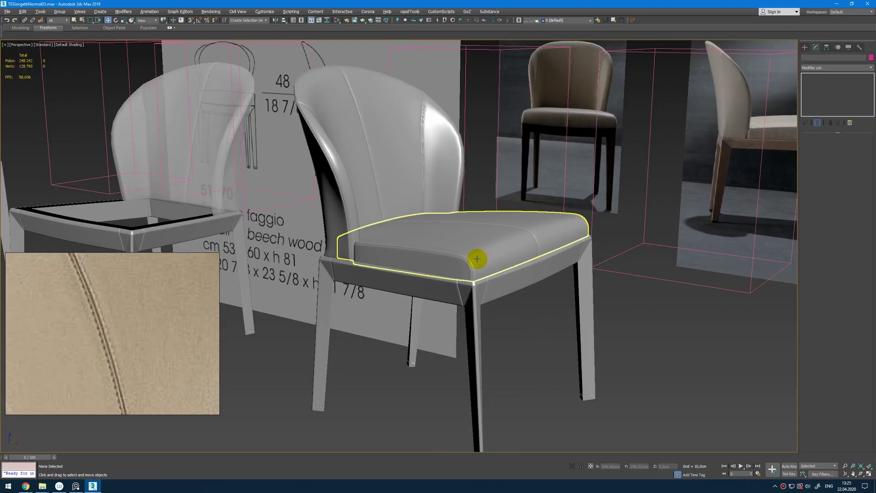
Add another Edit Poly modifier and a TurboSmooth above it to the seat cushion's modifier stack
{"action": "left_click", "coordinate": [475, 255]}
{"action": "middle_click_drag", "start_coordinate": [475, 255], "coordinate": [528, 245], "text": "alt"}
{"action": "scroll", "coordinate": [450, 248], "scroll_direction": "up", "scroll_amount": 3}
{"action": "scroll", "coordinate": [557, 221], "scroll_direction": "up", "scroll_amount": 3}
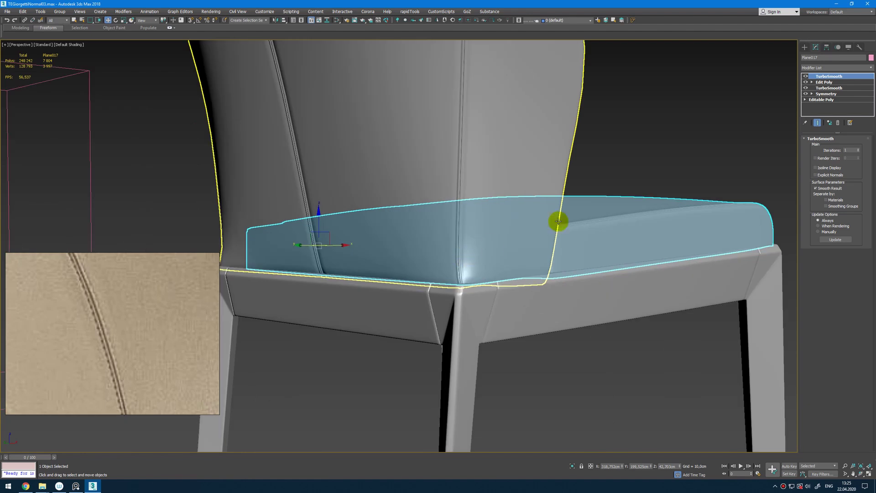
{"action": "left_click", "coordinate": [824, 82]}
{"action": "left_click", "coordinate": [821, 76]}
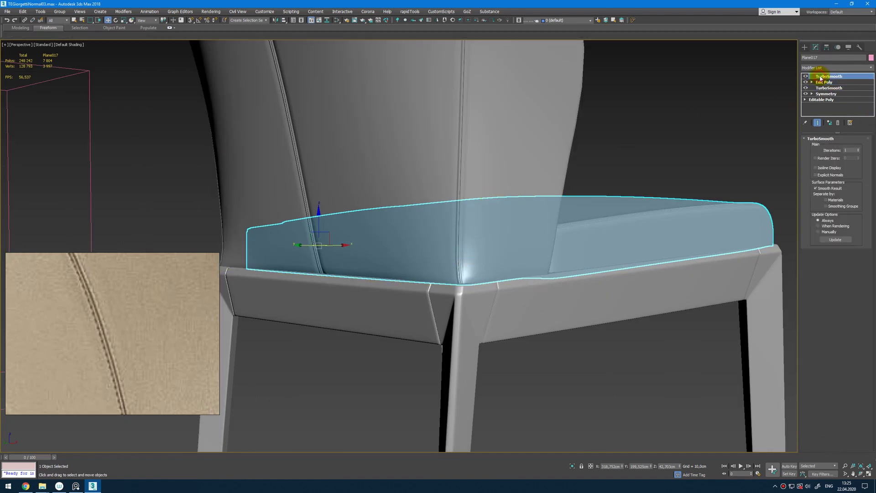
{"action": "key", "text": "F4"}
{"action": "left_click", "coordinate": [824, 82]}
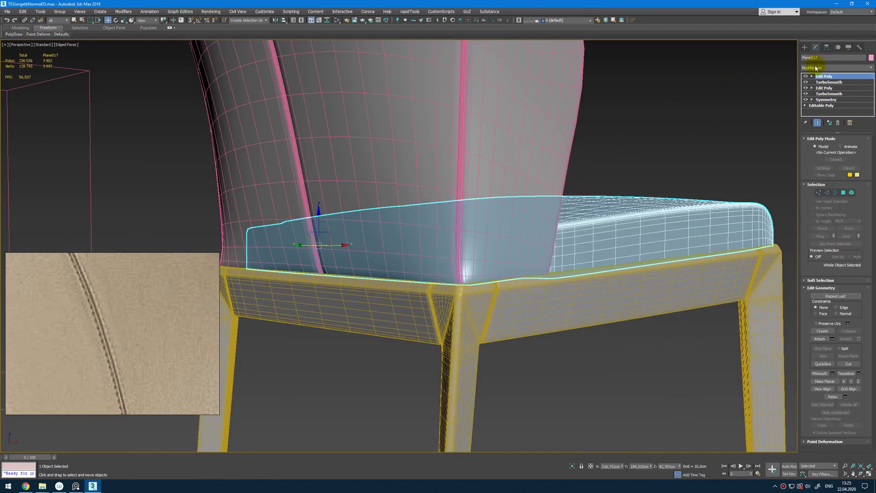
{"action": "left_click", "coordinate": [817, 68]}
{"action": "type", "text": "tu"}
{"action": "key", "text": "Return"}
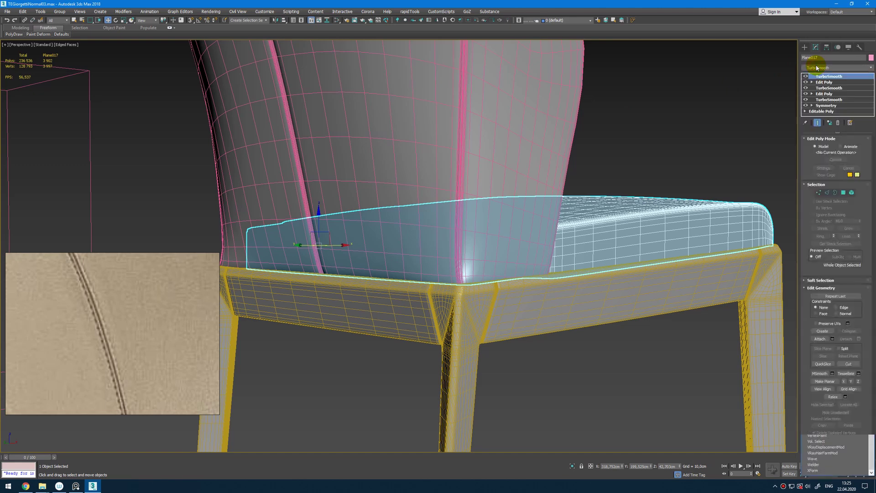
Isolate the seat cushion and show its wireframe at the upper Edit Poly level without the final smoothing
{"action": "scroll", "coordinate": [211, 355], "scroll_direction": "down", "scroll_amount": 10}
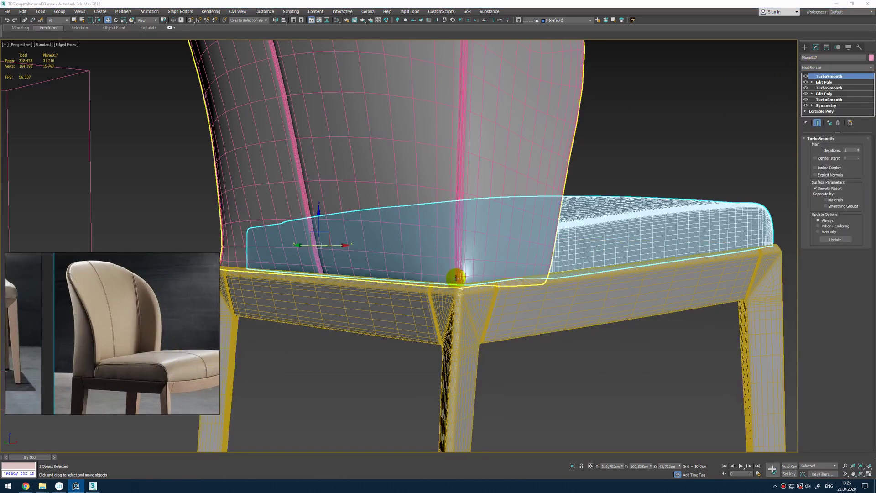
{"action": "left_click", "coordinate": [824, 82]}
{"action": "key", "text": "F4"}
{"action": "key", "text": "F4"}
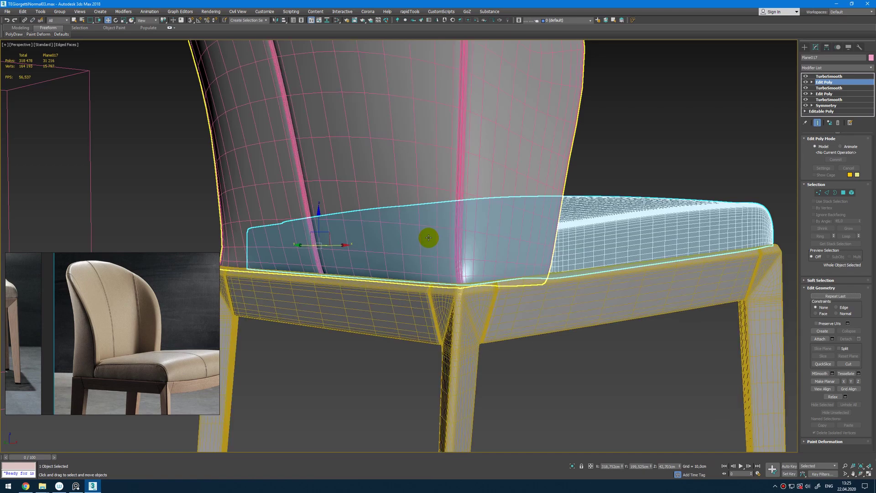
{"action": "key", "text": "alt+q"}
{"action": "middle_click_drag", "start_coordinate": [432, 233], "coordinate": [452, 221], "text": "alt"}
{"action": "left_click", "coordinate": [572, 466]}
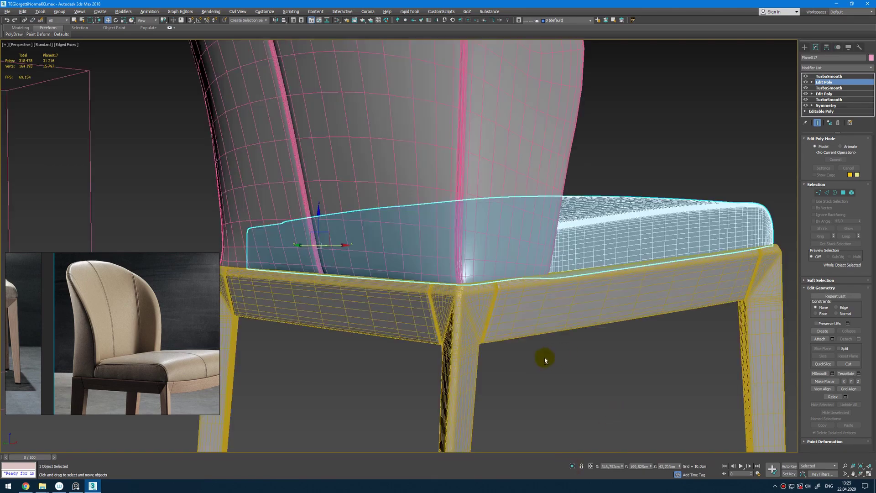
{"action": "middle_click_drag", "start_coordinate": [545, 360], "coordinate": [461, 360], "text": "alt"}
{"action": "scroll", "coordinate": [590, 289], "scroll_direction": "up", "scroll_amount": 2}
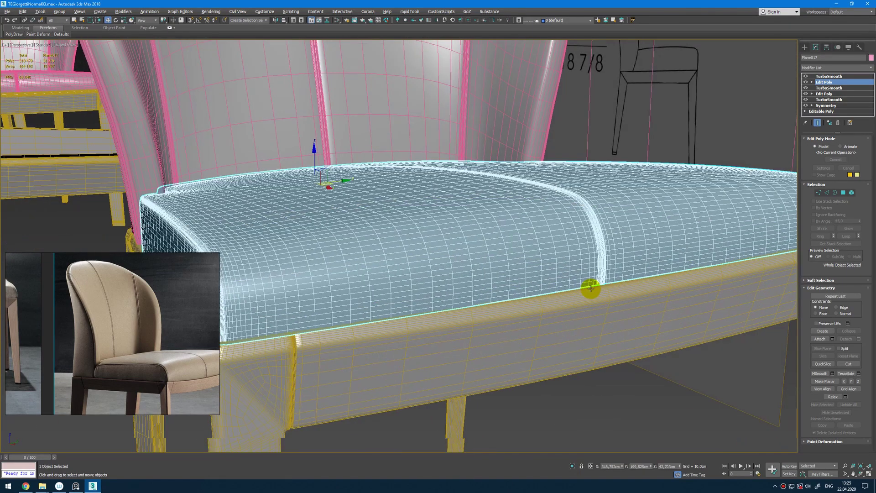
{"action": "key", "text": "grave"}
{"action": "key", "text": "alt+q"}
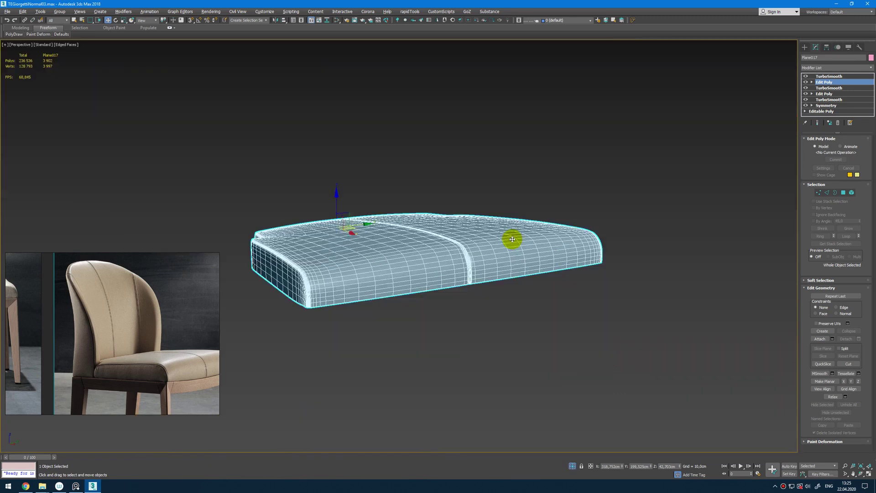
Cut the first short vertical edges upward from the bottom rim of the cushion's side face near its rounded front corner
{"action": "middle_click_drag", "start_coordinate": [512, 238], "coordinate": [374, 270], "text": "alt"}
{"action": "scroll", "coordinate": [374, 270], "scroll_direction": "up", "scroll_amount": 3}
{"action": "scroll", "coordinate": [199, 372], "scroll_direction": "up", "scroll_amount": 3}
{"action": "left_click", "coordinate": [134, 380]}
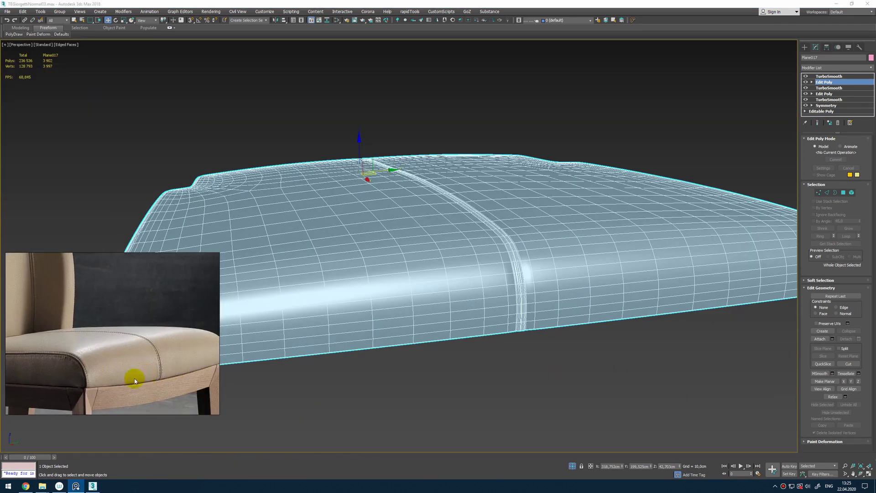
{"action": "middle_click_drag", "start_coordinate": [104, 374], "coordinate": [163, 361]}
{"action": "middle_click_drag", "start_coordinate": [354, 269], "coordinate": [496, 296], "text": "alt"}
{"action": "key", "text": "alt+c"}
{"action": "left_click", "coordinate": [510, 262]}
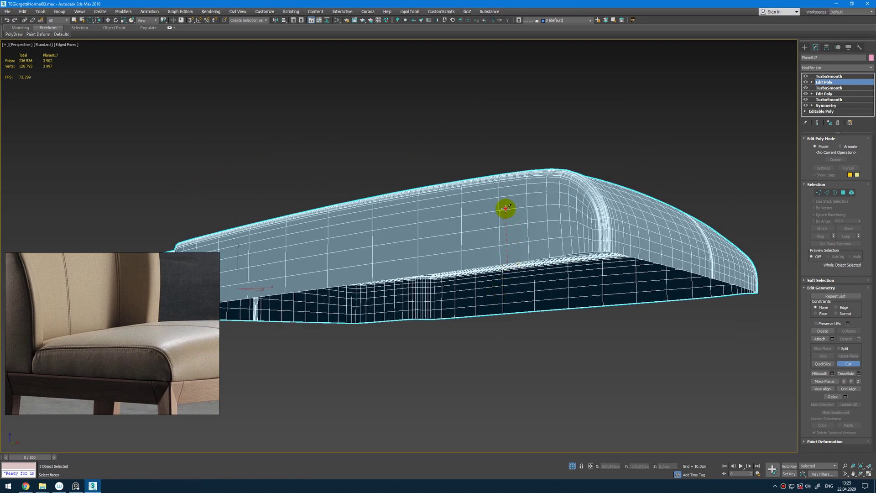
{"action": "left_click", "coordinate": [512, 259]}
{"action": "left_click", "coordinate": [510, 196]}
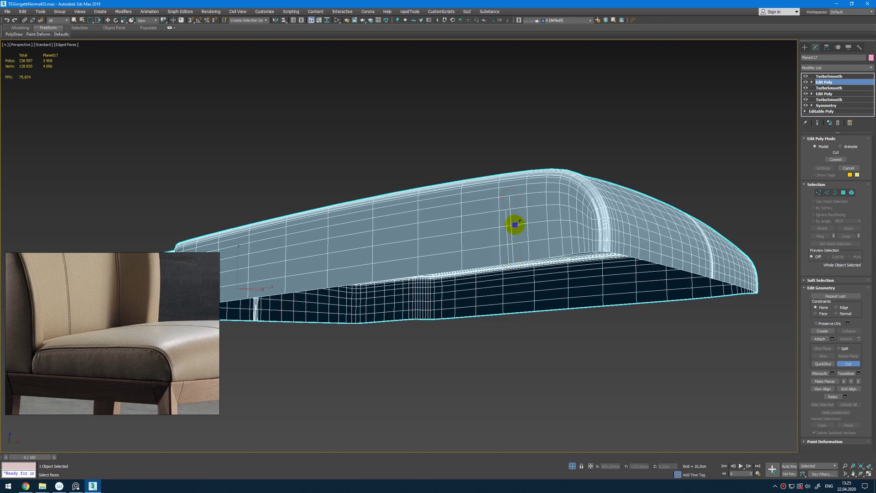
{"action": "scroll", "coordinate": [521, 260], "scroll_direction": "up", "scroll_amount": 4}
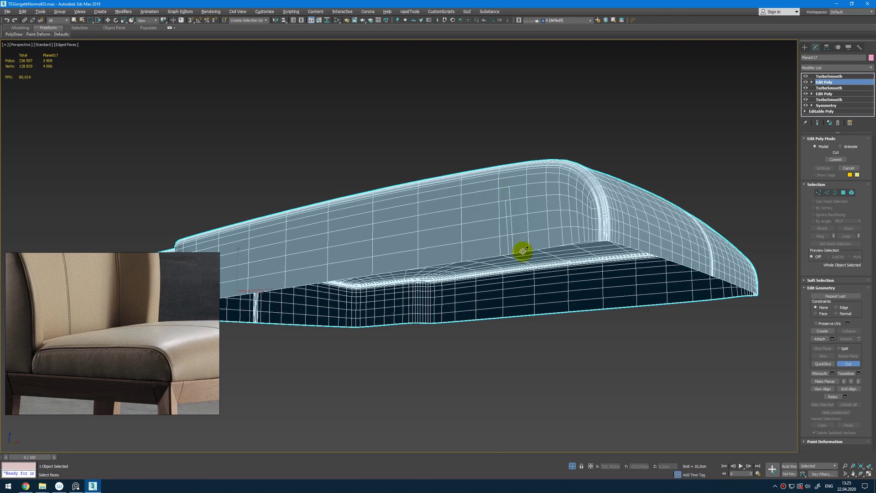
Cut more near-vertical edges of varying length on both sides of the first cuts in the cushion's side face
{"action": "left_click", "coordinate": [522, 123]}
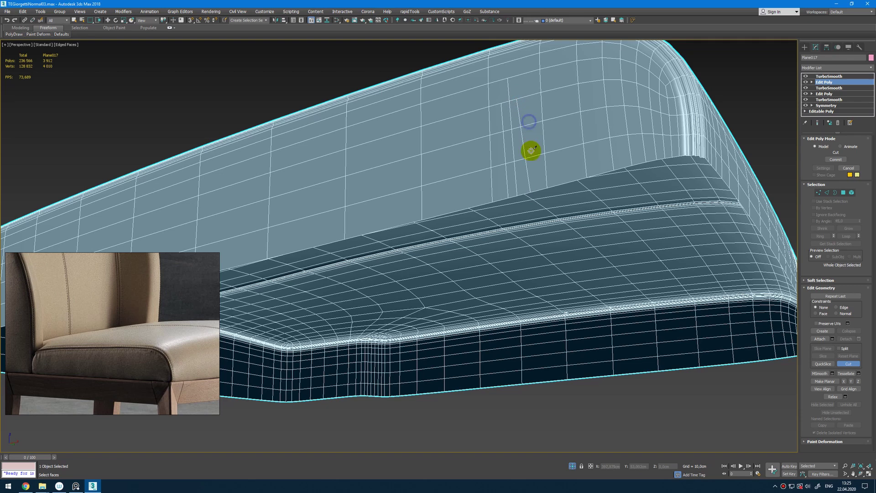
{"action": "left_click", "coordinate": [527, 125]}
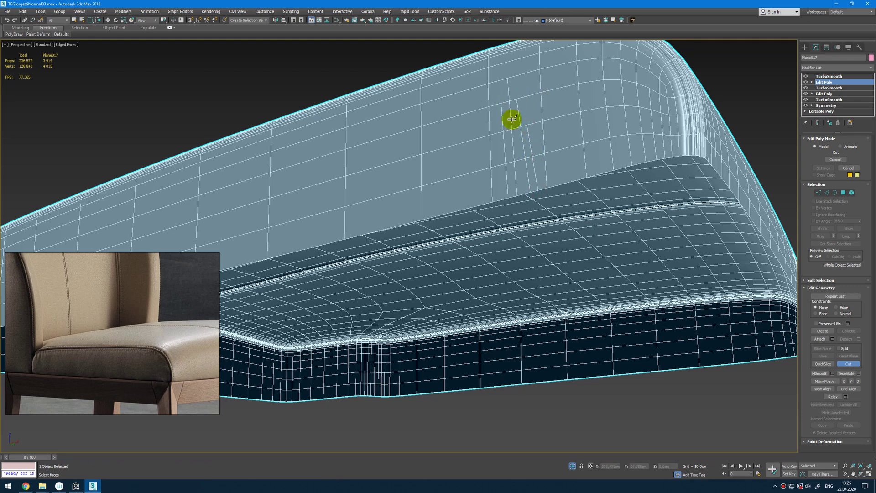
{"action": "left_click", "coordinate": [494, 82]}
{"action": "right_click", "coordinate": [498, 111]}
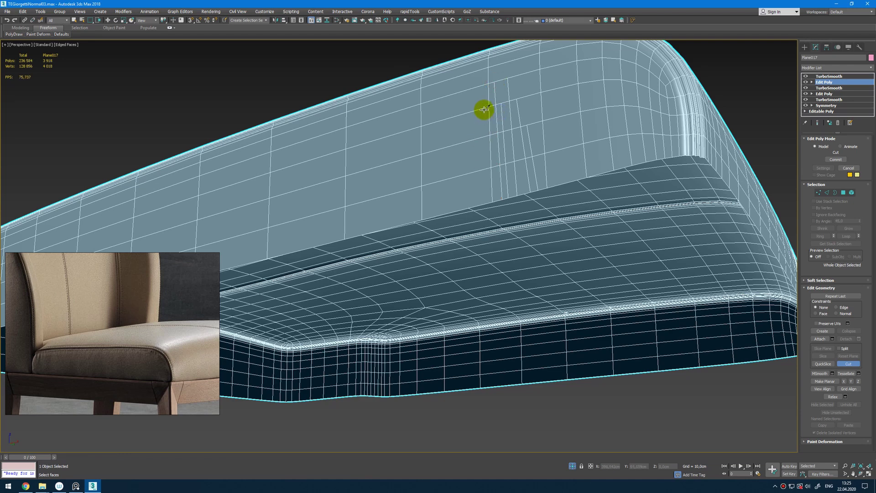
{"action": "left_click", "coordinate": [484, 109]}
{"action": "left_click", "coordinate": [486, 203]}
{"action": "right_click", "coordinate": [484, 168]}
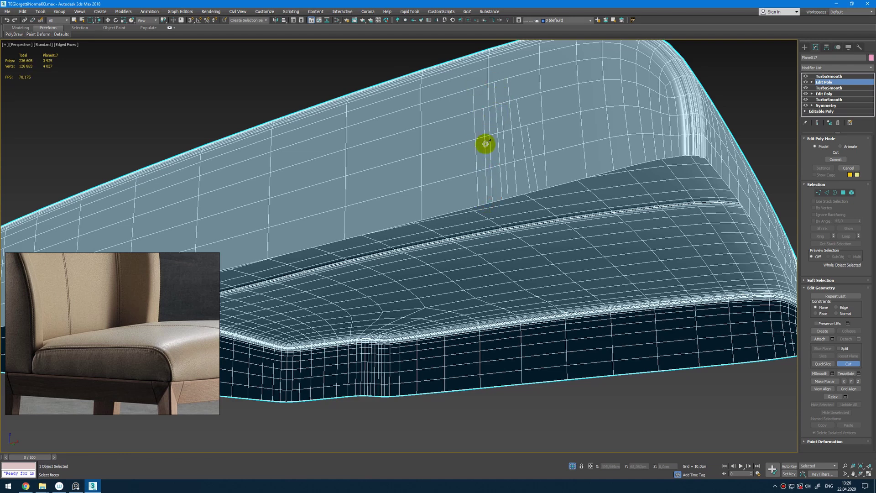
Move scattered segments of the newly cut edges along the Y axis to form leather wrinkles and view the TurboSmooth result
{"action": "key", "text": "2"}
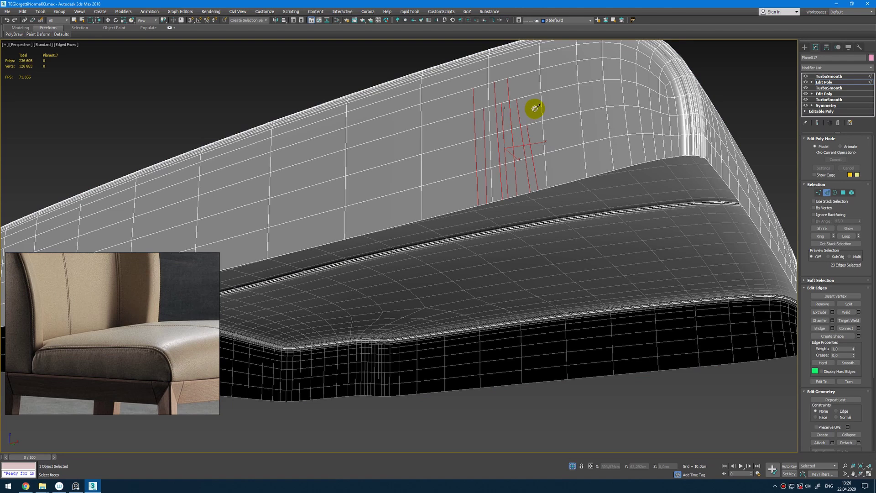
{"action": "key", "text": "w"}
{"action": "middle_click_drag", "start_coordinate": [534, 110], "coordinate": [485, 88], "text": "alt"}
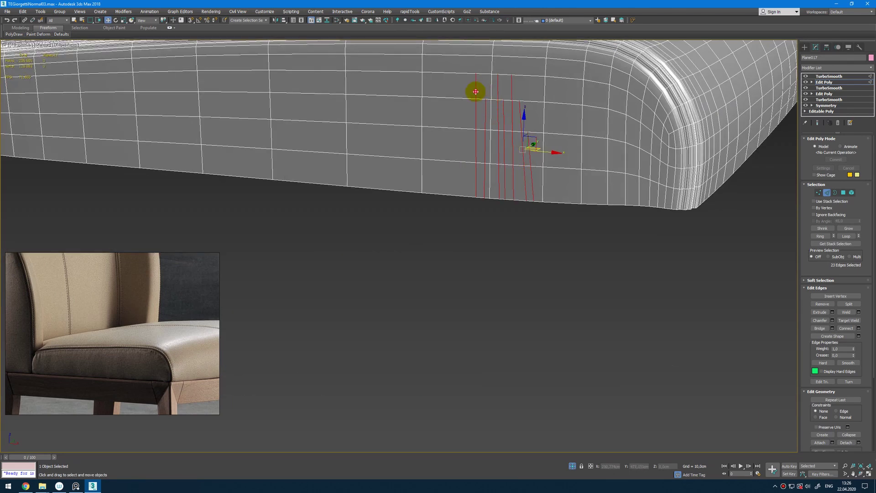
{"action": "left_click", "coordinate": [829, 76]}
{"action": "left_click", "coordinate": [824, 82]}
{"action": "key", "text": "2"}
{"action": "left_click", "coordinate": [476, 88]}
{"action": "left_click", "coordinate": [476, 145], "text": "ctrl"}
{"action": "left_click", "coordinate": [484, 154], "text": "ctrl"}
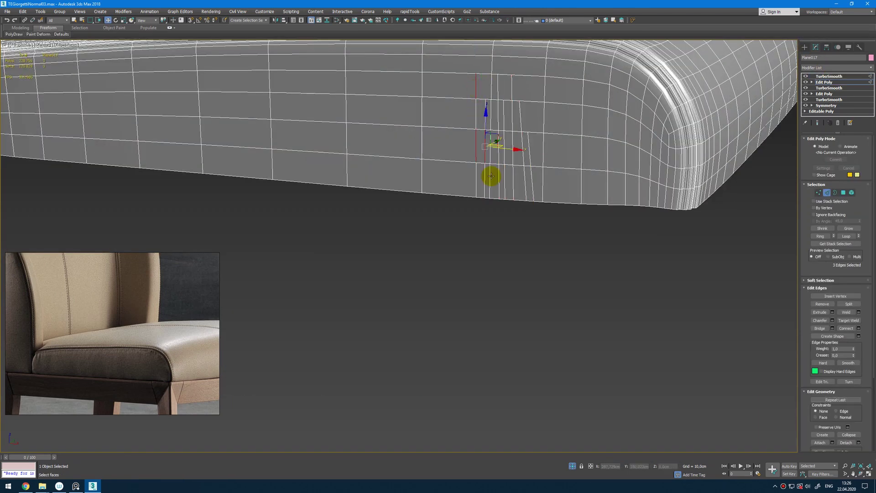
{"action": "double_click", "coordinate": [491, 176], "text": "ctrl"}
{"action": "left_click", "coordinate": [498, 90], "text": "ctrl"}
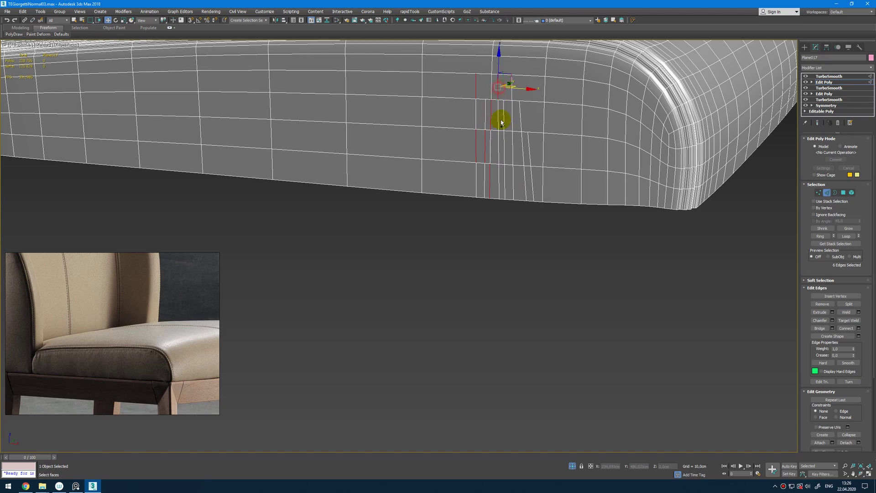
{"action": "double_click", "coordinate": [504, 136], "text": "ctrl"}
{"action": "left_click", "coordinate": [532, 177], "text": "ctrl"}
{"action": "mouse_move", "coordinate": [541, 166]}
{"action": "middle_mouse_down", "text": "alt"}
{"action": "mouse_move", "coordinate": [505, 174]}
{"action": "mouse_move", "coordinate": [544, 181]}
{"action": "mouse_move", "coordinate": [553, 135]}
{"action": "mouse_move", "coordinate": [632, 130]}
{"action": "middle_mouse_up", "text": "alt"}
{"action": "key", "text": "grave"}
{"action": "key", "text": "F4"}
{"action": "left_click_drag", "start_coordinate": [496, 183], "coordinate": [478, 185]}
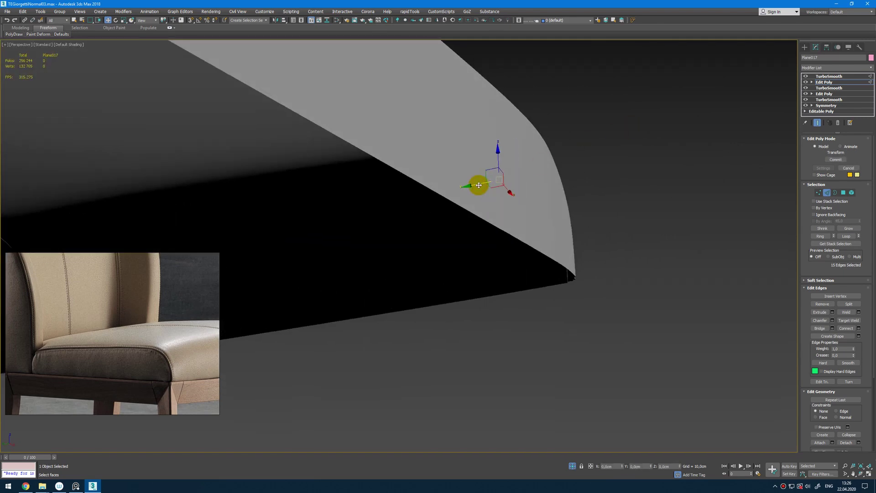
{"action": "middle_click_drag", "start_coordinate": [479, 185], "coordinate": [436, 196], "text": "alt"}
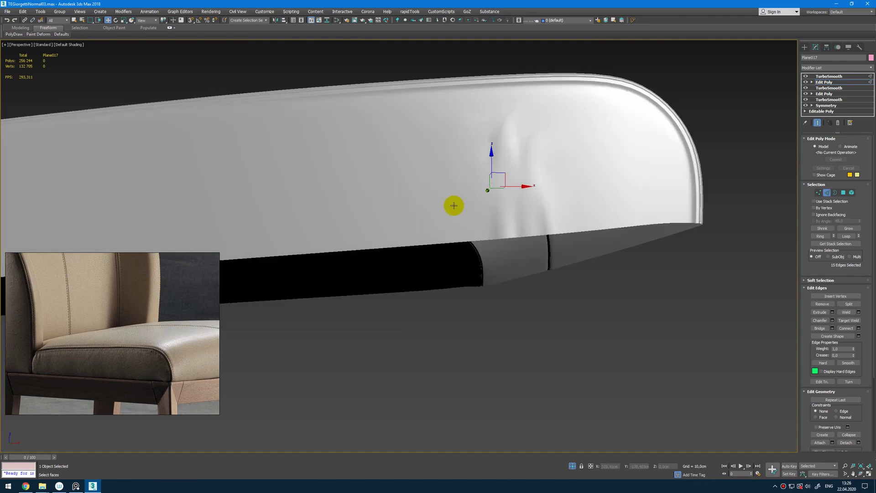
{"action": "key", "text": "2"}
{"action": "left_click", "coordinate": [828, 76]}
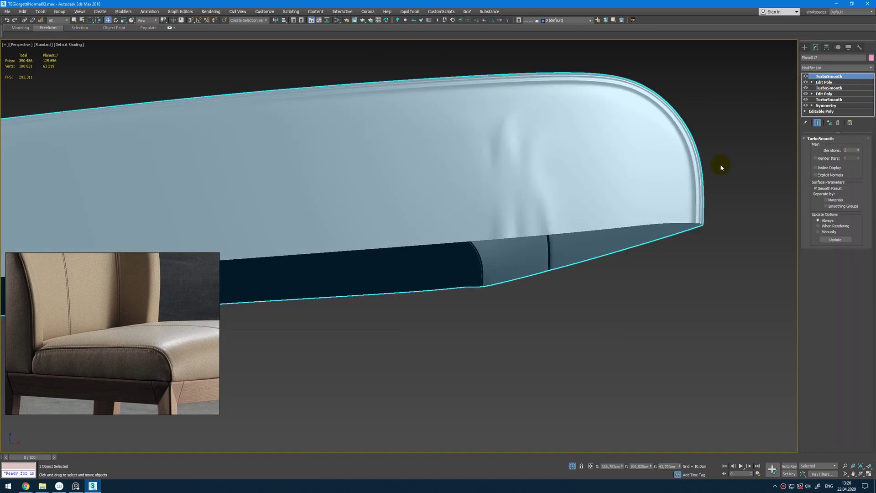
Delete the top TurboSmooth and the wrinkle Edit Poly modifier from the seat cushion's stack
{"action": "left_click", "coordinate": [733, 146]}
{"action": "key", "text": "F4"}
{"action": "key", "text": "F4"}
{"action": "middle_click_drag", "start_coordinate": [723, 152], "coordinate": [706, 159], "text": "alt"}
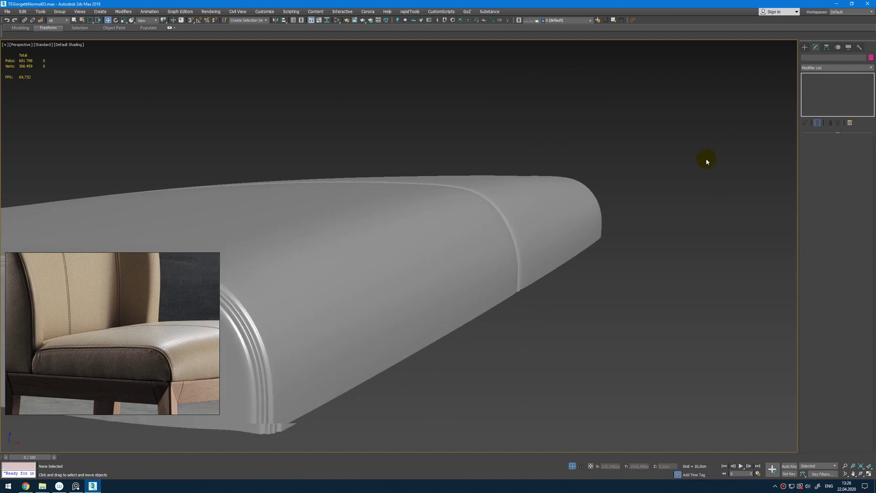
{"action": "scroll", "coordinate": [707, 162], "scroll_direction": "down", "scroll_amount": 5}
{"action": "scroll", "coordinate": [518, 250], "scroll_direction": "up", "scroll_amount": 5}
{"action": "middle_click_drag", "start_coordinate": [560, 216], "coordinate": [508, 164], "text": "alt"}
{"action": "left_click", "coordinate": [472, 167]}
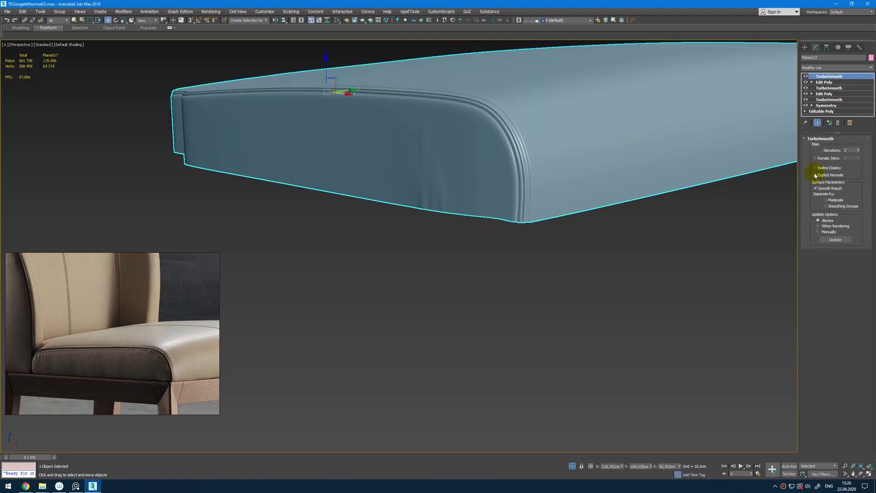
{"action": "left_click", "coordinate": [837, 123]}
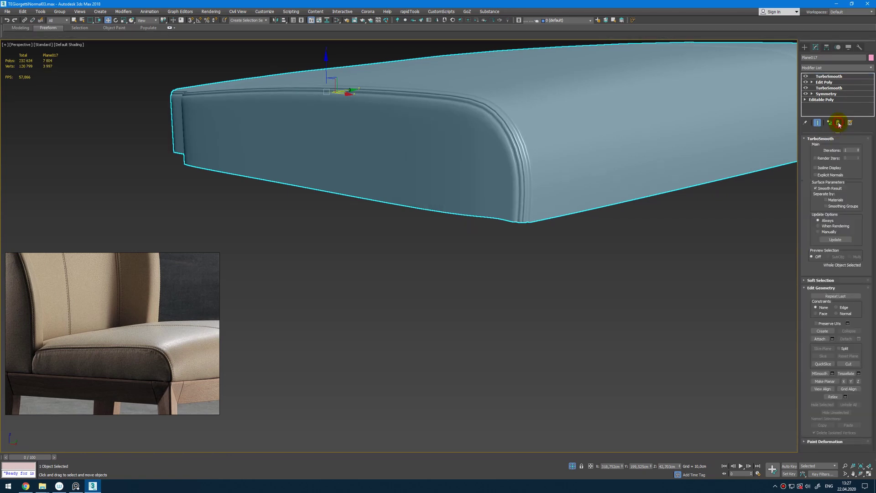
{"action": "left_click", "coordinate": [838, 122]}
{"action": "key", "text": "F4"}
{"action": "middle_click_drag", "start_coordinate": [538, 196], "coordinate": [515, 221], "text": "alt"}
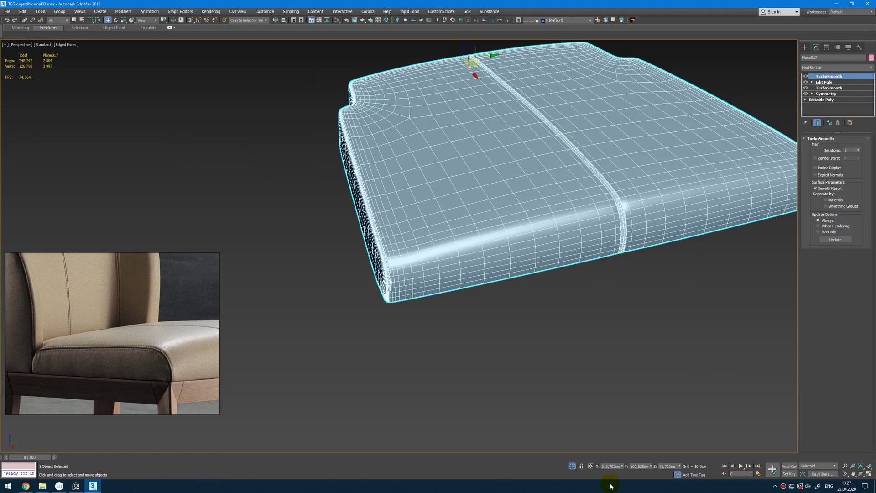
End the cushion's isolation, show the whole chair shaded without edges, and compare its seams with the stitching in the reference photo
{"action": "left_click", "coordinate": [573, 466]}
{"action": "middle_click_drag", "start_coordinate": [524, 313], "coordinate": [513, 319], "text": "alt"}
{"action": "scroll", "coordinate": [417, 229], "scroll_direction": "down", "scroll_amount": 3}
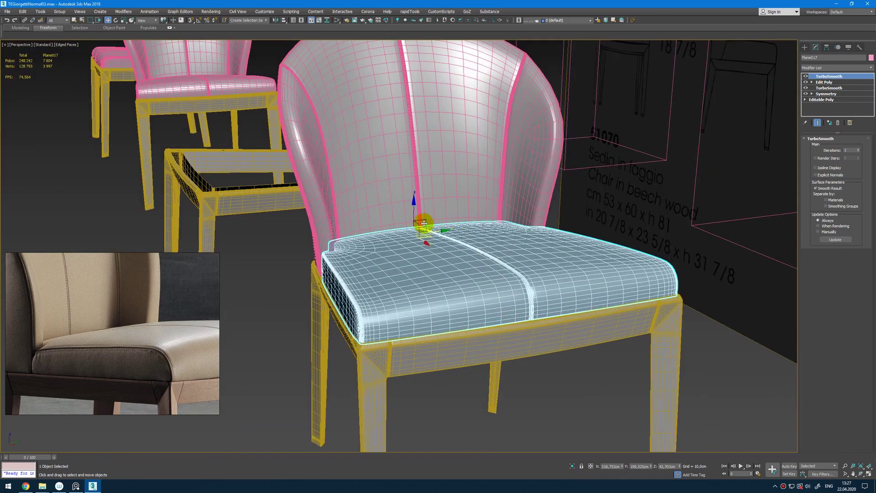
{"action": "scroll", "coordinate": [420, 223], "scroll_direction": "up", "scroll_amount": 2}
{"action": "key", "text": "F4"}
{"action": "scroll", "coordinate": [66, 292], "scroll_direction": "up", "scroll_amount": 2}
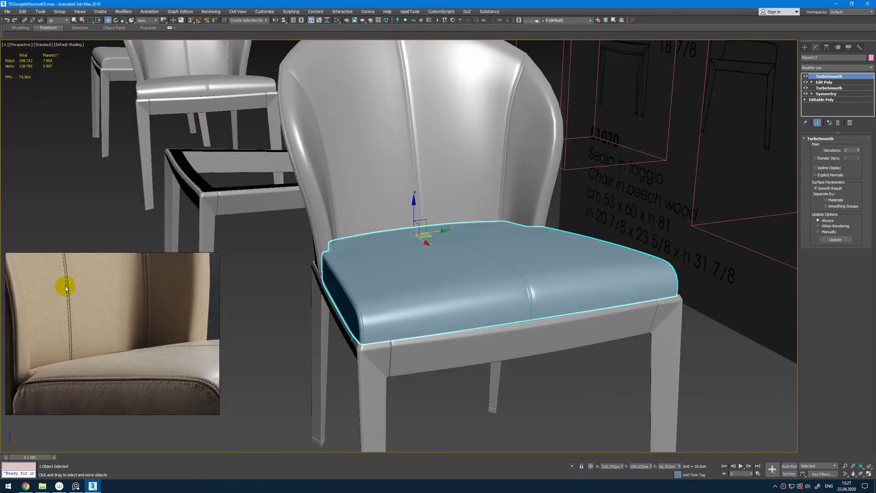
Isolate the chair's backrest, add an Edit Poly modifier on top of its stack, and show its edged faces
{"action": "middle_click_drag", "start_coordinate": [350, 202], "coordinate": [518, 391], "text": "alt"}
{"action": "left_click", "coordinate": [396, 180]}
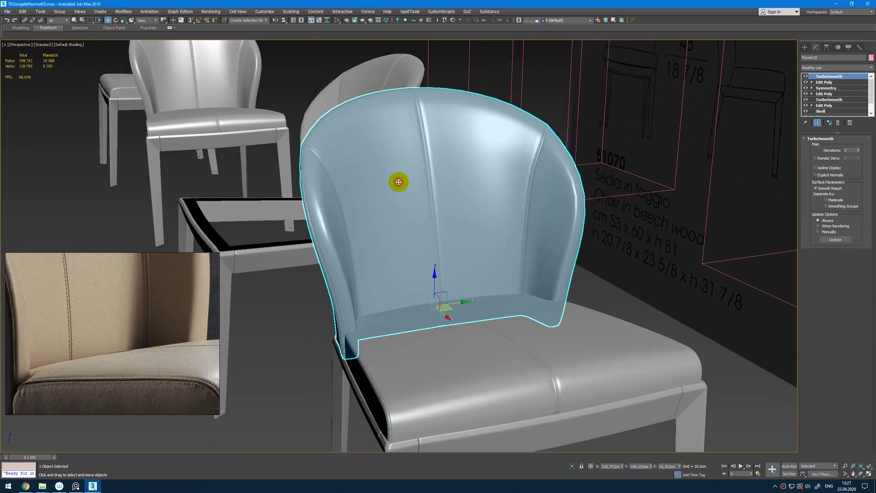
{"action": "middle_click_drag", "start_coordinate": [429, 199], "coordinate": [485, 208], "text": "alt"}
{"action": "key", "text": "alt+q"}
{"action": "key", "text": "shift+e"}
{"action": "key", "text": "F4"}
{"action": "scroll", "coordinate": [434, 214], "scroll_direction": "up", "scroll_amount": 10}
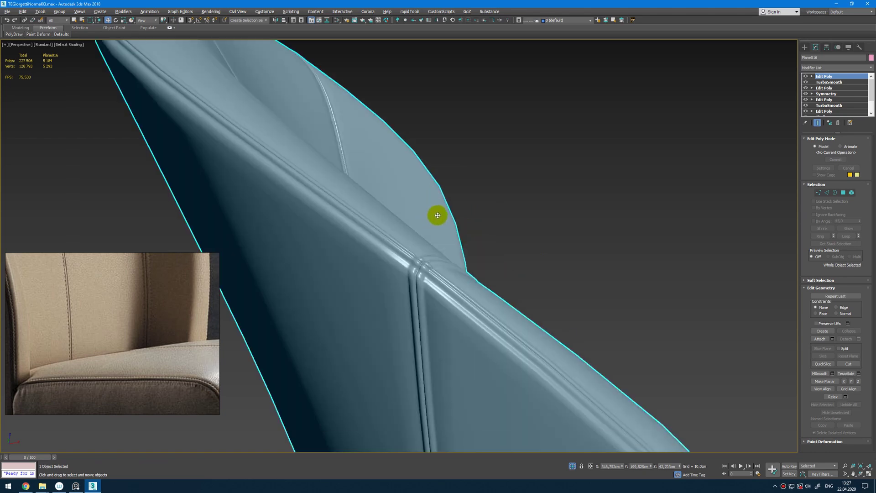
{"action": "scroll", "coordinate": [533, 209], "scroll_direction": "up", "scroll_amount": 3}
Select the edge loops running along both sides of the backrest's first vertical seam, starting at the upper rim
{"action": "key", "text": "2"}
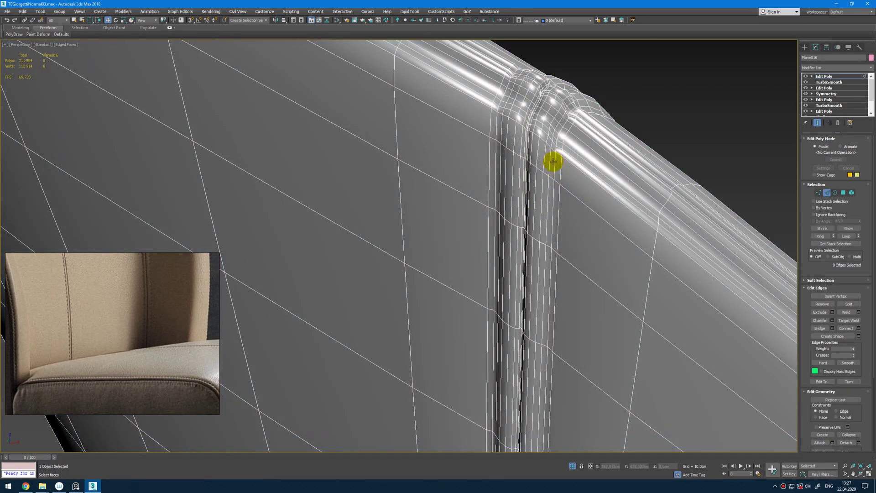
{"action": "left_click", "coordinate": [555, 162]}
{"action": "double_click", "coordinate": [555, 188]}
{"action": "double_click", "coordinate": [495, 127], "text": "ctrl"}
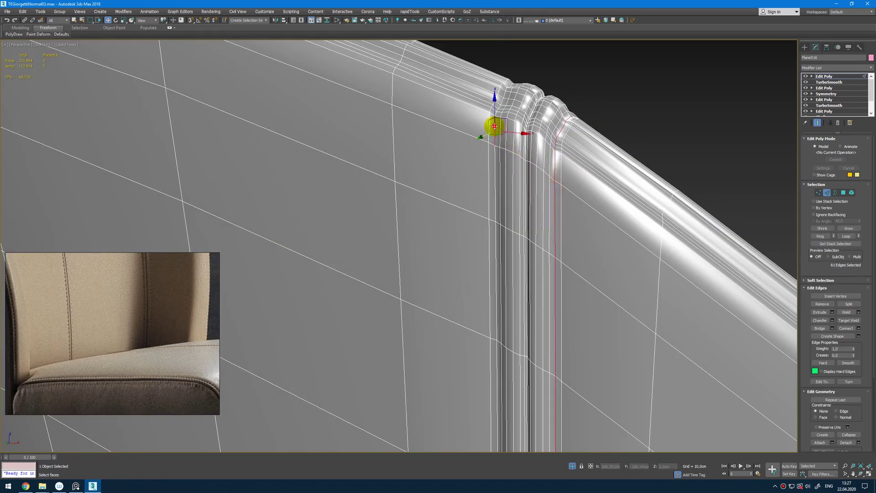
{"action": "scroll", "coordinate": [528, 235], "scroll_direction": "down", "scroll_amount": 3}
{"action": "middle_click_drag", "start_coordinate": [528, 235], "coordinate": [548, 190], "text": "alt"}
{"action": "double_click", "coordinate": [361, 110], "text": "ctrl"}
Add the edge loops flanking the remaining backrest seams to the edge selection
{"action": "scroll", "coordinate": [361, 109], "scroll_direction": "down", "scroll_amount": 4}
{"action": "scroll", "coordinate": [519, 214], "scroll_direction": "down", "scroll_amount": 2}
{"action": "scroll", "coordinate": [596, 240], "scroll_direction": "up", "scroll_amount": 5}
{"action": "double_click", "coordinate": [595, 240], "text": "ctrl"}
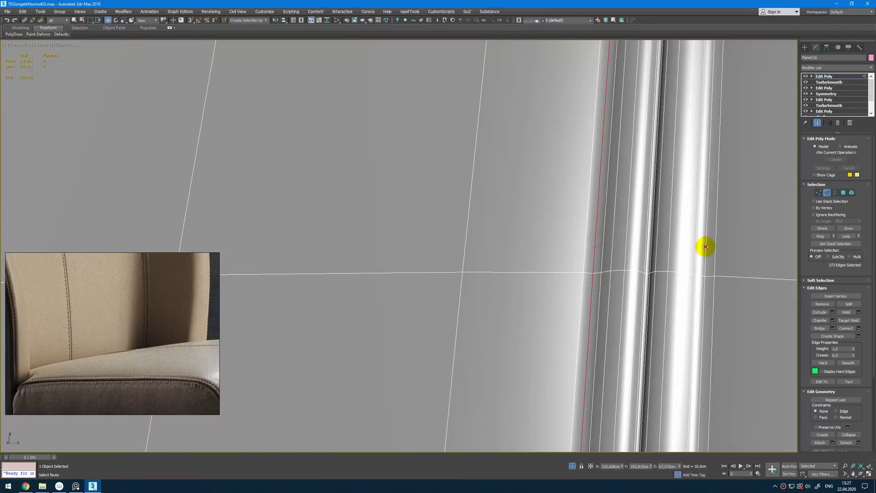
{"action": "double_click", "coordinate": [706, 247], "text": "ctrl"}
{"action": "scroll", "coordinate": [706, 247], "scroll_direction": "down", "scroll_amount": 4}
{"action": "middle_click_drag", "start_coordinate": [705, 247], "coordinate": [451, 93], "text": "alt"}
{"action": "double_click", "coordinate": [451, 115], "text": "ctrl"}
{"action": "double_click", "coordinate": [483, 154], "text": "ctrl"}
{"action": "middle_click_drag", "start_coordinate": [482, 154], "coordinate": [458, 220], "text": "alt"}
Create a separate shape of the Linear type from all the selected seam edges
{"action": "scroll", "coordinate": [393, 205], "scroll_direction": "down", "scroll_amount": 5}
{"action": "scroll", "coordinate": [377, 219], "scroll_direction": "up", "scroll_amount": 3}
{"action": "scroll", "coordinate": [381, 222], "scroll_direction": "down", "scroll_amount": 6}
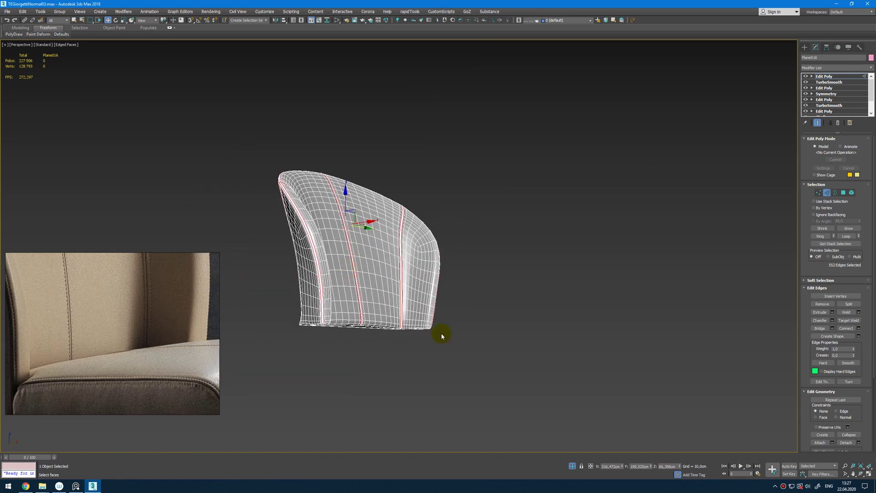
{"action": "left_click", "coordinate": [859, 335]}
{"action": "left_click", "coordinate": [435, 254]}
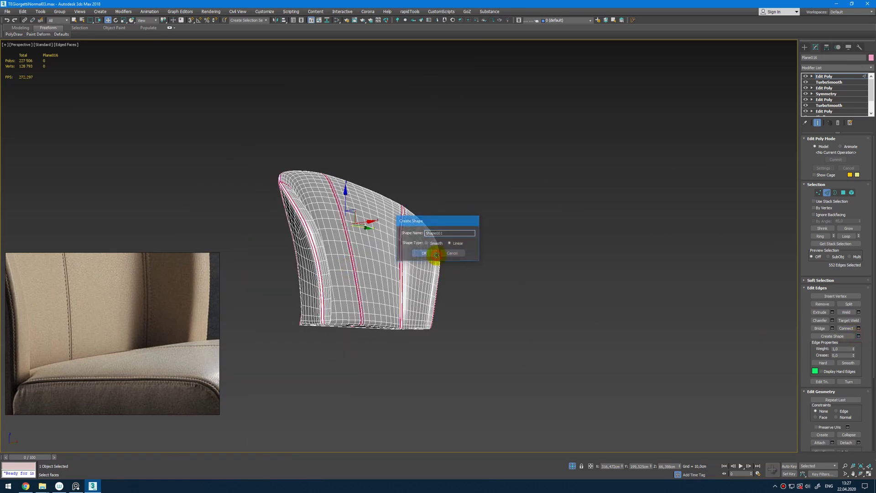
Leave edge editing on the backrest, select the new seam shape and enable it in the renderer and viewport
{"action": "middle_click_drag", "start_coordinate": [378, 254], "coordinate": [341, 258], "text": "alt"}
{"action": "scroll", "coordinate": [341, 258], "scroll_direction": "up", "scroll_amount": 4}
{"action": "scroll", "coordinate": [310, 210], "scroll_direction": "up", "scroll_amount": 6}
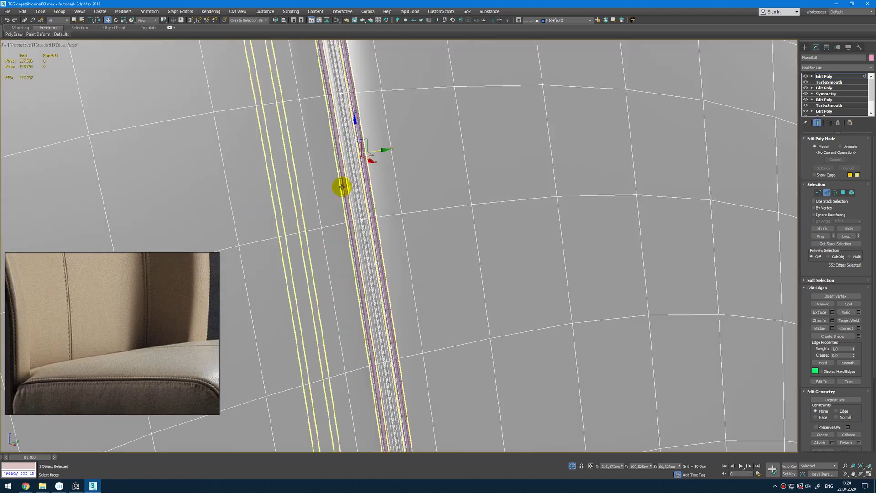
{"action": "key", "text": "2"}
{"action": "left_click", "coordinate": [342, 186]}
{"action": "left_click", "coordinate": [830, 150]}
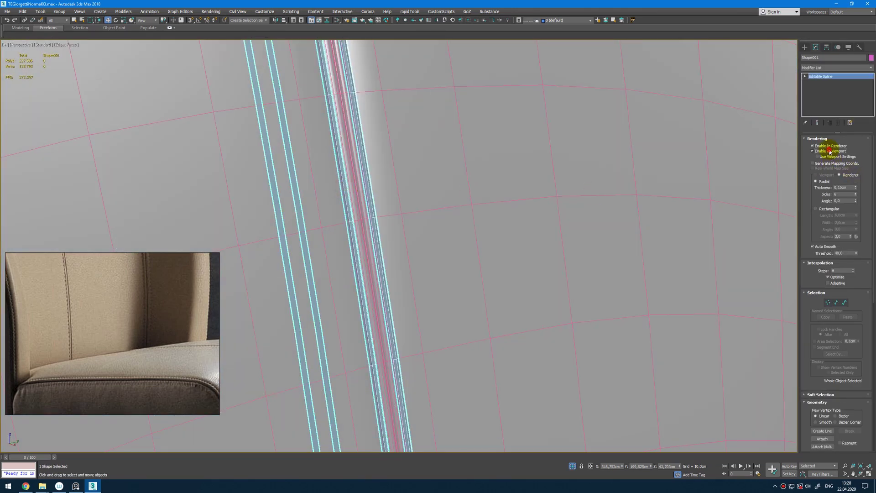
{"action": "left_click", "coordinate": [829, 147]}
{"action": "scroll", "coordinate": [387, 184], "scroll_direction": "up", "scroll_amount": 3}
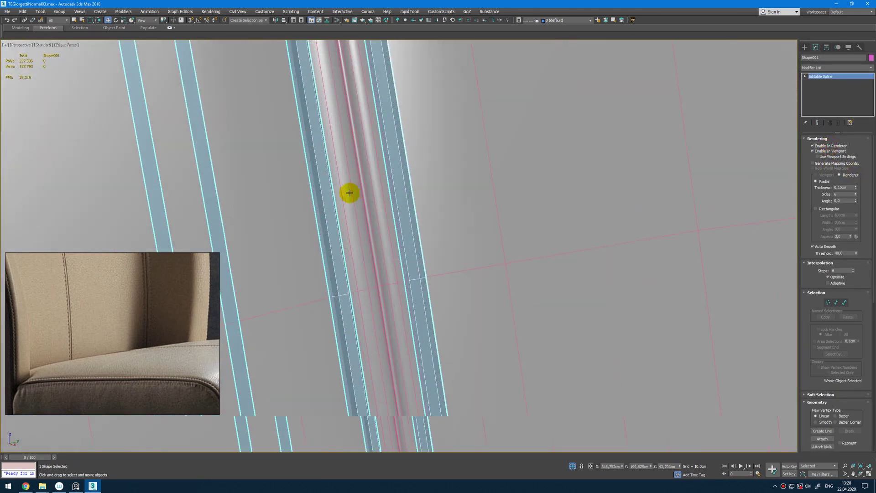
Isolate the seam shape and set its radial rendering thickness to 0.22 cm
{"action": "key", "text": "alt+q"}
{"action": "middle_click_drag", "start_coordinate": [510, 227], "coordinate": [443, 196], "text": "alt"}
{"action": "key", "text": "F4"}
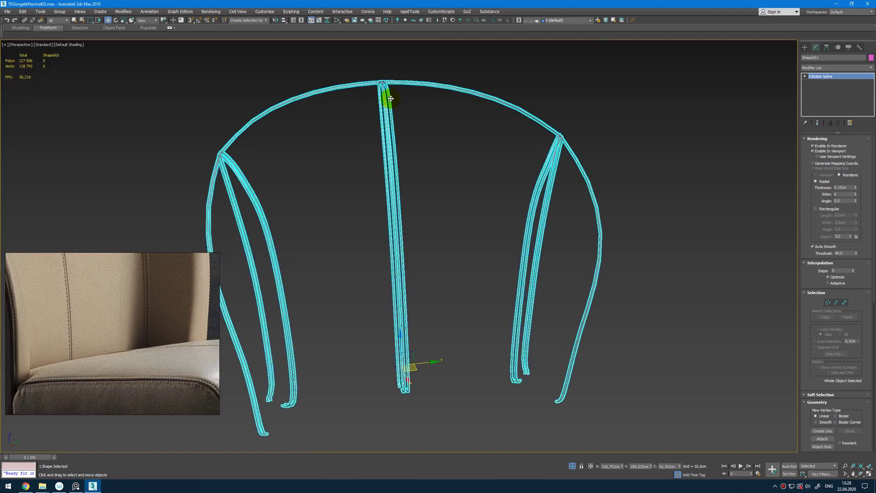
{"action": "scroll", "coordinate": [388, 98], "scroll_direction": "up", "scroll_amount": 4}
{"action": "key", "text": "z"}
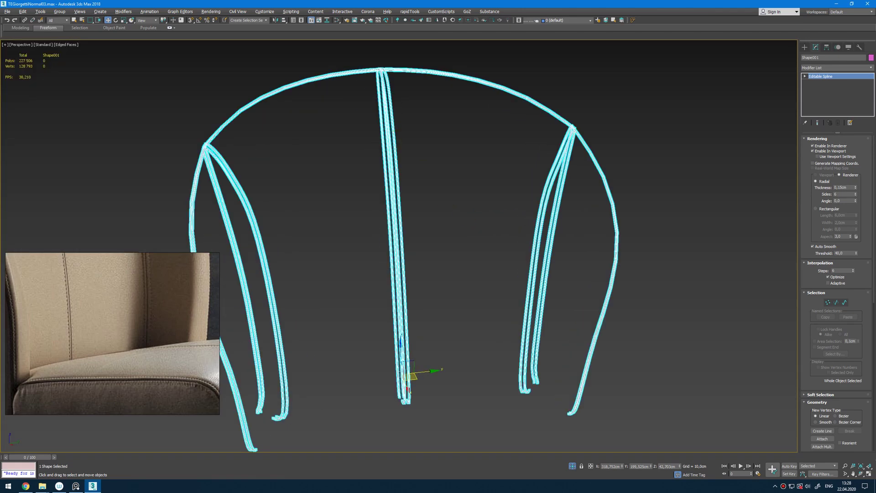
{"action": "scroll", "coordinate": [391, 137], "scroll_direction": "up", "scroll_amount": 6}
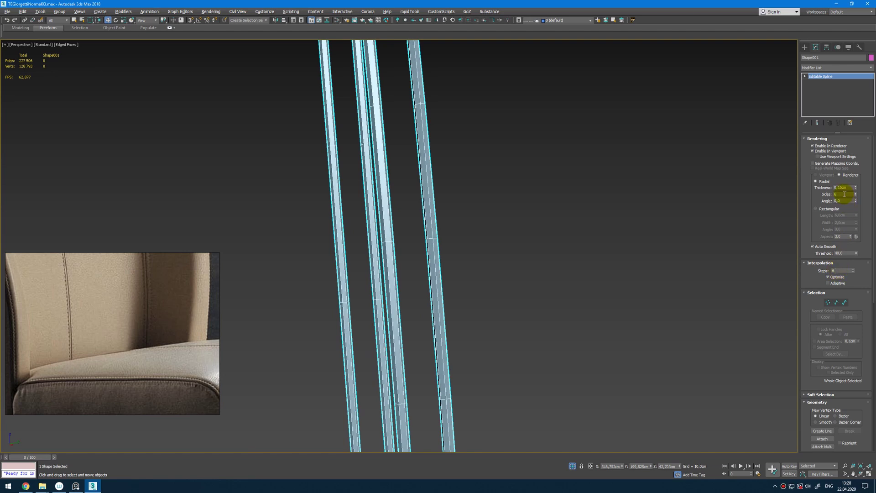
{"action": "left_click_drag", "start_coordinate": [850, 184], "coordinate": [852, 178]}
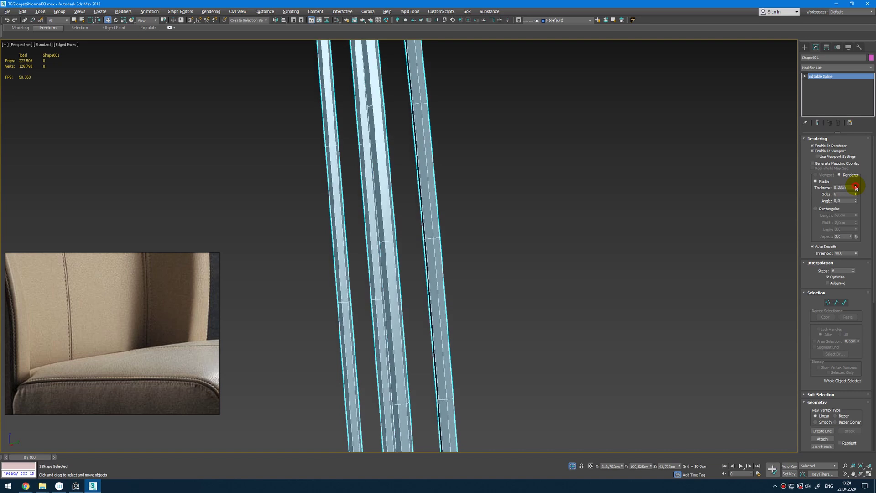
Add a Normalize Spline modifier to the seam shape, normalized by a Knot Count of 300
{"action": "left_click", "coordinate": [821, 68]}
{"action": "key", "text": "n"}
{"action": "key", "text": "n"}
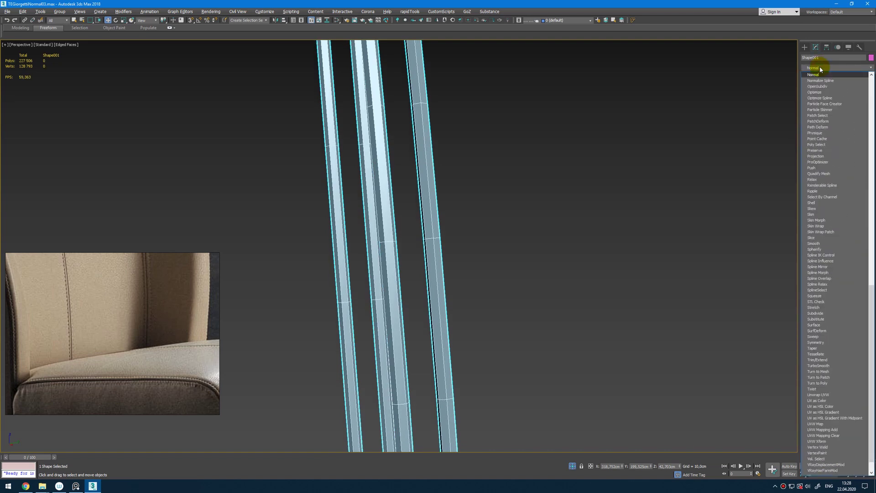
{"action": "left_click", "coordinate": [817, 80]}
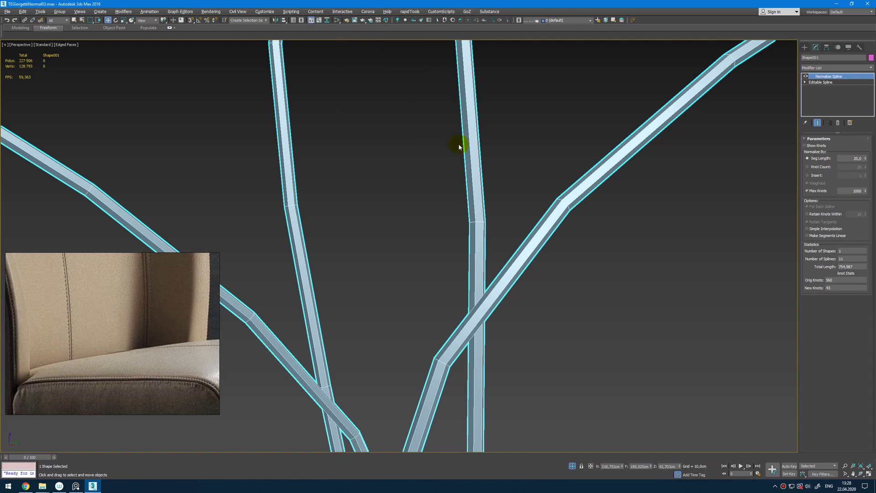
{"action": "scroll", "coordinate": [460, 146], "scroll_direction": "down", "scroll_amount": 10}
{"action": "left_click", "coordinate": [819, 167]}
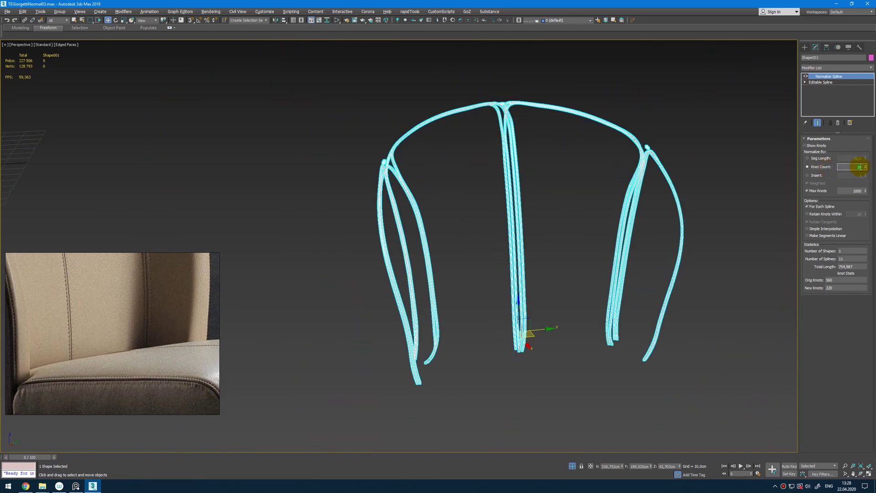
{"action": "key", "text": "Return"}
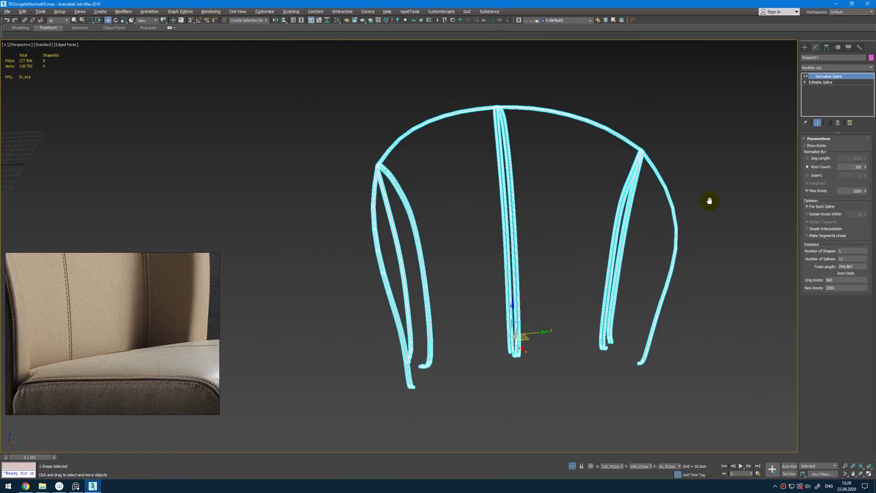
Show the knots on the normalized seam splines and set the Knot Count to 200
{"action": "scroll", "coordinate": [450, 131], "scroll_direction": "up", "scroll_amount": 6}
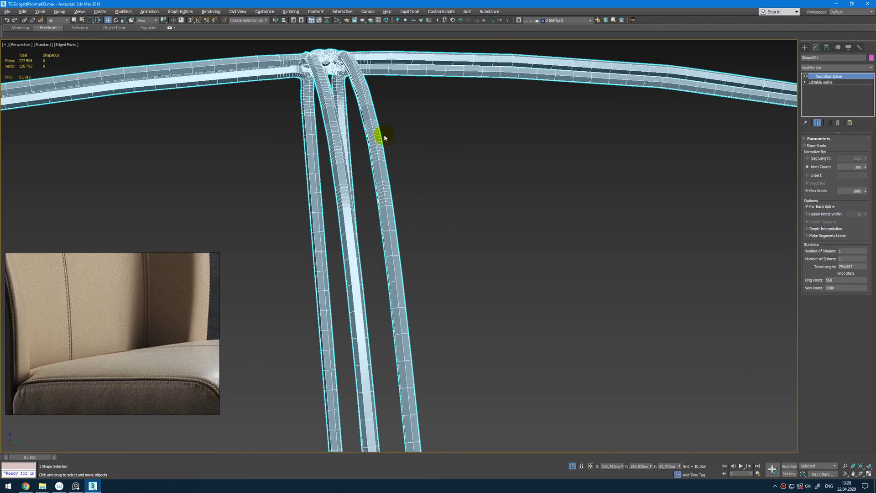
{"action": "scroll", "coordinate": [384, 137], "scroll_direction": "down", "scroll_amount": 3}
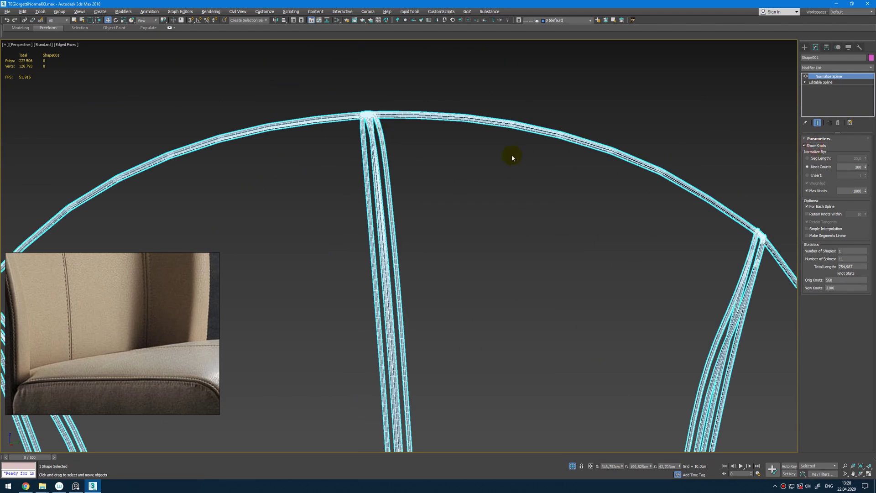
{"action": "scroll", "coordinate": [507, 155], "scroll_direction": "down", "scroll_amount": 2}
{"action": "scroll", "coordinate": [363, 134], "scroll_direction": "up", "scroll_amount": 6}
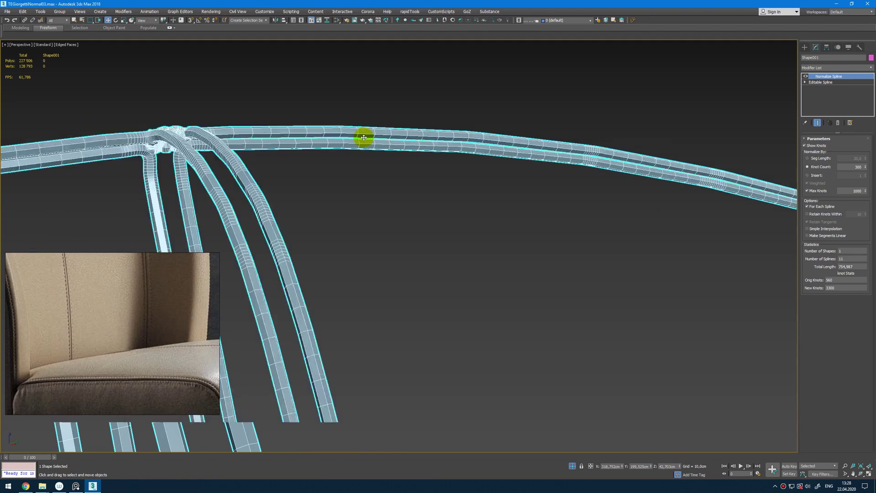
{"action": "scroll", "coordinate": [364, 138], "scroll_direction": "down", "scroll_amount": 3}
{"action": "scroll", "coordinate": [470, 150], "scroll_direction": "down", "scroll_amount": 2}
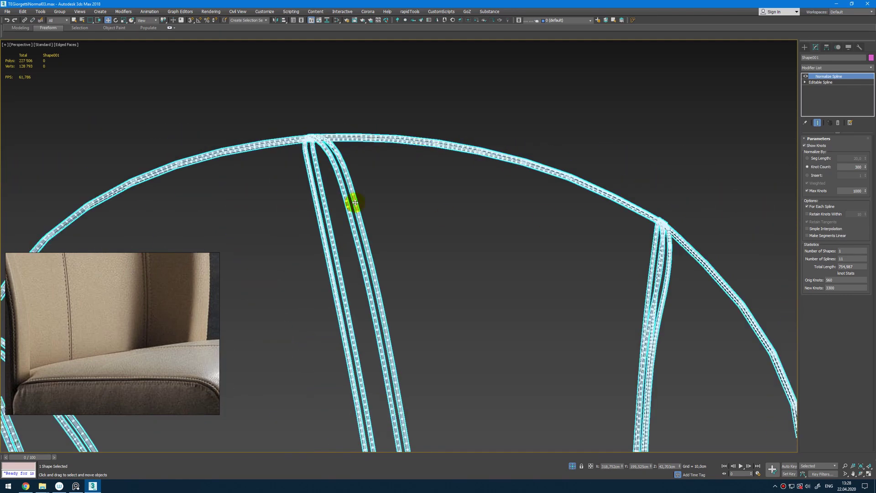
{"action": "middle_click_drag", "start_coordinate": [355, 202], "coordinate": [368, 203], "text": "alt"}
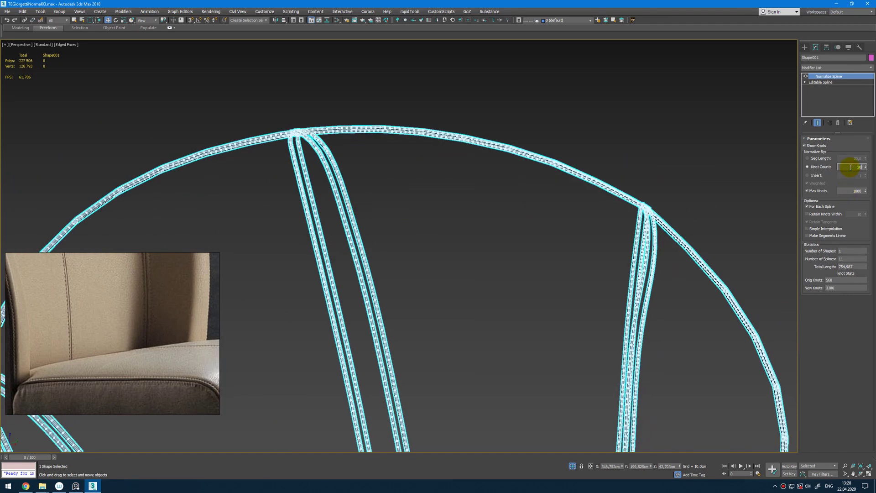
{"action": "key", "text": "Return"}
{"action": "middle_click_drag", "start_coordinate": [492, 201], "coordinate": [507, 193]}
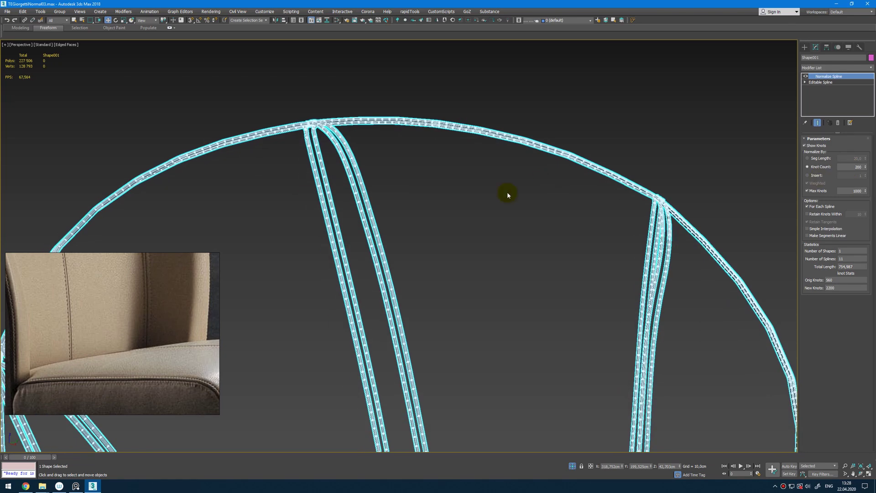
Convert the normalized seam shape to an Editable Spline and set its interpolation Steps to 0
{"action": "right_click", "coordinate": [444, 207]}
{"action": "mouse_move", "coordinate": [485, 280]}
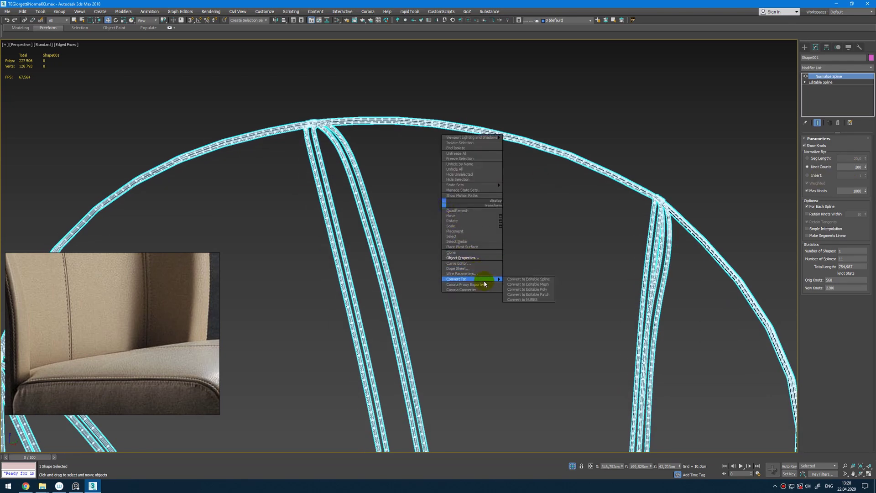
{"action": "left_click", "coordinate": [528, 282]}
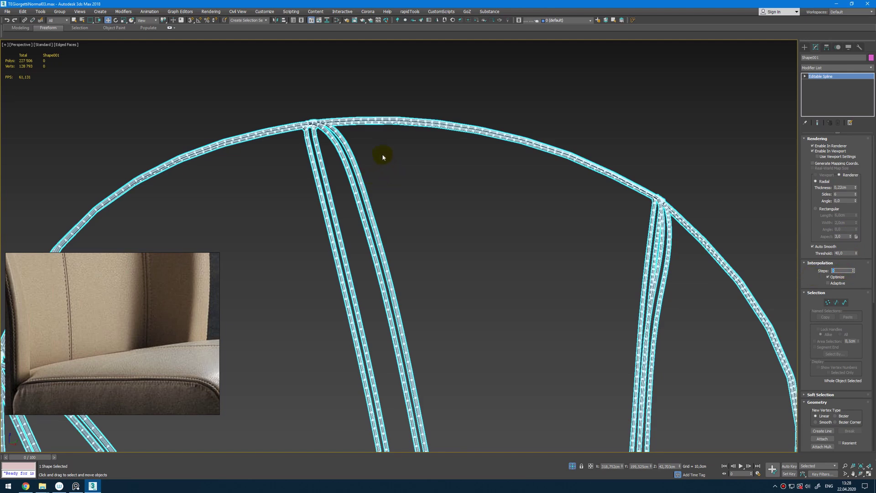
{"action": "type", "text": "0"}
{"action": "key", "text": "Return"}
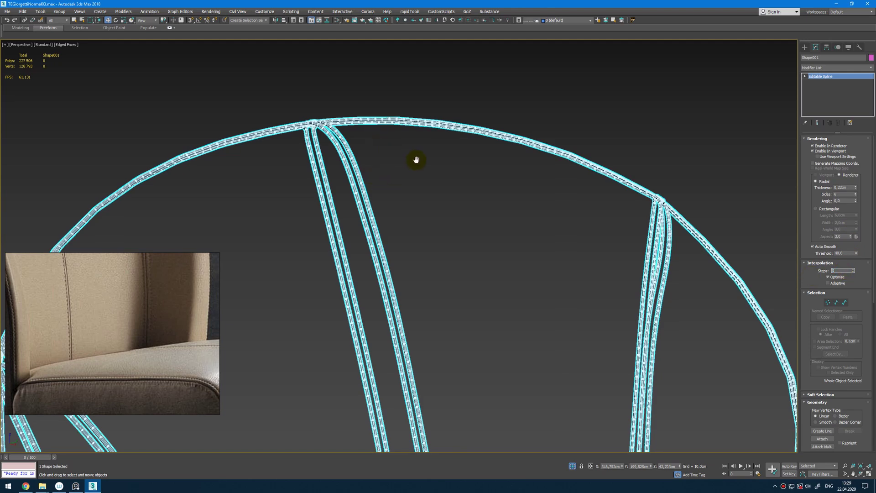
Try to break all vertices of the normalized seam splines apart
{"action": "middle_click_drag", "start_coordinate": [530, 225], "coordinate": [544, 219]}
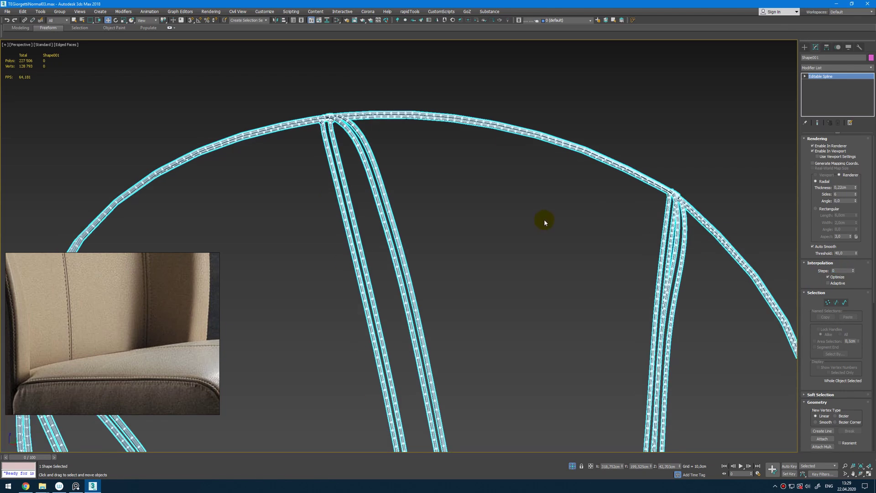
{"action": "key", "text": "1"}
{"action": "key", "text": "ctrl+a"}
{"action": "right_click", "coordinate": [359, 164]}
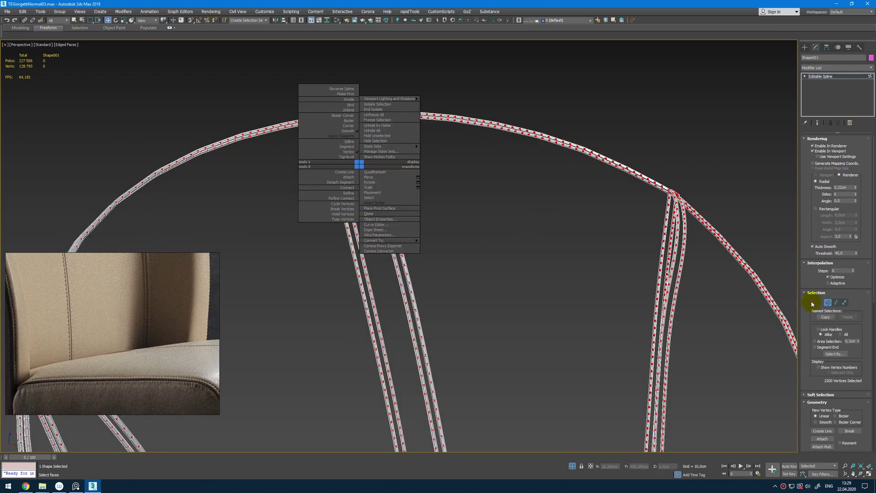
{"action": "scroll", "coordinate": [842, 323], "scroll_direction": "down", "scroll_amount": 1}
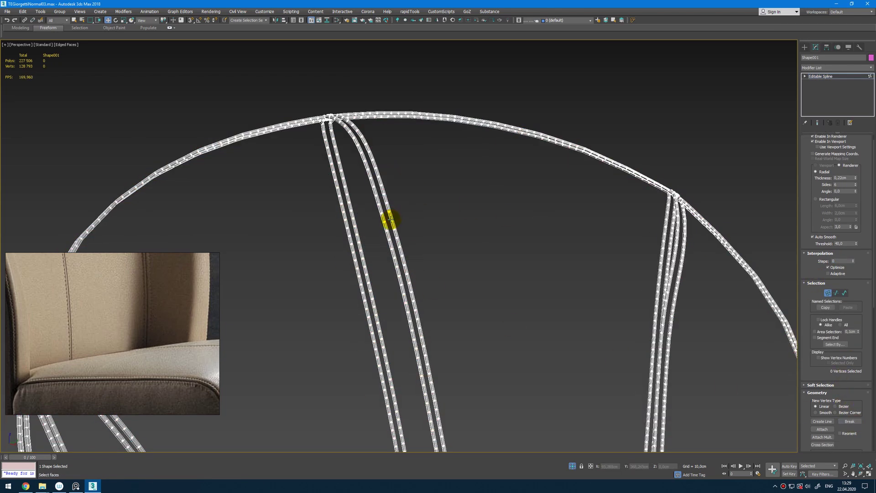
{"action": "left_click", "coordinate": [405, 219]}
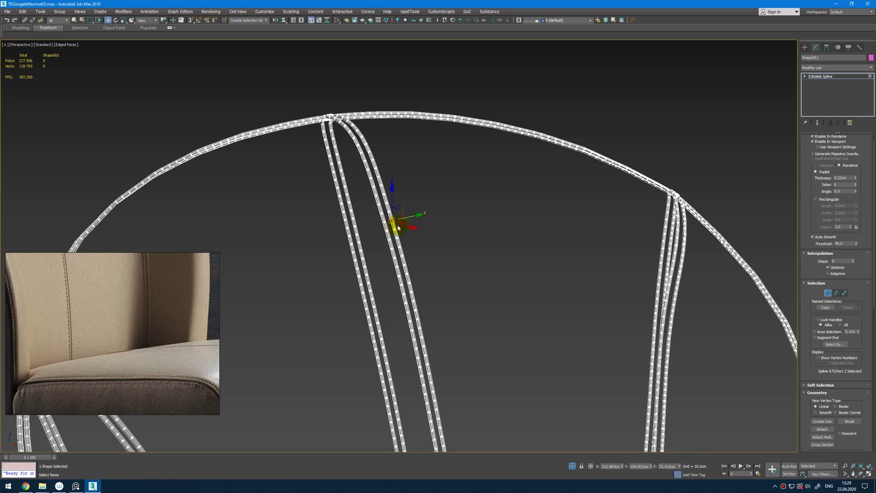
Try to delete individual pieces of the small stray loop at the backrest's seam junction
{"action": "mouse_move", "coordinate": [400, 228]}
{"action": "middle_mouse_down", "text": "alt"}
{"action": "mouse_move", "coordinate": [455, 243]}
{"action": "mouse_move", "coordinate": [405, 221]}
{"action": "middle_mouse_up", "text": "alt"}
{"action": "scroll", "coordinate": [363, 211], "scroll_direction": "up", "scroll_amount": 5}
{"action": "key", "text": "3"}
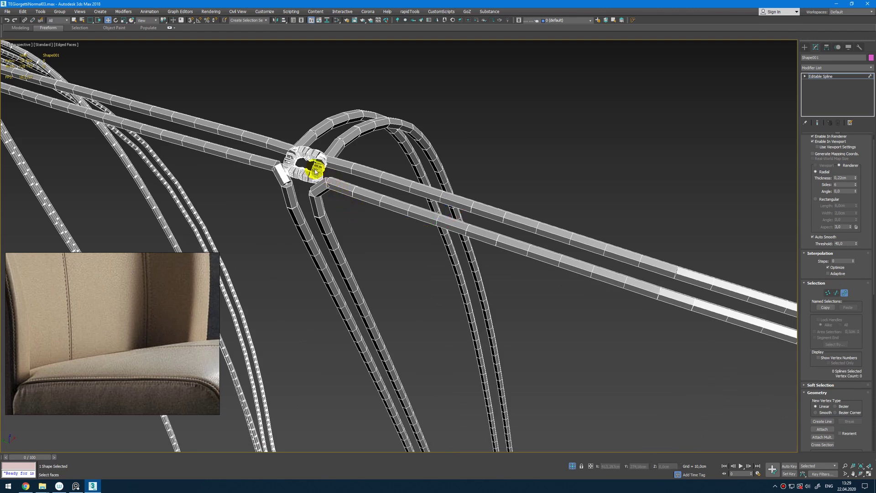
{"action": "left_click", "coordinate": [320, 163]}
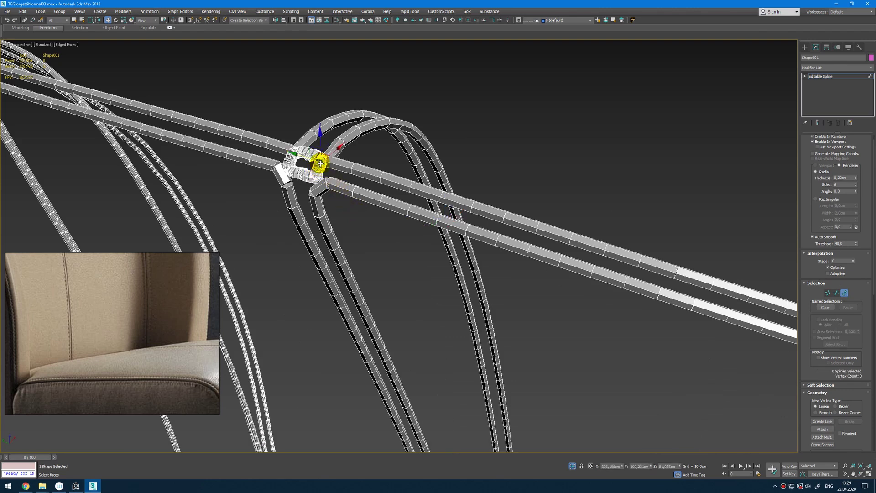
{"action": "left_click", "coordinate": [315, 163]}
{"action": "key", "text": "F3"}
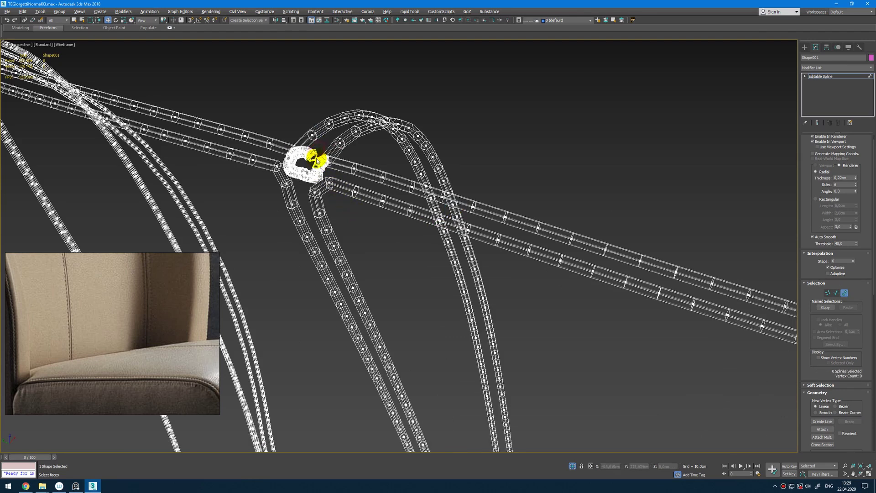
{"action": "middle_click_drag", "start_coordinate": [316, 160], "coordinate": [334, 169], "text": "alt"}
{"action": "middle_click_drag", "start_coordinate": [457, 245], "coordinate": [415, 204]}
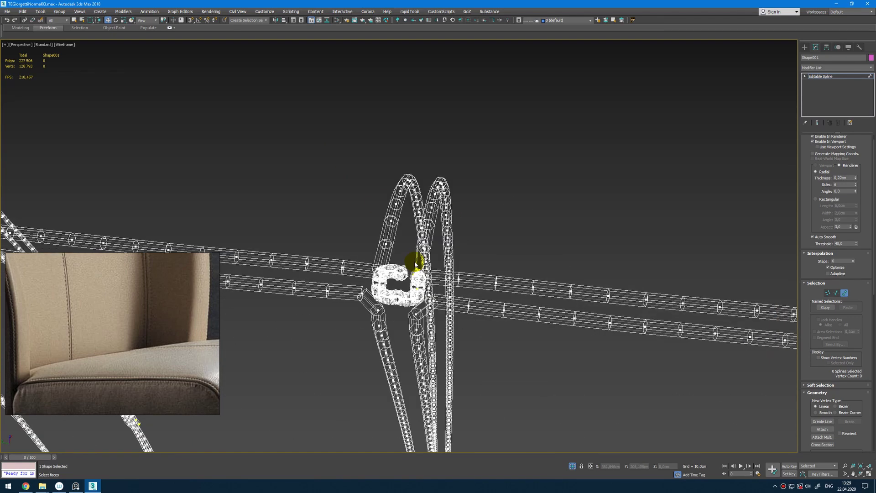
{"action": "left_click", "coordinate": [429, 257]}
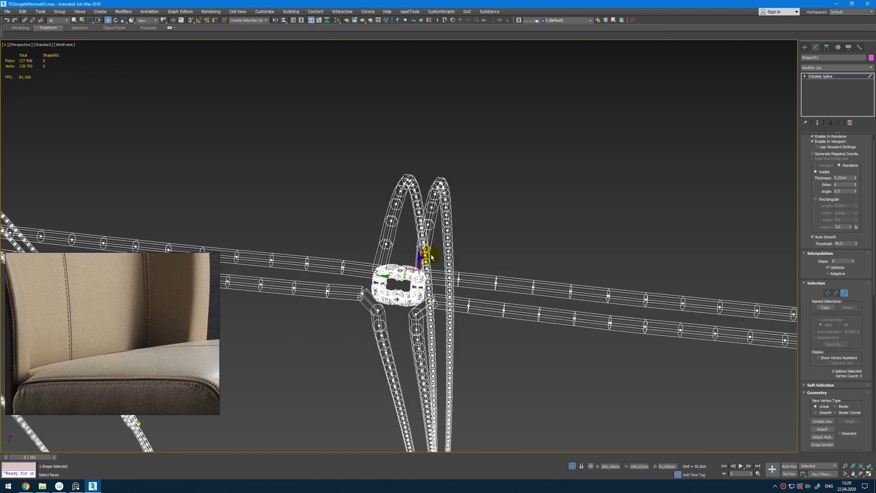
{"action": "key", "text": "Delete"}
{"action": "key", "text": "3"}
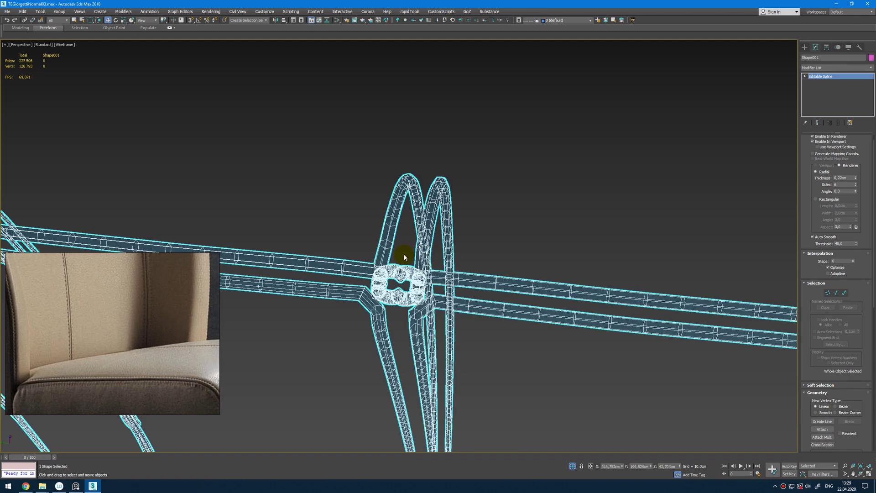
Delete the small closed splines at the junctions where the backrest's vertical seams meet its edge seam
{"action": "key", "text": "3"}
{"action": "left_click", "coordinate": [401, 285]}
{"action": "key", "text": "Delete"}
{"action": "scroll", "coordinate": [401, 284], "scroll_direction": "down", "scroll_amount": 6}
{"action": "mouse_move", "coordinate": [406, 281]}
{"action": "middle_mouse_down", "text": "alt"}
{"action": "mouse_move", "coordinate": [431, 279]}
{"action": "mouse_move", "coordinate": [390, 278]}
{"action": "mouse_move", "coordinate": [397, 278]}
{"action": "middle_mouse_up", "text": "alt"}
{"action": "middle_click_drag", "start_coordinate": [594, 313], "coordinate": [316, 254], "text": "alt"}
{"action": "scroll", "coordinate": [322, 251], "scroll_direction": "up", "scroll_amount": 6}
{"action": "scroll", "coordinate": [327, 264], "scroll_direction": "down", "scroll_amount": 6}
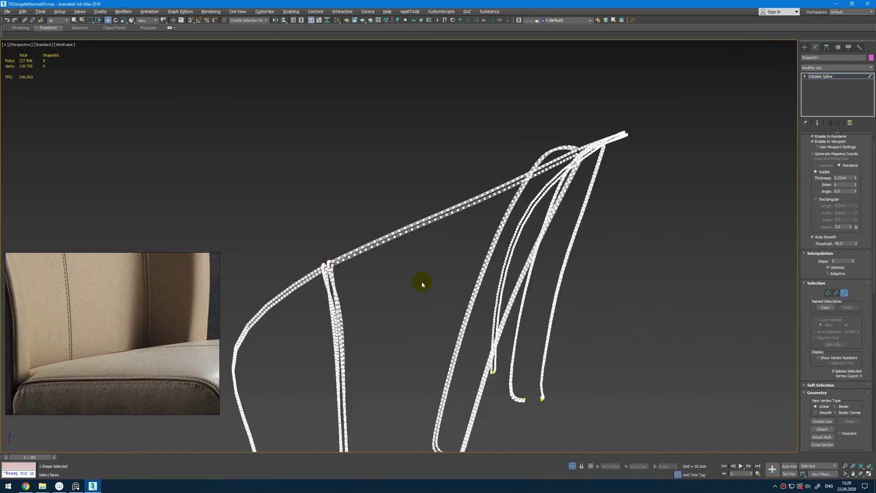
{"action": "mouse_move", "coordinate": [420, 284]}
{"action": "middle_mouse_down", "text": "alt"}
{"action": "mouse_move", "coordinate": [358, 274]}
{"action": "mouse_move", "coordinate": [397, 249]}
{"action": "mouse_move", "coordinate": [437, 247]}
{"action": "middle_mouse_up", "text": "alt"}
{"action": "key", "text": "3"}
{"action": "key", "text": "F3"}
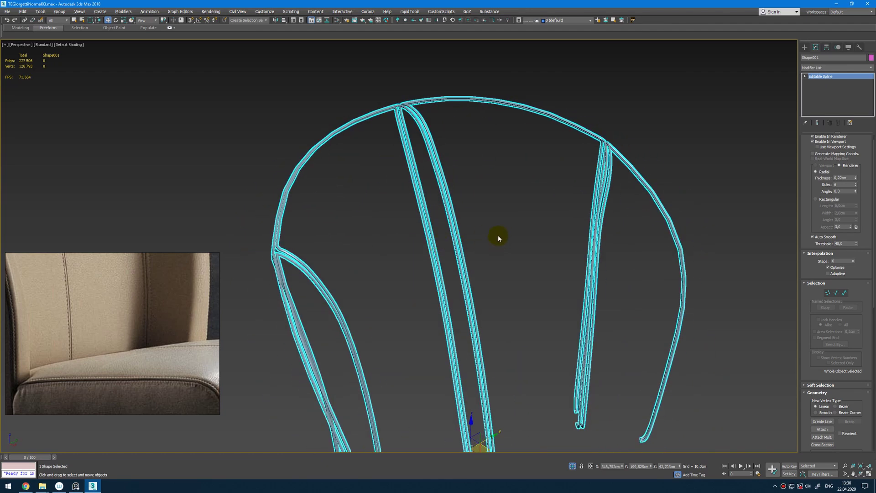
Select all vertices of the cleaned seam shape and break them into separate segments
{"action": "key", "text": "1"}
{"action": "key", "text": "ctrl+a"}
{"action": "right_click", "coordinate": [524, 200]}
{"action": "middle_click_drag", "start_coordinate": [772, 269], "coordinate": [706, 223]}
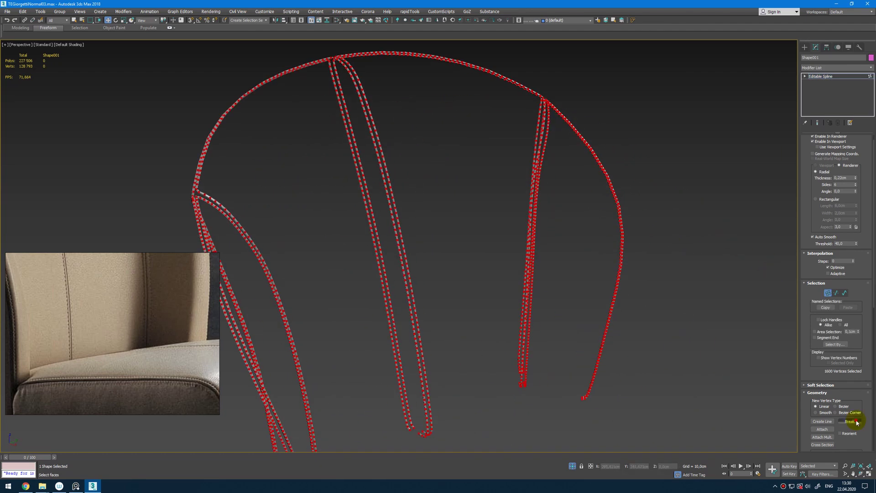
{"action": "left_click", "coordinate": [853, 421]}
{"action": "key", "text": "1"}
Try converting the broken seam shape to an Editable Mesh and select all of its elements
{"action": "middle_click_drag", "start_coordinate": [499, 131], "coordinate": [466, 165]}
{"action": "right_click", "coordinate": [467, 165]}
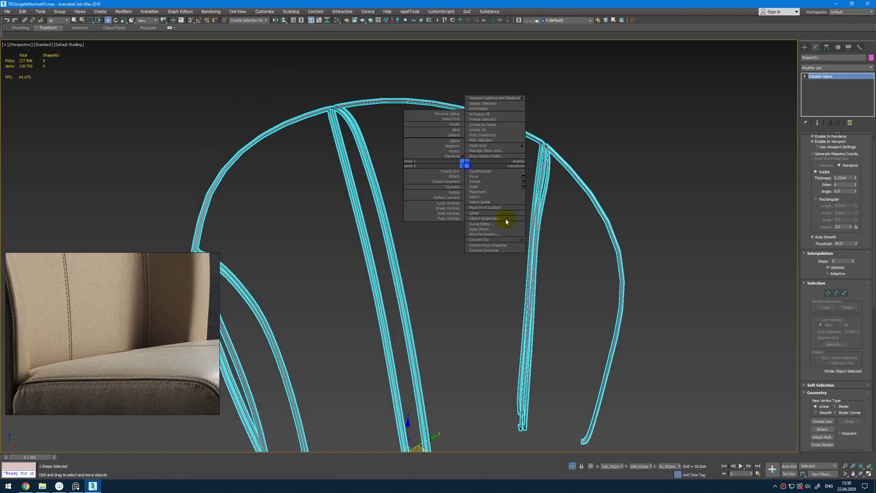
{"action": "mouse_move", "coordinate": [511, 240]}
{"action": "left_click", "coordinate": [563, 244]}
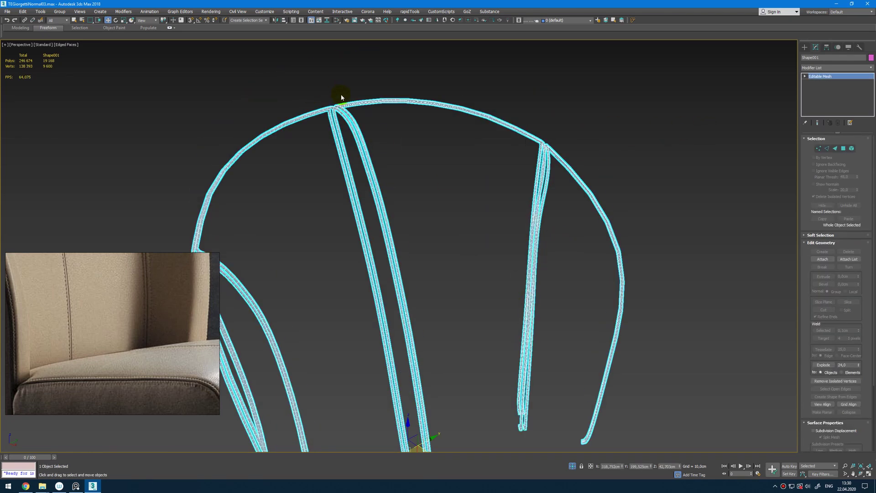
{"action": "scroll", "coordinate": [336, 130], "scroll_direction": "up", "scroll_amount": 5}
{"action": "key", "text": "F4"}
{"action": "key", "text": "4"}
{"action": "key", "text": "ctrl+a"}
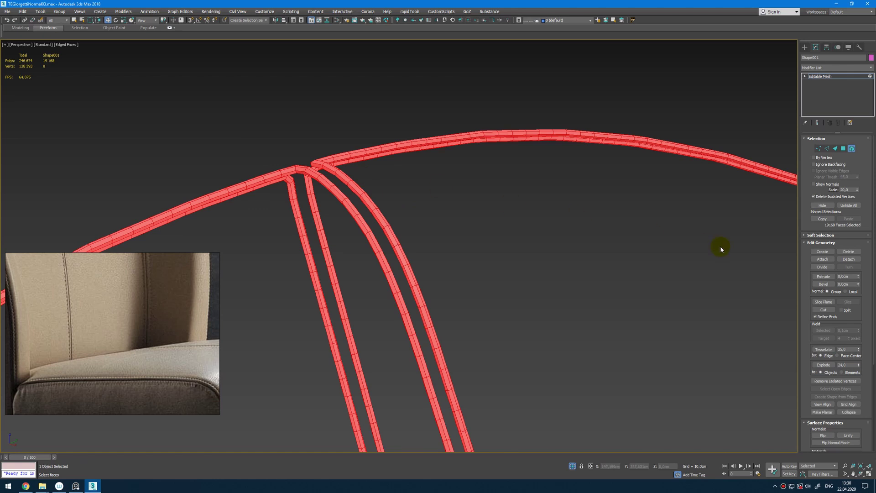
Try scaling the selected mesh elements uniformly, and undo back to the Editable Spline
{"action": "scroll", "coordinate": [406, 222], "scroll_direction": "down", "scroll_amount": 8}
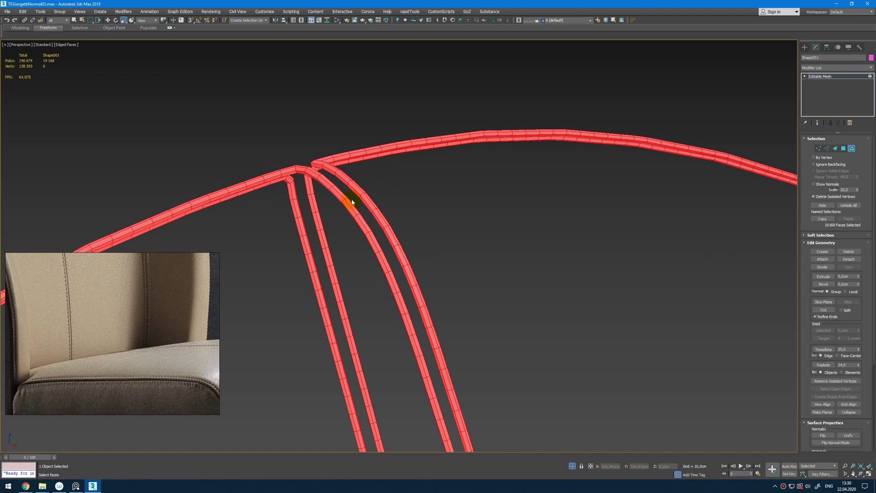
{"action": "scroll", "coordinate": [319, 271], "scroll_direction": "up", "scroll_amount": 6}
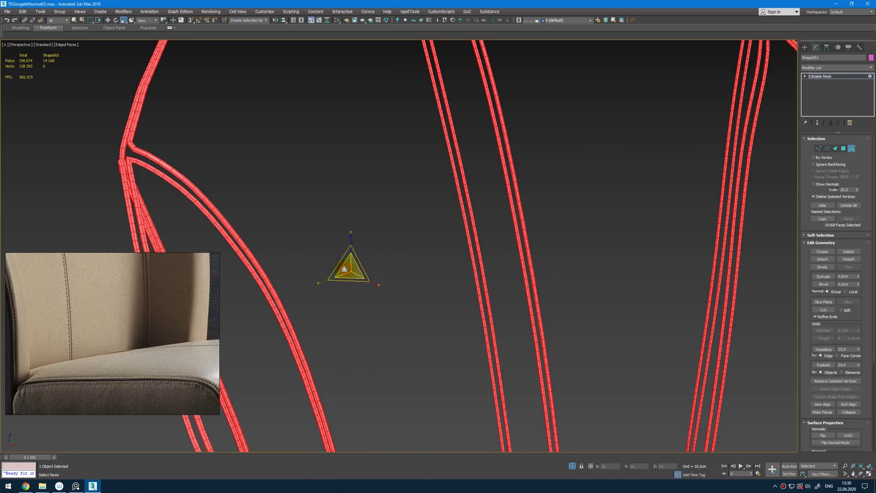
{"action": "left_click_drag", "start_coordinate": [344, 269], "coordinate": [348, 269]}
{"action": "key", "text": "5"}
{"action": "middle_click_drag", "start_coordinate": [659, 168], "coordinate": [644, 179], "text": "alt"}
{"action": "key", "text": "ctrl+z"}
{"action": "key", "text": "ctrl+z"}
{"action": "key", "text": "ctrl+z"}
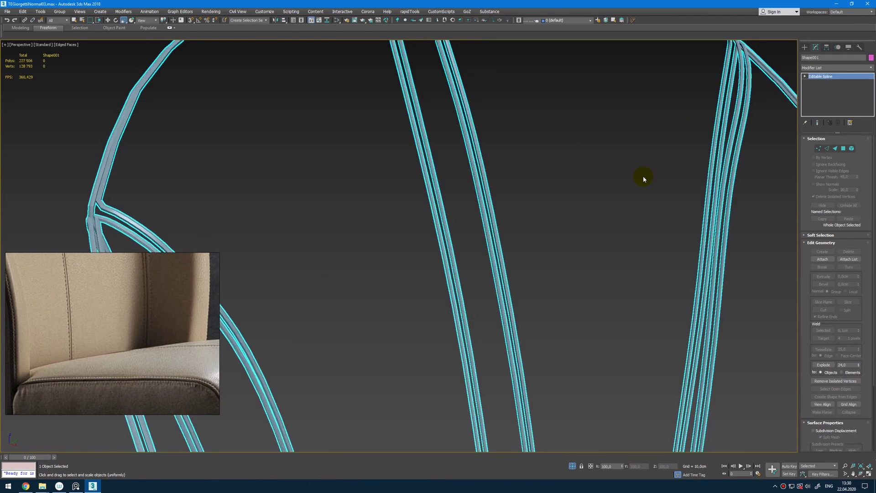
Break all vertices of the seam splines again and test the separation by moving one vertex on a vertical seam
{"action": "key", "text": "1"}
{"action": "key", "text": "ctrl+a"}
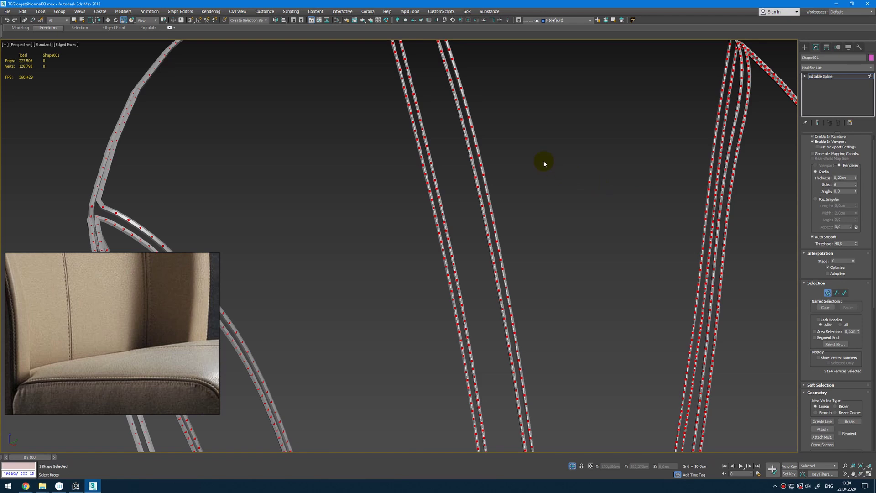
{"action": "left_click", "coordinate": [849, 421]}
{"action": "key", "text": "w"}
{"action": "scroll", "coordinate": [543, 205], "scroll_direction": "up", "scroll_amount": 5}
{"action": "left_click", "coordinate": [432, 184]}
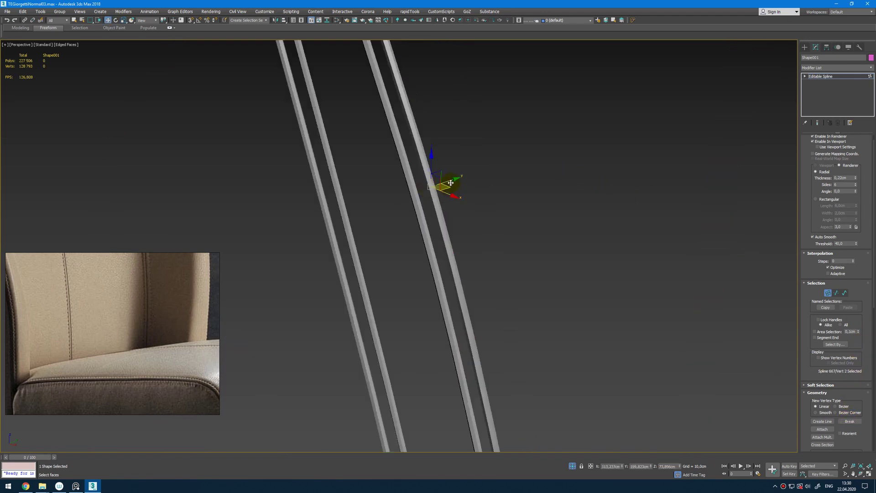
{"action": "left_click_drag", "start_coordinate": [450, 183], "coordinate": [472, 173]}
Convert the broken seam shape to an Editable Mesh and enter element selection with all elements selected
{"action": "key", "text": "1"}
{"action": "right_click", "coordinate": [471, 172]}
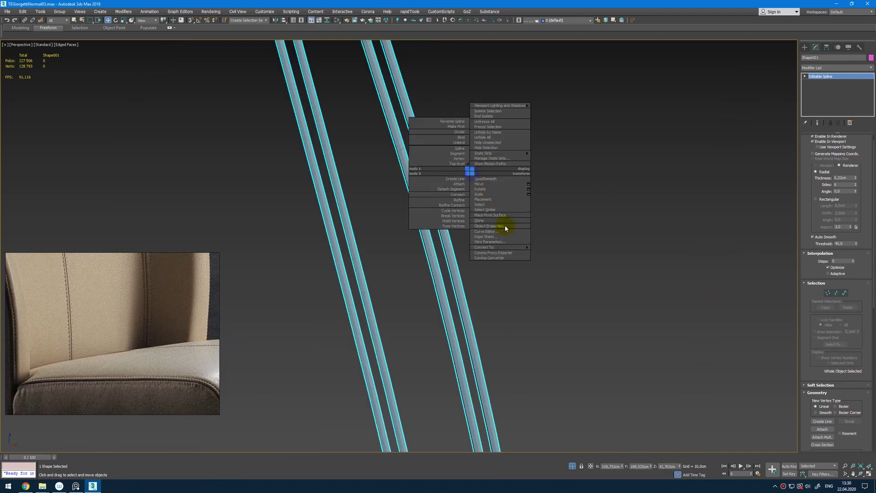
{"action": "mouse_move", "coordinate": [515, 247]}
{"action": "left_click", "coordinate": [550, 252]}
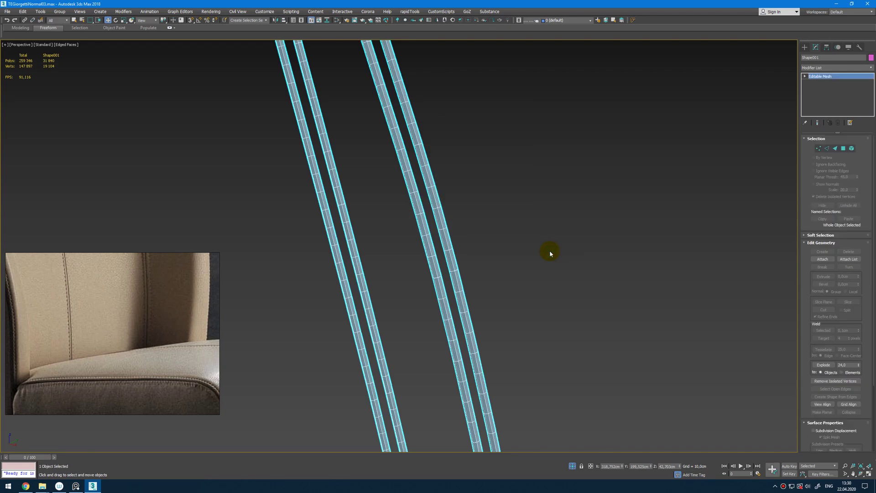
{"action": "key", "text": "5"}
Scale all stitch elements uniformly to 75 percent about their own centres to leave gaps between stitches
{"action": "scroll", "coordinate": [461, 235], "scroll_direction": "down", "scroll_amount": 5}
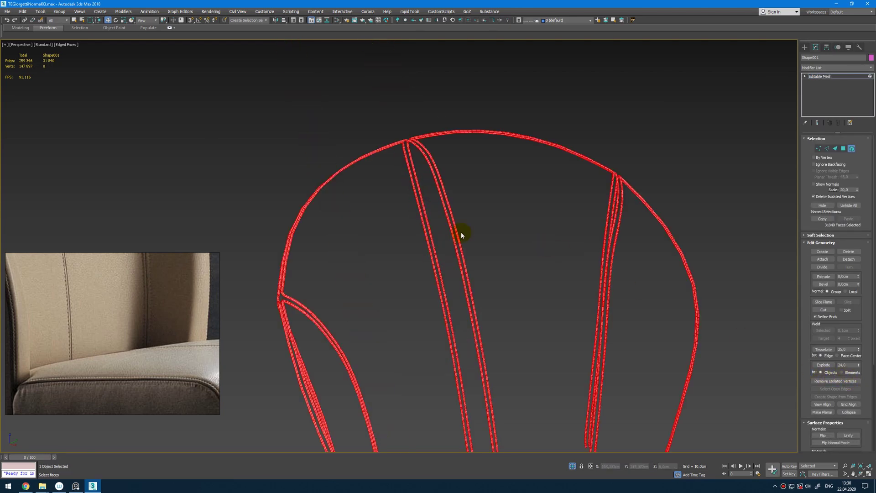
{"action": "scroll", "coordinate": [424, 273], "scroll_direction": "up", "scroll_amount": 10}
{"action": "key", "text": "r"}
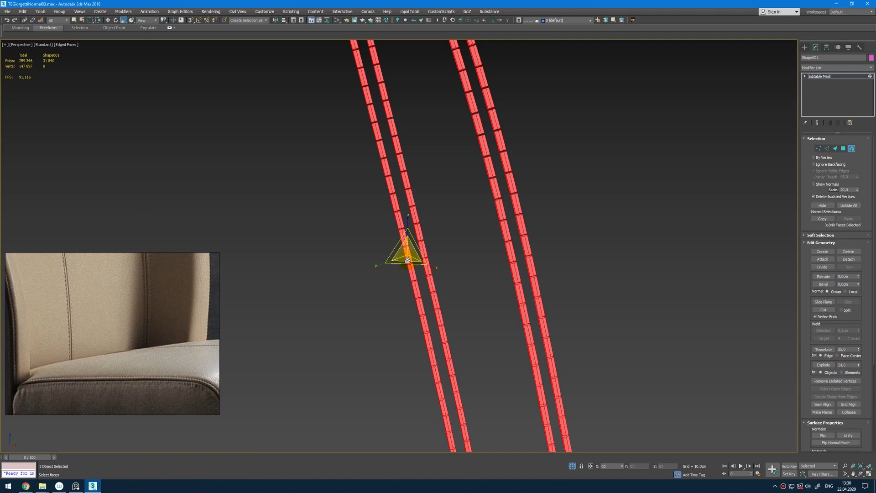
{"action": "left_click_drag", "start_coordinate": [407, 263], "coordinate": [408, 271]}
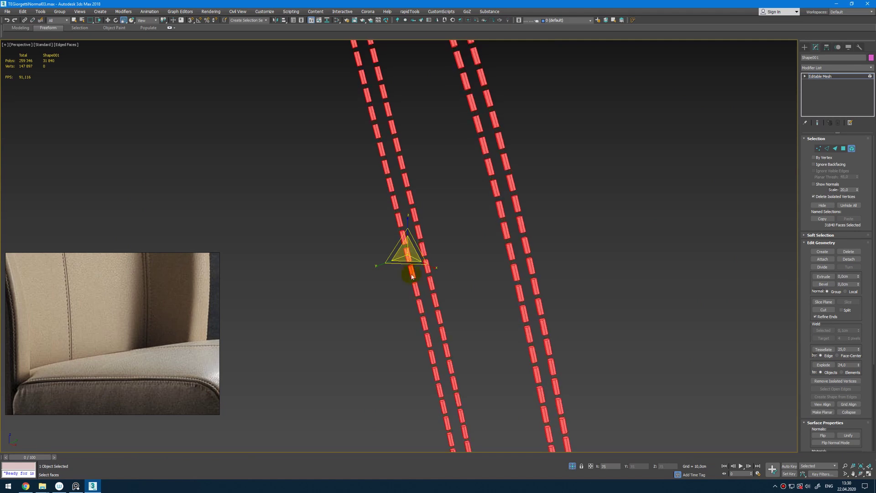
Exit isolation and add a TurboSmooth modifier to the stitch mesh
{"action": "left_click", "coordinate": [572, 466]}
{"action": "middle_click_drag", "start_coordinate": [447, 242], "coordinate": [432, 200], "text": "alt"}
{"action": "scroll", "coordinate": [433, 199], "scroll_direction": "up", "scroll_amount": 10}
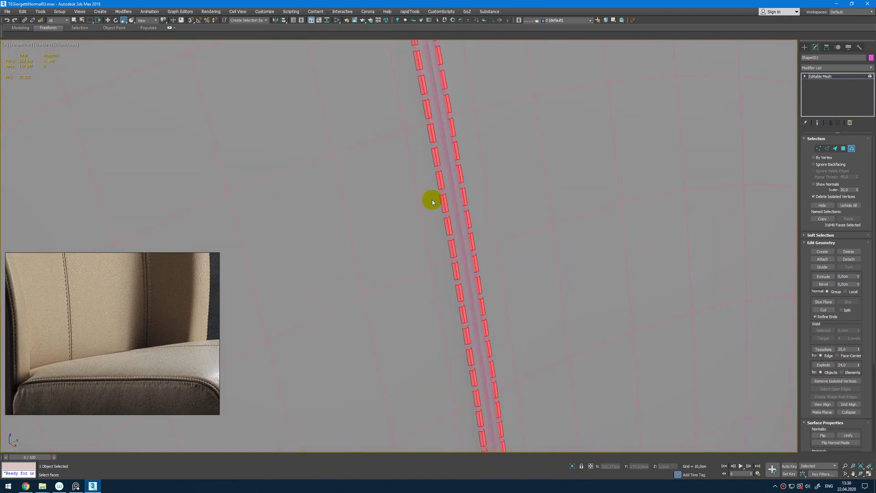
{"action": "left_click", "coordinate": [839, 77]}
{"action": "left_click", "coordinate": [850, 68]}
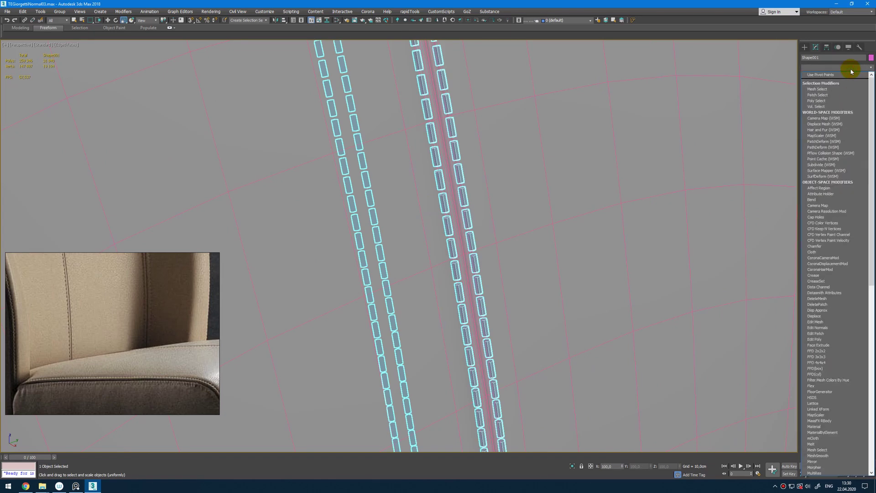
{"action": "key", "text": "t"}
{"action": "key", "text": "u"}
{"action": "key", "text": "Return"}
{"action": "key", "text": "F4"}
{"action": "scroll", "coordinate": [577, 174], "scroll_direction": "down", "scroll_amount": 10}
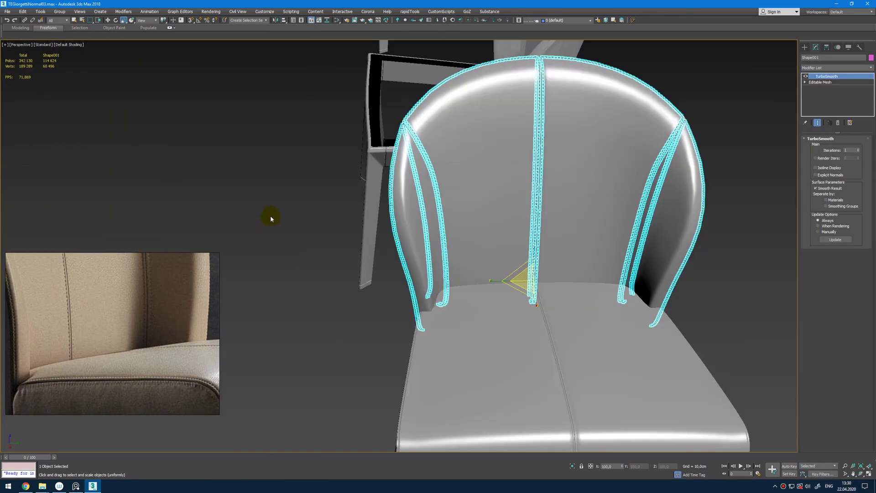
Examine the finished stitches along the backrest seams from several angles and distances
{"action": "left_click", "coordinate": [275, 213]}
{"action": "middle_click_drag", "start_coordinate": [411, 216], "coordinate": [435, 195], "text": "alt"}
{"action": "scroll", "coordinate": [435, 195], "scroll_direction": "up", "scroll_amount": 6}
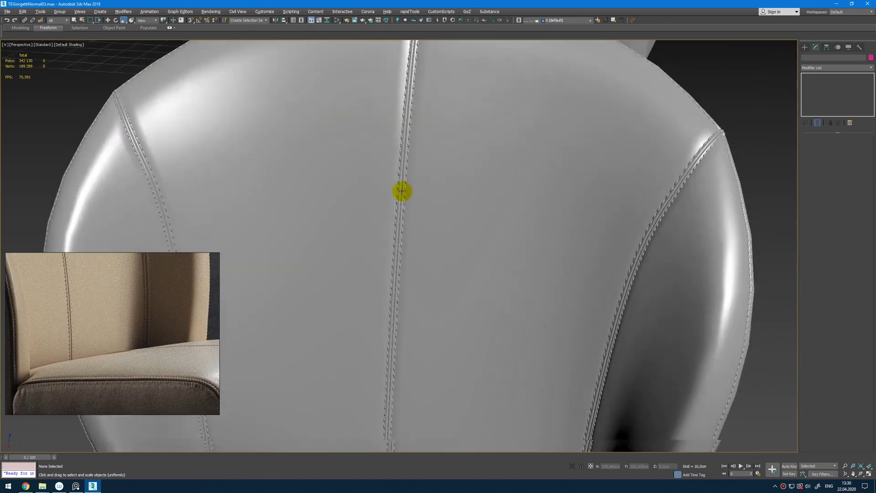
{"action": "left_click", "coordinate": [421, 162]}
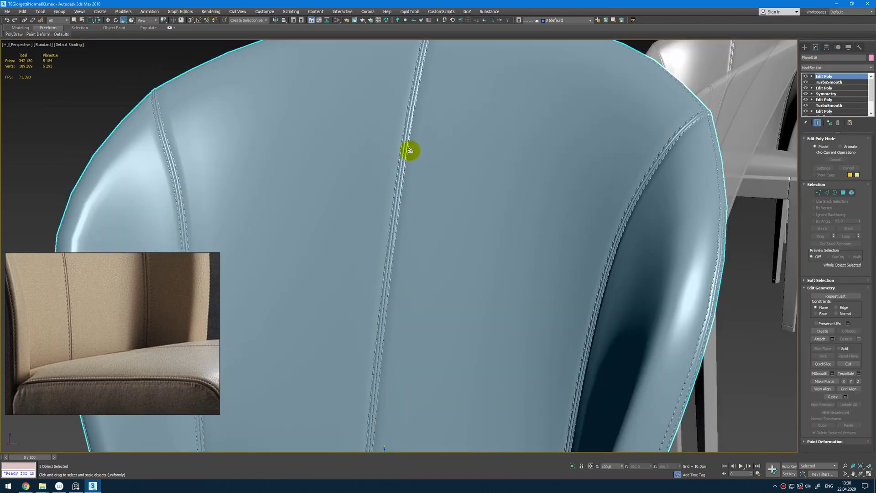
{"action": "left_click", "coordinate": [408, 144]}
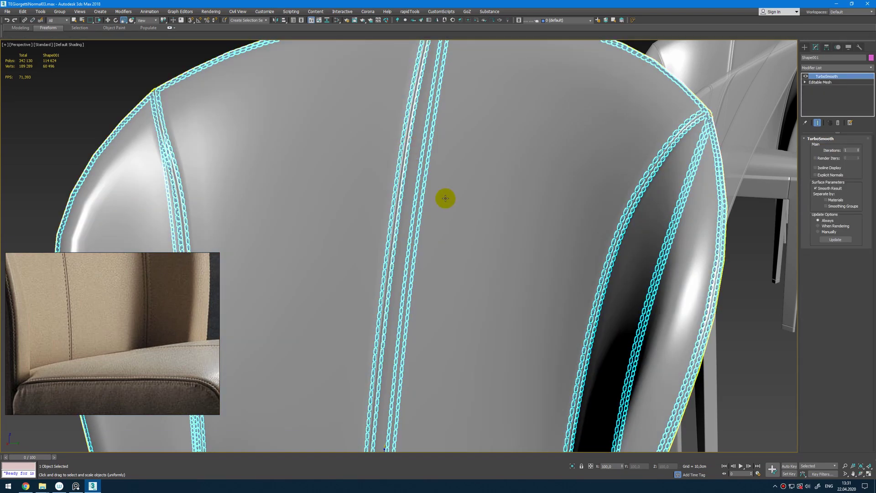
{"action": "scroll", "coordinate": [445, 198], "scroll_direction": "down", "scroll_amount": 5}
{"action": "middle_click_drag", "start_coordinate": [491, 201], "coordinate": [370, 310], "text": "alt"}
{"action": "left_click", "coordinate": [684, 175]}
{"action": "key", "text": "F4"}
{"action": "key", "text": "F4"}
{"action": "scroll", "coordinate": [303, 303], "scroll_direction": "up", "scroll_amount": 3}
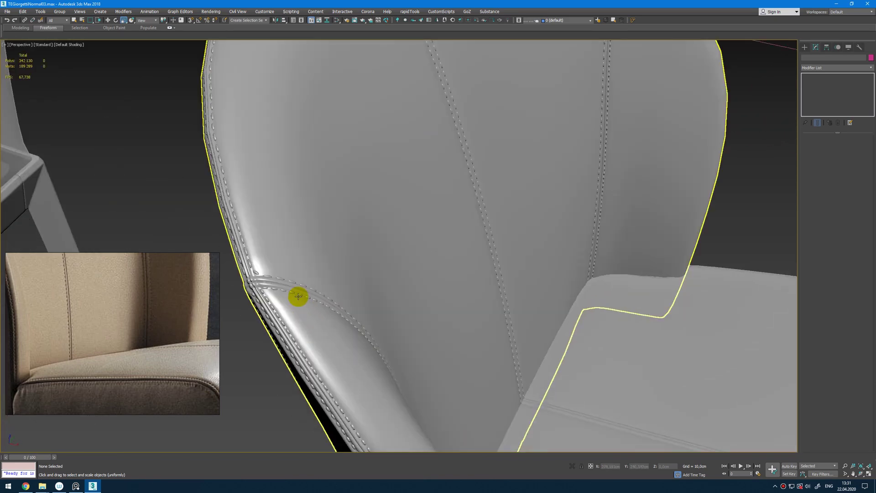
{"action": "scroll", "coordinate": [297, 295], "scroll_direction": "down", "scroll_amount": 6}
{"action": "middle_click_drag", "start_coordinate": [297, 296], "coordinate": [394, 317], "text": "alt"}
{"action": "scroll", "coordinate": [394, 316], "scroll_direction": "up", "scroll_amount": 4}
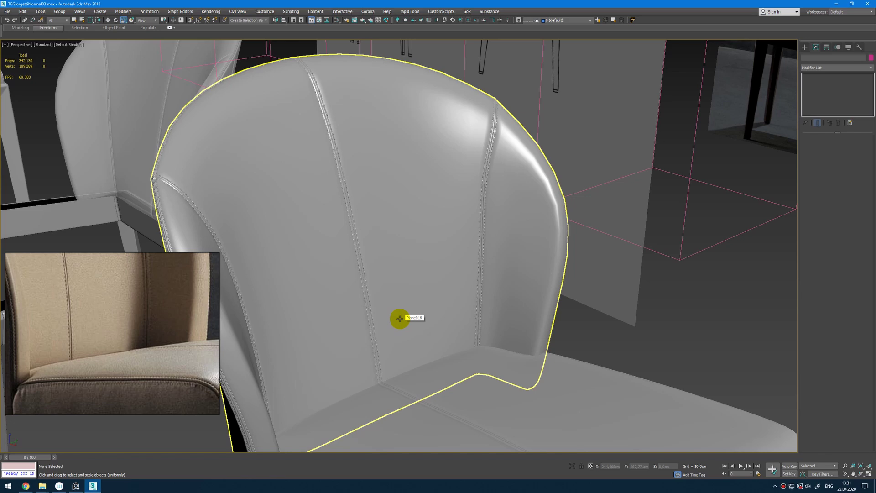
{"action": "middle_click_drag", "start_coordinate": [398, 319], "coordinate": [419, 340], "text": "alt"}
{"action": "scroll", "coordinate": [419, 339], "scroll_direction": "down", "scroll_amount": 4}
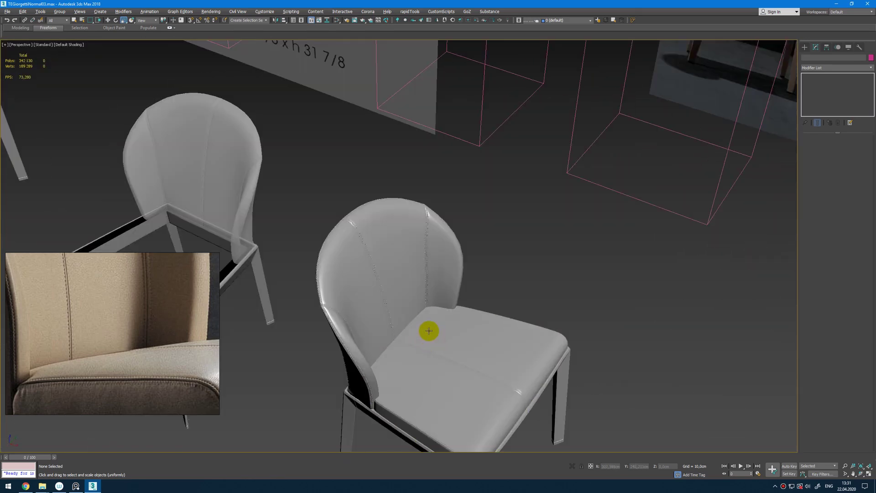
Select the four objects of the rightmost chair with the stitched backrest and isolate them
{"action": "key", "text": "t"}
{"action": "scroll", "coordinate": [481, 190], "scroll_direction": "down", "scroll_amount": 3}
{"action": "left_click_drag", "start_coordinate": [395, 279], "coordinate": [393, 279]}
{"action": "key", "text": "alt+w"}
{"action": "middle_click", "coordinate": [610, 397]}
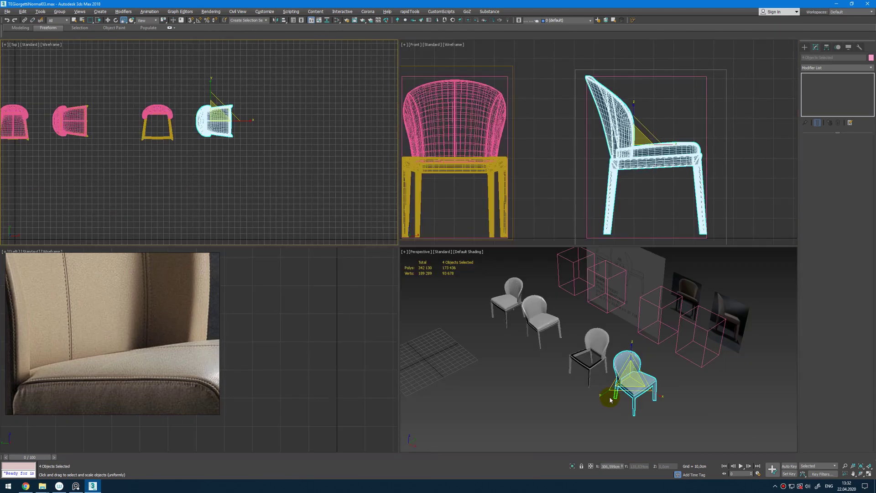
{"action": "key", "text": "alt+w"}
{"action": "scroll", "coordinate": [475, 305], "scroll_direction": "up", "scroll_amount": 3}
{"action": "middle_click_drag", "start_coordinate": [566, 333], "coordinate": [570, 222], "text": "alt"}
{"action": "key", "text": "alt+q"}
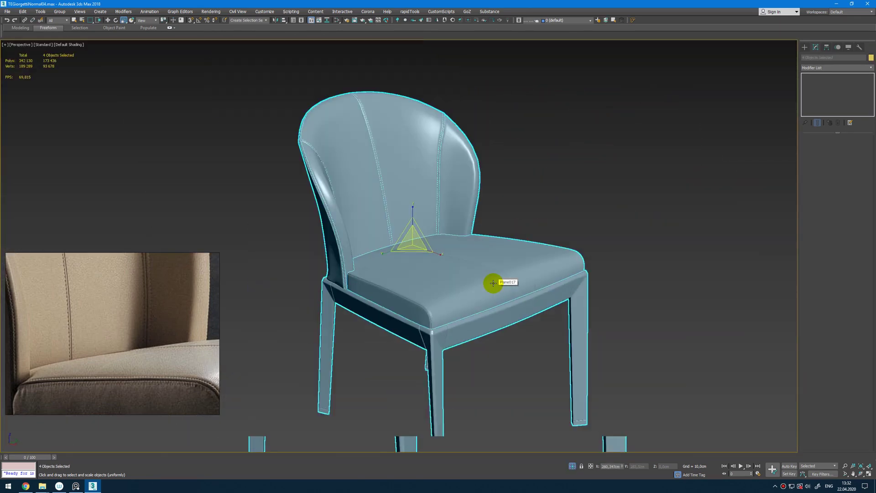
Delete the stitch mesh running along the backrest seams
{"action": "scroll", "coordinate": [494, 283], "scroll_direction": "down", "scroll_amount": 2}
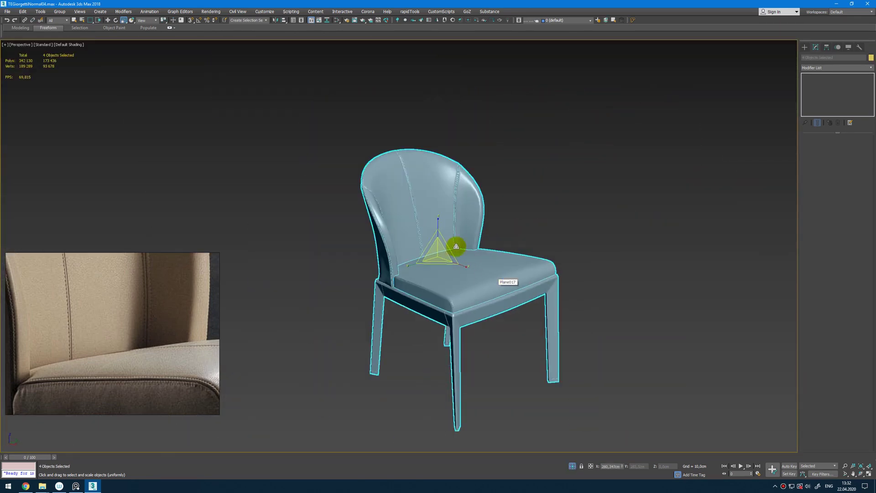
{"action": "scroll", "coordinate": [456, 246], "scroll_direction": "up", "scroll_amount": 5}
{"action": "left_click", "coordinate": [551, 196]}
{"action": "scroll", "coordinate": [455, 187], "scroll_direction": "up", "scroll_amount": 6}
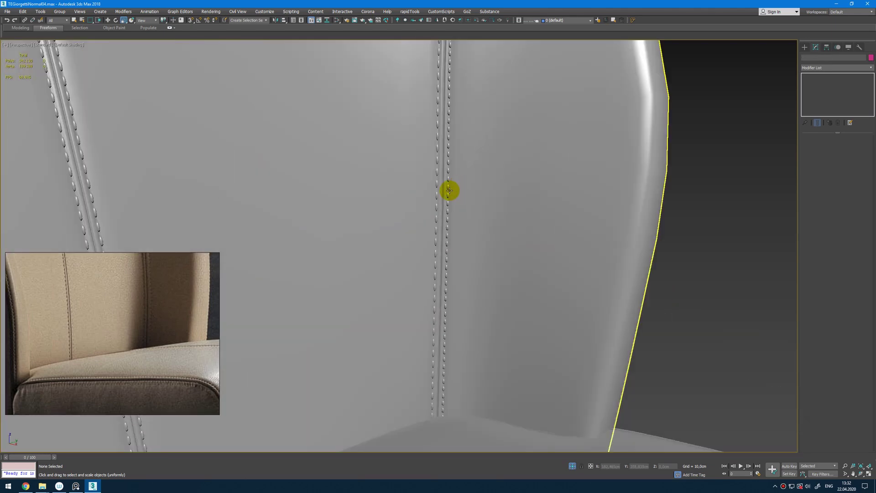
{"action": "key", "text": "w"}
{"action": "left_click", "coordinate": [450, 188]}
{"action": "left_click", "coordinate": [448, 178]}
{"action": "key", "text": "Delete"}
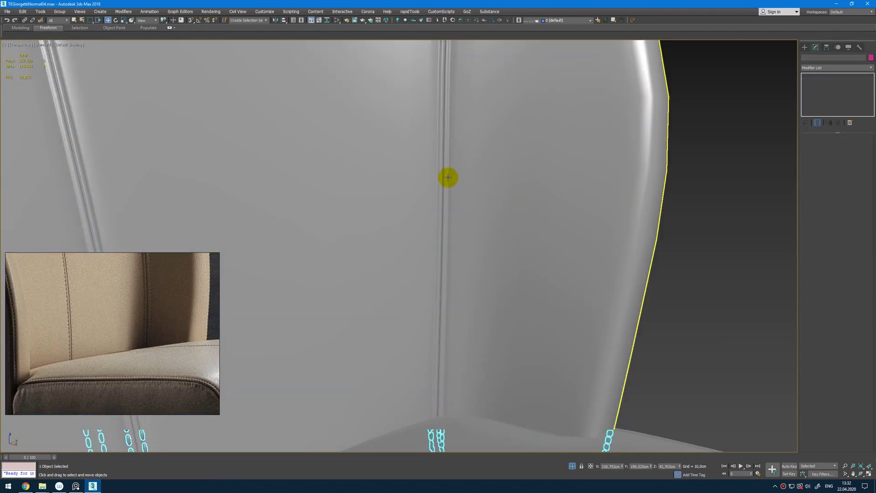
Convert the backrest, seat cushion and frame together to Editable Poly objects
{"action": "left_click", "coordinate": [448, 177]}
{"action": "key", "text": "z"}
{"action": "left_click", "coordinate": [618, 313]}
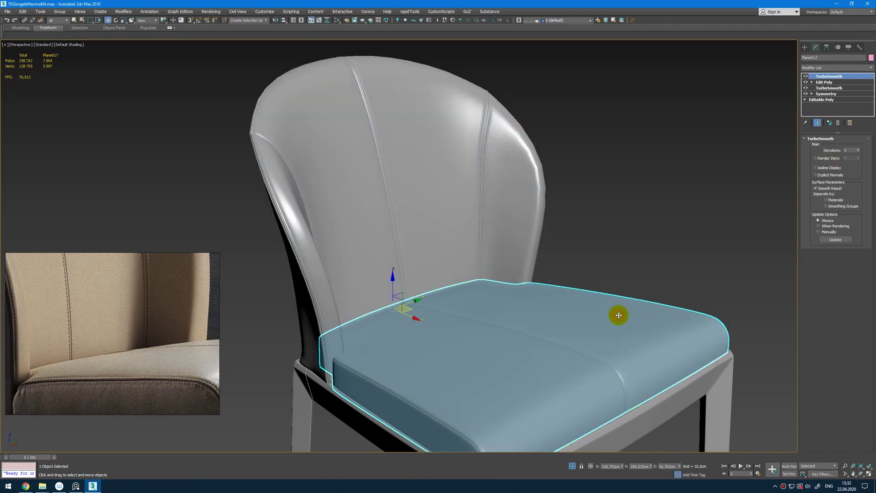
{"action": "scroll", "coordinate": [527, 351], "scroll_direction": "down", "scroll_amount": 6}
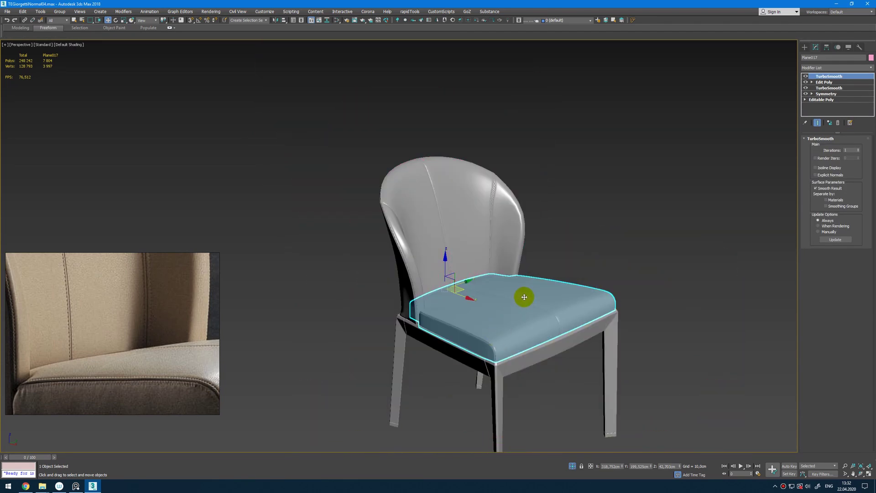
{"action": "key", "text": "ctrl+a"}
{"action": "right_click", "coordinate": [554, 269]}
{"action": "mouse_move", "coordinate": [600, 346]}
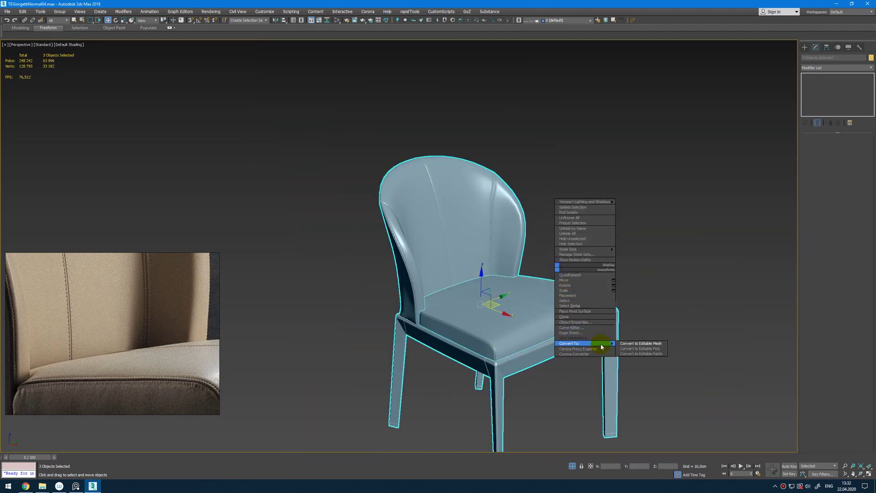
{"action": "left_click", "coordinate": [640, 348]}
Weld all vertices of the chair's leg frame with a weld threshold of 0.0 cm
{"action": "scroll", "coordinate": [499, 354], "scroll_direction": "up", "scroll_amount": 5}
{"action": "left_click", "coordinate": [499, 354]}
{"action": "key", "text": "1"}
{"action": "key", "text": "ctrl+a"}
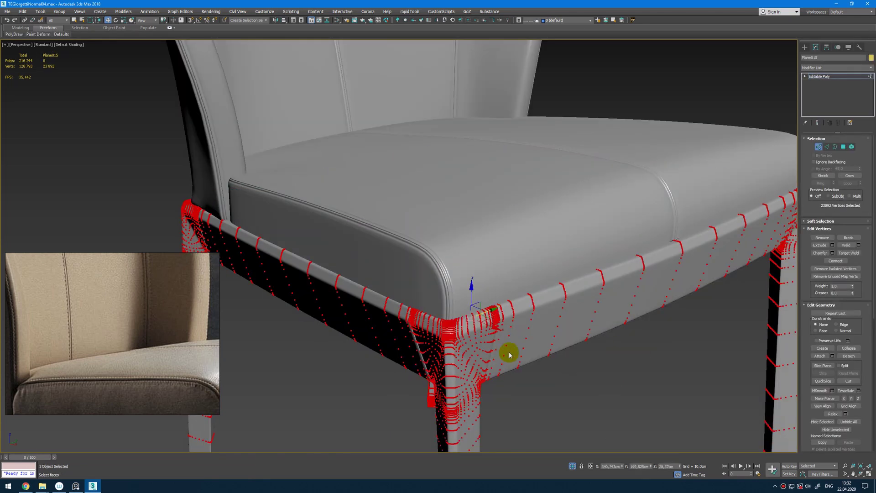
{"action": "left_click", "coordinate": [858, 245]}
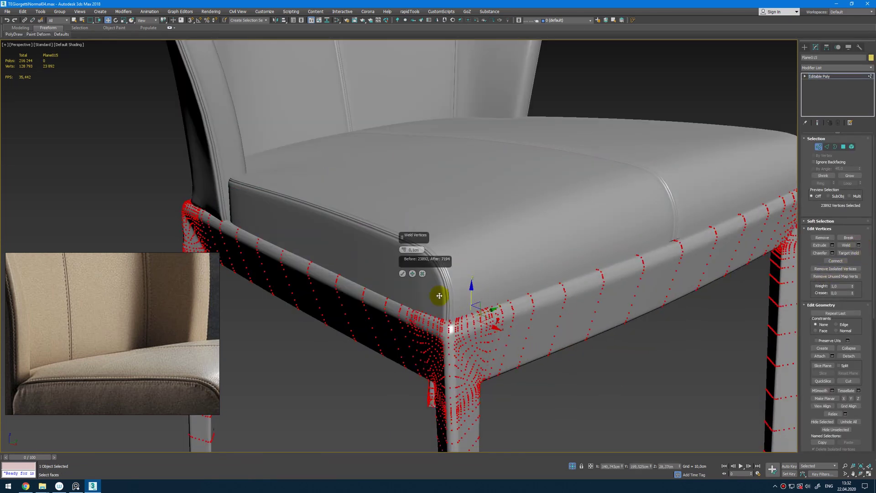
{"action": "right_click", "coordinate": [403, 251]}
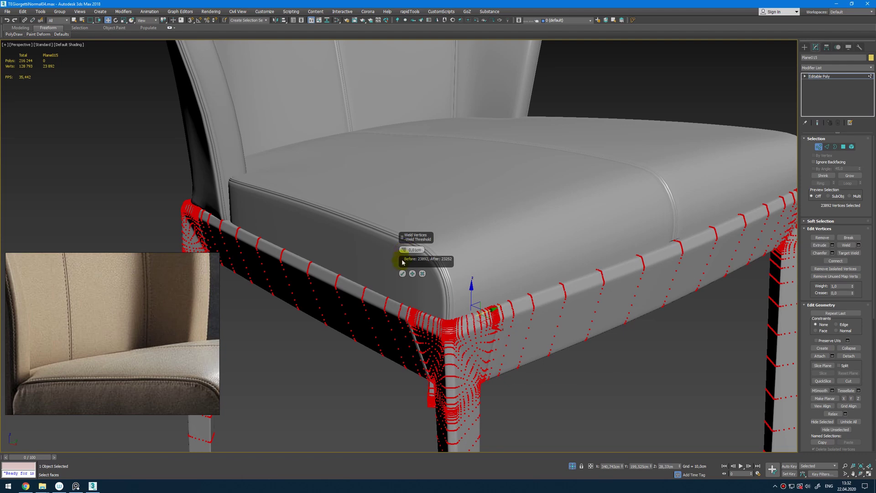
{"action": "left_click", "coordinate": [403, 273]}
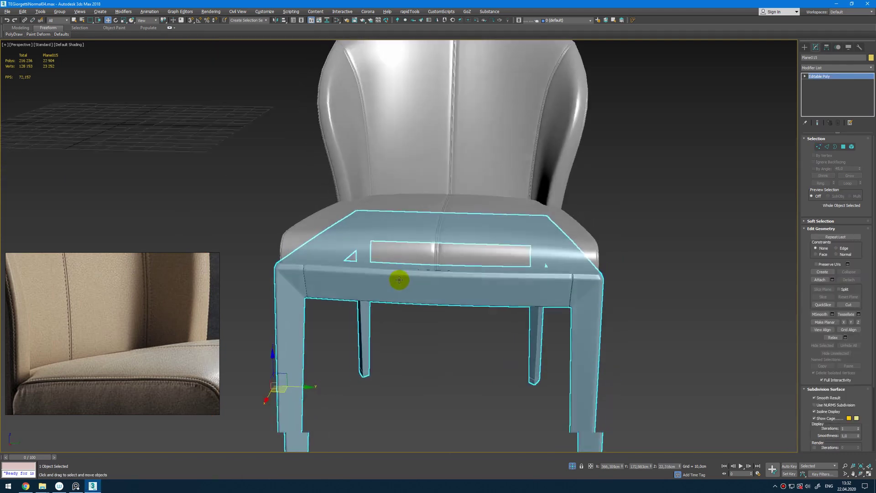
With the seat cushion selected, add a Checker map and connect it to the Diffuse Color of the ModelingMaterial01 material
{"action": "middle_click_drag", "start_coordinate": [397, 280], "coordinate": [431, 322], "text": "alt"}
{"action": "left_click", "coordinate": [434, 252]}
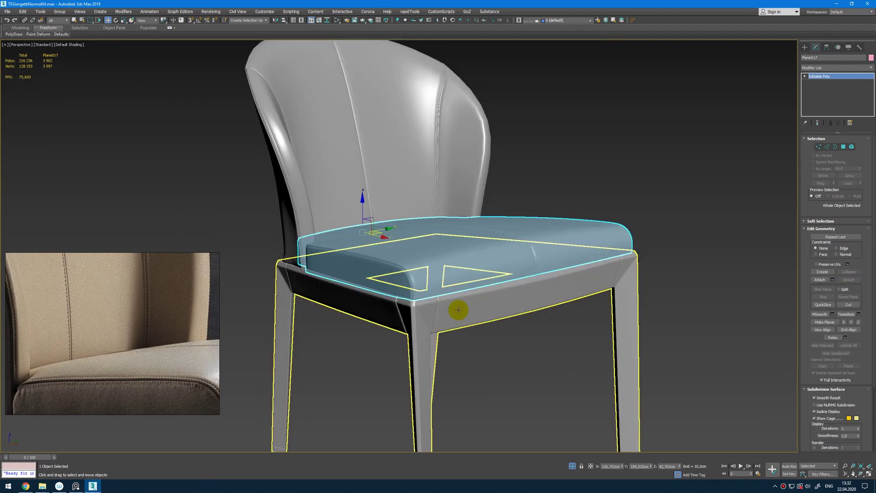
{"action": "scroll", "coordinate": [495, 261], "scroll_direction": "up", "scroll_amount": 3}
{"action": "middle_click_drag", "start_coordinate": [430, 276], "coordinate": [461, 269]}
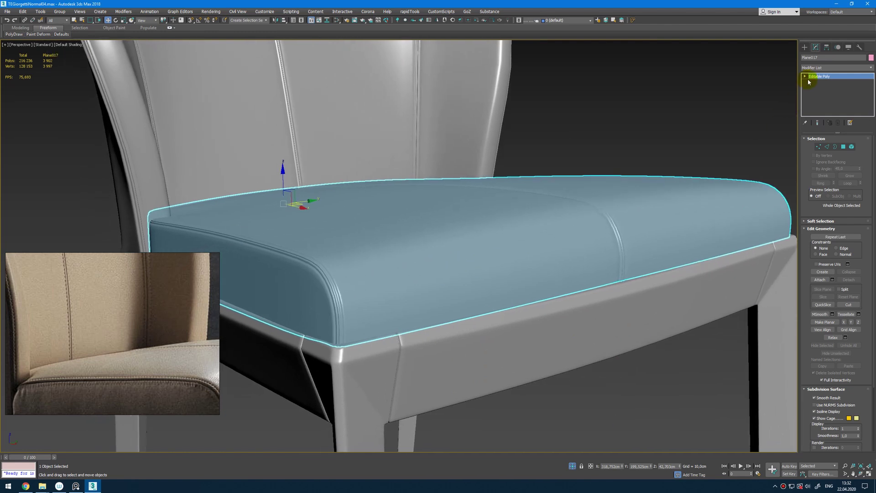
{"action": "left_click", "coordinate": [818, 68]}
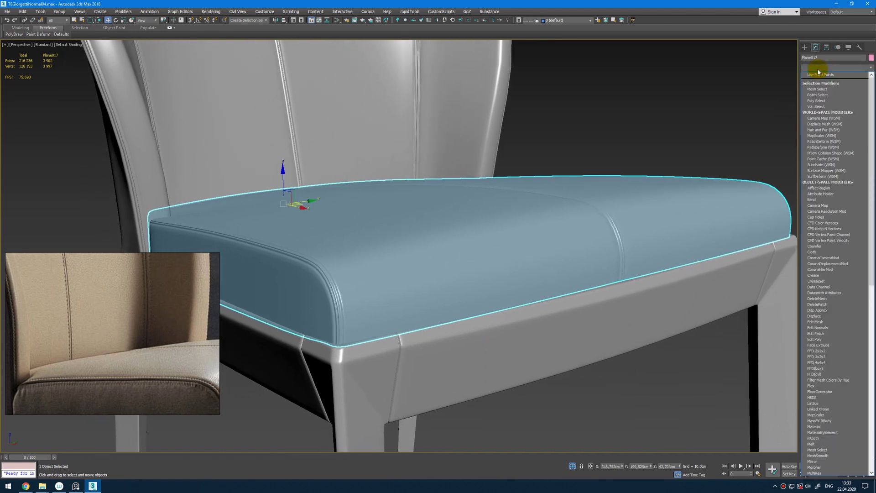
{"action": "left_click", "coordinate": [818, 69]}
{"action": "middle_click_drag", "start_coordinate": [632, 192], "coordinate": [650, 183]}
{"action": "key", "text": "m"}
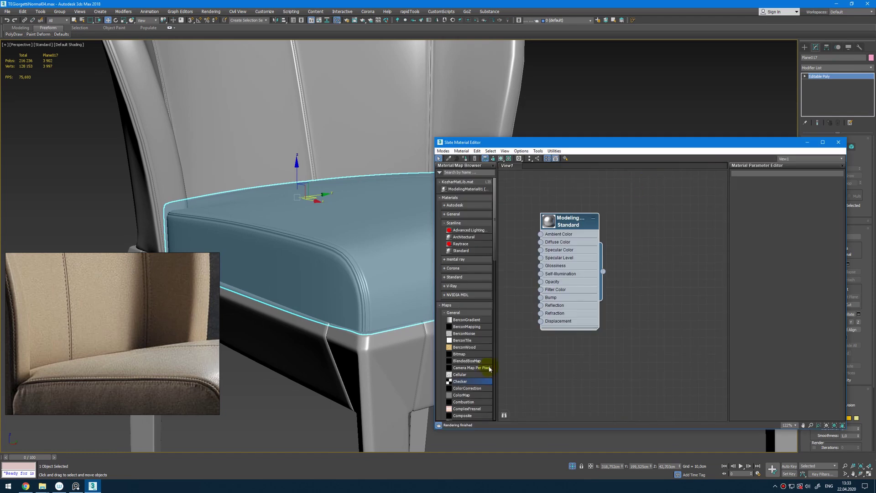
{"action": "left_click_drag", "start_coordinate": [469, 381], "coordinate": [530, 326]}
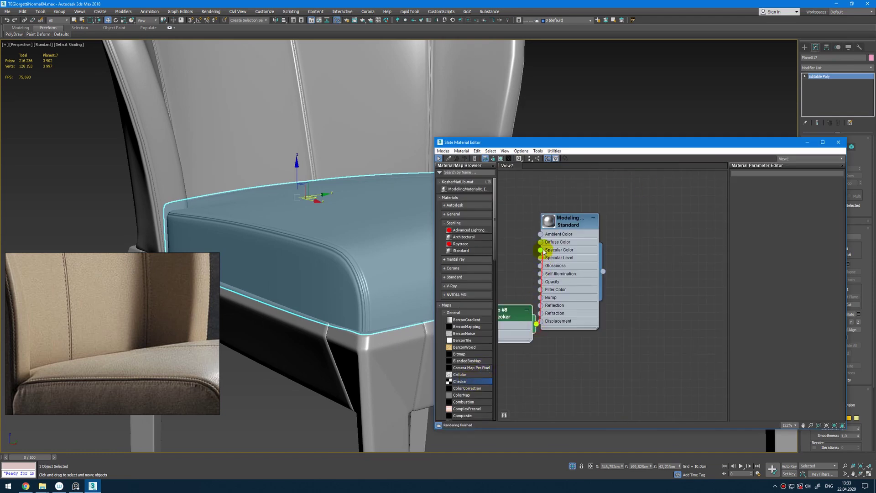
{"action": "left_click_drag", "start_coordinate": [543, 245], "coordinate": [541, 242]}
Set the Checker tiling to 10 in U and V and show the material's map in the viewport
{"action": "left_click", "coordinate": [782, 215]}
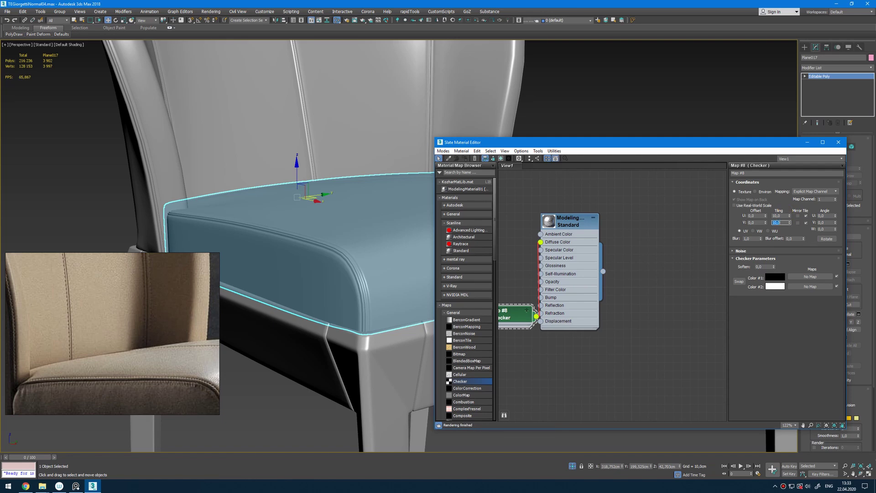
{"action": "double_click", "coordinate": [574, 225]}
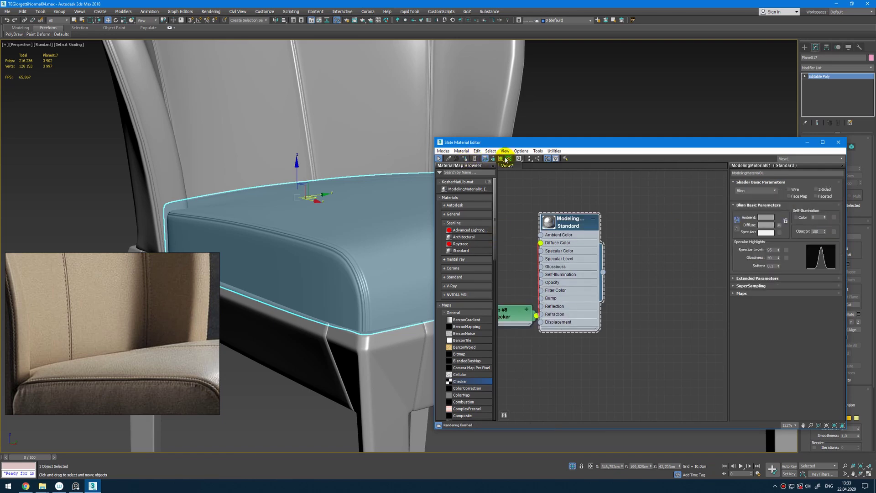
{"action": "left_click", "coordinate": [501, 158]}
{"action": "left_click", "coordinate": [838, 142]}
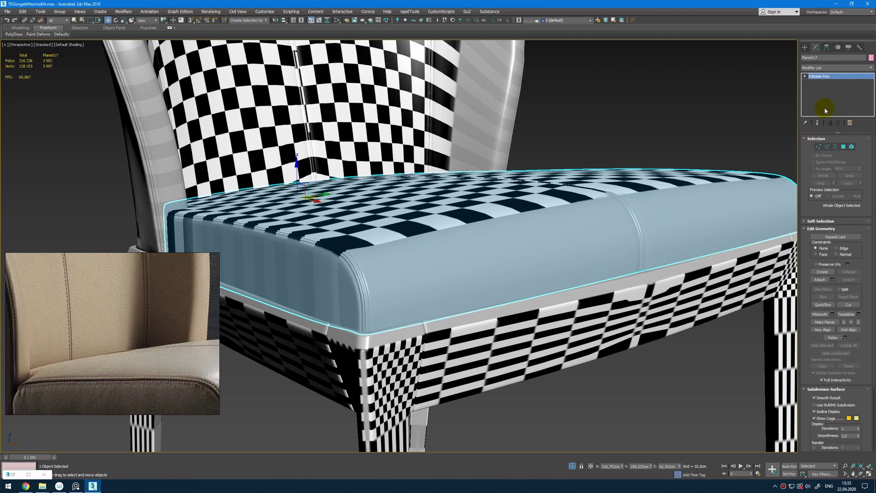
Try clearing the seat cushion's mapping with UVW Mapping Clear and adding an Unwrap UVW modifier
{"action": "left_click", "coordinate": [827, 71]}
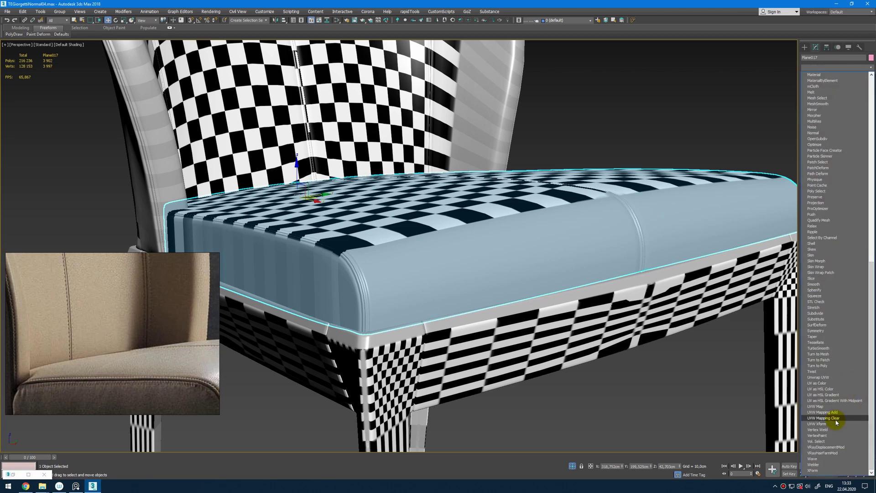
{"action": "left_click", "coordinate": [837, 417]}
{"action": "left_click", "coordinate": [852, 68]}
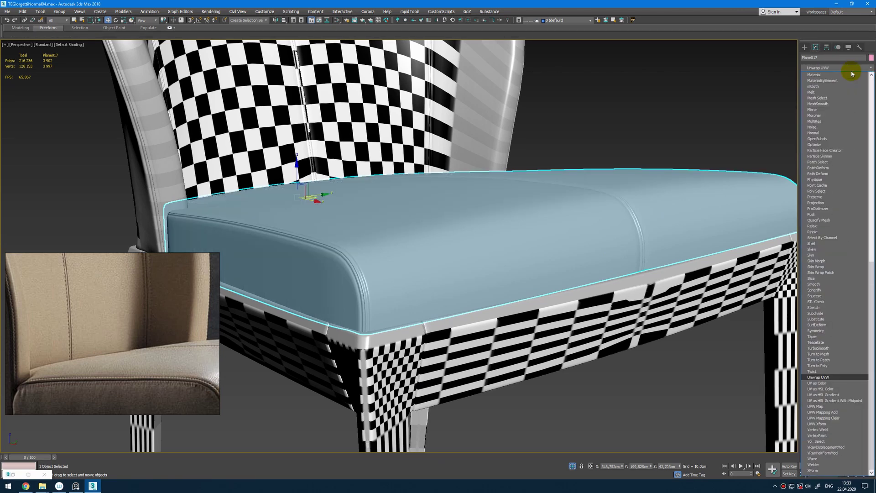
{"action": "key", "text": "Return"}
{"action": "key", "text": "alt+q"}
{"action": "middle_click_drag", "start_coordinate": [563, 270], "coordinate": [618, 340], "text": "alt"}
{"action": "key", "text": "alt+q"}
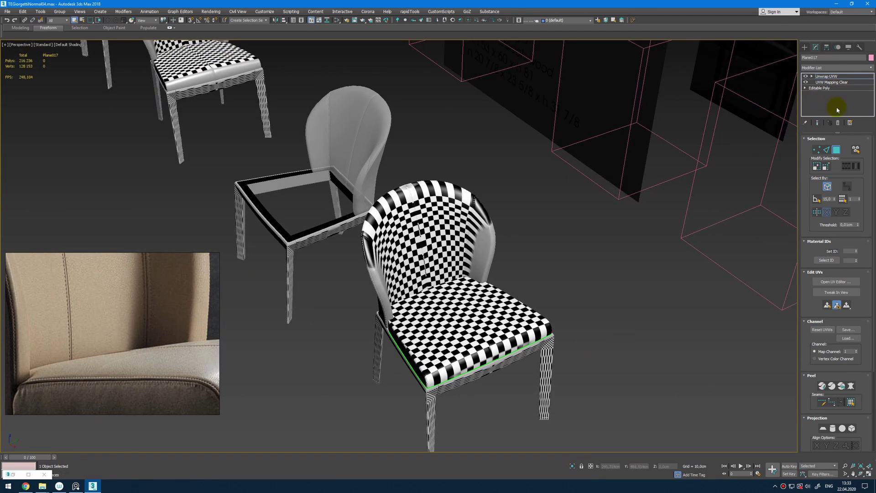
Select the chair's three parts in the top view and reset their transforms with Reset XForm
{"action": "key", "text": "ctrl+a"}
{"action": "middle_click_drag", "start_coordinate": [610, 303], "coordinate": [205, 131], "text": "alt"}
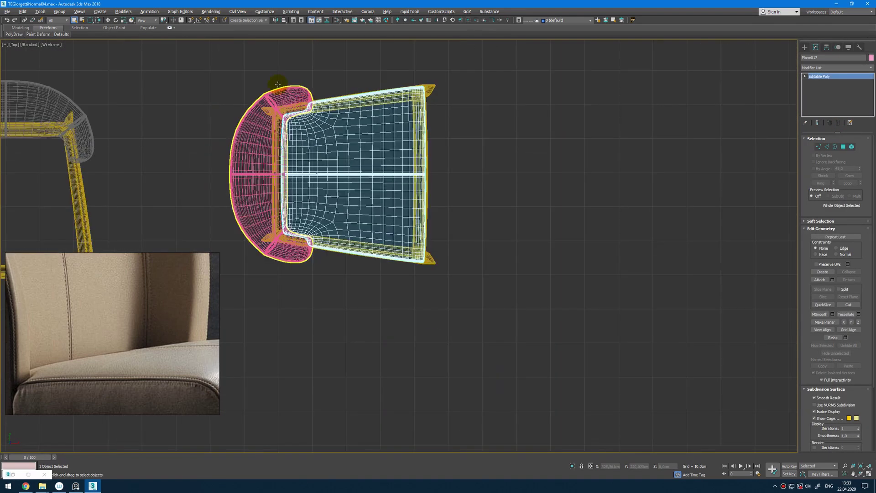
{"action": "left_click_drag", "start_coordinate": [278, 84], "coordinate": [514, 299]}
{"action": "left_click", "coordinate": [859, 47]}
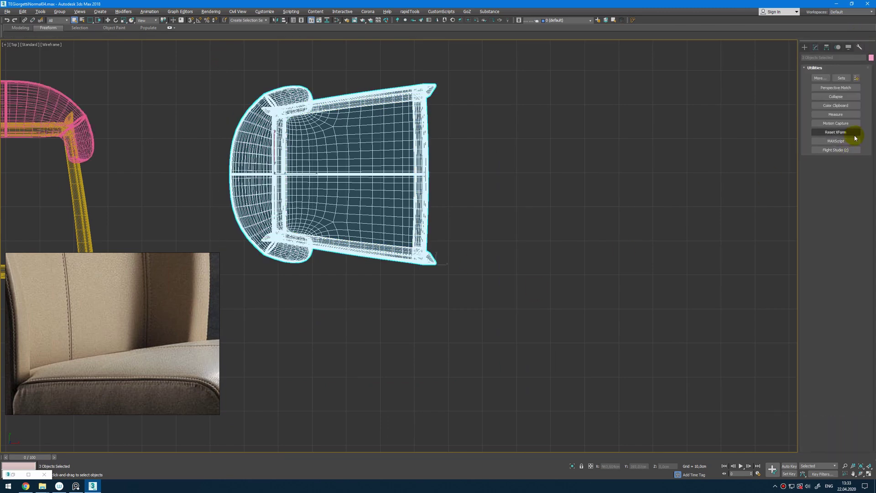
{"action": "left_click", "coordinate": [854, 135]}
{"action": "left_click", "coordinate": [833, 173]}
{"action": "left_click", "coordinate": [840, 133]}
{"action": "left_click", "coordinate": [816, 49]}
{"action": "middle_click_drag", "start_coordinate": [508, 214], "coordinate": [527, 211]}
{"action": "scroll", "coordinate": [527, 232], "scroll_direction": "down", "scroll_amount": 3}
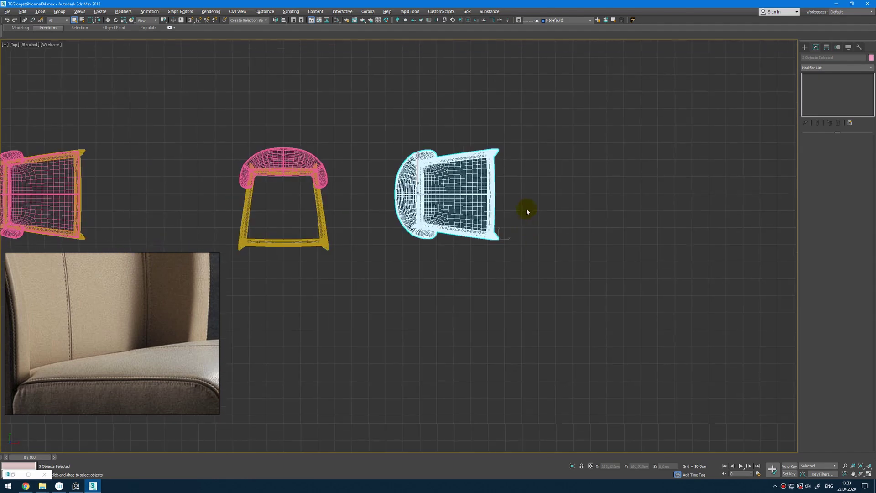
Move the three selected chair parts to the centre of the home grid and isolate them
{"action": "key", "text": "p"}
{"action": "scroll", "coordinate": [525, 222], "scroll_direction": "down", "scroll_amount": 4}
{"action": "key", "text": "w"}
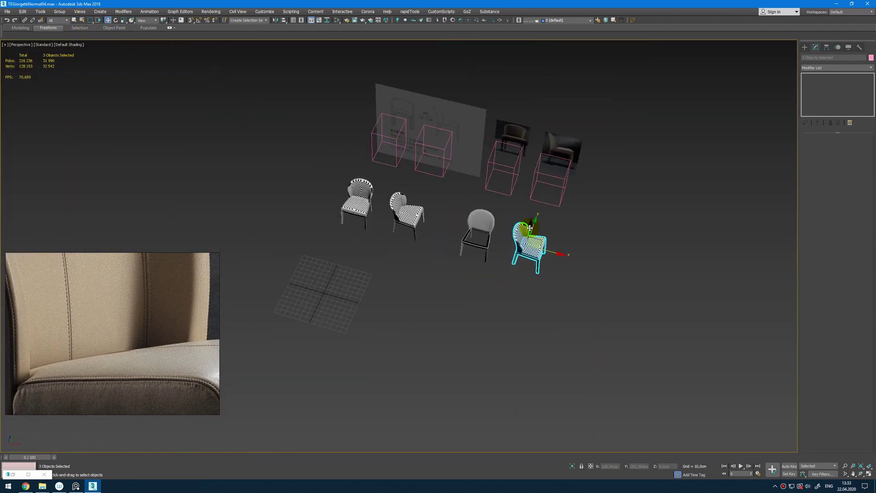
{"action": "middle_click_drag", "start_coordinate": [550, 251], "coordinate": [574, 264]}
{"action": "left_click_drag", "start_coordinate": [565, 251], "coordinate": [353, 285]}
{"action": "key", "text": "z"}
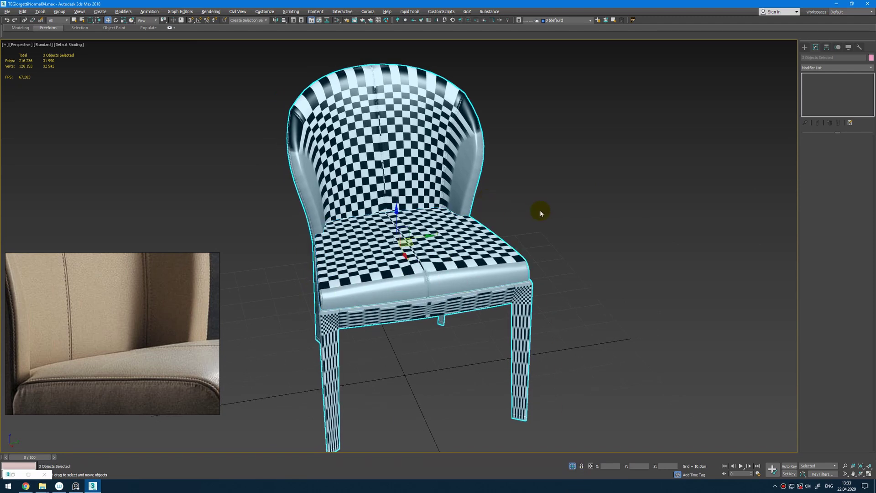
Add UVW Mapping Clear and Unwrap UVW modifiers to the seat cushion
{"action": "left_click", "coordinate": [450, 268]}
{"action": "left_click", "coordinate": [840, 68]}
{"action": "left_click", "coordinate": [875, 87]}
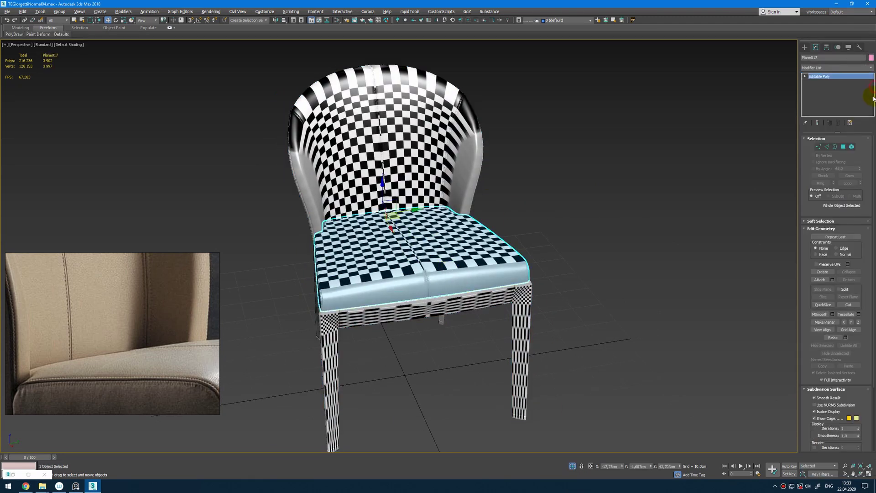
{"action": "left_click", "coordinate": [871, 69]}
{"action": "left_click", "coordinate": [872, 83]}
{"action": "left_click", "coordinate": [869, 68]}
{"action": "key", "text": "u"}
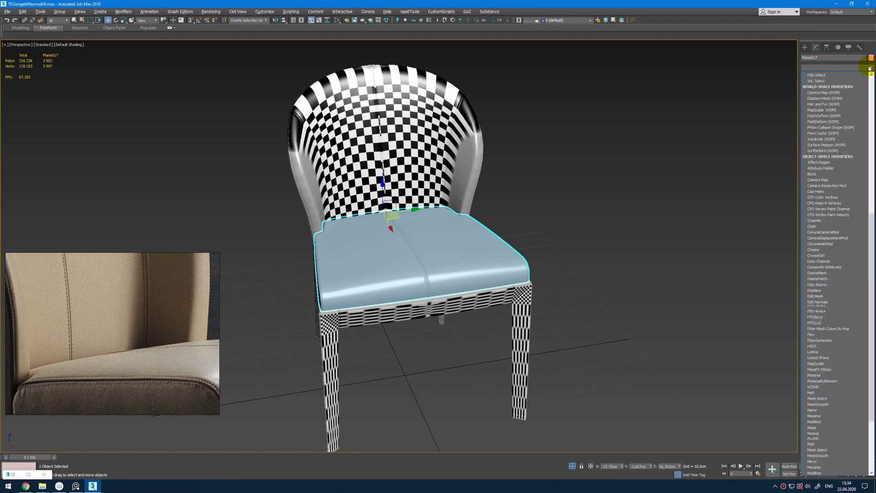
{"action": "key", "text": "Return"}
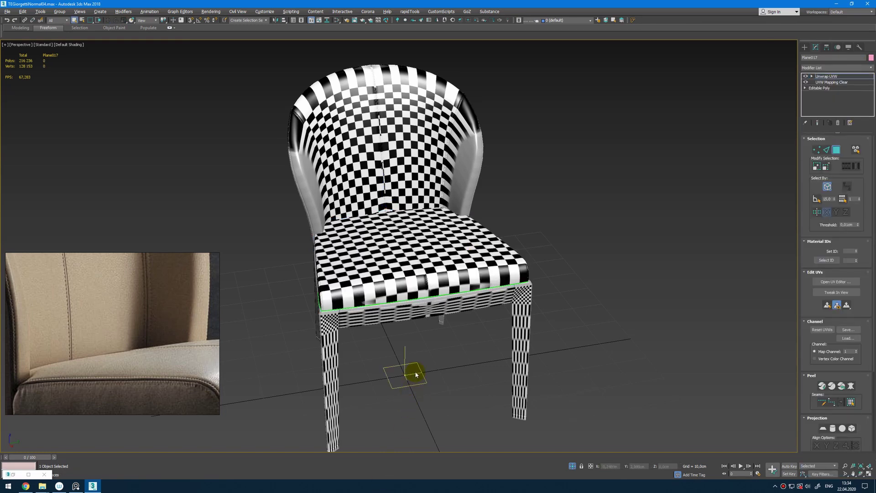
Select the seat cushion's centre and perimeter seam edge loops and convert them to peel seams
{"action": "middle_click_drag", "start_coordinate": [416, 374], "coordinate": [435, 374], "text": "alt"}
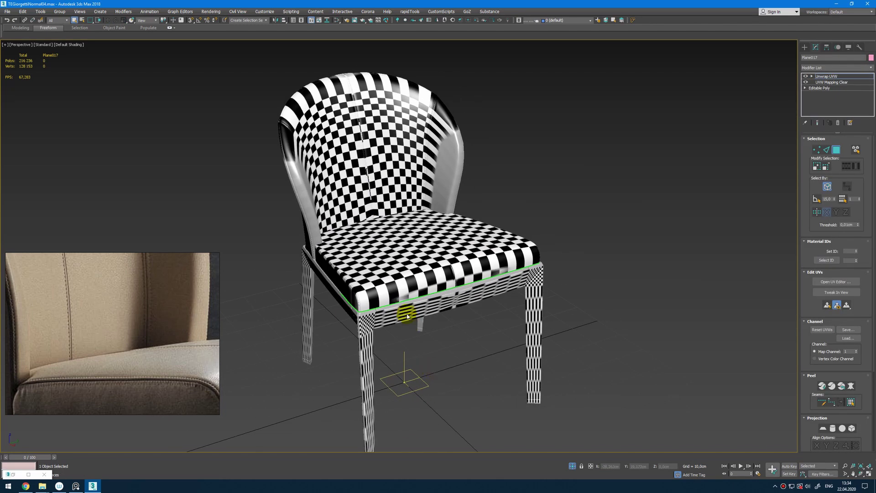
{"action": "key", "text": "2"}
{"action": "scroll", "coordinate": [361, 300], "scroll_direction": "up", "scroll_amount": 7}
{"action": "key", "text": "F4"}
{"action": "scroll", "coordinate": [346, 309], "scroll_direction": "up", "scroll_amount": 8}
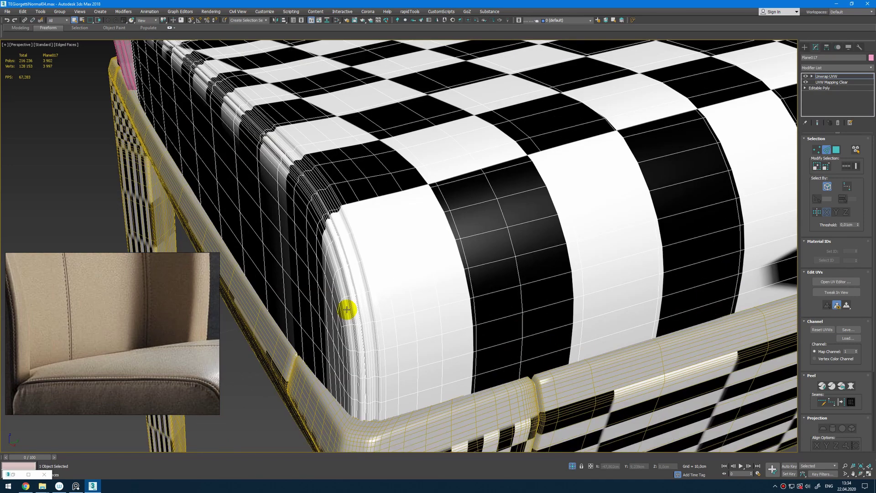
{"action": "middle_click_drag", "start_coordinate": [329, 250], "coordinate": [455, 324], "text": "alt"}
{"action": "scroll", "coordinate": [455, 325], "scroll_direction": "up", "scroll_amount": 8}
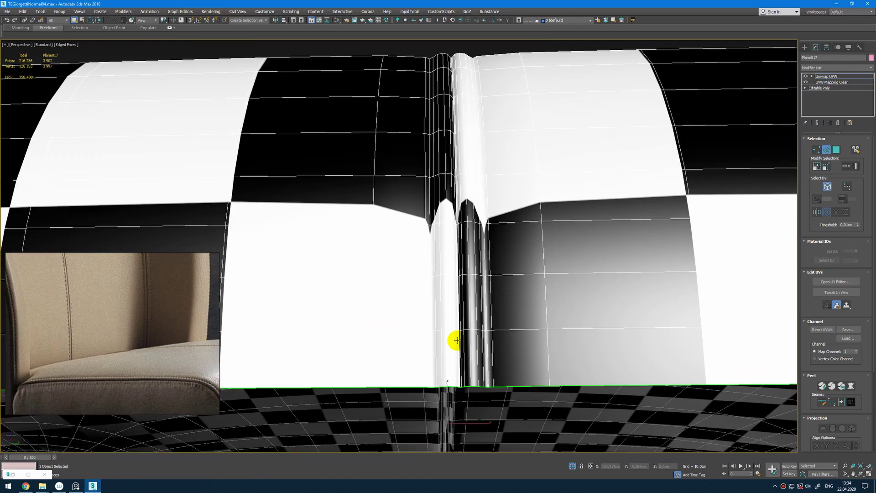
{"action": "middle_click_drag", "start_coordinate": [453, 365], "coordinate": [454, 168]}
{"action": "scroll", "coordinate": [455, 168], "scroll_direction": "up", "scroll_amount": 7}
{"action": "scroll", "coordinate": [461, 169], "scroll_direction": "down", "scroll_amount": 15}
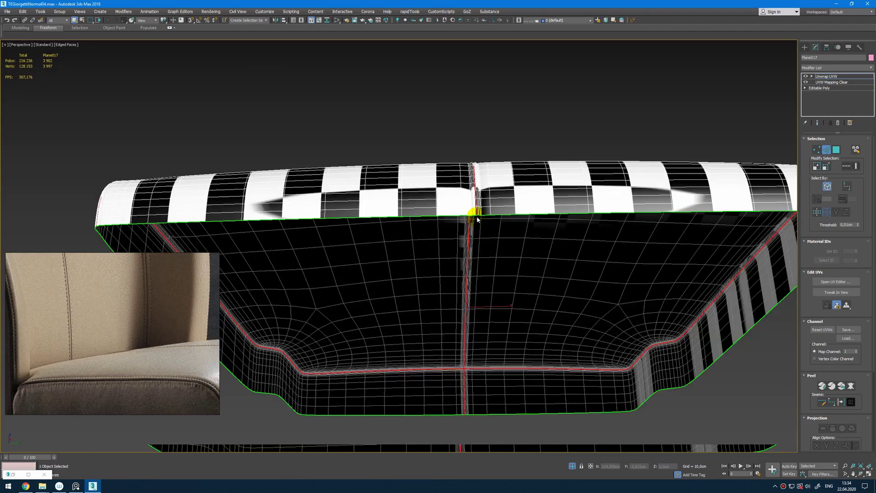
{"action": "middle_click_drag", "start_coordinate": [474, 216], "coordinate": [455, 307], "text": "alt"}
{"action": "left_click", "coordinate": [841, 405]}
Select all polygons of the seat cushion and unwrap them along the seams with Quick Peel
{"action": "key", "text": "3"}
{"action": "key", "text": "ctrl+a"}
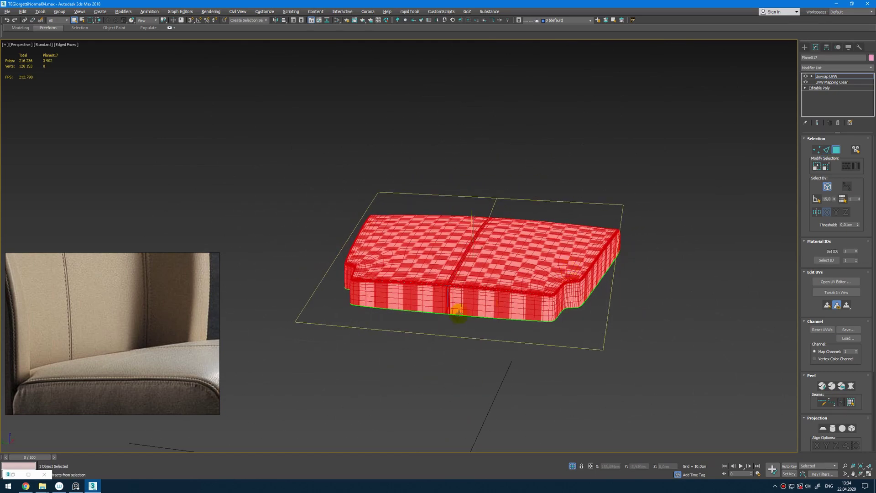
{"action": "scroll", "coordinate": [461, 283], "scroll_direction": "up", "scroll_amount": 6}
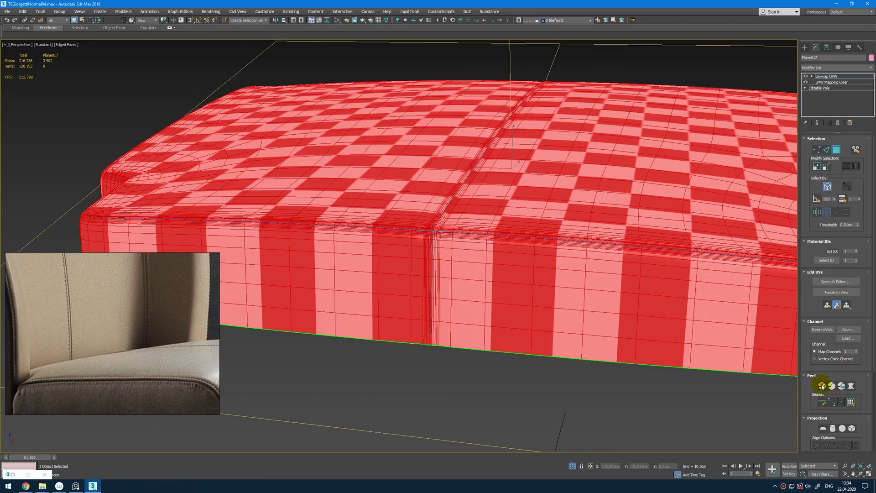
{"action": "left_click", "coordinate": [821, 386]}
Relax the cushion's UV islands by polygon angles, and pack them with Rescale enabled
{"action": "left_click", "coordinate": [48, 42]}
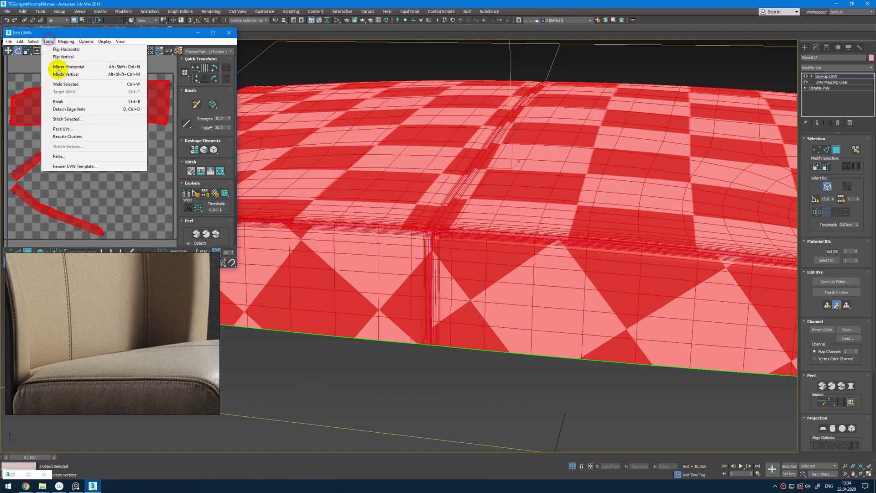
{"action": "left_click", "coordinate": [86, 137]}
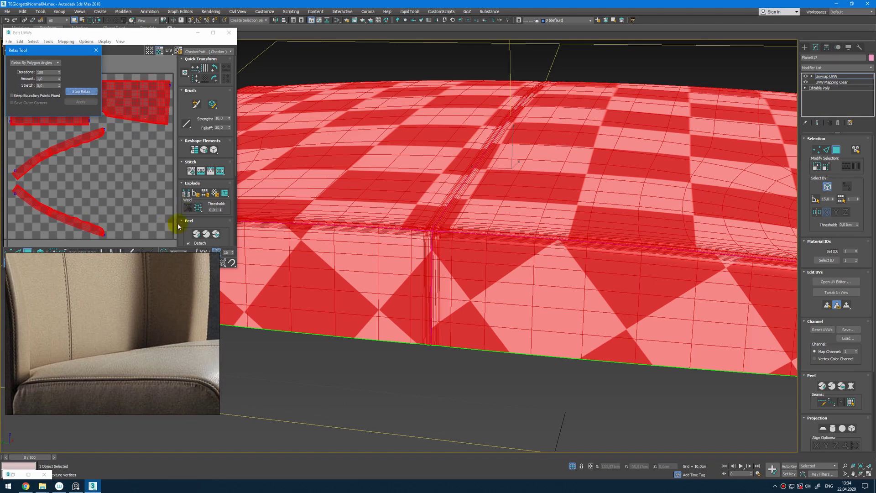
{"action": "scroll", "coordinate": [397, 167], "scroll_direction": "down", "scroll_amount": 5}
{"action": "middle_click_drag", "start_coordinate": [539, 201], "coordinate": [456, 241], "text": "alt"}
{"action": "left_click", "coordinate": [78, 94]}
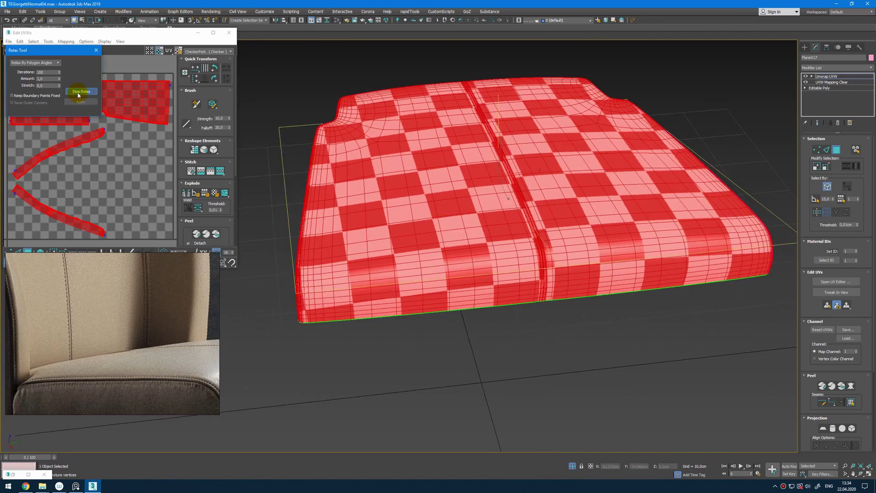
{"action": "left_click", "coordinate": [81, 92]}
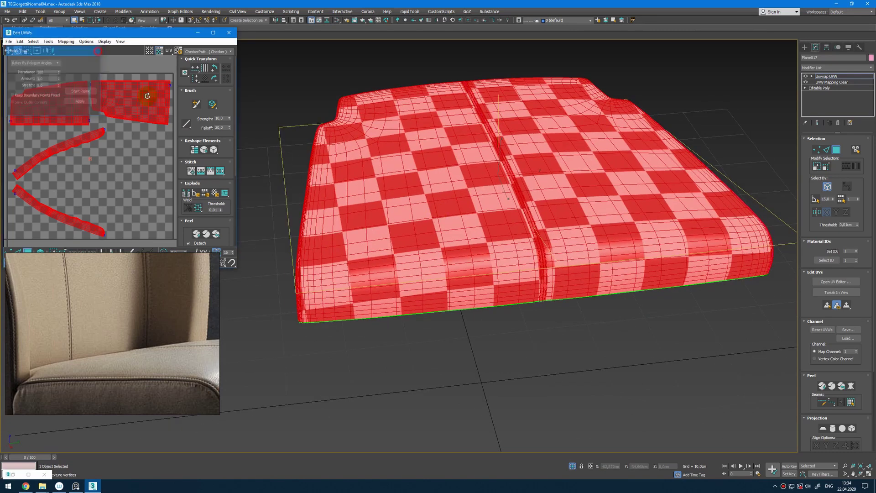
{"action": "scroll", "coordinate": [181, 143], "scroll_direction": "down", "scroll_amount": 4}
{"action": "left_click", "coordinate": [199, 222]}
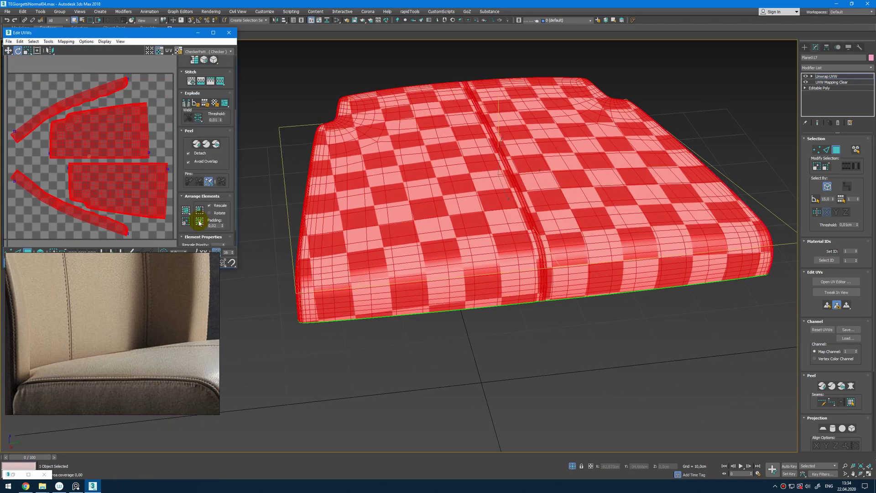
Rotate the cushion's two curved side-strip UV islands to roughly horizontal so the checkers align with the sides
{"action": "left_click", "coordinate": [120, 98]}
{"action": "left_click_drag", "start_coordinate": [46, 253], "coordinate": [43, 304]}
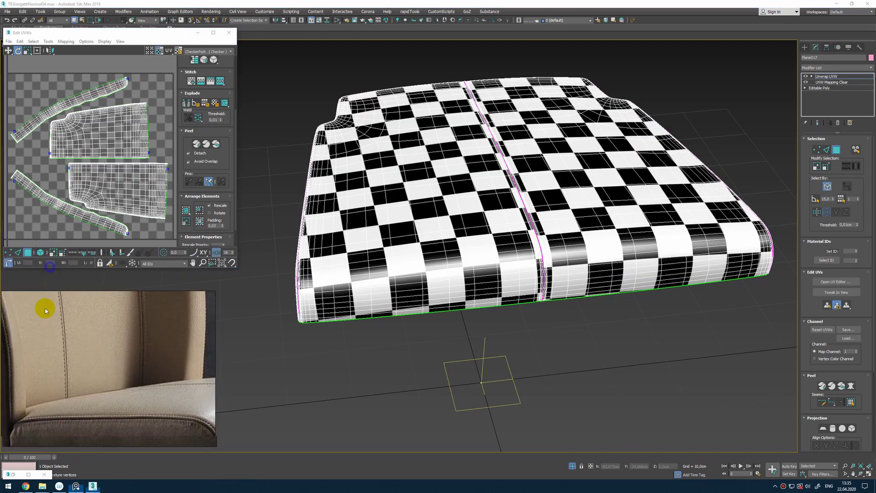
{"action": "left_click", "coordinate": [40, 252]}
{"action": "left_click_drag", "start_coordinate": [104, 86], "coordinate": [106, 105]}
{"action": "middle_click_drag", "start_coordinate": [435, 271], "coordinate": [369, 243], "text": "alt"}
{"action": "mouse_move", "coordinate": [90, 101]}
{"action": "left_mouse_down"}
{"action": "mouse_move", "coordinate": [91, 91]}
{"action": "mouse_move", "coordinate": [91, 99]}
{"action": "left_mouse_up"}
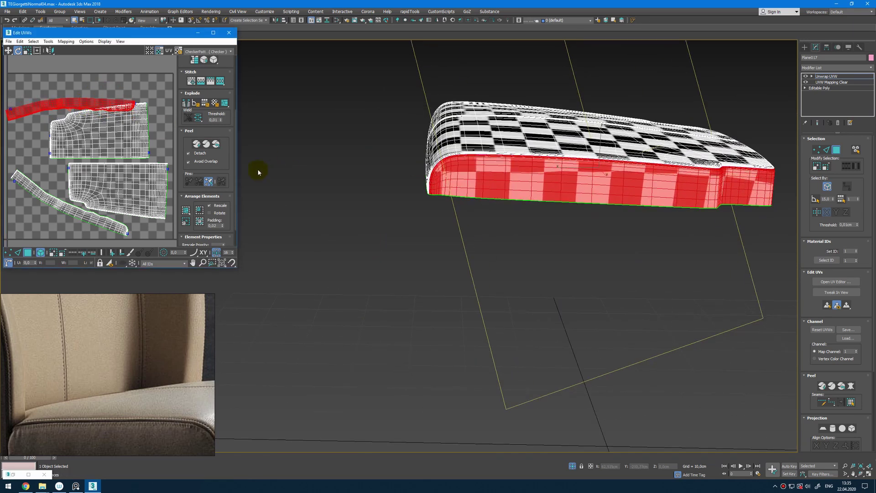
{"action": "middle_click_drag", "start_coordinate": [388, 274], "coordinate": [461, 269], "text": "alt"}
{"action": "left_click_drag", "start_coordinate": [109, 221], "coordinate": [119, 213]}
Select all the cushion's UV islands and repack them without rotation
{"action": "key", "text": "ctrl+a"}
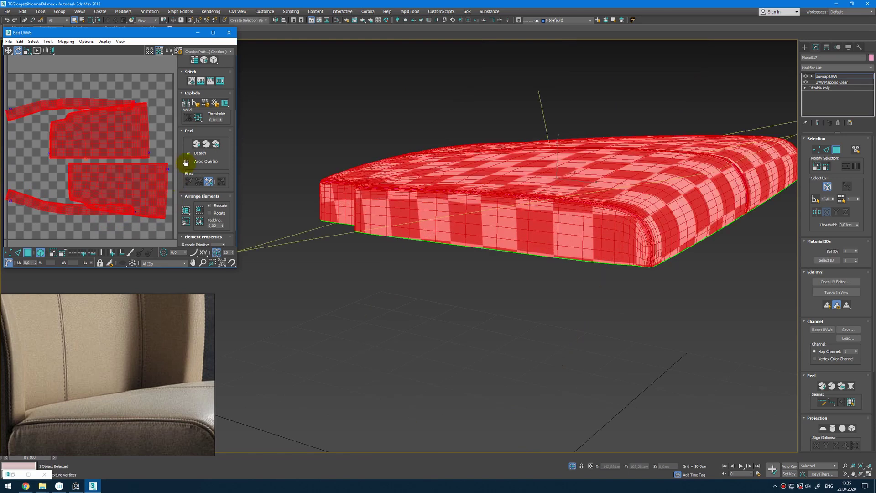
{"action": "scroll", "coordinate": [196, 192], "scroll_direction": "down", "scroll_amount": 2}
{"action": "left_click", "coordinate": [204, 200]}
Collapse the seat cushion to Editable Poly and exit isolation to show the whole chair
{"action": "left_click", "coordinate": [611, 215]}
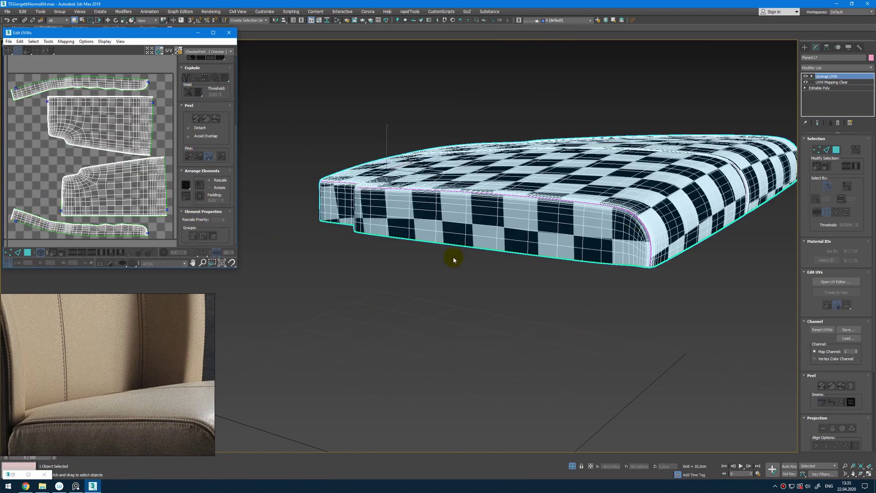
{"action": "key", "text": "ctrl+shift+e"}
{"action": "key", "text": "alt+q"}
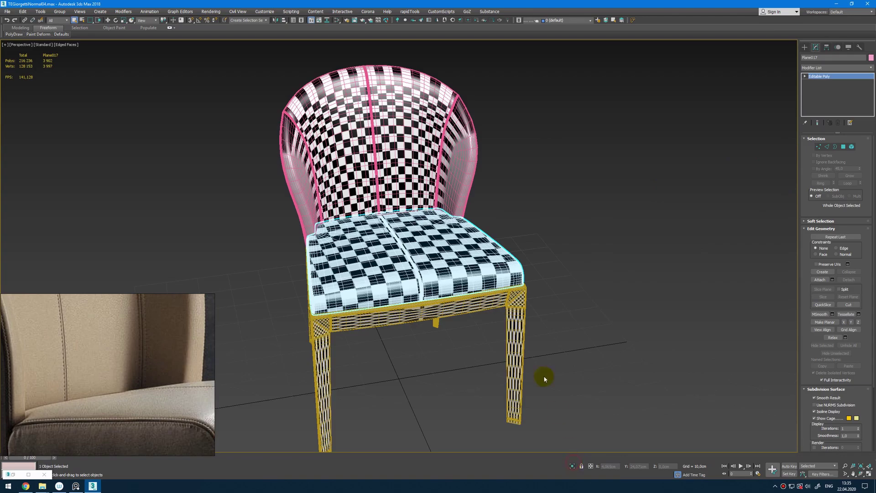
Select the chair's backrest and send it to RizomUV for unwrapping
{"action": "middle_click_drag", "start_coordinate": [491, 301], "coordinate": [458, 299], "text": "alt"}
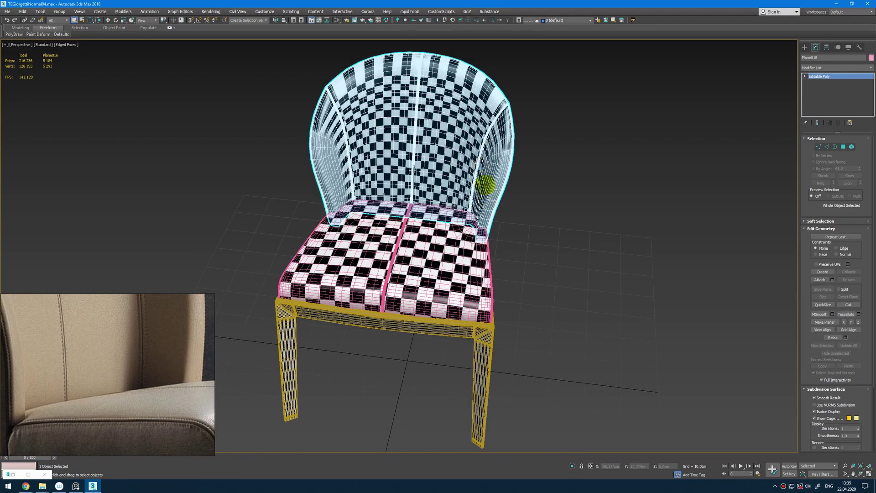
{"action": "scroll", "coordinate": [485, 185], "scroll_direction": "up", "scroll_amount": 5}
{"action": "middle_click_drag", "start_coordinate": [448, 168], "coordinate": [487, 271], "text": "alt"}
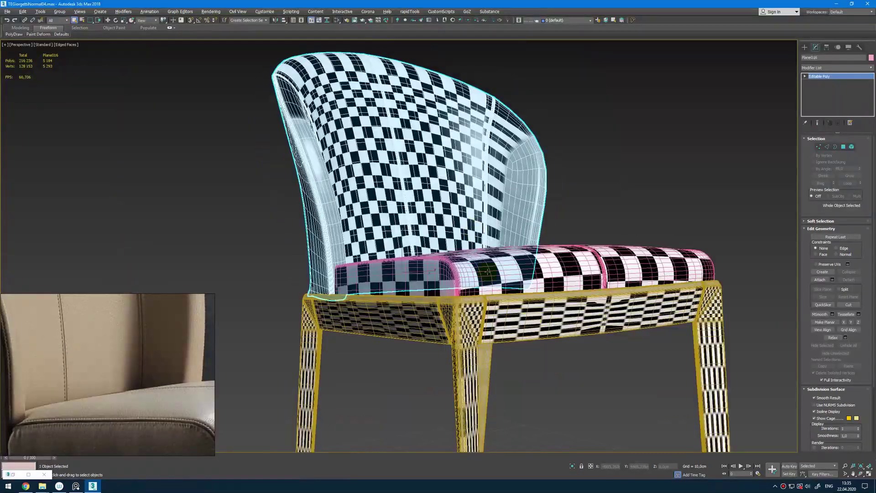
{"action": "left_click", "coordinate": [384, 21]}
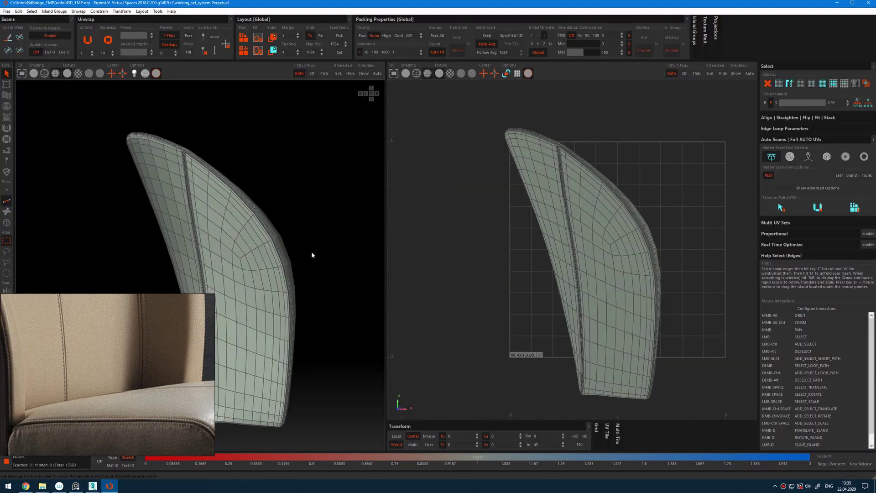
Cut the backrest mesh along the edge loops of its two side seam grooves
{"action": "middle_click_drag", "start_coordinate": [313, 255], "coordinate": [313, 220], "text": "alt"}
{"action": "scroll", "coordinate": [221, 189], "scroll_direction": "up", "scroll_amount": 5}
{"action": "scroll", "coordinate": [221, 188], "scroll_direction": "up", "scroll_amount": 10}
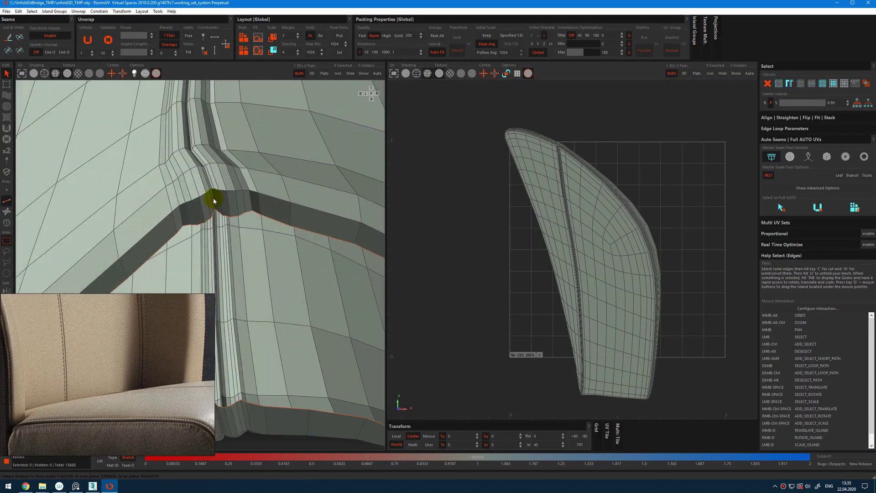
{"action": "double_click", "coordinate": [211, 198]}
{"action": "scroll", "coordinate": [203, 217], "scroll_direction": "down", "scroll_amount": 8}
{"action": "middle_click_drag", "start_coordinate": [202, 217], "coordinate": [326, 185], "text": "alt"}
{"action": "scroll", "coordinate": [325, 184], "scroll_direction": "up", "scroll_amount": 5}
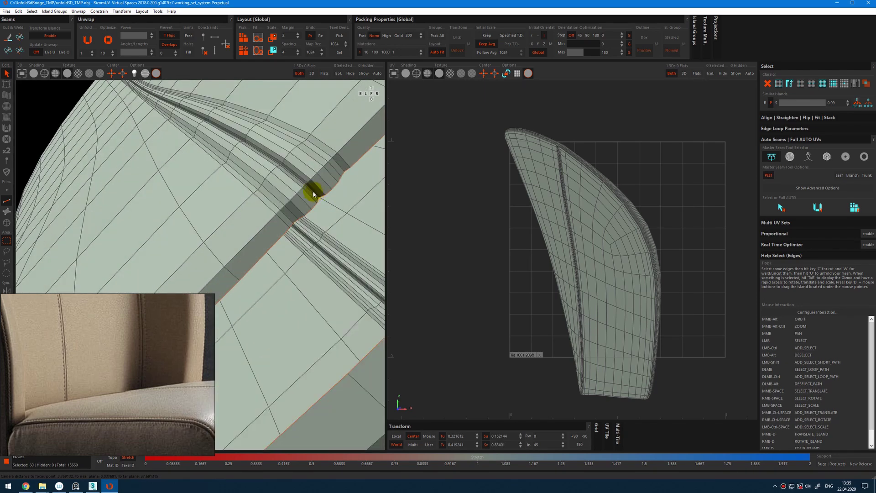
{"action": "key", "text": "c"}
{"action": "double_click", "coordinate": [311, 188]}
{"action": "key", "text": "c"}
{"action": "scroll", "coordinate": [311, 188], "scroll_direction": "down", "scroll_amount": 6}
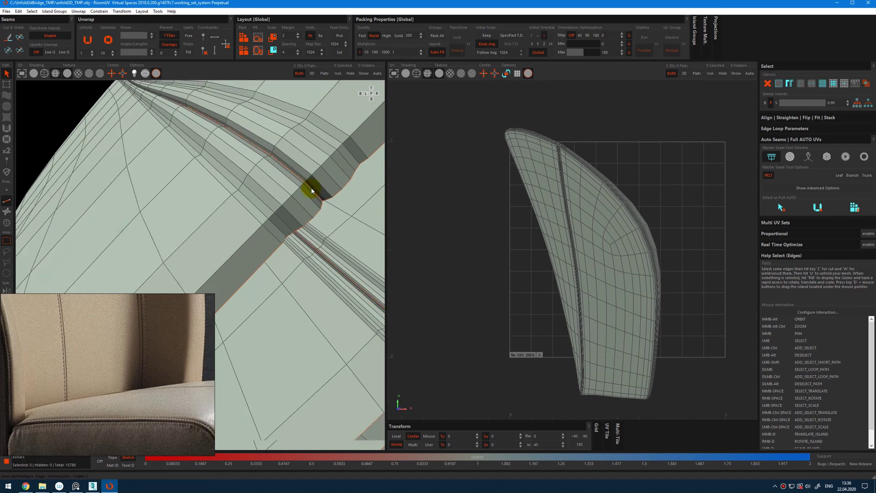
Cut the backrest along its centre seam groove and unfold the whole mesh
{"action": "middle_click_drag", "start_coordinate": [310, 188], "coordinate": [190, 187], "text": "alt"}
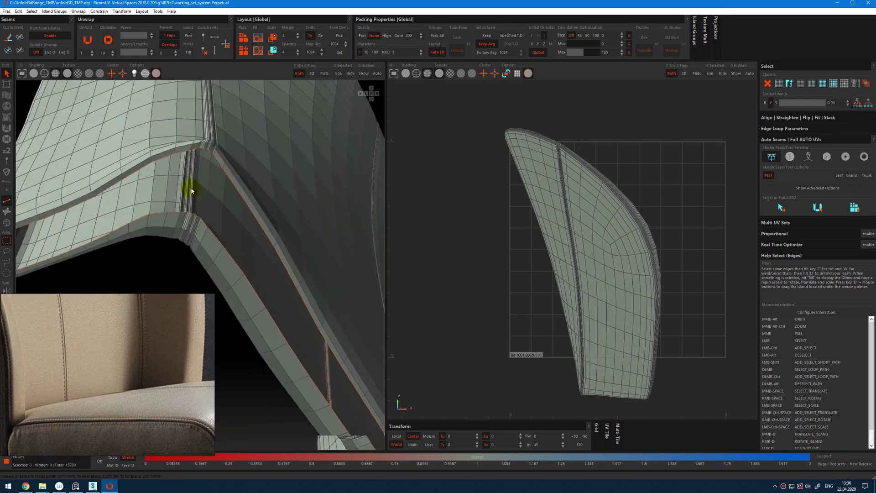
{"action": "scroll", "coordinate": [190, 187], "scroll_direction": "up", "scroll_amount": 5}
{"action": "left_click", "coordinate": [164, 145]}
{"action": "middle_click_drag", "start_coordinate": [218, 250], "coordinate": [156, 245], "text": "alt"}
{"action": "scroll", "coordinate": [190, 174], "scroll_direction": "down", "scroll_amount": 6}
{"action": "key", "text": "ctrl+a"}
{"action": "key", "text": "u"}
Cut one side panel of the backrest along its rim seam and unfold all islands again
{"action": "left_click", "coordinate": [145, 269]}
{"action": "scroll", "coordinate": [144, 269], "scroll_direction": "up", "scroll_amount": 10}
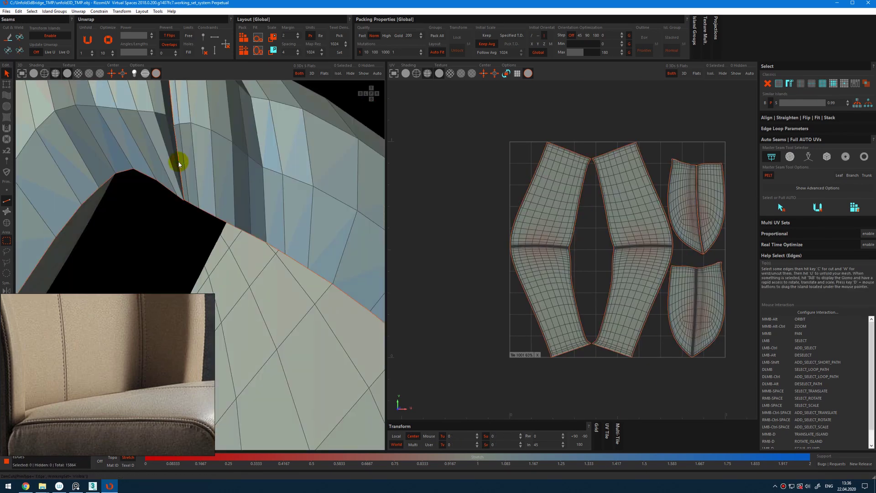
{"action": "key", "text": "ctrl+a"}
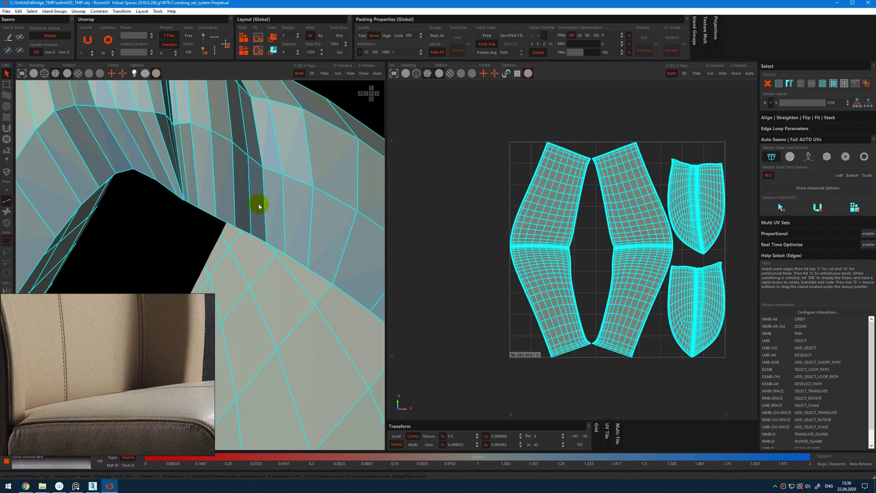
{"action": "left_click", "coordinate": [285, 223]}
{"action": "scroll", "coordinate": [256, 185], "scroll_direction": "down", "scroll_amount": 5}
{"action": "middle_click_drag", "start_coordinate": [256, 186], "coordinate": [208, 210], "text": "alt"}
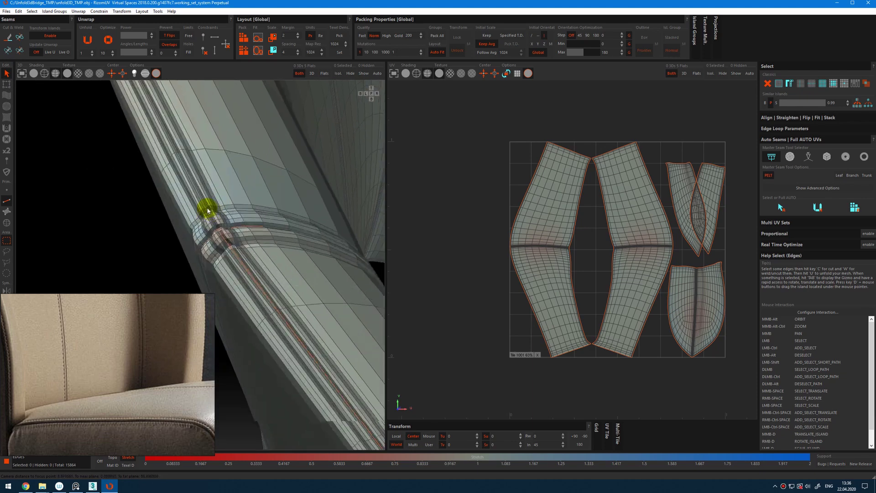
Cut the edge loop along the backrest's top rim between its inner and outer faces, and unfold all islands
{"action": "scroll", "coordinate": [208, 212], "scroll_direction": "up", "scroll_amount": 5}
{"action": "double_click", "coordinate": [209, 213]}
{"action": "scroll", "coordinate": [210, 214], "scroll_direction": "down", "scroll_amount": 8}
{"action": "key", "text": "c"}
{"action": "middle_click_drag", "start_coordinate": [136, 171], "coordinate": [167, 172], "text": "alt"}
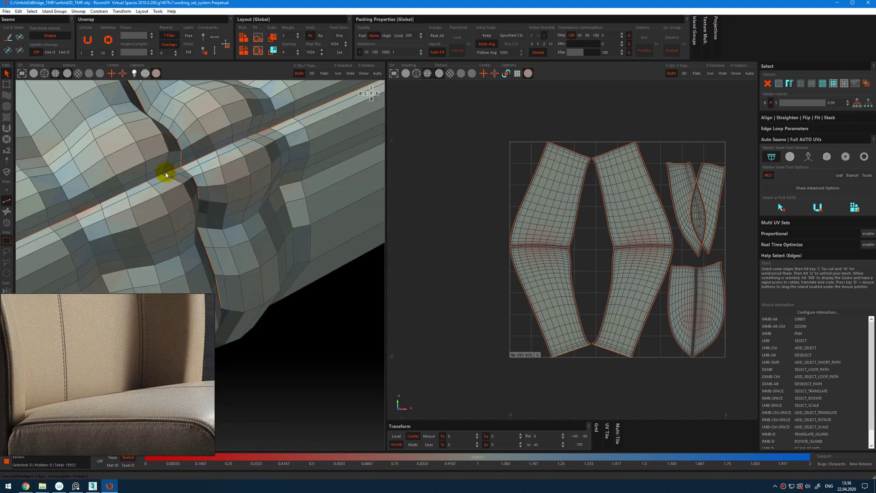
{"action": "key", "text": "ctrl+a"}
{"action": "key", "text": "u"}
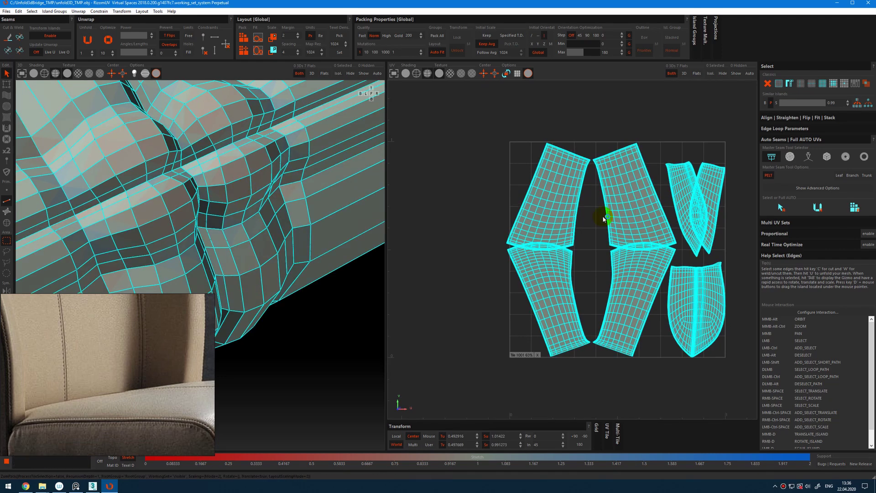
Repack the backrest's islands with the checker texture displayed, and save the unwrapped mesh to its file
{"action": "scroll", "coordinate": [176, 209], "scroll_direction": "down", "scroll_amount": 5}
{"action": "middle_click_drag", "start_coordinate": [236, 199], "coordinate": [370, 222], "text": "alt"}
{"action": "left_click", "coordinate": [78, 73]}
{"action": "middle_click_drag", "start_coordinate": [254, 203], "coordinate": [286, 148], "text": "alt"}
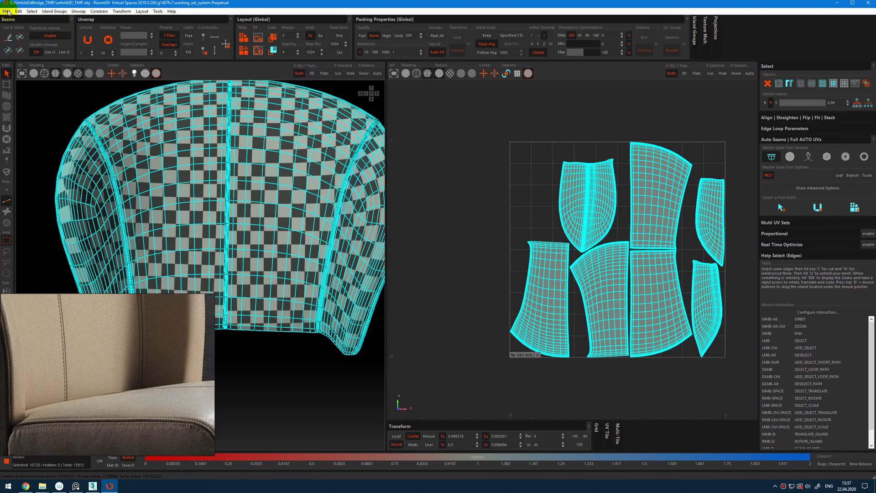
{"action": "left_click", "coordinate": [7, 12]}
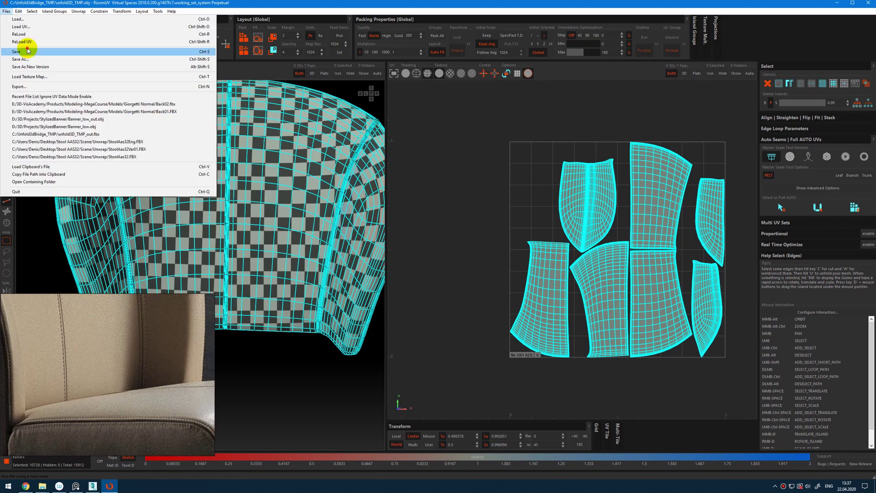
{"action": "left_click", "coordinate": [25, 47]}
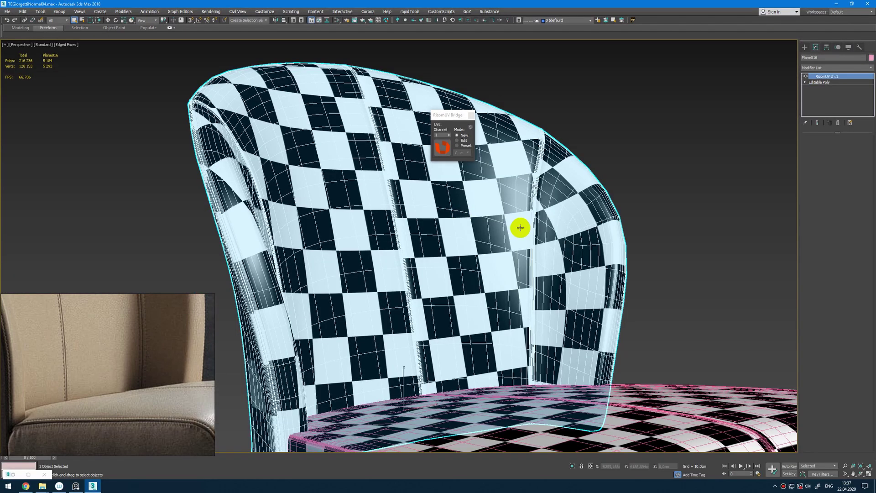
Switch back to 3ds Max, select the chair's leg frame, and send it to RizomUV in New mode
{"action": "middle_click_drag", "start_coordinate": [520, 227], "coordinate": [447, 250], "text": "alt"}
{"action": "key", "text": "F4"}
{"action": "scroll", "coordinate": [447, 250], "scroll_direction": "down", "scroll_amount": 5}
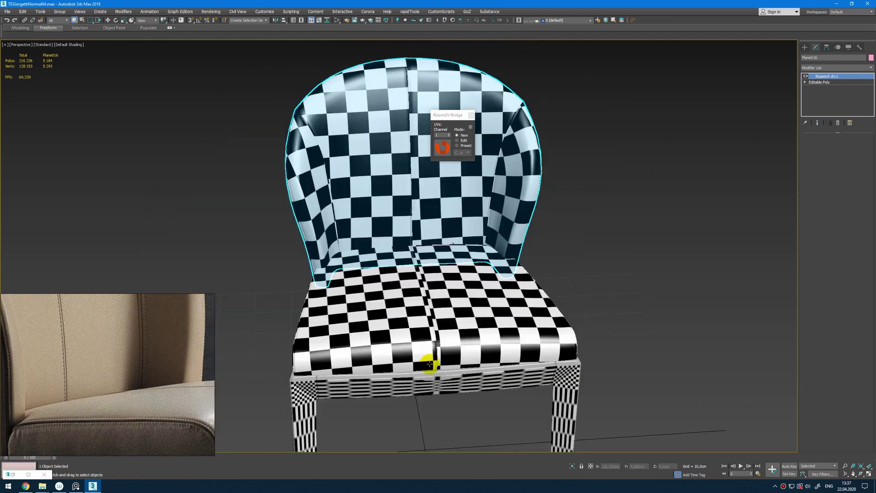
{"action": "left_click", "coordinate": [446, 371]}
{"action": "middle_click_drag", "start_coordinate": [445, 371], "coordinate": [434, 358], "text": "alt"}
{"action": "scroll", "coordinate": [434, 358], "scroll_direction": "up", "scroll_amount": 8}
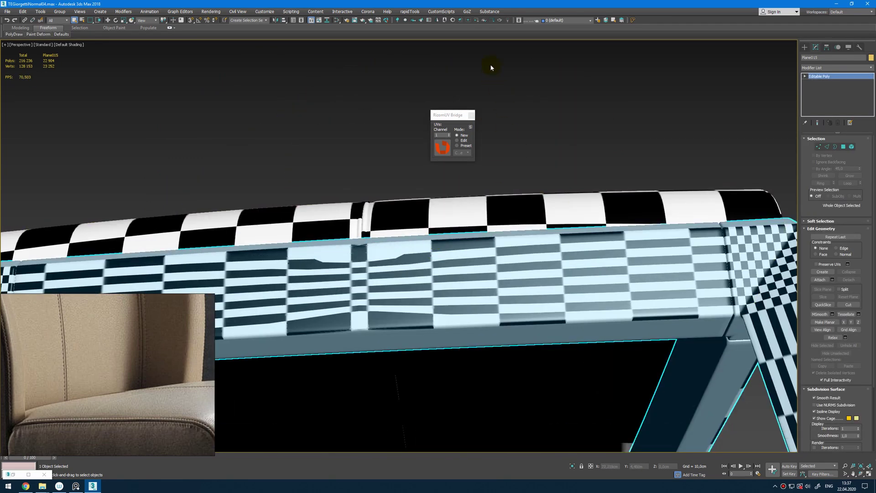
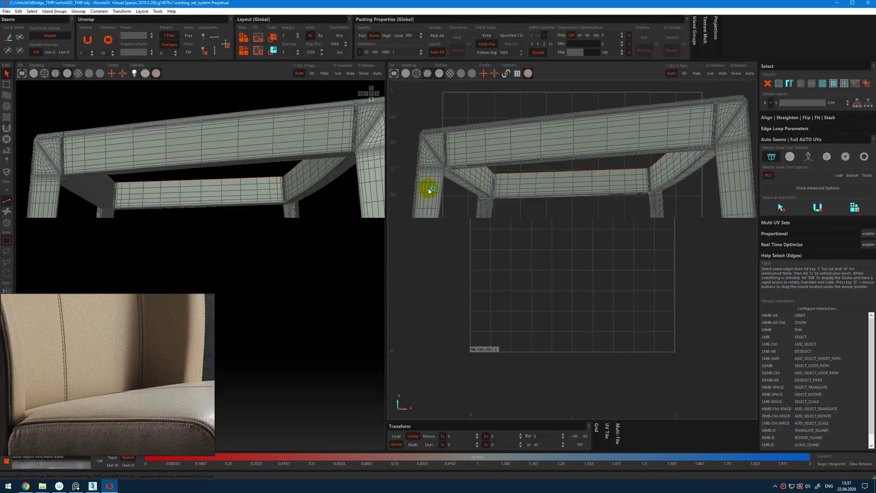
Cut the diagonal edge loop at the leg frame's corner, where the front rail meets the leg
{"action": "middle_click_drag", "start_coordinate": [360, 129], "coordinate": [269, 125], "text": "alt"}
{"action": "double_click", "coordinate": [254, 210]}
{"action": "scroll", "coordinate": [254, 210], "scroll_direction": "down", "scroll_amount": 5}
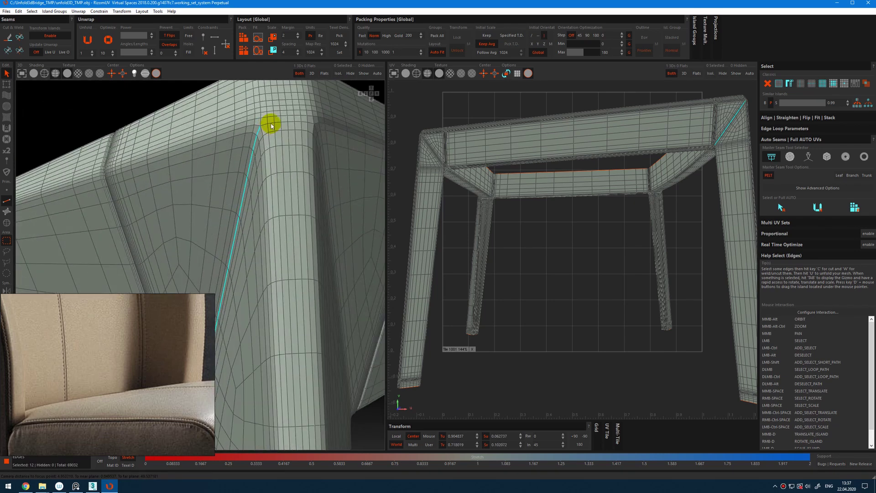
{"action": "key", "text": "c"}
{"action": "middle_click_drag", "start_coordinate": [261, 202], "coordinate": [314, 178], "text": "alt"}
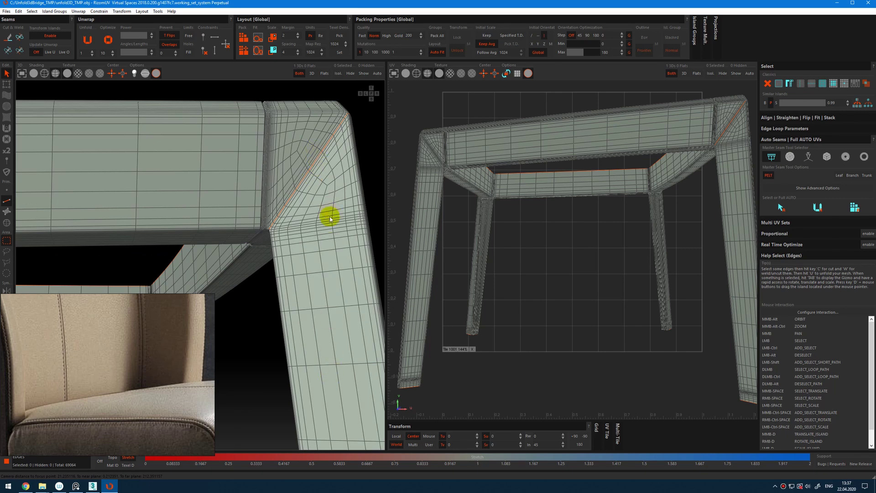
Cut the short edge at the underside of the corner joint, beneath the diagonal seam
{"action": "middle_click_drag", "start_coordinate": [131, 175], "coordinate": [235, 178], "text": "alt"}
{"action": "scroll", "coordinate": [257, 217], "scroll_direction": "up", "scroll_amount": 5}
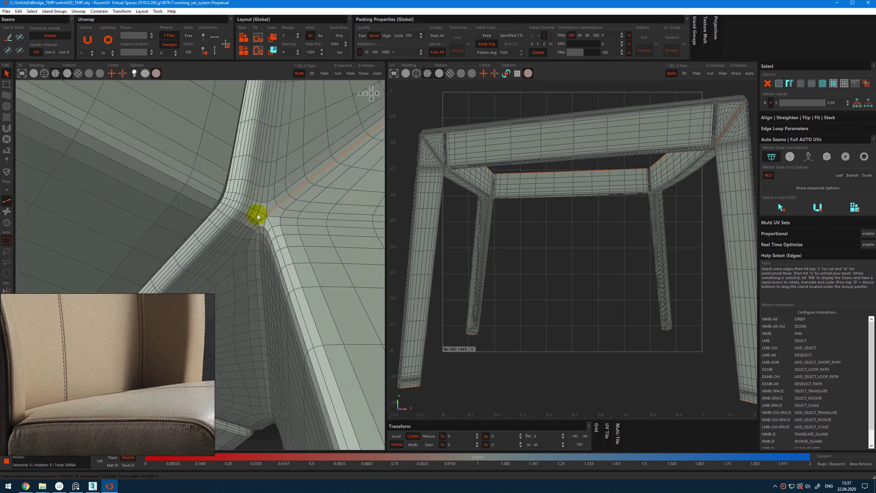
{"action": "double_click", "coordinate": [263, 214]}
{"action": "mouse_move", "coordinate": [263, 214]}
{"action": "middle_mouse_down", "text": "alt"}
{"action": "mouse_move", "coordinate": [217, 221]}
{"action": "mouse_move", "coordinate": [271, 223]}
{"action": "middle_mouse_up", "text": "alt"}
{"action": "scroll", "coordinate": [219, 213], "scroll_direction": "up", "scroll_amount": 2}
{"action": "left_click", "coordinate": [232, 217]}
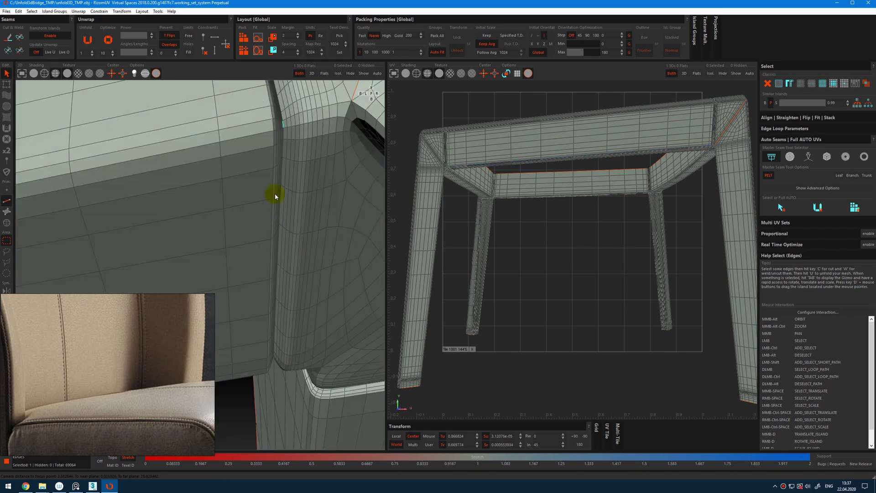
{"action": "key", "text": "c"}
Cut the edge loop running along the lower edge of the front rail
{"action": "middle_click_drag", "start_coordinate": [280, 219], "coordinate": [281, 142], "text": "alt"}
{"action": "double_click", "coordinate": [221, 214]}
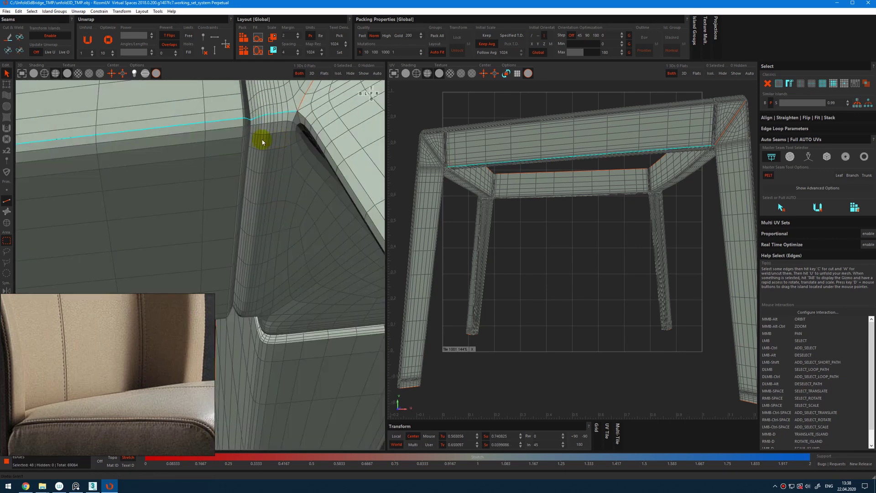
{"action": "middle_click_drag", "start_coordinate": [276, 174], "coordinate": [236, 209], "text": "alt"}
{"action": "key", "text": "c"}
Cut the remaining seam loops around the same corner joint, its rail and its leg
{"action": "double_click", "coordinate": [285, 139]}
{"action": "key", "text": "c"}
{"action": "key", "text": "c"}
{"action": "double_click", "coordinate": [225, 231]}
{"action": "key", "text": "c"}
{"action": "double_click", "coordinate": [297, 196]}
{"action": "key", "text": "c"}
{"action": "double_click", "coordinate": [230, 226]}
{"action": "double_click", "coordinate": [173, 191]}
{"action": "key", "text": "c"}
{"action": "scroll", "coordinate": [187, 170], "scroll_direction": "up", "scroll_amount": 5}
{"action": "double_click", "coordinate": [182, 178]}
{"action": "key", "text": "c"}
{"action": "scroll", "coordinate": [206, 186], "scroll_direction": "down", "scroll_amount": 7}
Unfold all islands of the leg frame and check the checker pattern on its legs and rails
{"action": "key", "text": "ctrl+a"}
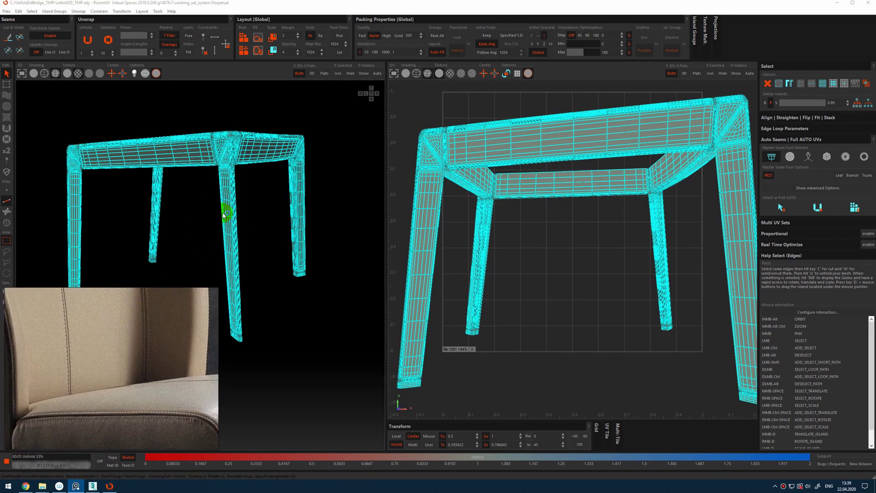
{"action": "left_click", "coordinate": [245, 202]}
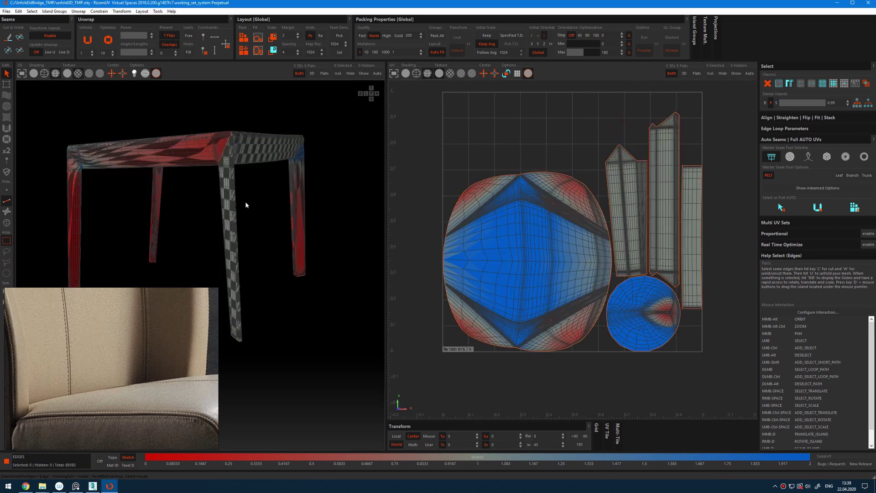
{"action": "scroll", "coordinate": [237, 155], "scroll_direction": "up", "scroll_amount": 3}
{"action": "middle_click_drag", "start_coordinate": [237, 149], "coordinate": [289, 218], "text": "alt"}
{"action": "scroll", "coordinate": [177, 155], "scroll_direction": "up", "scroll_amount": 2}
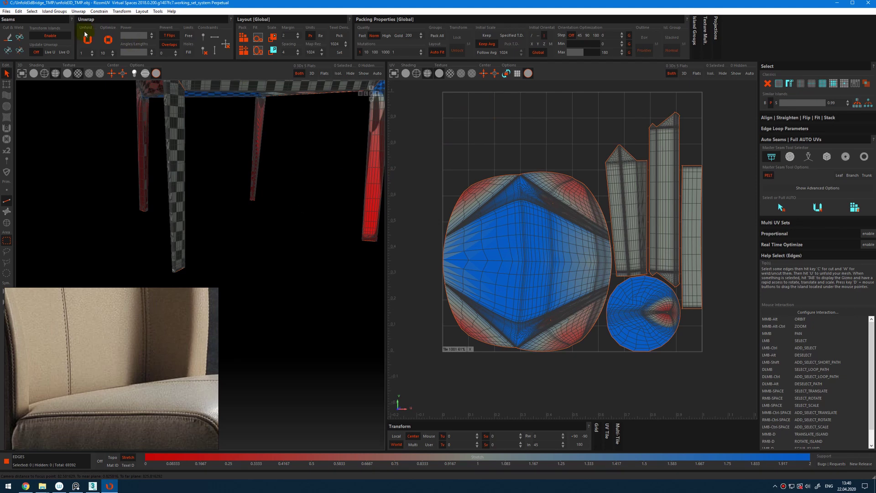
Save the unwrapped leg frame to its file and return to 3ds Max to view the whole chair
{"action": "left_click", "coordinate": [7, 11]}
{"action": "left_click", "coordinate": [29, 64]}
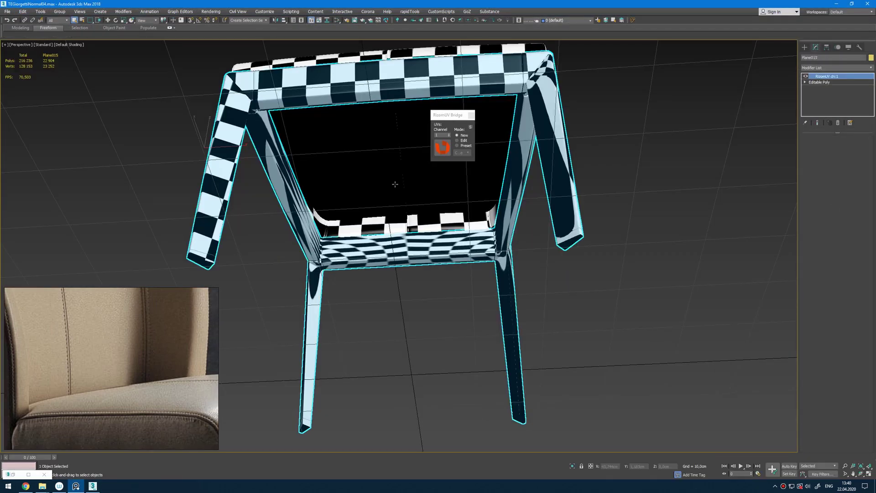
{"action": "middle_click_drag", "start_coordinate": [481, 117], "coordinate": [449, 236], "text": "alt"}
{"action": "scroll", "coordinate": [468, 199], "scroll_direction": "down", "scroll_amount": 5}
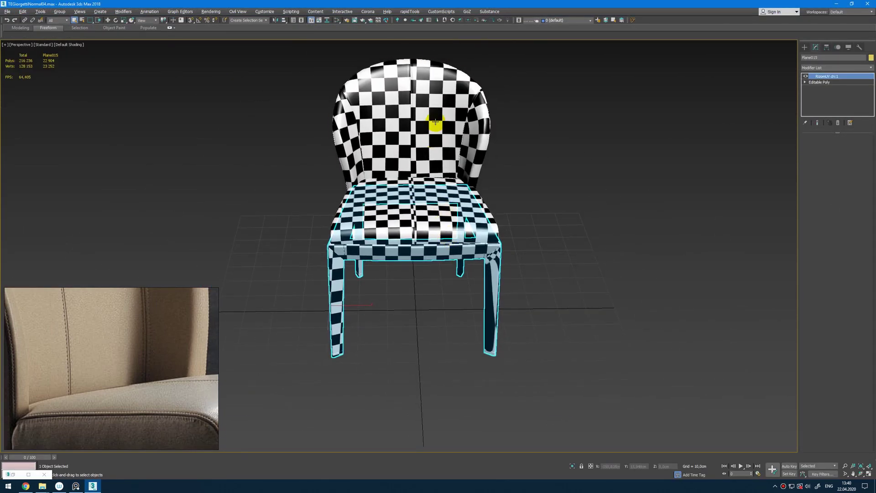
{"action": "left_click", "coordinate": [435, 124]}
{"action": "left_click", "coordinate": [437, 191], "text": "ctrl"}
{"action": "left_click", "coordinate": [434, 247], "text": "ctrl"}
{"action": "left_click", "coordinate": [597, 216]}
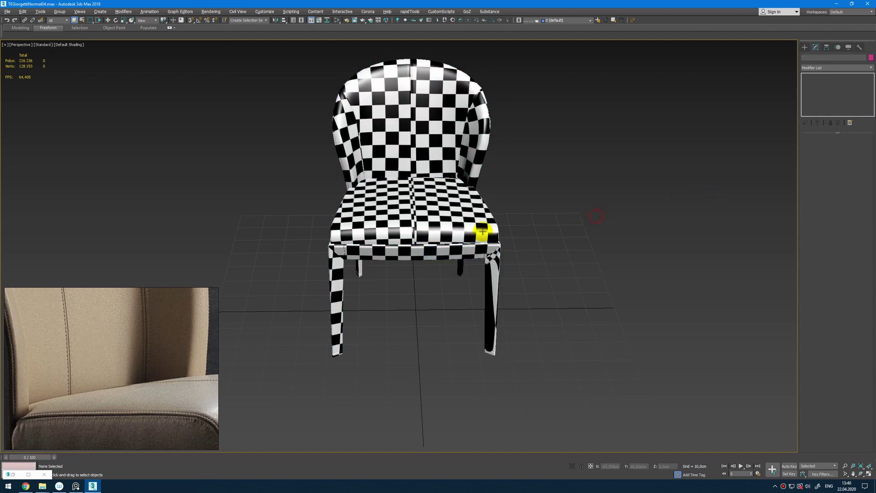
{"action": "left_click", "coordinate": [468, 134]}
{"action": "left_click", "coordinate": [525, 167]}
Attach the backrest to the seat cushion and apply an Unwrap UVW modifier to the combined mesh
{"action": "left_click", "coordinate": [457, 209]}
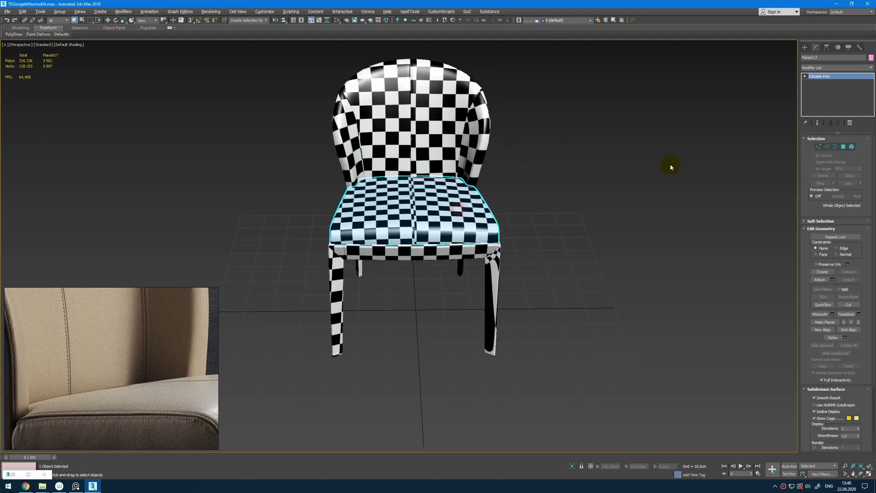
{"action": "left_click", "coordinate": [451, 125]}
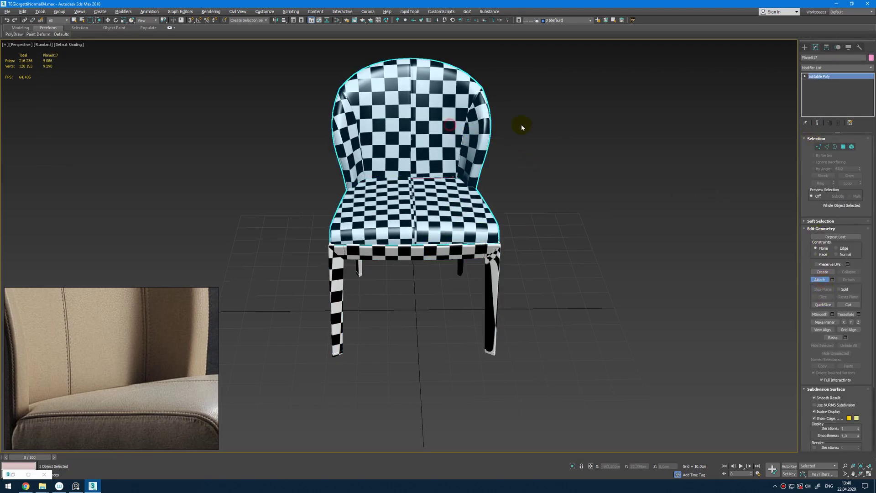
{"action": "left_click", "coordinate": [831, 68]}
{"action": "key", "text": "u"}
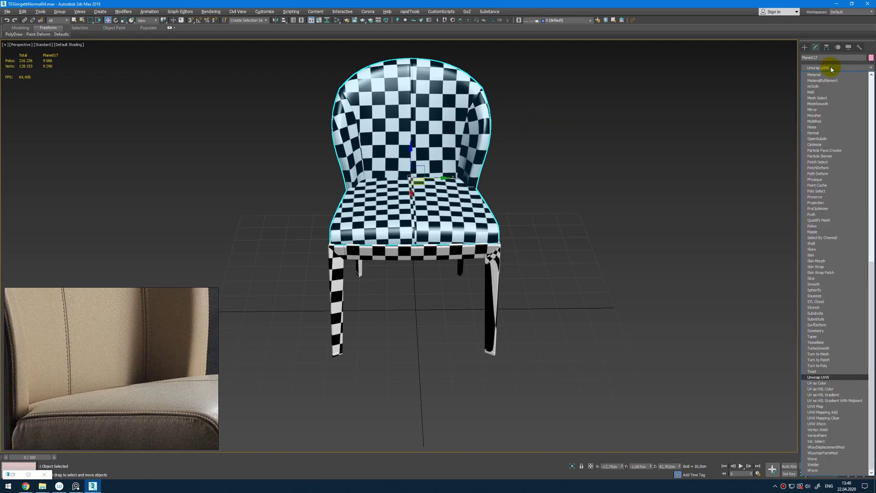
{"action": "key", "text": "Return"}
Select all faces and pack their UV islands without overlap in the UV editor, with Rescale enabled
{"action": "key", "text": "3"}
{"action": "key", "text": "ctrl+a"}
{"action": "left_click", "coordinate": [421, 140]}
{"action": "key", "text": "ctrl+a"}
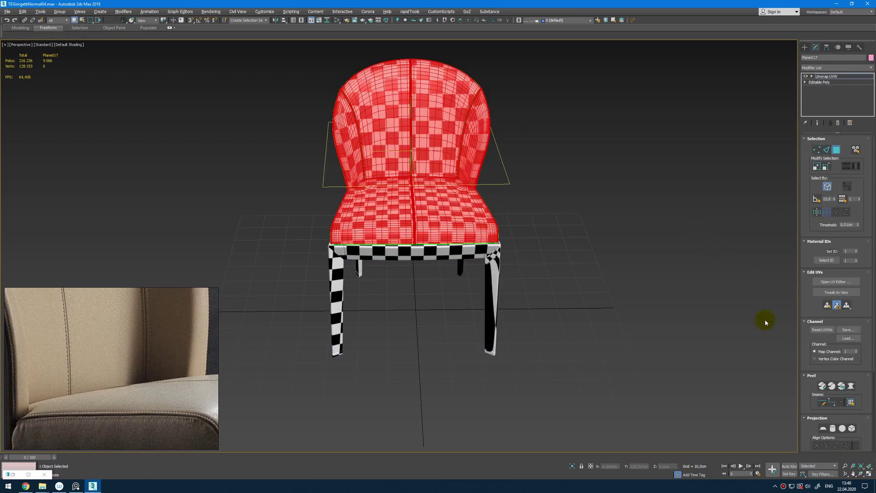
{"action": "left_click", "coordinate": [845, 282]}
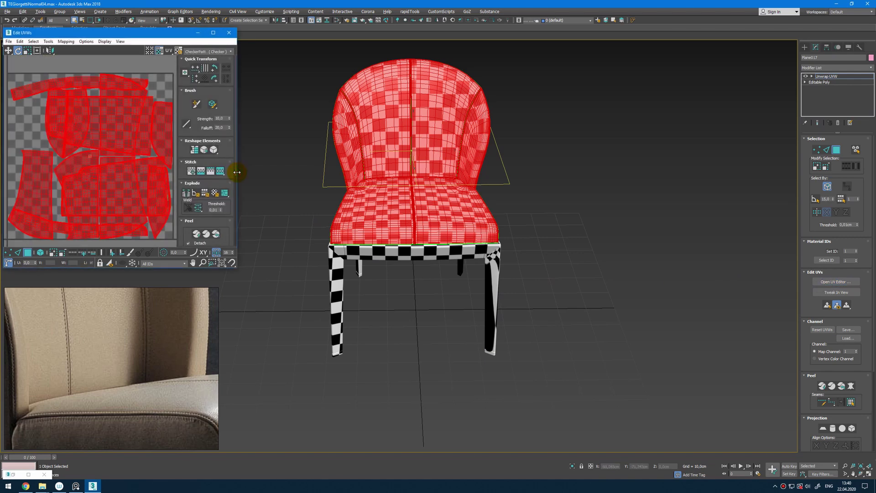
{"action": "scroll", "coordinate": [201, 191], "scroll_direction": "down", "scroll_amount": 5}
{"action": "left_click", "coordinate": [199, 197]}
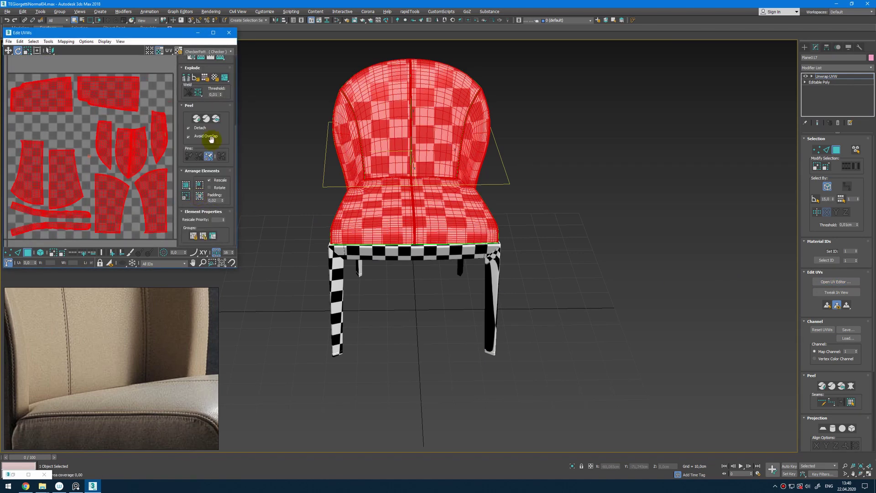
{"action": "left_click", "coordinate": [229, 33]}
{"action": "key", "text": "F4"}
{"action": "key", "text": "F4"}
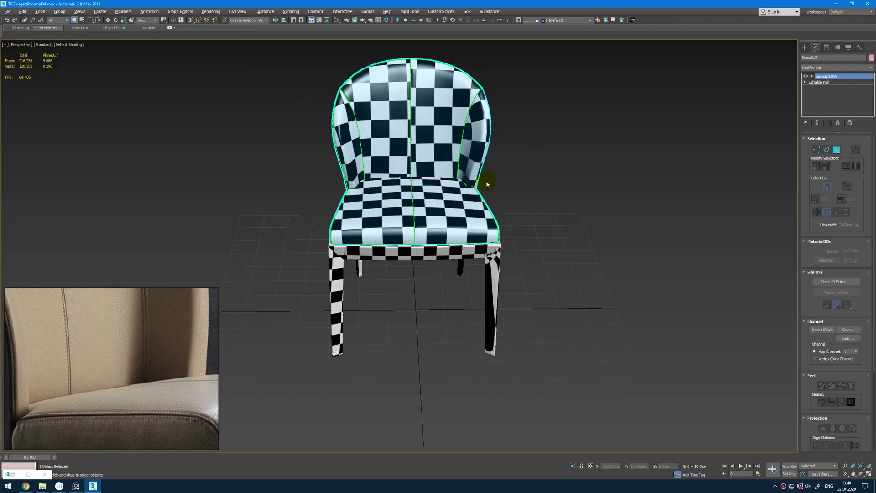
{"action": "middle_click_drag", "start_coordinate": [470, 189], "coordinate": [512, 179], "text": "alt"}
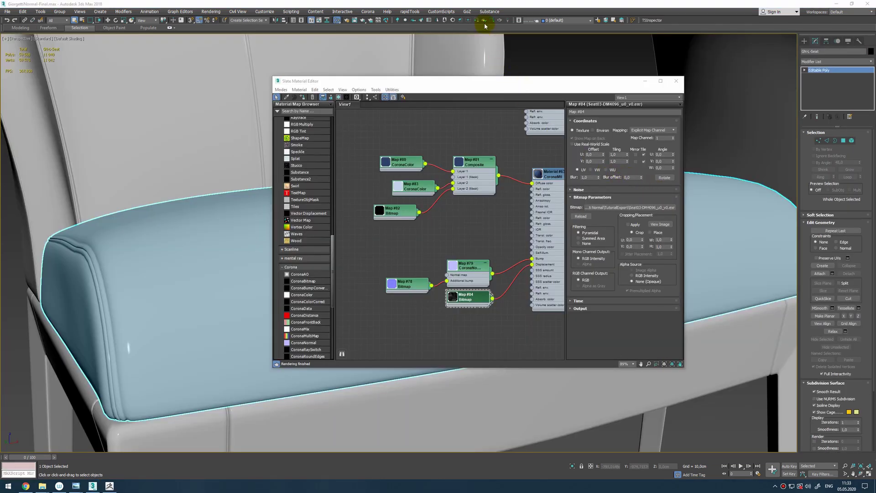
Preview the blue seat cushion in a Corona interactive render, and close the render and material editor windows
{"action": "left_click", "coordinate": [476, 21]}
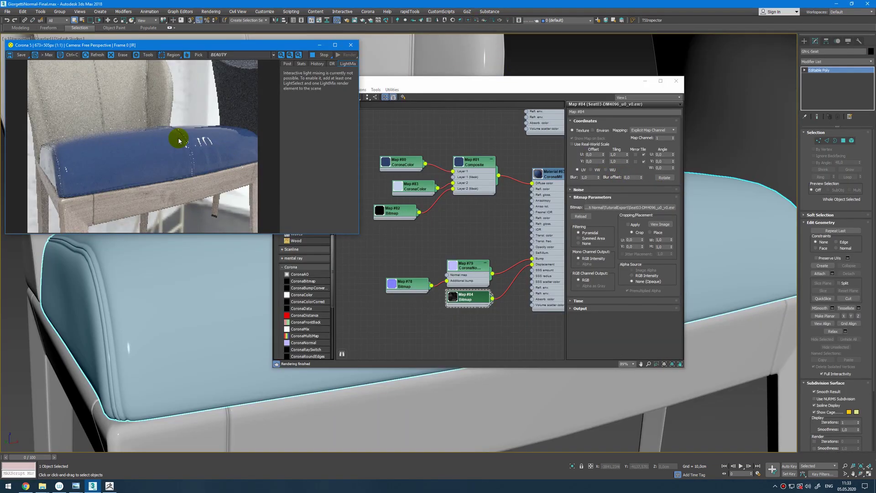
{"action": "middle_click_drag", "start_coordinate": [492, 403], "coordinate": [497, 405], "text": "alt"}
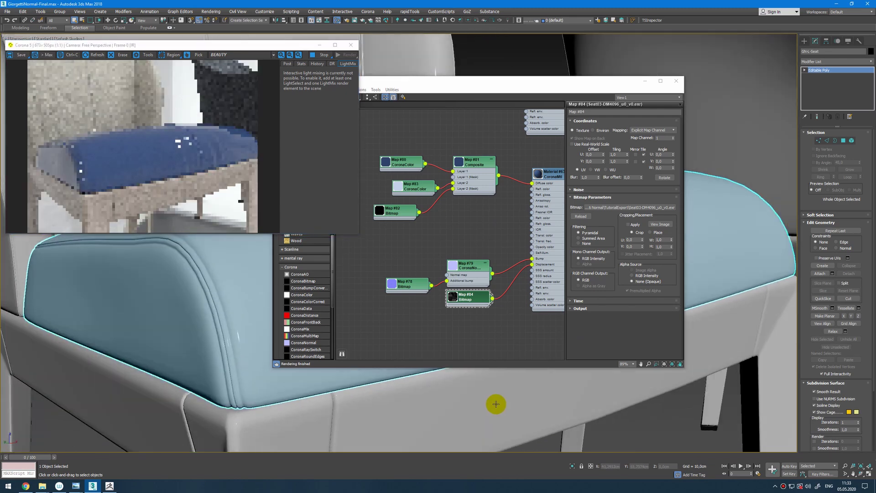
{"action": "left_click_drag", "start_coordinate": [487, 94], "coordinate": [586, 116]}
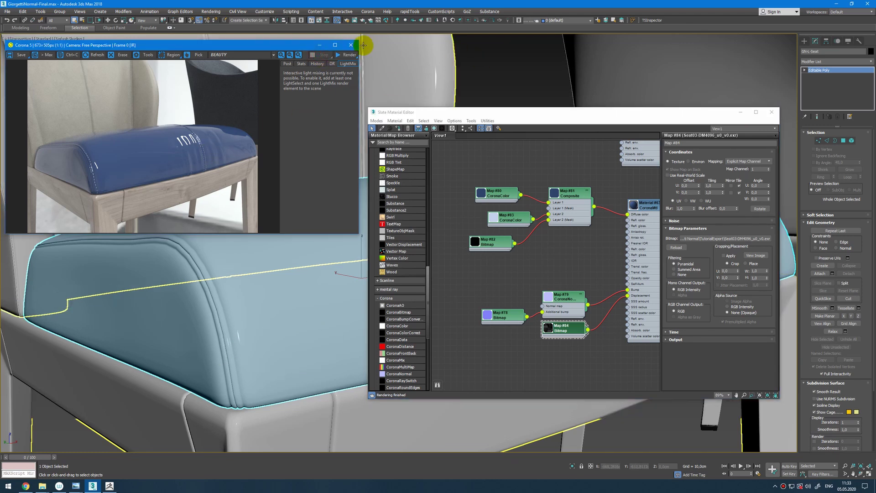
{"action": "left_click", "coordinate": [351, 45]}
{"action": "left_click", "coordinate": [771, 113]}
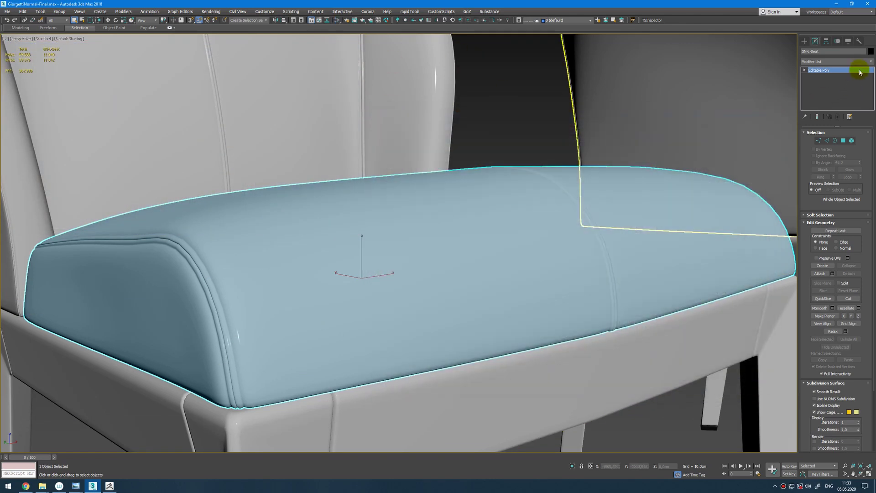
Inspect the seat cushion's UV layout with a temporary Unwrap UVW modifier, and undo the modifier
{"action": "left_click", "coordinate": [866, 61]}
{"action": "left_click_drag", "start_coordinate": [872, 86], "coordinate": [872, 252]}
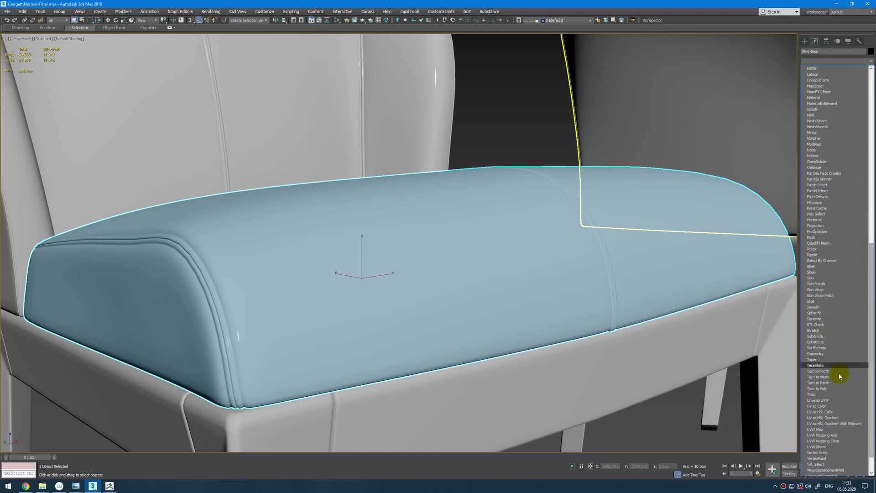
{"action": "left_click", "coordinate": [837, 408]}
{"action": "left_click", "coordinate": [836, 276]}
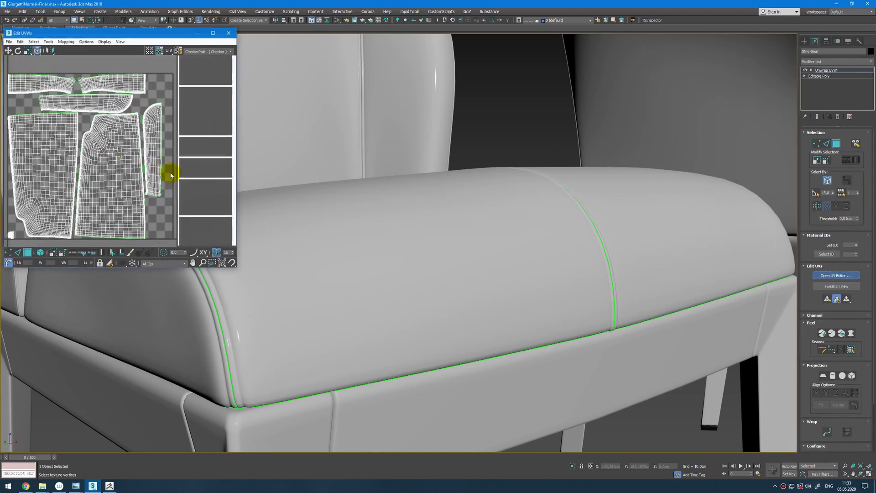
{"action": "left_click", "coordinate": [228, 32]}
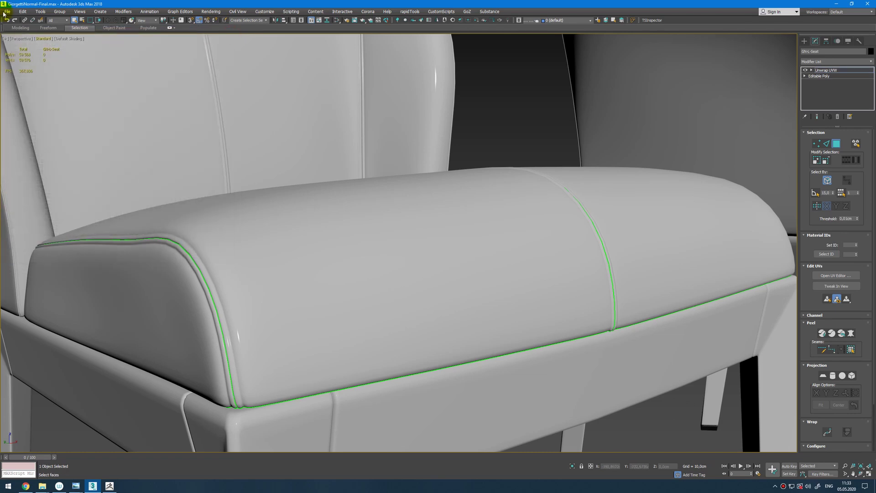
{"action": "key", "text": "ctrl+z"}
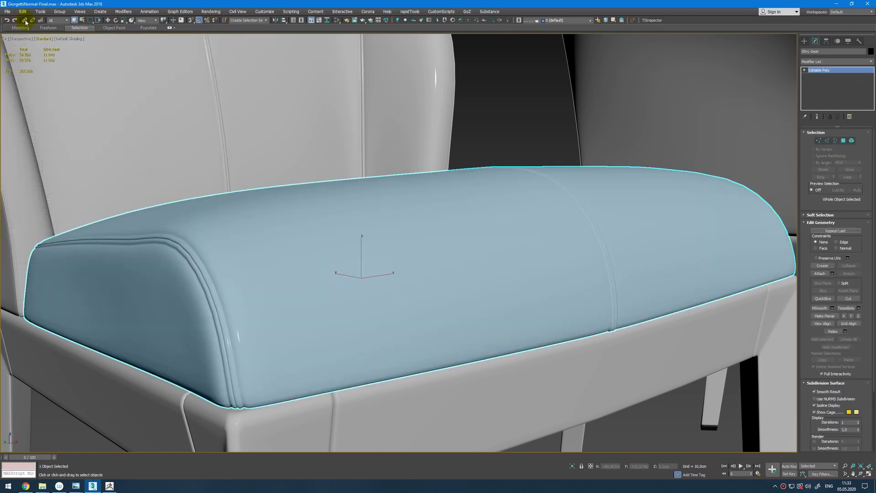
Export the selected seat cushion as Seat04.obj to the TutorialExport folder, using the ZBrush preset with quad faces
{"action": "left_click", "coordinate": [7, 12]}
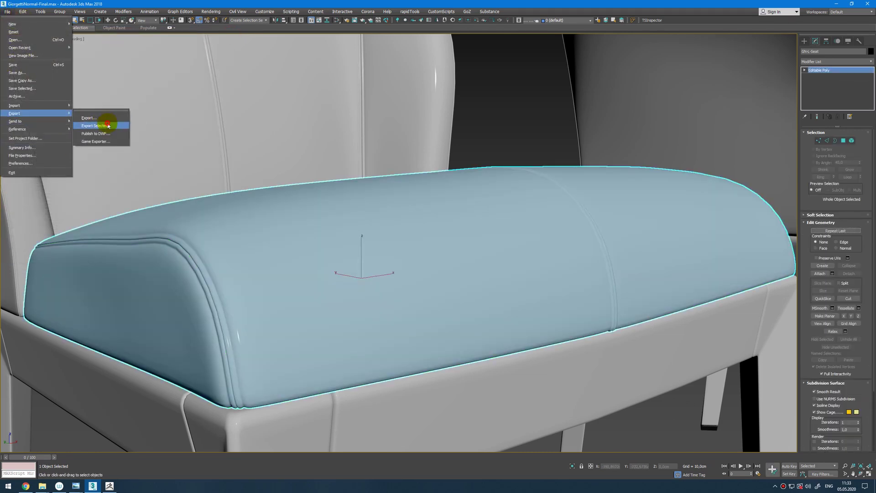
{"action": "left_click", "coordinate": [109, 125]}
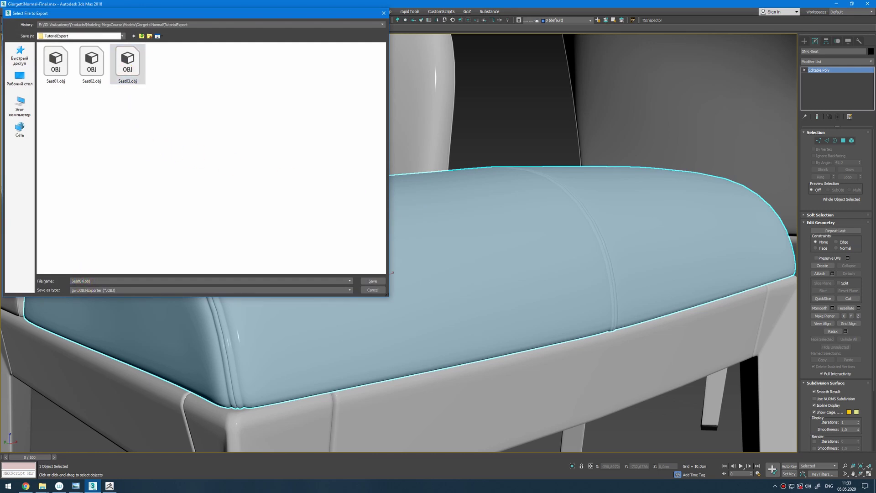
{"action": "left_click", "coordinate": [363, 280]}
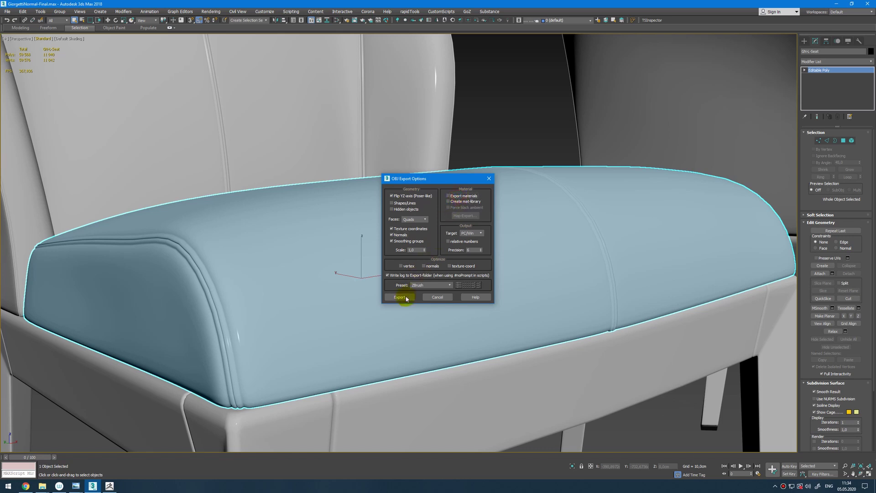
{"action": "left_click", "coordinate": [405, 297]}
{"action": "left_click", "coordinate": [506, 297]}
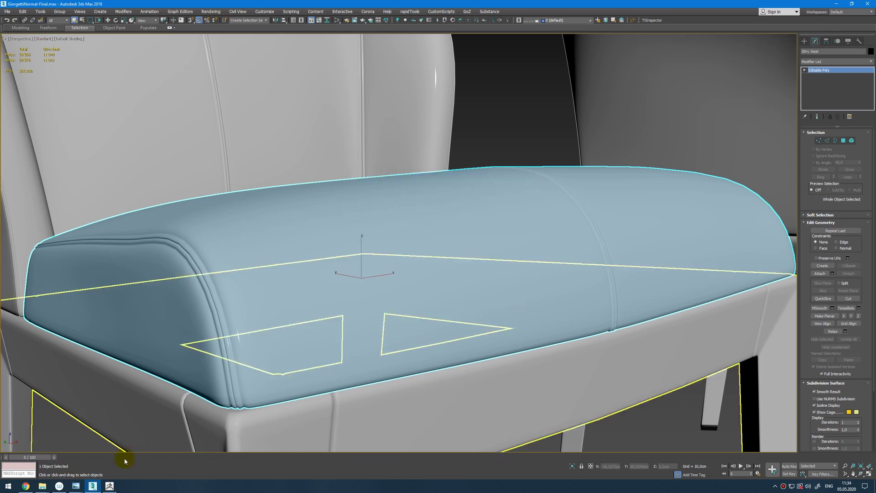
Switch to ZBrush, clear the old seat from the canvas, and import Seat04.obj
{"action": "left_click", "coordinate": [110, 485]}
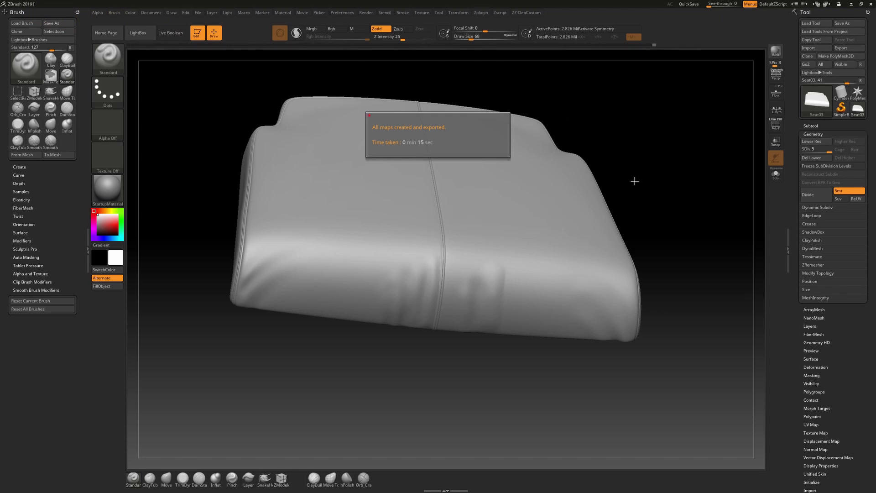
{"action": "left_click", "coordinate": [637, 166]}
{"action": "key", "text": "t"}
{"action": "key", "text": "ctrl+n"}
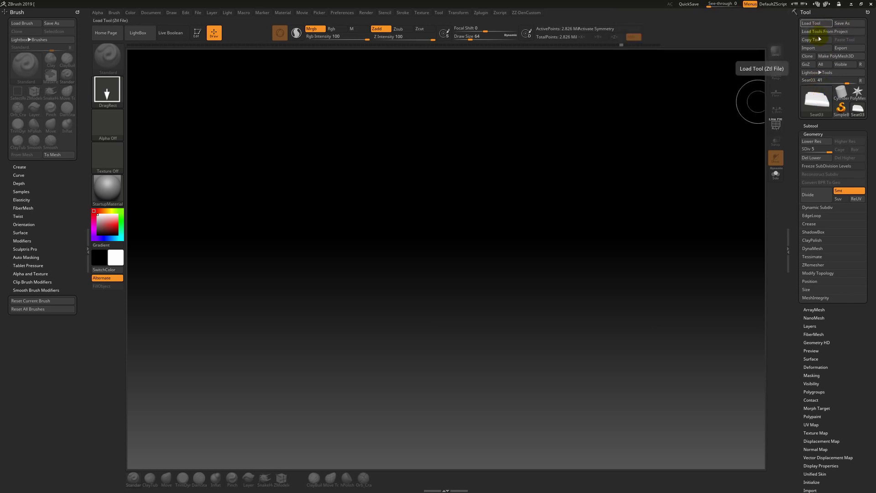
{"action": "left_click", "coordinate": [808, 47]}
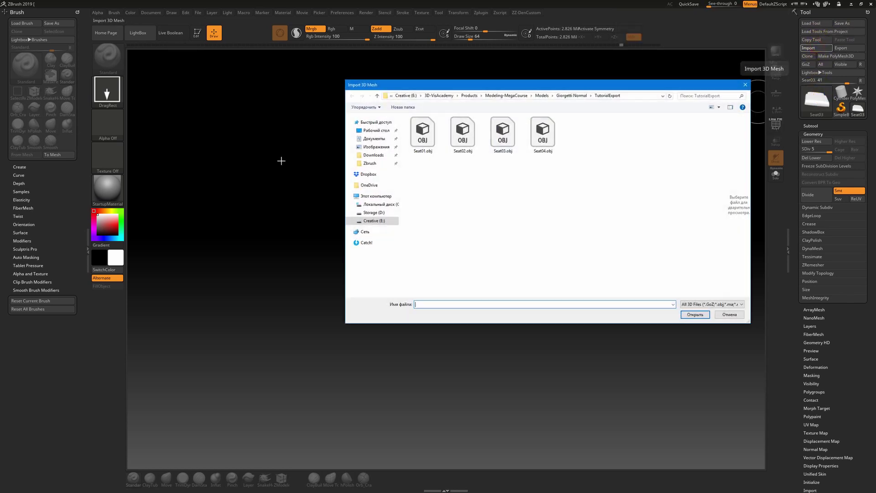
{"action": "double_click", "coordinate": [537, 133]}
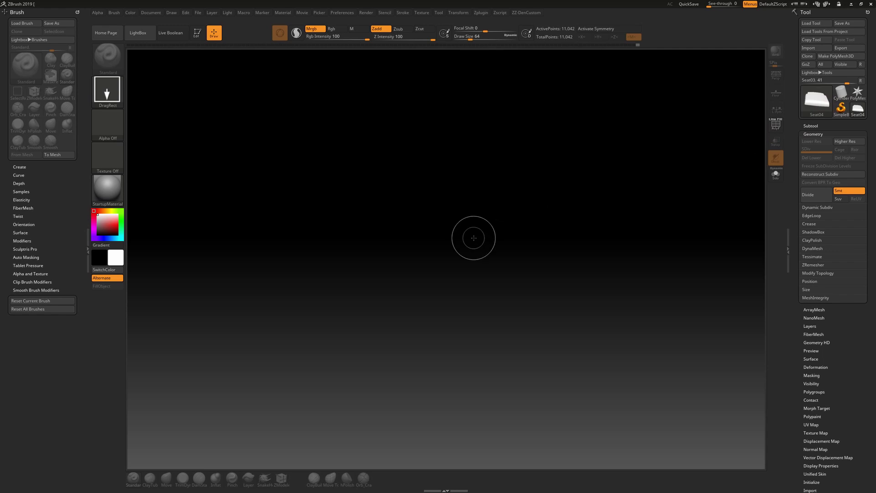
Place the imported seat cushion on the canvas, enter Edit mode, and frame it in a perspective-like angled view
{"action": "mouse_move", "coordinate": [416, 238]}
{"action": "left_mouse_down"}
{"action": "mouse_move", "coordinate": [434, 268]}
{"action": "mouse_move", "coordinate": [418, 288]}
{"action": "left_mouse_up"}
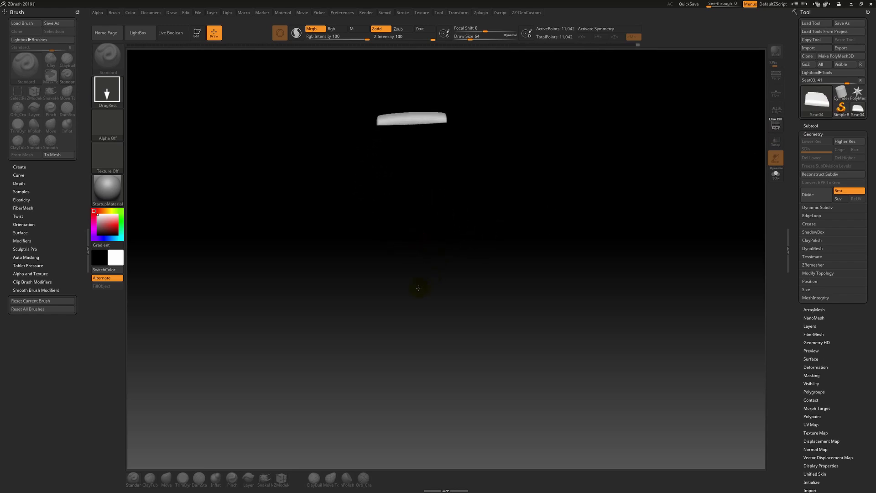
{"action": "key", "text": "t"}
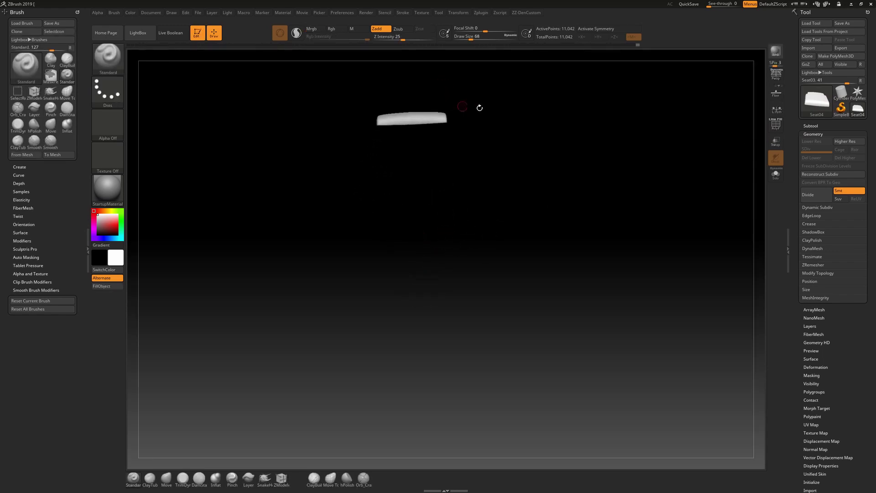
{"action": "key", "text": "f"}
{"action": "left_click_drag", "start_coordinate": [480, 108], "coordinate": [499, 151]}
{"action": "key", "text": "f"}
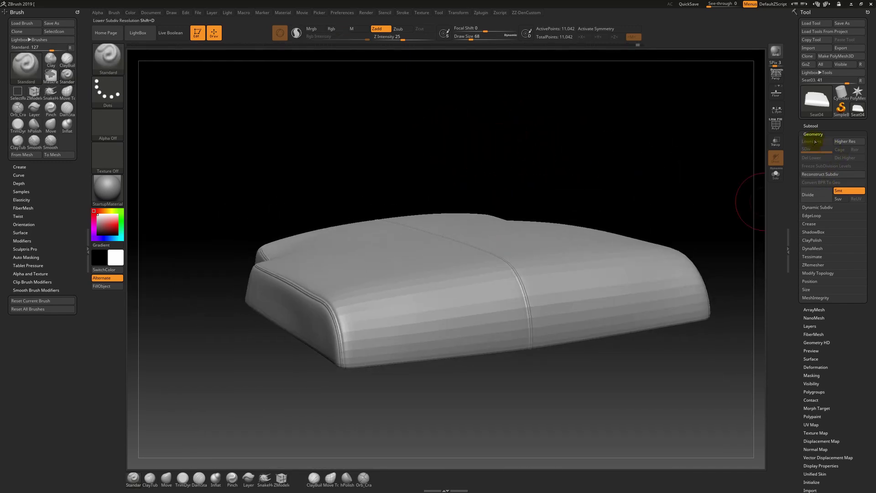
Divide the seat cushion mesh up to subdivision level 5
{"action": "key", "text": "ctrl+d"}
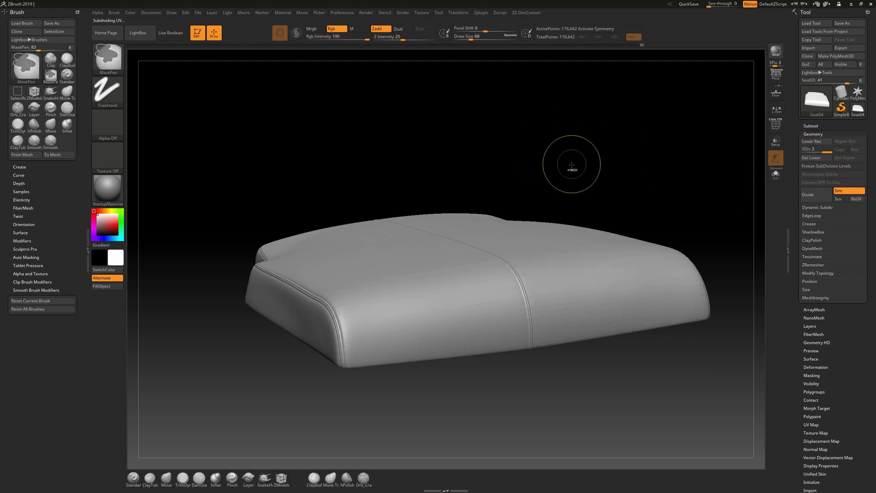
{"action": "key", "text": "ctrl+d"}
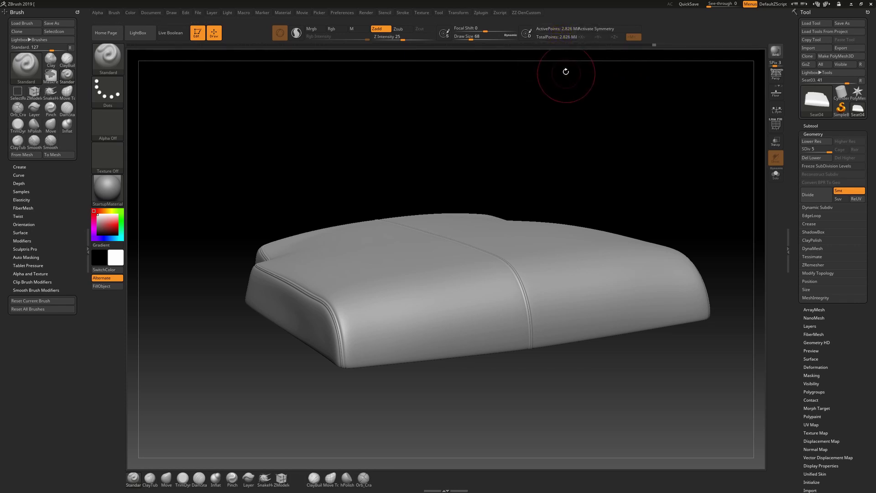
{"action": "key", "text": "shift"}
{"action": "key", "text": "d"}
Sculpt several vertical wrinkles on the cushion's front face beside the central seam, using the Standard brush at draw size 41
{"action": "mouse_move", "coordinate": [584, 168]}
{"action": "left_mouse_down"}
{"action": "mouse_move", "coordinate": [479, 302]}
{"action": "mouse_move", "coordinate": [470, 292]}
{"action": "mouse_move", "coordinate": [566, 170]}
{"action": "mouse_move", "coordinate": [548, 190]}
{"action": "left_mouse_up"}
{"action": "key", "text": "s"}
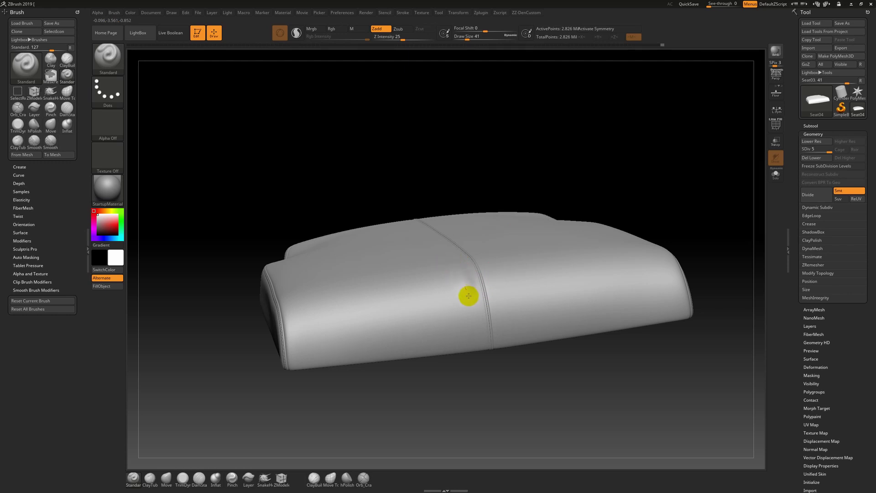
{"action": "mouse_move", "coordinate": [468, 295]}
{"action": "left_mouse_down"}
{"action": "mouse_move", "coordinate": [476, 319]}
{"action": "mouse_move", "coordinate": [446, 280]}
{"action": "mouse_move", "coordinate": [462, 349]}
{"action": "left_mouse_up"}
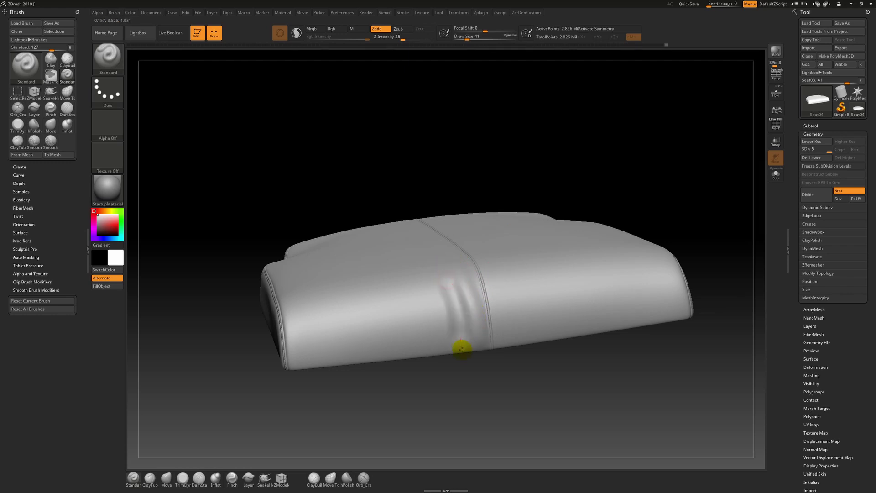
{"action": "mouse_move", "coordinate": [465, 317]}
{"action": "left_mouse_down"}
{"action": "mouse_move", "coordinate": [434, 284]}
{"action": "mouse_move", "coordinate": [445, 359]}
{"action": "left_mouse_up"}
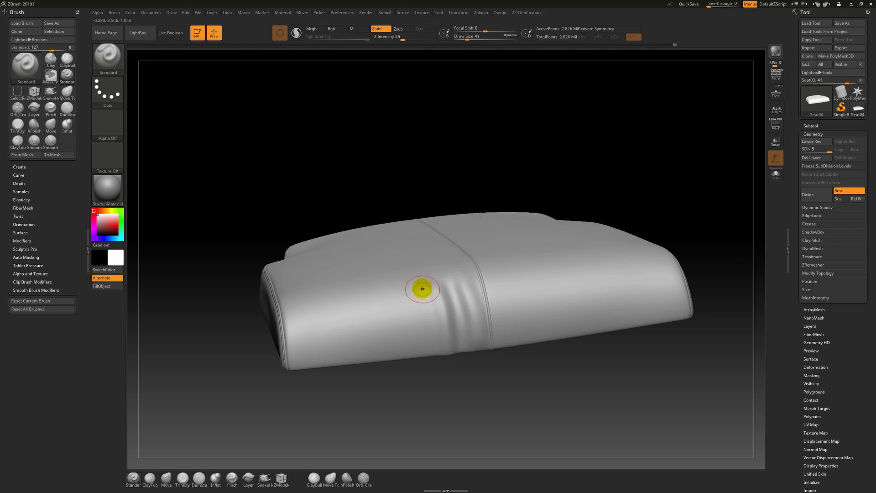
{"action": "mouse_move", "coordinate": [424, 359]}
{"action": "left_mouse_down"}
{"action": "mouse_move", "coordinate": [422, 301]}
{"action": "mouse_move", "coordinate": [441, 323]}
{"action": "left_mouse_up"}
{"action": "left_click_drag", "start_coordinate": [430, 292], "coordinate": [444, 366]}
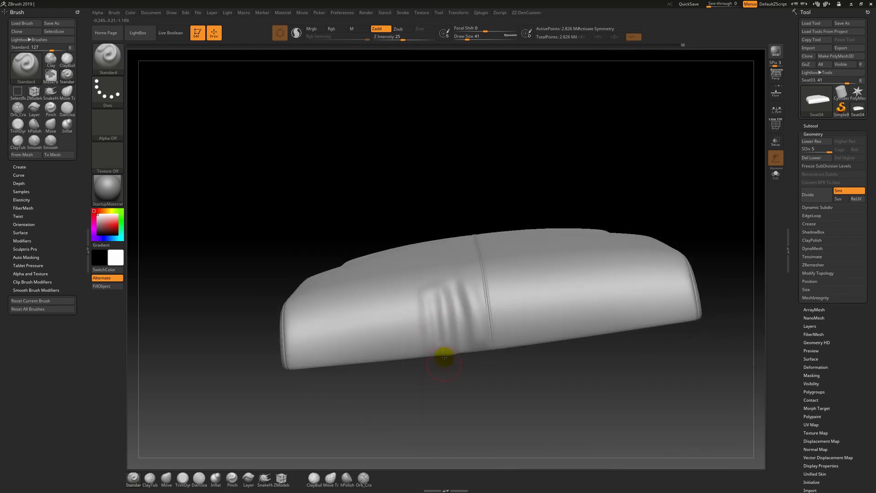
{"action": "left_click_drag", "start_coordinate": [444, 304], "coordinate": [450, 313]}
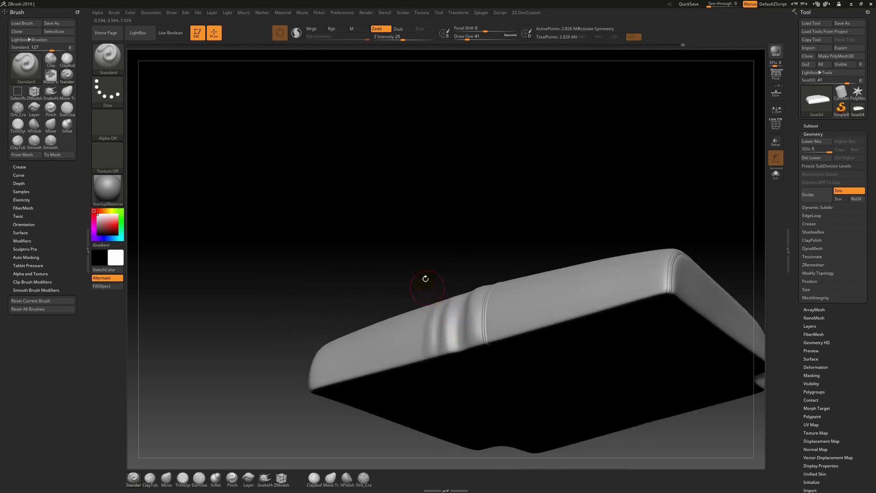
{"action": "mouse_move", "coordinate": [425, 278]}
{"action": "left_mouse_down"}
{"action": "mouse_move", "coordinate": [456, 307]}
{"action": "mouse_move", "coordinate": [454, 274]}
{"action": "left_mouse_up"}
Lightly smooth the wrinkles beside the seam, and load the Smooth Stronger brush from the Smooth brush library
{"action": "key", "text": "shift"}
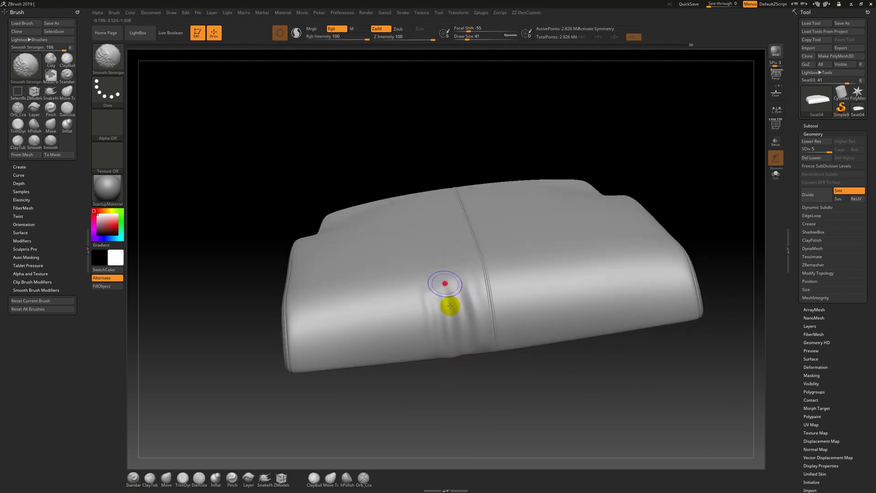
{"action": "mouse_move", "coordinate": [450, 306]}
{"action": "left_mouse_down", "text": "shift"}
{"action": "mouse_move", "coordinate": [437, 342]}
{"action": "mouse_move", "coordinate": [467, 295]}
{"action": "mouse_move", "coordinate": [477, 333]}
{"action": "mouse_move", "coordinate": [468, 300]}
{"action": "left_mouse_up", "text": "shift"}
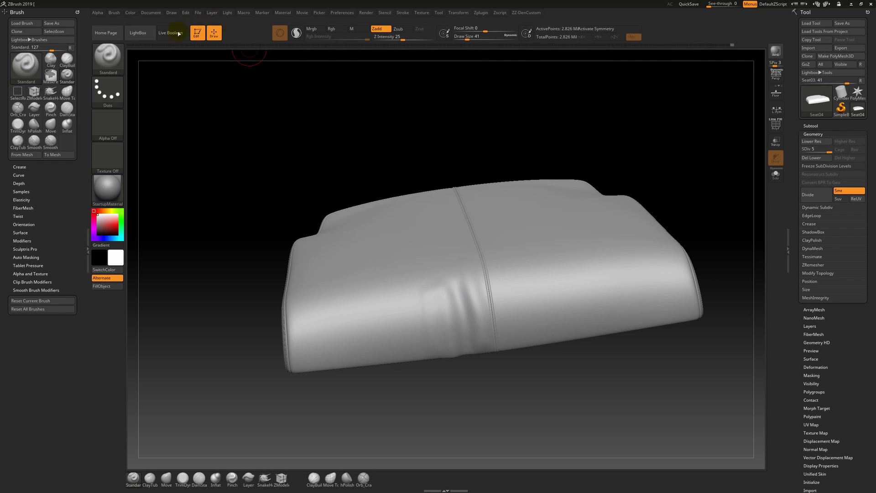
{"action": "left_click", "coordinate": [141, 33]}
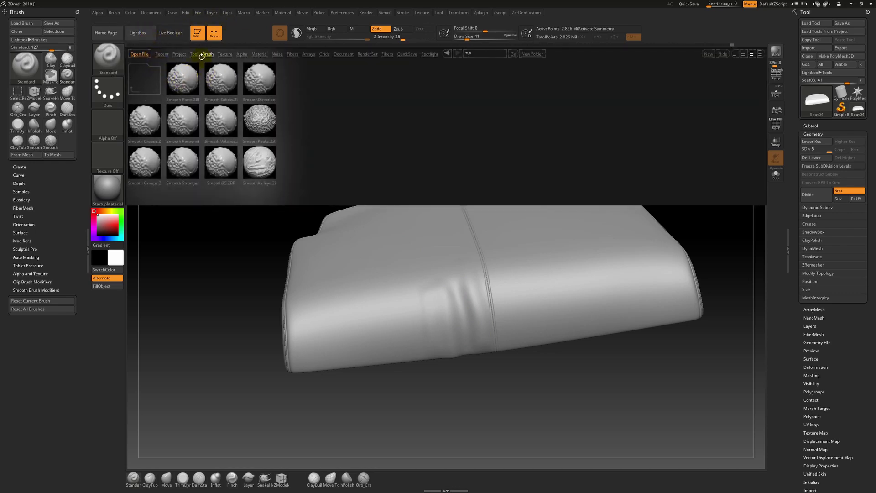
{"action": "left_click", "coordinate": [447, 57]}
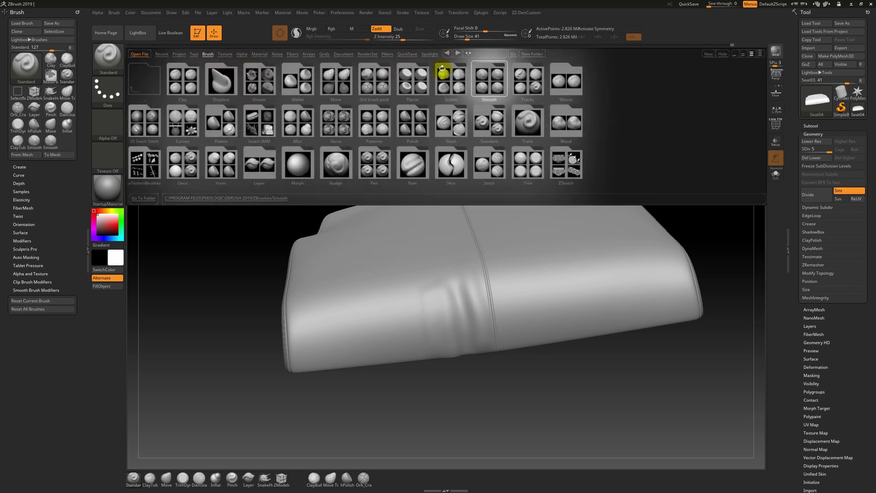
{"action": "left_click", "coordinate": [480, 88]}
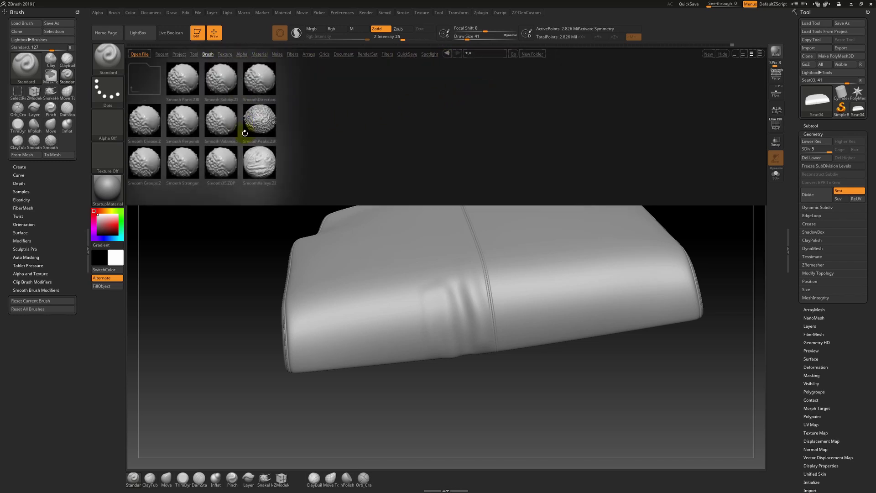
{"action": "double_click", "coordinate": [183, 165]}
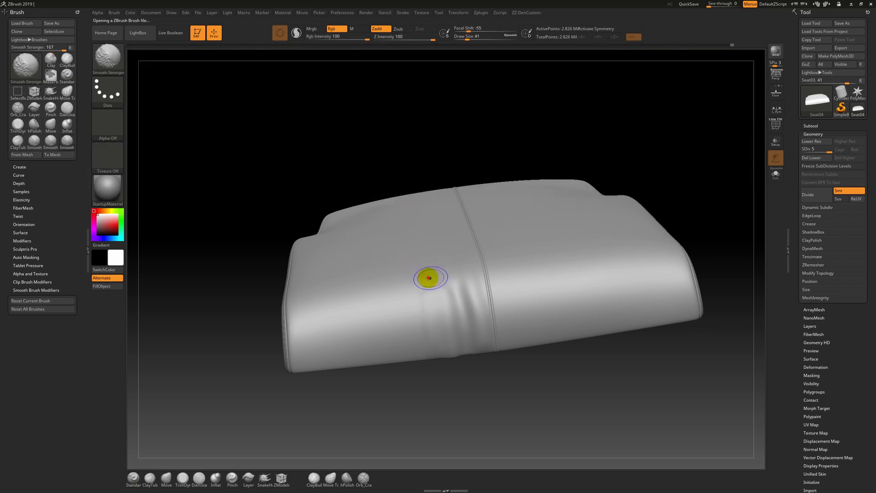
Soften the wrinkles beside the central seam with the Smooth Stronger brush, along their upper ends and lower edge
{"action": "mouse_move", "coordinate": [429, 277]}
{"action": "left_mouse_down", "text": "shift"}
{"action": "mouse_move", "coordinate": [428, 302]}
{"action": "mouse_move", "coordinate": [474, 330]}
{"action": "left_mouse_up", "text": "shift"}
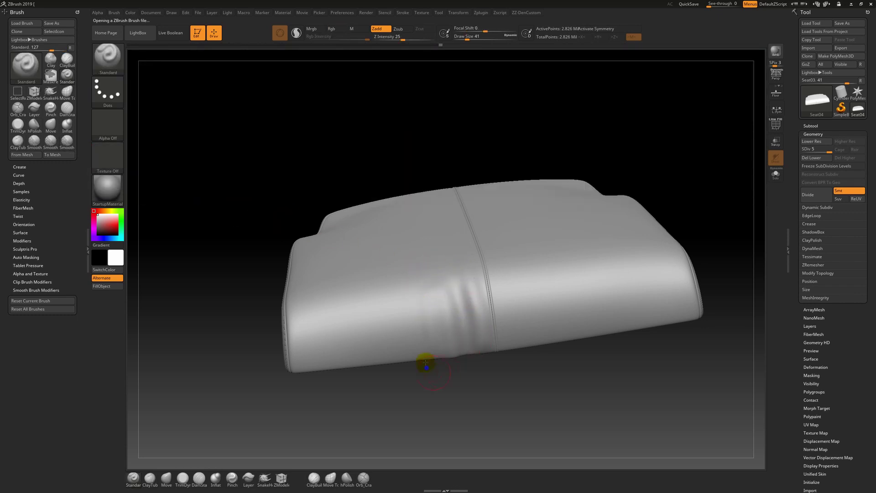
{"action": "mouse_move", "coordinate": [425, 363]}
{"action": "right_mouse_down"}
{"action": "mouse_move", "coordinate": [420, 338]}
{"action": "mouse_move", "coordinate": [432, 340]}
{"action": "right_mouse_up"}
{"action": "left_click_drag", "start_coordinate": [435, 342], "coordinate": [475, 345], "text": "shift"}
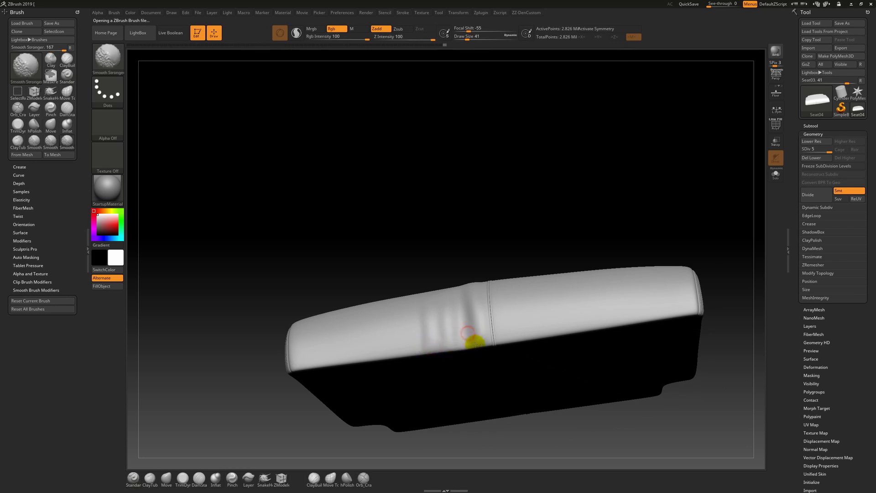
{"action": "mouse_move", "coordinate": [471, 239]}
{"action": "right_mouse_down"}
{"action": "mouse_move", "coordinate": [443, 274]}
{"action": "mouse_move", "coordinate": [461, 301]}
{"action": "right_mouse_up"}
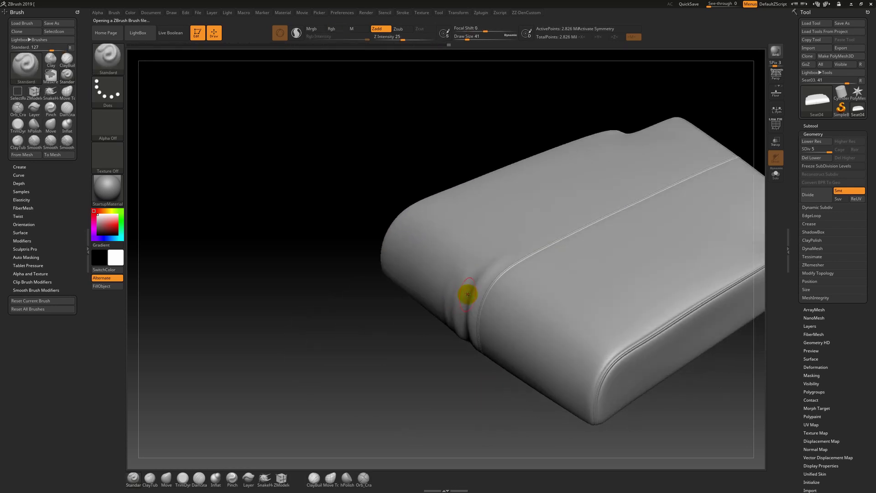
{"action": "left_click_drag", "start_coordinate": [505, 256], "coordinate": [473, 299], "text": "shift"}
{"action": "mouse_move", "coordinate": [473, 299]}
{"action": "right_mouse_down"}
{"action": "mouse_move", "coordinate": [446, 280]}
{"action": "mouse_move", "coordinate": [446, 269]}
{"action": "mouse_move", "coordinate": [415, 270]}
{"action": "mouse_move", "coordinate": [432, 278]}
{"action": "right_mouse_up"}
Sculpt diagonal wrinkles at the cushion's front corner beside the side seam, using the Standard brush at draw size 16
{"action": "key", "text": "s"}
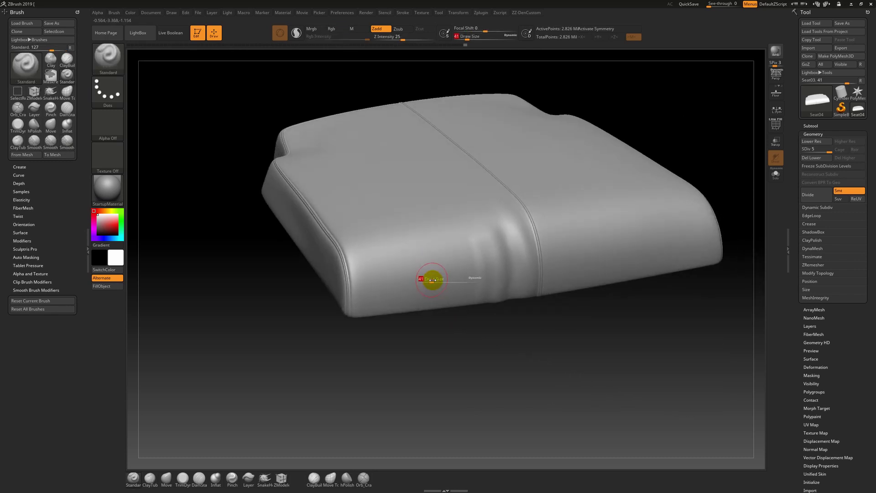
{"action": "left_click_drag", "start_coordinate": [431, 282], "coordinate": [426, 282]}
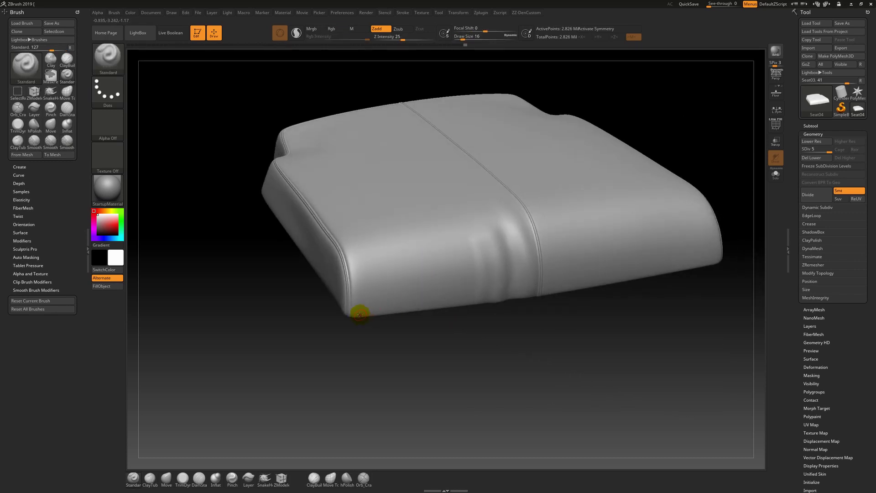
{"action": "left_click_drag", "start_coordinate": [371, 286], "coordinate": [397, 253]}
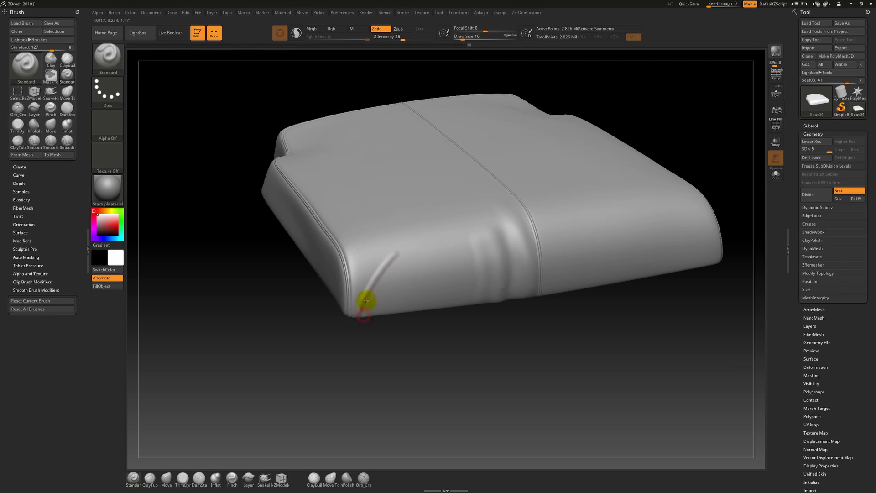
{"action": "left_click_drag", "start_coordinate": [366, 300], "coordinate": [398, 253]}
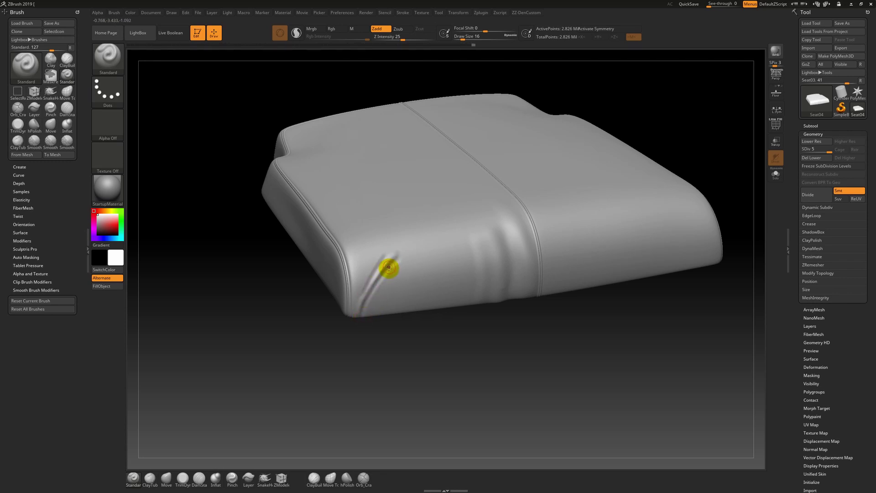
{"action": "left_click_drag", "start_coordinate": [358, 297], "coordinate": [381, 249]}
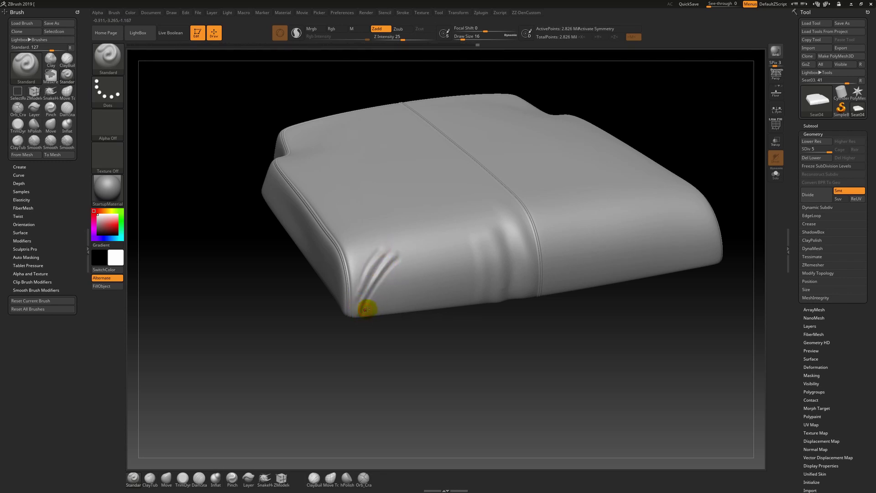
Undo the last stroke at the front corner, and smooth the remaining diagonal wrinkles there
{"action": "key", "text": "s"}
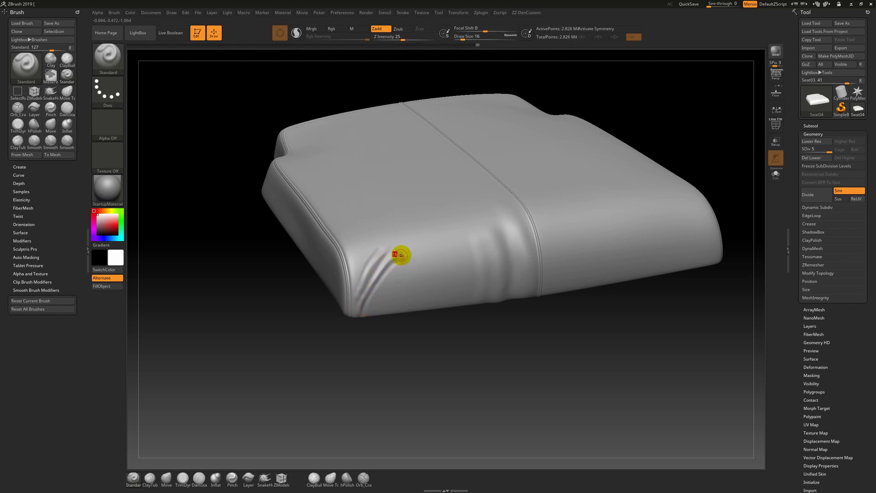
{"action": "key", "text": "ctrl"}
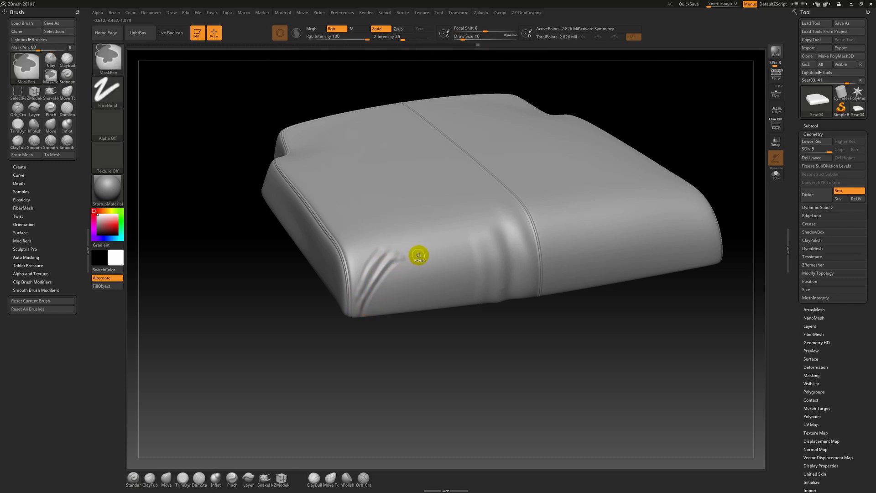
{"action": "key", "text": "ctrl+z"}
{"action": "key", "text": "s"}
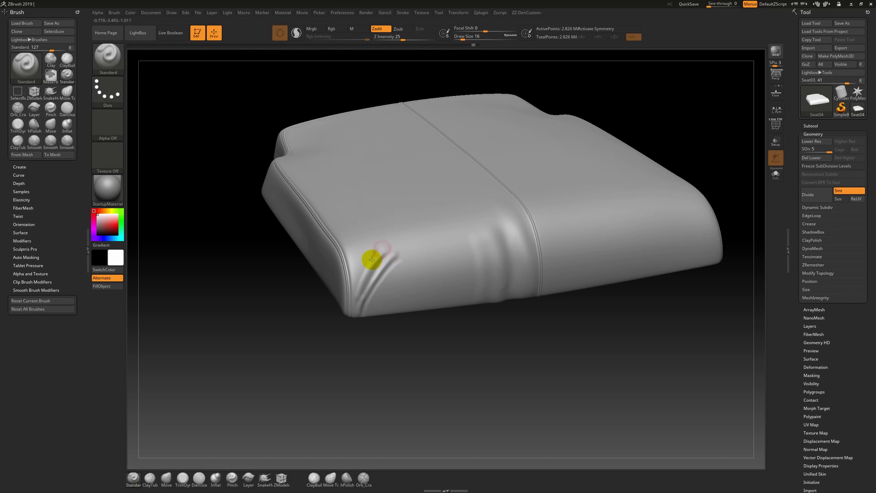
{"action": "key", "text": "shift"}
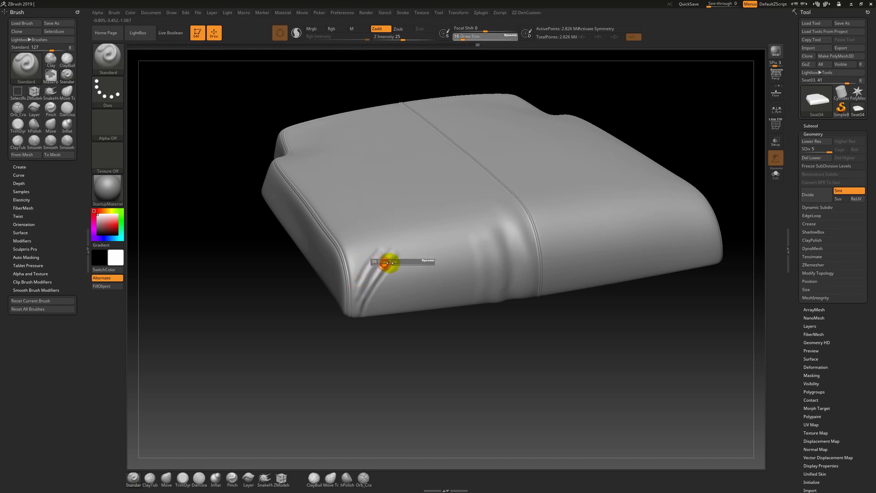
{"action": "left_click_drag", "start_coordinate": [373, 274], "coordinate": [376, 292], "text": "shift"}
Sculpt vertical wrinkles on the front face between the corner and the central folds at draw size 20, and smooth them
{"action": "mouse_move", "coordinate": [408, 255]}
{"action": "right_mouse_down"}
{"action": "mouse_move", "coordinate": [434, 225]}
{"action": "mouse_move", "coordinate": [421, 219]}
{"action": "right_mouse_up"}
{"action": "key", "text": "s"}
{"action": "mouse_move", "coordinate": [433, 234]}
{"action": "left_mouse_down"}
{"action": "mouse_move", "coordinate": [421, 236]}
{"action": "mouse_move", "coordinate": [417, 306]}
{"action": "left_mouse_up"}
{"action": "left_click", "coordinate": [427, 266]}
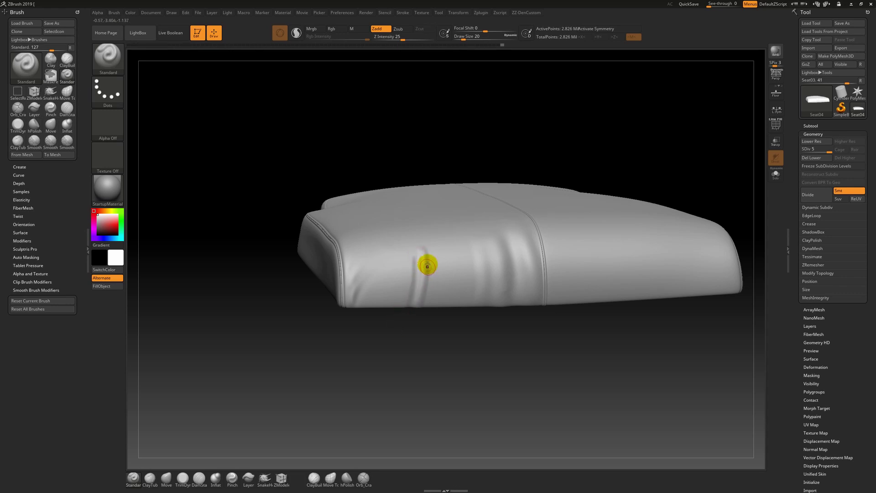
{"action": "left_click_drag", "start_coordinate": [431, 266], "coordinate": [426, 299]}
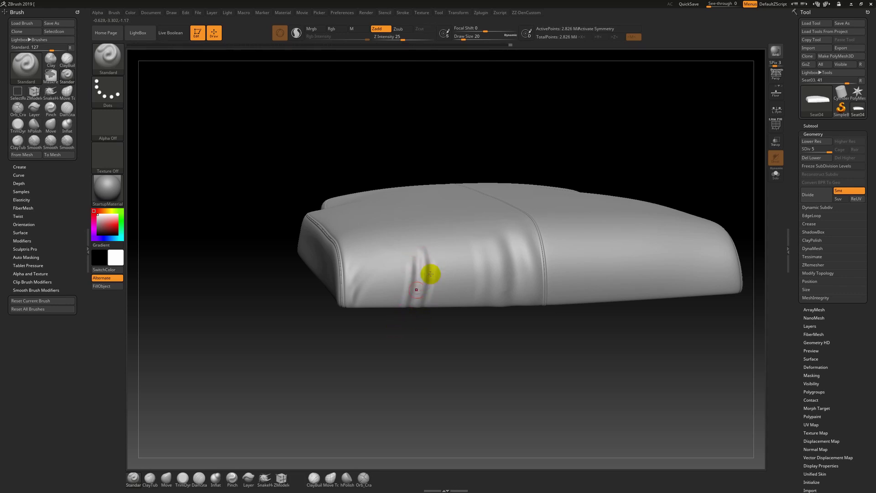
{"action": "mouse_move", "coordinate": [438, 261]}
{"action": "left_mouse_down"}
{"action": "mouse_move", "coordinate": [446, 260]}
{"action": "mouse_move", "coordinate": [415, 303]}
{"action": "left_mouse_up"}
{"action": "mouse_move", "coordinate": [410, 312]}
{"action": "left_mouse_down", "text": "shift"}
{"action": "mouse_move", "coordinate": [426, 282]}
{"action": "mouse_move", "coordinate": [425, 292]}
{"action": "left_mouse_up", "text": "shift"}
Sculpt diagonal wrinkles at the opposite front corner and vertical wrinkles across that half's front face, using draw size 31
{"action": "mouse_move", "coordinate": [492, 182]}
{"action": "left_mouse_down"}
{"action": "mouse_move", "coordinate": [547, 149]}
{"action": "mouse_move", "coordinate": [475, 180]}
{"action": "mouse_move", "coordinate": [561, 136]}
{"action": "mouse_move", "coordinate": [493, 137]}
{"action": "mouse_move", "coordinate": [542, 158]}
{"action": "left_mouse_up"}
{"action": "key", "text": "s"}
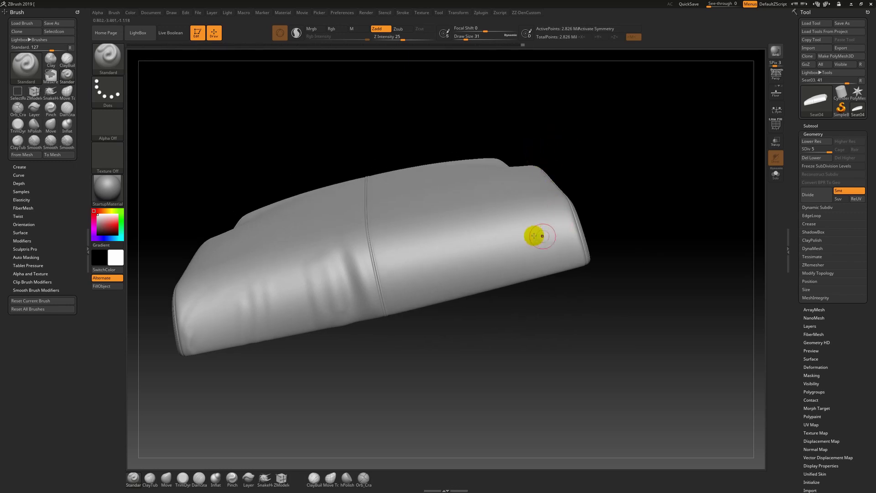
{"action": "mouse_move", "coordinate": [531, 222]}
{"action": "left_mouse_down"}
{"action": "mouse_move", "coordinate": [583, 261]}
{"action": "mouse_move", "coordinate": [522, 237]}
{"action": "mouse_move", "coordinate": [541, 221]}
{"action": "mouse_move", "coordinate": [567, 231]}
{"action": "mouse_move", "coordinate": [453, 274]}
{"action": "left_mouse_up"}
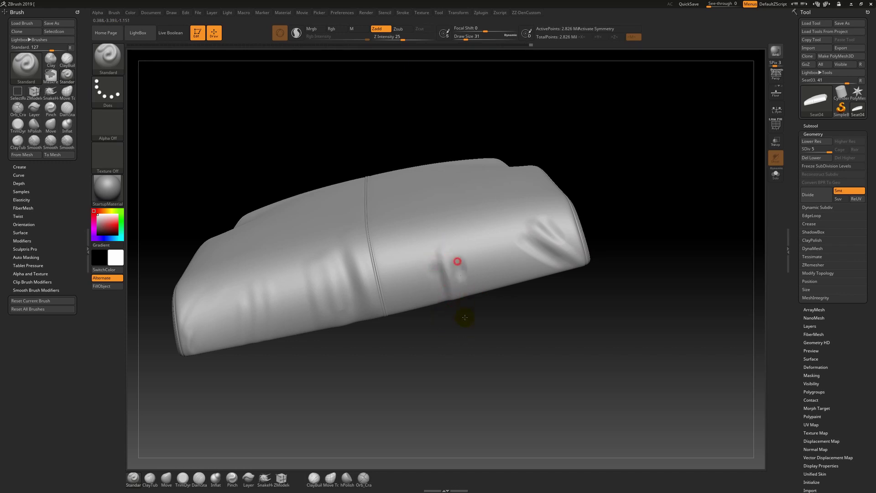
{"action": "left_click_drag", "start_coordinate": [465, 317], "coordinate": [462, 249]}
{"action": "left_click_drag", "start_coordinate": [424, 343], "coordinate": [492, 168]}
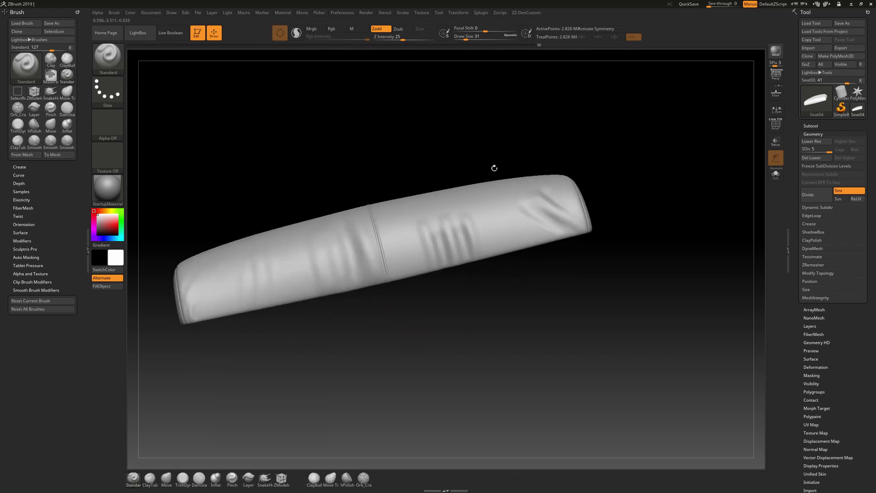
Smooth the corner wrinkles and the vertical wrinkles along both halves of the cushion's front face
{"action": "key", "text": "shift"}
{"action": "mouse_move", "coordinate": [522, 204]}
{"action": "left_mouse_down", "text": "shift"}
{"action": "mouse_move", "coordinate": [543, 199]}
{"action": "mouse_move", "coordinate": [563, 224]}
{"action": "left_mouse_up", "text": "shift"}
{"action": "mouse_move", "coordinate": [591, 178]}
{"action": "left_mouse_down"}
{"action": "mouse_move", "coordinate": [572, 151]}
{"action": "mouse_move", "coordinate": [566, 175]}
{"action": "left_mouse_up"}
{"action": "mouse_move", "coordinate": [366, 236]}
{"action": "left_mouse_down", "text": "shift"}
{"action": "mouse_move", "coordinate": [304, 297]}
{"action": "mouse_move", "coordinate": [269, 299]}
{"action": "left_mouse_up", "text": "shift"}
{"action": "left_click_drag", "start_coordinate": [411, 198], "coordinate": [513, 210]}
{"action": "left_click_drag", "start_coordinate": [501, 172], "coordinate": [593, 146]}
Sculpt diagonal wrinkles on the cushion's front face beside the far corner with draw size 27, and smooth them
{"action": "left_click_drag", "start_coordinate": [400, 241], "coordinate": [461, 158]}
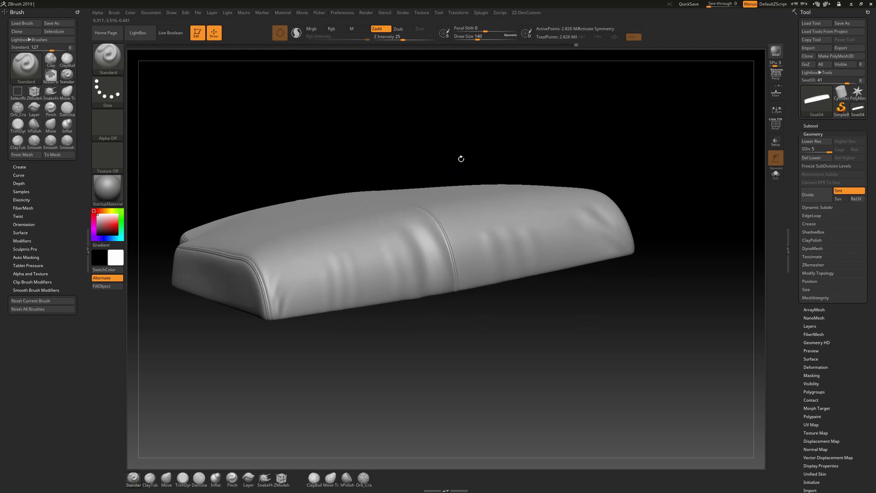
{"action": "key", "text": "s"}
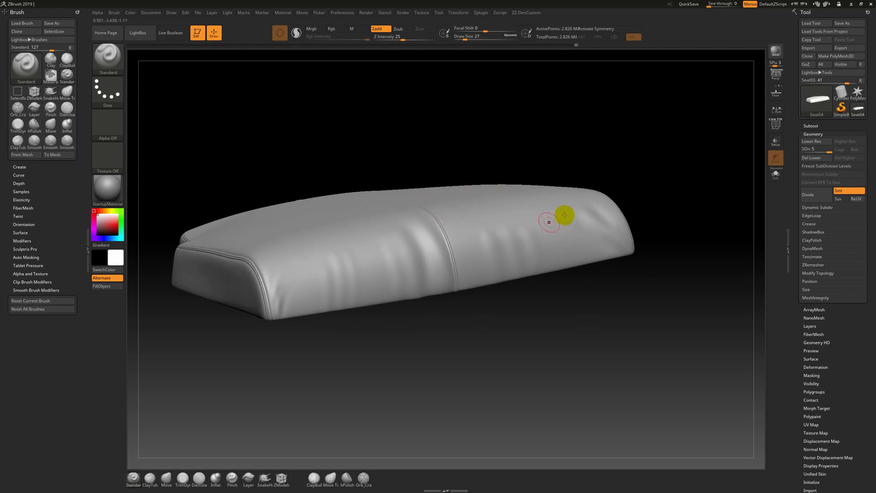
{"action": "left_click_drag", "start_coordinate": [538, 213], "coordinate": [563, 254]}
{"action": "left_click_drag", "start_coordinate": [539, 227], "coordinate": [572, 284]}
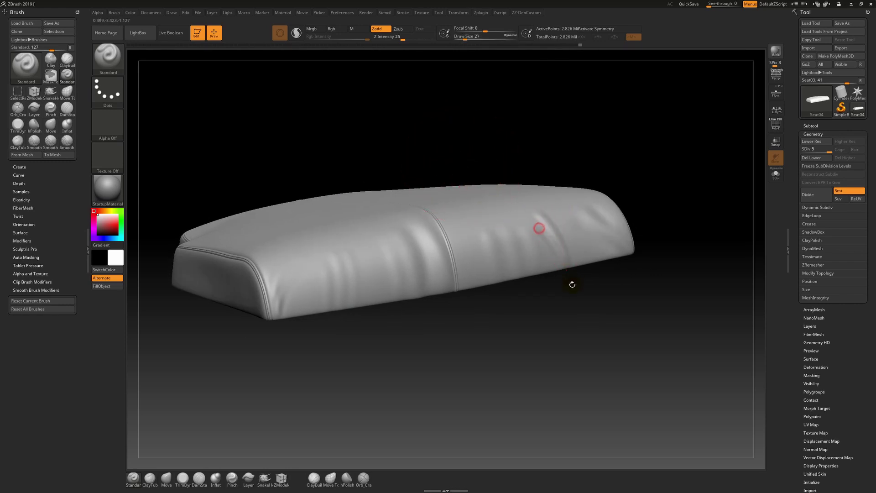
{"action": "left_click_drag", "start_coordinate": [551, 214], "coordinate": [567, 261]}
{"action": "right_click_drag", "start_coordinate": [569, 154], "coordinate": [546, 162]}
{"action": "key", "text": "s"}
{"action": "left_click_drag", "start_coordinate": [546, 163], "coordinate": [557, 166]}
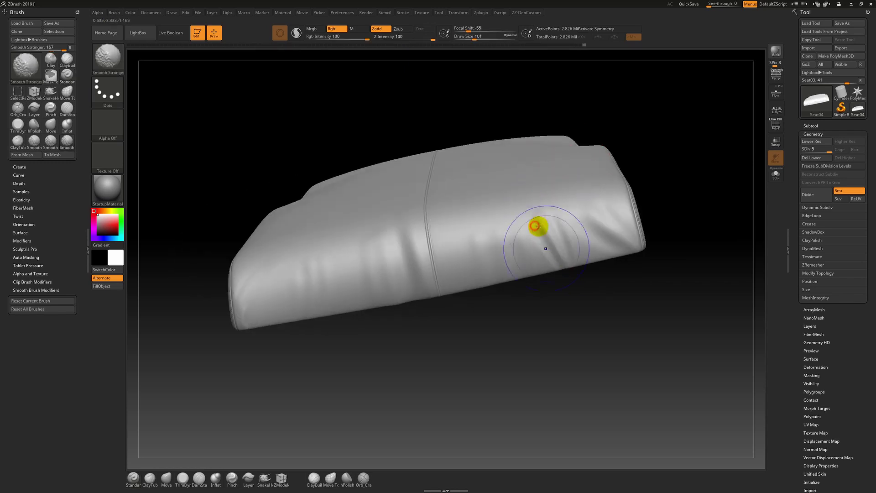
{"action": "left_click_drag", "start_coordinate": [536, 219], "coordinate": [554, 249], "text": "shift"}
Save the sculpted seat tool as Seat04.ZTL in the TutorialExport folder
{"action": "left_click_drag", "start_coordinate": [630, 133], "coordinate": [707, 100]}
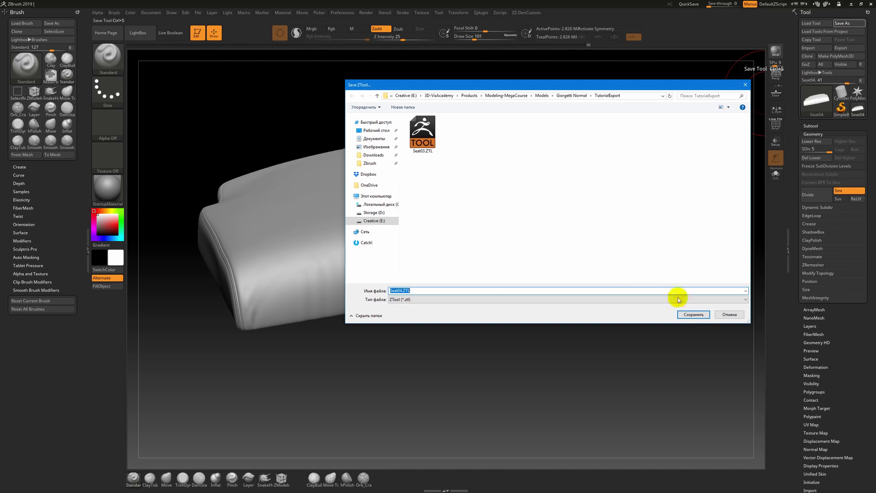
{"action": "left_click", "coordinate": [690, 318]}
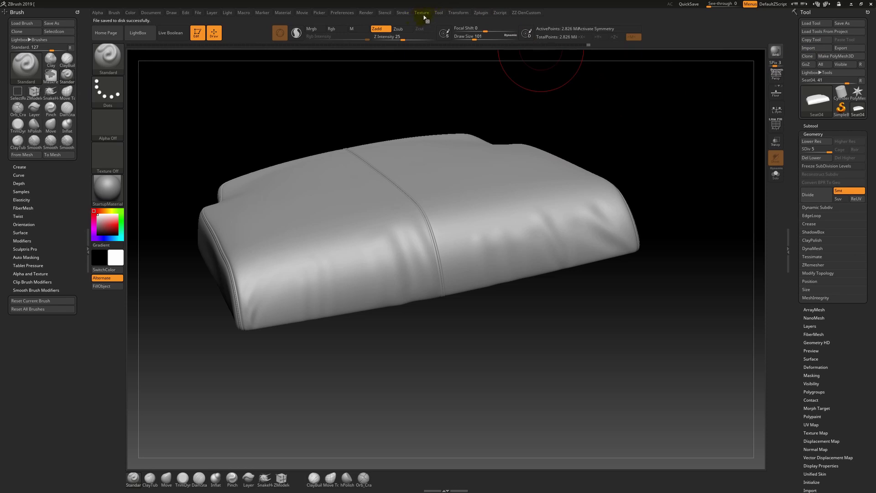
Create the seat's 32-bit displacement map with Multi Map Exporter at map size 4096, saving it as Seat04.exr
{"action": "left_click", "coordinate": [479, 14]}
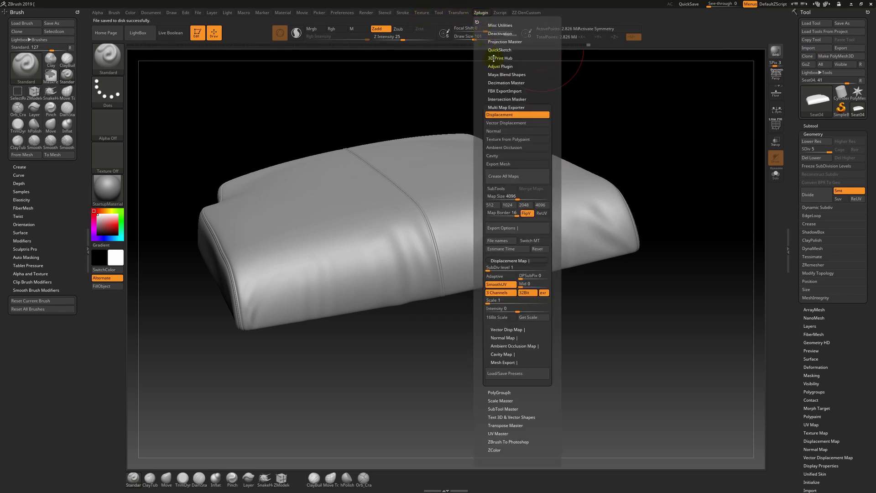
{"action": "left_click", "coordinate": [510, 108]}
{"action": "left_click", "coordinate": [511, 108]}
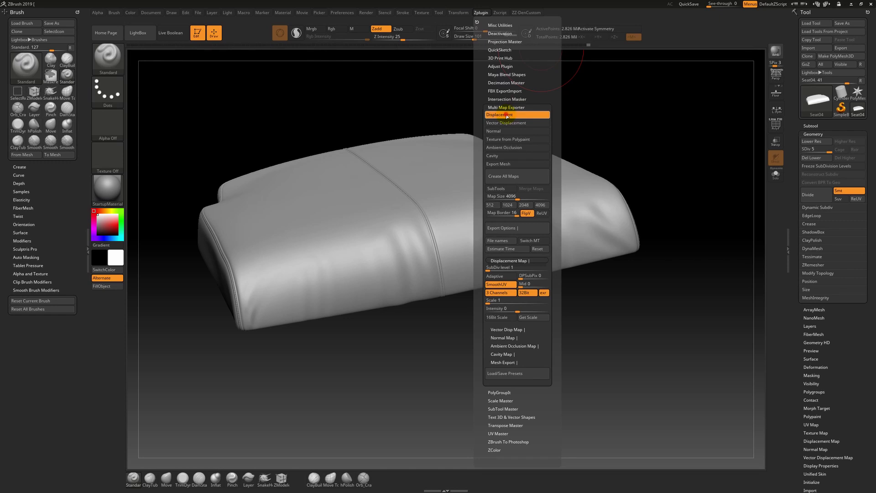
{"action": "left_click", "coordinate": [509, 260]}
{"action": "left_click", "coordinate": [517, 235]}
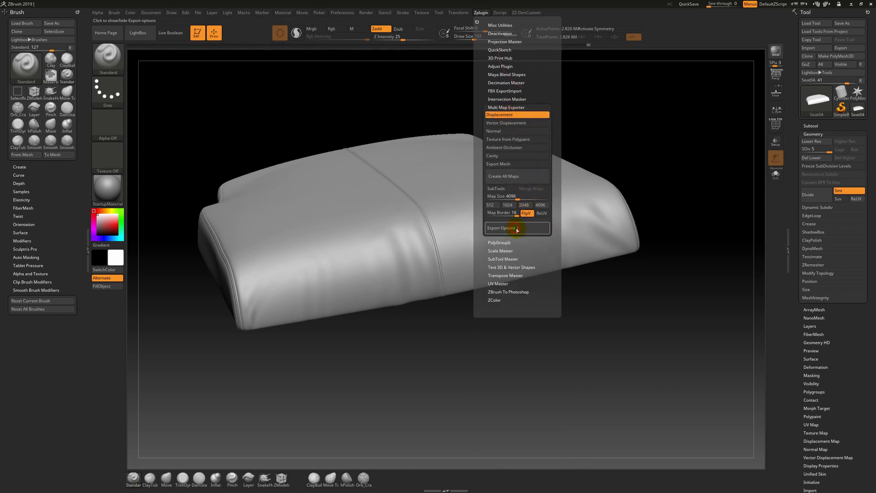
{"action": "left_click", "coordinate": [518, 237]}
{"action": "left_click", "coordinate": [512, 260]}
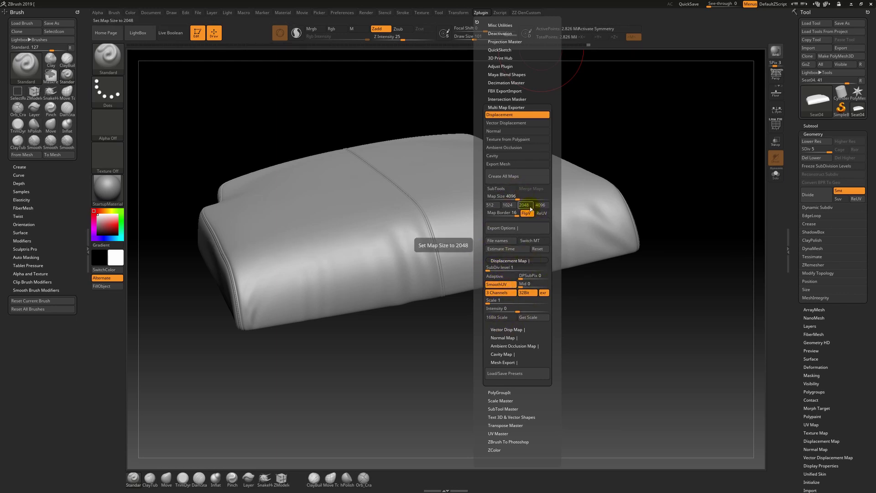
{"action": "left_click", "coordinate": [522, 181]}
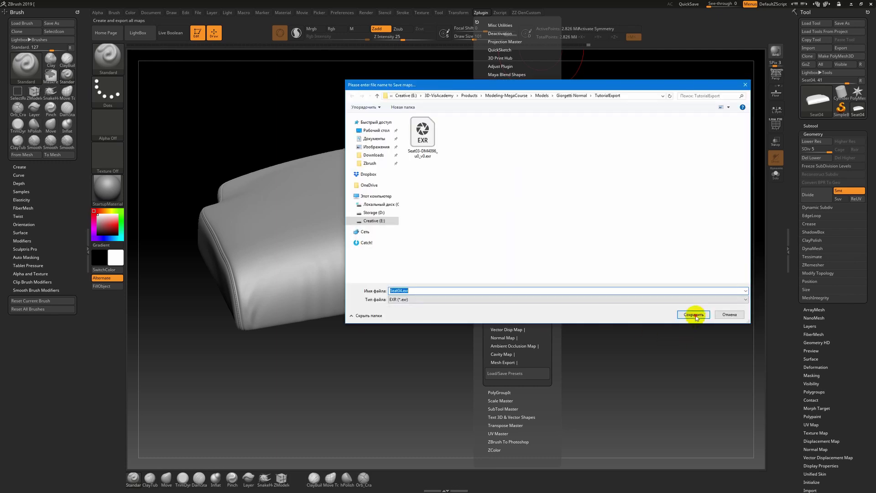
{"action": "left_click", "coordinate": [695, 315]}
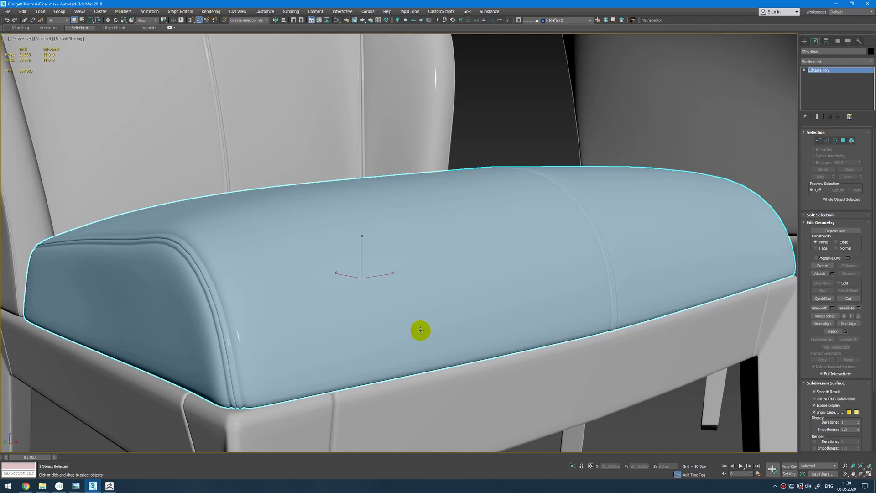
Switch to 3ds Max and connect the exported displacement map to the Displacement input of the seat's Corona material
{"action": "key", "text": "m"}
{"action": "middle_click_drag", "start_coordinate": [564, 280], "coordinate": [543, 228]}
{"action": "key", "text": "alt+Tab"}
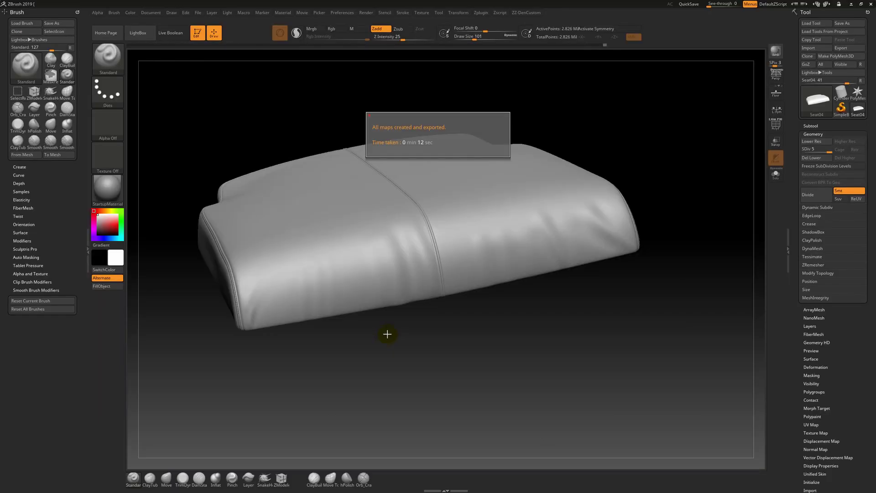
{"action": "key", "text": "alt+Tab"}
{"action": "key", "text": "alt+Tab"}
{"action": "key", "text": "alt+Tab"}
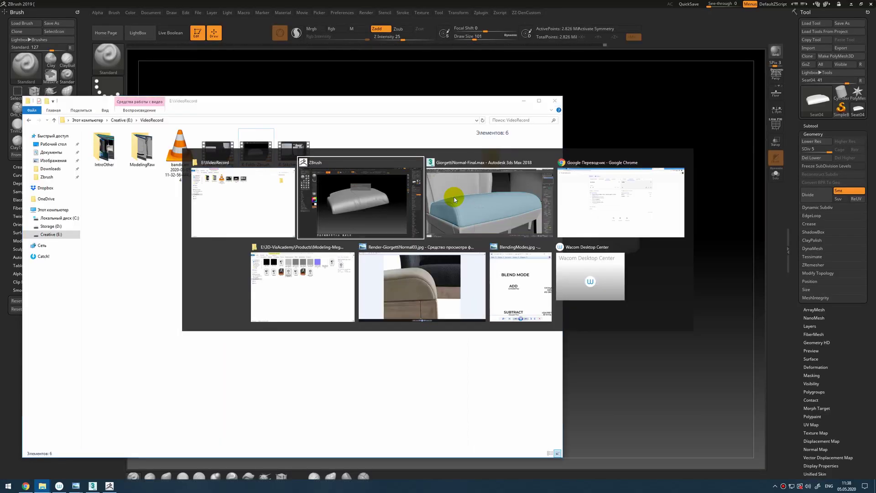
{"action": "key", "text": "alt+Tab"}
{"action": "key", "text": "alt+Tab"}
{"action": "key", "text": "alt+Tab"}
{"action": "left_click_drag", "start_coordinate": [328, 197], "coordinate": [611, 247]}
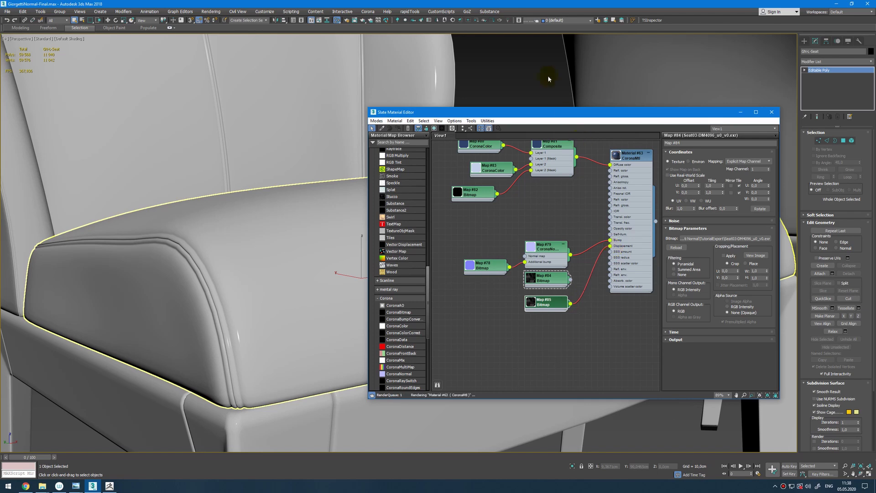
Start an interactive Corona render of the chair's seat in the perspective view
{"action": "left_click", "coordinate": [476, 21]}
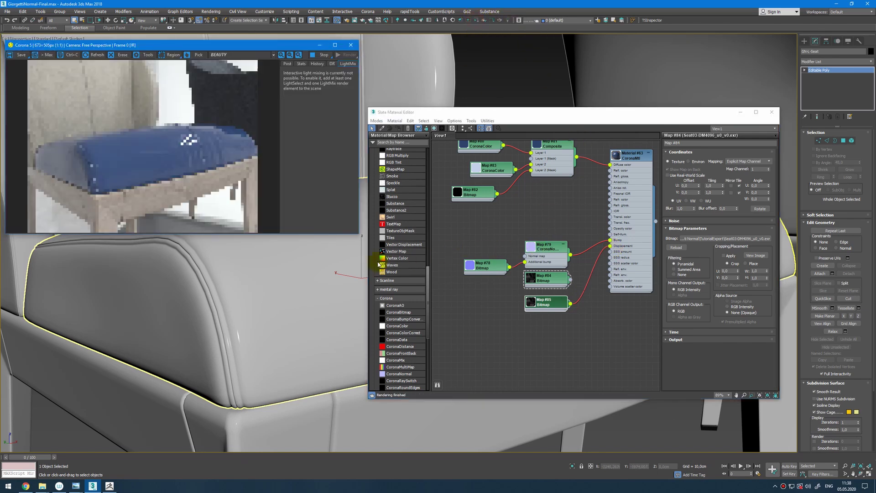
{"action": "left_click", "coordinate": [249, 281]}
{"action": "middle_click_drag", "start_coordinate": [319, 311], "coordinate": [253, 309], "text": "alt"}
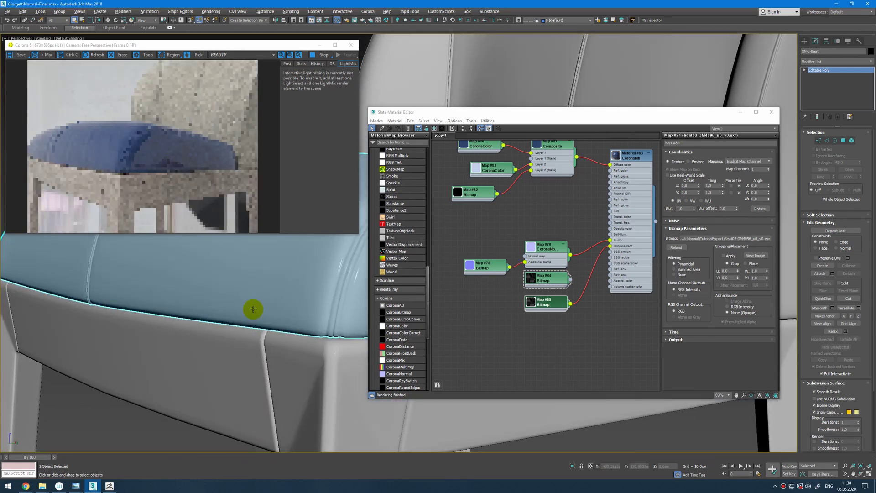
Test a maximum displacement level of 4 cm in the seat's Corona material, and set the level to 0.5 cm
{"action": "double_click", "coordinate": [634, 159]}
{"action": "double_click", "coordinate": [706, 306]}
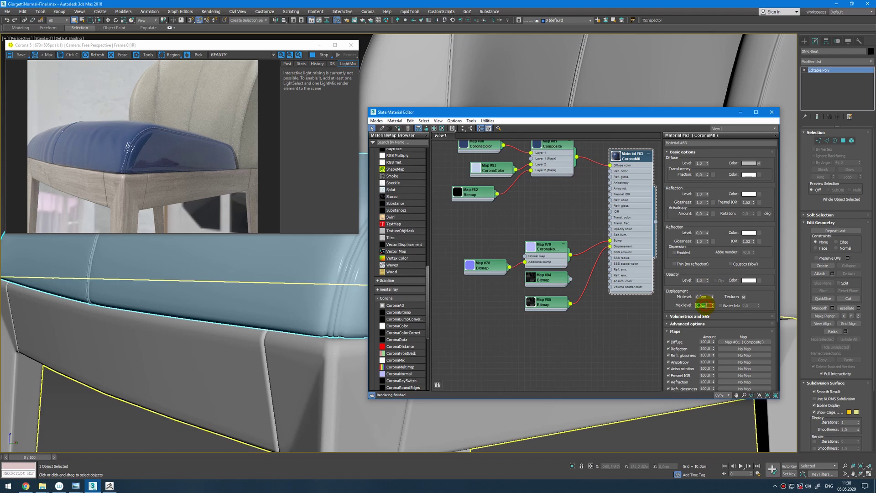
{"action": "type", "text": "4"}
{"action": "key", "text": "Return"}
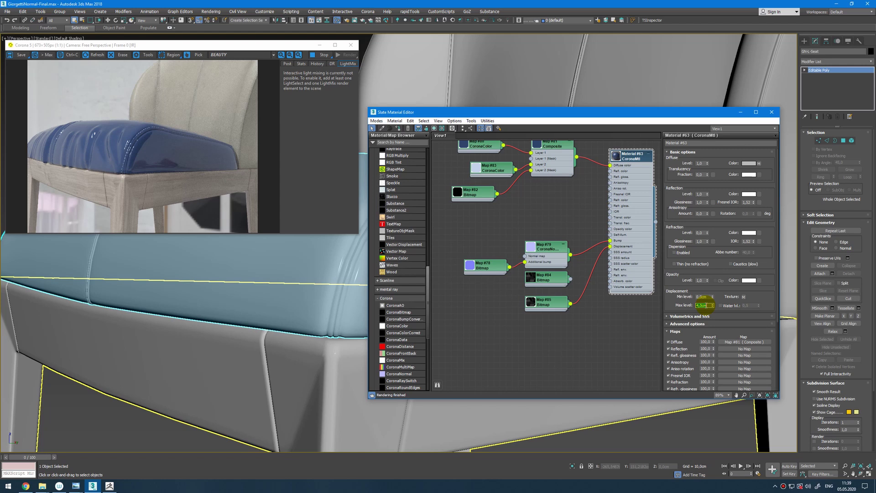
{"action": "type", "text": ",5"}
{"action": "key", "text": "Return"}
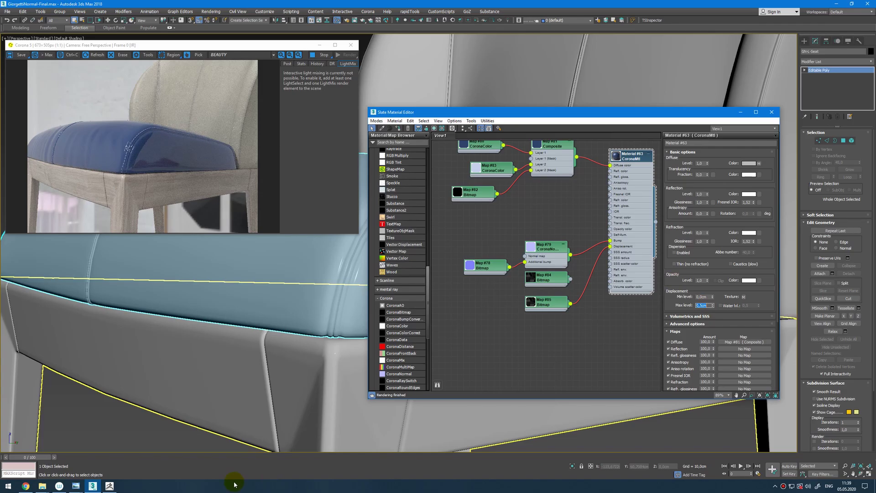
{"action": "key", "text": "alt+Tab"}
{"action": "key", "text": "alt+Tab"}
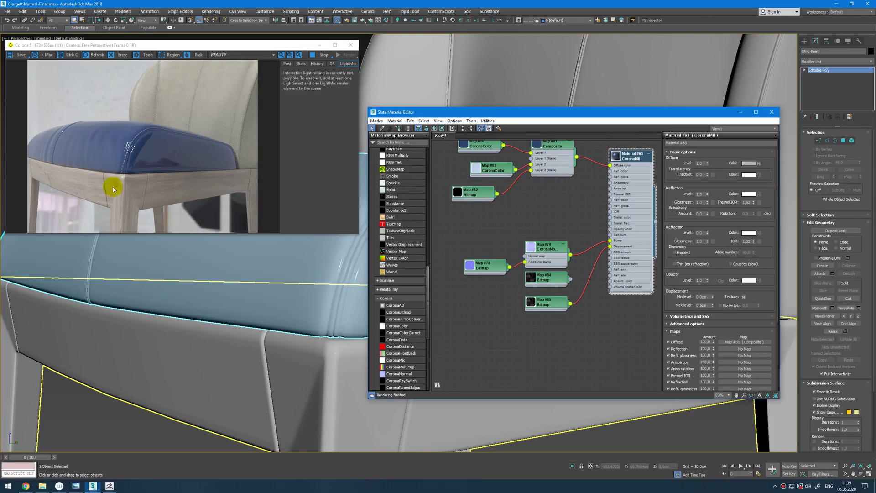
{"action": "key", "text": "alt+Tab"}
{"action": "key", "text": "alt+Tab"}
Try a TurboSmooth modifier with more iterations on the seat cushion, check the render, and delete the modifier
{"action": "middle_click_drag", "start_coordinate": [142, 292], "coordinate": [221, 326], "text": "alt"}
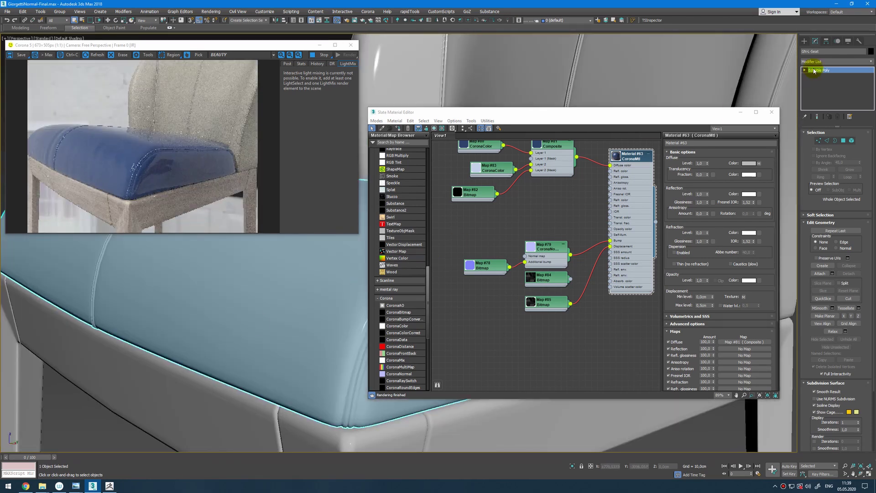
{"action": "left_click", "coordinate": [828, 60]}
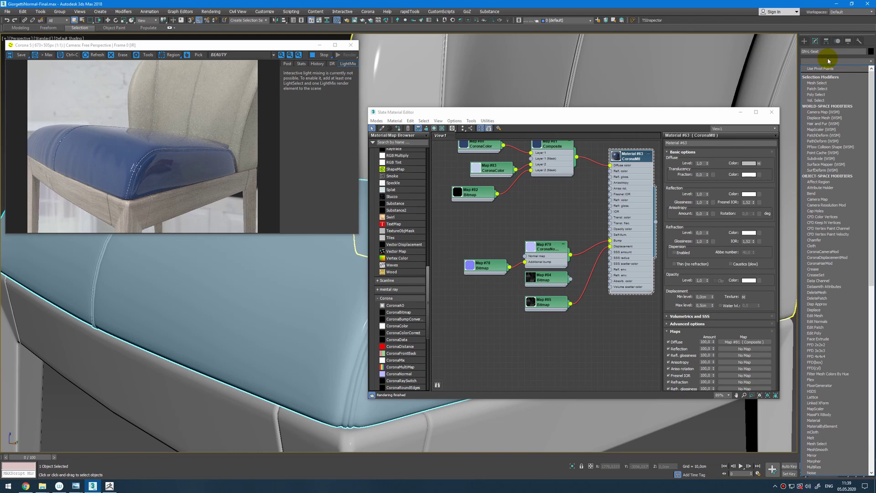
{"action": "type", "text": "tu"}
{"action": "key", "text": "Return"}
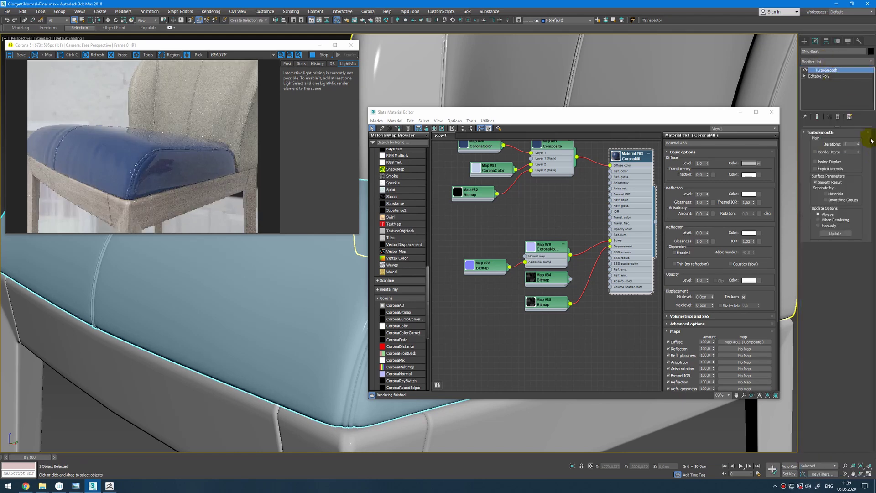
{"action": "left_click", "coordinate": [859, 143]}
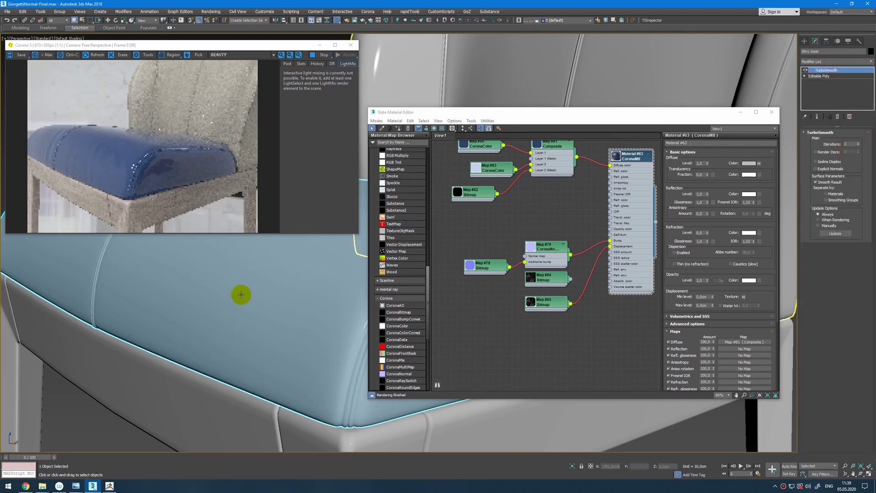
{"action": "middle_click_drag", "start_coordinate": [238, 300], "coordinate": [301, 301], "text": "alt"}
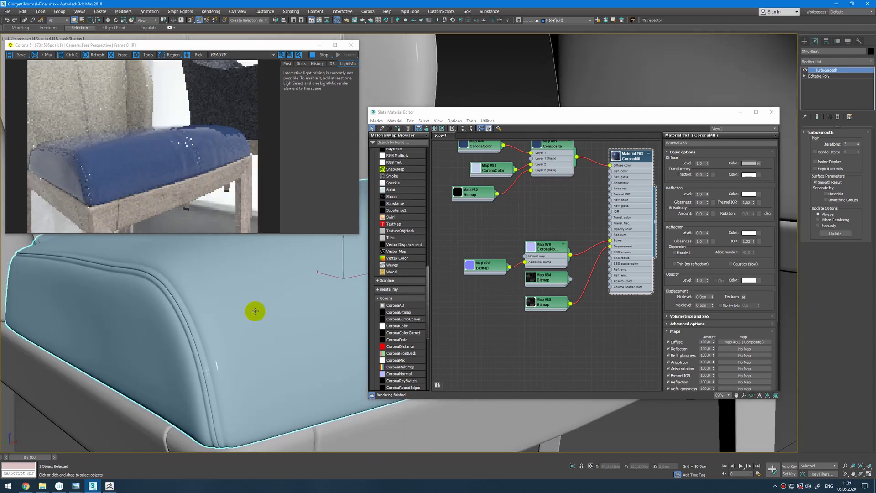
{"action": "scroll", "coordinate": [227, 321], "scroll_direction": "up", "scroll_amount": 5}
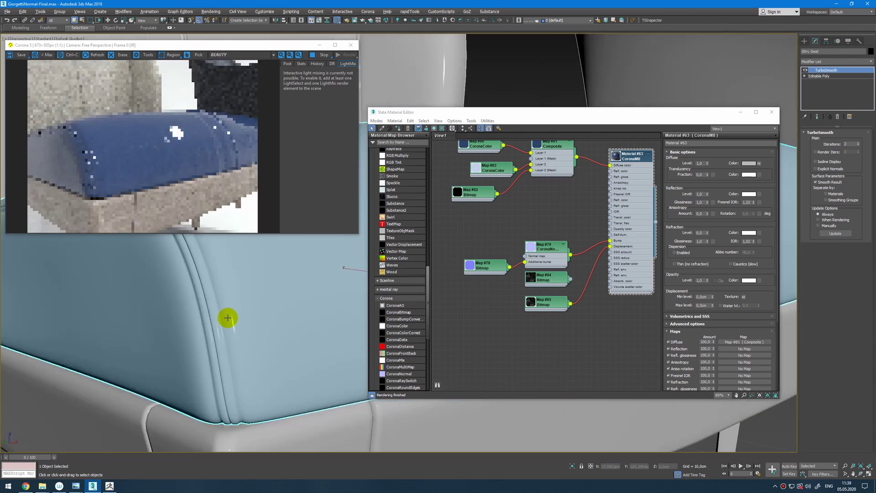
{"action": "left_click", "coordinate": [837, 116]}
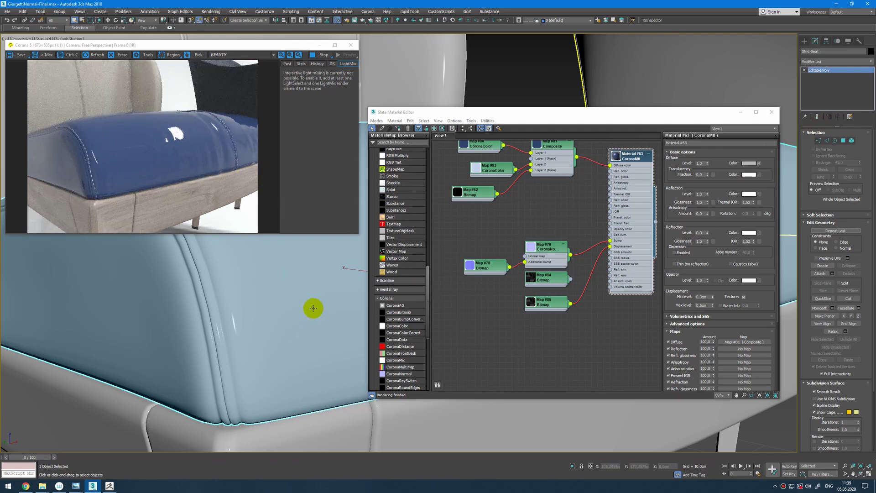
Display edged faces on the chair with the seat deselected, and stop the interactive Corona render
{"action": "middle_click_drag", "start_coordinate": [311, 307], "coordinate": [279, 315]}
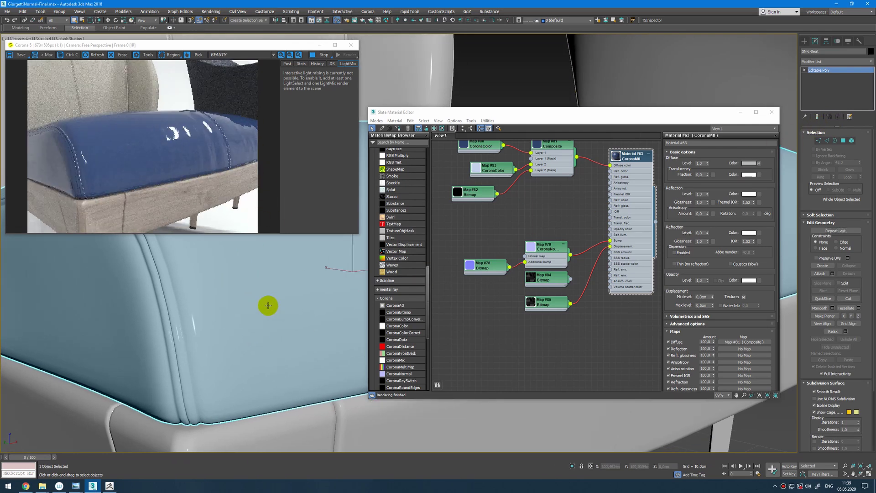
{"action": "left_click_drag", "start_coordinate": [209, 49], "coordinate": [298, 134]}
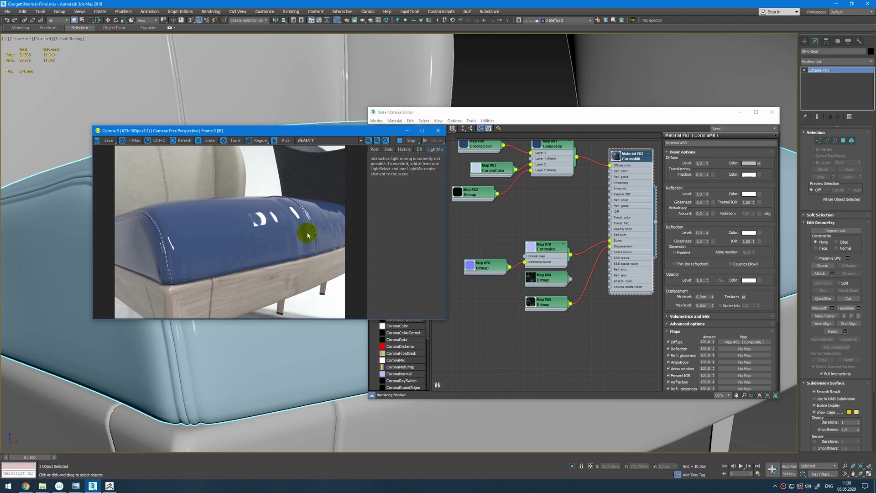
{"action": "middle_click_drag", "start_coordinate": [307, 319], "coordinate": [293, 362], "text": "alt"}
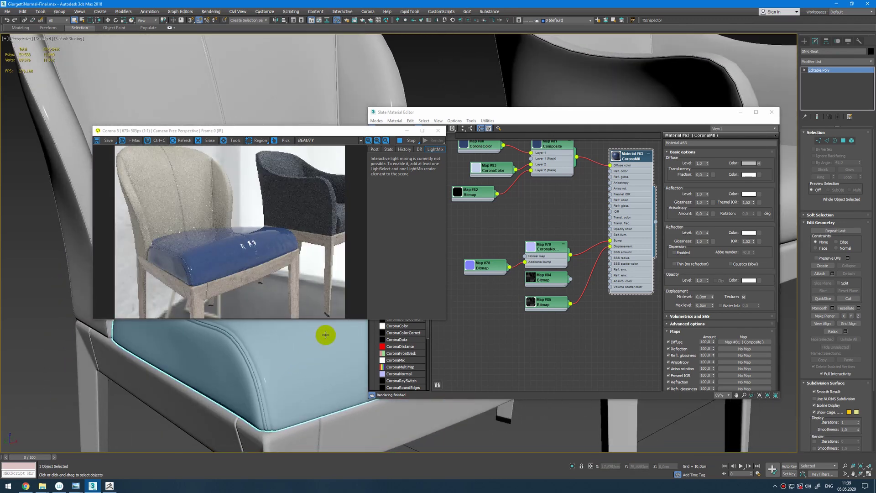
{"action": "key", "text": "F4"}
{"action": "left_click_drag", "start_coordinate": [455, 112], "coordinate": [612, 112]}
{"action": "left_click_drag", "start_coordinate": [293, 131], "coordinate": [224, 84]}
{"action": "left_click", "coordinate": [391, 328]}
{"action": "middle_click_drag", "start_coordinate": [375, 320], "coordinate": [366, 319], "text": "alt"}
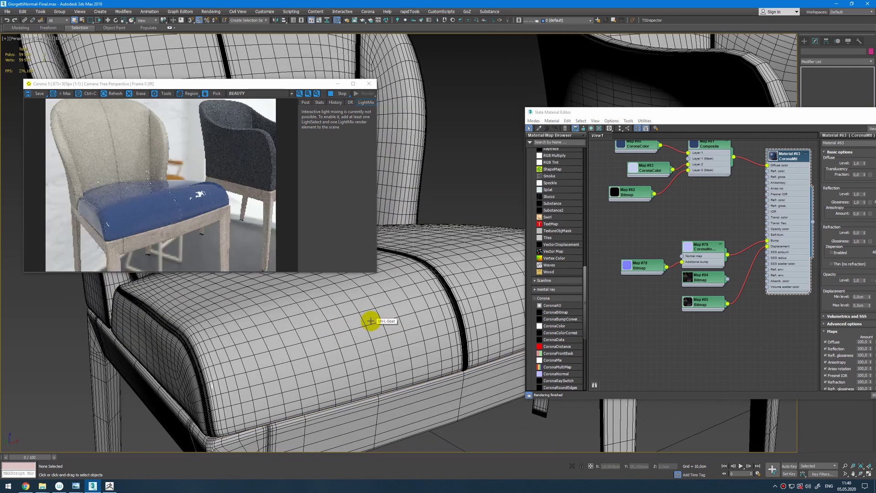
{"action": "left_click", "coordinate": [336, 94]}
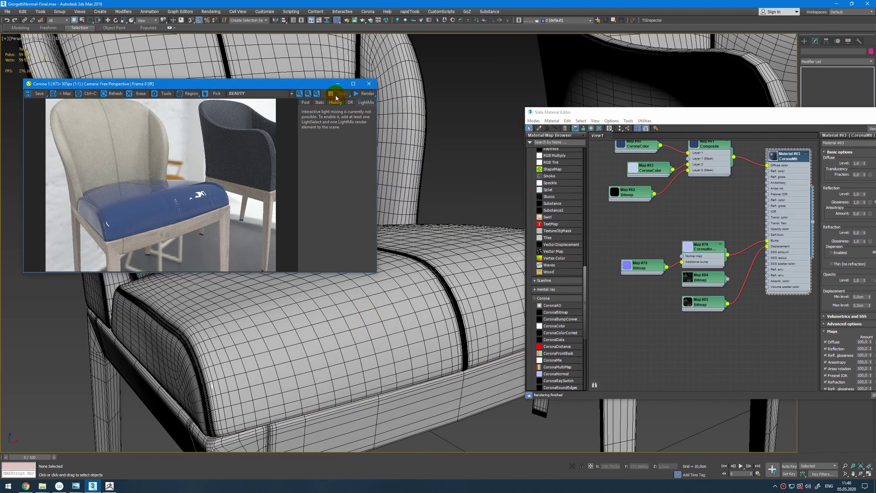